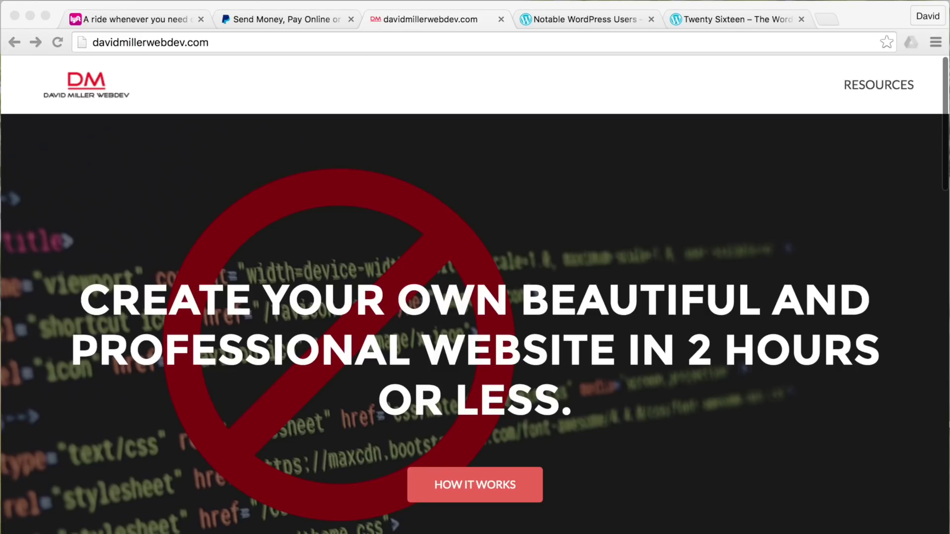
# - Browse the Lyft page's Explore menu and 'Rides in Minutes' heading, then move to PayPal
pyautogui.click(120, 18)
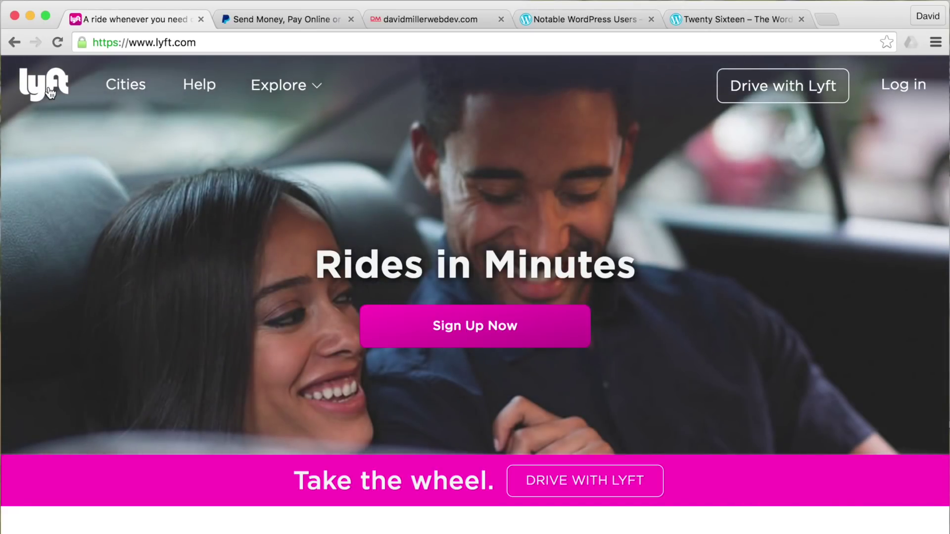
pyautogui.click(277, 99)
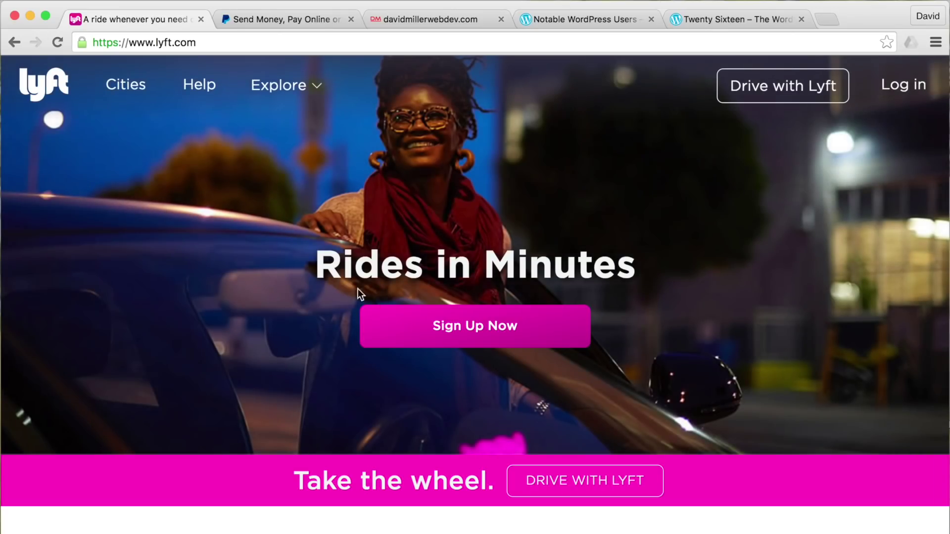
pyautogui.moveTo(316, 267); pyautogui.dragTo(642, 266)
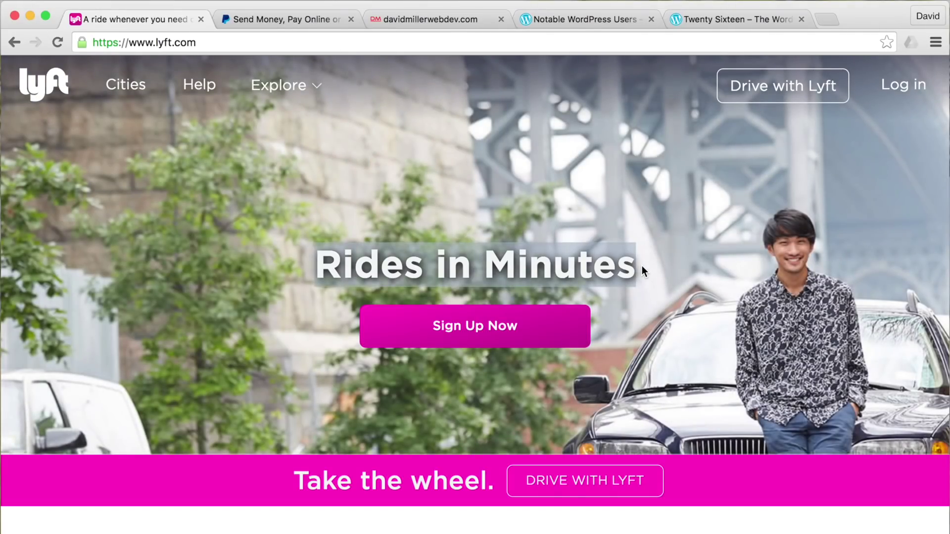
pyautogui.click(265, 18)
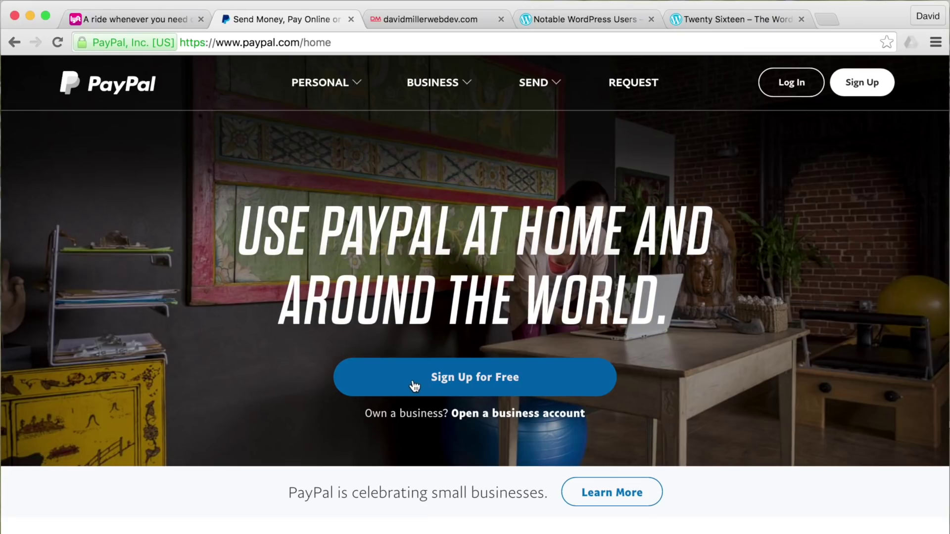
# - Highlight the PayPal headline, then switch to the Twenty Sixteen demo tab
pyautogui.moveTo(235, 218); pyautogui.dragTo(672, 292)
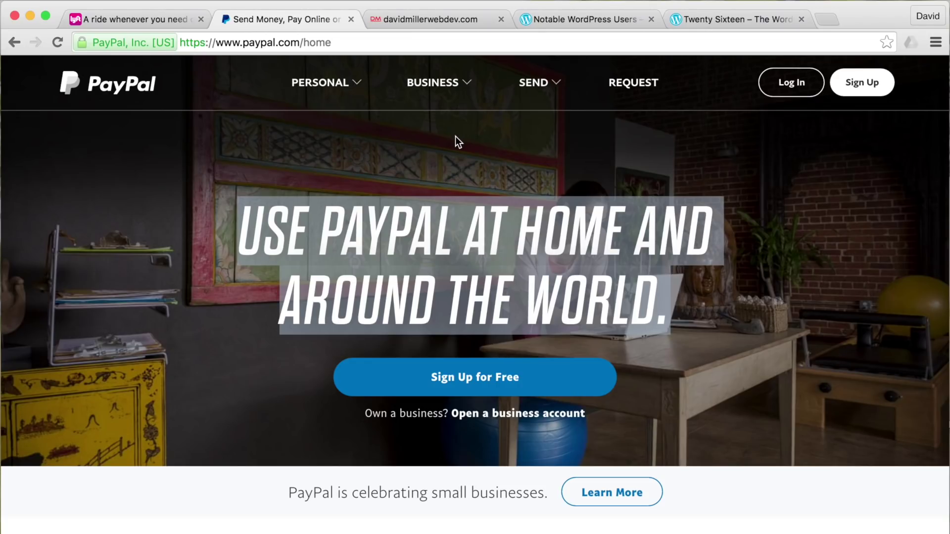
pyautogui.click(699, 21)
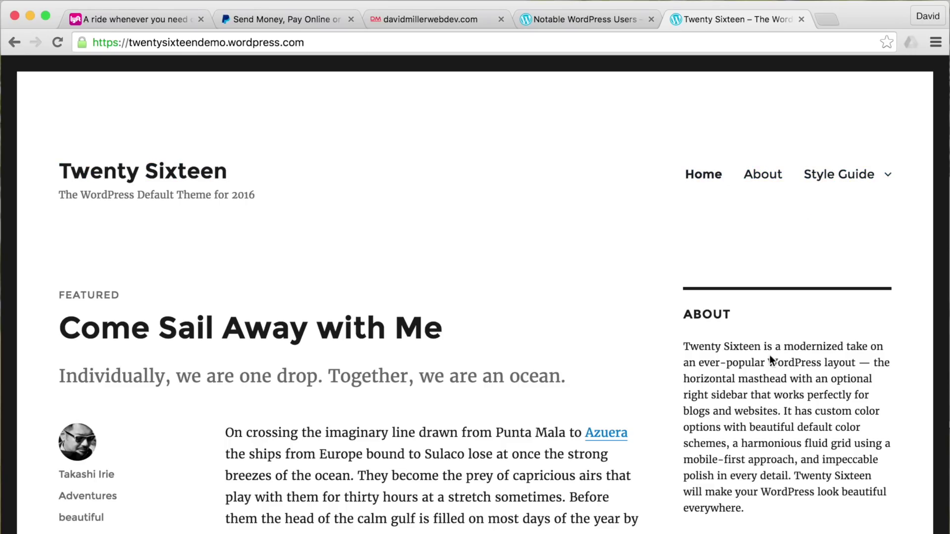
# - Scroll through the Twenty Sixteen demo, then return to the davidmillerwebdev.com tab
pyautogui.scroll(-6, 413, 384)
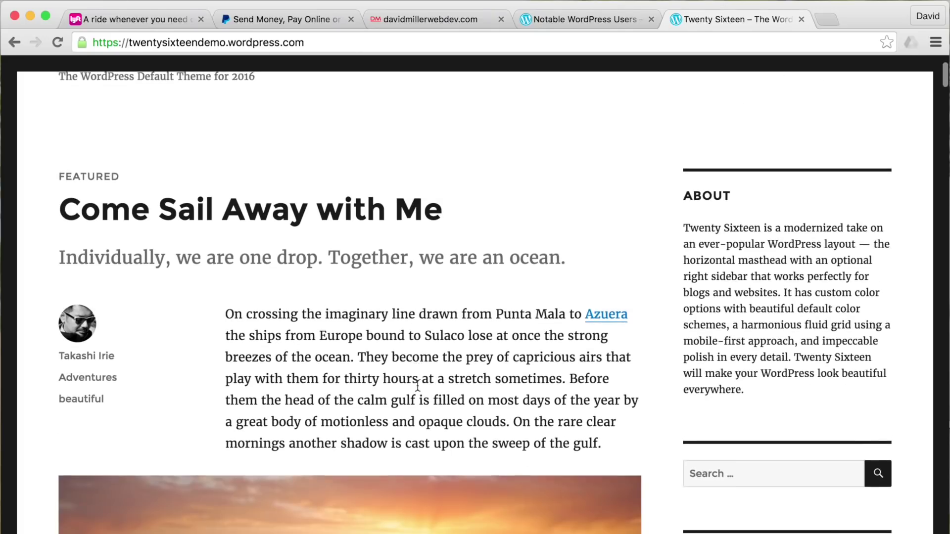
pyautogui.scroll(6, 417, 385)
pyautogui.scroll(1, 416, 385)
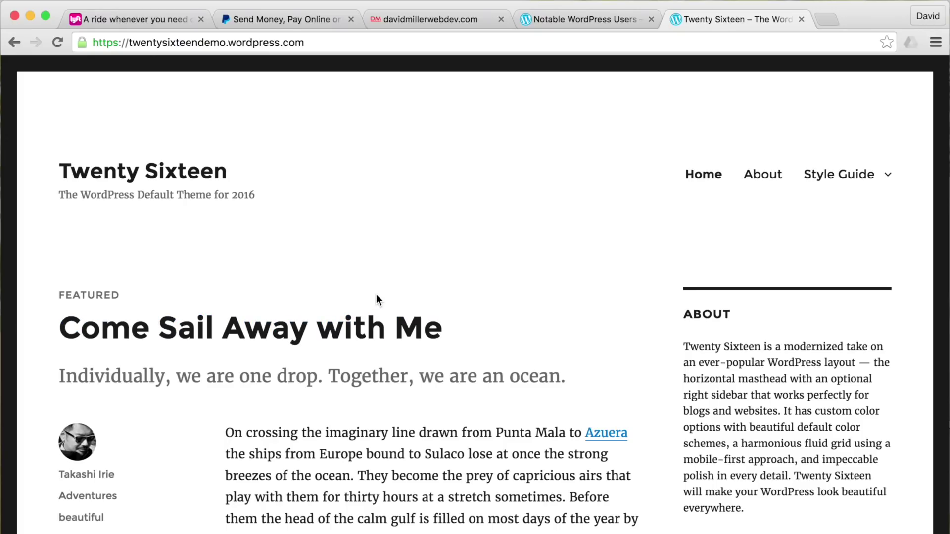
pyautogui.click(382, 15)
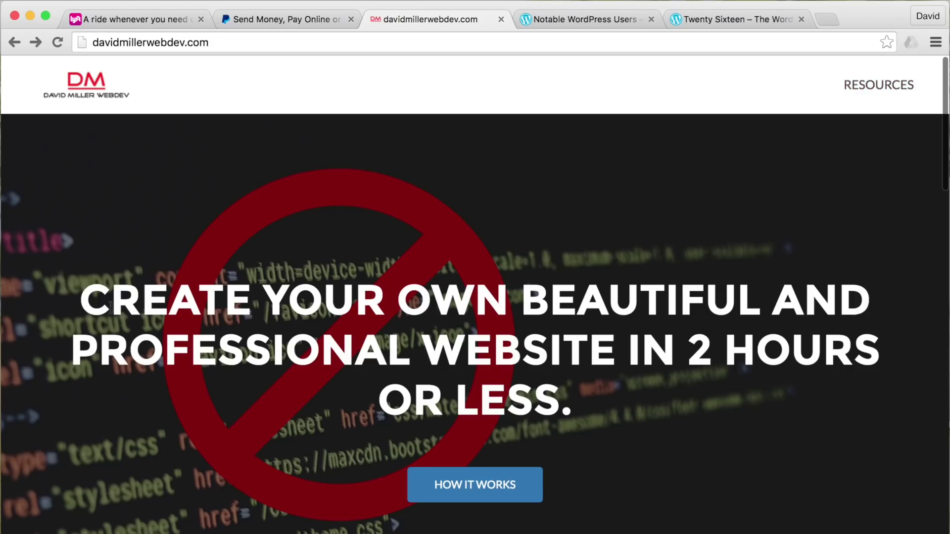
# - Highlight the website headline, jump to the How It Works section, then switch to Lyft
pyautogui.moveTo(114, 306); pyautogui.dragTo(641, 396)
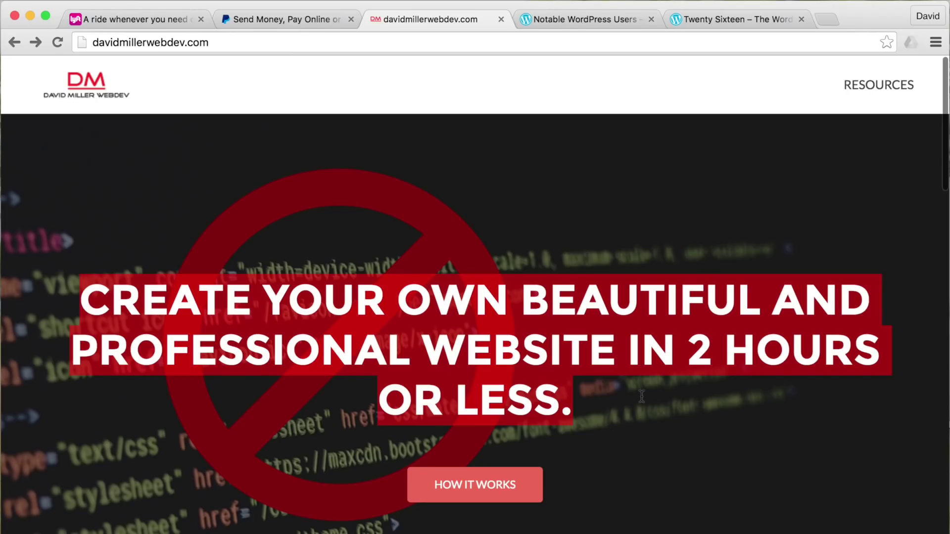
pyautogui.click(646, 403)
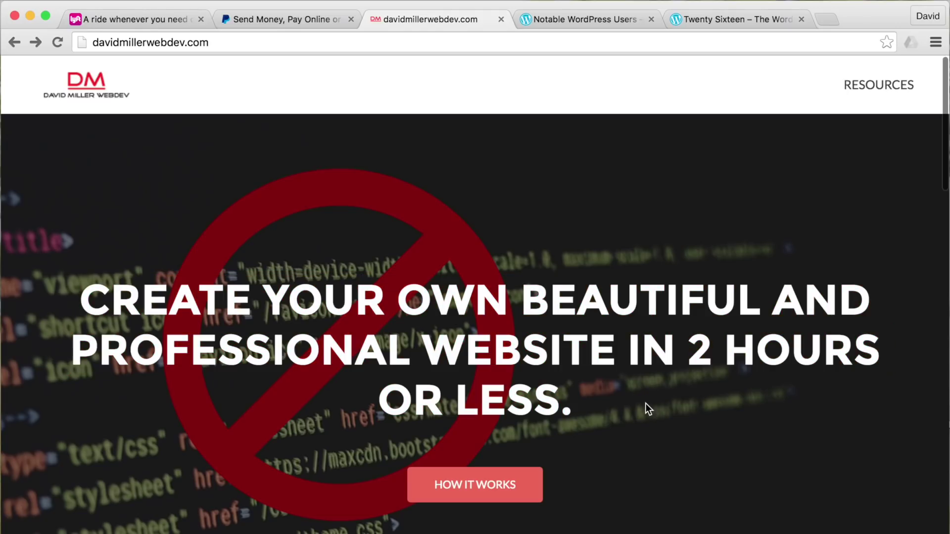
pyautogui.click(469, 483)
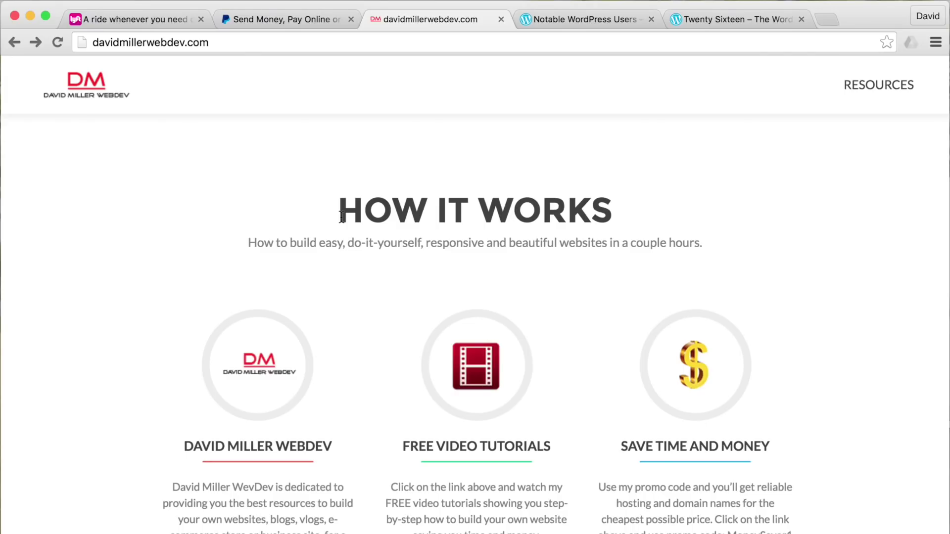
pyautogui.scroll(10, 350, 197)
pyautogui.moveTo(90, 296); pyautogui.dragTo(683, 402)
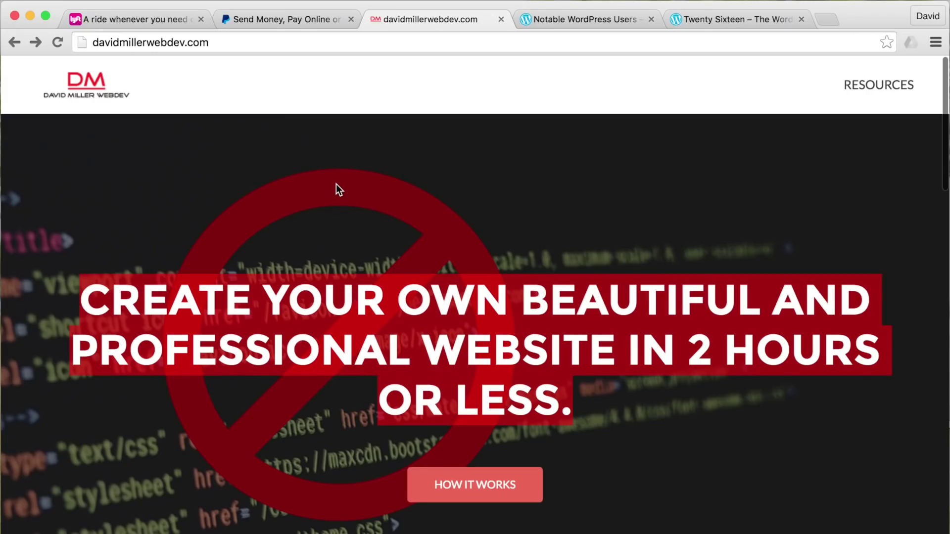
pyautogui.click(110, 12)
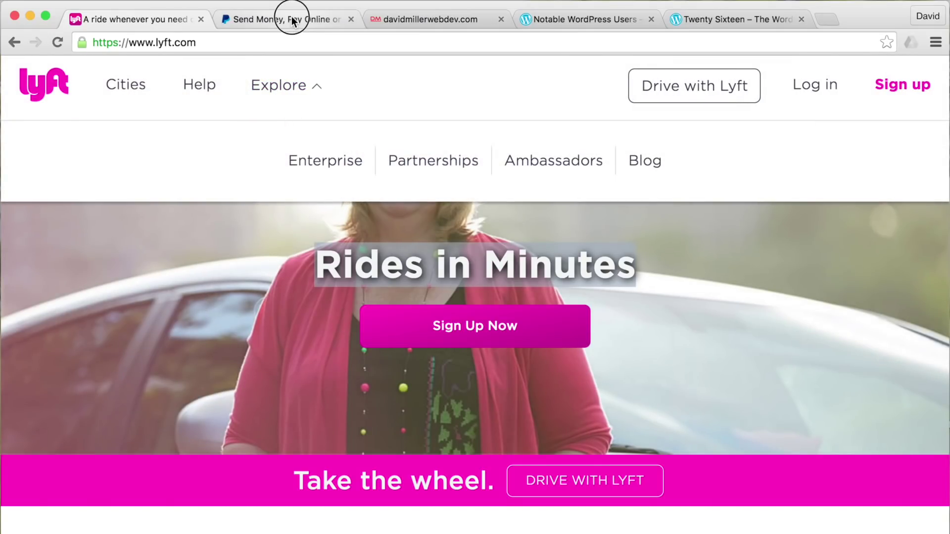
# - Cycle through the PayPal, davidmillerwebdev.com, Lyft and PayPal tabs, ending on davidmillerwebdev.com
pyautogui.click(296, 19)
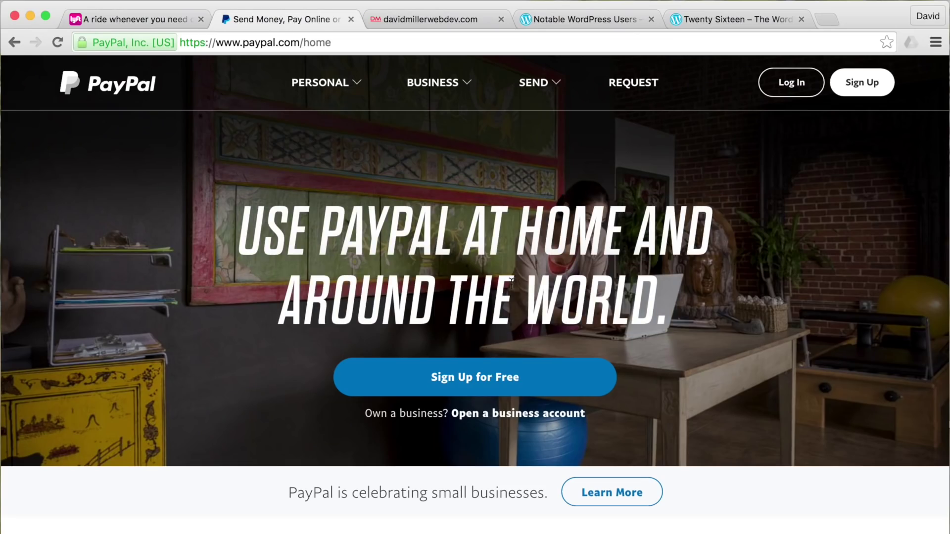
pyautogui.click(429, 20)
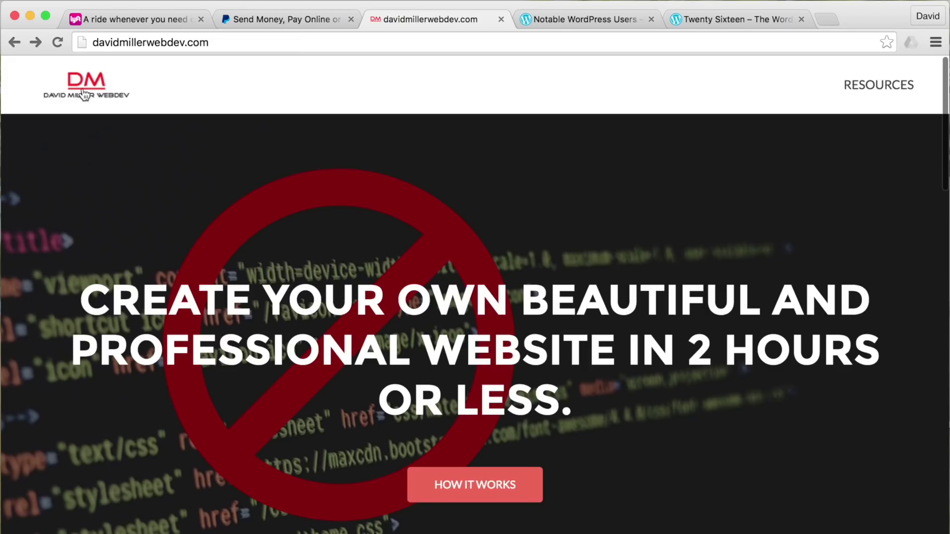
pyautogui.click(103, 18)
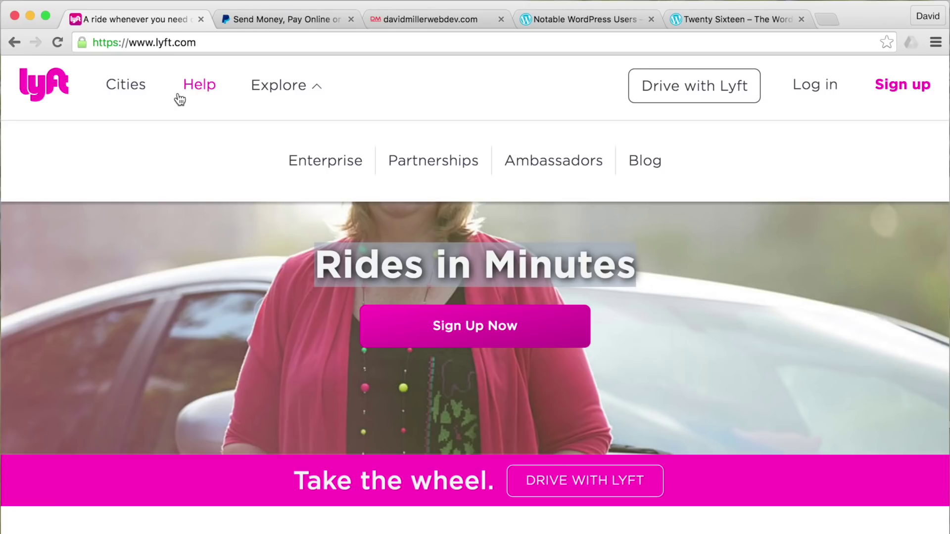
pyautogui.click(316, 22)
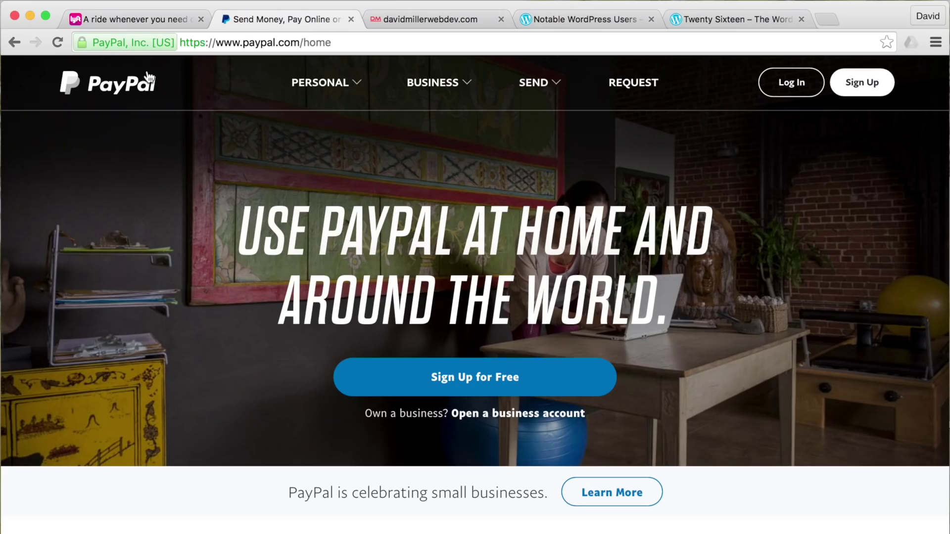
pyautogui.click(415, 18)
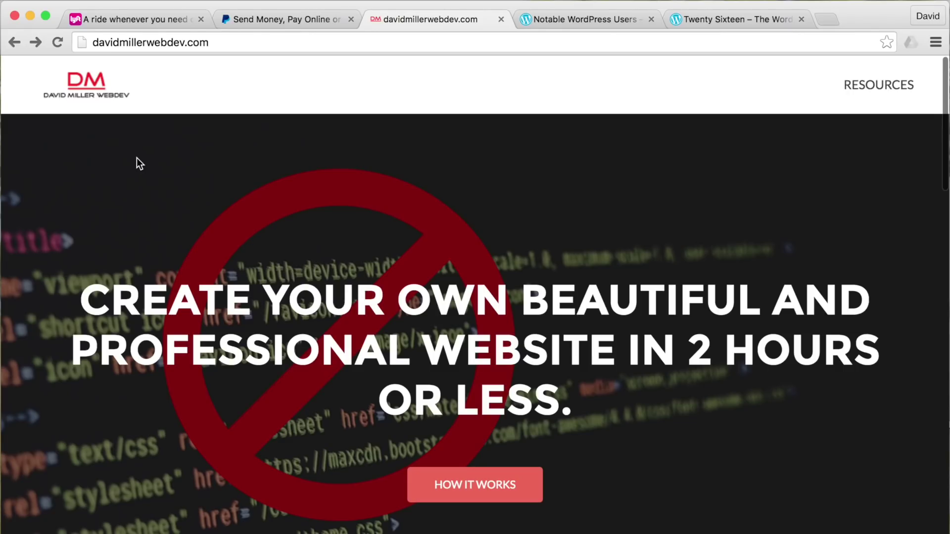
# - Switch to the Twenty Sixteen demo and scroll down through its posts and back to the top
pyautogui.scroll(-20, 142, 257)
pyautogui.scroll(20, 142, 257)
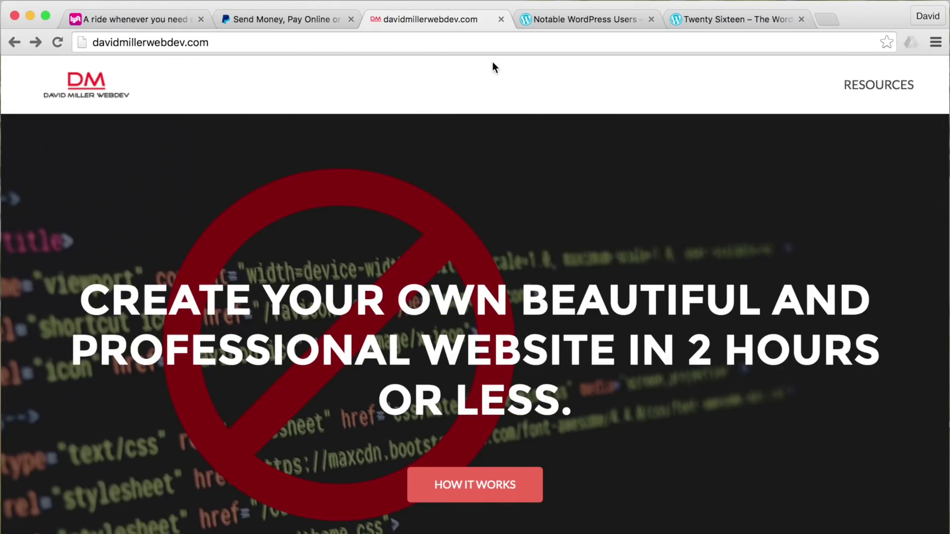
pyautogui.click(689, 23)
pyautogui.scroll(-20, 411, 175)
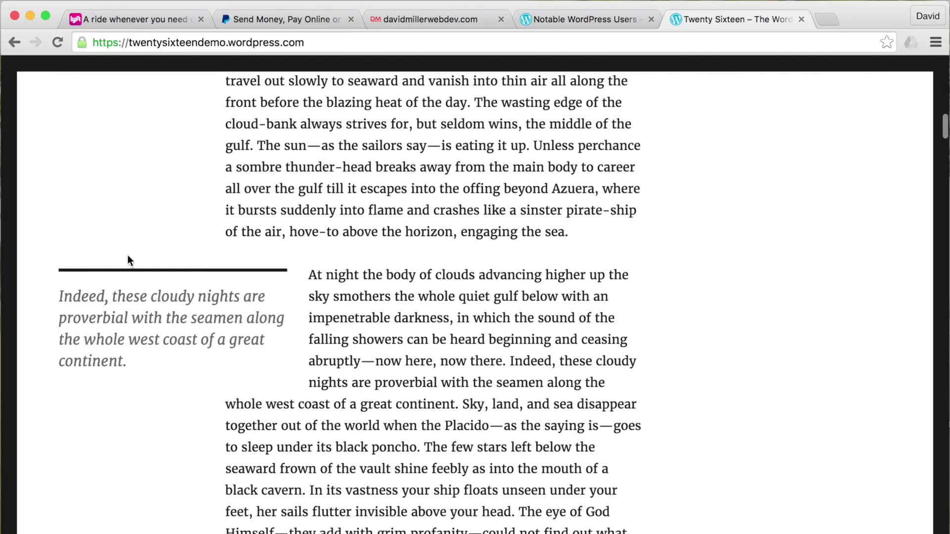
pyautogui.scroll(-5, 398, 250)
pyautogui.scroll(-16, 398, 253)
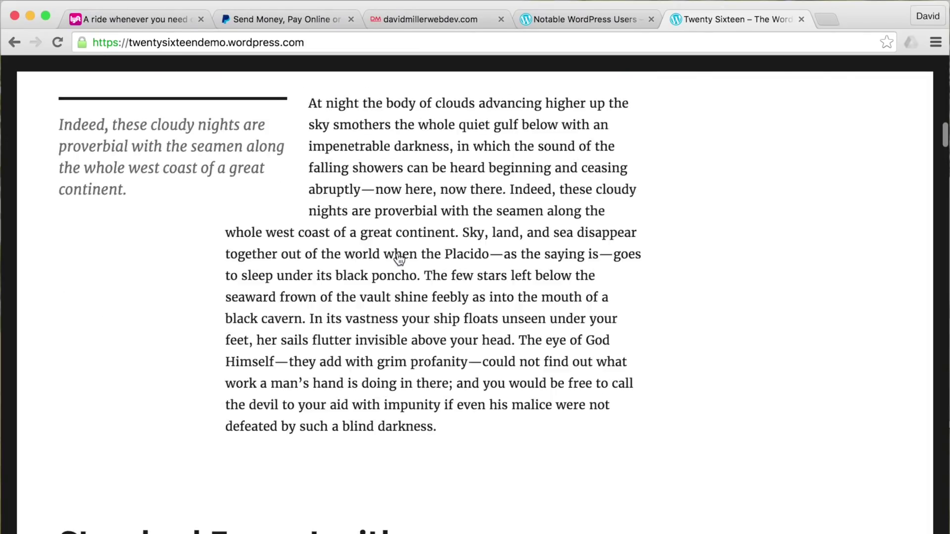
pyautogui.scroll(20, 399, 259)
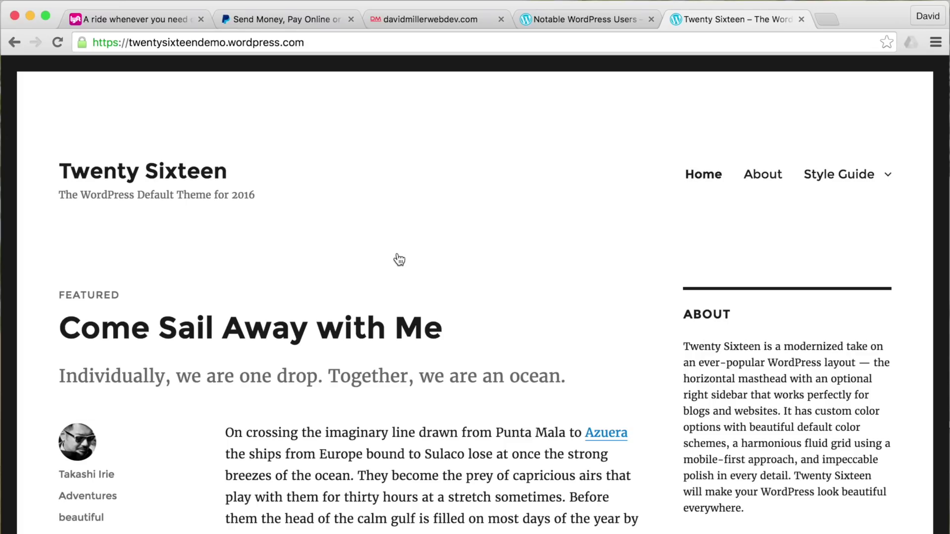
# - Switch to the PayPal home page and scroll down through it
pyautogui.click(270, 21)
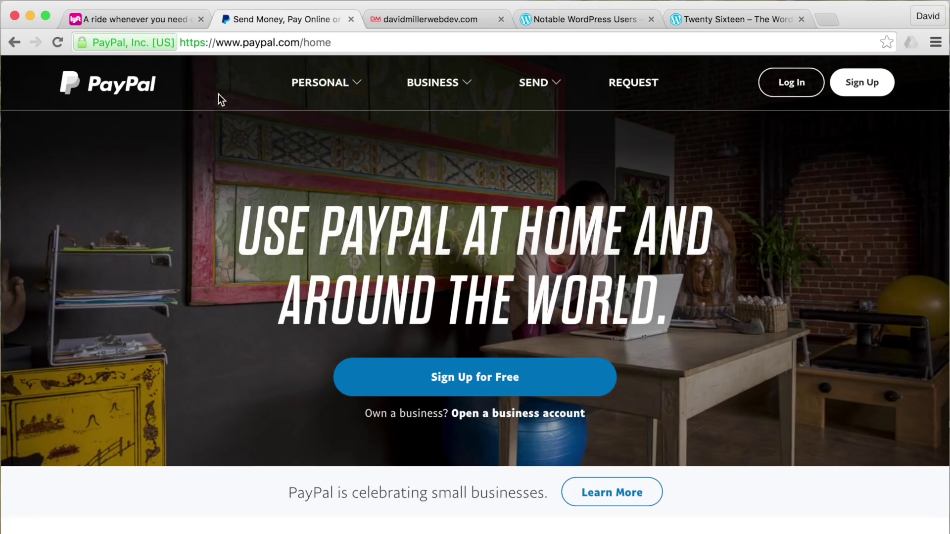
pyautogui.scroll(-10, 187, 299)
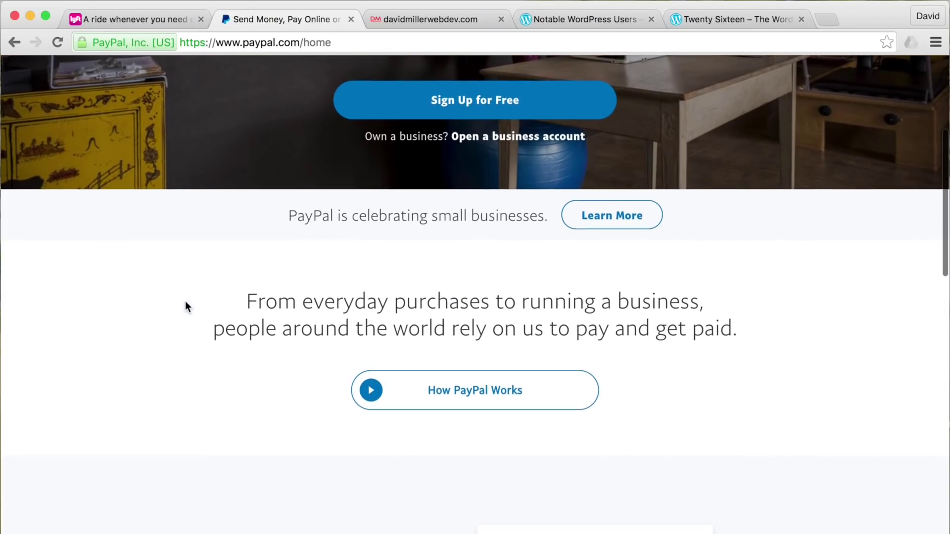
pyautogui.scroll(-2, 185, 301)
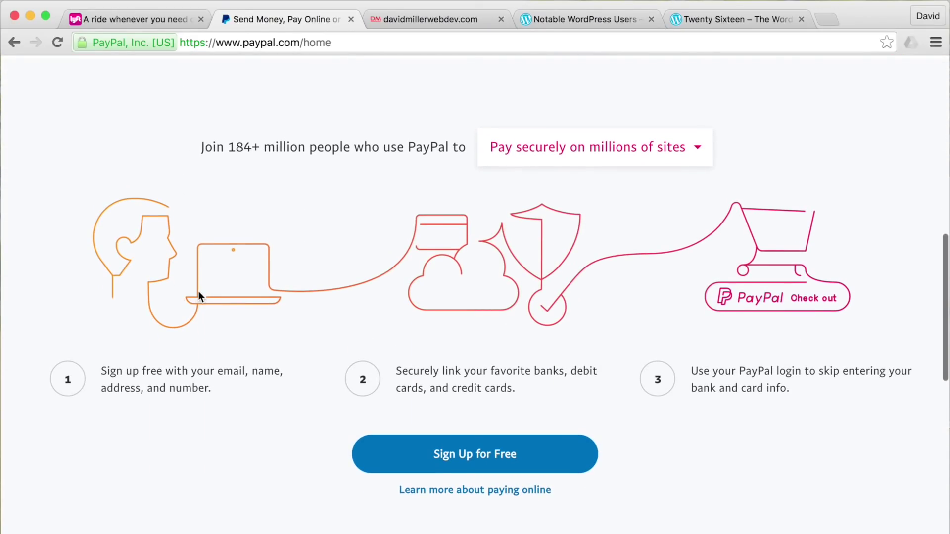
pyautogui.scroll(-8, 198, 291)
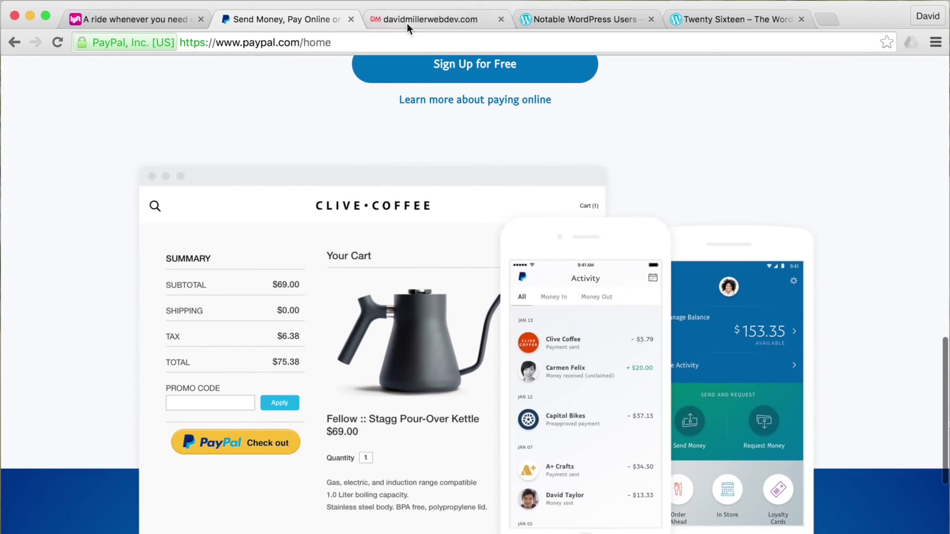
# - Return to davidmillerwebdev.com and scroll through its sections to preview the layout
pyautogui.click(408, 20)
pyautogui.scroll(-10, 223, 177)
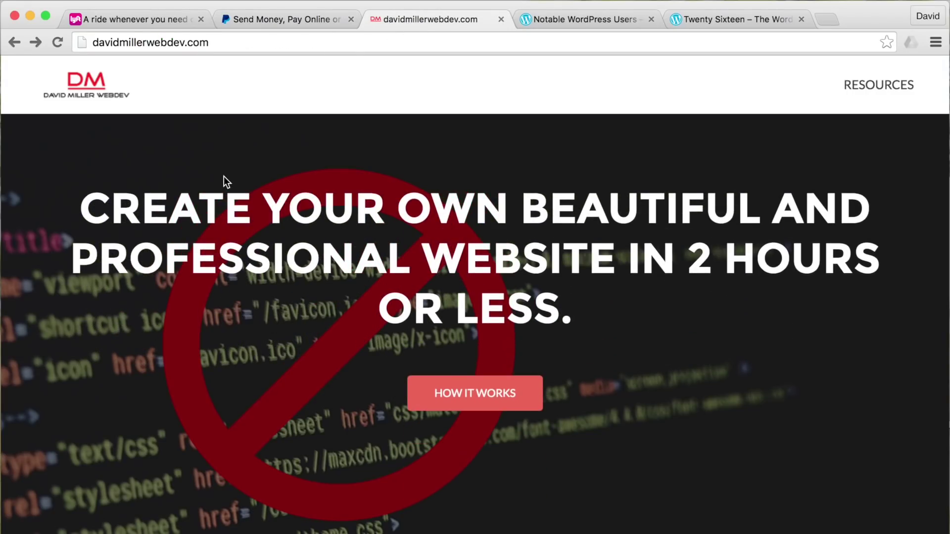
pyautogui.scroll(5, 223, 177)
pyautogui.scroll(-3, 223, 177)
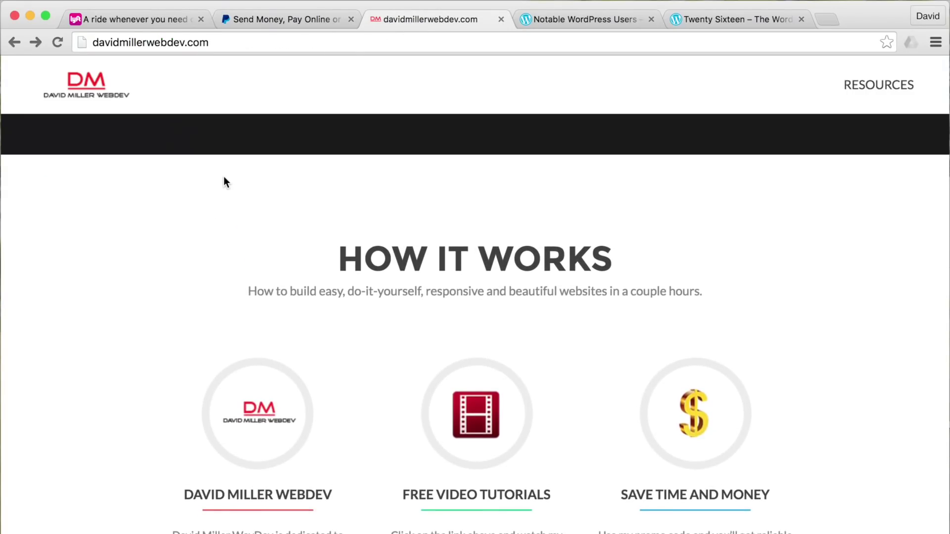
pyautogui.scroll(-10, 297, 326)
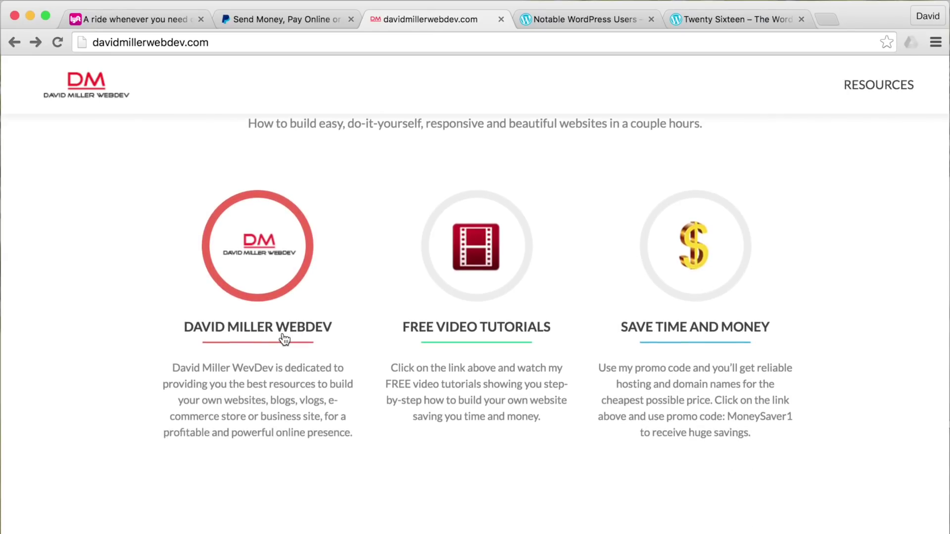
pyautogui.scroll(8, 283, 333)
pyautogui.scroll(-5, 283, 333)
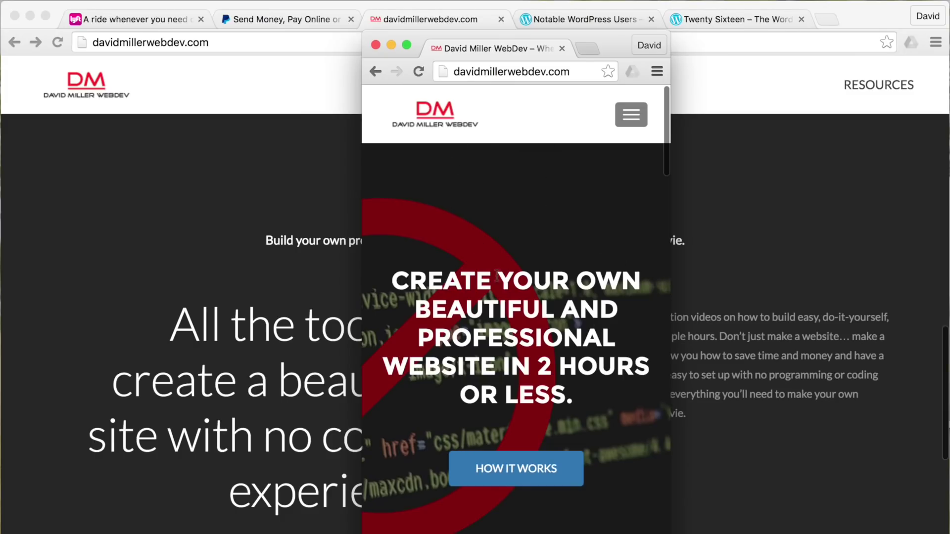
# - Scroll through the narrow mobile-view window, then minimize it
pyautogui.scroll(-1, 550, 348)
pyautogui.scroll(-15, 550, 348)
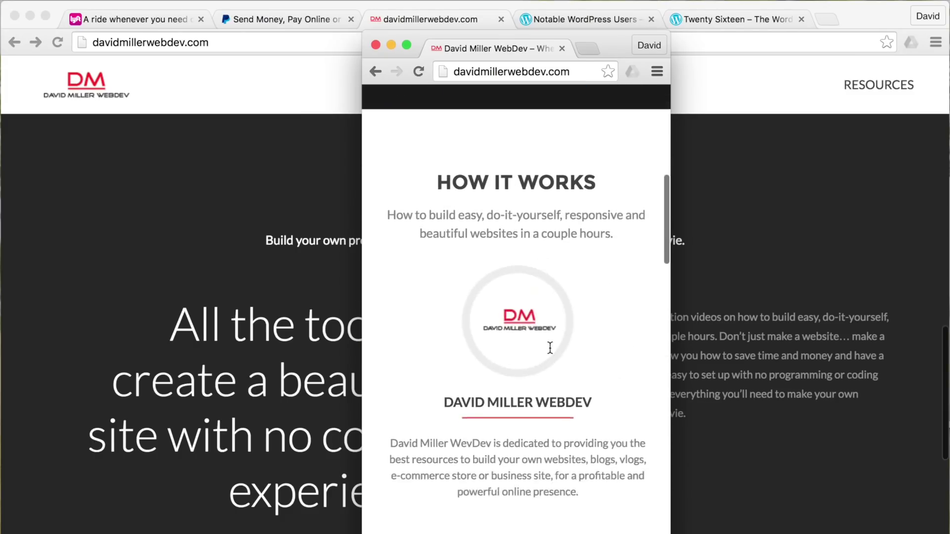
pyautogui.scroll(-10, 549, 347)
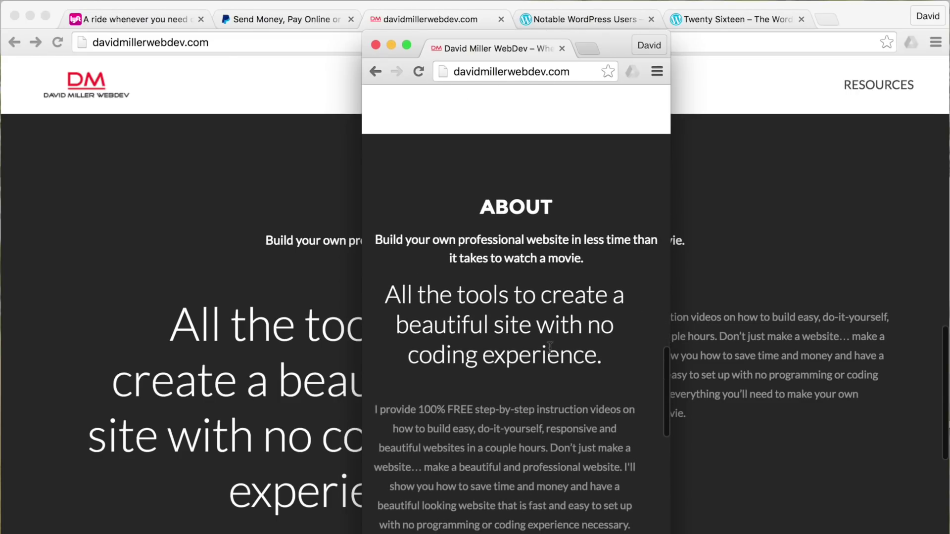
pyautogui.scroll(-10, 550, 348)
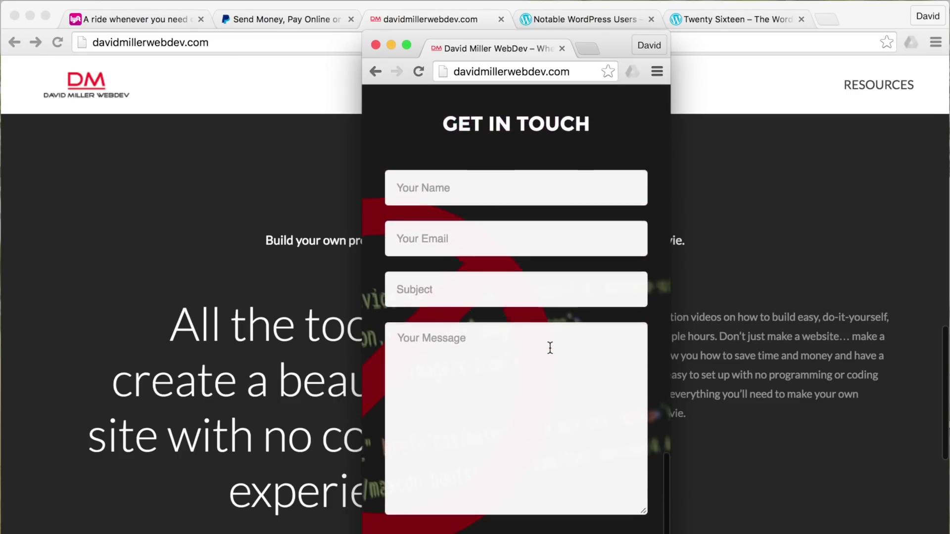
pyautogui.click(391, 45)
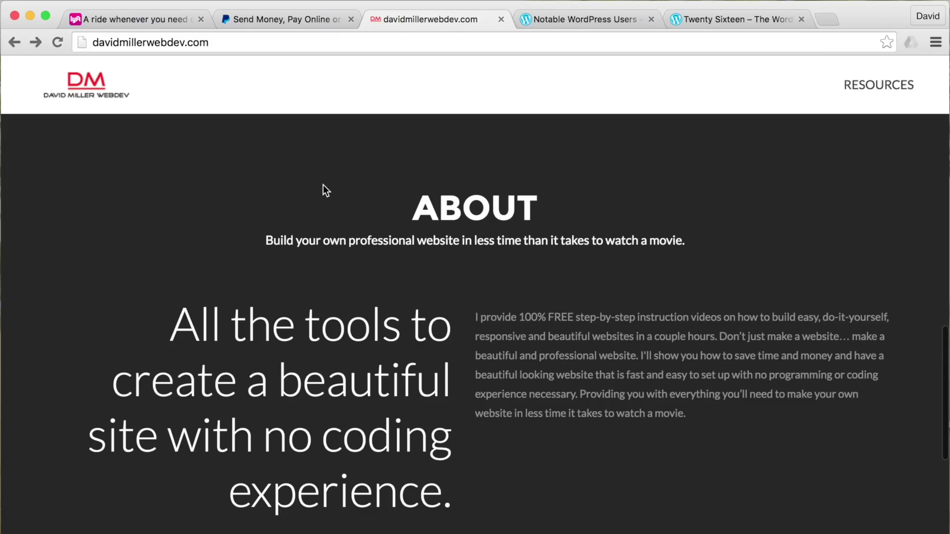
# - Switch to the Twenty Sixteen demo tab and scroll its home page
pyautogui.scroll(-3, 290, 218)
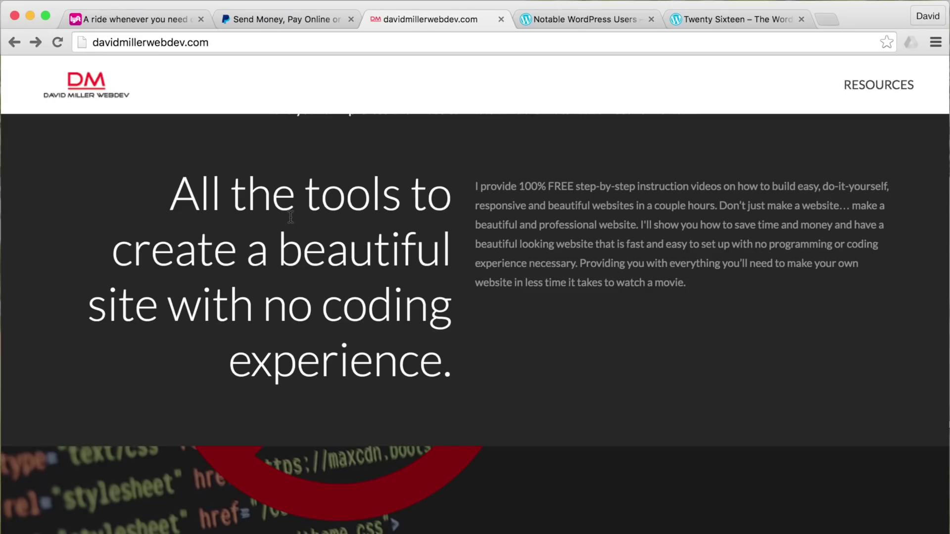
pyautogui.click(692, 20)
pyautogui.scroll(-3, 432, 212)
pyautogui.scroll(3, 218, 245)
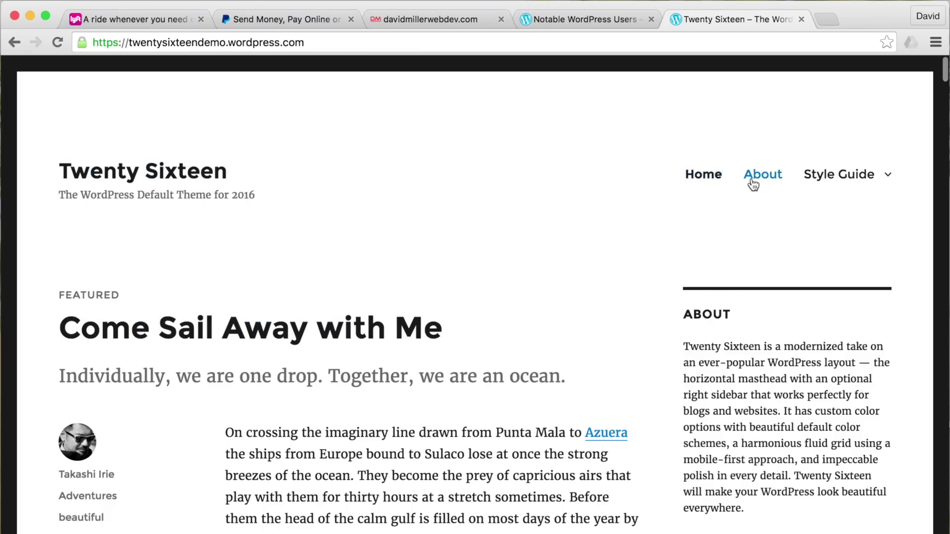
pyautogui.click(777, 178)
pyautogui.click(711, 178)
# - Return to davidmillerwebdev.com and highlight, then clear, its hero headline
pyautogui.click(431, 19)
pyautogui.scroll(15, 343, 210)
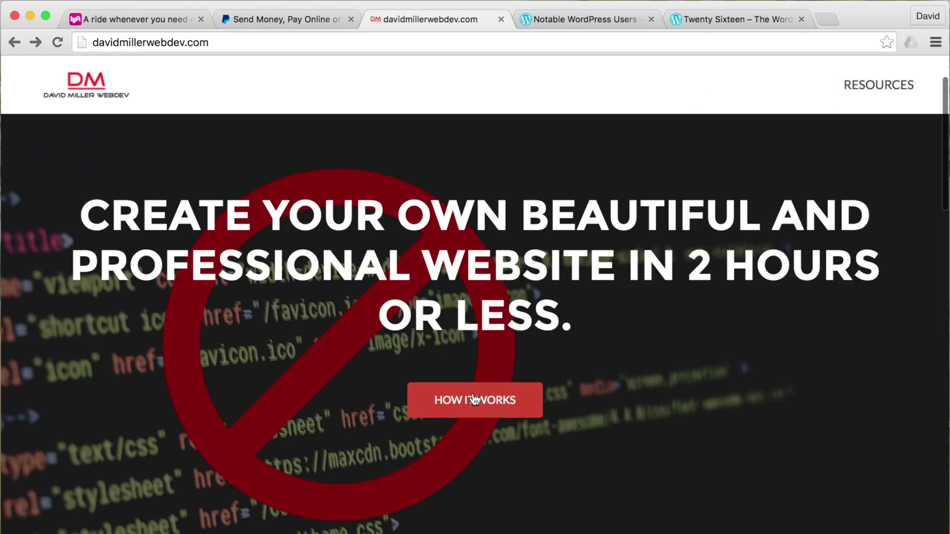
pyautogui.moveTo(78, 214); pyautogui.dragTo(600, 307)
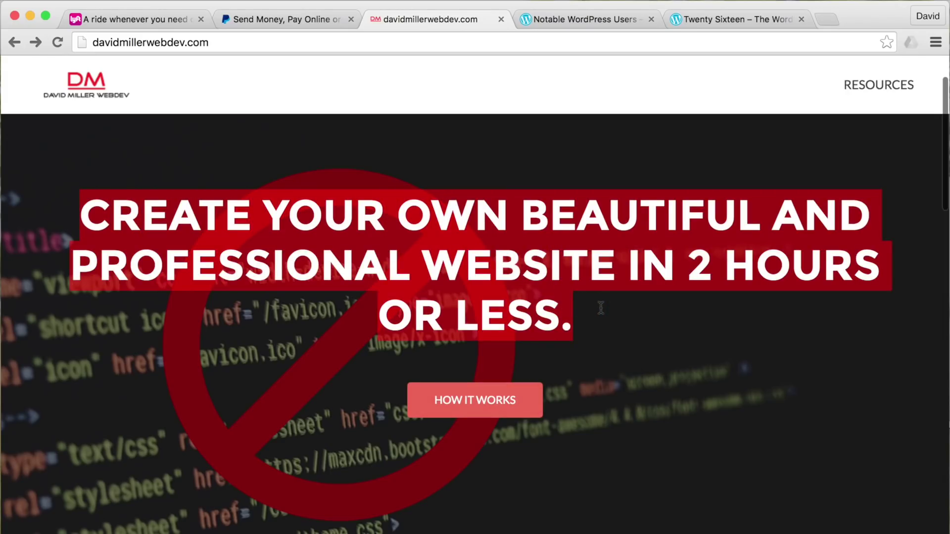
pyautogui.click(257, 356)
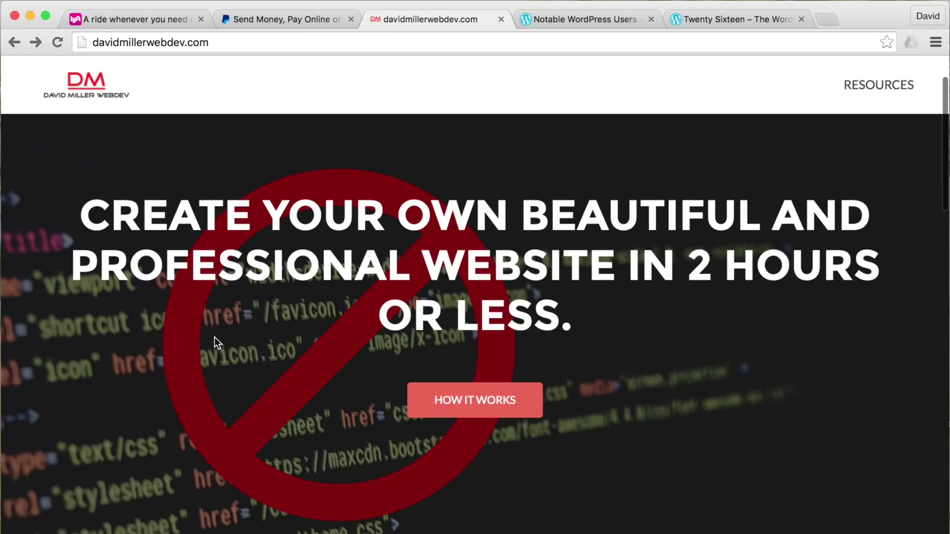
# - Scroll down to the Get In Touch form, click into Your Name, then scroll back up
pyautogui.scroll(-10, 259, 349)
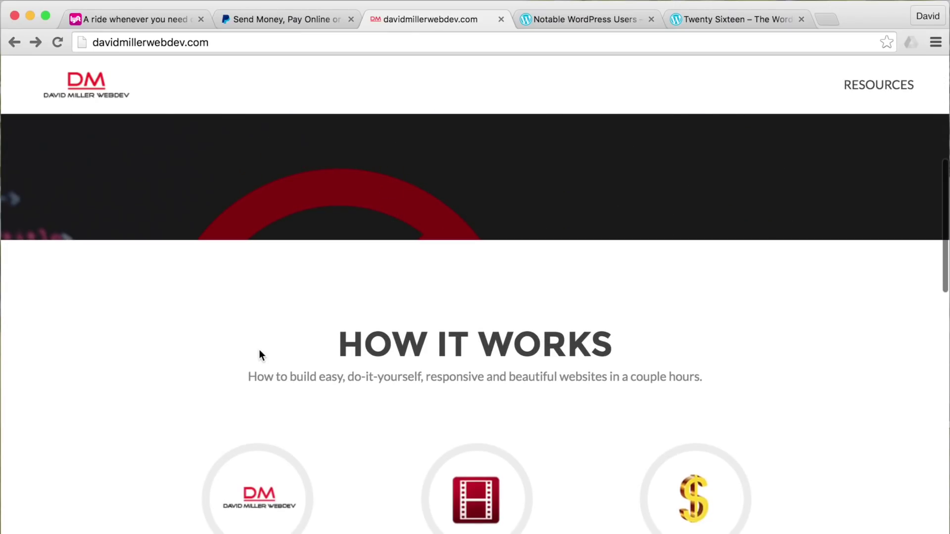
pyautogui.scroll(-2, 261, 356)
pyautogui.scroll(3, 261, 357)
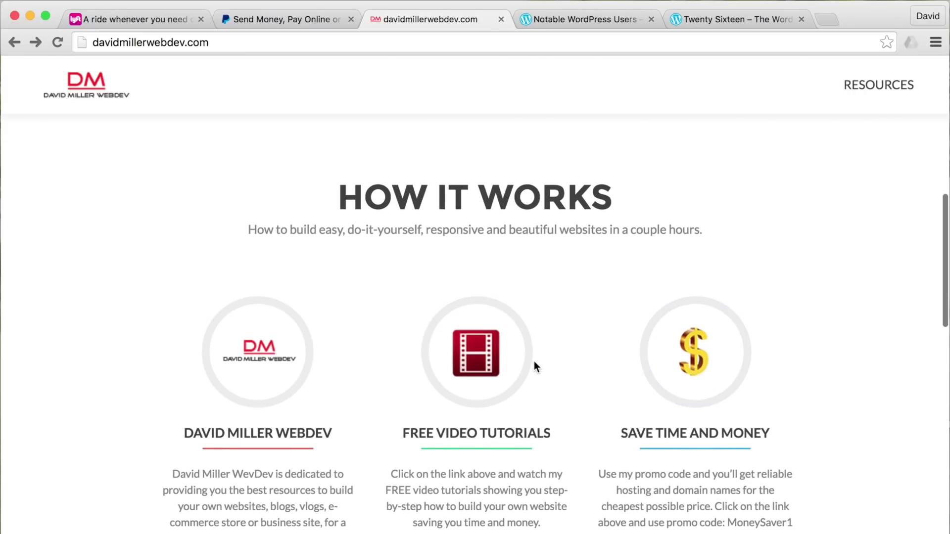
pyautogui.scroll(-10, 600, 378)
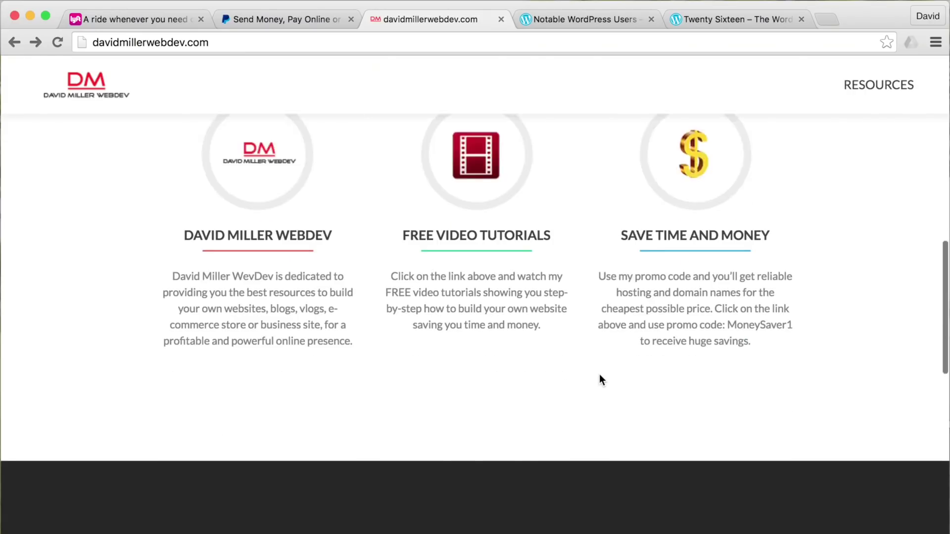
pyautogui.scroll(-10, 599, 374)
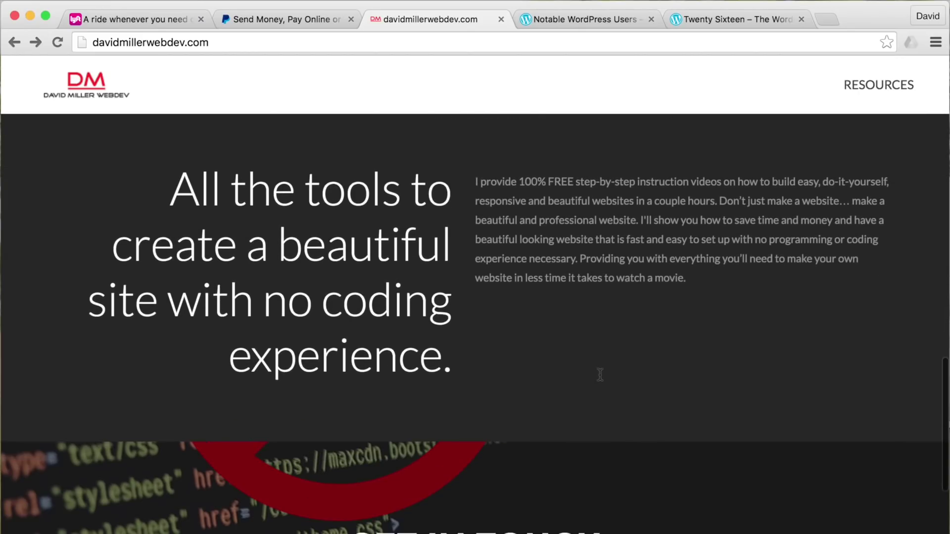
pyautogui.scroll(-5, 599, 375)
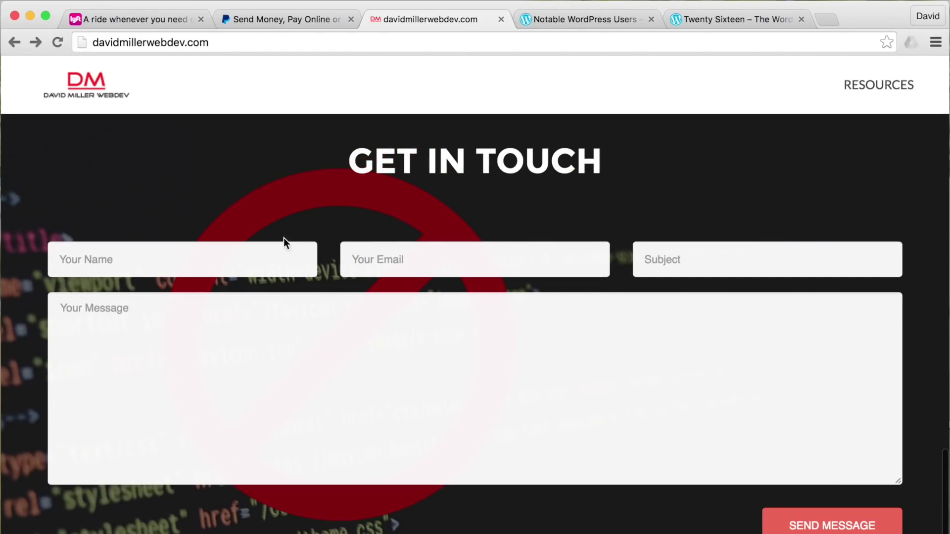
pyautogui.click(185, 260)
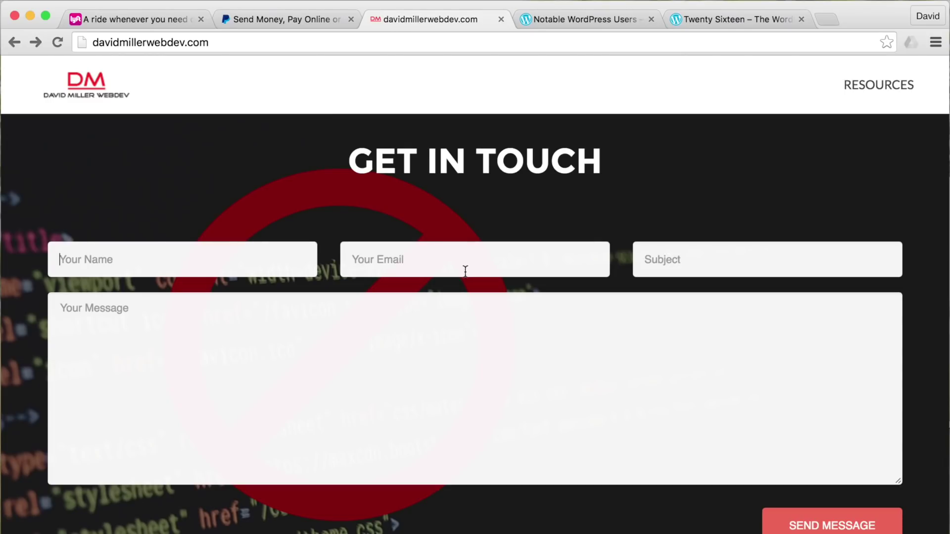
pyautogui.scroll(-4, 548, 302)
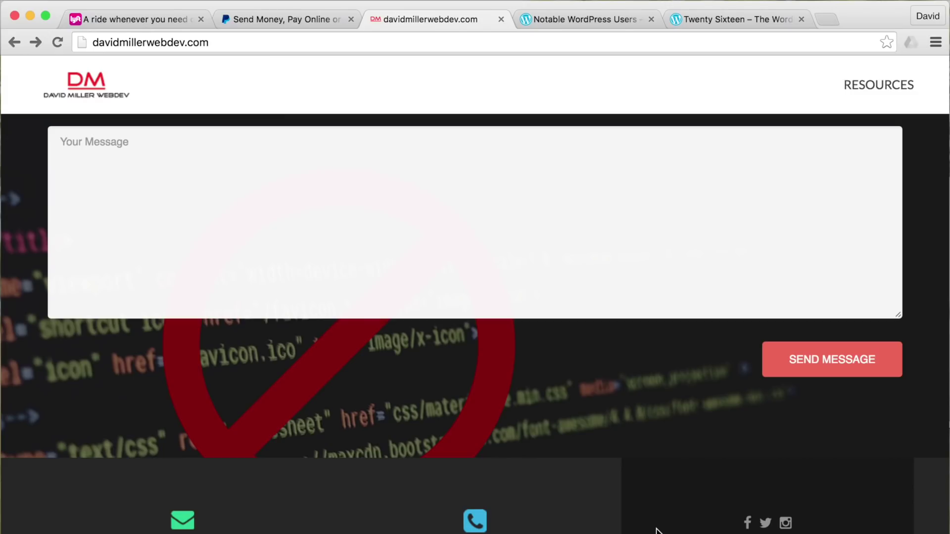
pyautogui.scroll(3, 674, 499)
pyautogui.scroll(4, 673, 497)
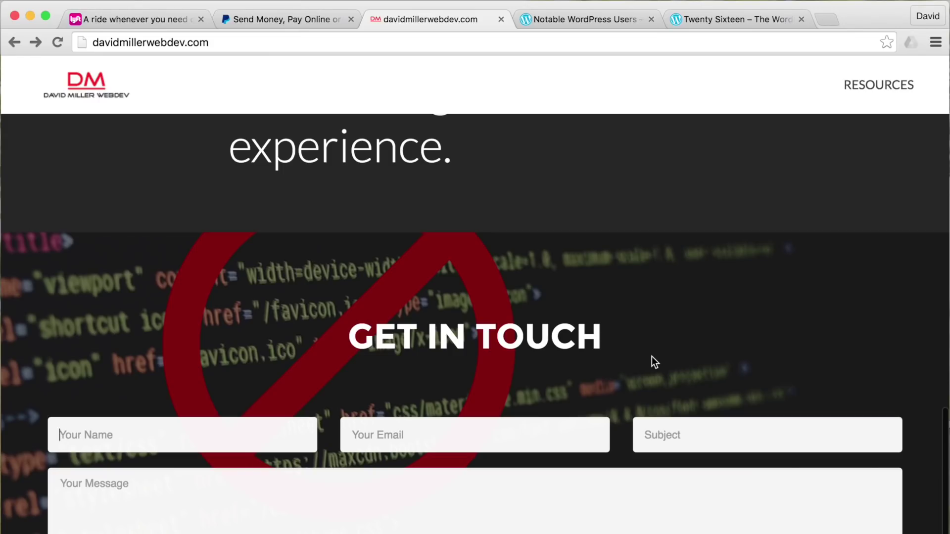
pyautogui.scroll(10, 652, 356)
pyautogui.scroll(6, 652, 356)
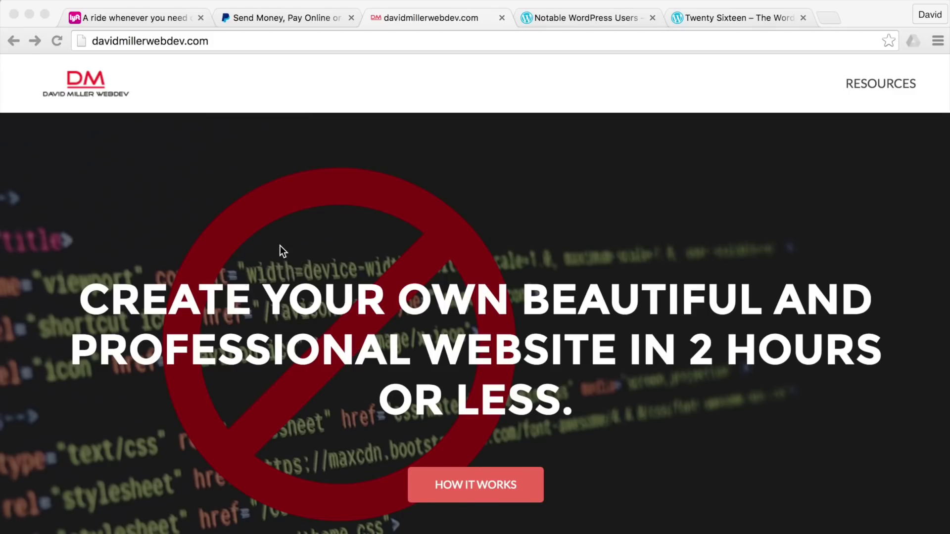
pyautogui.click(87, 302)
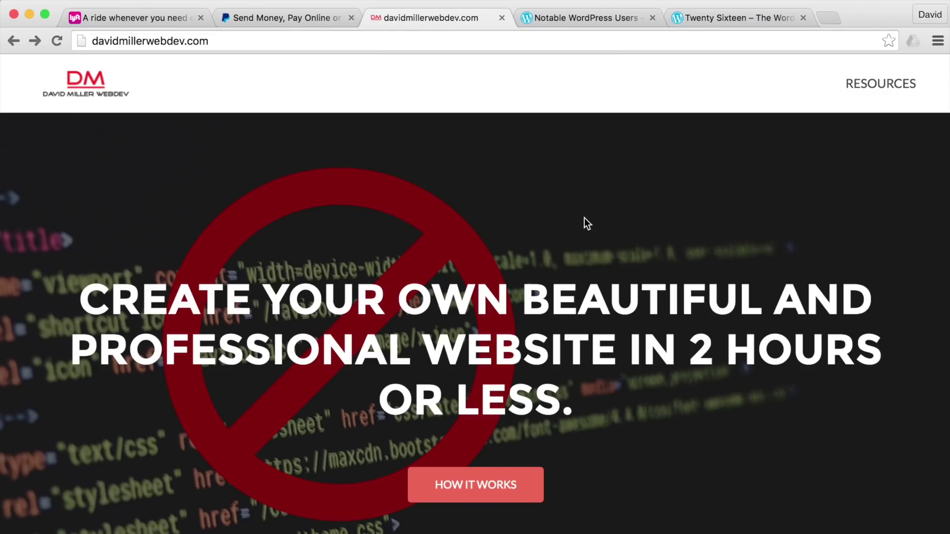
# - Switch to the Notable WordPress Users page and scroll through its list of users
pyautogui.click(595, 19)
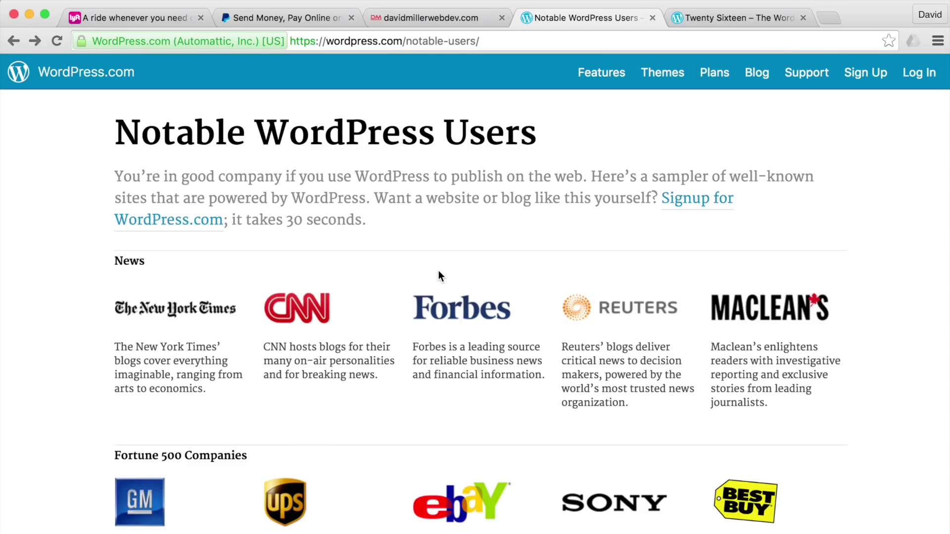
pyautogui.scroll(-2, 438, 271)
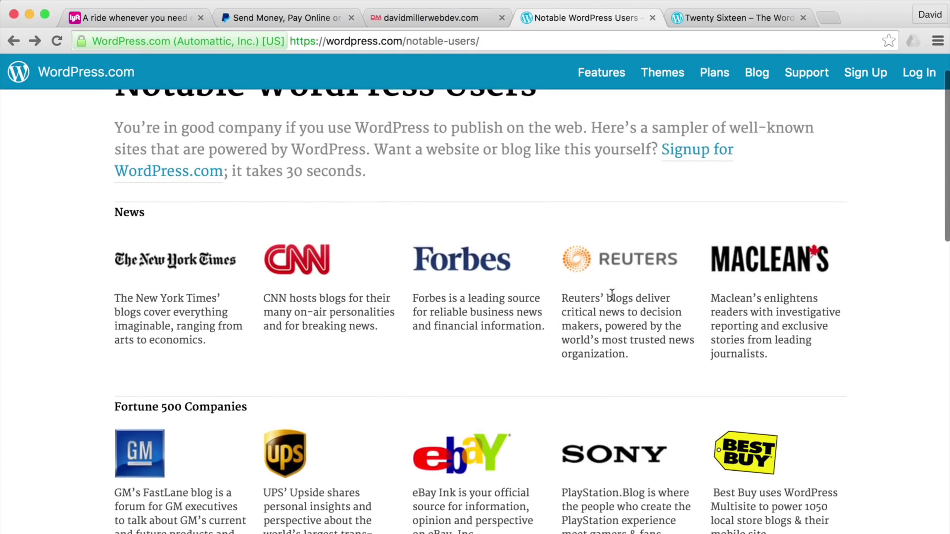
pyautogui.scroll(-5, 338, 264)
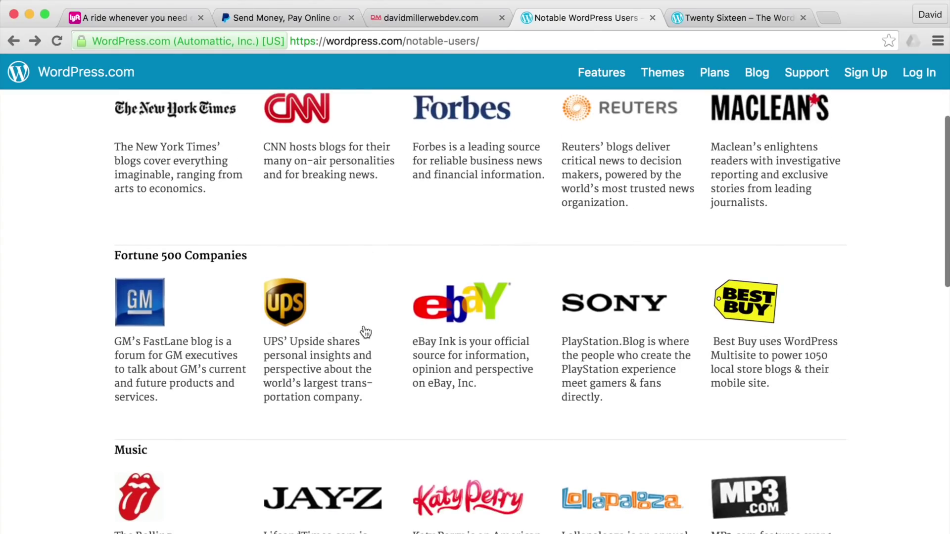
pyautogui.scroll(-7, 314, 305)
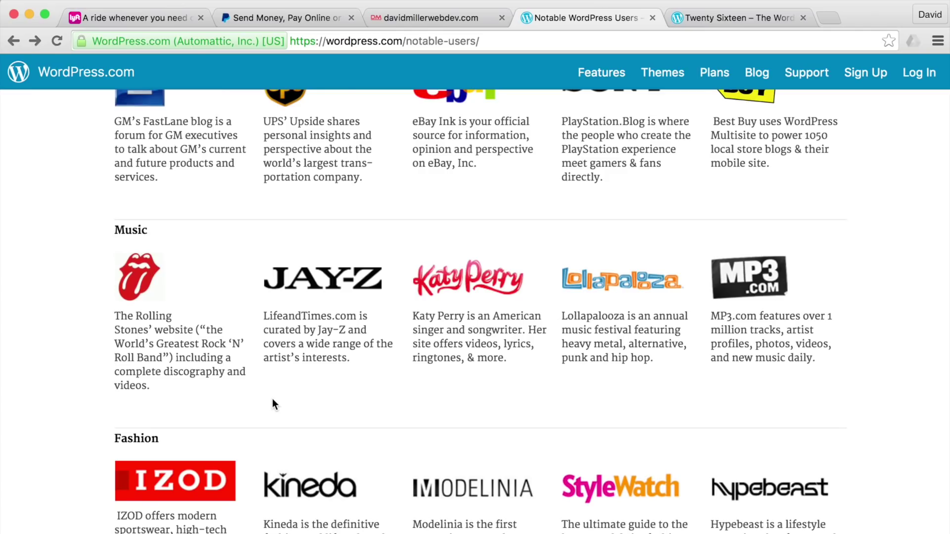
pyautogui.scroll(-3, 272, 398)
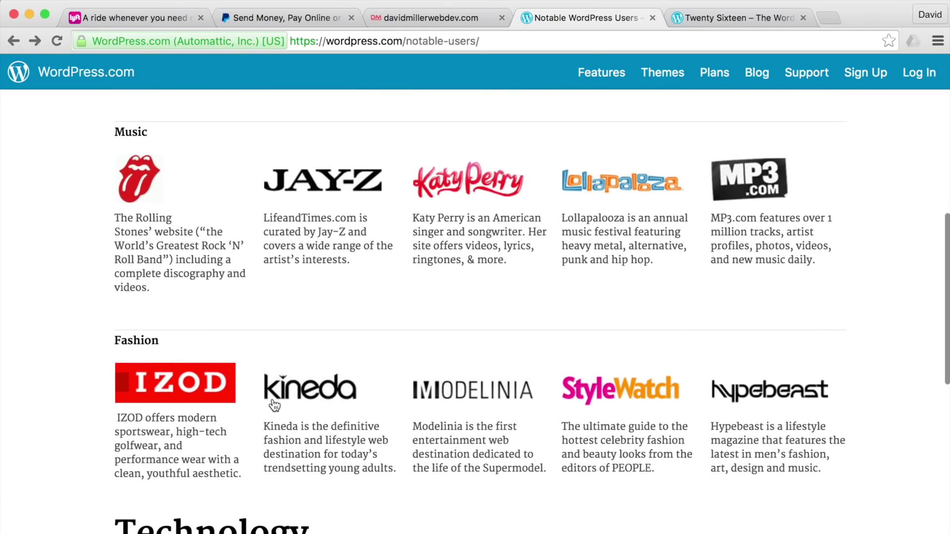
pyautogui.scroll(10, 339, 310)
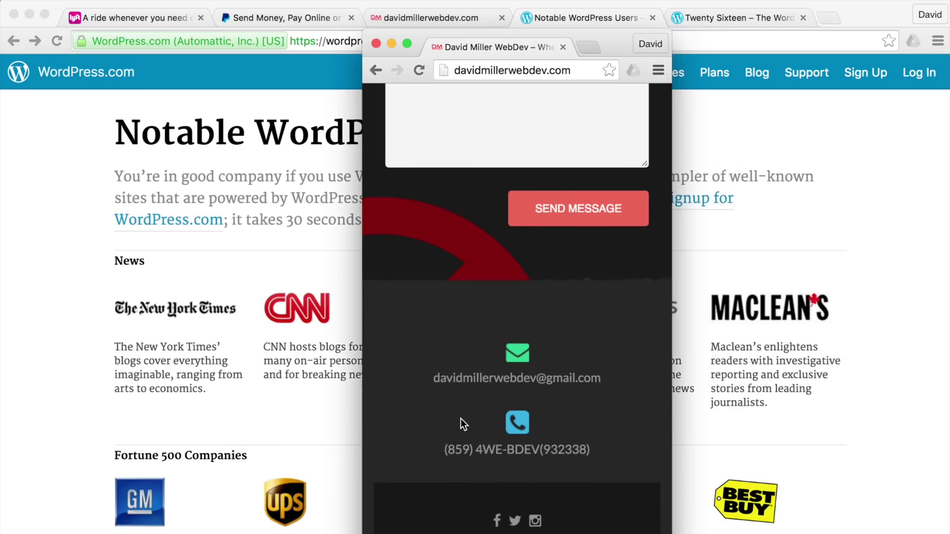
pyautogui.scroll(15, 506, 372)
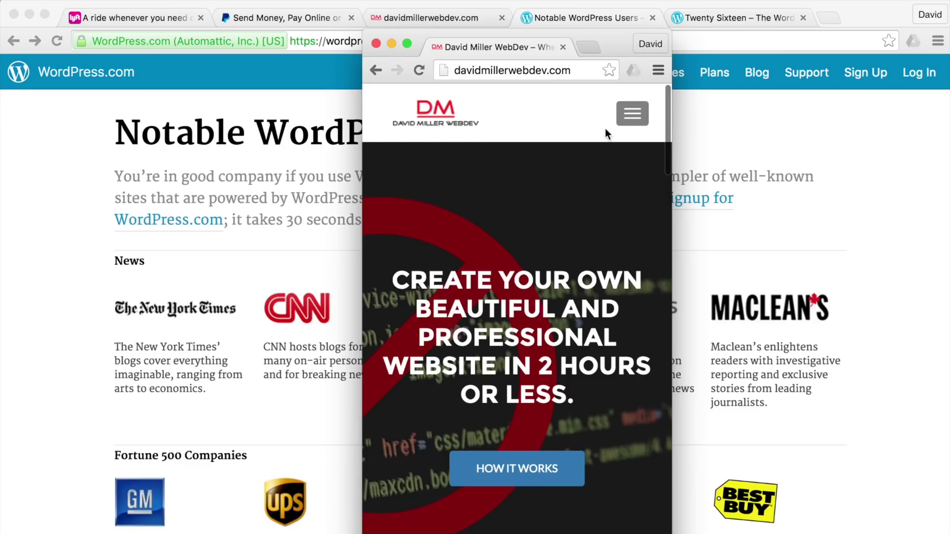
# - Toggle the small window's mobile menu, scroll its page, then minimize that davidmillerwebdev.com window
pyautogui.click(631, 115)
pyautogui.click(631, 116)
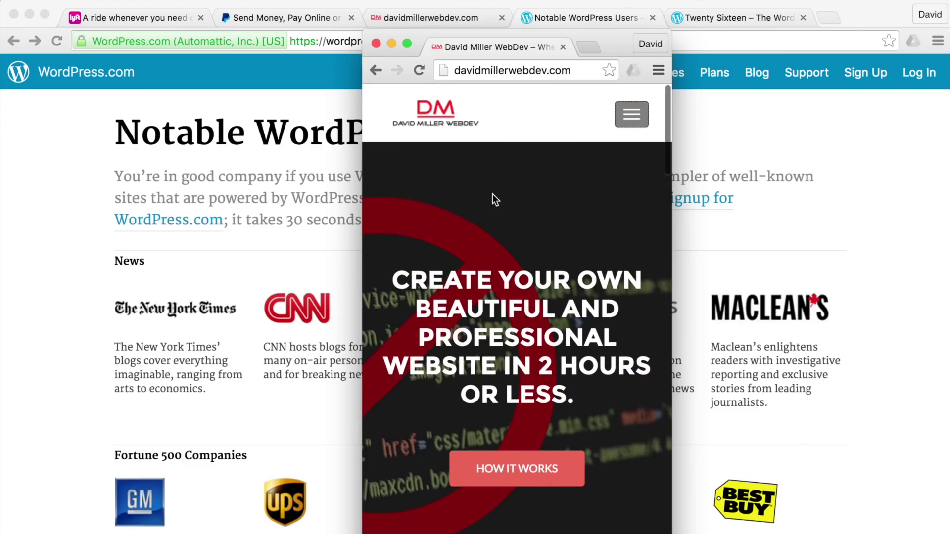
pyautogui.scroll(-7, 511, 243)
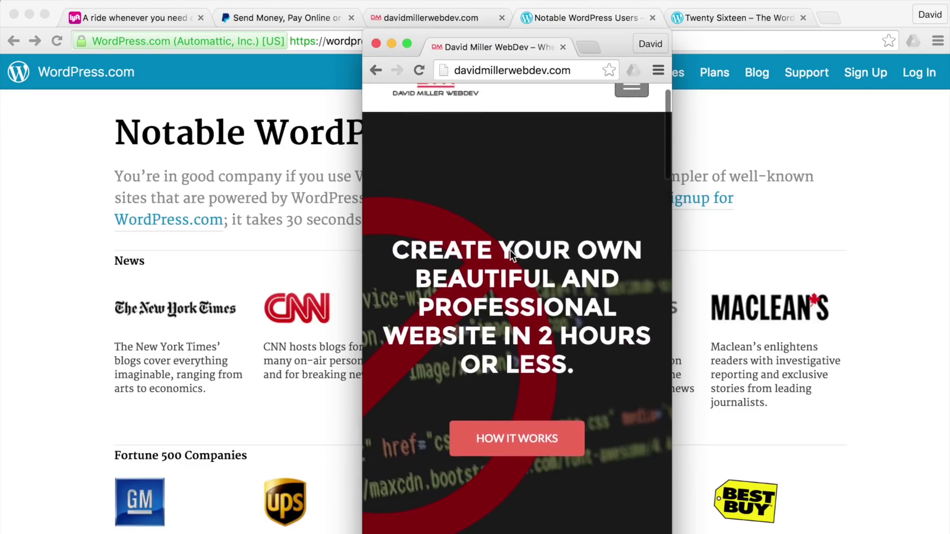
pyautogui.scroll(-3, 509, 250)
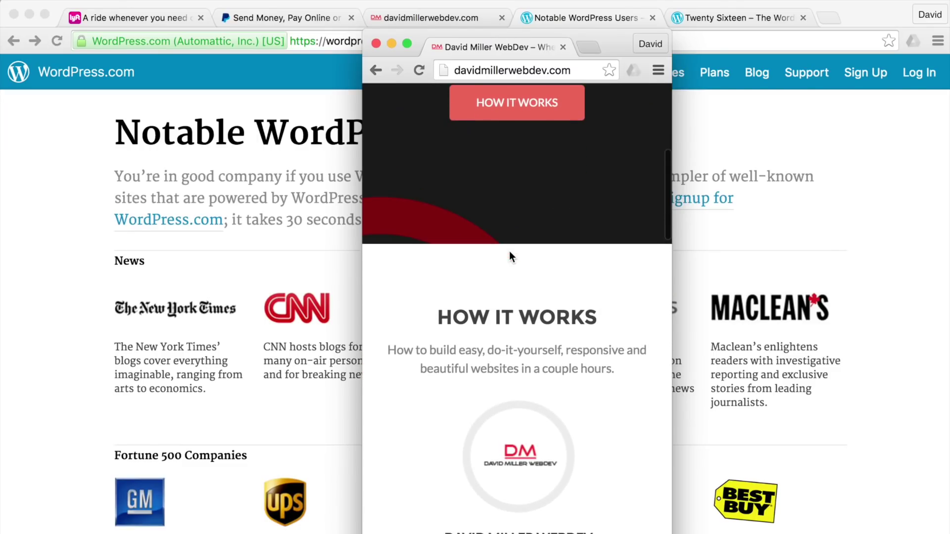
pyautogui.scroll(-2, 510, 251)
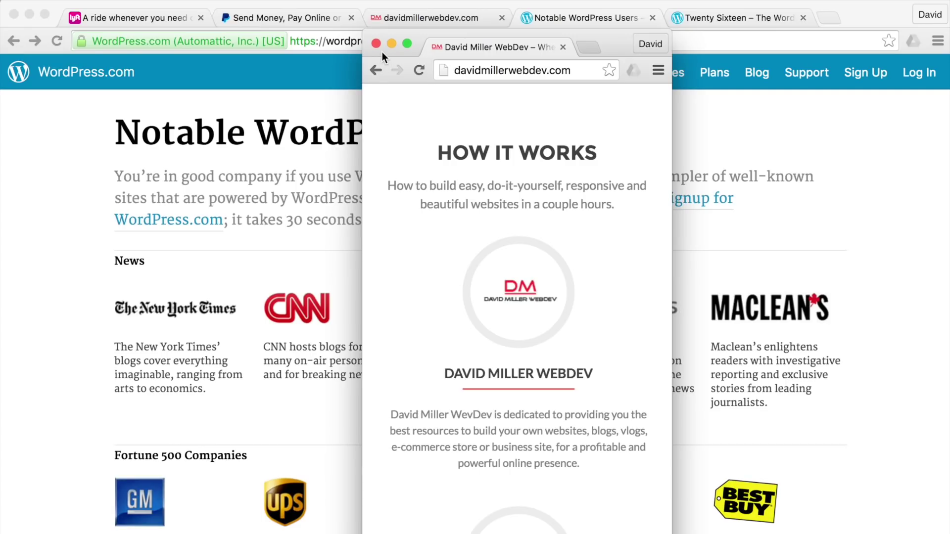
pyautogui.click(392, 44)
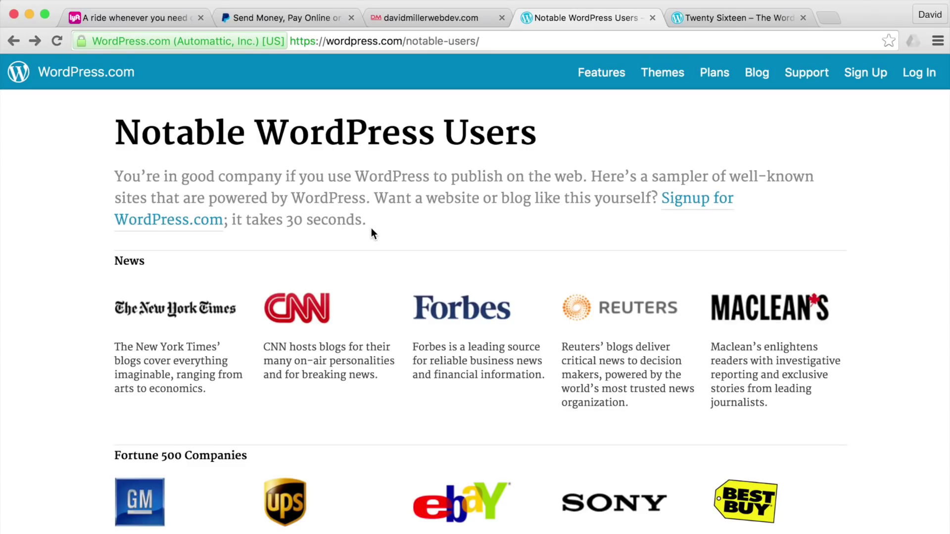
# - Cycle through the Twenty Sixteen, PayPal and Lyft tabs, ending on the davidmillerwebdev.com tab
pyautogui.click(415, 16)
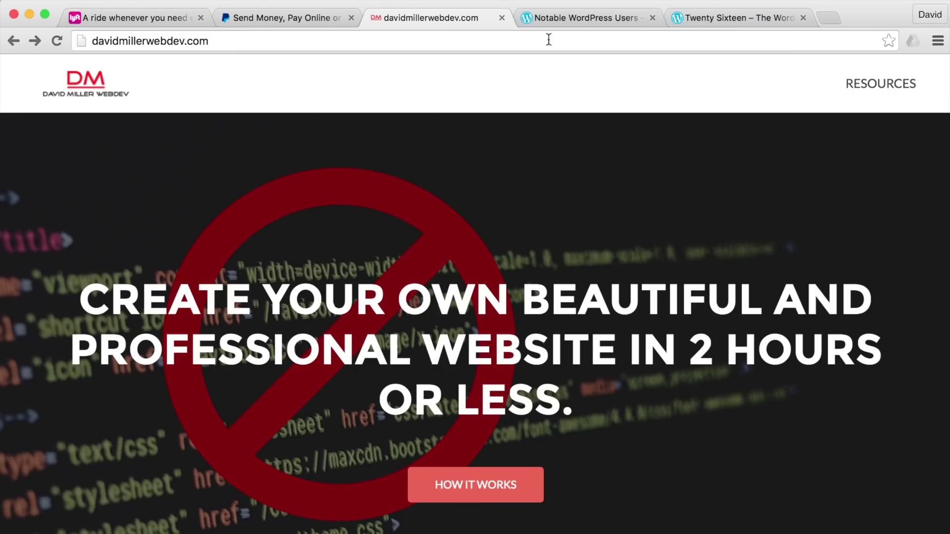
pyautogui.click(695, 18)
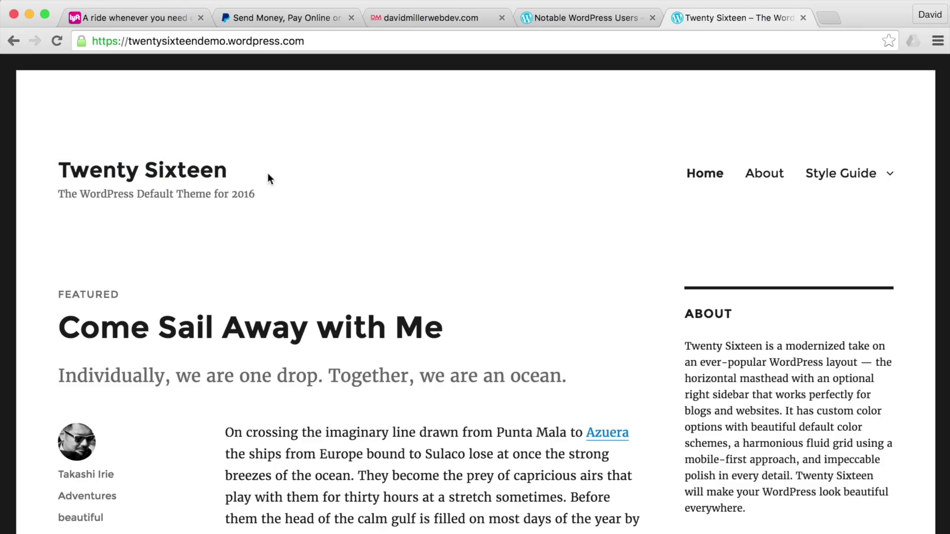
pyautogui.click(412, 20)
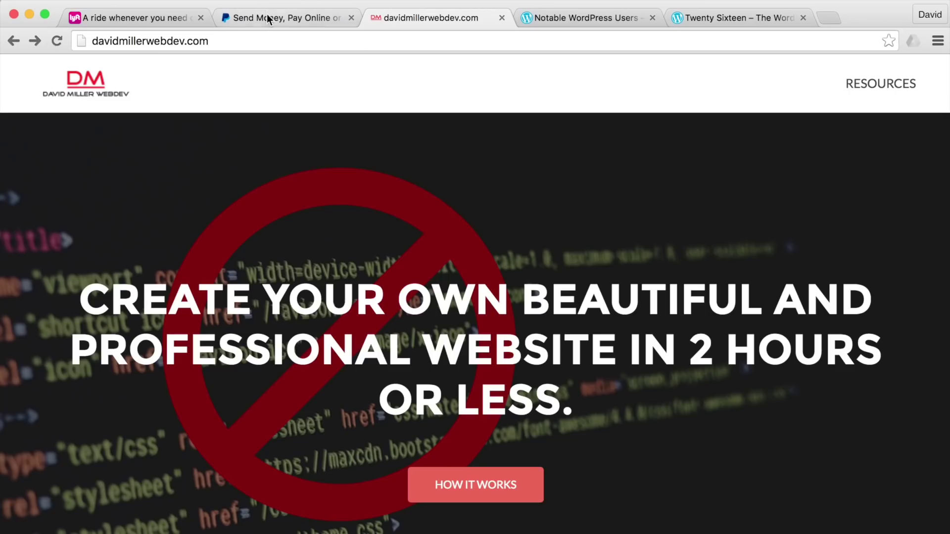
pyautogui.click(236, 16)
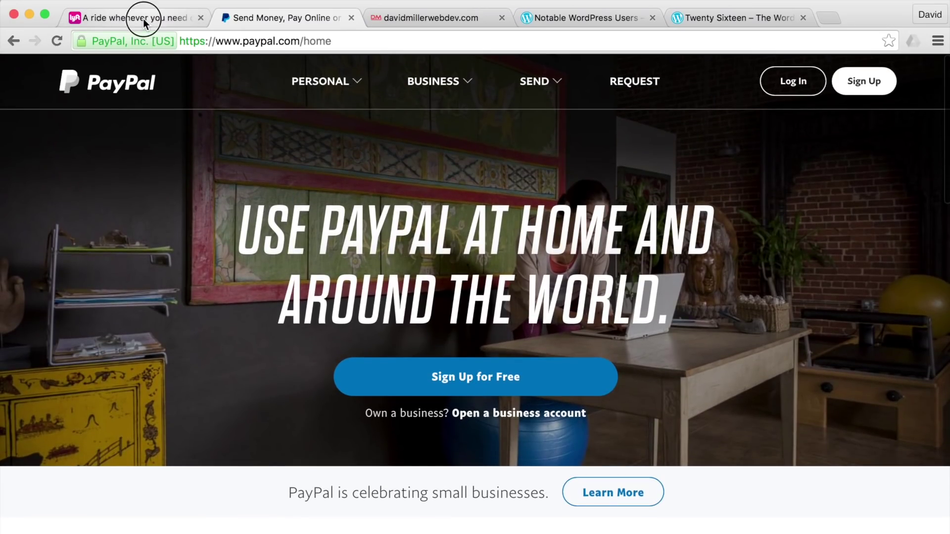
pyautogui.click(143, 19)
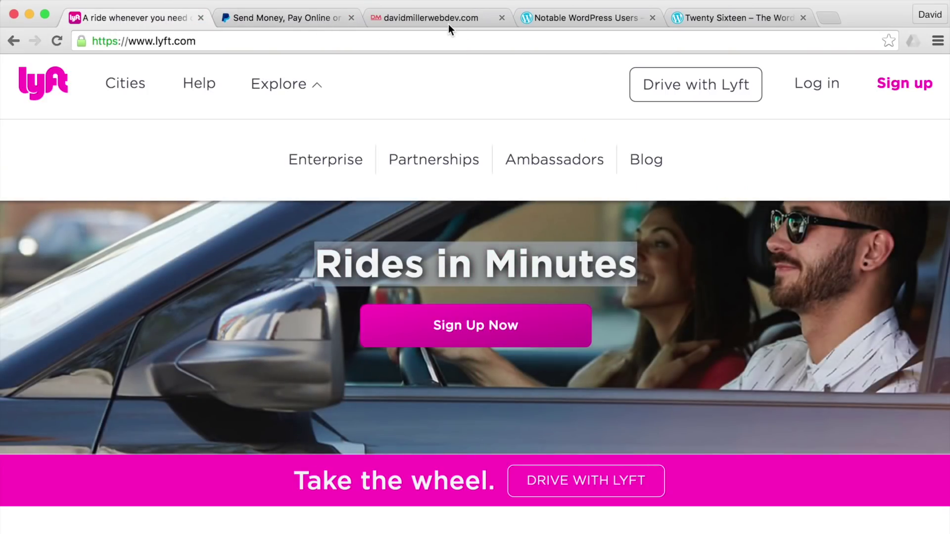
pyautogui.click(441, 19)
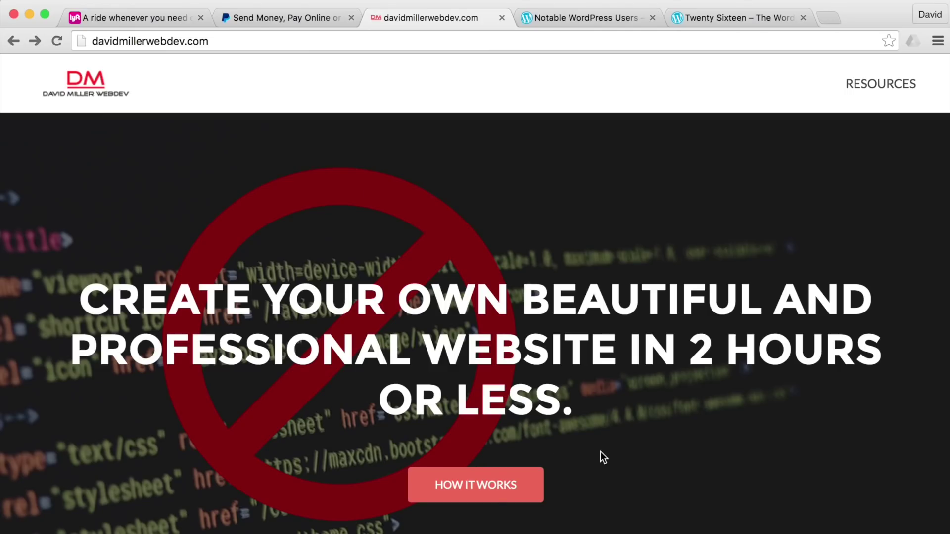
# - Try the site's RESOURCES link, scroll, and reactivate the browser on the davidmillerwebdev.com home page
pyautogui.click(871, 88)
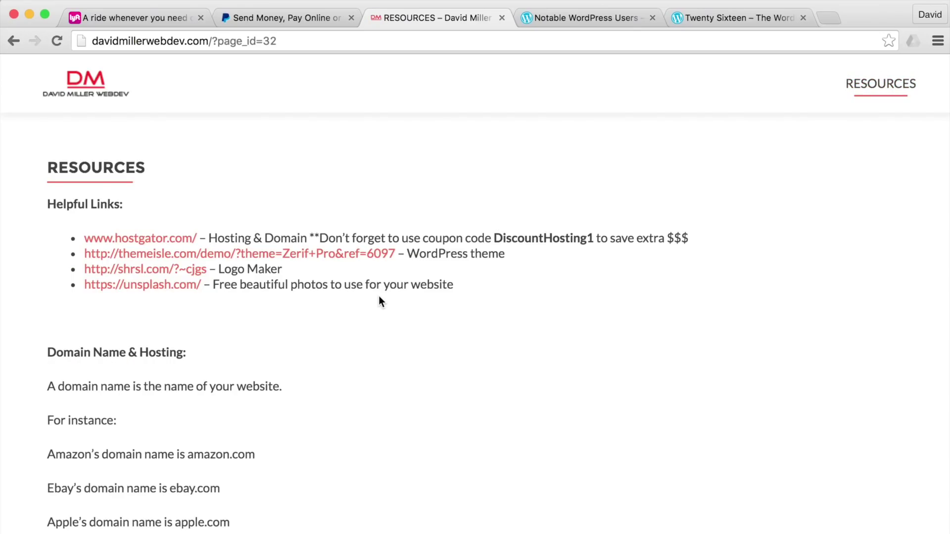
pyautogui.scroll(-5, 378, 296)
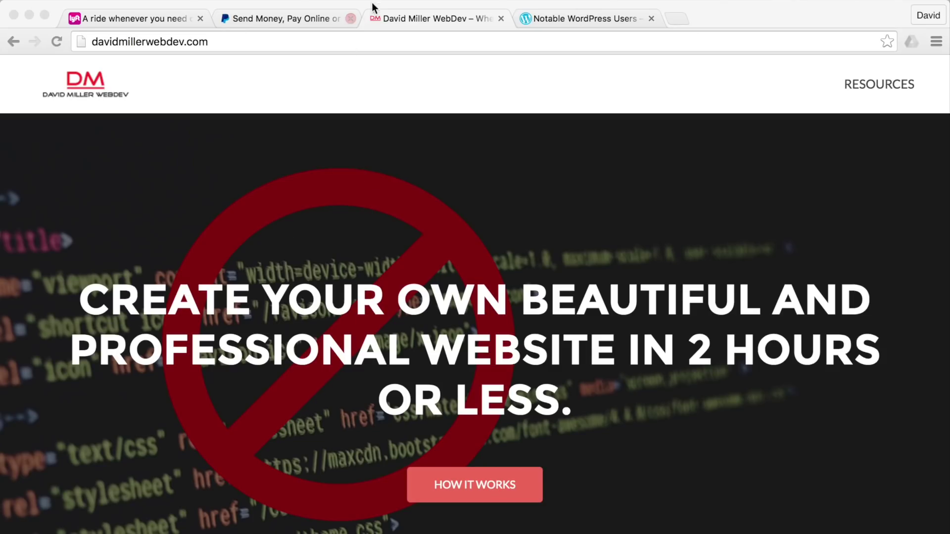
pyautogui.click(872, 85)
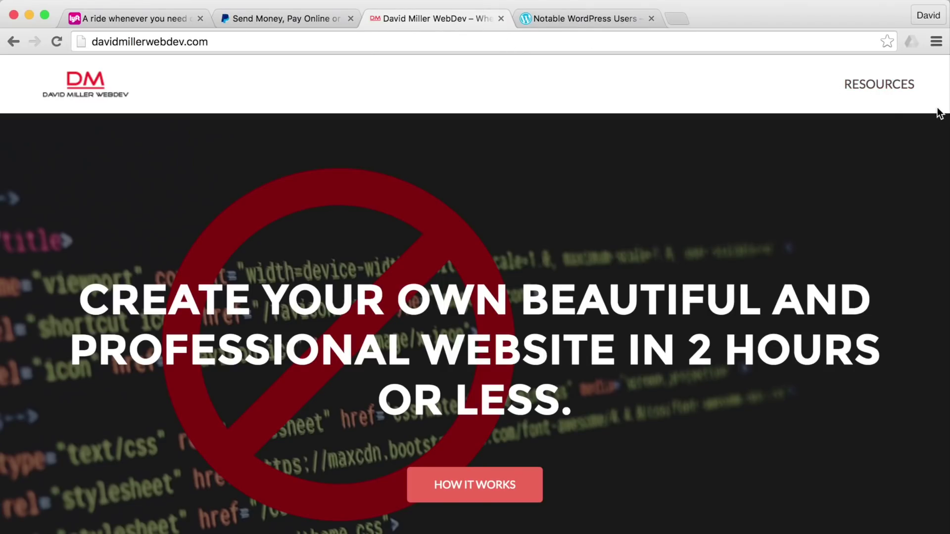
# - On the Resources page, highlight the example domain and its .com, .org and .mobi extensions
pyautogui.click(894, 87)
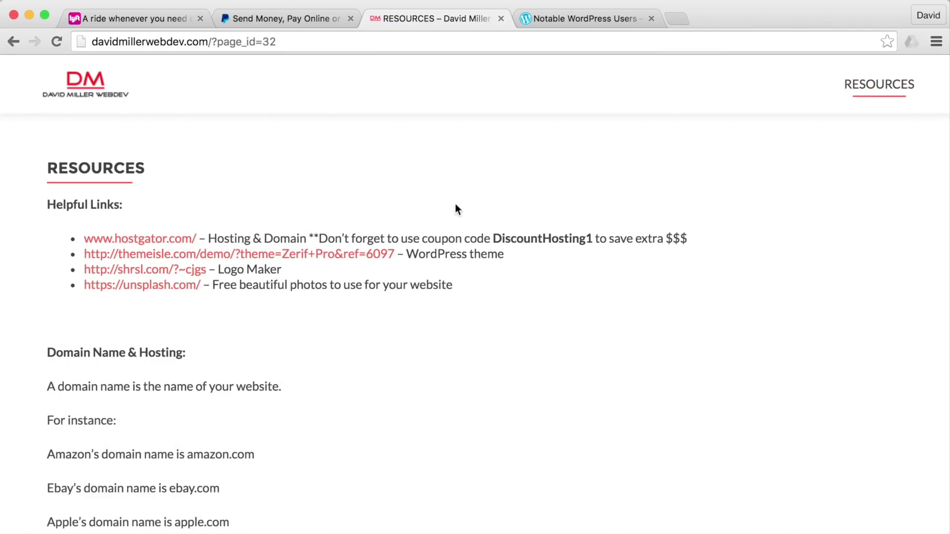
pyautogui.scroll(-5, 231, 324)
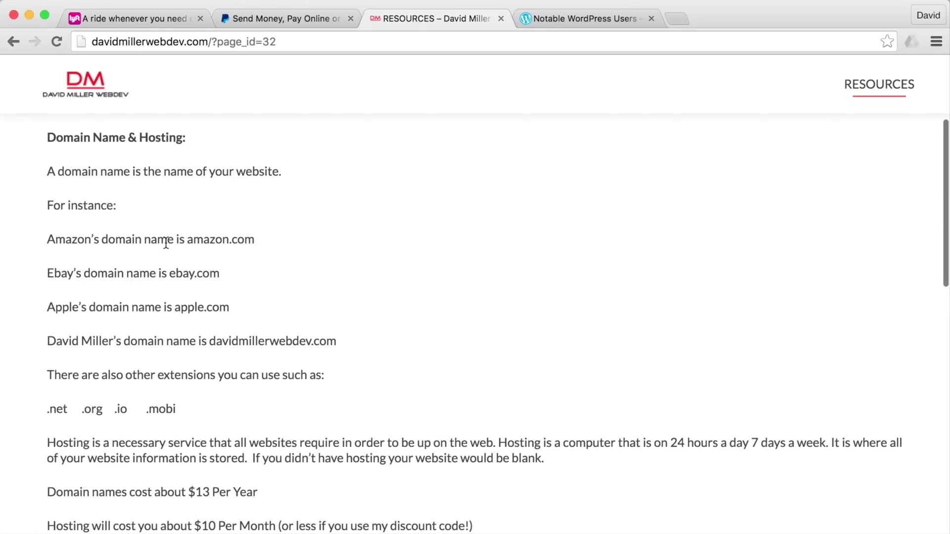
pyautogui.moveTo(210, 342); pyautogui.dragTo(333, 345)
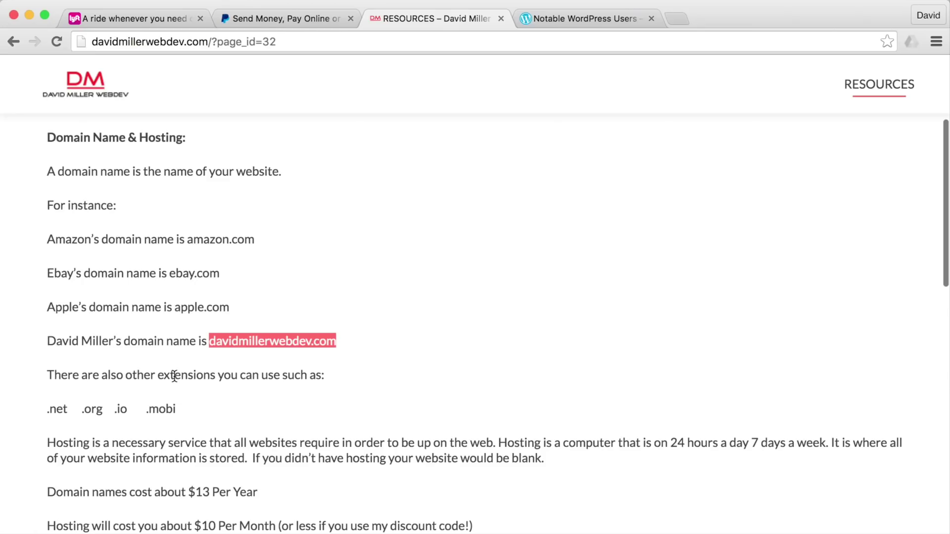
pyautogui.click(321, 344)
pyautogui.moveTo(313, 342); pyautogui.dragTo(339, 344)
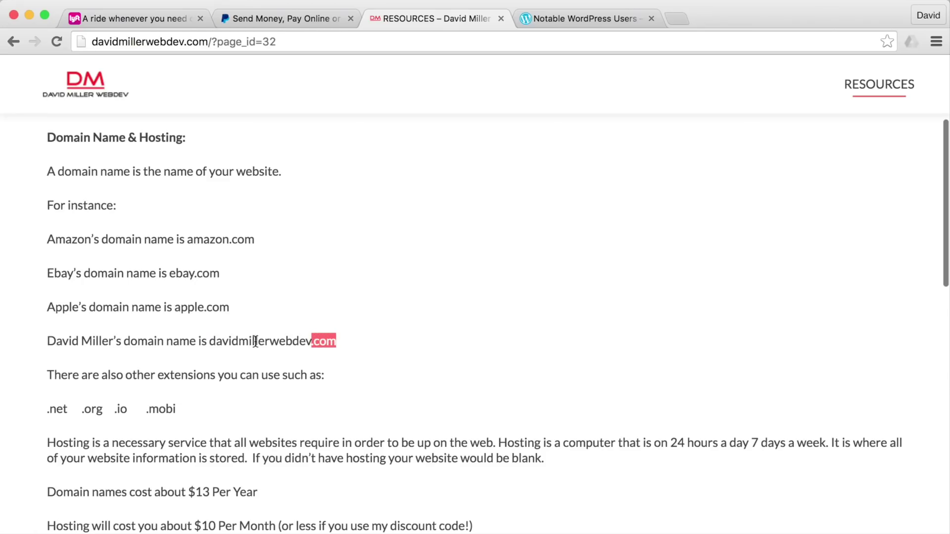
pyautogui.moveTo(43, 402); pyautogui.dragTo(71, 407)
pyautogui.doubleClick(89, 409)
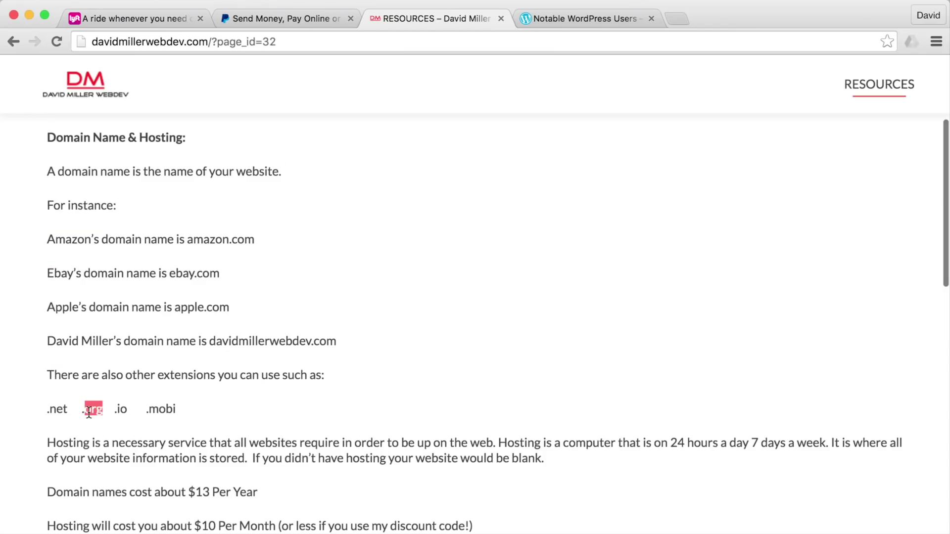
pyautogui.doubleClick(165, 408)
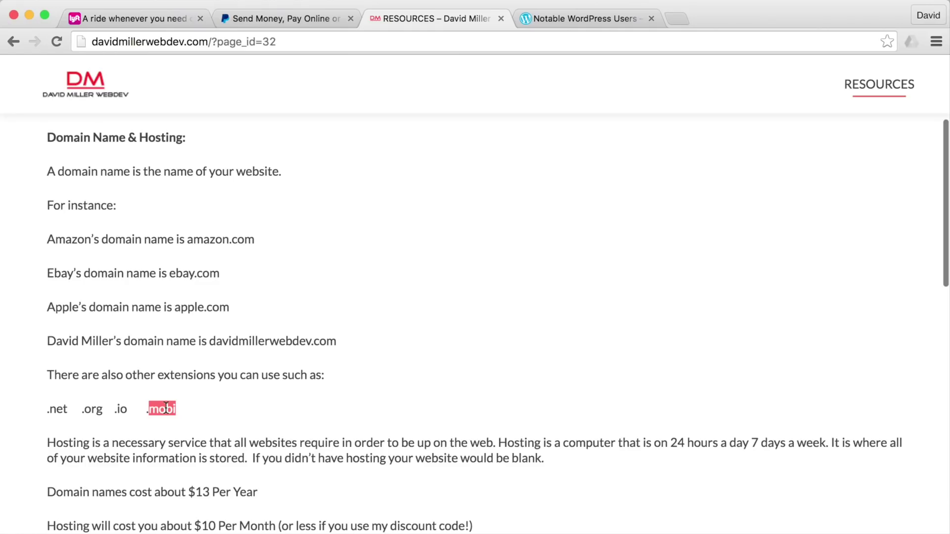
pyautogui.click(228, 413)
# - Scroll down and highlight the discount code sentence, then the DiscountHosting1 code
pyautogui.scroll(-3, 314, 371)
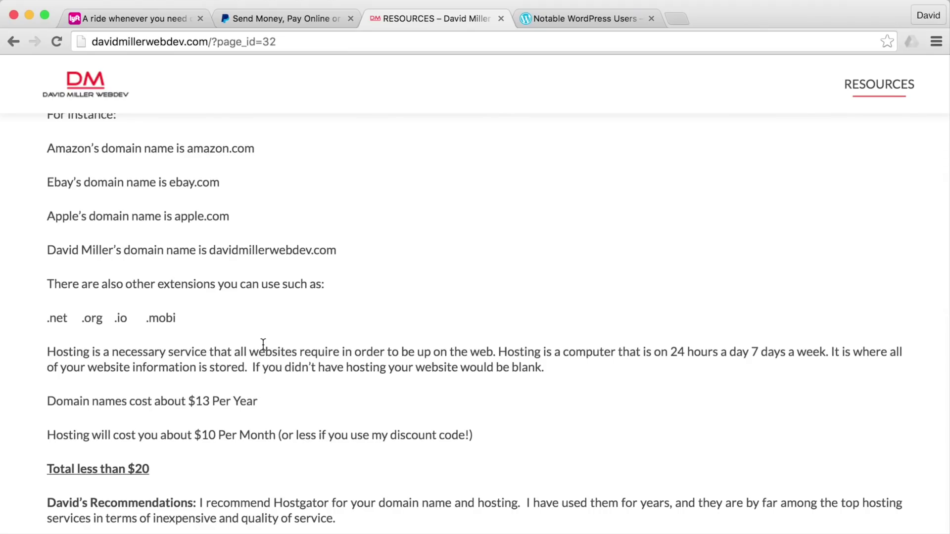
pyautogui.scroll(2, 185, 330)
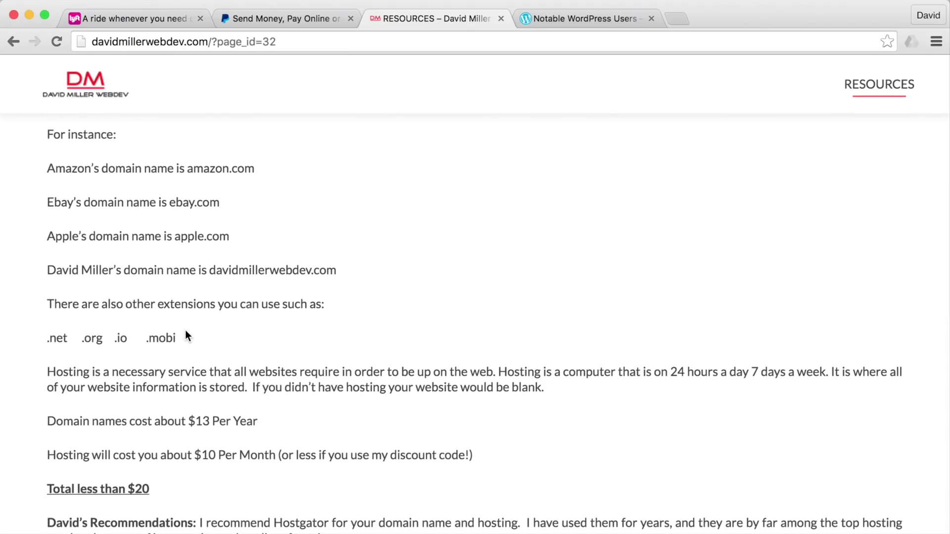
pyautogui.scroll(-3, 185, 330)
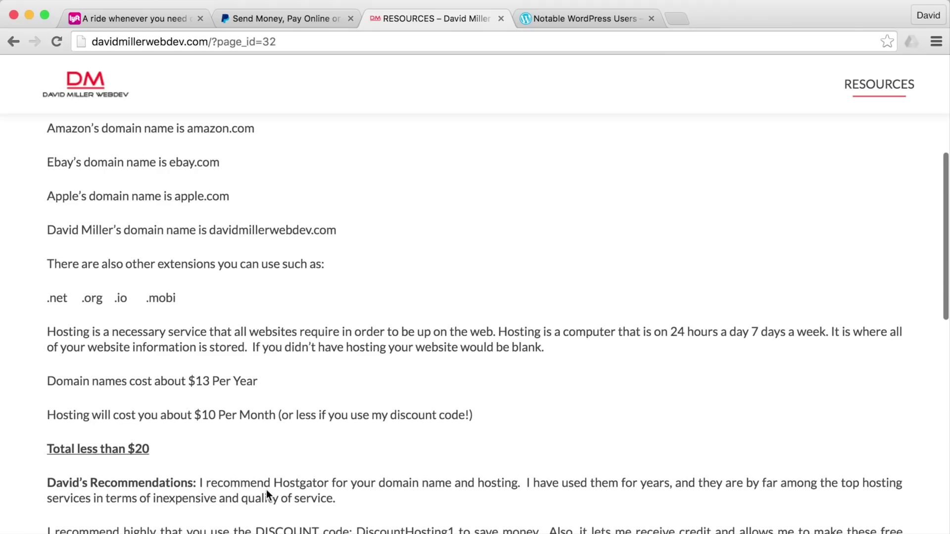
pyautogui.click(356, 529)
pyautogui.moveTo(255, 530); pyautogui.dragTo(458, 529)
pyautogui.click(390, 528)
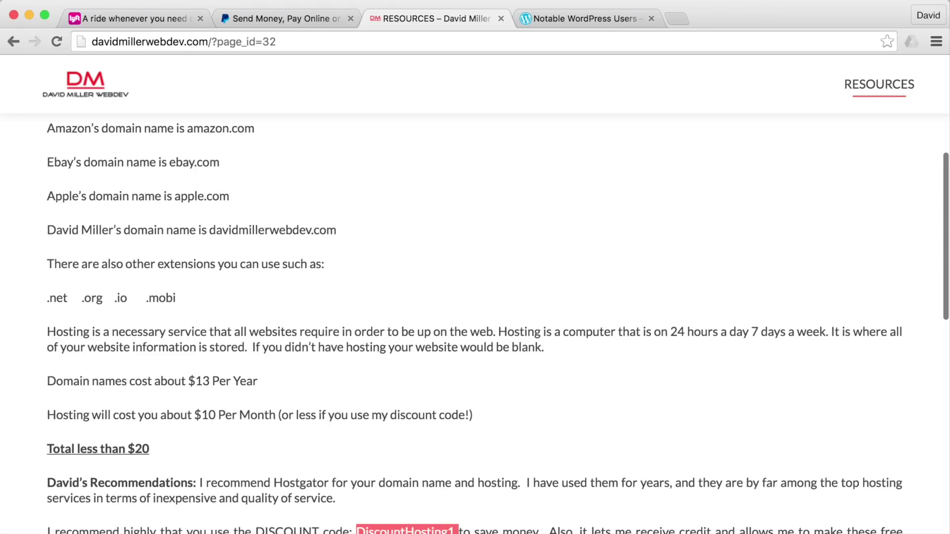
# - Highlight the '$13 Per Year' domain cost and the 'Total less than $20' line, then scroll to top
pyautogui.scroll(1, 297, 445)
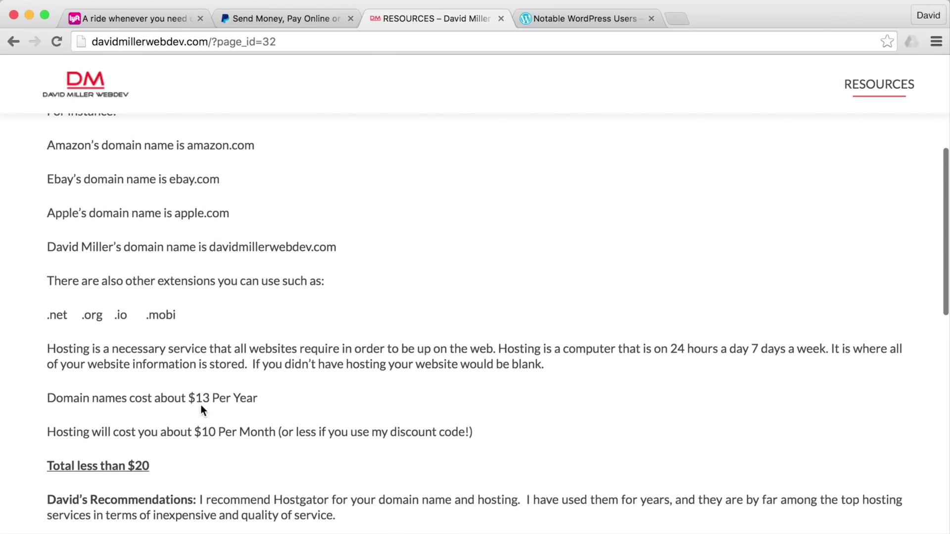
pyautogui.moveTo(196, 400); pyautogui.dragTo(254, 399)
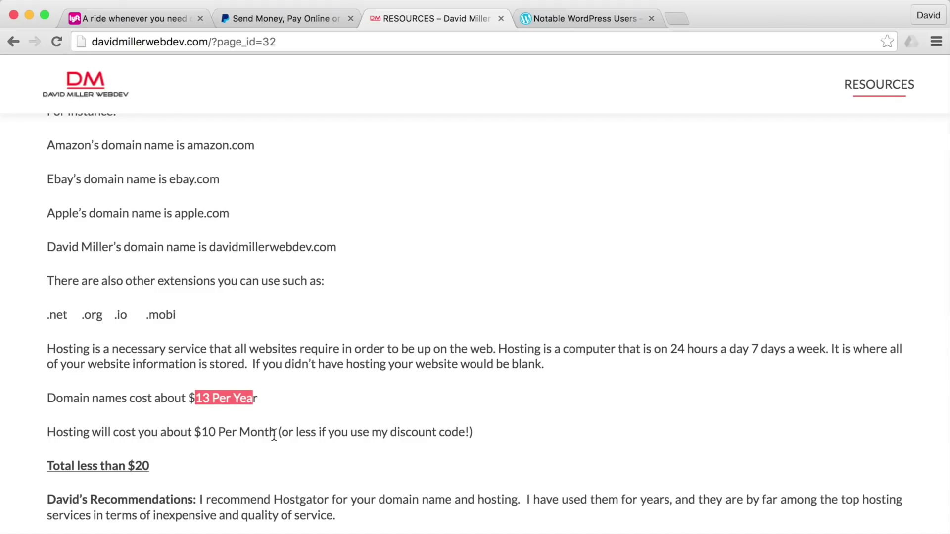
pyautogui.moveTo(49, 466); pyautogui.dragTo(161, 467)
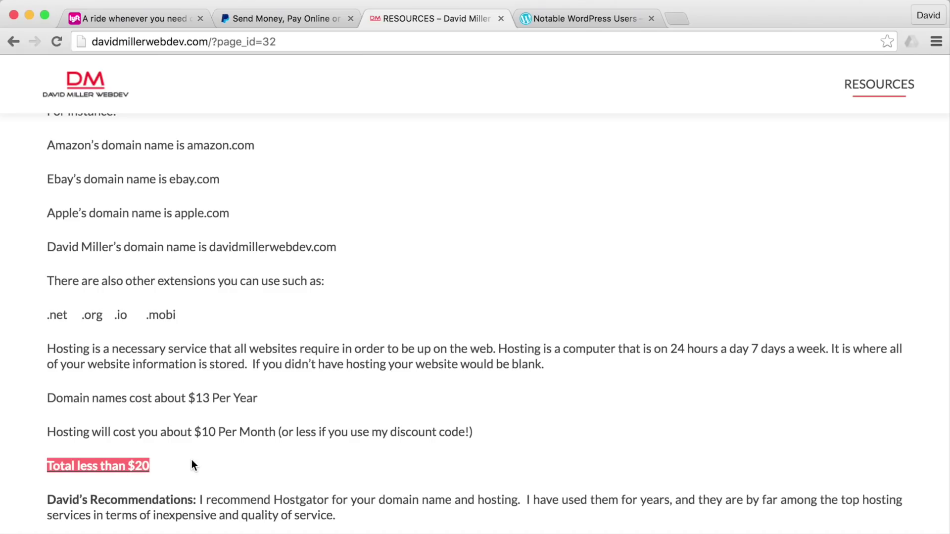
pyautogui.scroll(1, 192, 460)
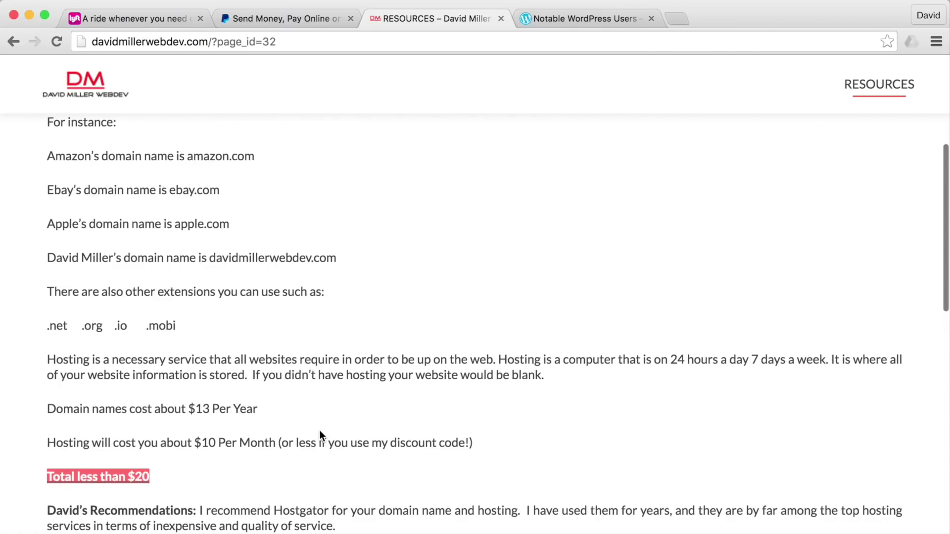
pyautogui.scroll(-1, 319, 431)
pyautogui.scroll(7, 319, 431)
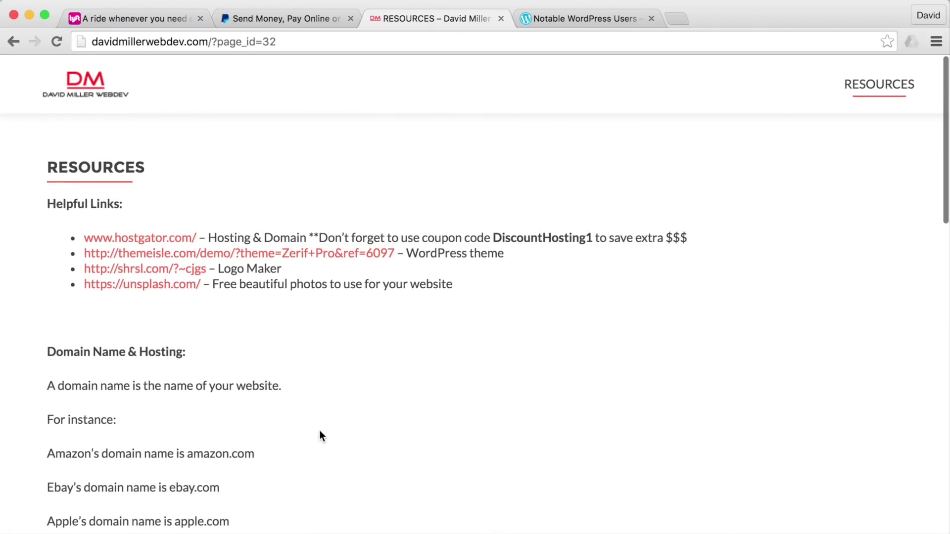
# - Select the DiscountHosting1 coupon code in the first Helpful Links bullet
pyautogui.scroll(-1, 320, 432)
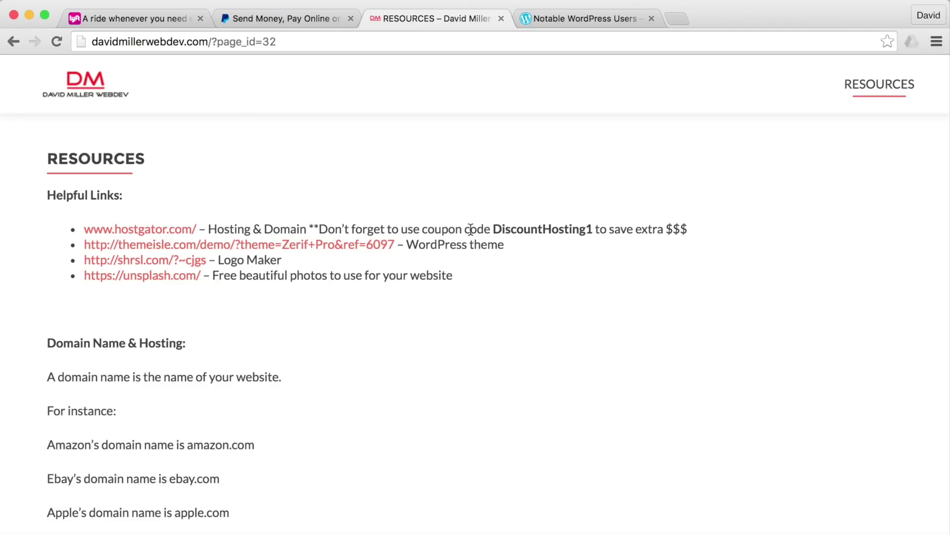
pyautogui.moveTo(499, 230); pyautogui.dragTo(593, 230)
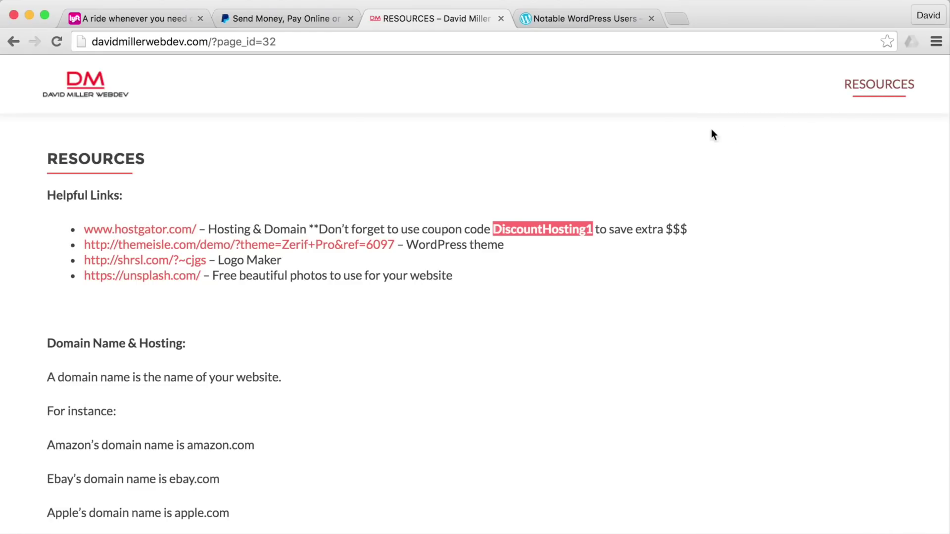
pyautogui.press('super+t')
pyautogui.write('hostgator')
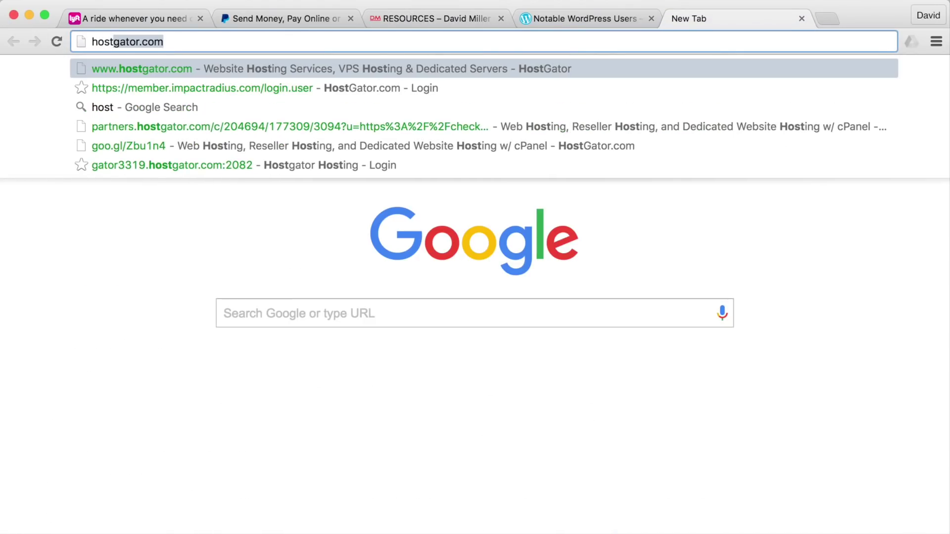
pyautogui.press('Right')
pyautogui.press('Return')
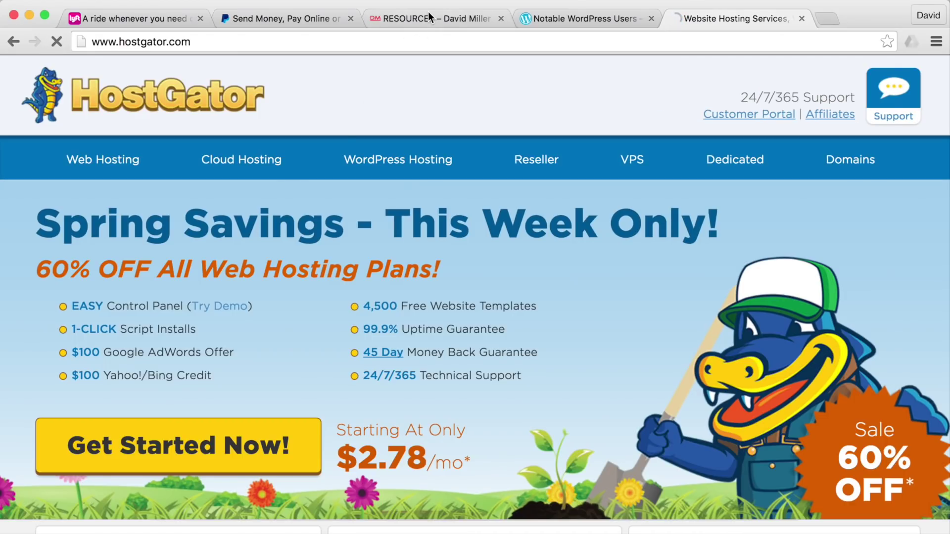
pyautogui.click(428, 15)
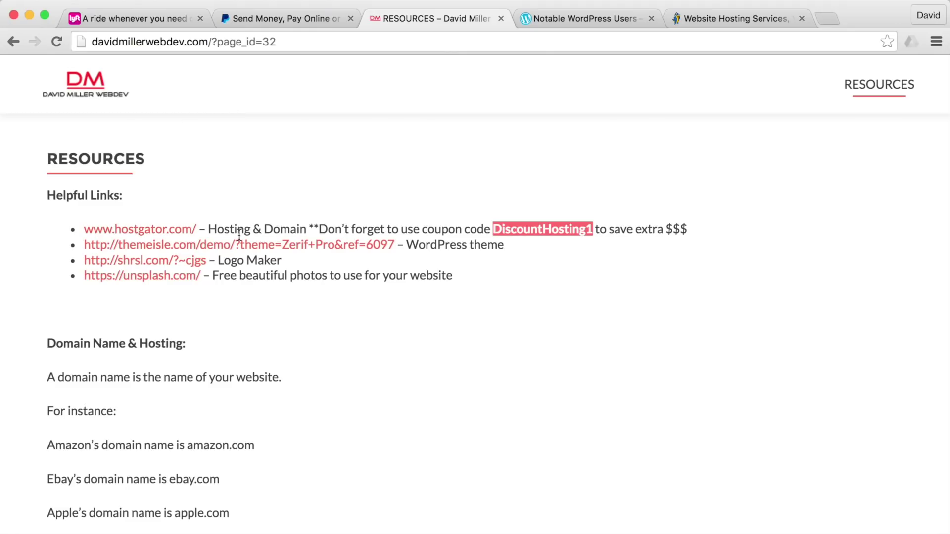
pyautogui.click(714, 20)
pyautogui.scroll(-3, 425, 265)
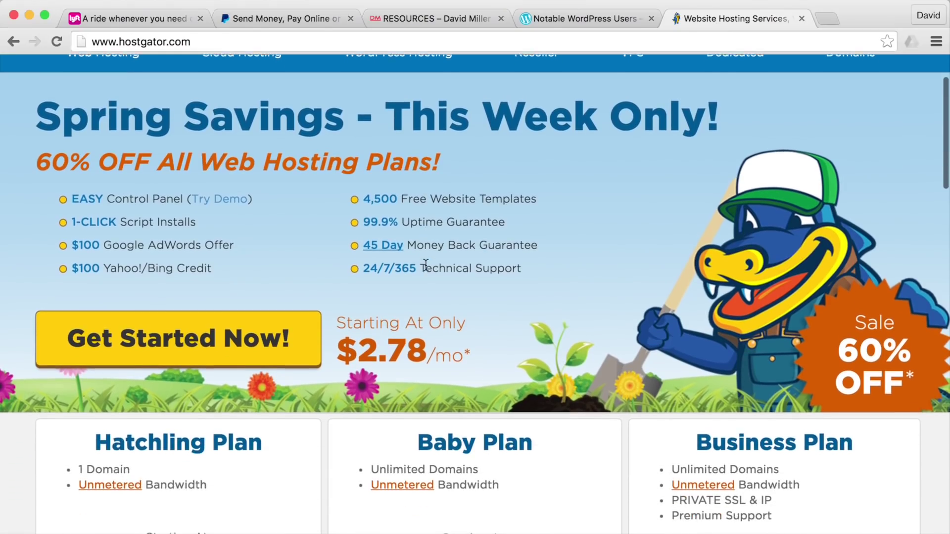
pyautogui.scroll(-5, 425, 264)
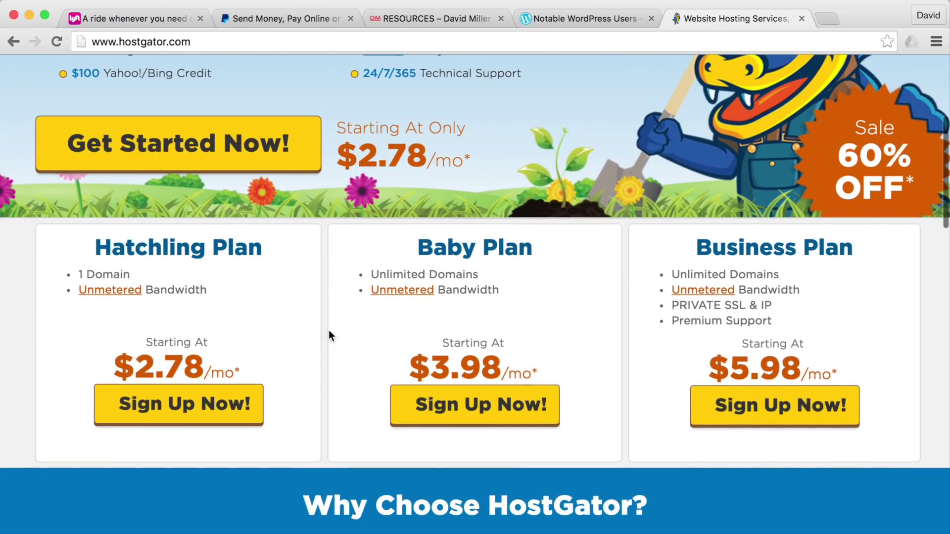
pyautogui.scroll(3, 533, 261)
pyautogui.scroll(-5, 532, 261)
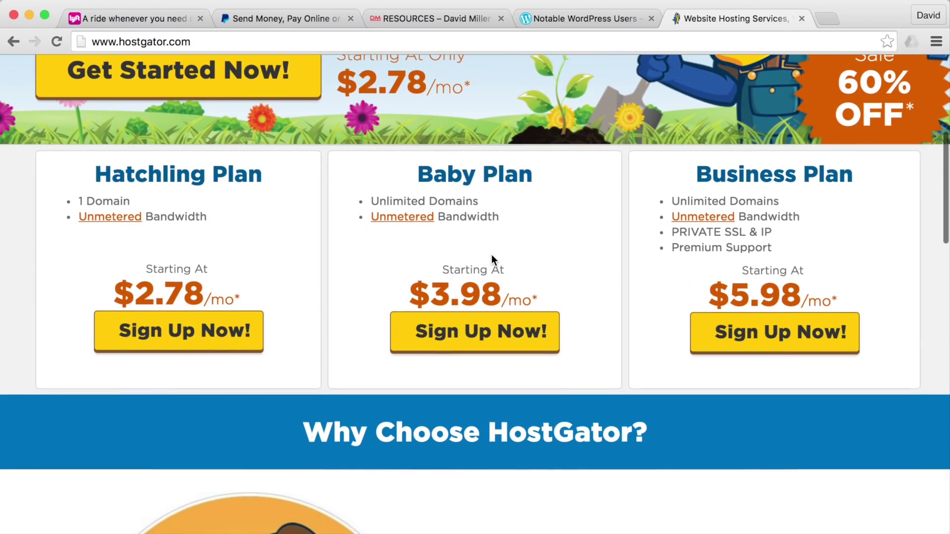
pyautogui.moveTo(695, 173); pyautogui.dragTo(891, 182)
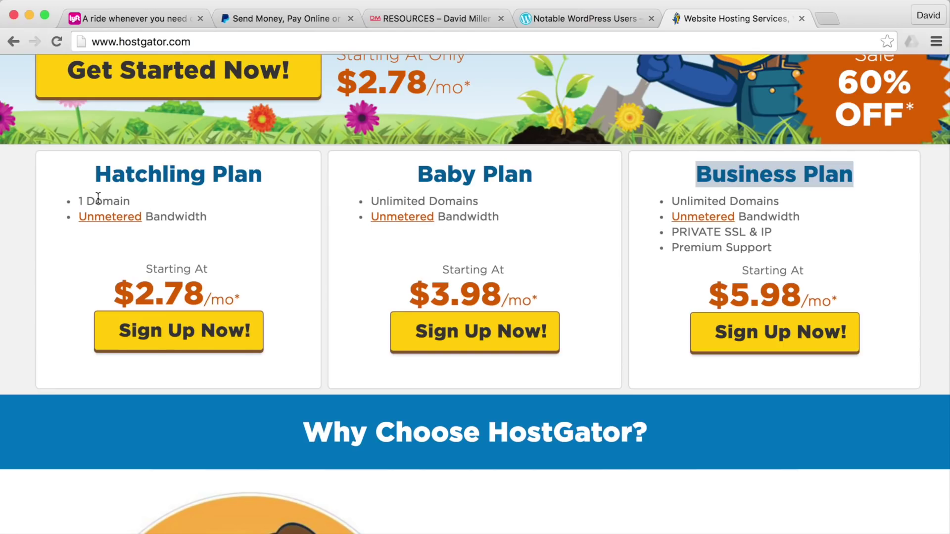
pyautogui.moveTo(79, 197); pyautogui.dragTo(134, 198)
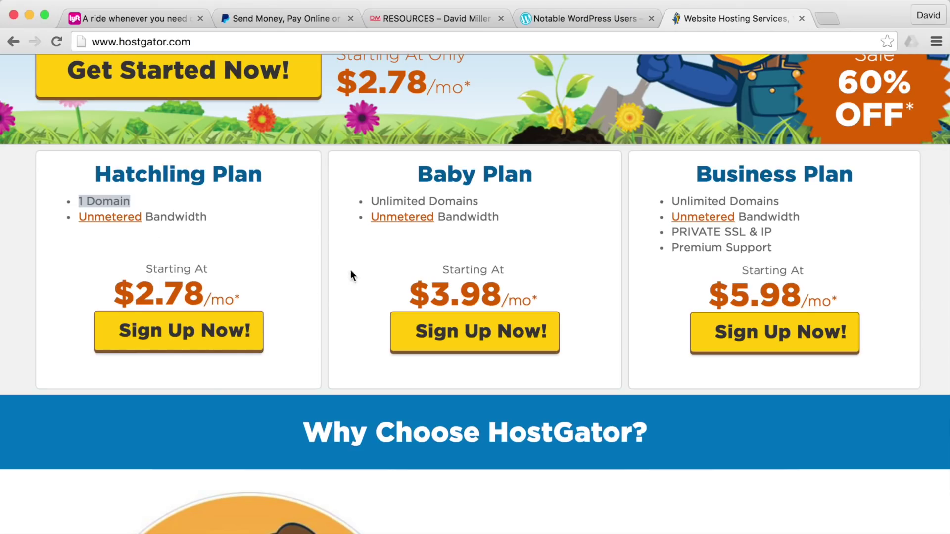
pyautogui.click(473, 248)
pyautogui.moveTo(418, 173); pyautogui.dragTo(528, 173)
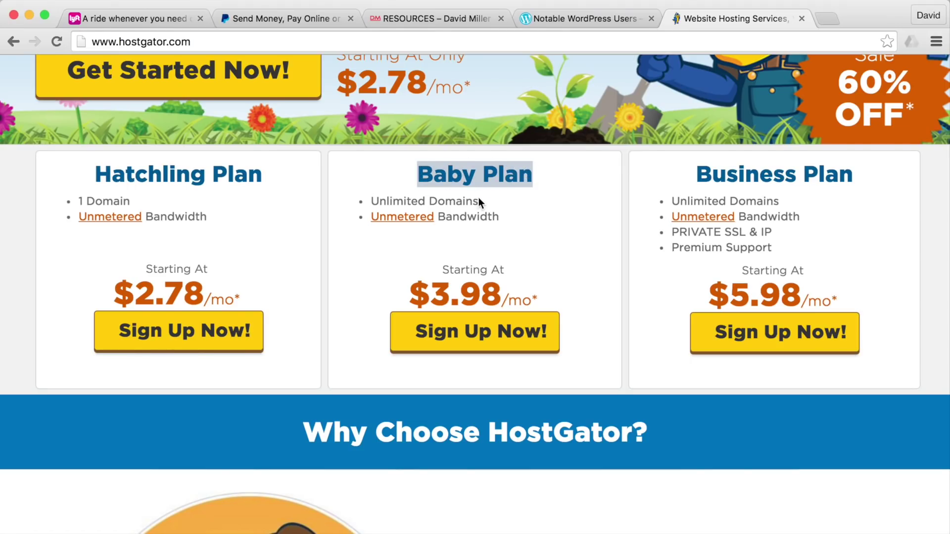
pyautogui.click(477, 218)
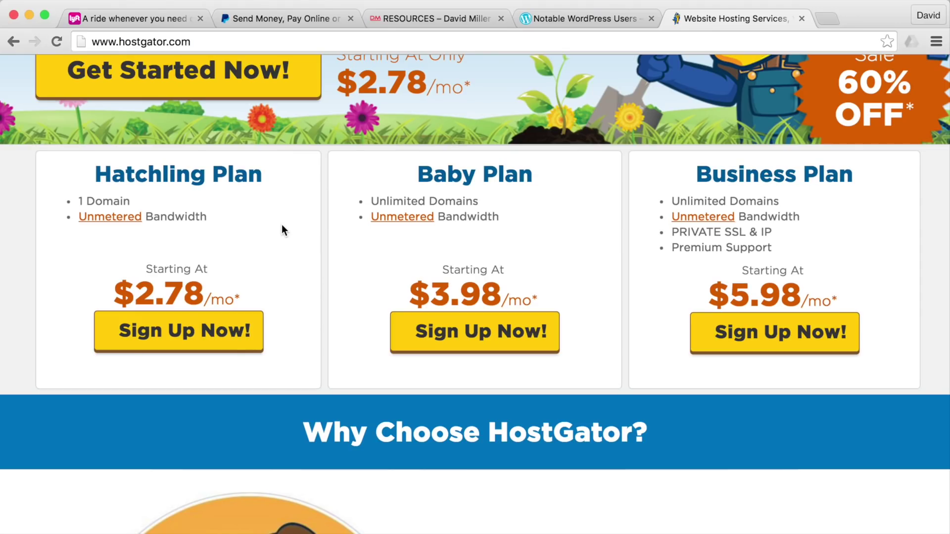
# - Sign up for the Baby plan and search availability for a new domain name
pyautogui.click(468, 335)
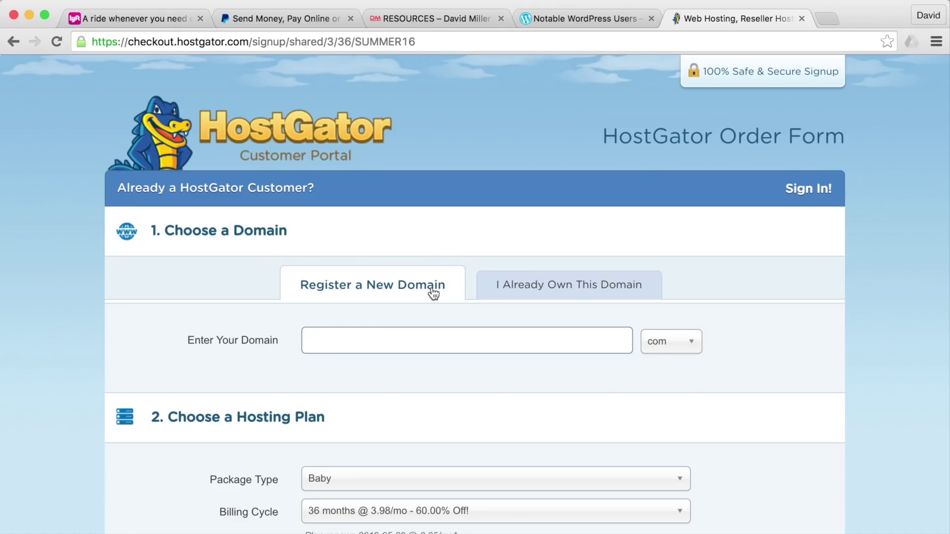
pyautogui.scroll(-3, 387, 216)
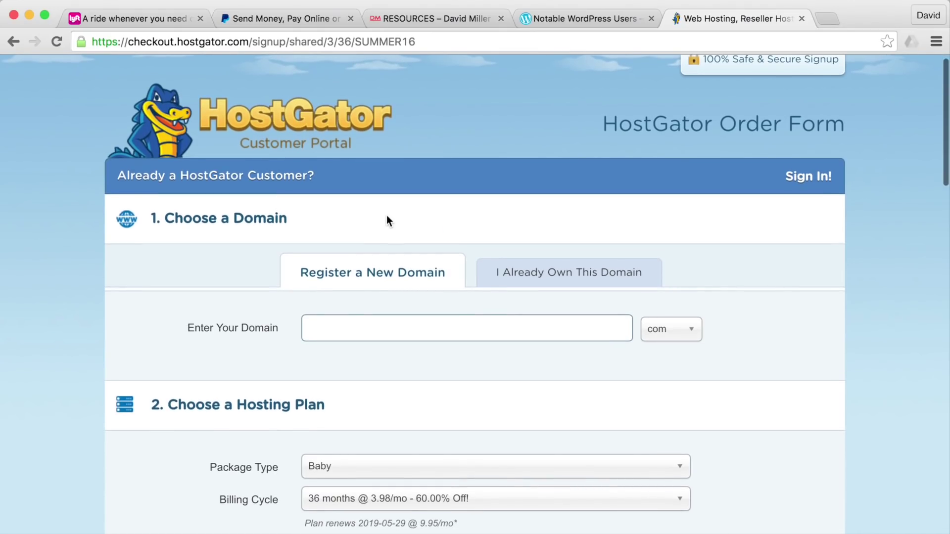
pyautogui.scroll(-1, 387, 216)
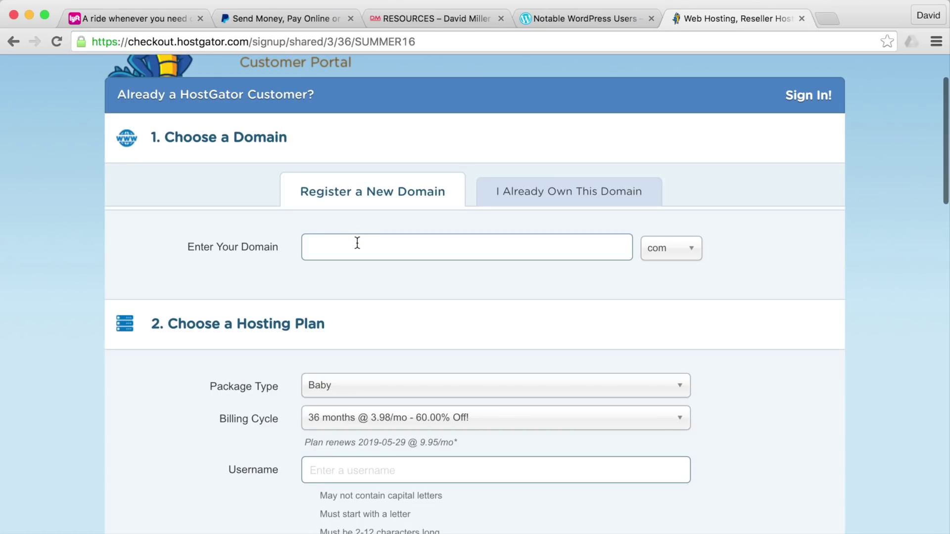
pyautogui.click(371, 249)
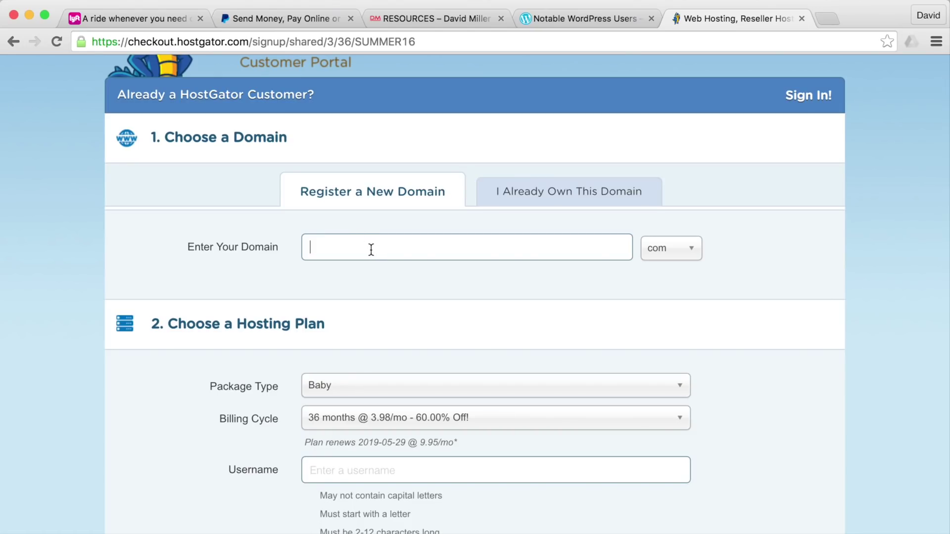
pyautogui.write('mydomainnameisdavidmiller')
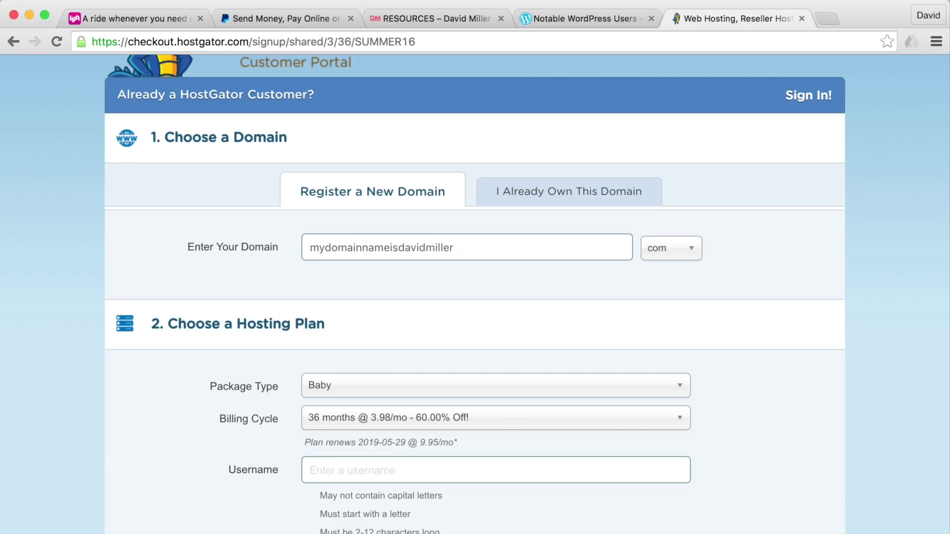
pyautogui.press('Tab')
pyautogui.press('Return')
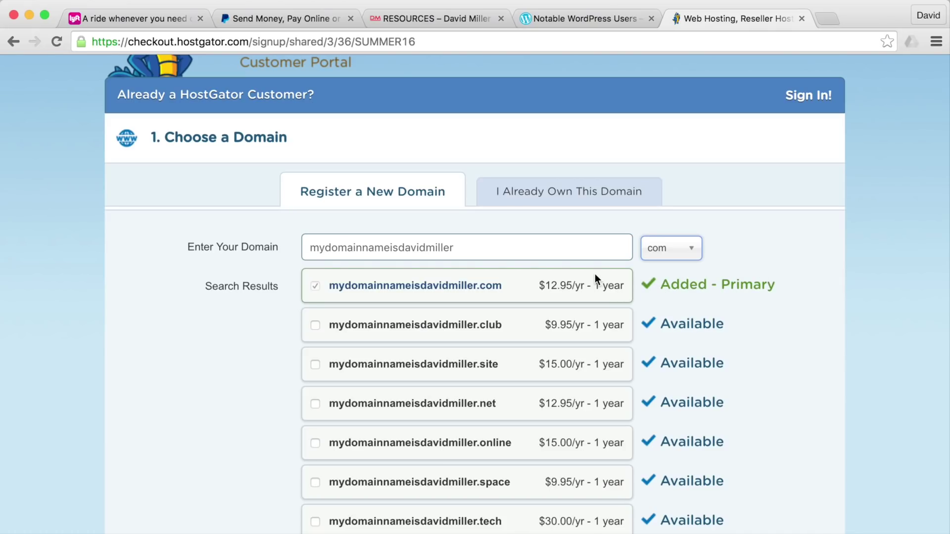
# - Keep the .com extension, briefly adding then removing the .club and .site domains
pyautogui.click(685, 255)
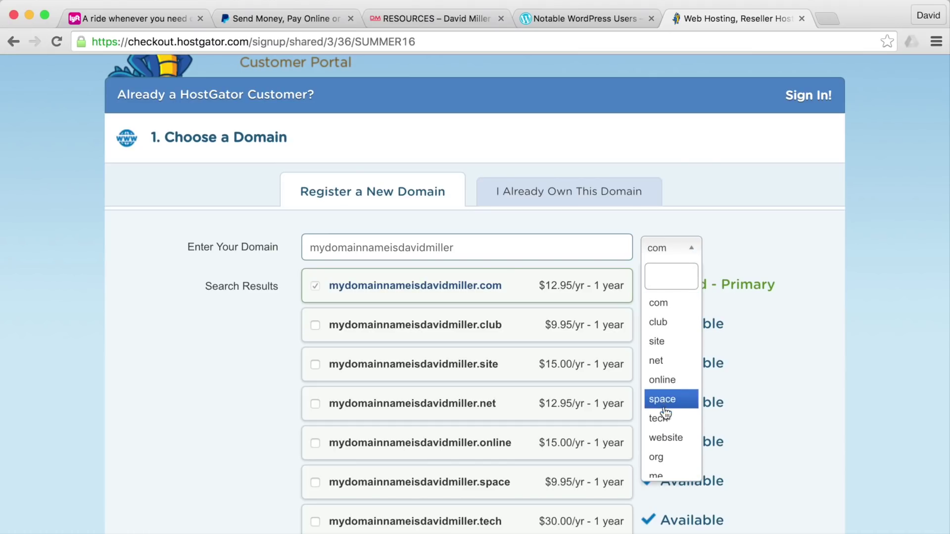
pyautogui.click(689, 256)
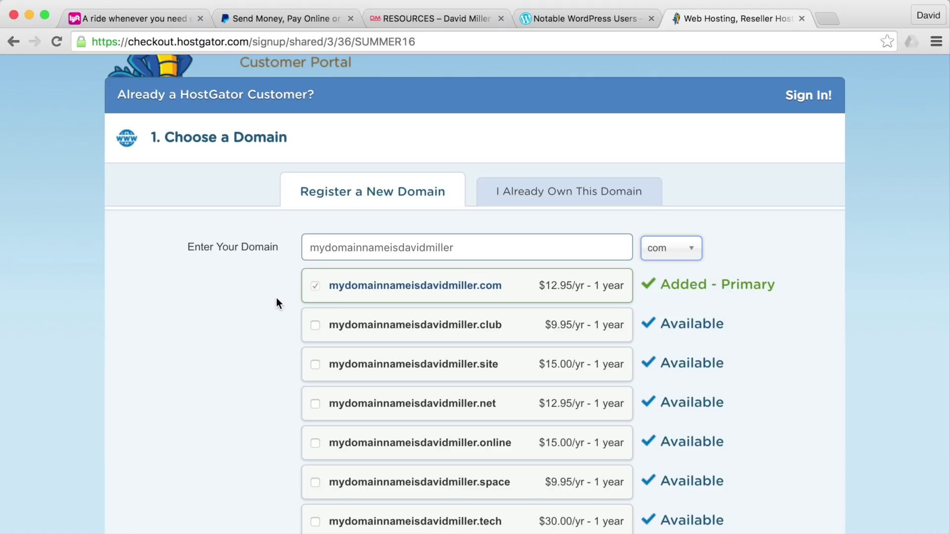
pyautogui.scroll(-2, 279, 298)
pyautogui.scroll(-1, 278, 298)
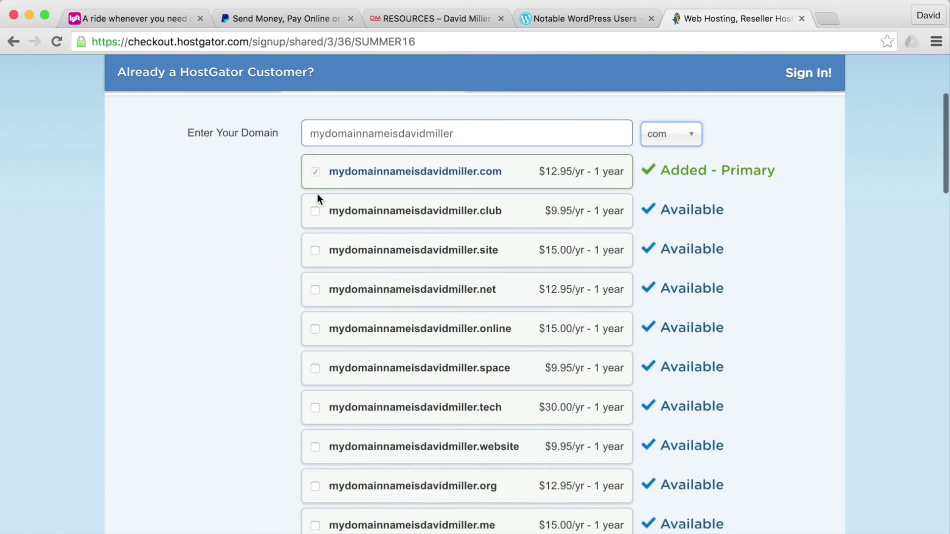
pyautogui.click(315, 212)
pyautogui.click(315, 249)
pyautogui.click(315, 250)
pyautogui.click(315, 211)
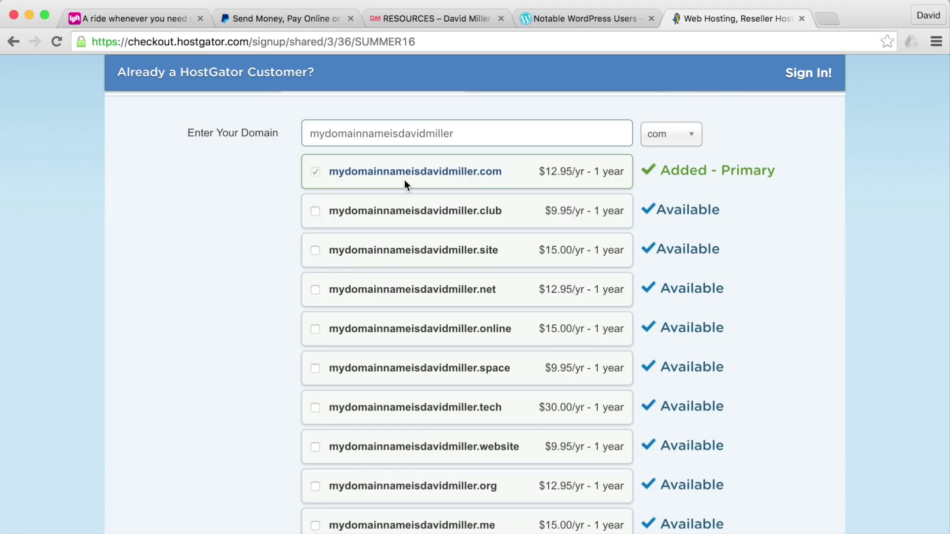
pyautogui.scroll(-1, 290, 179)
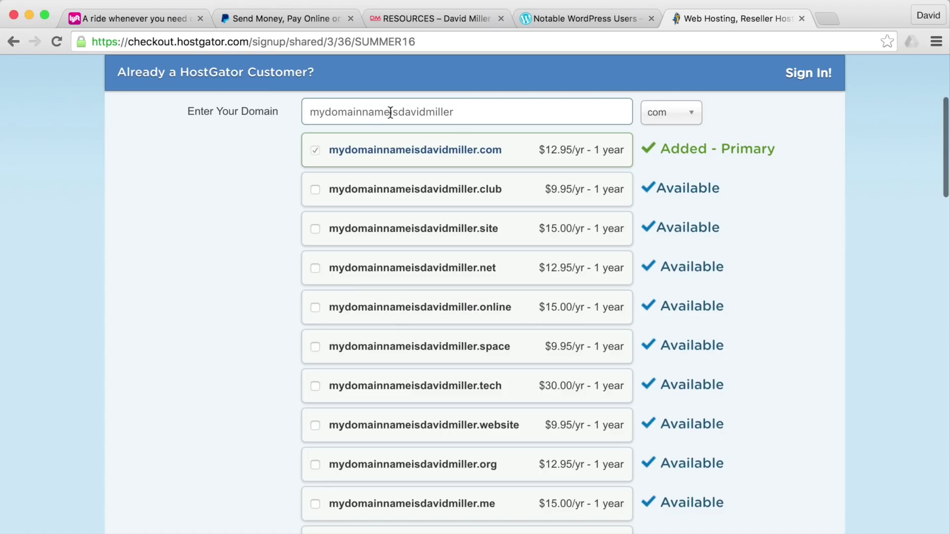
# - Shorten the domain to mydomainname and check its availability
pyautogui.moveTo(390, 112); pyautogui.dragTo(492, 110)
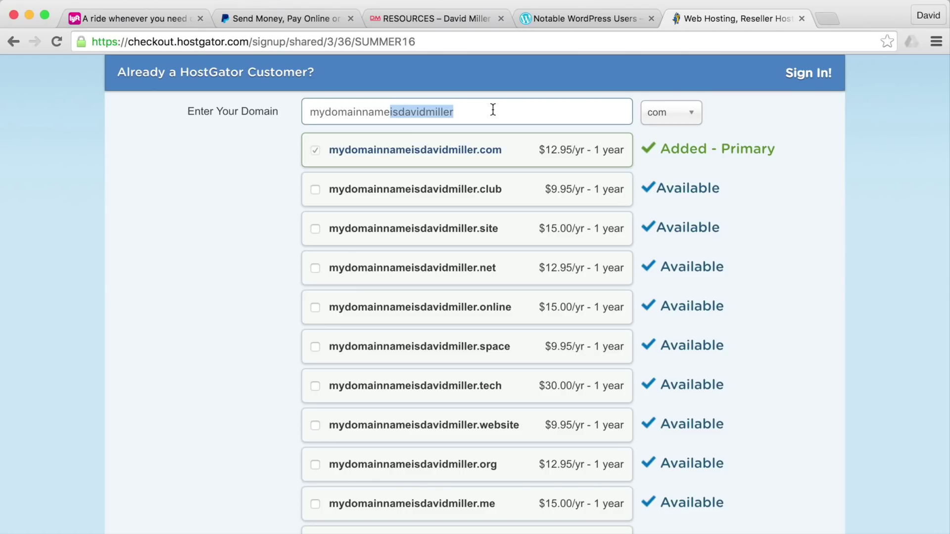
pyautogui.press('BackSpace')
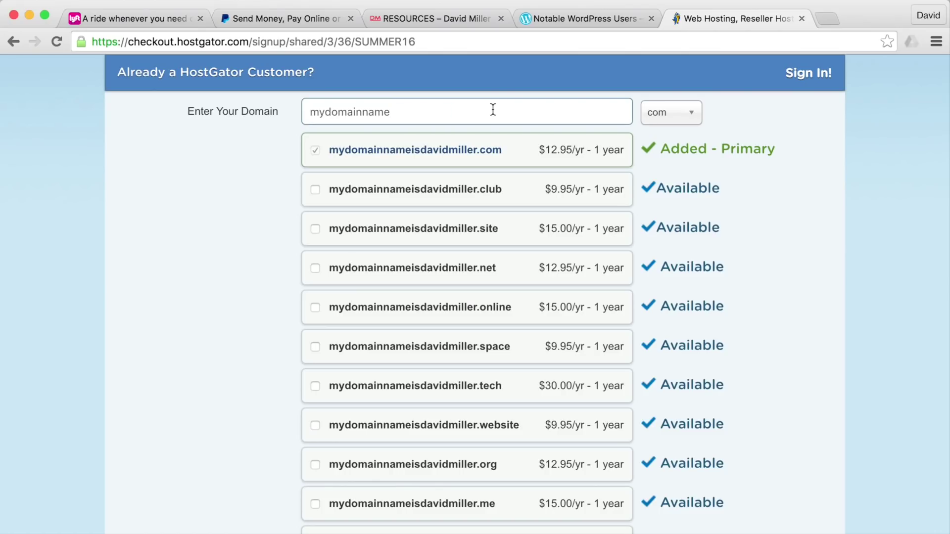
pyautogui.press('Tab')
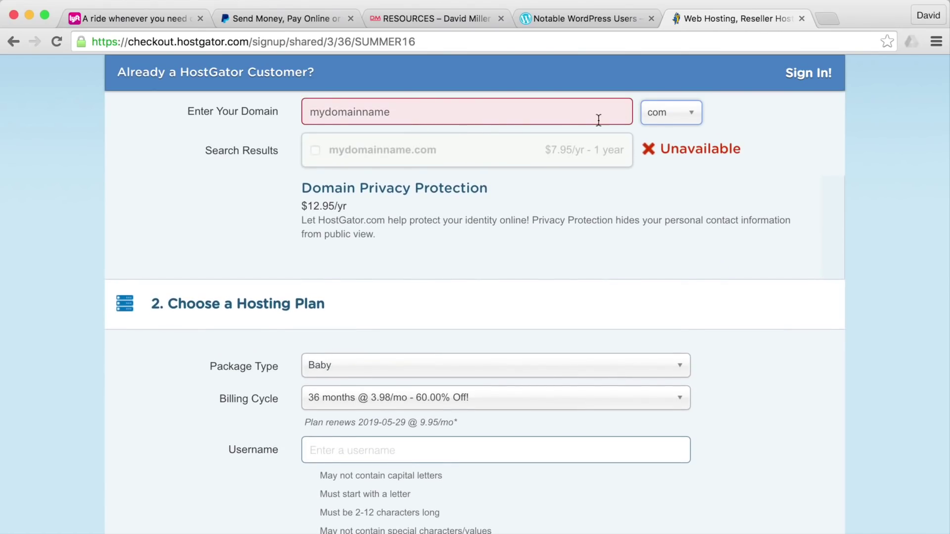
pyautogui.hscroll(-2, 625, 259)
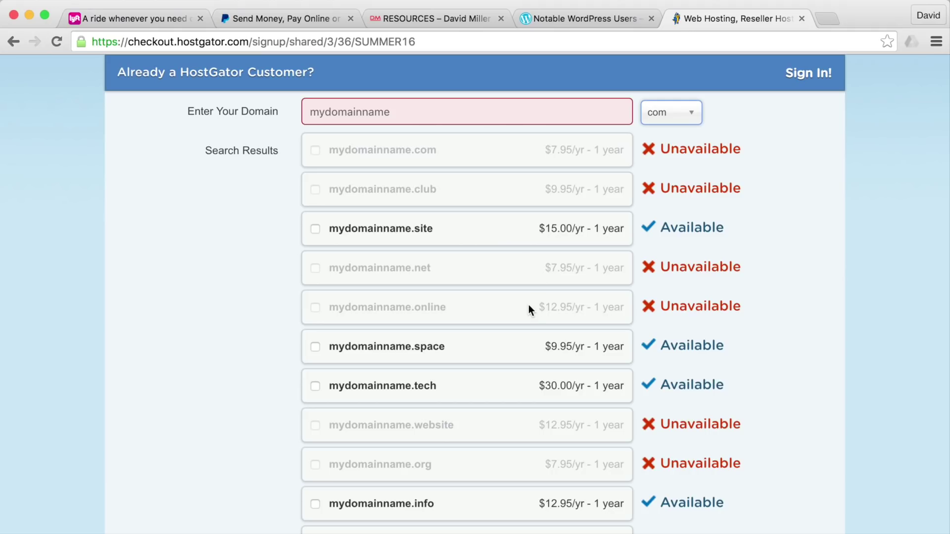
pyautogui.scroll(5, 528, 304)
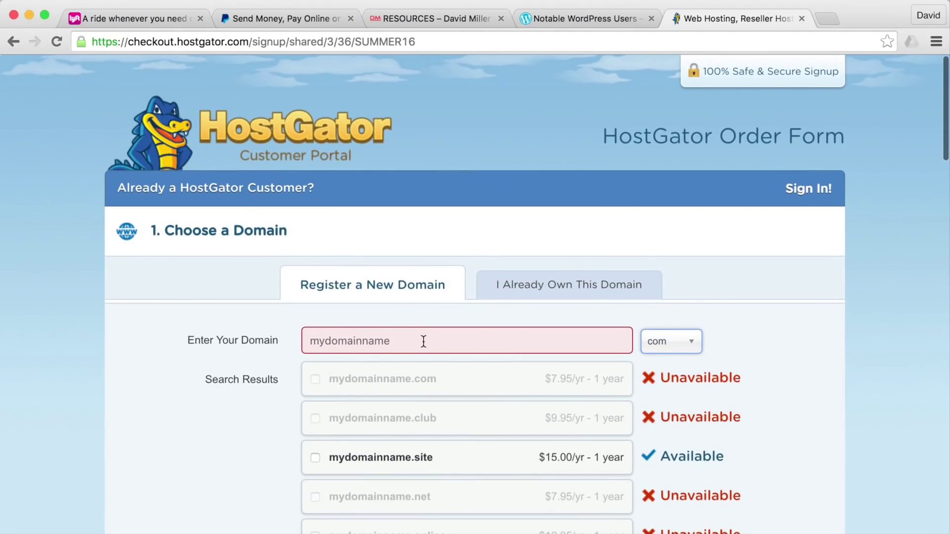
pyautogui.scroll(-3, 423, 341)
pyautogui.scroll(-2, 422, 346)
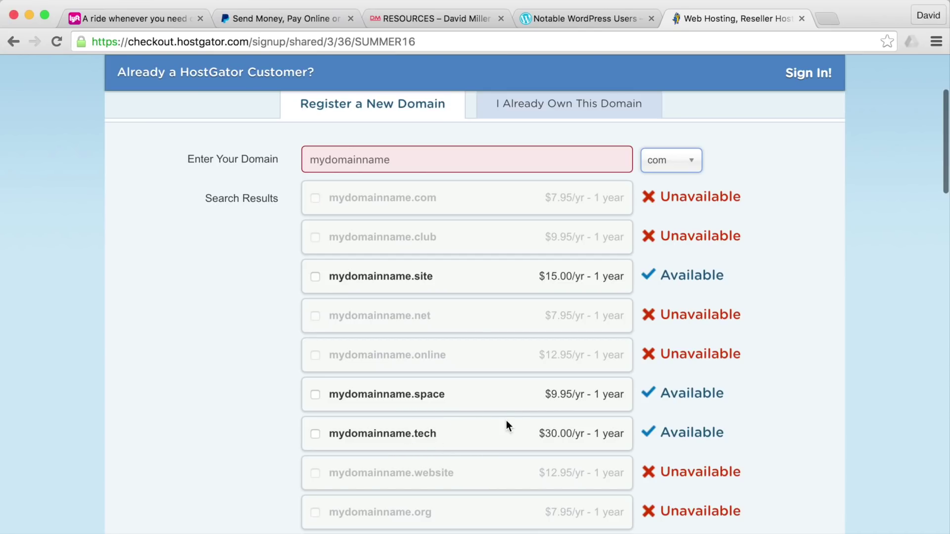
pyautogui.scroll(-1, 515, 414)
pyautogui.scroll(2, 515, 414)
# - Append more text after mydomainname and search again for an available .com
pyautogui.click(403, 213)
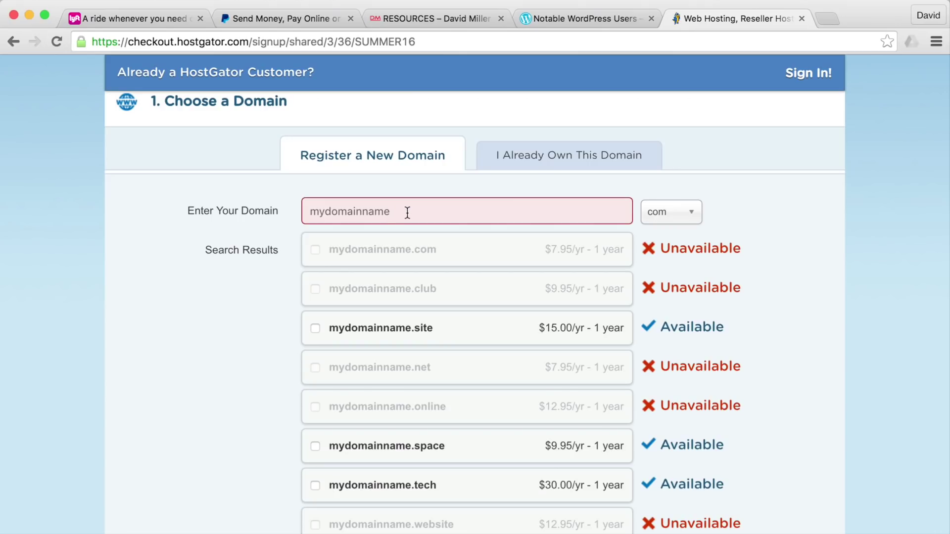
pyautogui.write('davidmiller')
pyautogui.press('Tab')
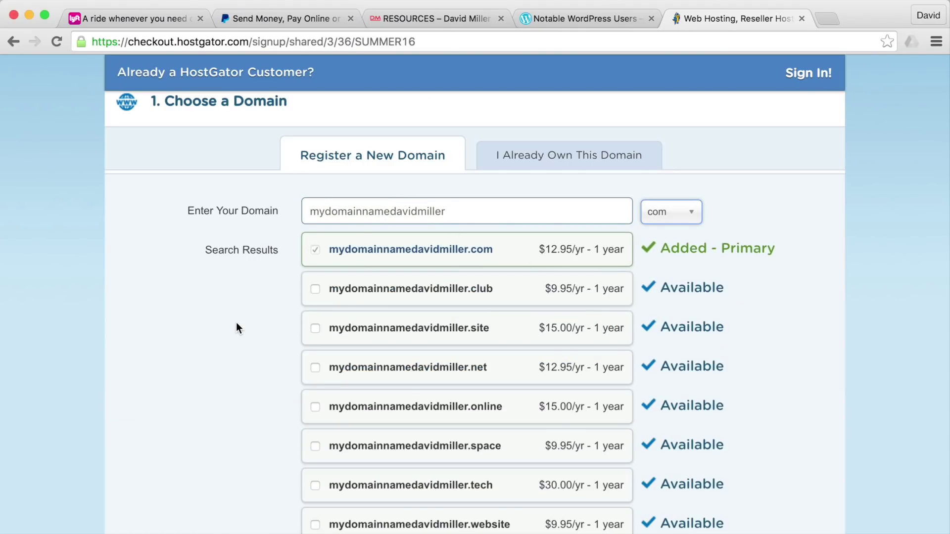
pyautogui.scroll(-3, 236, 328)
pyautogui.scroll(-9, 236, 323)
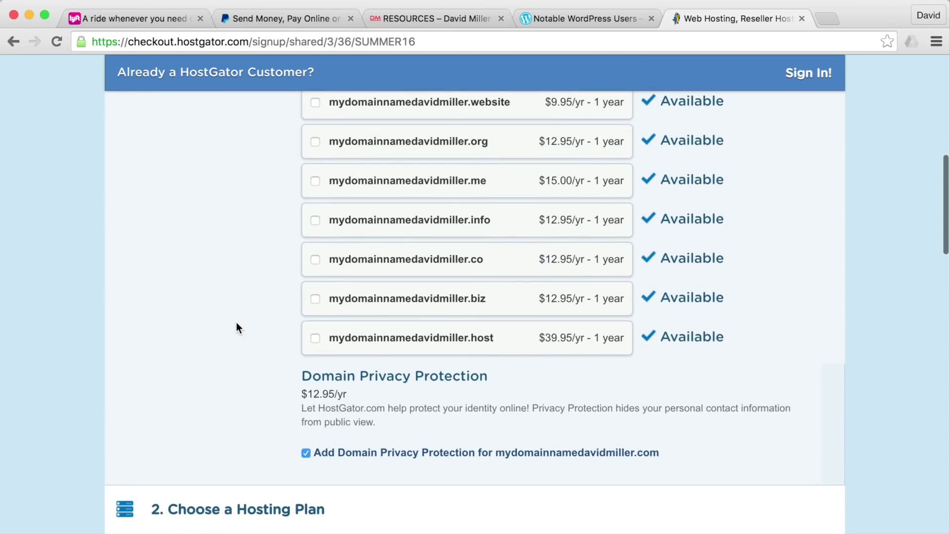
pyautogui.scroll(-2, 236, 328)
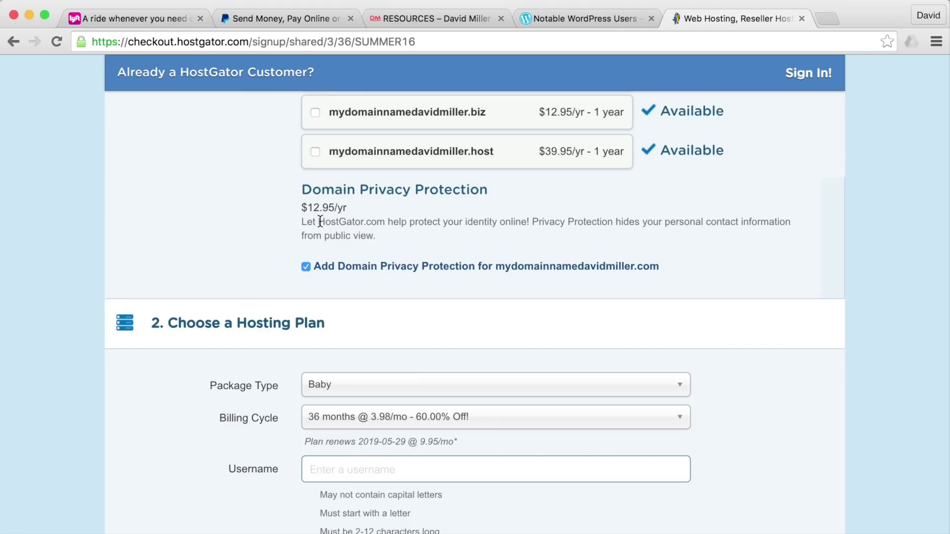
pyautogui.click(306, 267)
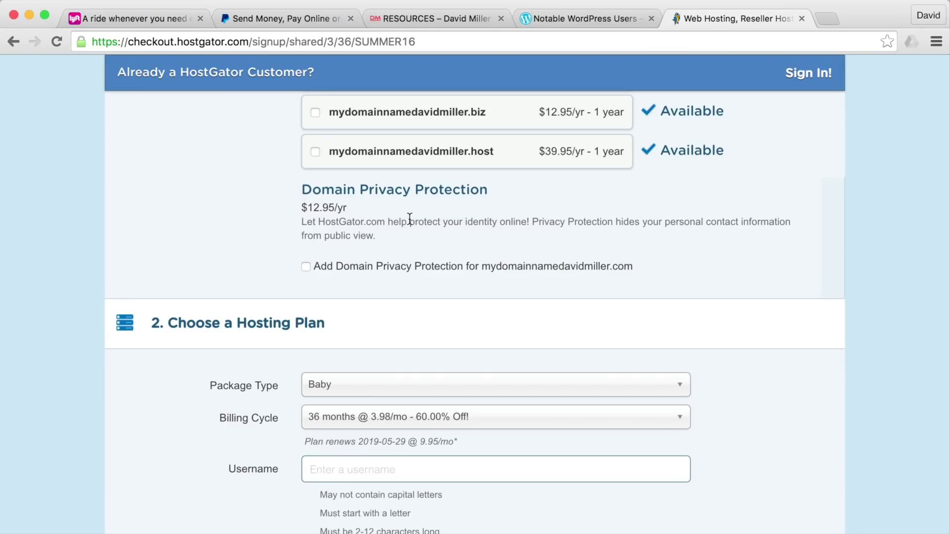
pyautogui.click(306, 267)
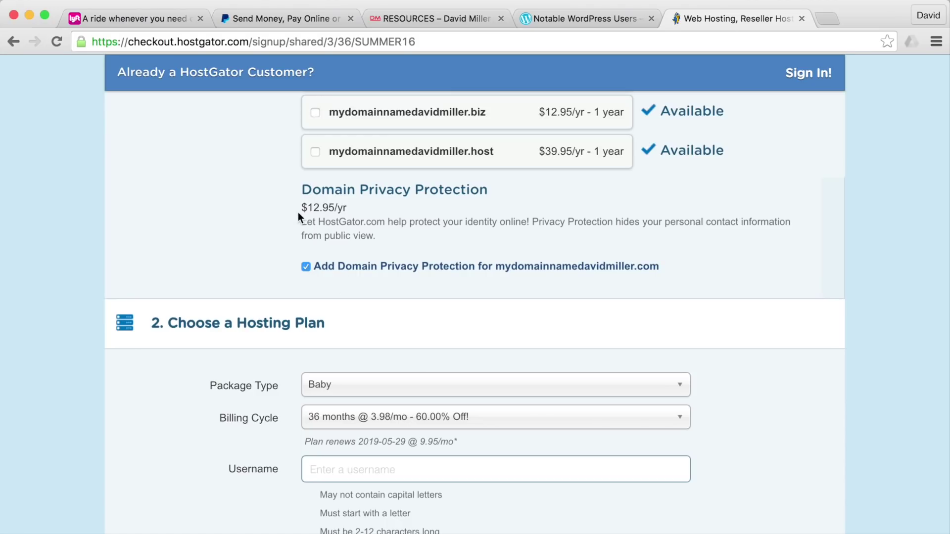
pyautogui.click(306, 268)
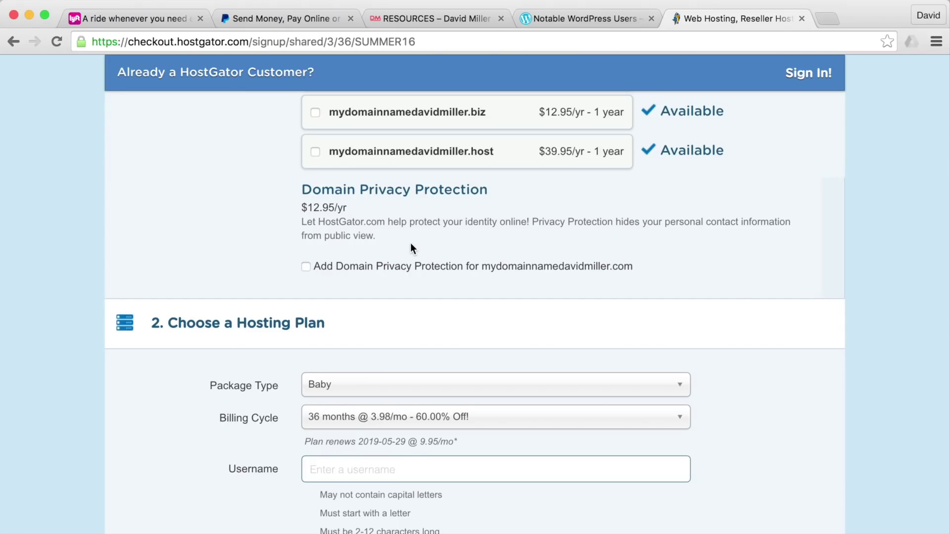
pyautogui.scroll(-4, 411, 246)
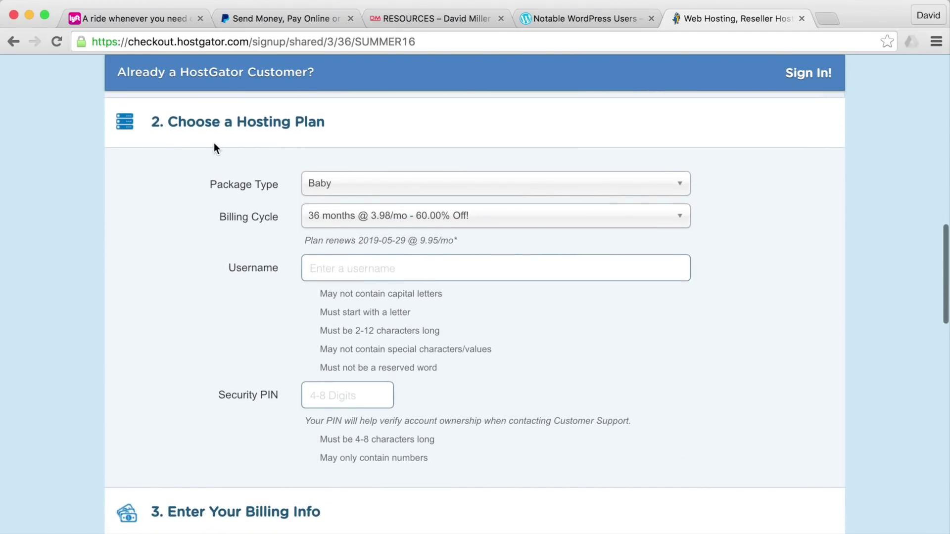
# - Keep the Baby package type and set the billing cycle to 12 months
pyautogui.click(674, 185)
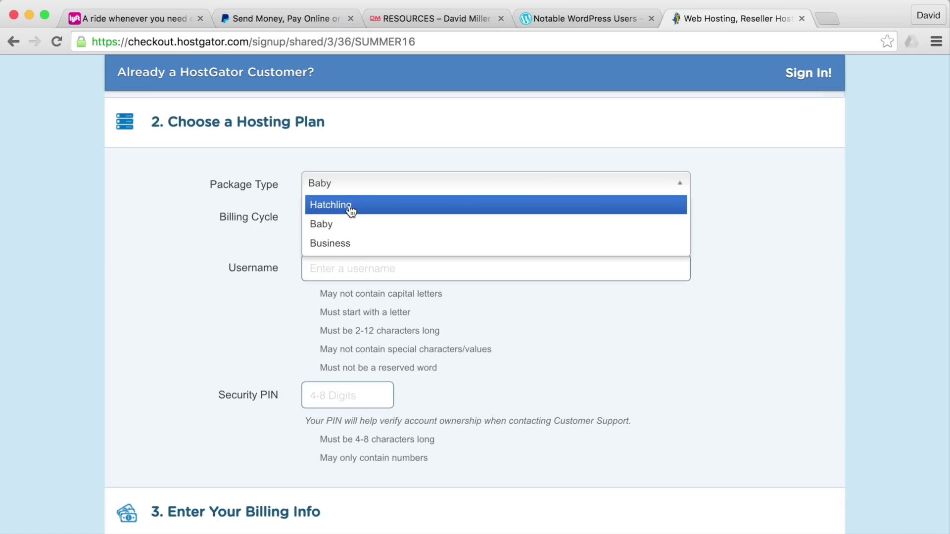
pyautogui.click(327, 228)
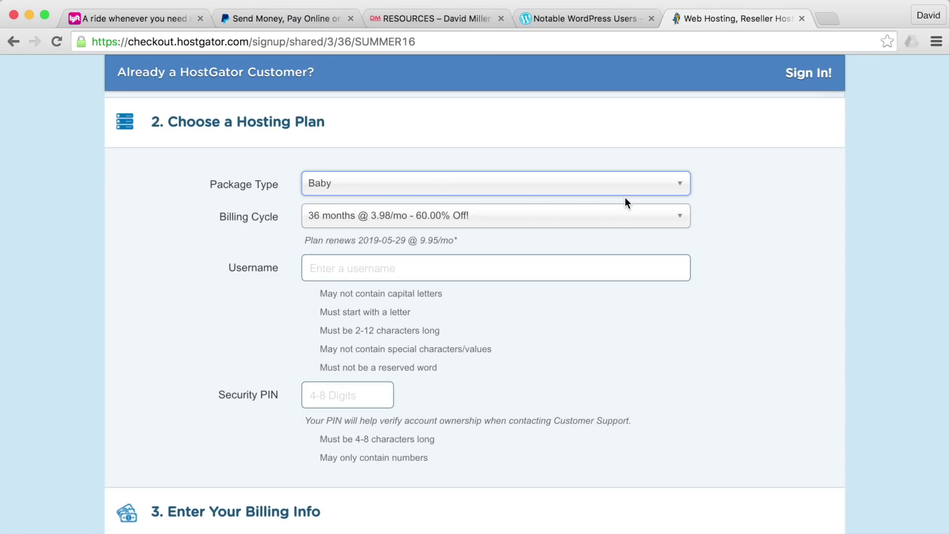
pyautogui.click(676, 224)
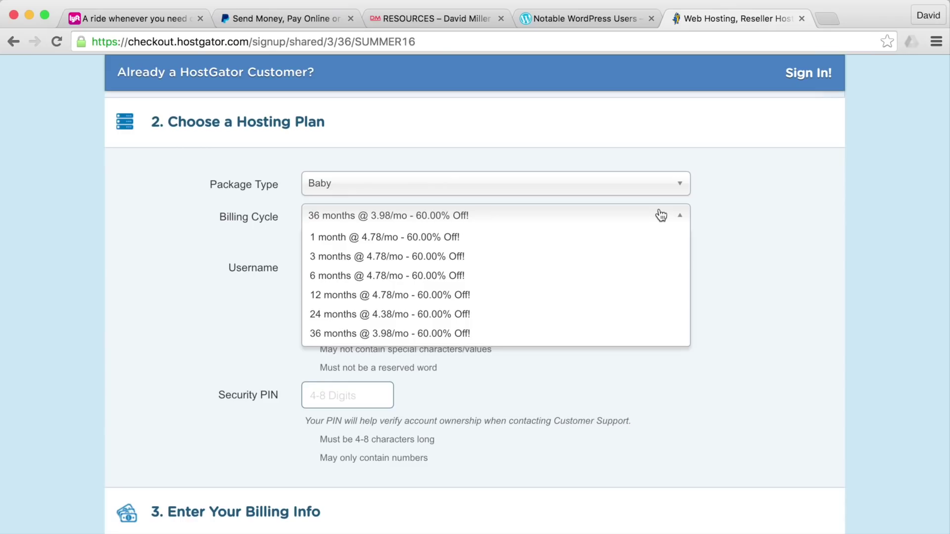
pyautogui.click(672, 216)
pyautogui.click(672, 216)
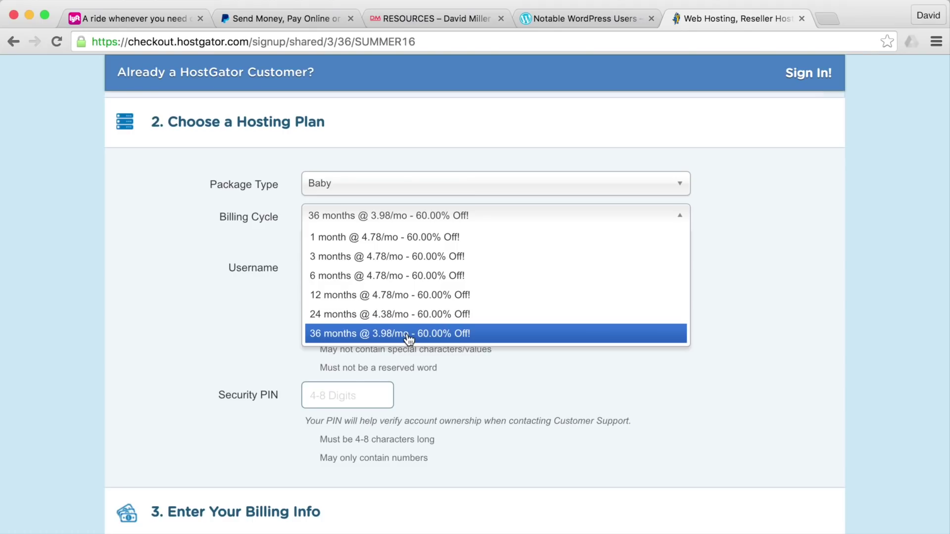
pyautogui.click(403, 295)
# - Fill in the hosting account username and the security PIN
pyautogui.click(393, 271)
pyautogui.write('davidmiller')
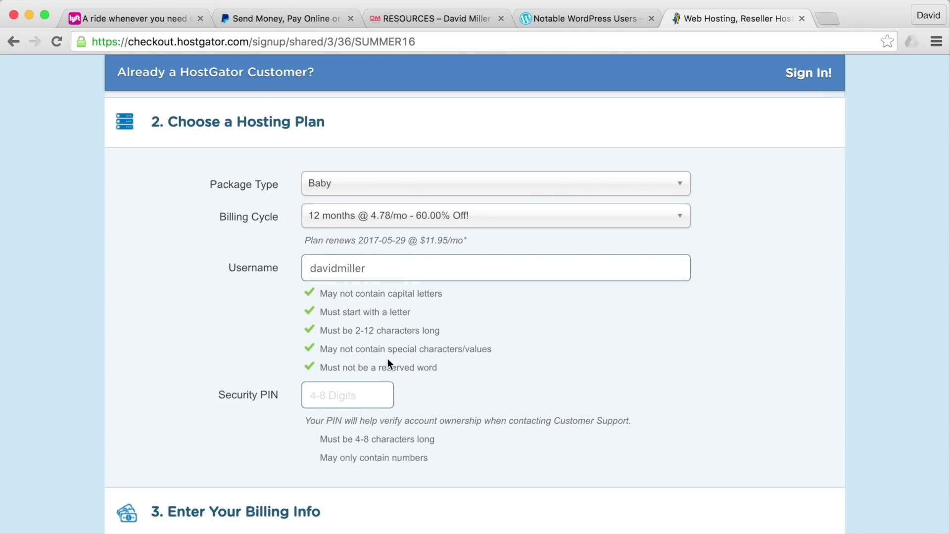
pyautogui.click(350, 404)
pyautogui.scroll(-5, 472, 446)
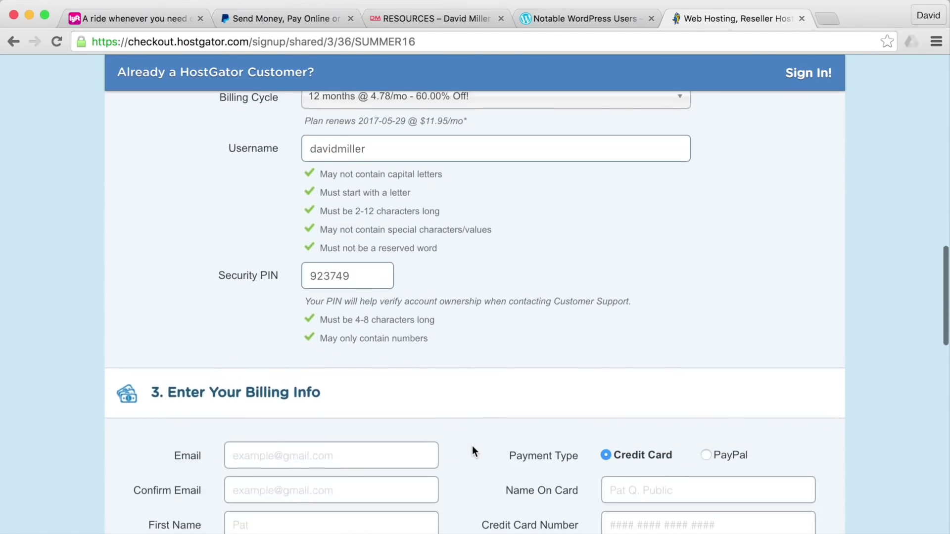
pyautogui.scroll(4, 472, 446)
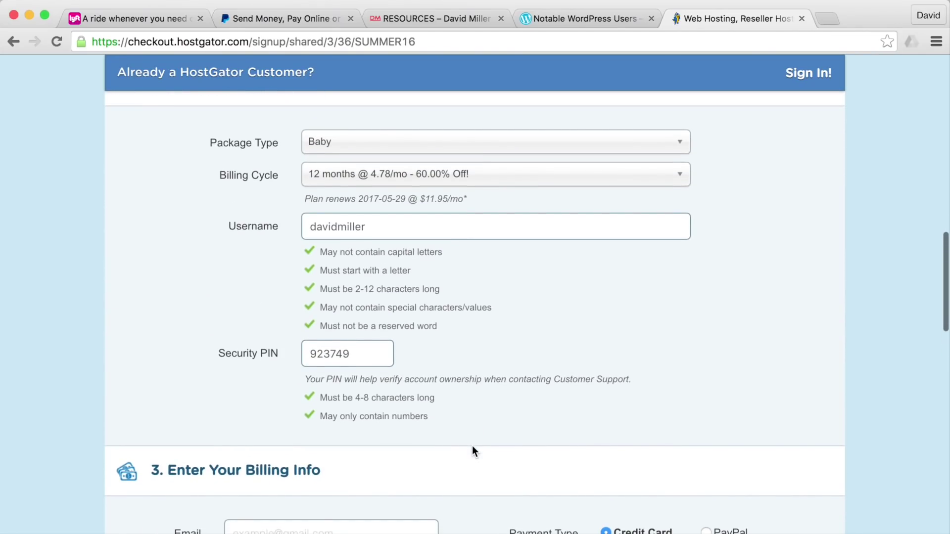
pyautogui.scroll(-10, 481, 414)
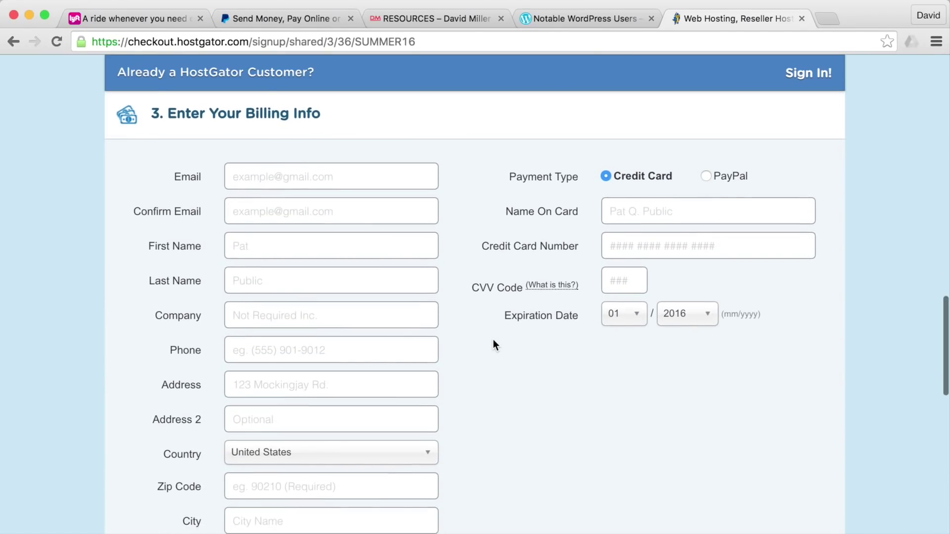
pyautogui.scroll(-2, 493, 340)
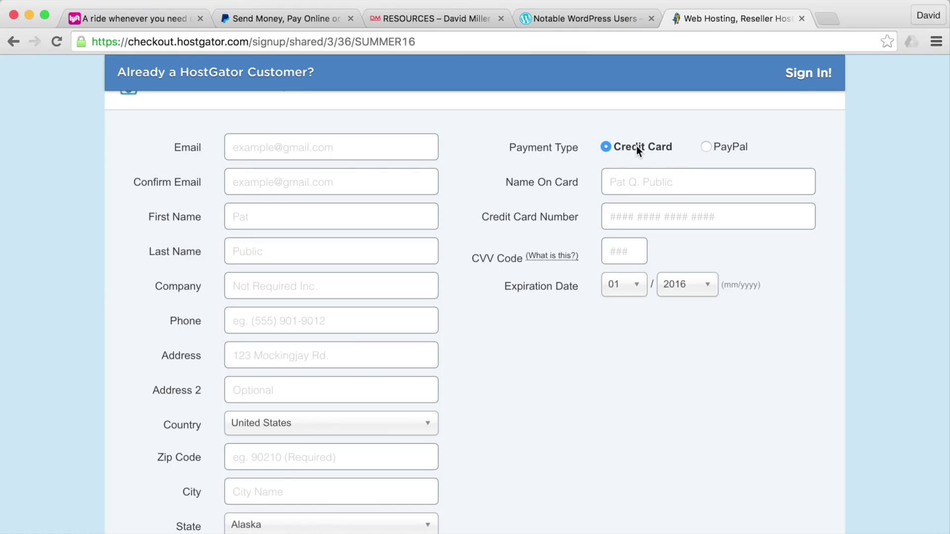
pyautogui.click(705, 145)
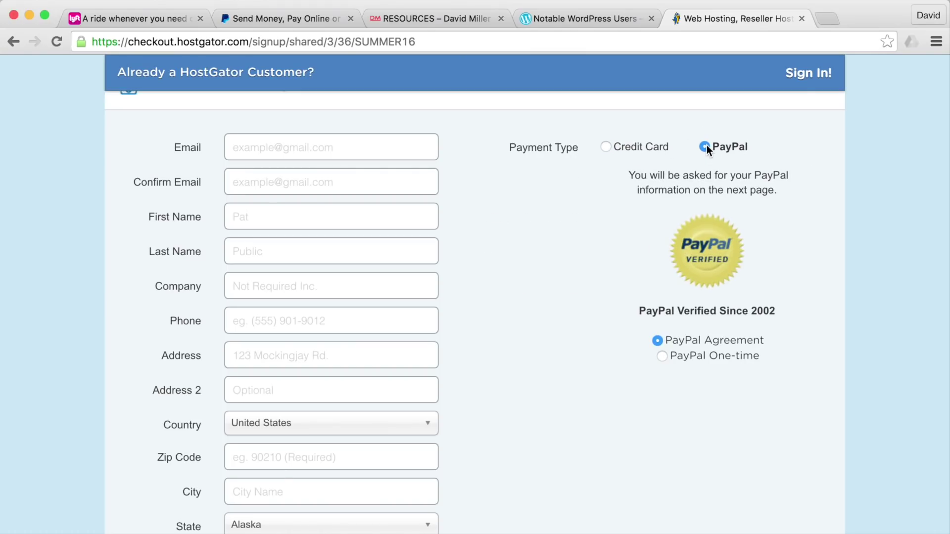
pyautogui.click(604, 147)
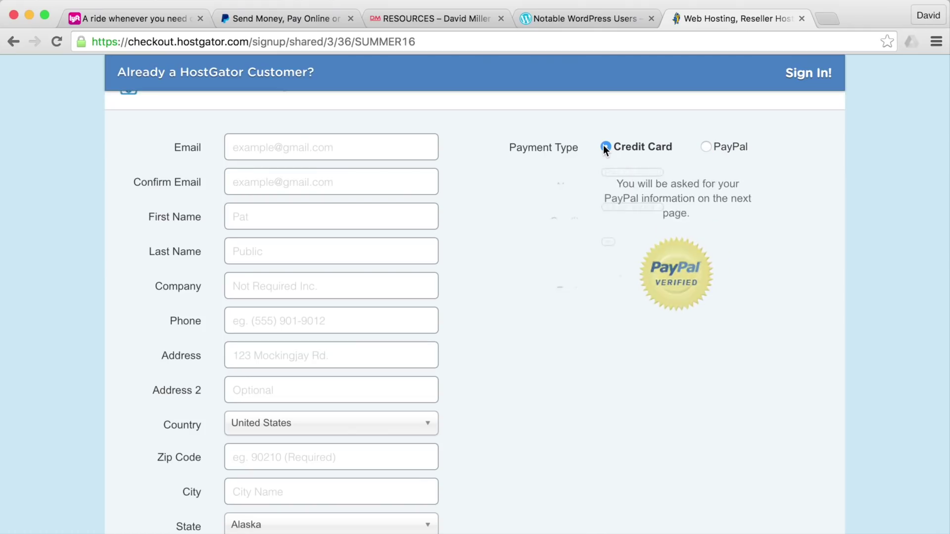
pyautogui.scroll(-7, 476, 272)
pyautogui.scroll(5, 477, 272)
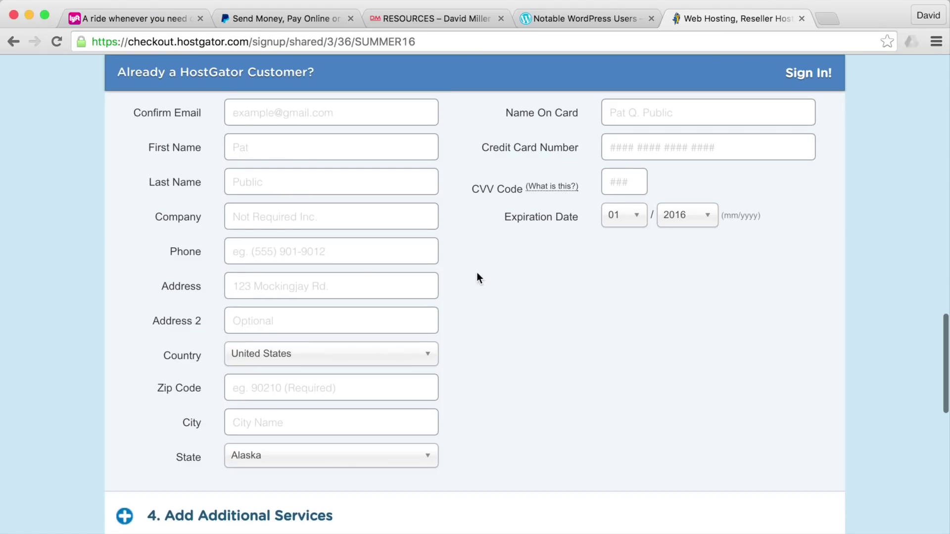
pyautogui.scroll(-8, 514, 308)
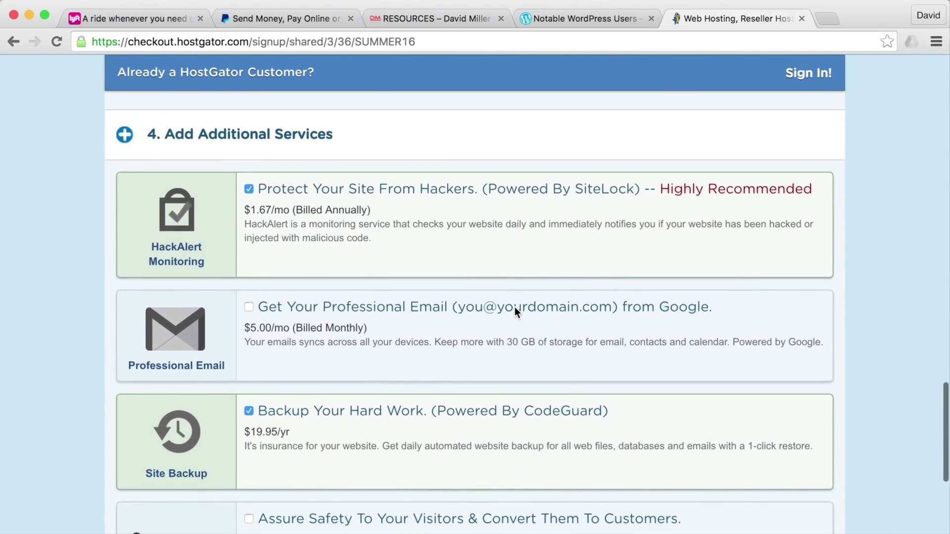
# - Leave the SiteLock, CodeGuard, Professional Email and SSL add-ons all unticked
pyautogui.click(249, 191)
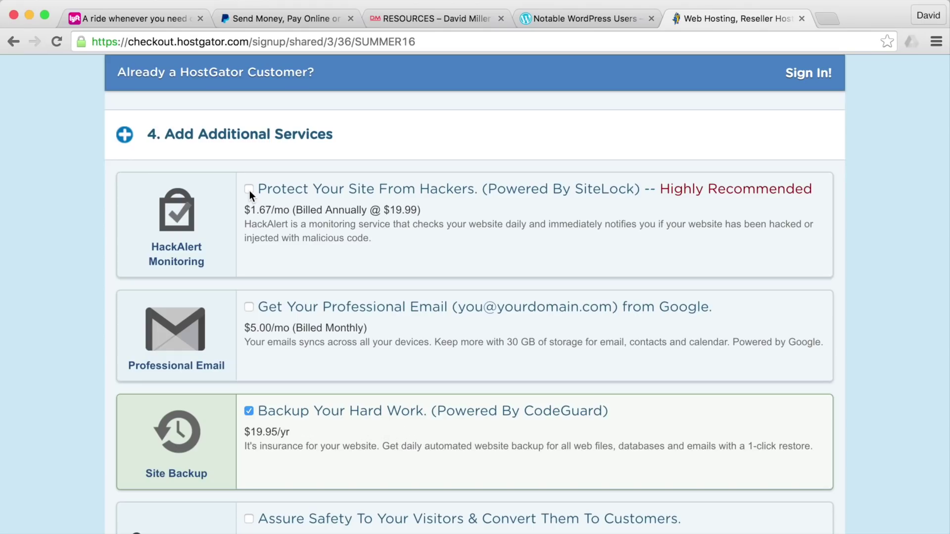
pyautogui.click(249, 191)
pyautogui.click(249, 191)
pyautogui.click(248, 413)
pyautogui.scroll(-1, 369, 363)
pyautogui.click(250, 154)
pyautogui.click(249, 154)
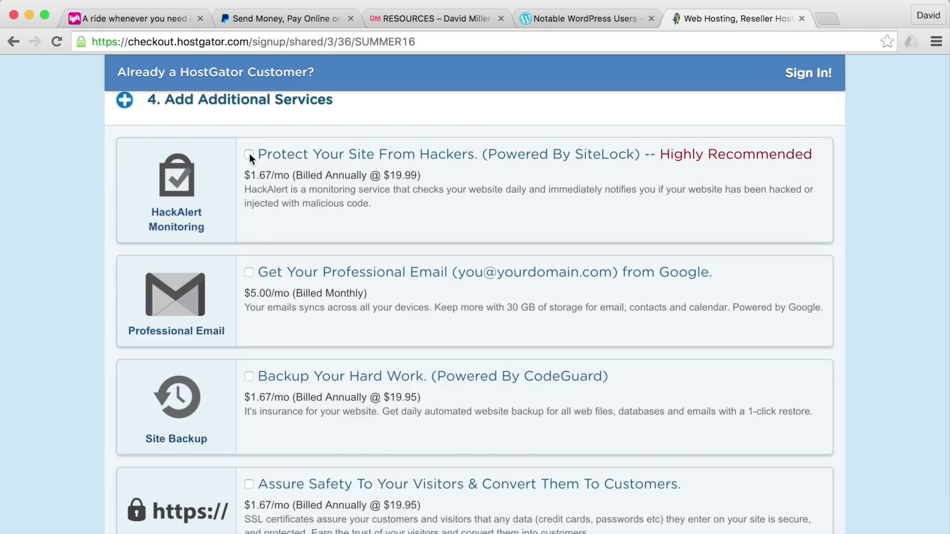
pyautogui.click(252, 277)
pyautogui.click(251, 274)
pyautogui.scroll(-5, 336, 251)
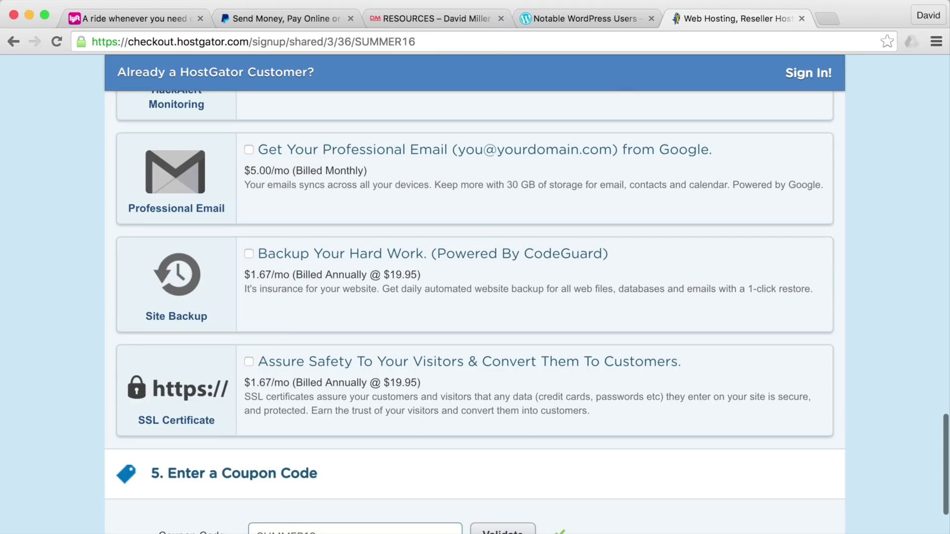
# - Replace coupon SUMMER16 with DiscountHosting1 and validate it, giving a $45.07 discount
pyautogui.doubleClick(255, 527)
pyautogui.scroll(-2, 347, 370)
pyautogui.scroll(-2, 346, 370)
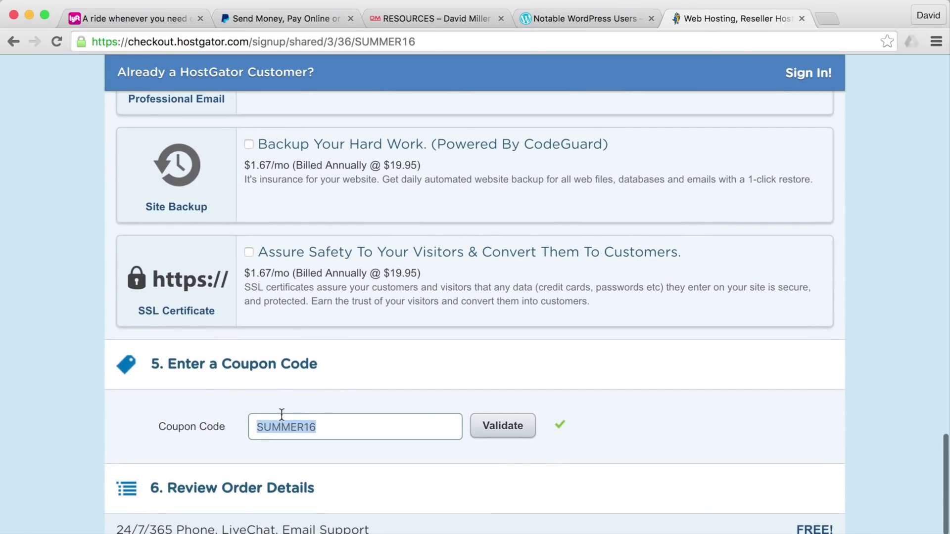
pyautogui.doubleClick(295, 433)
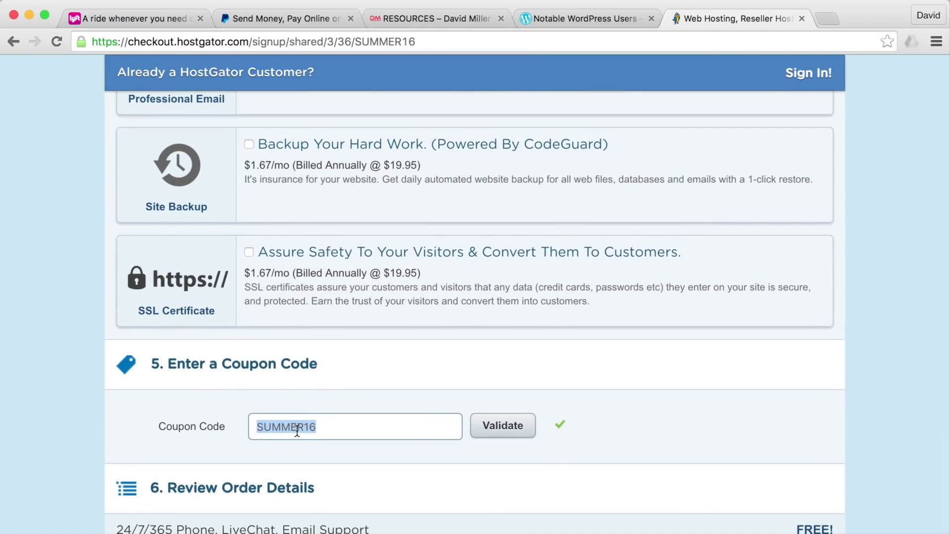
pyautogui.write('Discount')
pyautogui.press('BackSpace')
pyautogui.press('BackSpace')
pyautogui.press('BackSpace')
pyautogui.write('untHosting1')
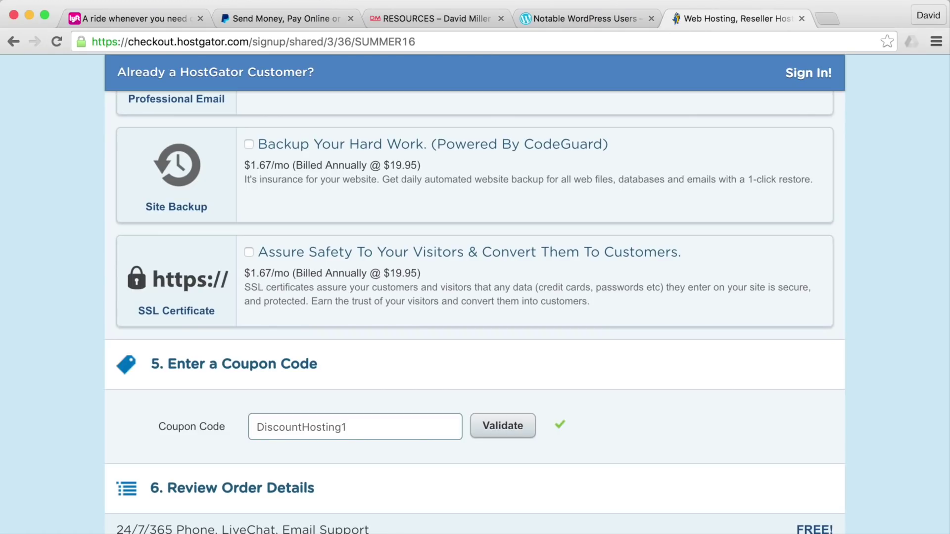
pyautogui.click(503, 426)
pyautogui.scroll(-5, 636, 385)
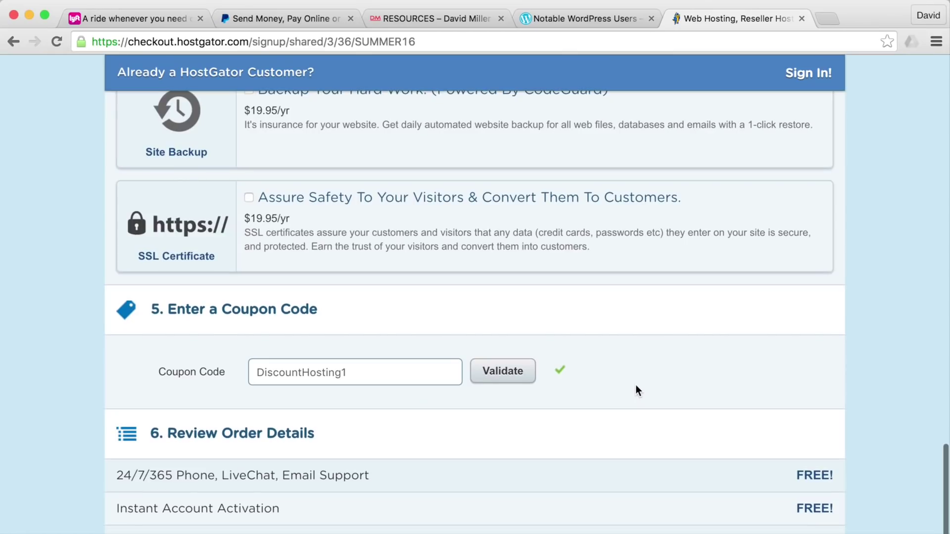
pyautogui.scroll(-4, 636, 390)
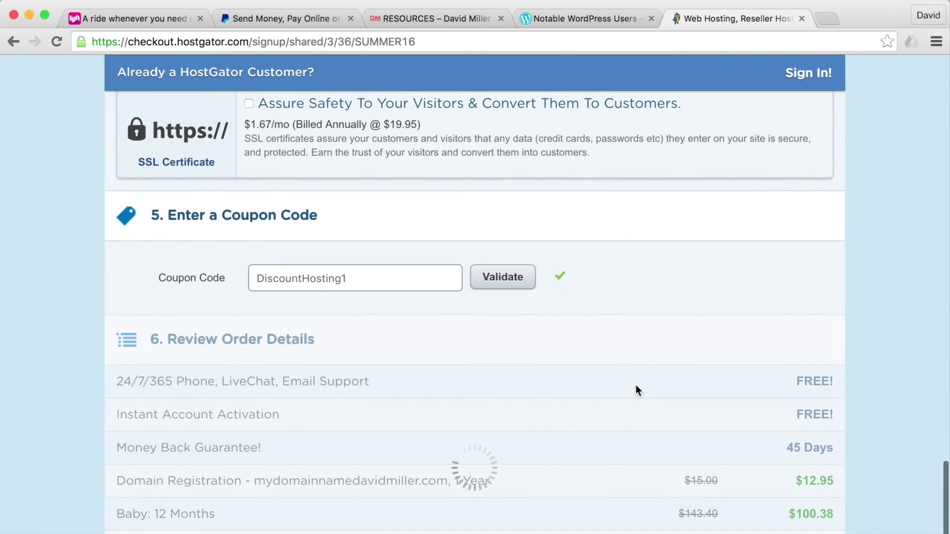
pyautogui.scroll(-1, 638, 391)
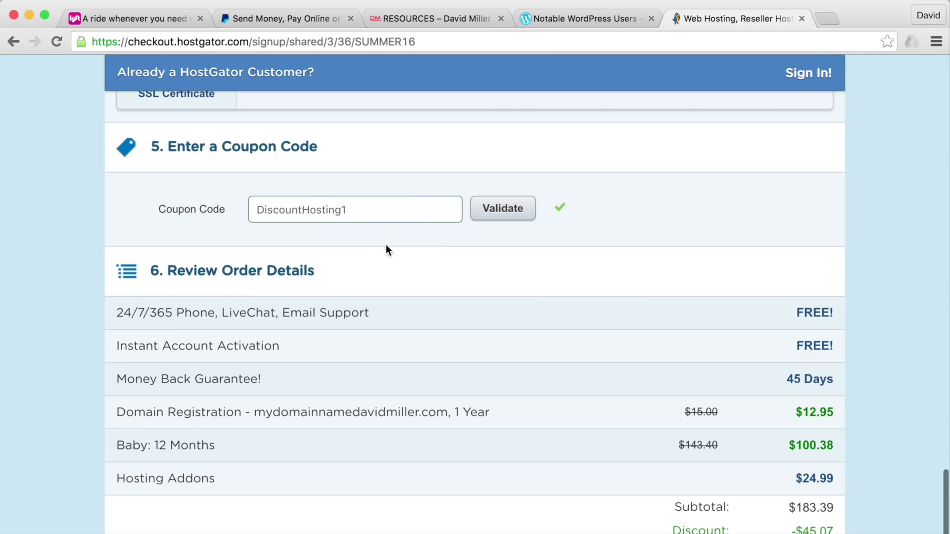
# - Highlight the support line, 45 Days money-back guarantee and discounted prices in the order review
pyautogui.scroll(-1, 385, 244)
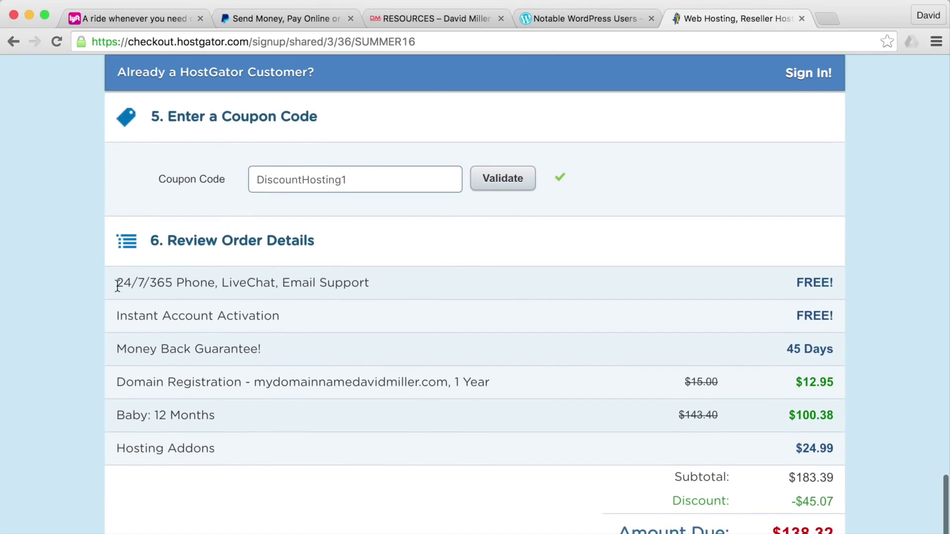
pyautogui.moveTo(116, 285); pyautogui.dragTo(810, 295)
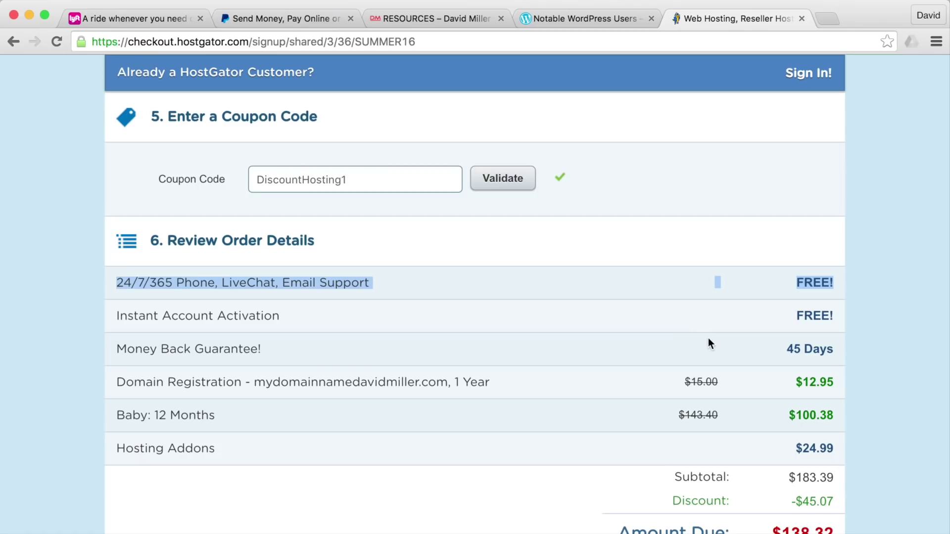
pyautogui.click(808, 324)
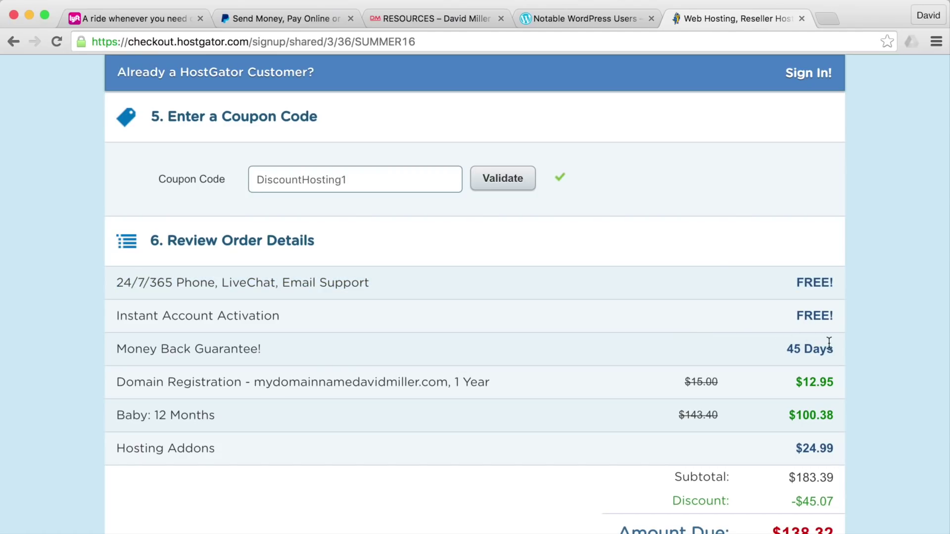
pyautogui.moveTo(785, 349); pyautogui.dragTo(838, 354)
pyautogui.moveTo(795, 382); pyautogui.dragTo(850, 382)
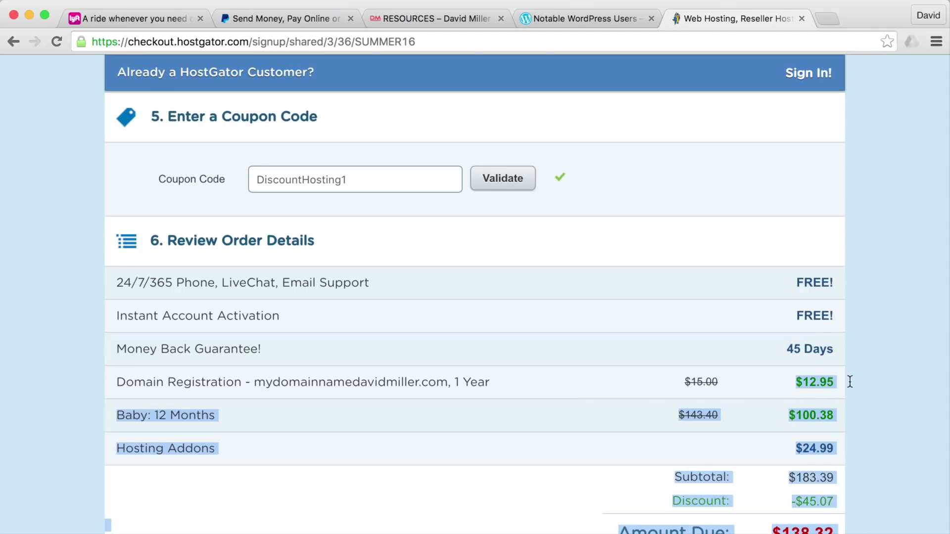
pyautogui.click(824, 383)
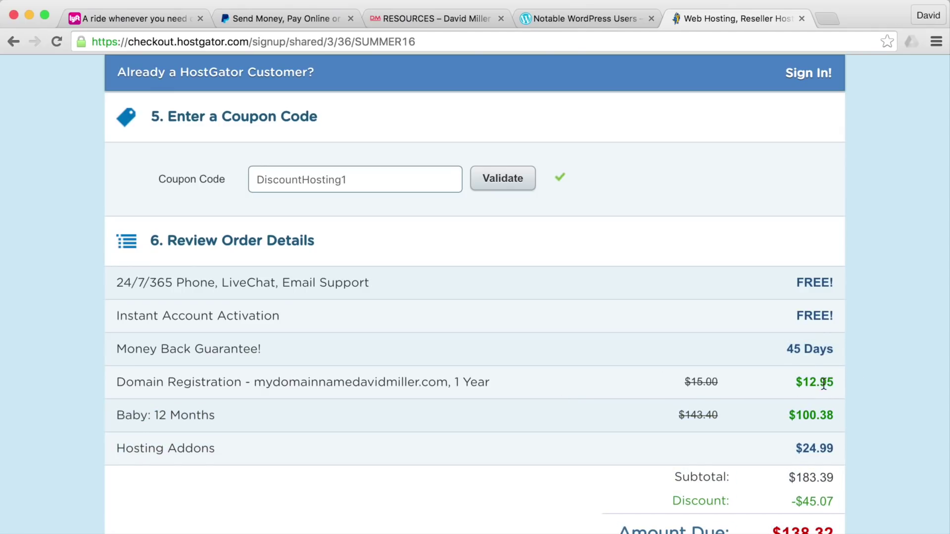
# - Highlight the Baby plan's $100.38 price and $45.07 discount, then agree to the Terms of Service
pyautogui.click(117, 414)
pyautogui.moveTo(117, 415); pyautogui.dragTo(223, 415)
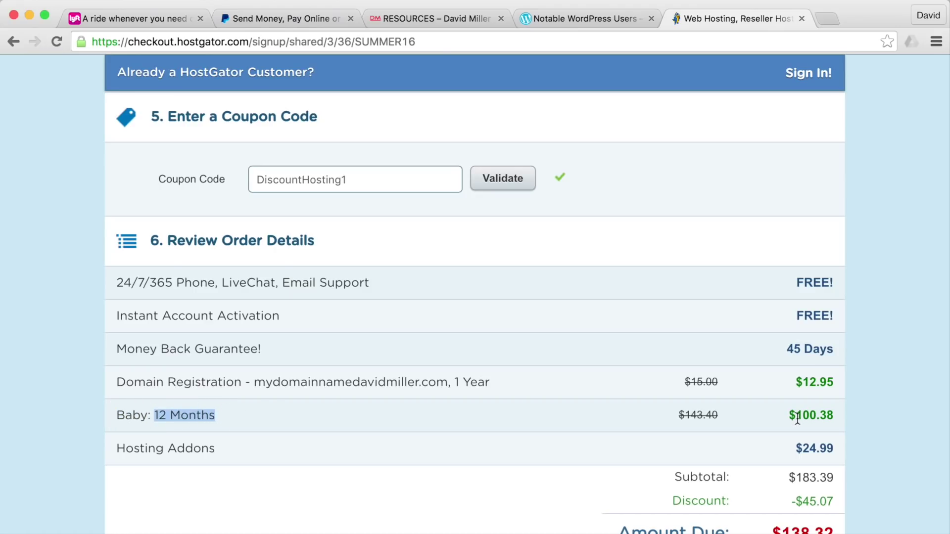
pyautogui.moveTo(786, 413); pyautogui.dragTo(838, 415)
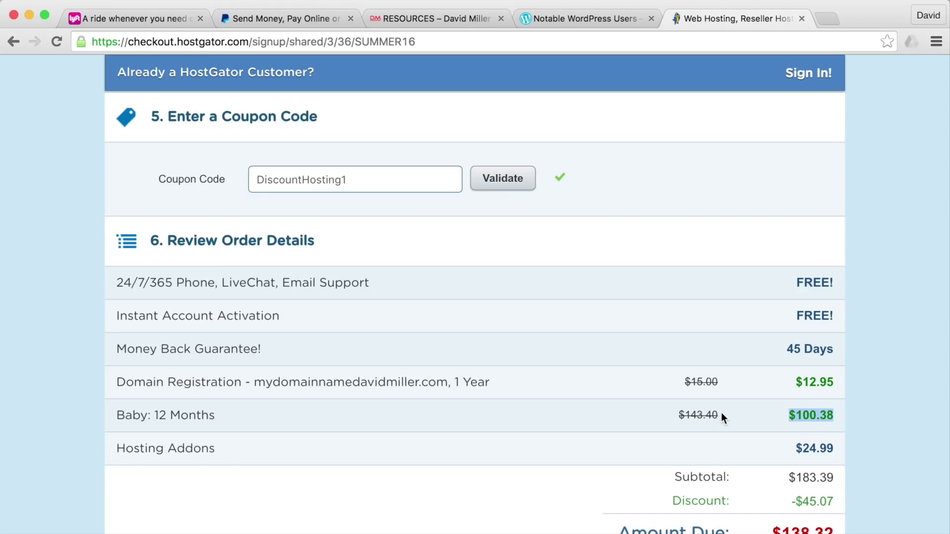
pyautogui.scroll(-2, 722, 416)
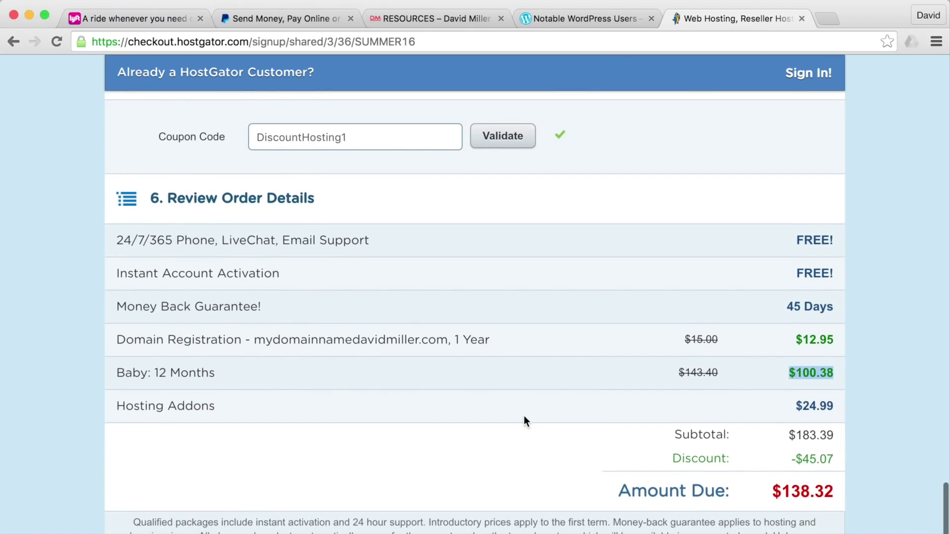
pyautogui.scroll(-1, 524, 420)
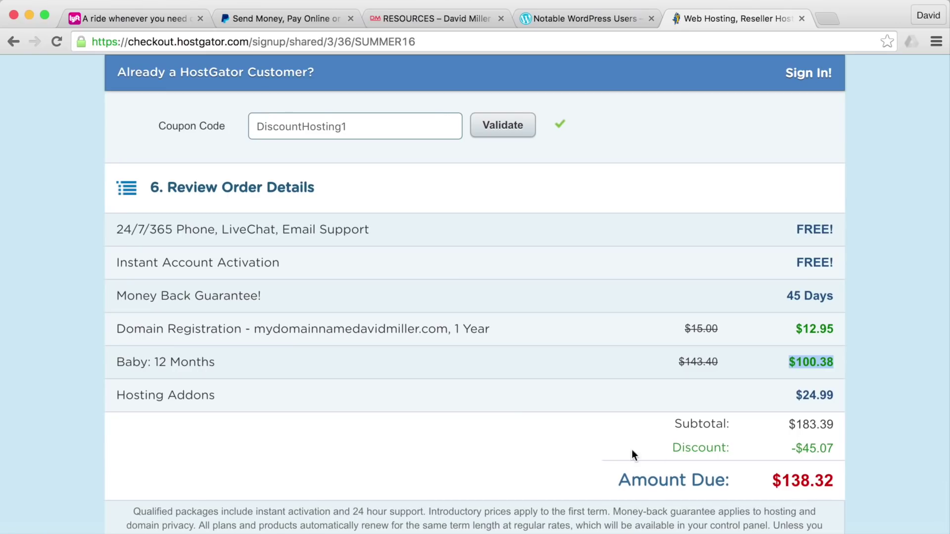
pyautogui.moveTo(793, 448); pyautogui.dragTo(833, 451)
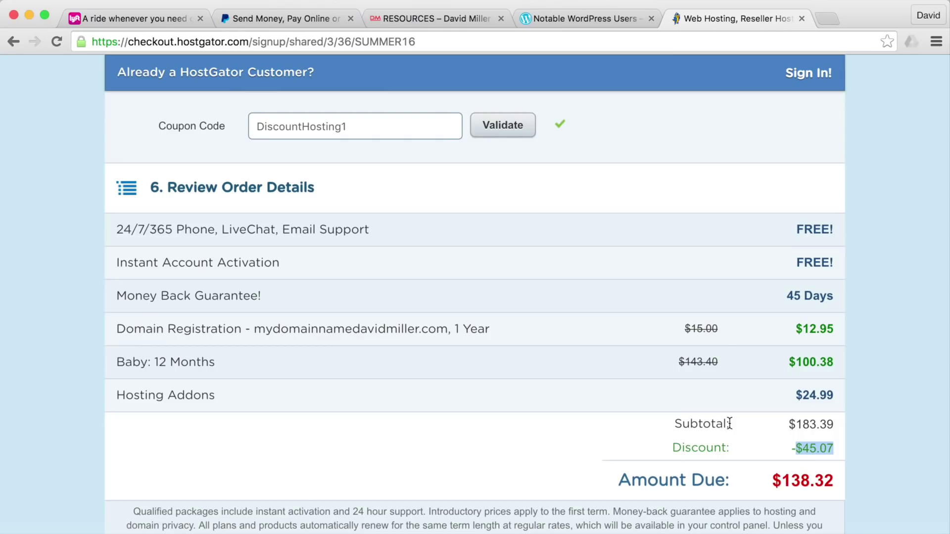
pyautogui.scroll(-5, 666, 406)
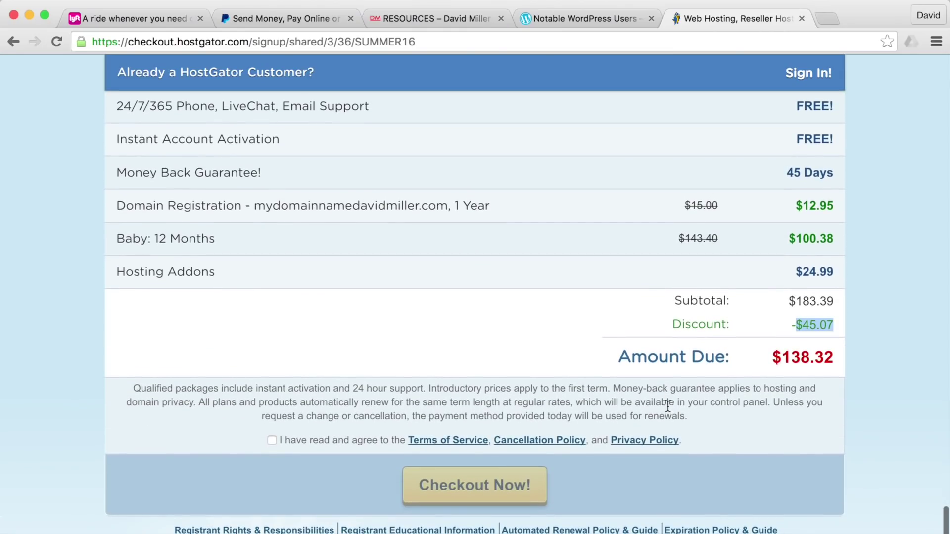
pyautogui.click(270, 440)
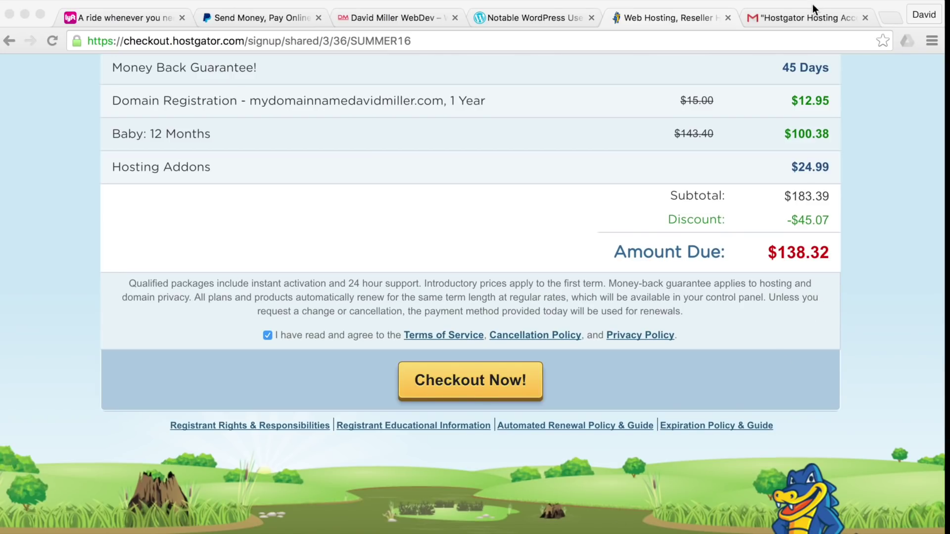
# - Open the 'Thank you for choosing Hostgator!' email, select the portal password, and follow the portal.hostgator.com link
pyautogui.click(793, 17)
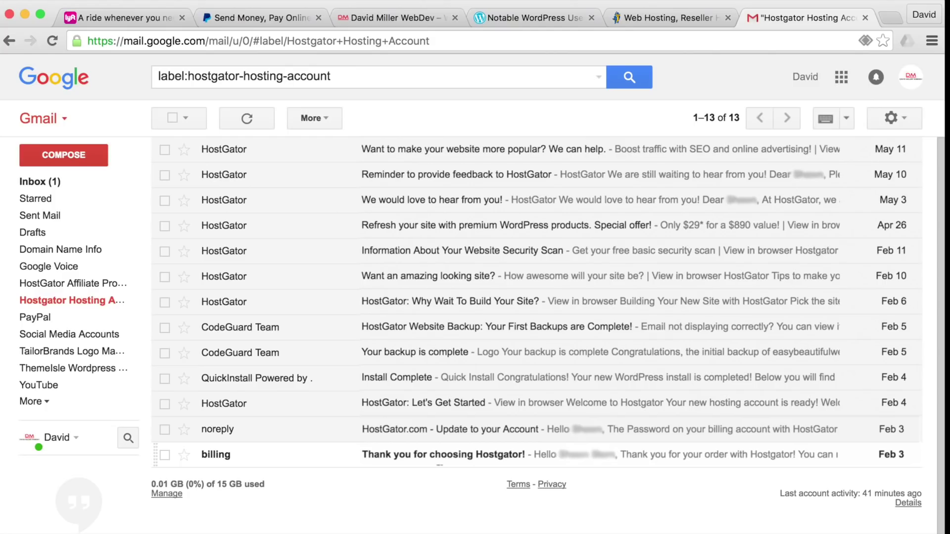
pyautogui.click(438, 458)
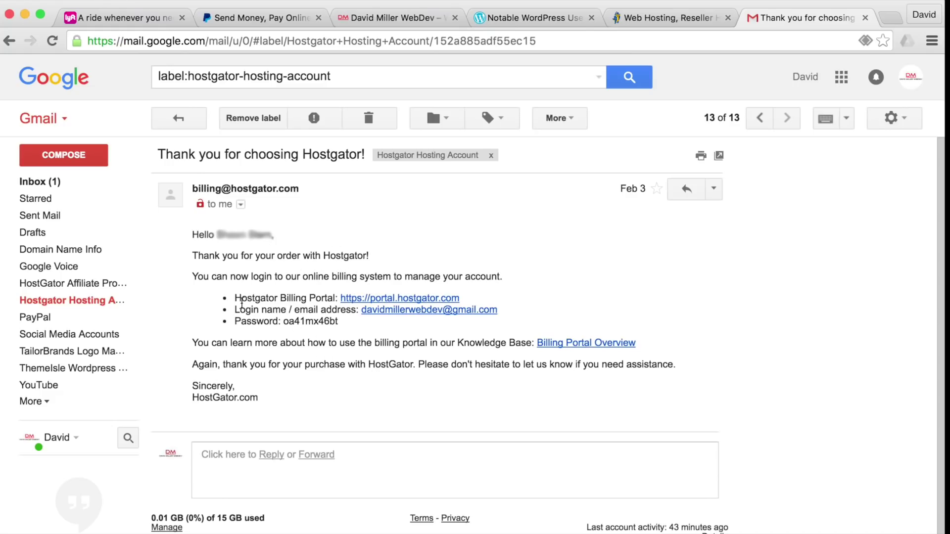
pyautogui.click(235, 297)
pyautogui.moveTo(245, 309); pyautogui.dragTo(351, 309)
pyautogui.click(260, 321)
pyautogui.moveTo(285, 321); pyautogui.dragTo(346, 322)
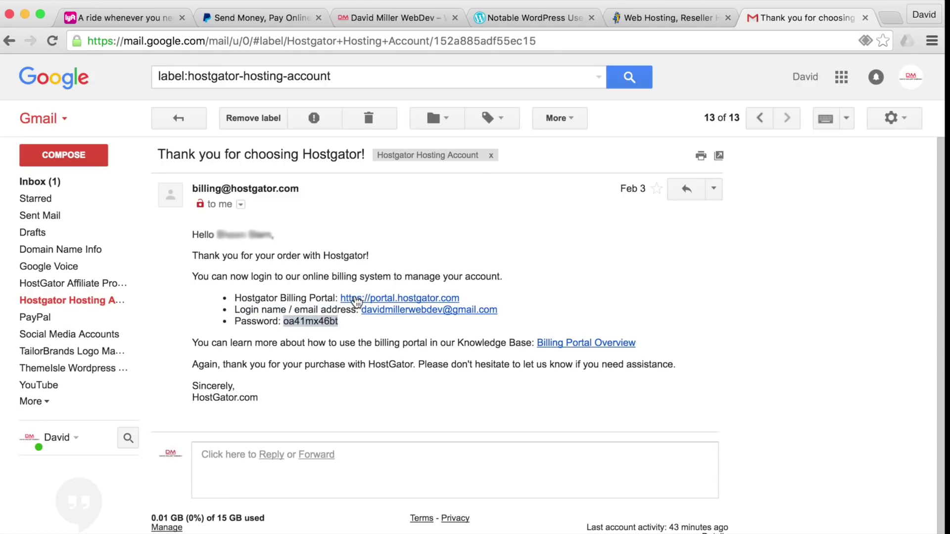
pyautogui.click(394, 277)
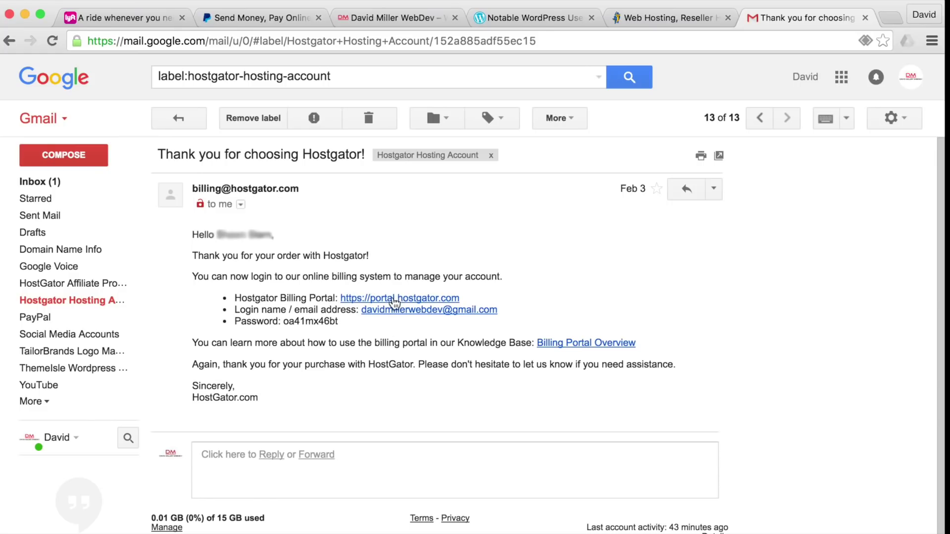
pyautogui.click(394, 300)
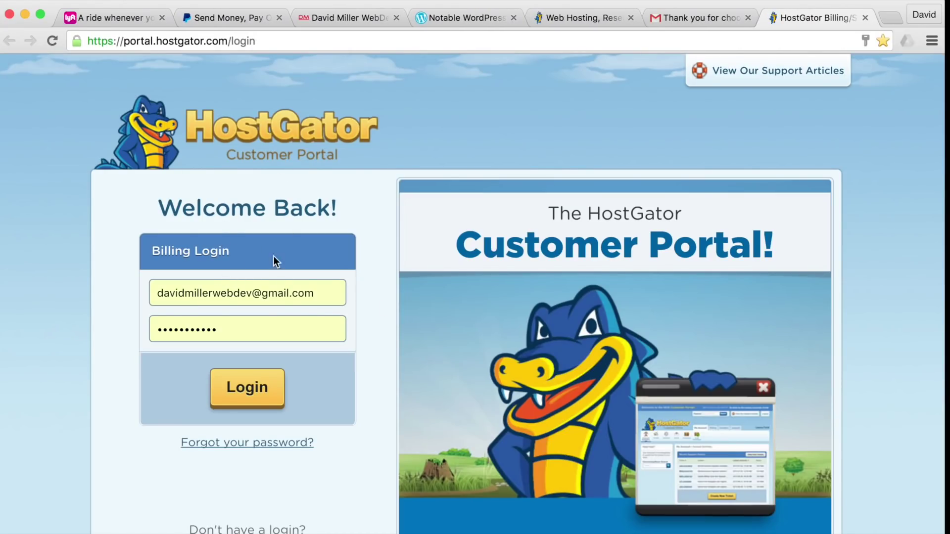
# - Sign in to the Customer Portal, open the 'Hostgator Hosting - Login' bookmark, and show the Hosting dashboard
pyautogui.click(243, 389)
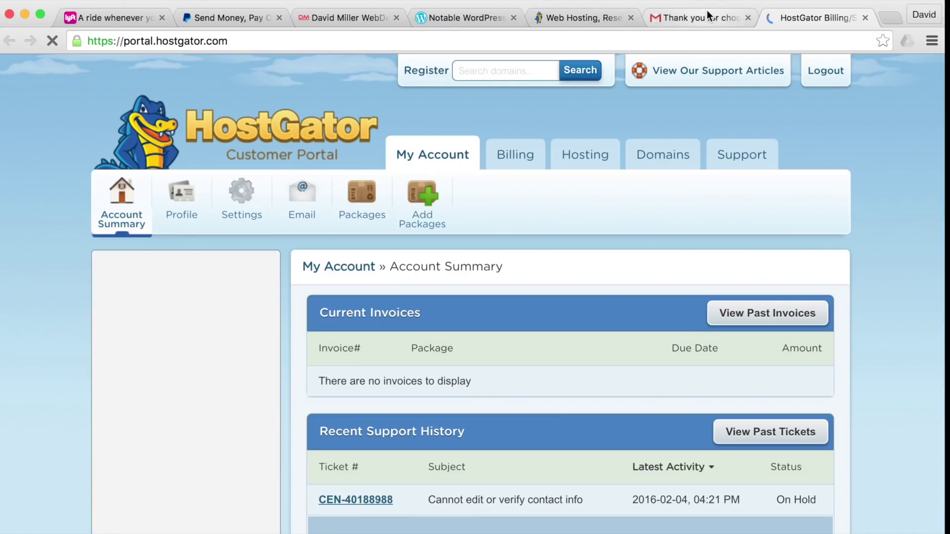
pyautogui.click(707, 11)
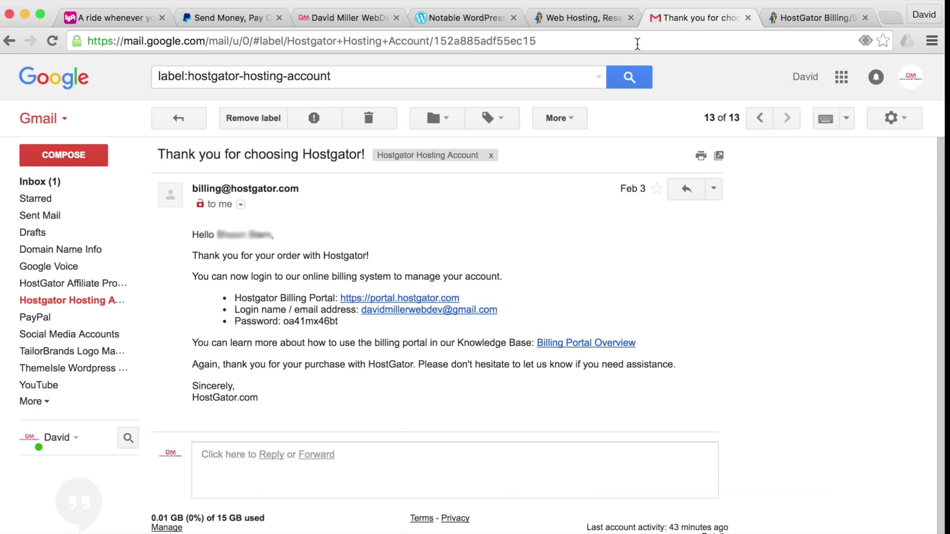
pyautogui.click(795, 18)
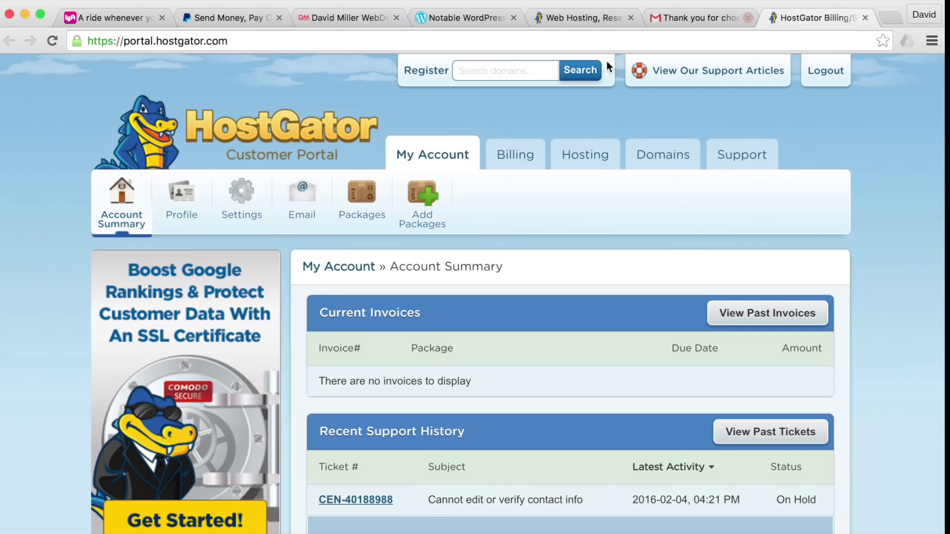
pyautogui.click(689, 20)
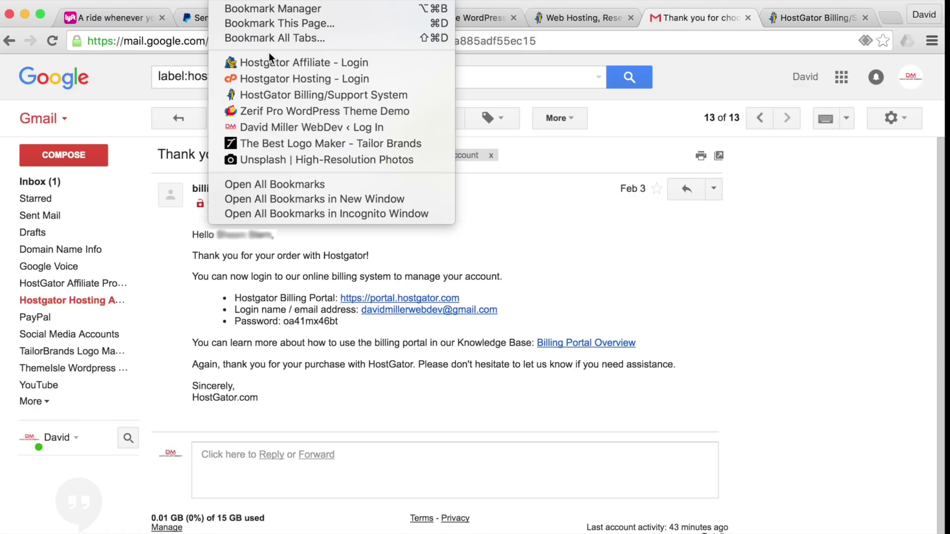
pyautogui.click(270, 77)
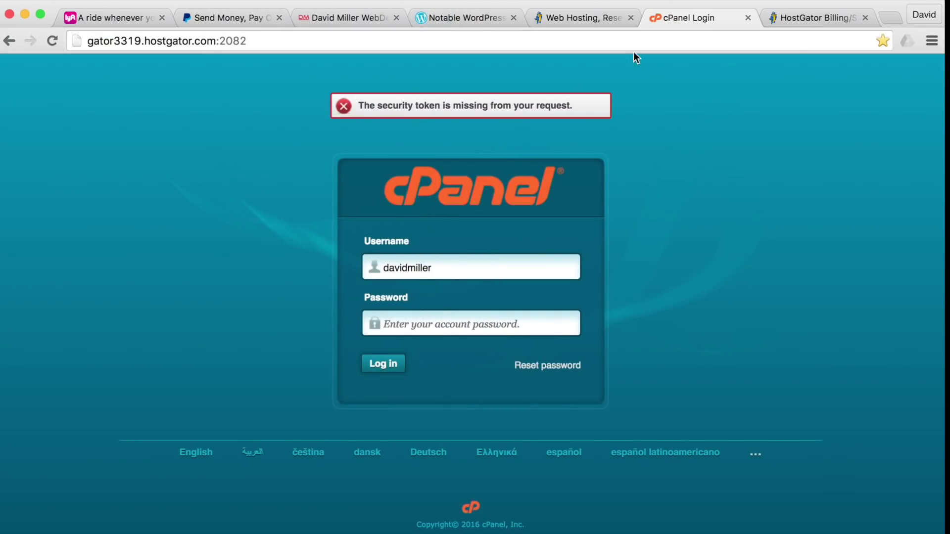
pyautogui.click(804, 15)
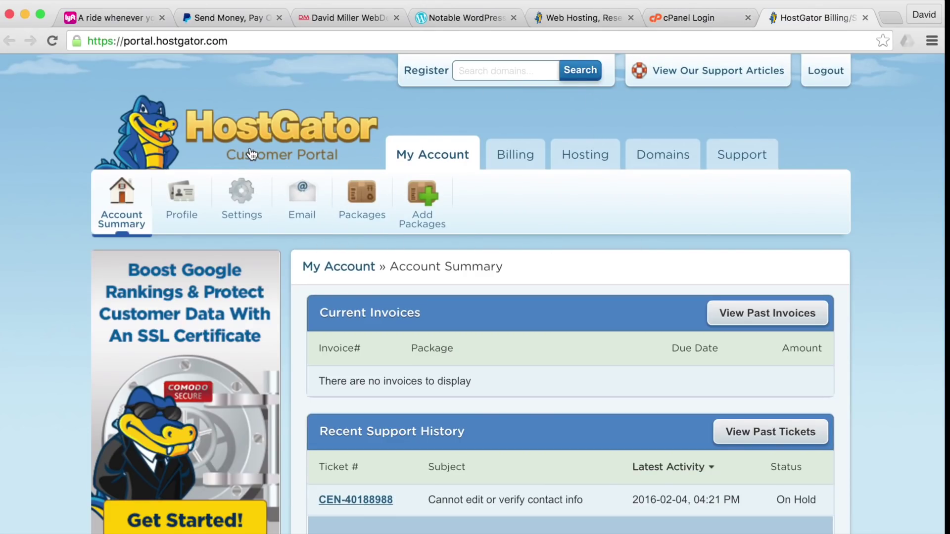
pyautogui.click(574, 159)
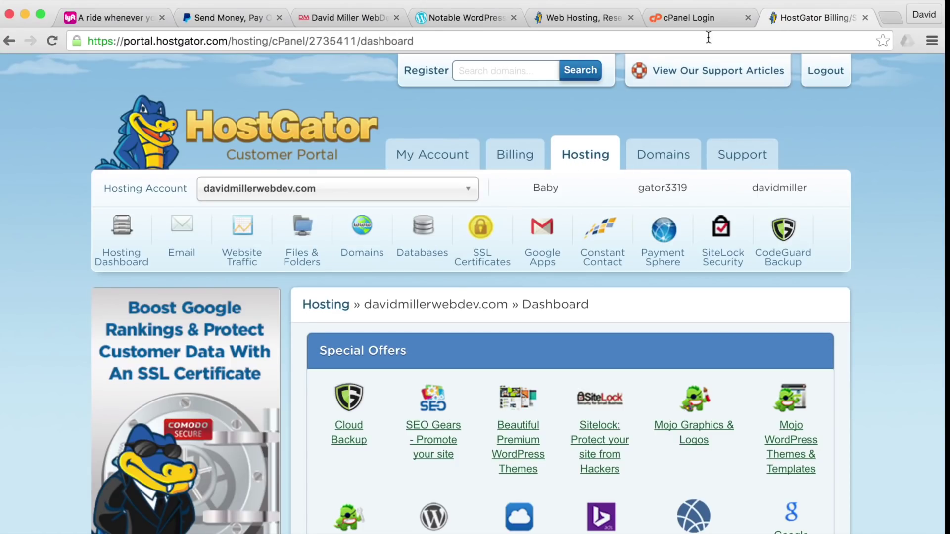
# - Log in to cPanel on gator3319 with the account password
pyautogui.click(705, 20)
pyautogui.click(404, 322)
pyautogui.write('•••••••••••')
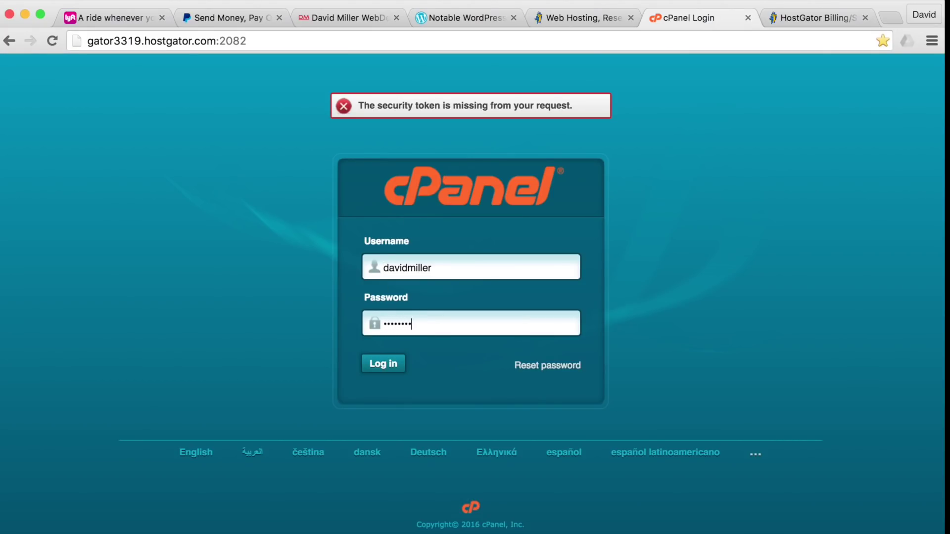
pyautogui.click(384, 362)
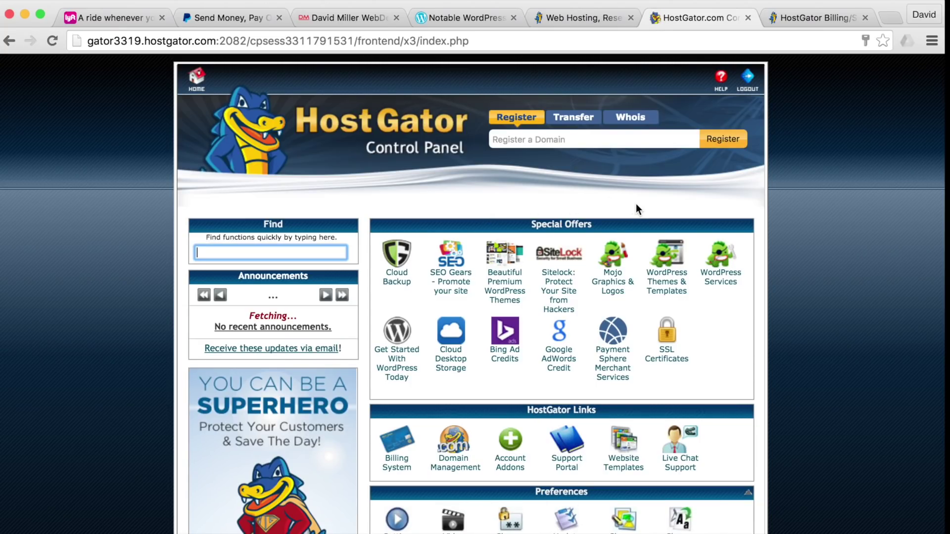
# - Open Change Password from cPanel's Preferences section
pyautogui.scroll(-3, 636, 204)
pyautogui.scroll(3, 636, 204)
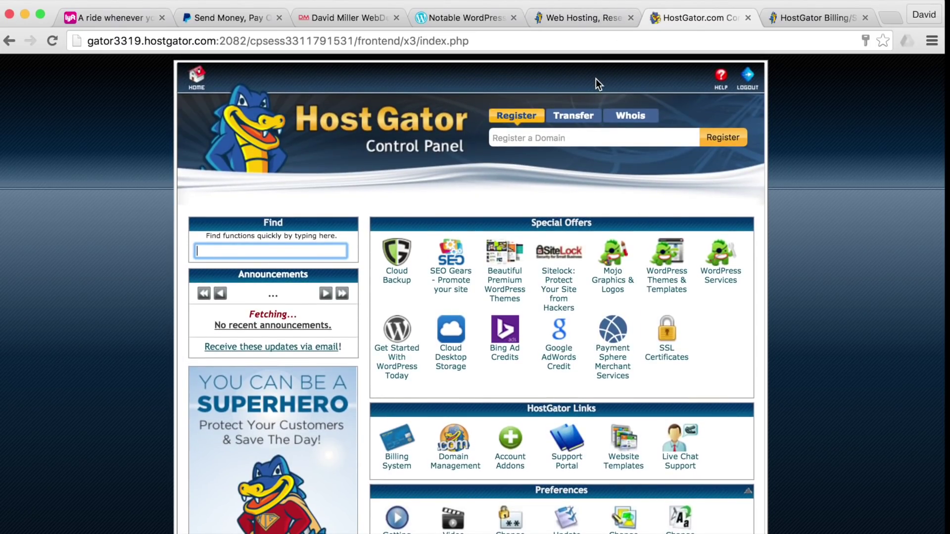
pyautogui.scroll(-3, 596, 79)
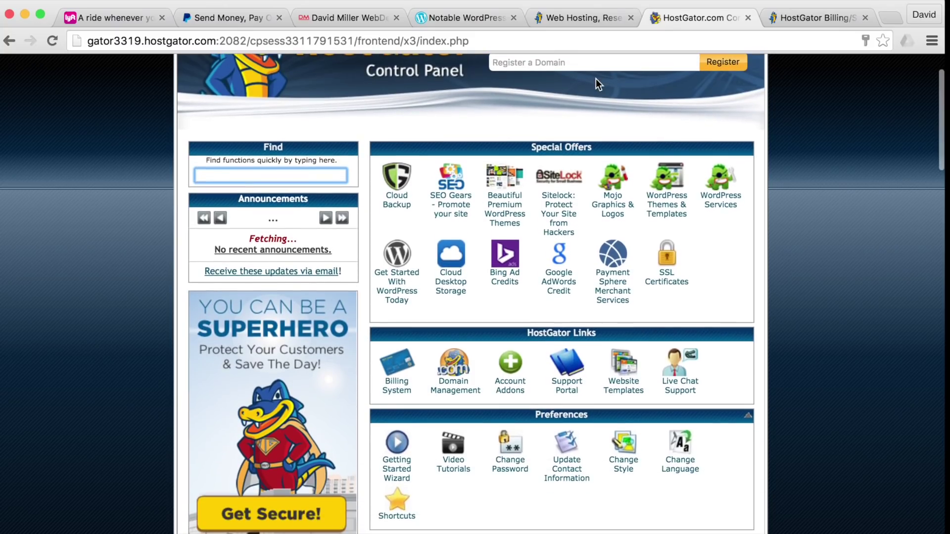
pyautogui.click(511, 448)
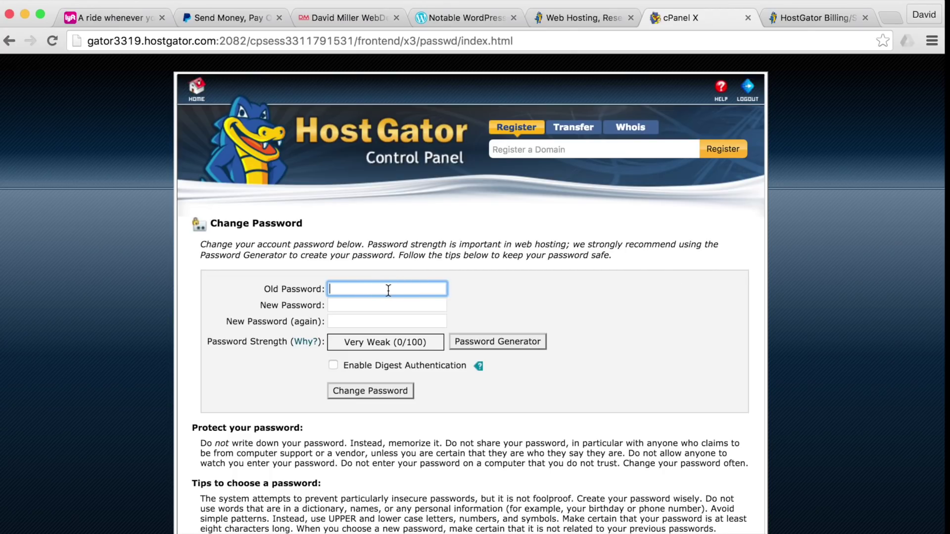
# - Enter then erase both new-password fields without saving, and return to the Control Panel home
pyautogui.click(345, 306)
pyautogui.write('••••••••')
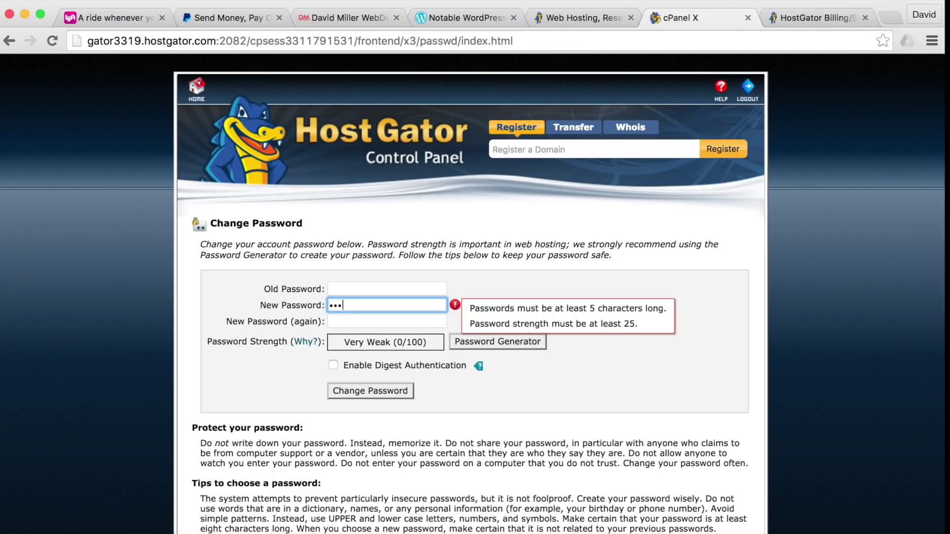
pyautogui.click(349, 322)
pyautogui.write('••••••••••')
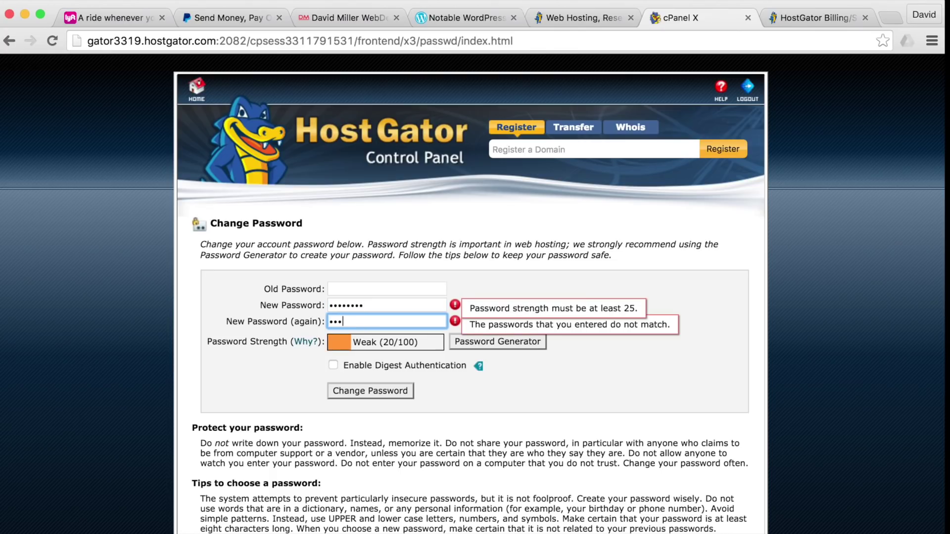
pyautogui.press('BackSpace')
pyautogui.press('BackSpace')
pyautogui.press('BackSpace')
pyautogui.press('BackSpace')
pyautogui.press('BackSpace')
pyautogui.press('BackSpace')
pyautogui.press('BackSpace')
pyautogui.press('BackSpace')
pyautogui.press('BackSpace')
pyautogui.press('BackSpace')
pyautogui.click(276, 265)
pyautogui.doubleClick(350, 306)
pyautogui.press('BackSpace')
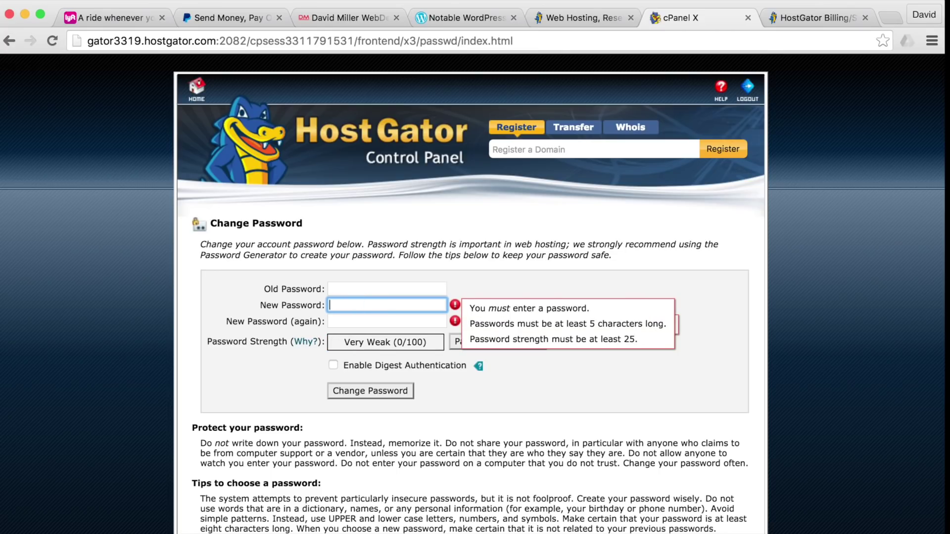
pyautogui.click(200, 99)
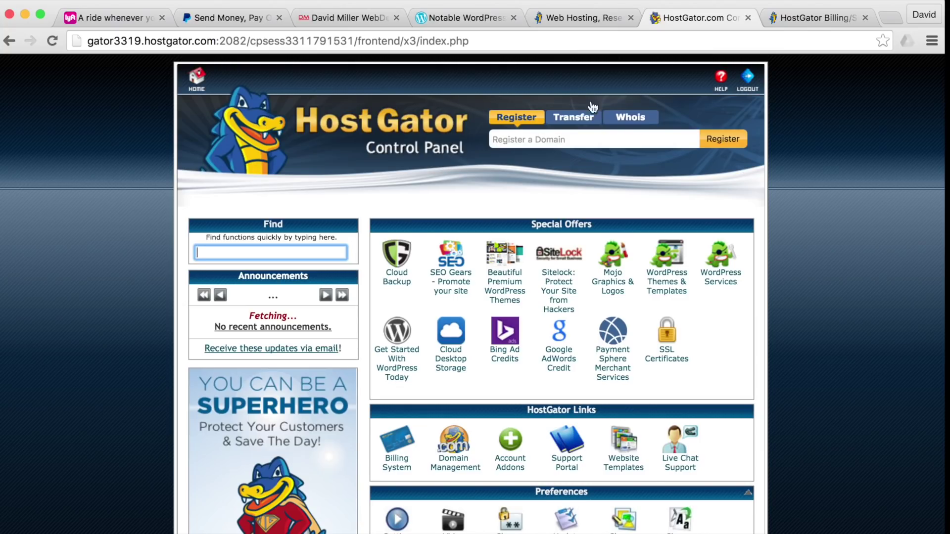
pyautogui.click(796, 18)
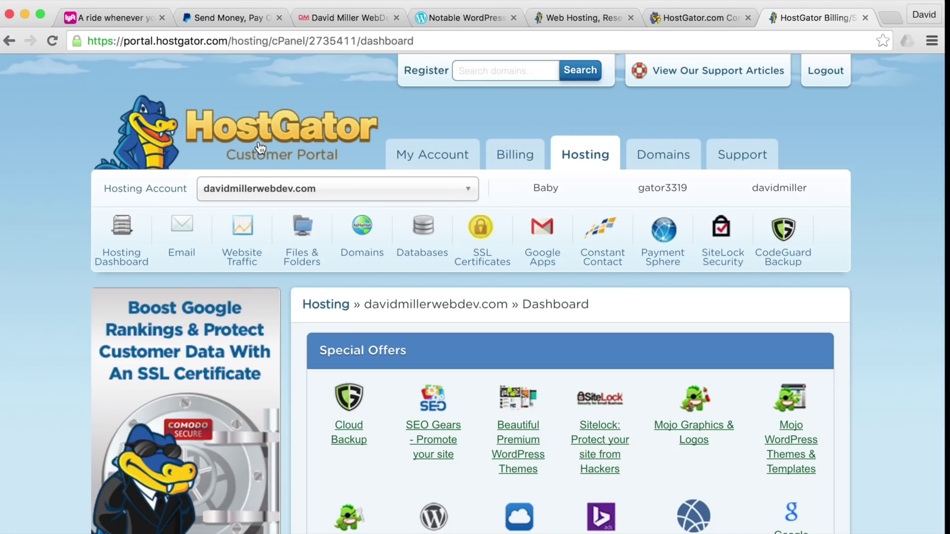
pyautogui.click(583, 160)
pyautogui.click(678, 22)
pyautogui.scroll(-9, 532, 223)
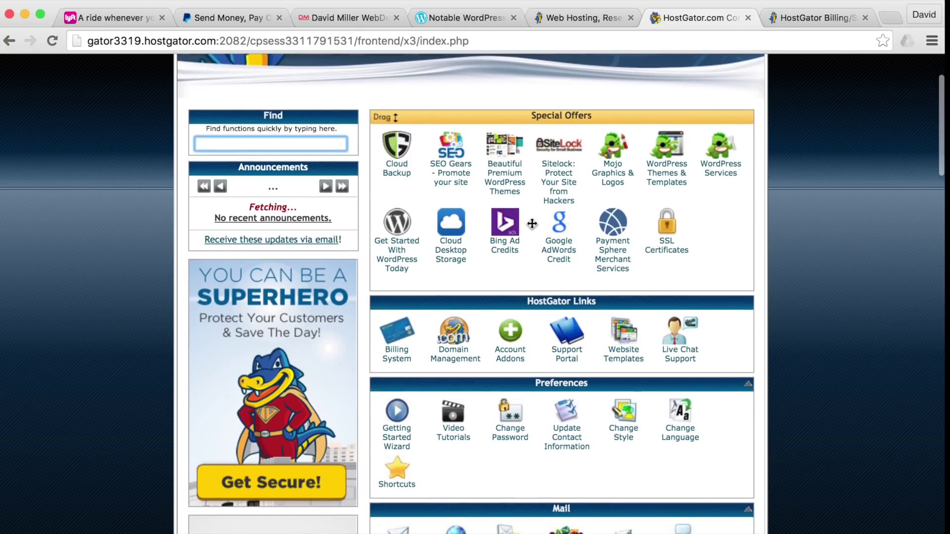
pyautogui.scroll(-10, 532, 223)
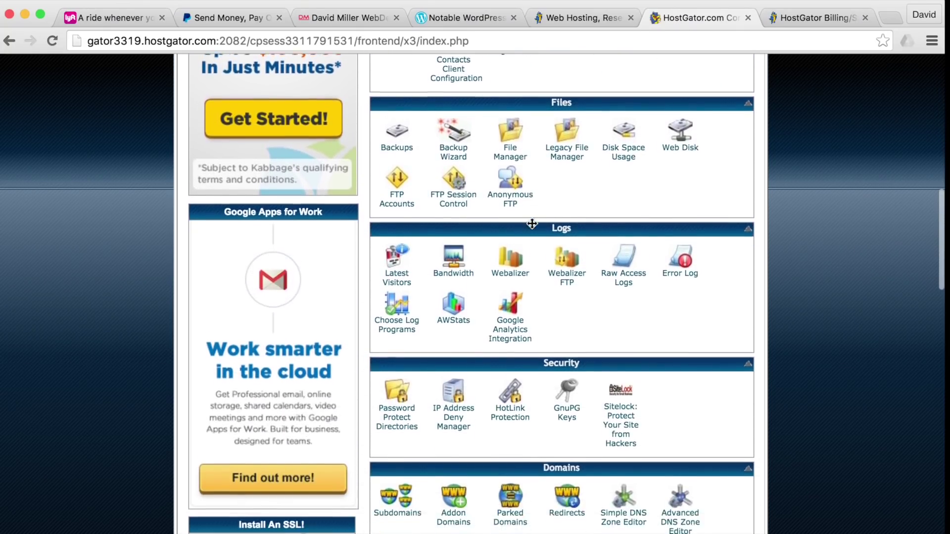
pyautogui.scroll(-4, 532, 223)
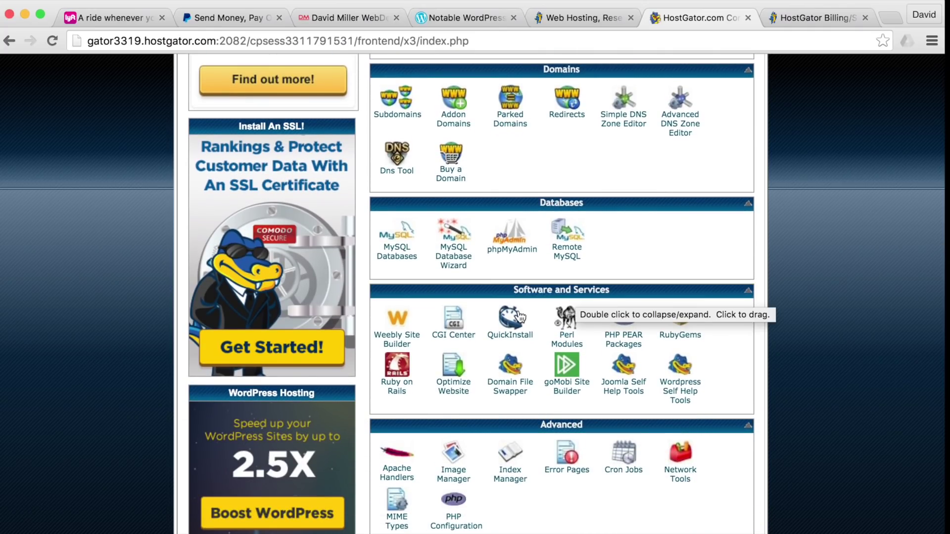
pyautogui.click(790, 18)
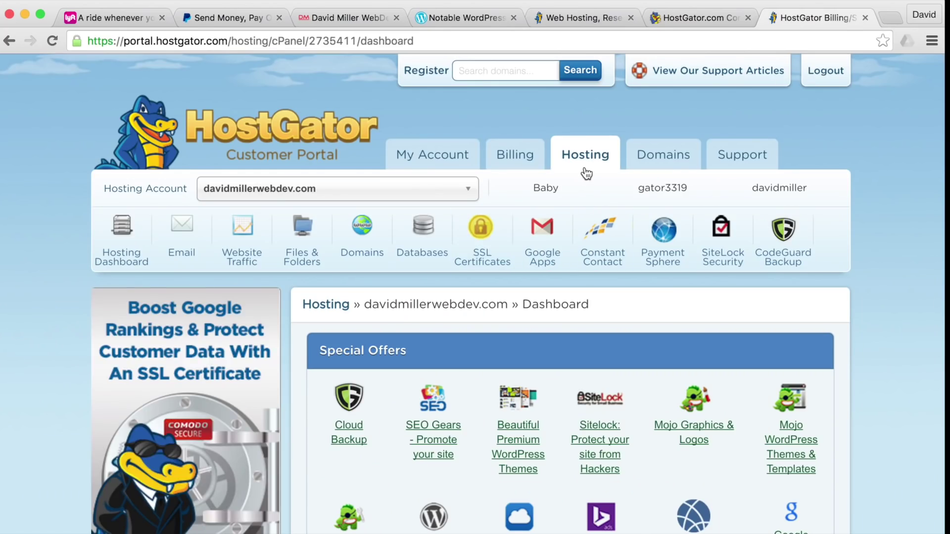
pyautogui.scroll(-7, 574, 213)
pyautogui.scroll(-1, 574, 214)
pyautogui.scroll(1, 574, 213)
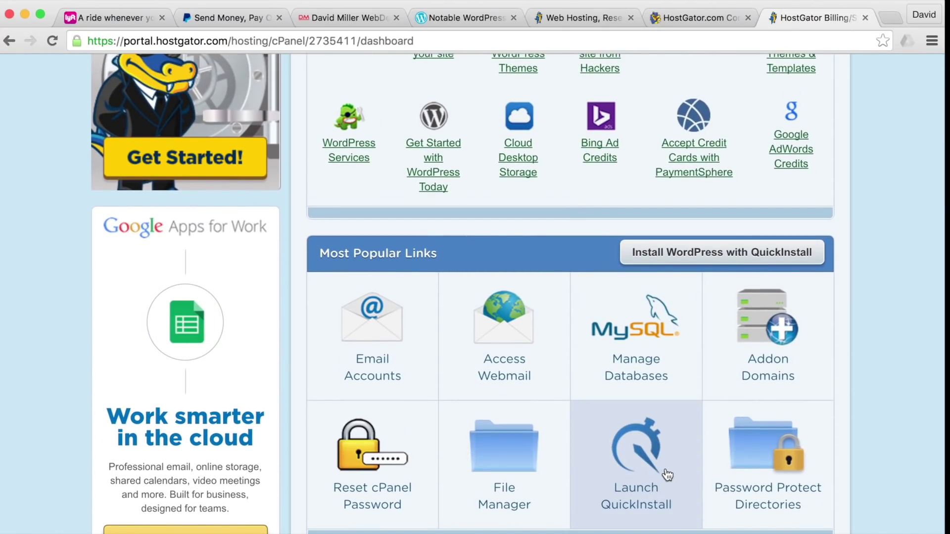
pyautogui.scroll(1, 655, 467)
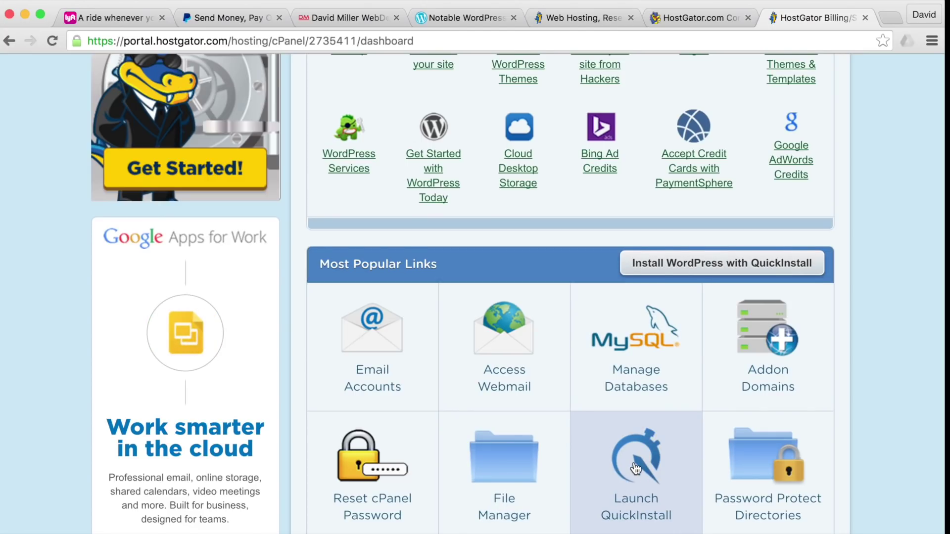
pyautogui.scroll(10, 638, 467)
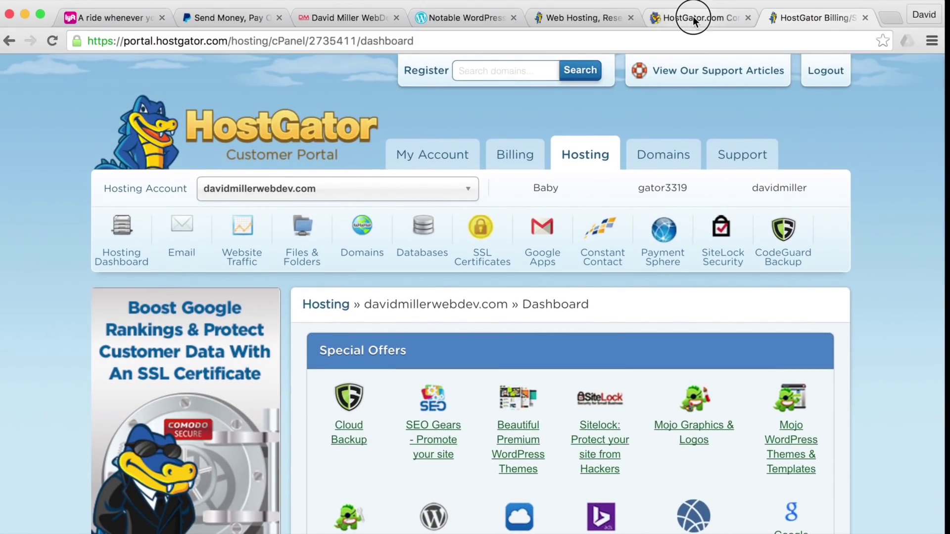
pyautogui.click(674, 20)
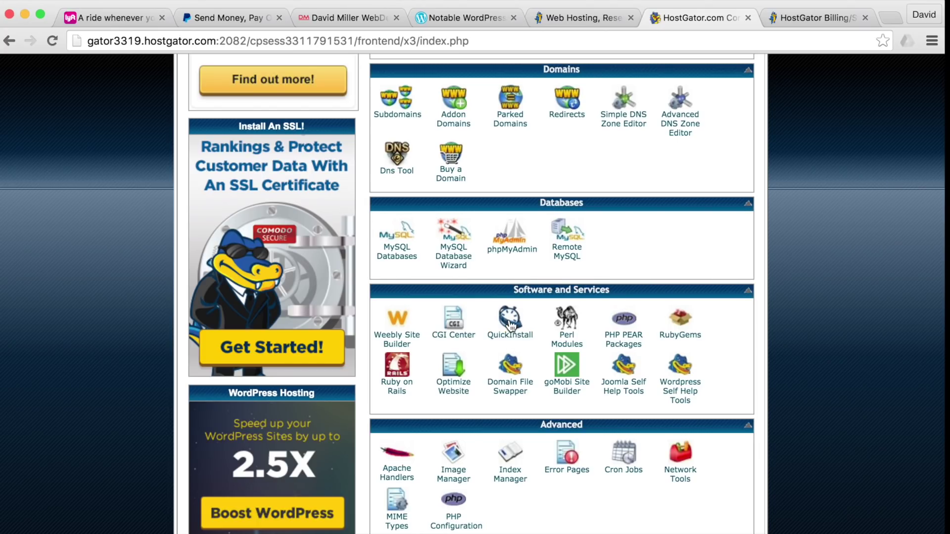
# - Launch QuickInstall and open the WordPress page, noting the free 'WordPress For FREE' option
pyautogui.click(511, 325)
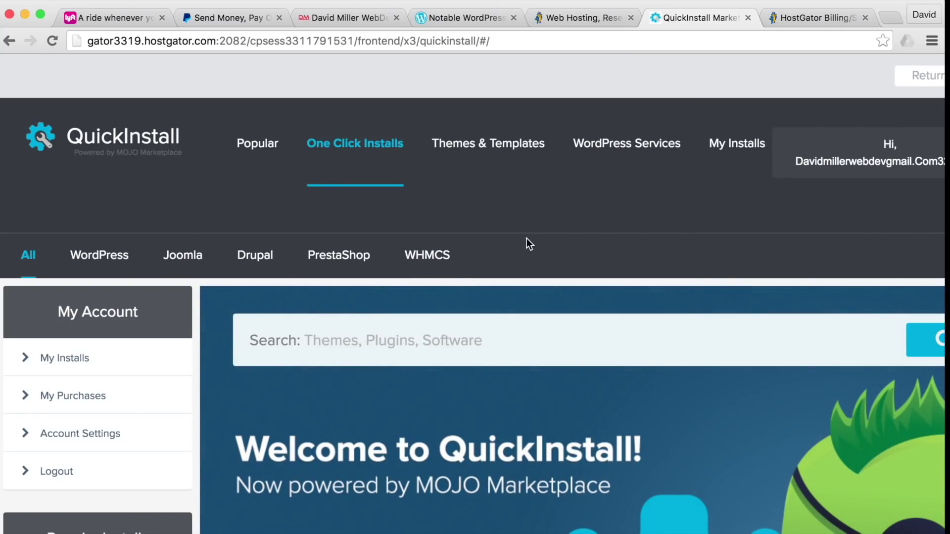
pyautogui.scroll(-5, 526, 239)
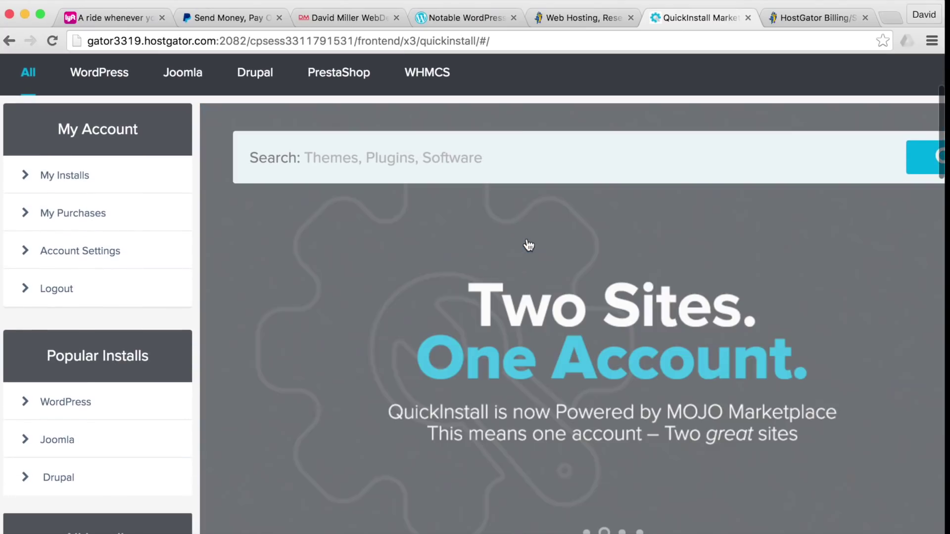
pyautogui.scroll(-3, 528, 244)
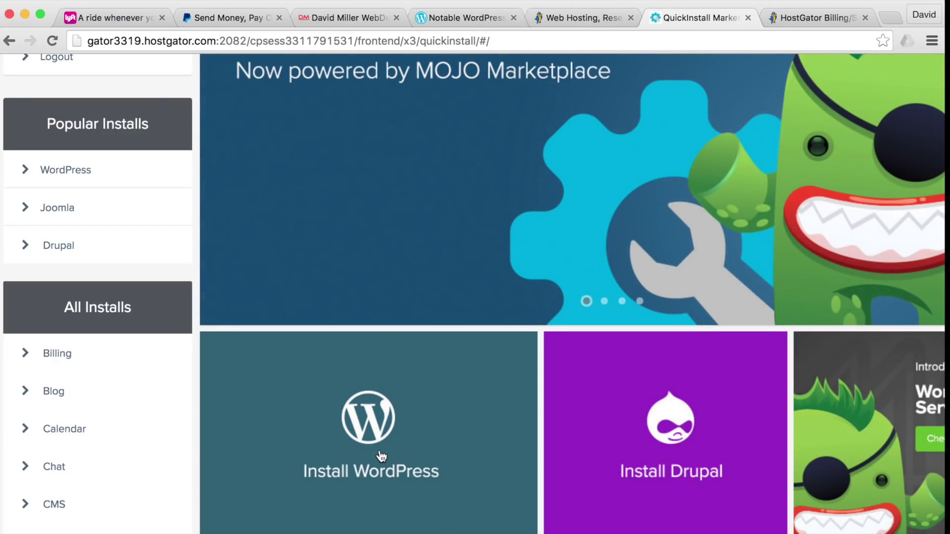
pyautogui.scroll(5, 410, 411)
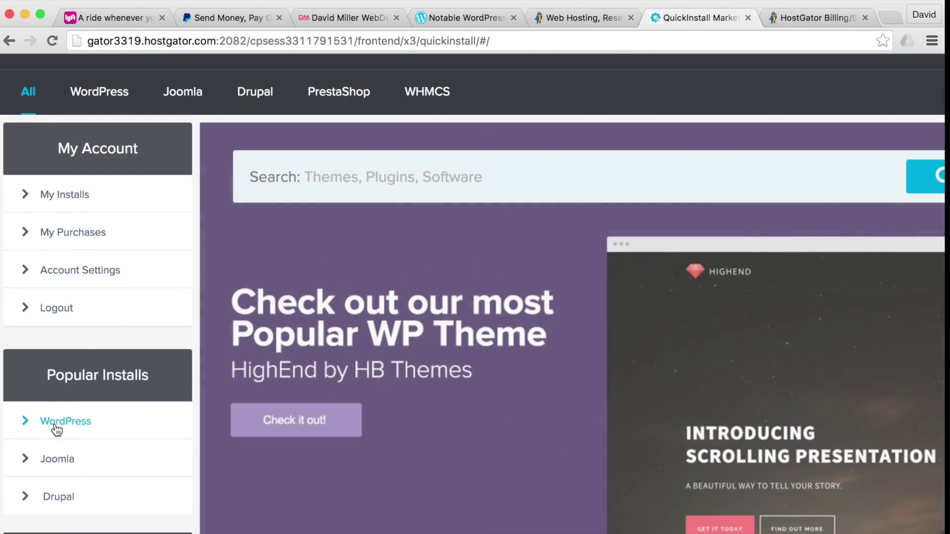
pyautogui.scroll(-5, 377, 415)
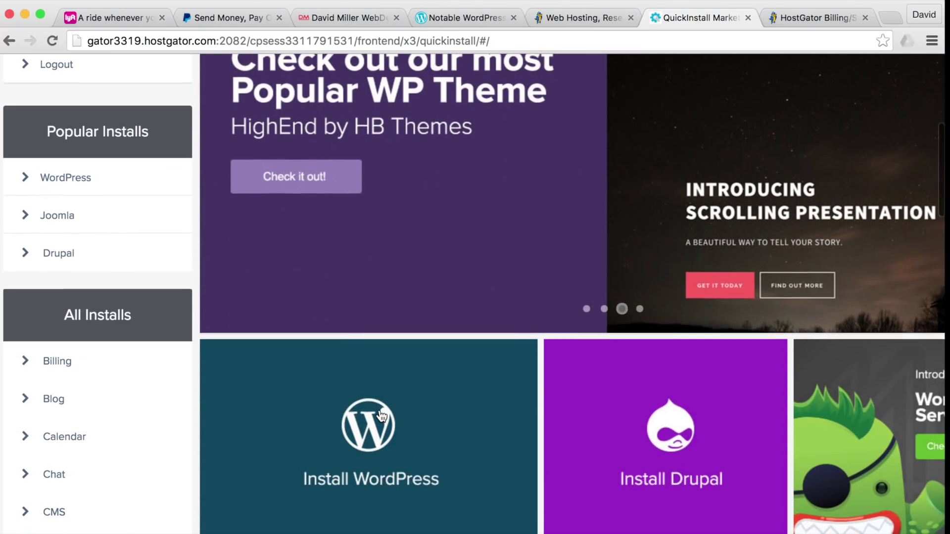
pyautogui.click(353, 459)
pyautogui.scroll(-8, 411, 428)
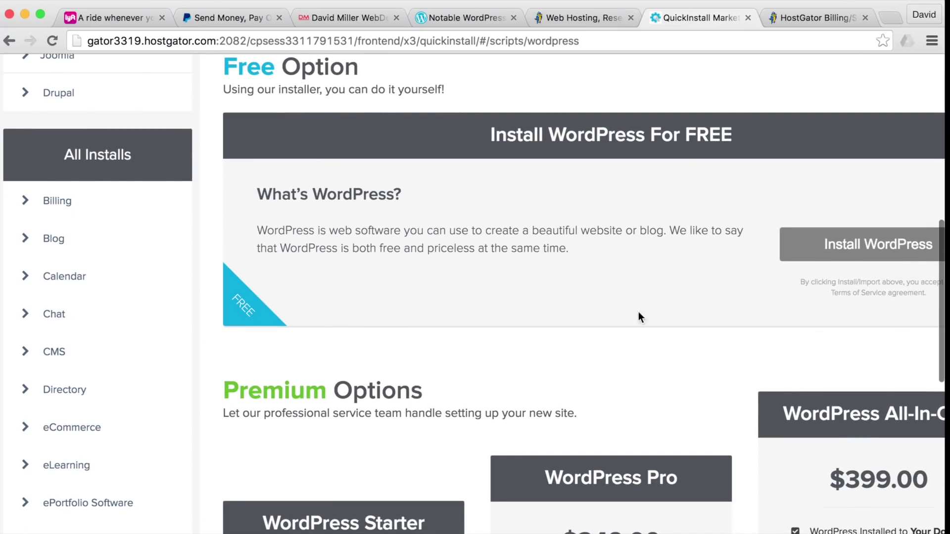
pyautogui.hscroll(4, 434, 280)
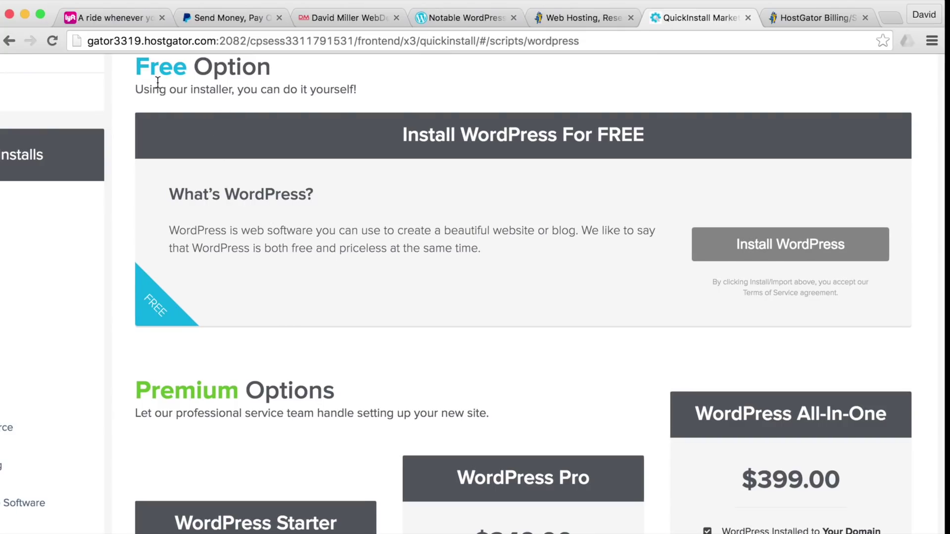
pyautogui.moveTo(467, 141); pyautogui.dragTo(665, 143)
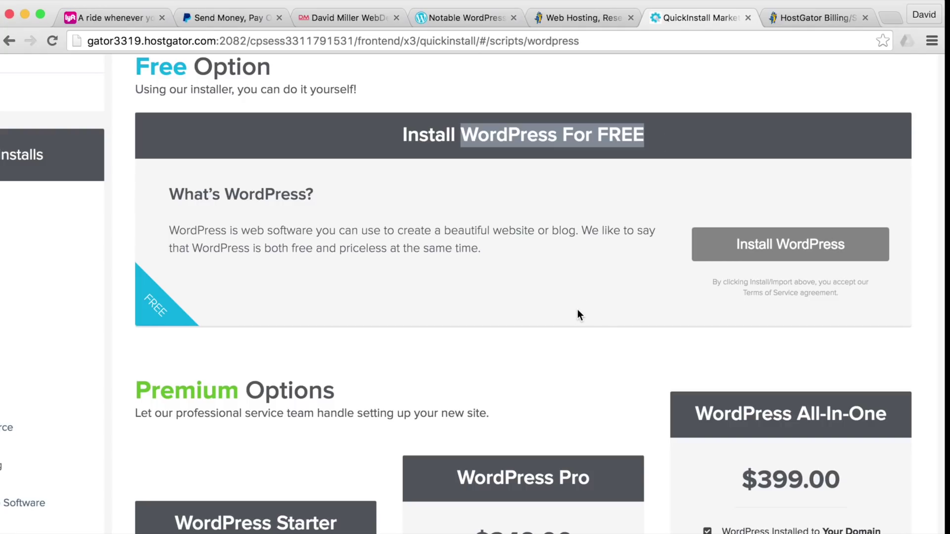
pyautogui.scroll(-3, 403, 399)
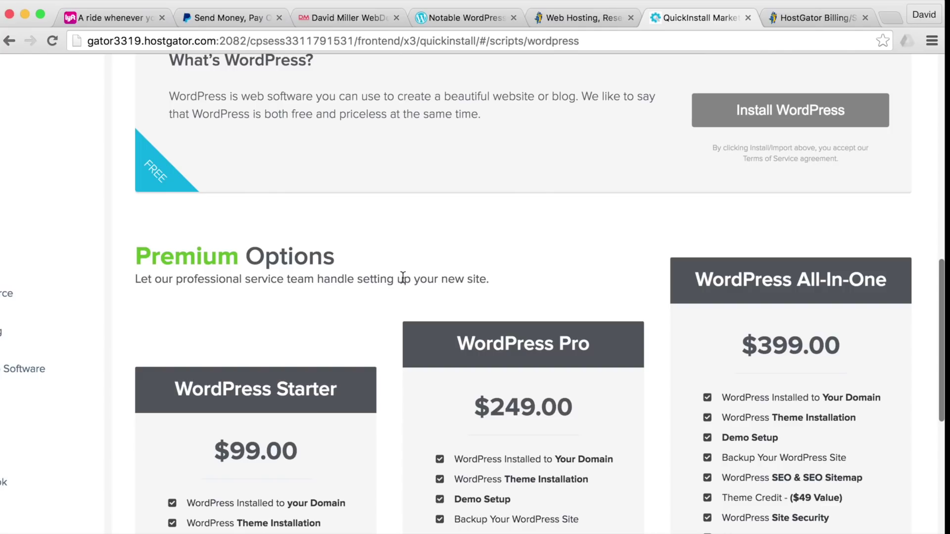
pyautogui.scroll(3, 420, 273)
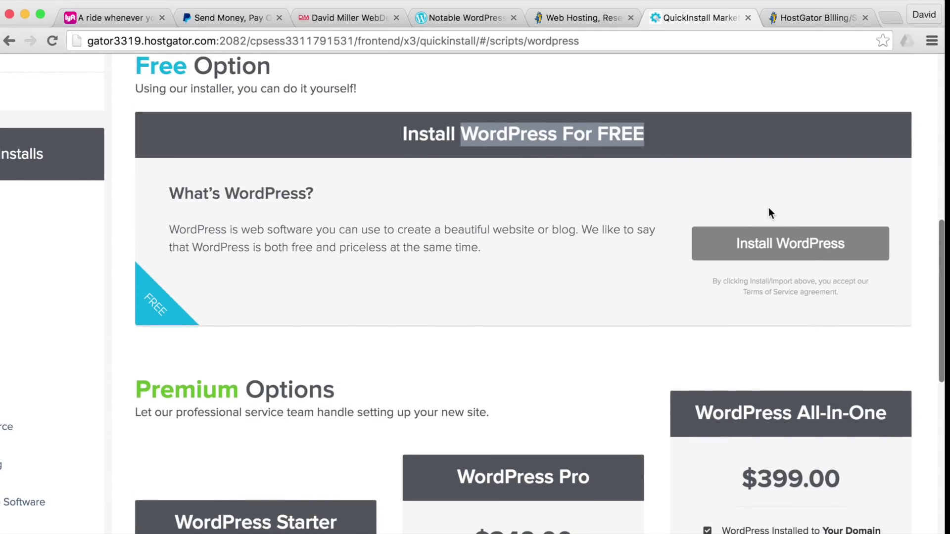
# - Start the free WordPress install and choose easybeautifulwebsite.com as the install domain
pyautogui.click(790, 245)
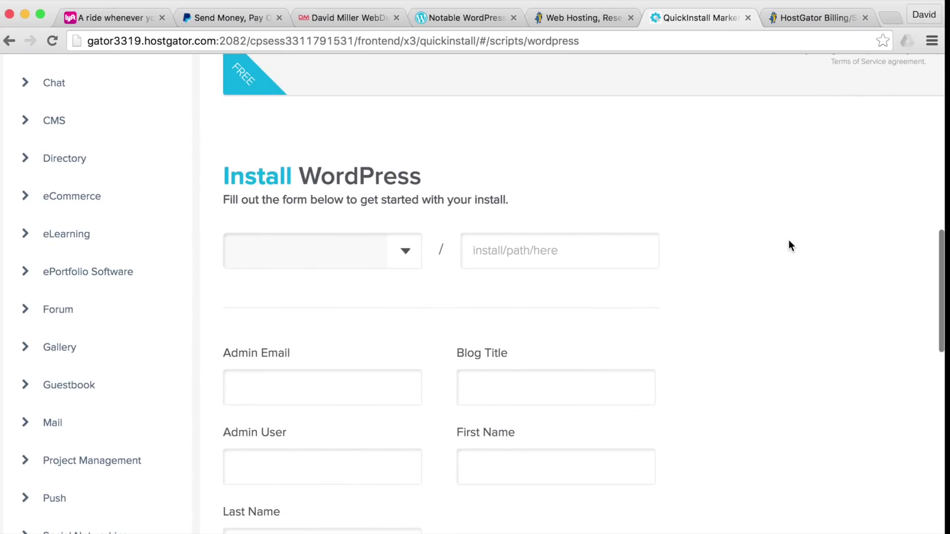
pyautogui.click(328, 263)
pyautogui.click(325, 280)
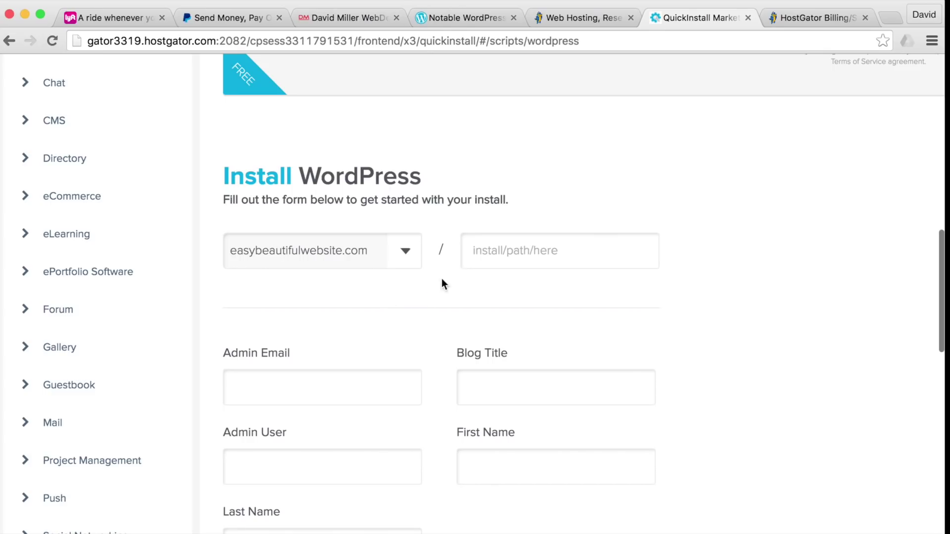
pyautogui.click(486, 250)
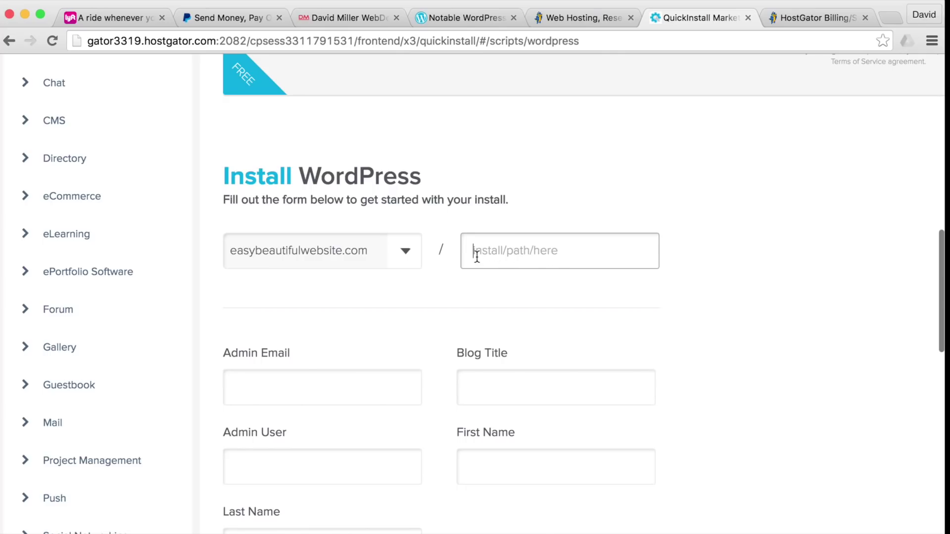
pyautogui.doubleClick(440, 257)
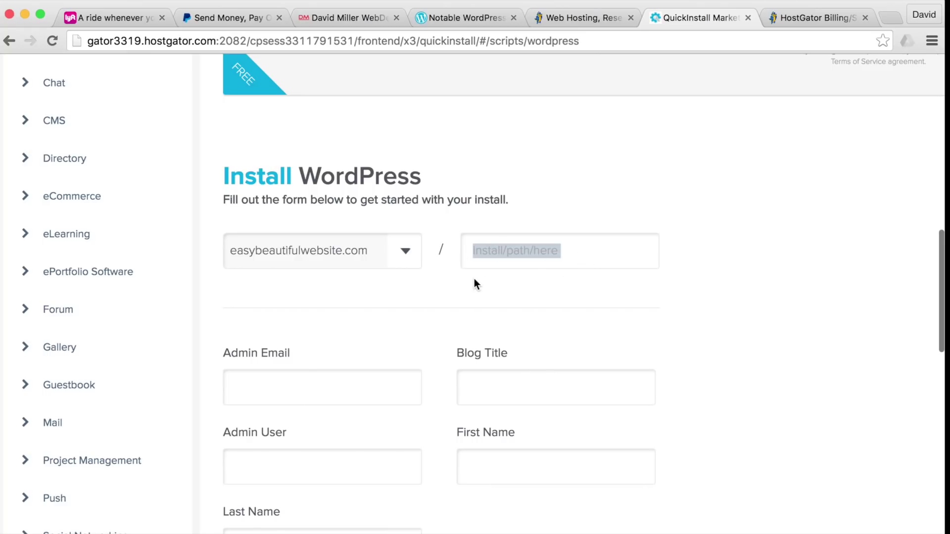
pyautogui.click(495, 253)
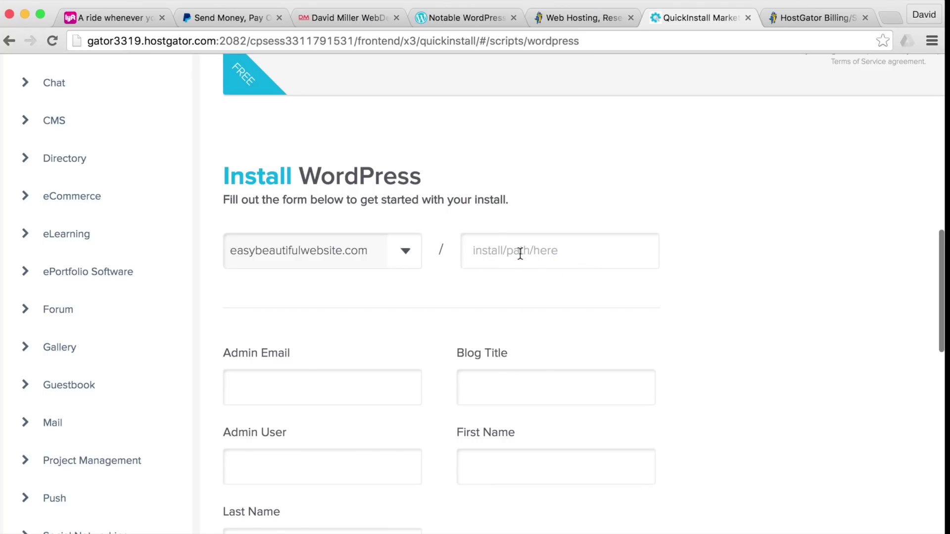
pyautogui.click(298, 251)
pyautogui.click(262, 250)
pyautogui.scroll(-2, 406, 297)
# - Fill in the admin e-mail and set the blog title to 'Where websites are born!'
pyautogui.click(306, 340)
pyautogui.write('da')
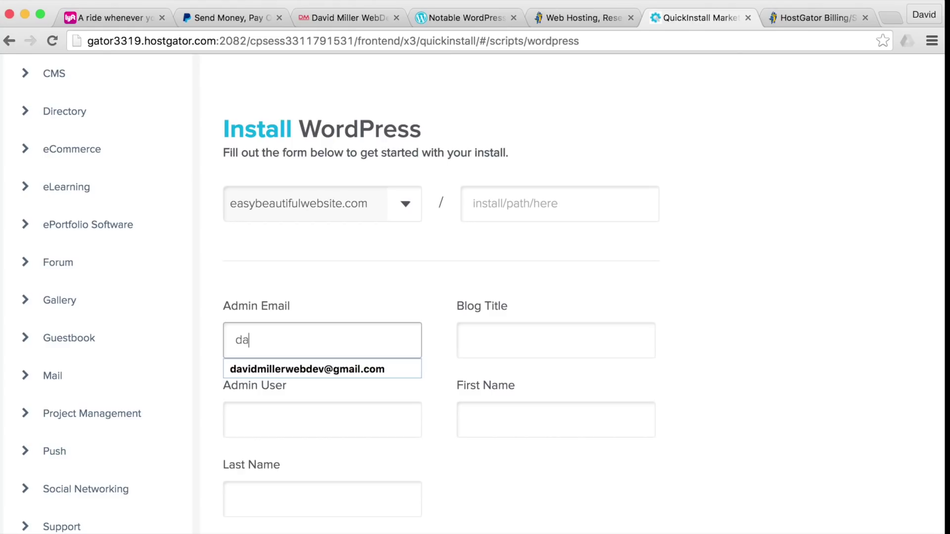
pyautogui.click(285, 369)
pyautogui.click(500, 340)
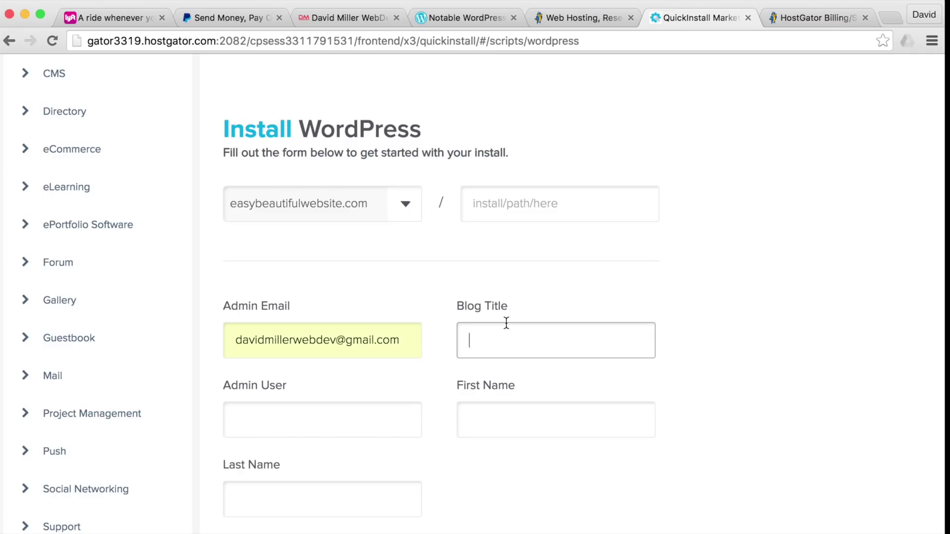
pyautogui.write('W')
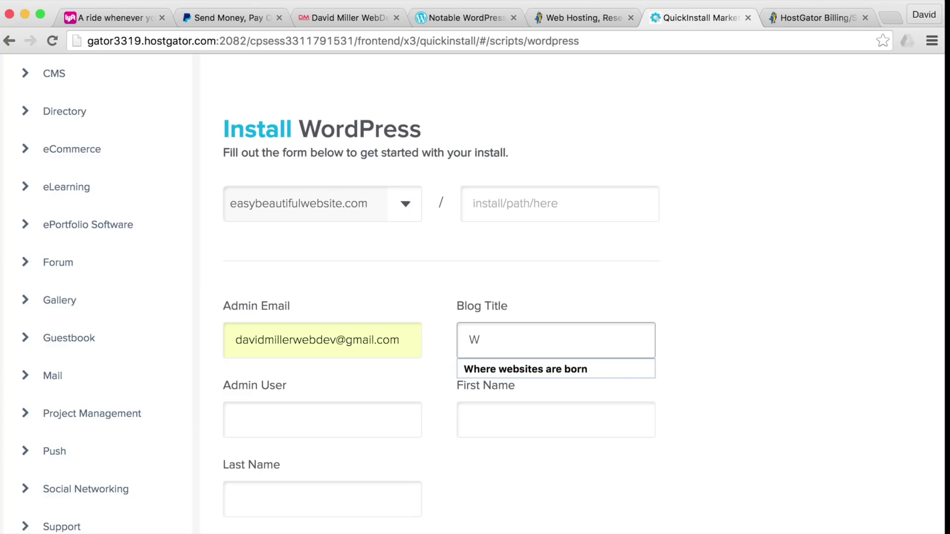
pyautogui.click(508, 361)
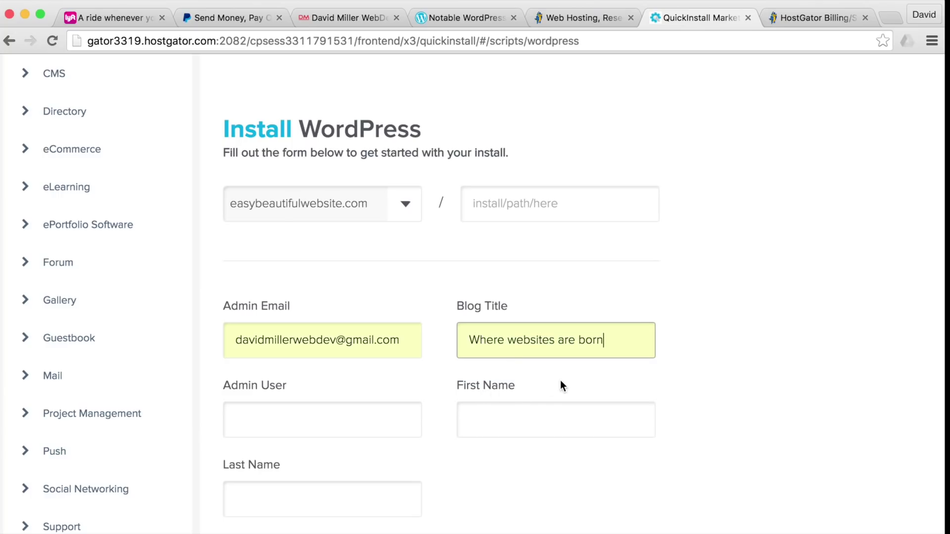
pyautogui.write('!')
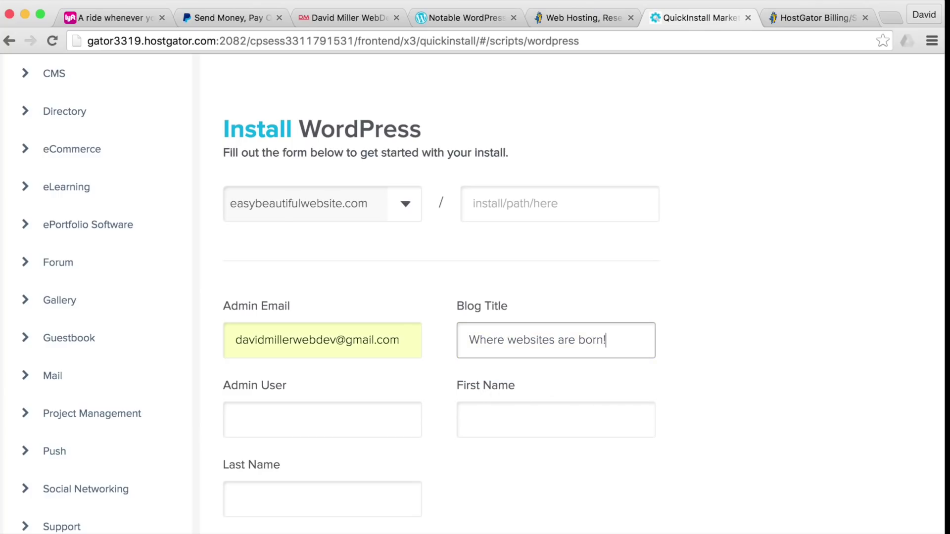
pyautogui.click(272, 427)
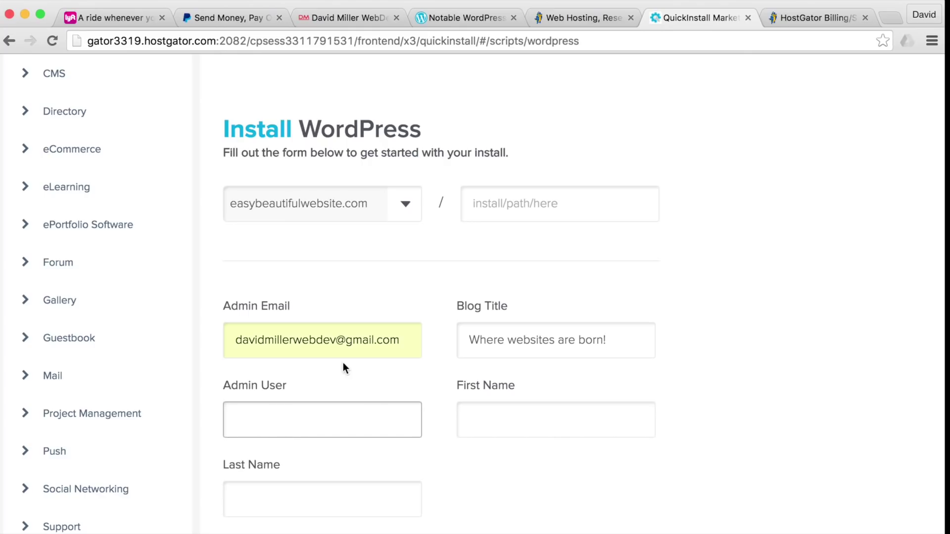
# - Fill in the admin username, first name and last name from the autofill suggestions
pyautogui.scroll(-1, 346, 366)
pyautogui.scroll(-1, 351, 364)
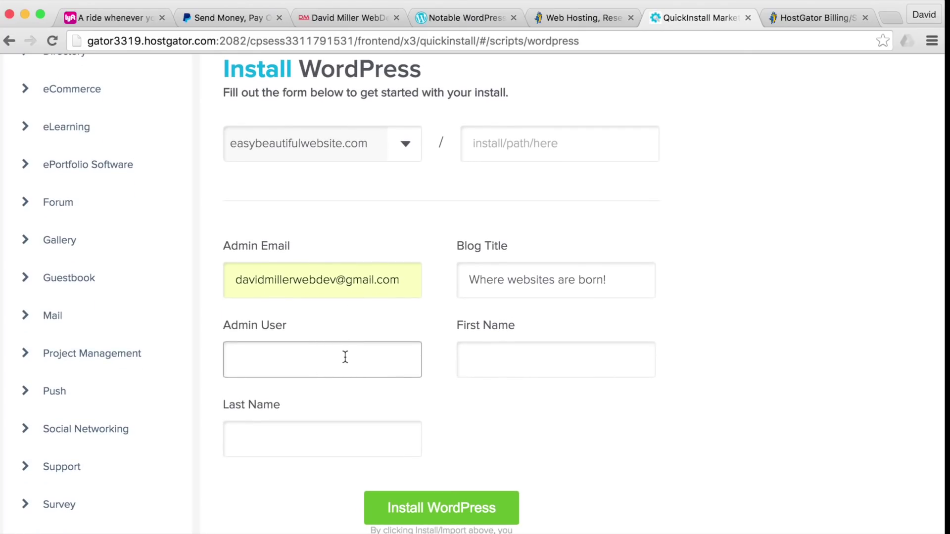
pyautogui.write('da')
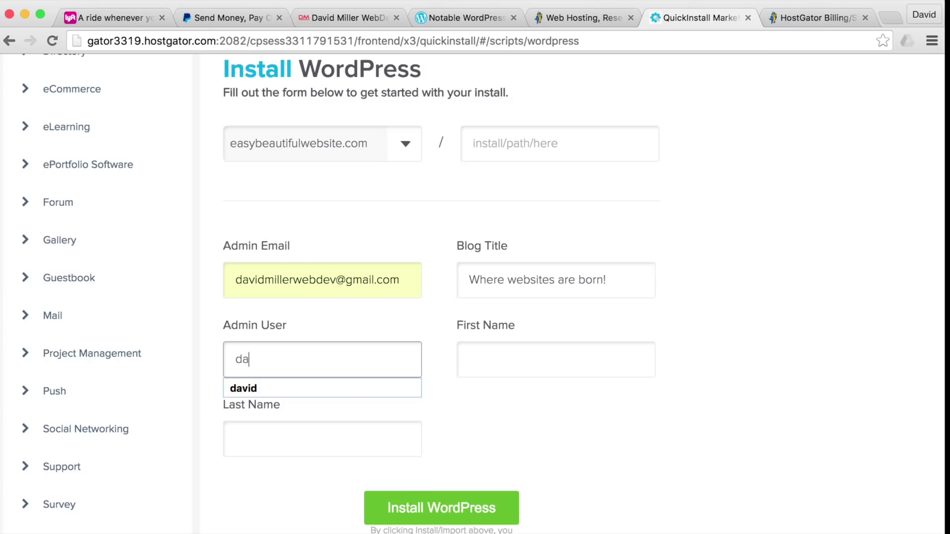
pyautogui.click(313, 389)
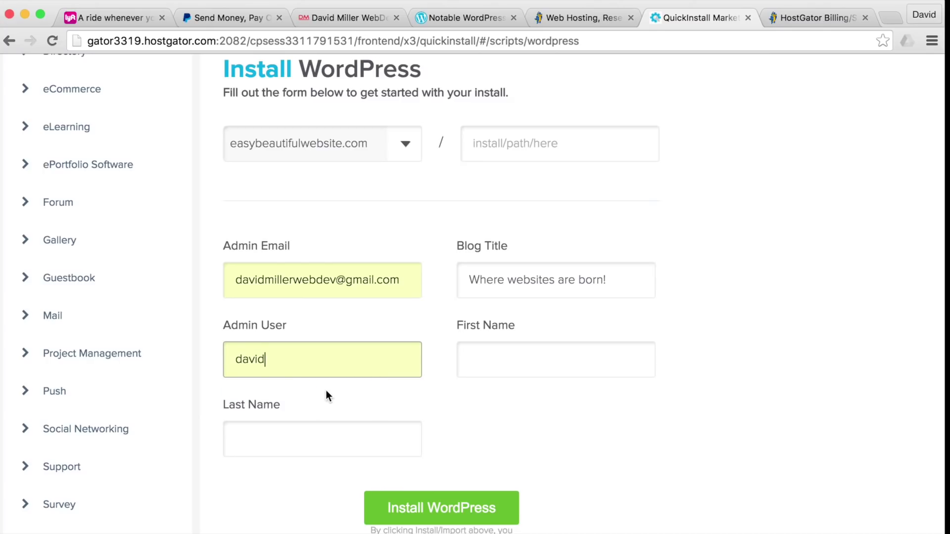
pyautogui.click(479, 360)
pyautogui.write('d')
pyautogui.click(465, 388)
pyautogui.click(337, 437)
pyautogui.write('mi')
pyautogui.click(316, 465)
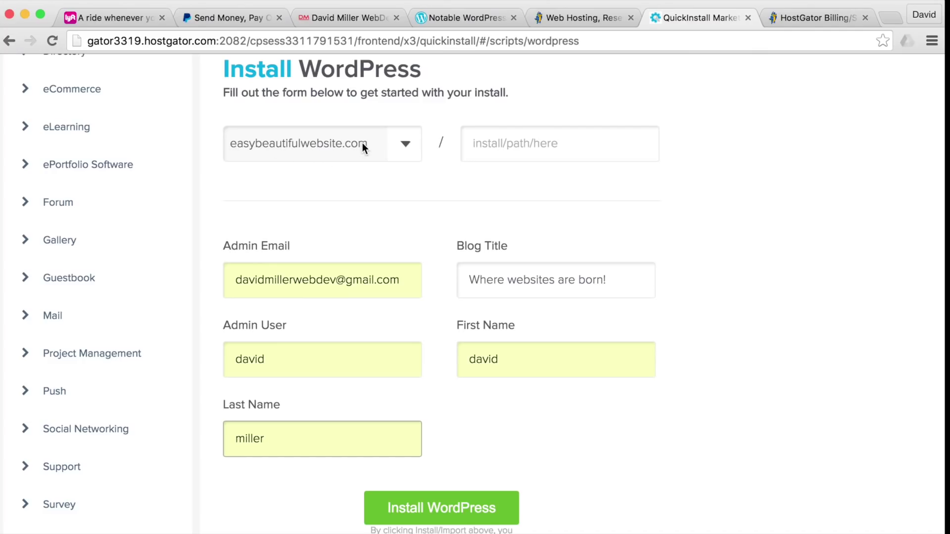
pyautogui.scroll(-2, 464, 232)
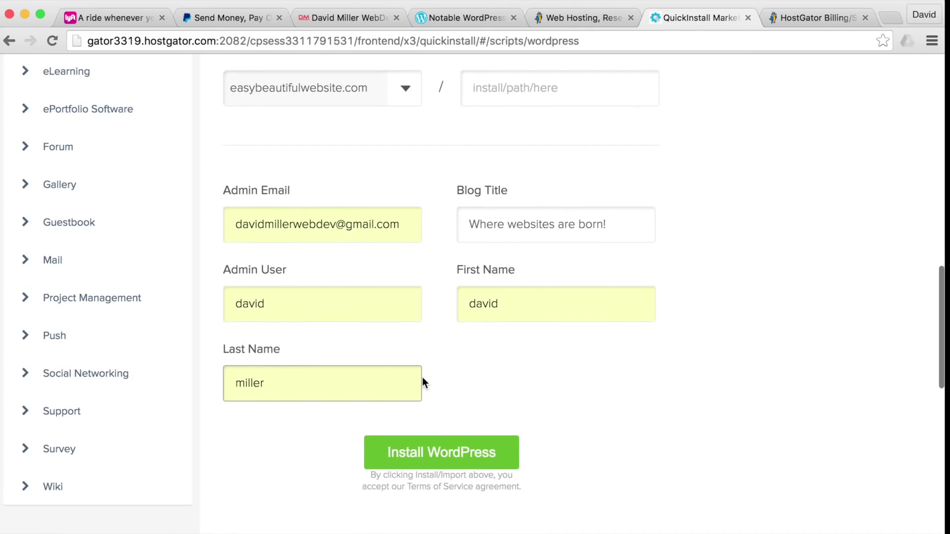
# - Install WordPress, dismiss the theme popup, and show the new install's login credentials
pyautogui.click(423, 458)
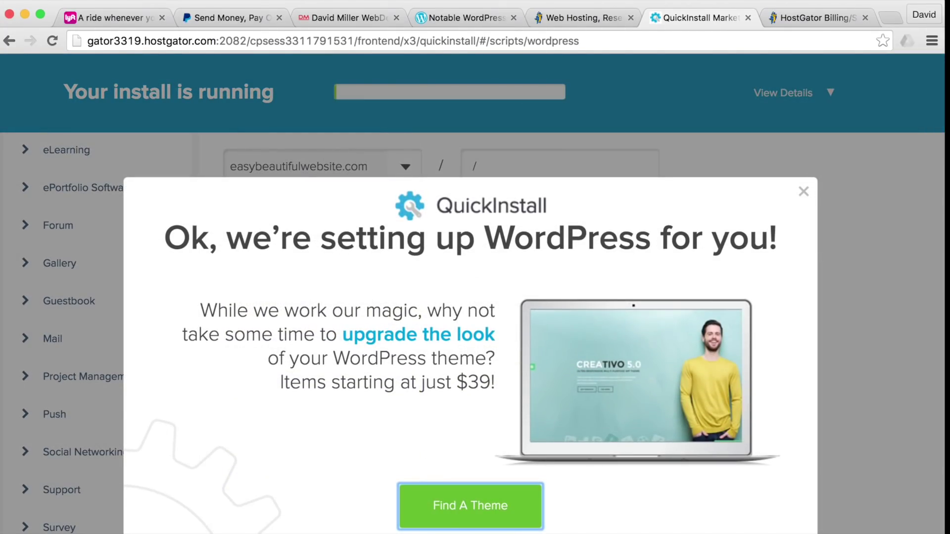
pyautogui.click(505, 504)
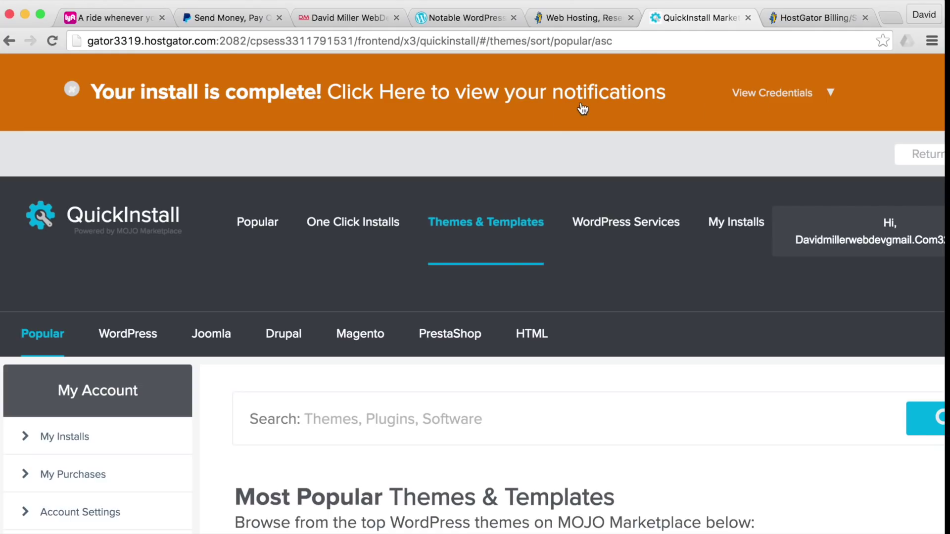
pyautogui.click(777, 97)
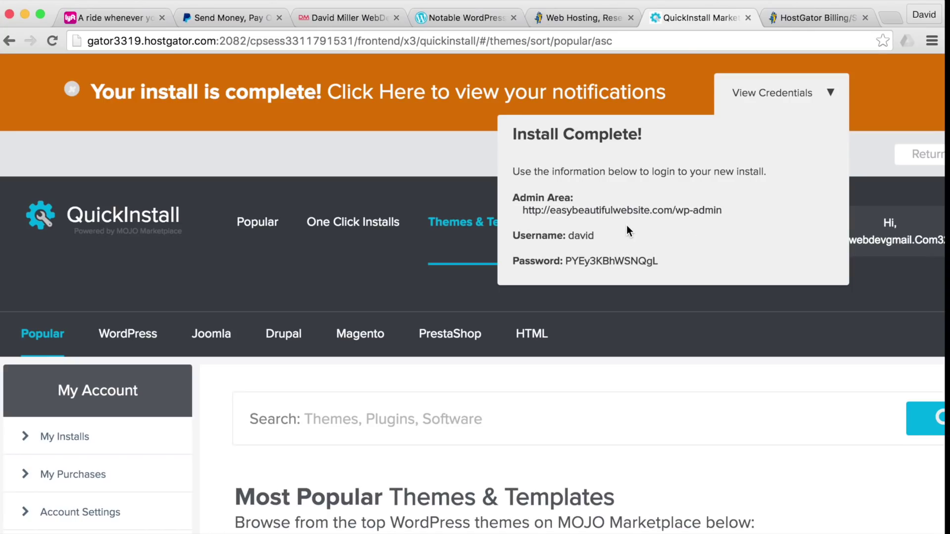
# - Select the generated admin password in the credentials panel for copying
pyautogui.moveTo(569, 237); pyautogui.dragTo(608, 239)
pyautogui.moveTo(567, 262); pyautogui.dragTo(672, 261)
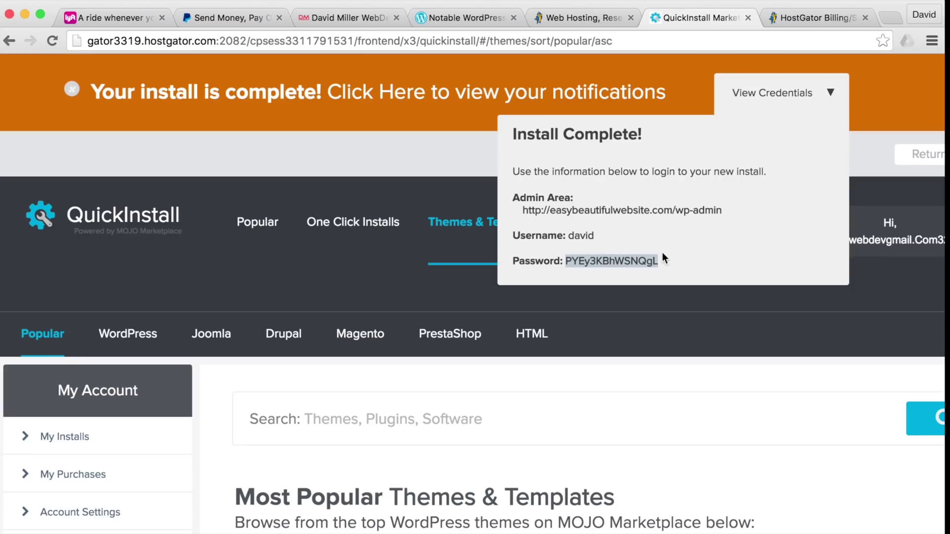
pyautogui.click(690, 236)
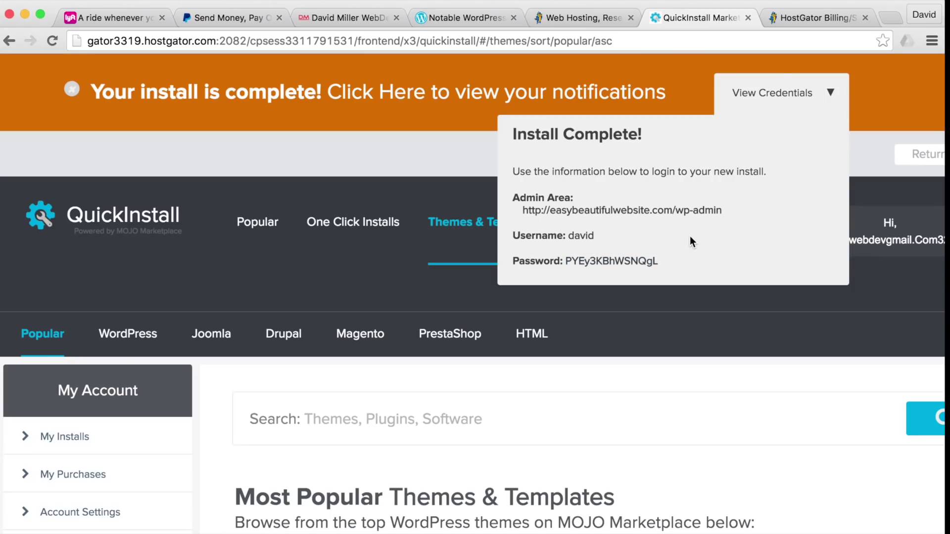
pyautogui.doubleClick(608, 262)
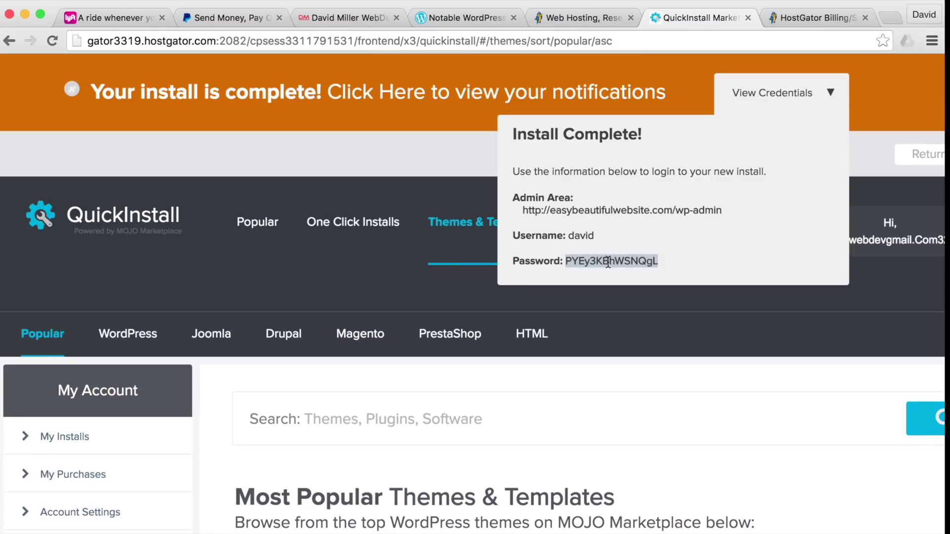
# - Log into the new site's wp-admin with the suggested username and the pasted admin password
pyautogui.click(599, 211)
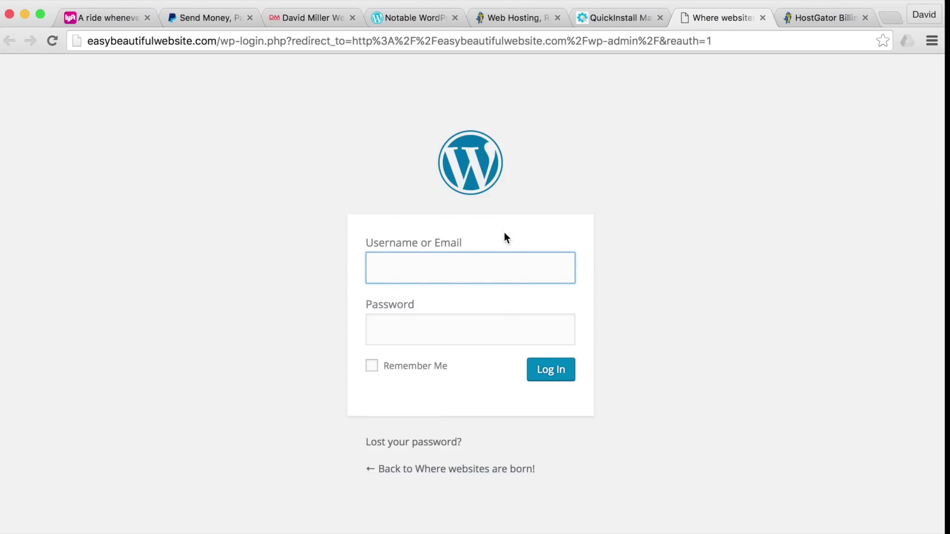
pyautogui.write('d')
pyautogui.click(409, 308)
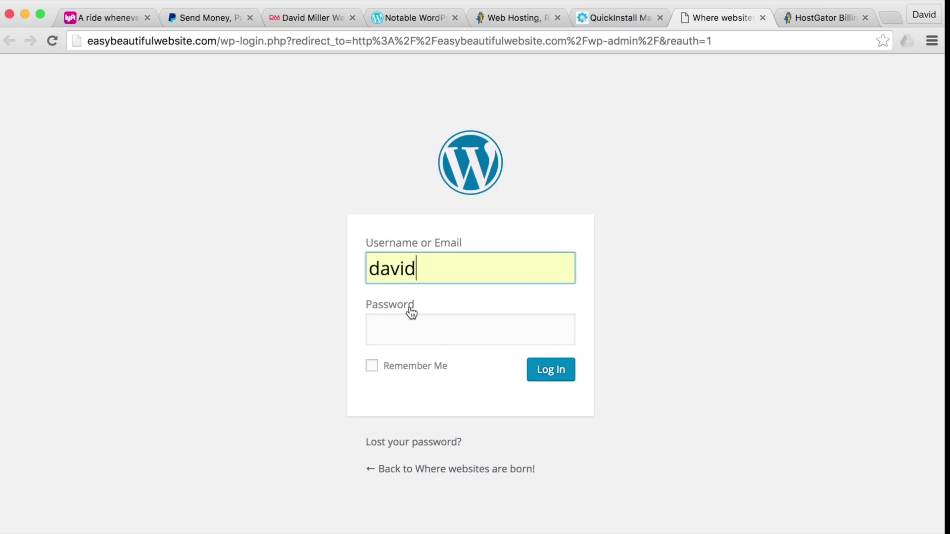
pyautogui.click(392, 325)
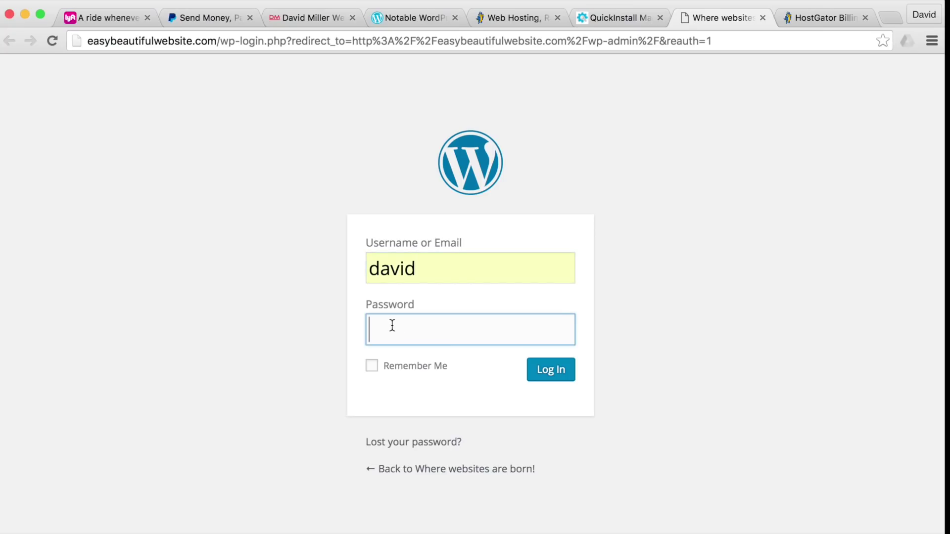
pyautogui.press('super+v')
pyautogui.click(547, 375)
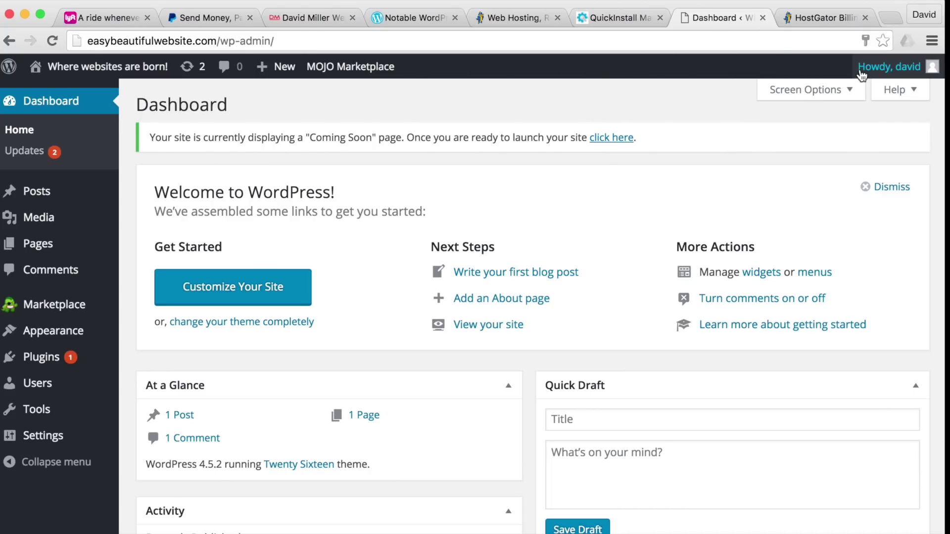
# - Go to the admin's Profile page from the Howdy menu in the admin bar
pyautogui.moveTo(863, 71)
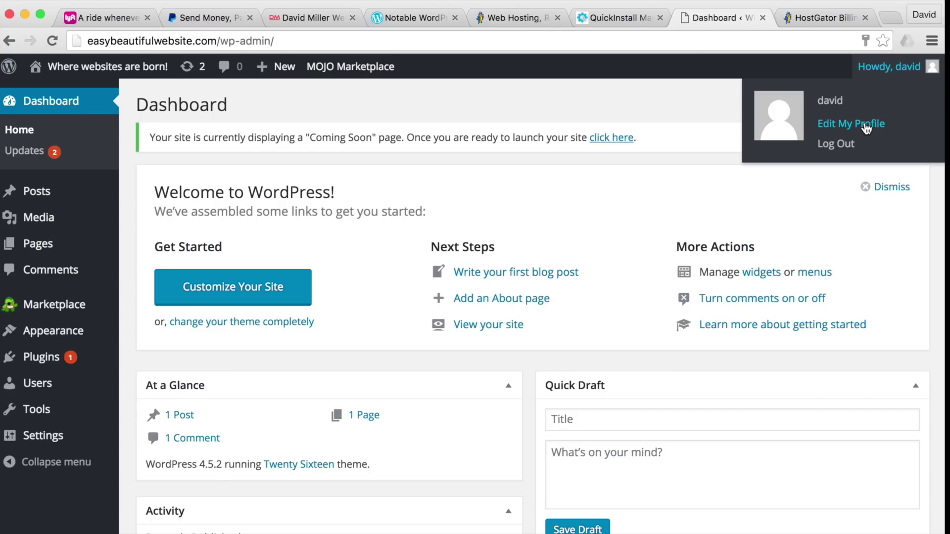
pyautogui.moveTo(38, 385)
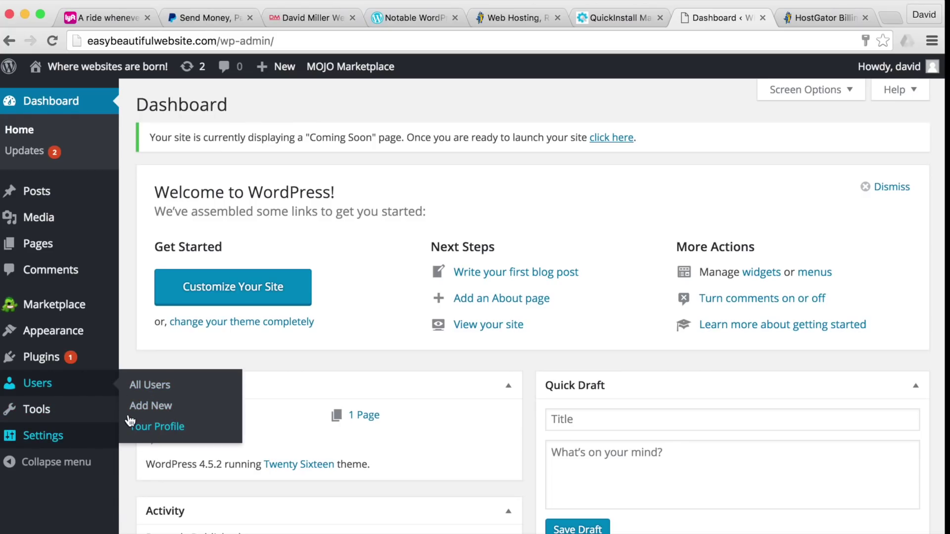
pyautogui.click(526, 214)
pyautogui.click(895, 67)
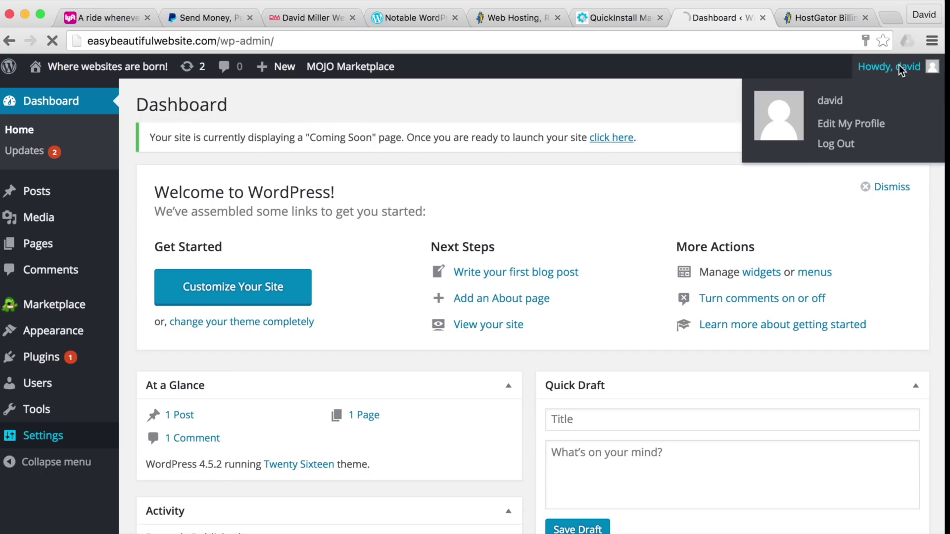
pyautogui.click(848, 125)
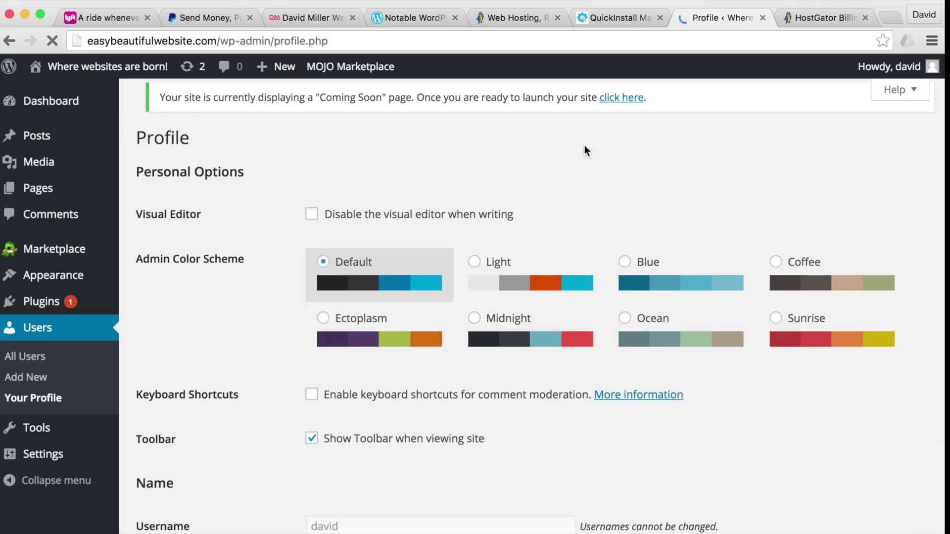
# - Generate a new password under Account Management and hide it from view
pyautogui.scroll(-10, 585, 150)
pyautogui.scroll(8, 585, 148)
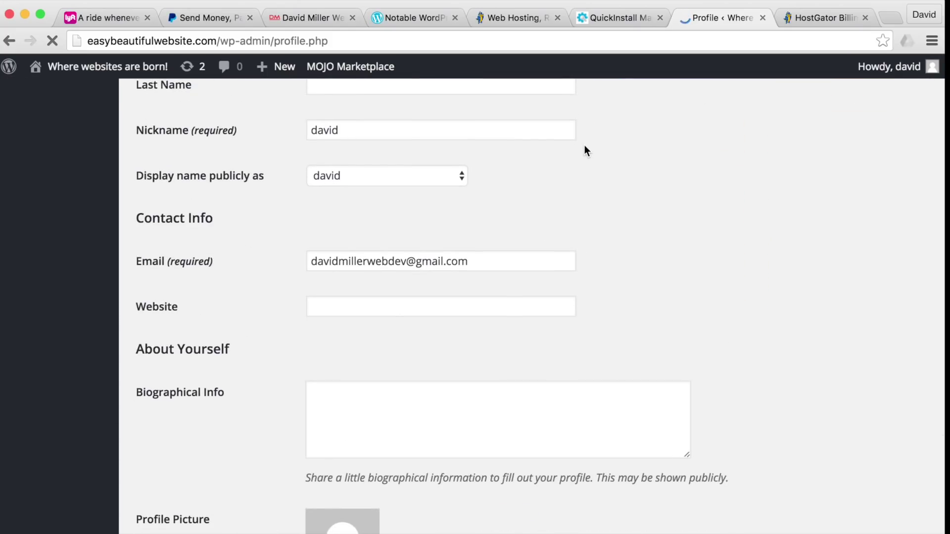
pyautogui.scroll(2, 589, 123)
pyautogui.scroll(2, 299, 144)
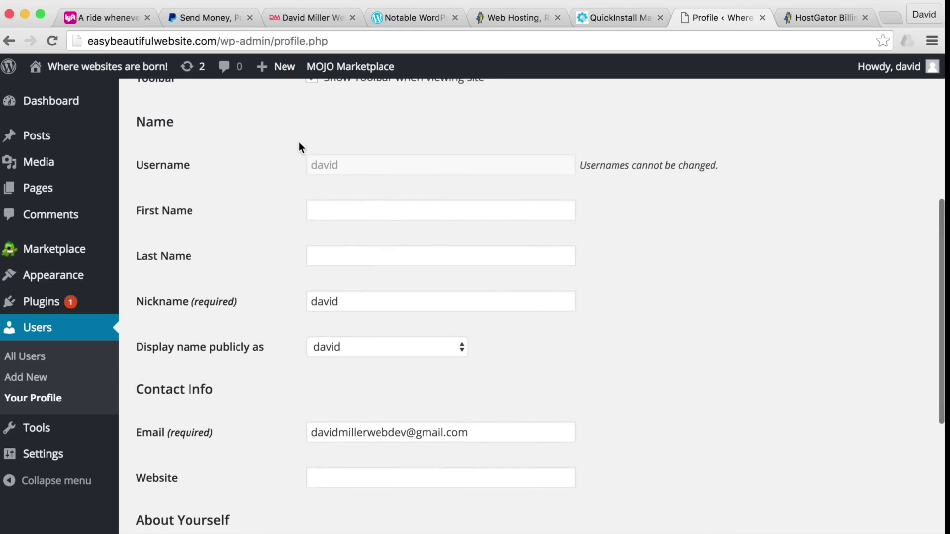
pyautogui.scroll(-4, 299, 144)
pyautogui.scroll(-6, 262, 312)
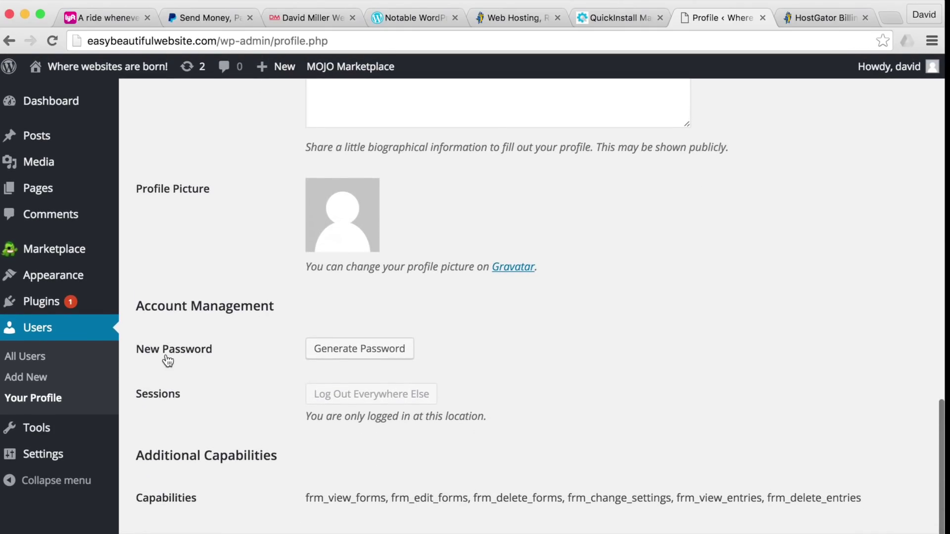
pyautogui.click(366, 347)
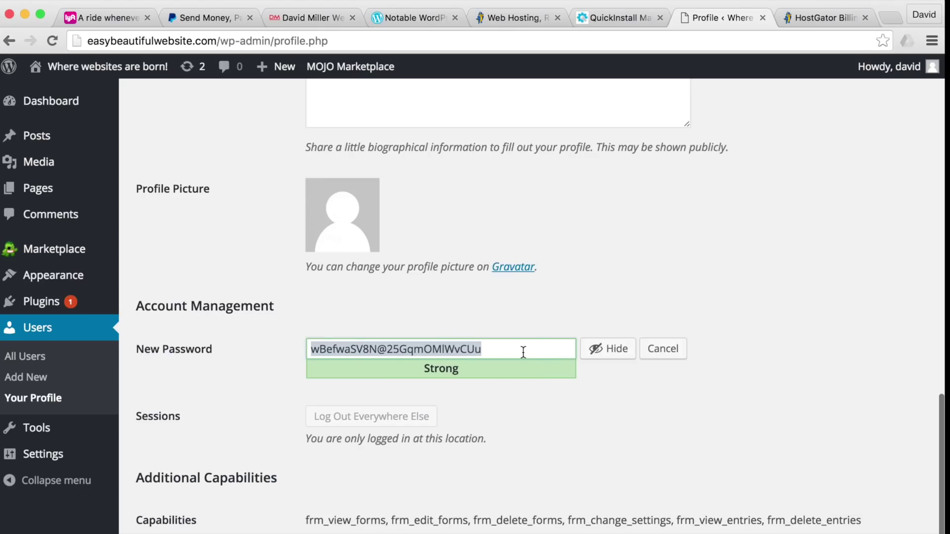
pyautogui.click(611, 352)
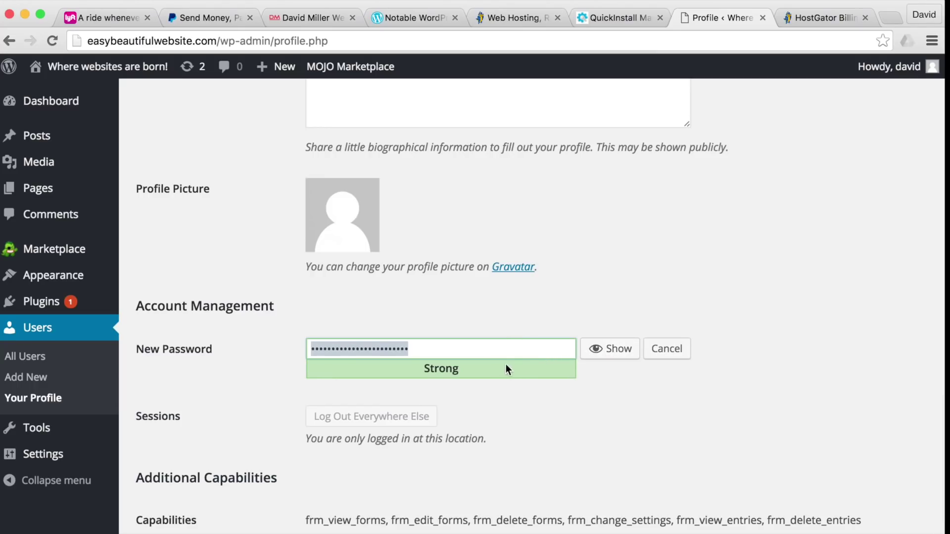
# - Replace it with your own weak password, confirm weak password use, and update the profile
pyautogui.write('•••••••')
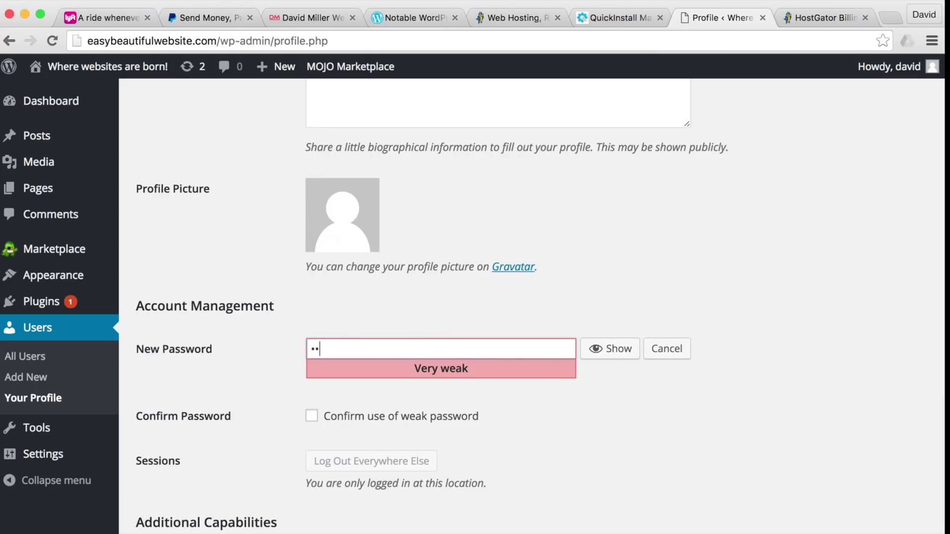
pyautogui.write('••••')
pyautogui.click(311, 416)
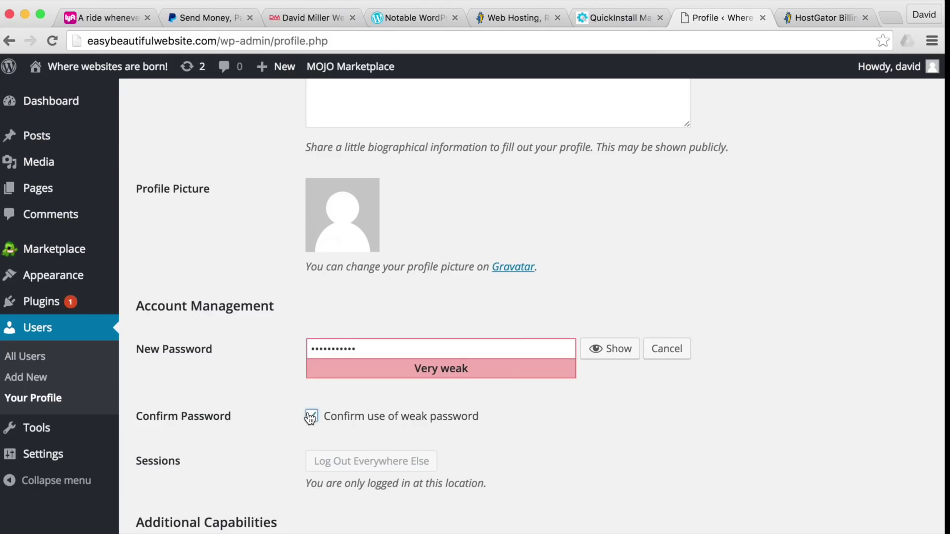
pyautogui.click(314, 420)
pyautogui.click(314, 420)
pyautogui.scroll(-3, 509, 418)
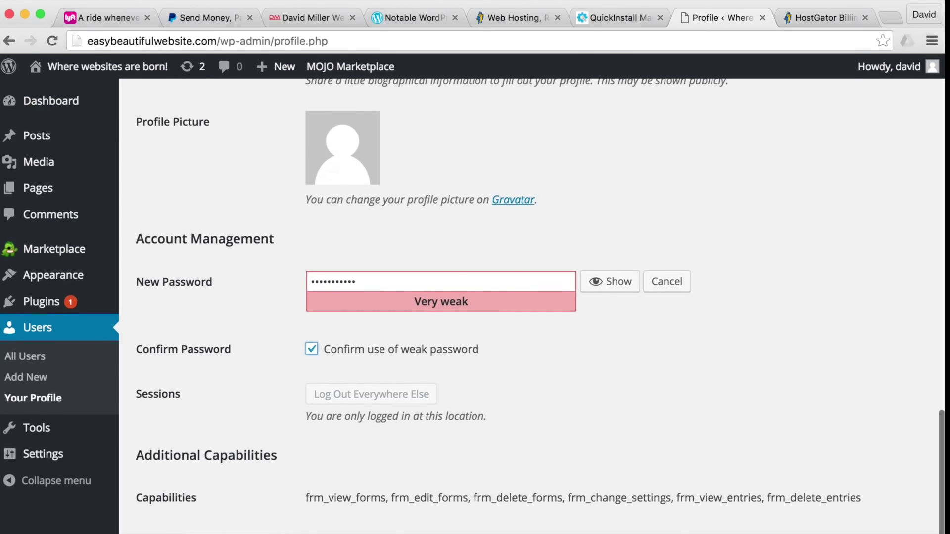
pyautogui.click(178, 533)
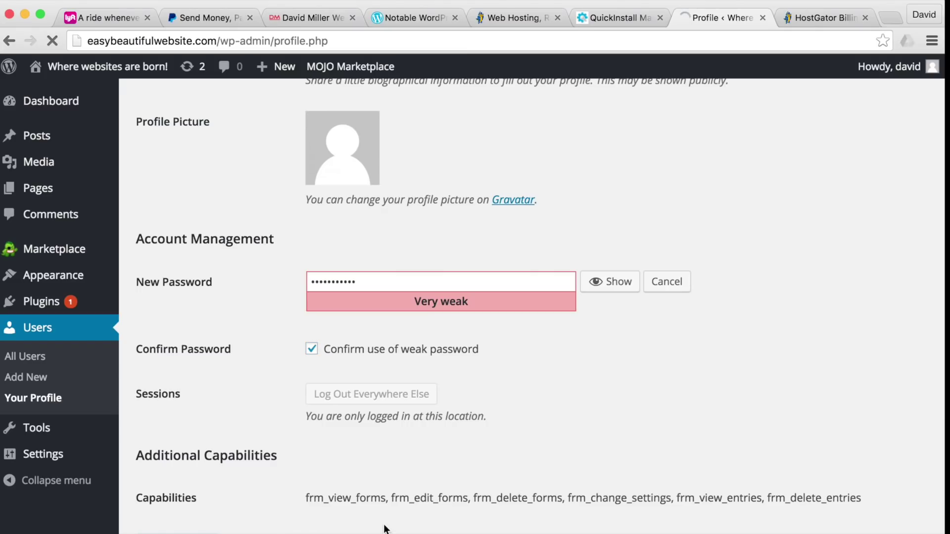
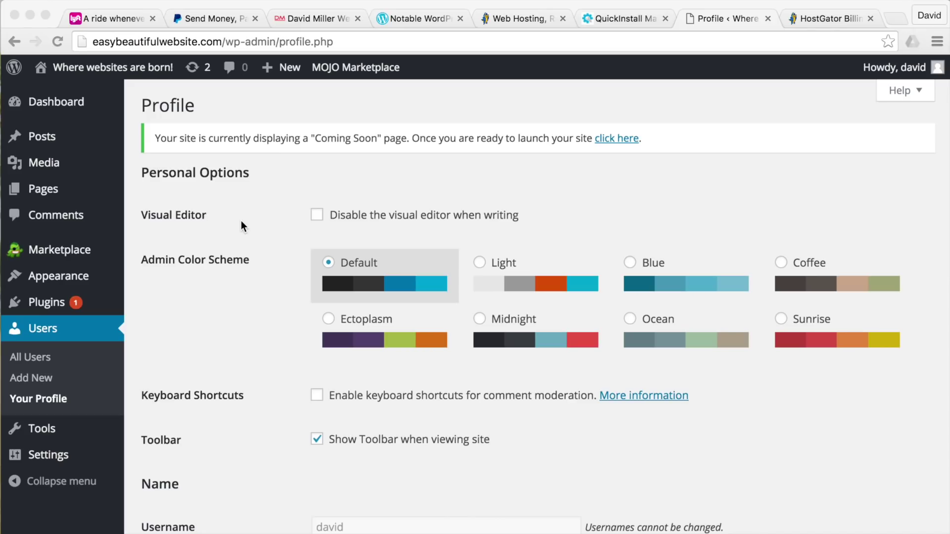
# - Return to the admin Dashboard, then open the live site homepage through Visit Site
pyautogui.click(50, 104)
pyautogui.click(49, 102)
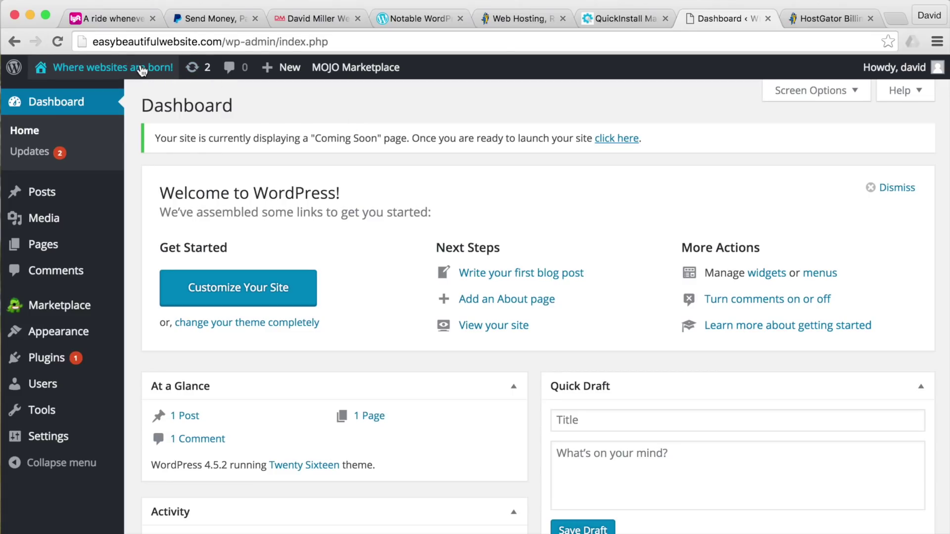
pyautogui.moveTo(124, 67)
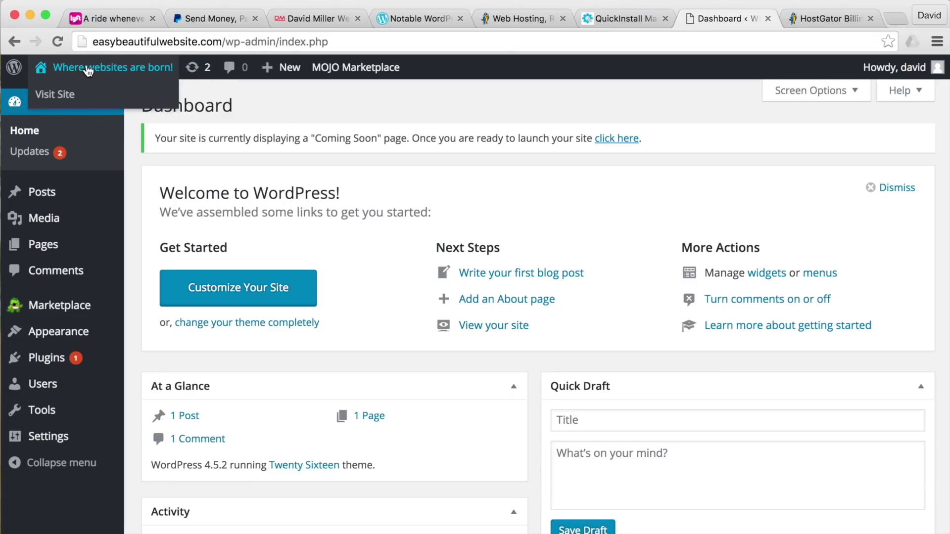
pyautogui.click(57, 98)
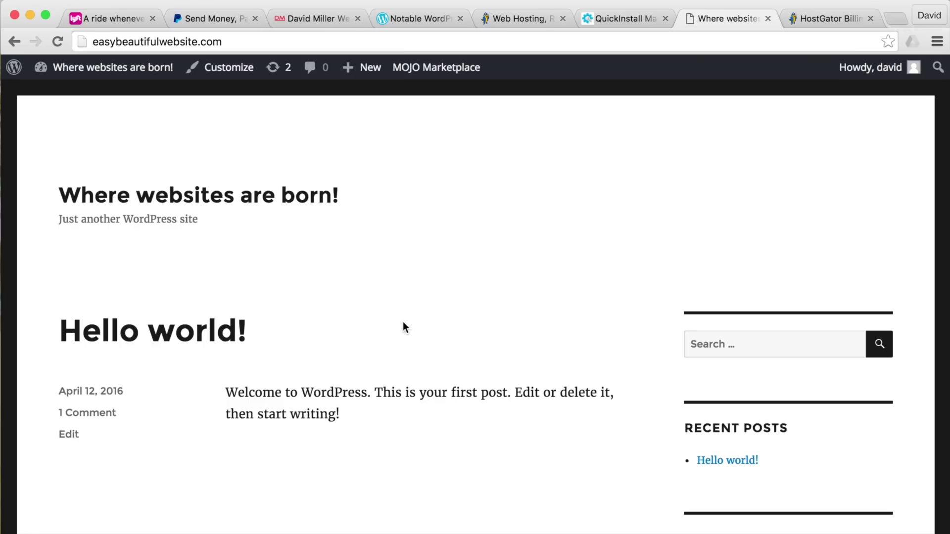
pyautogui.moveTo(99, 68)
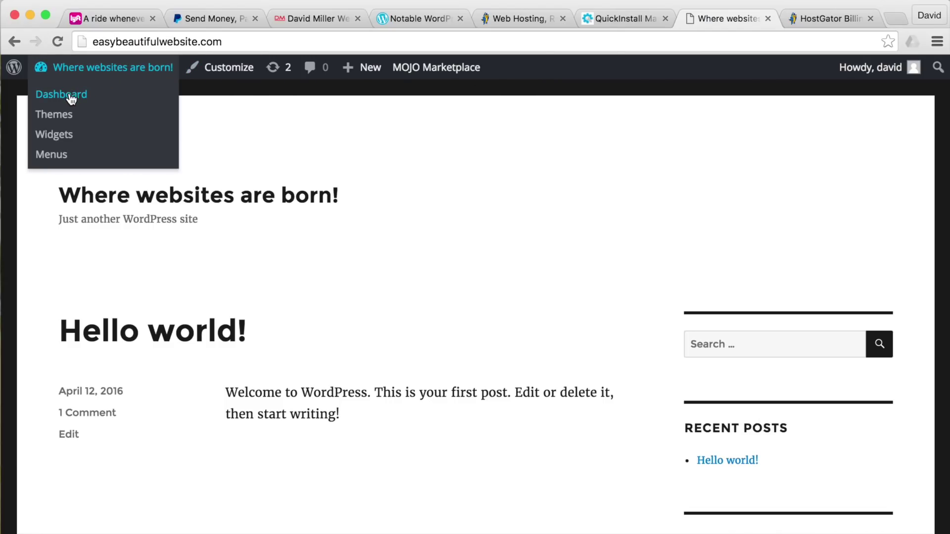
pyautogui.click(70, 97)
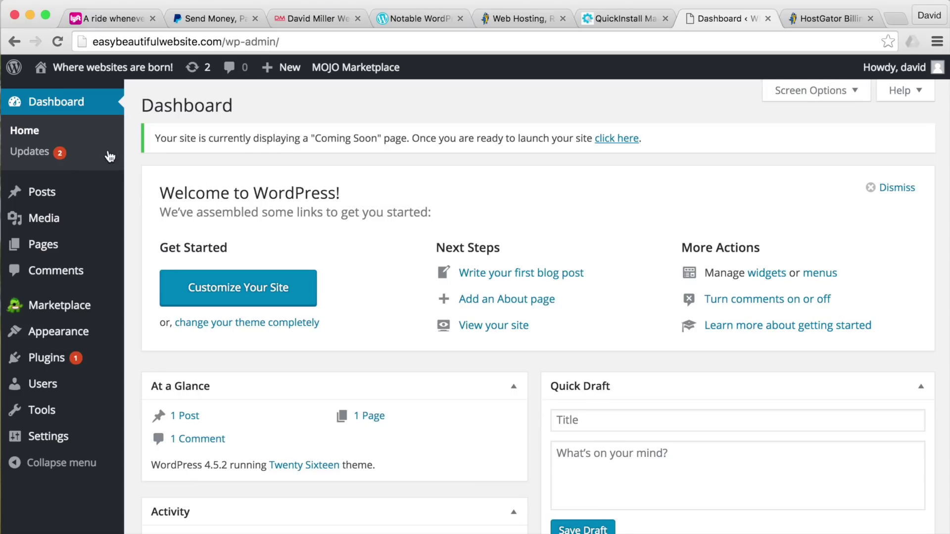
# - Confirm on the Updates page that WordPress 4.5.2 is current, then switch to the DM WebDev tab
pyautogui.click(30, 157)
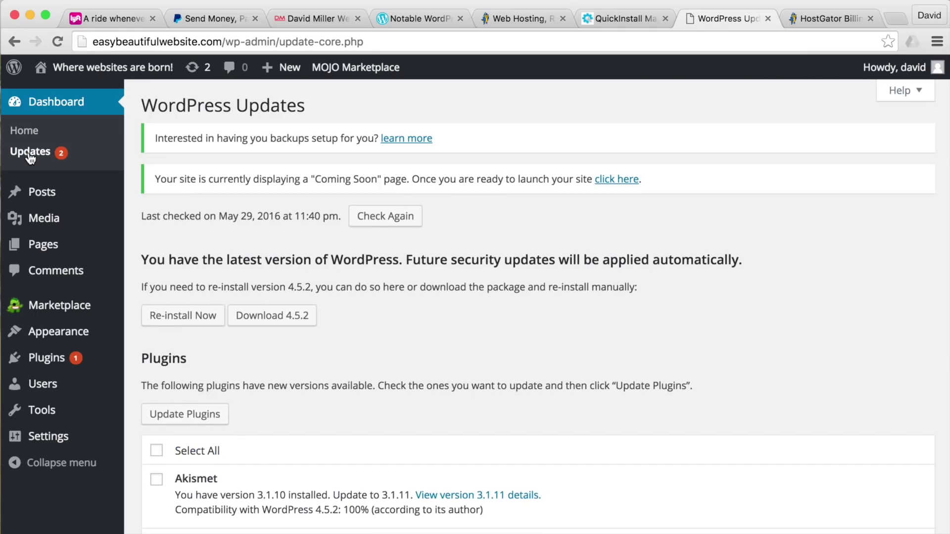
pyautogui.moveTo(143, 258); pyautogui.dragTo(408, 258)
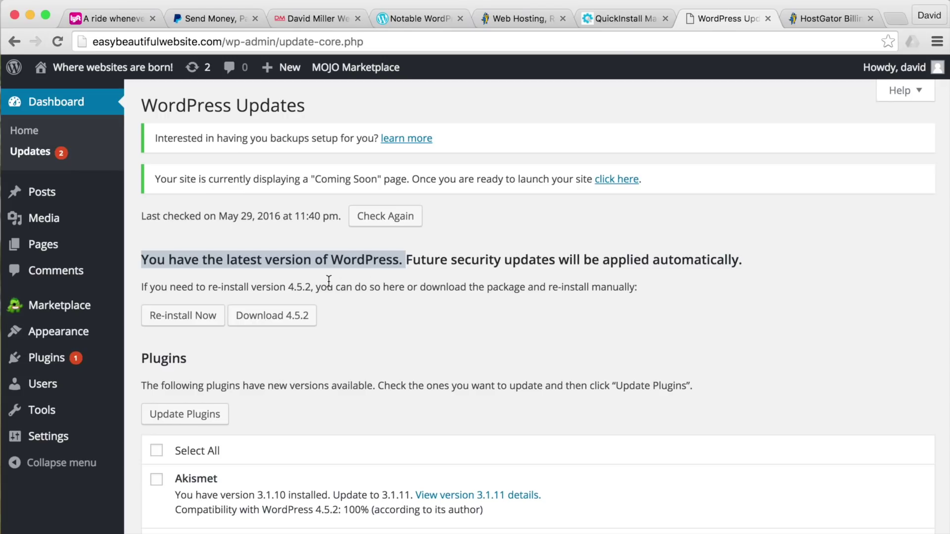
pyautogui.click(367, 297)
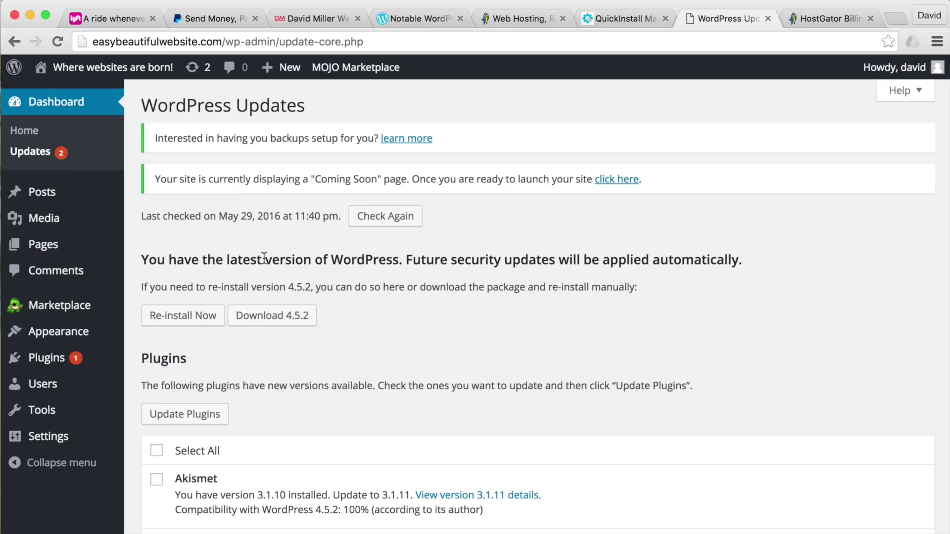
pyautogui.click(53, 104)
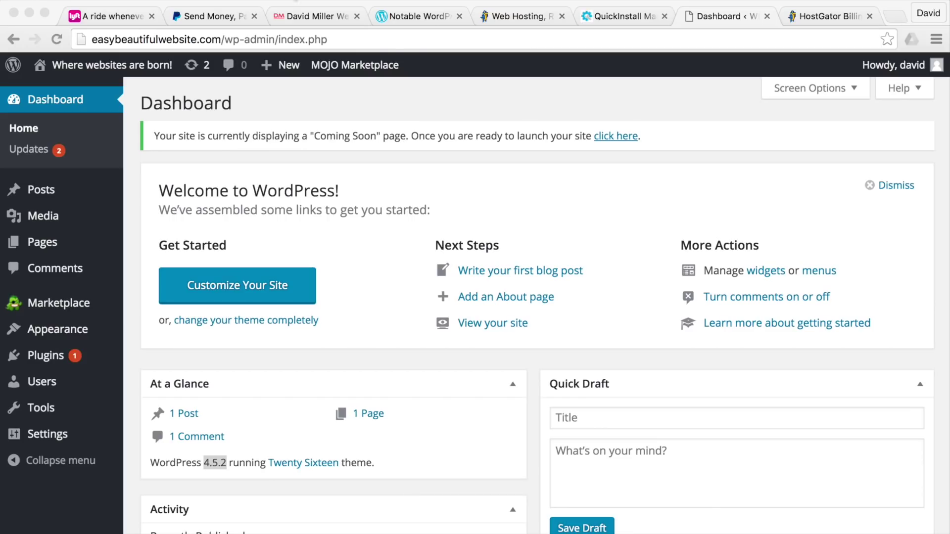
pyautogui.click(303, 18)
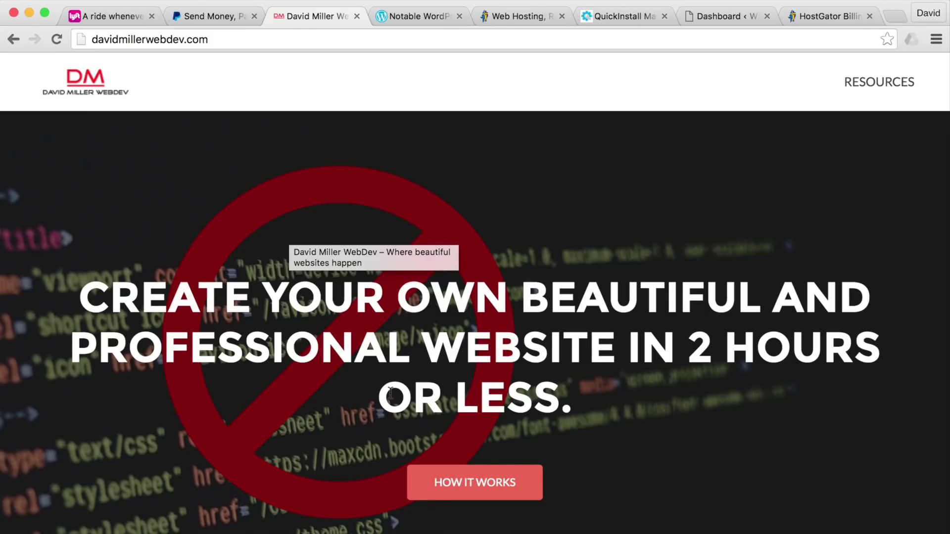
# - Browse DM WebDev's How It Works section and mobile layout, then return to the WordPress tab
pyautogui.click(478, 478)
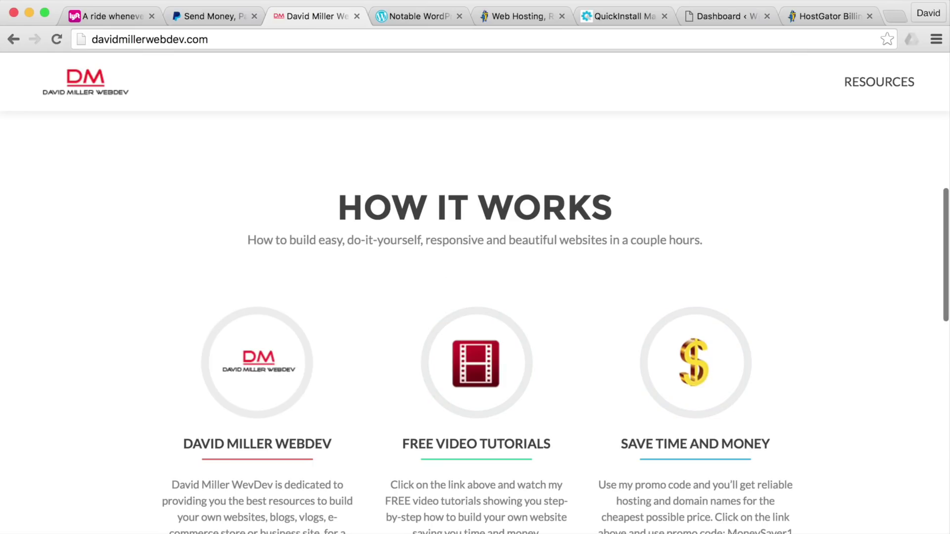
pyautogui.click(898, 532)
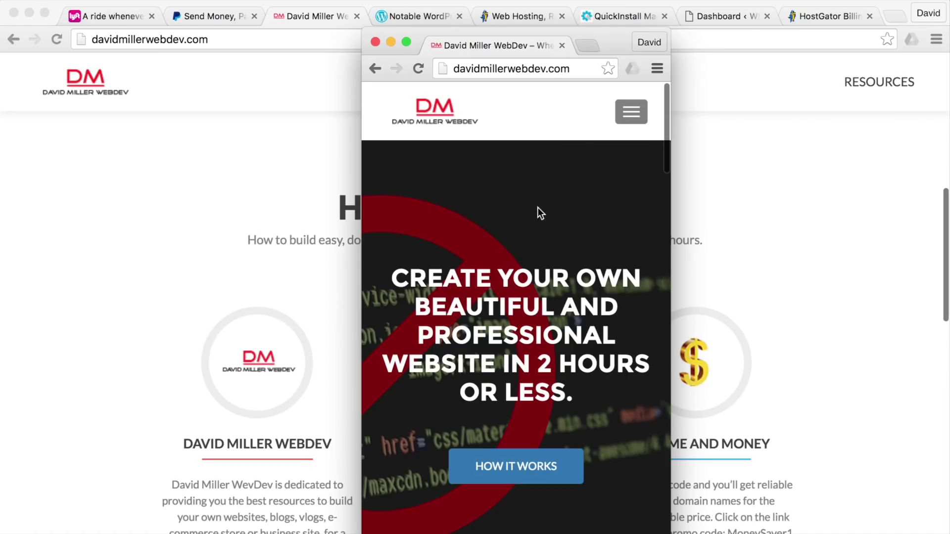
pyautogui.scroll(-10, 501, 301)
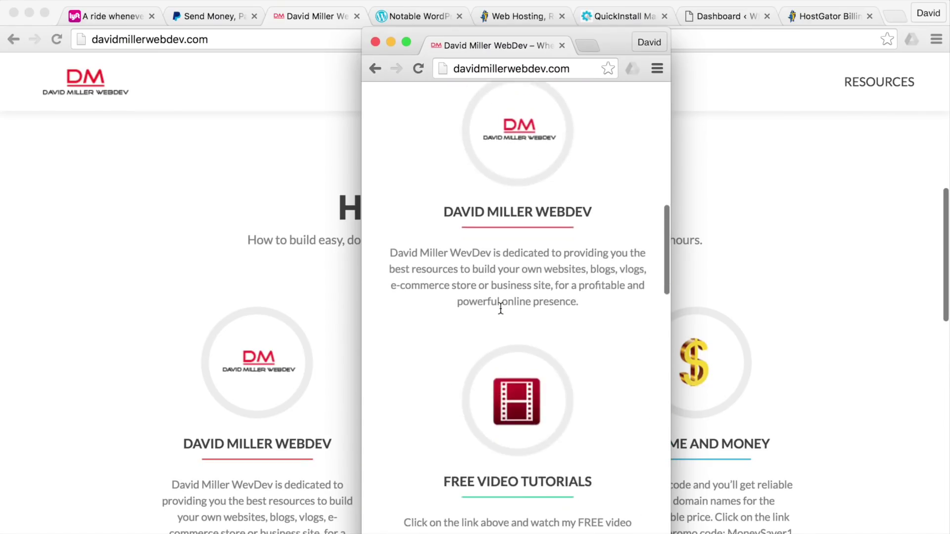
pyautogui.scroll(-10, 501, 308)
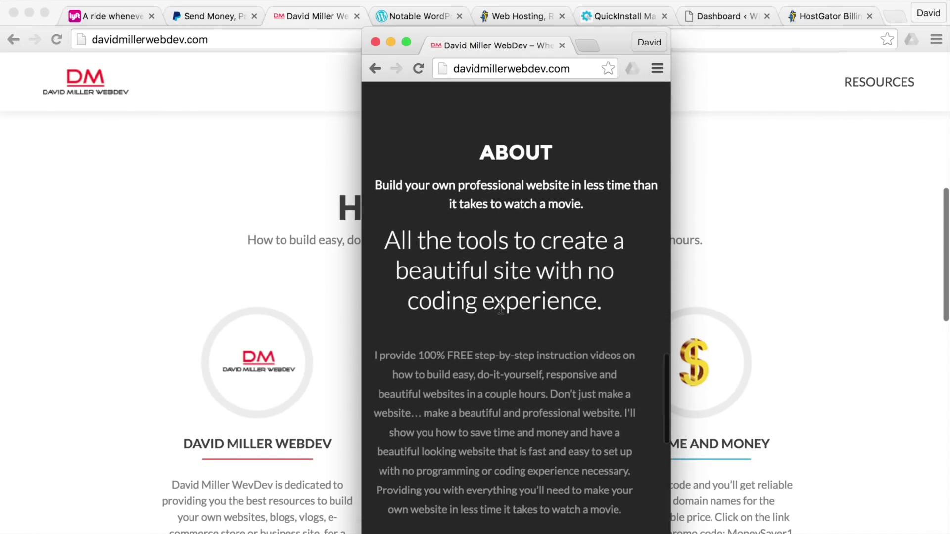
pyautogui.click(390, 41)
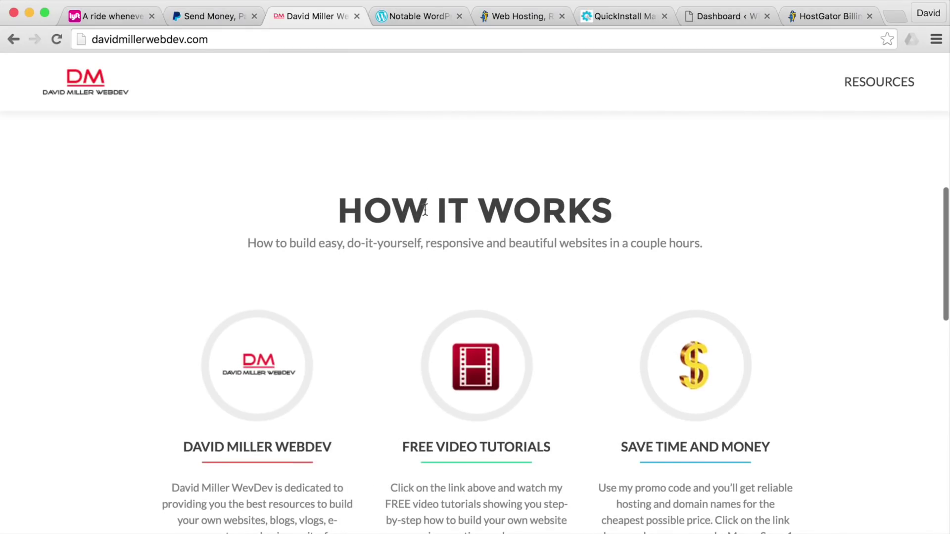
pyautogui.scroll(5, 423, 209)
pyautogui.scroll(7, 425, 210)
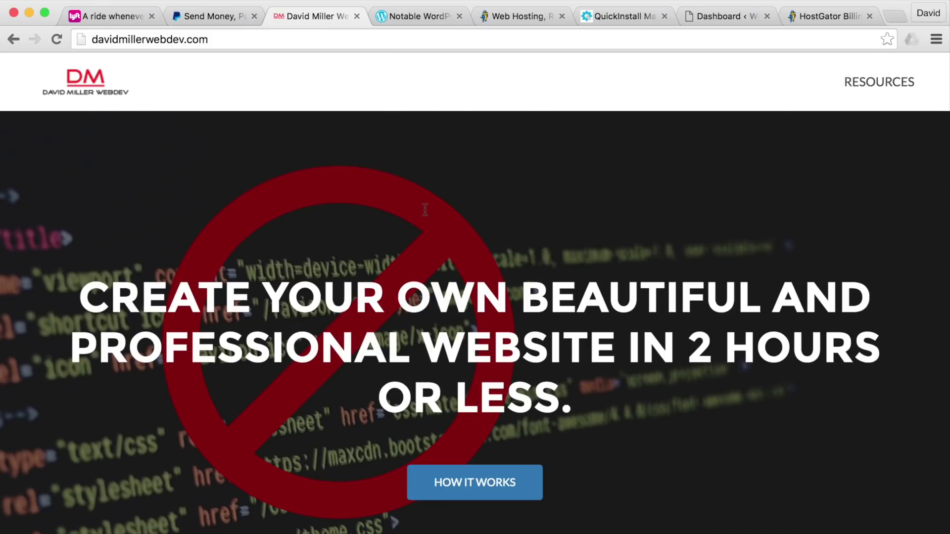
pyautogui.click(712, 18)
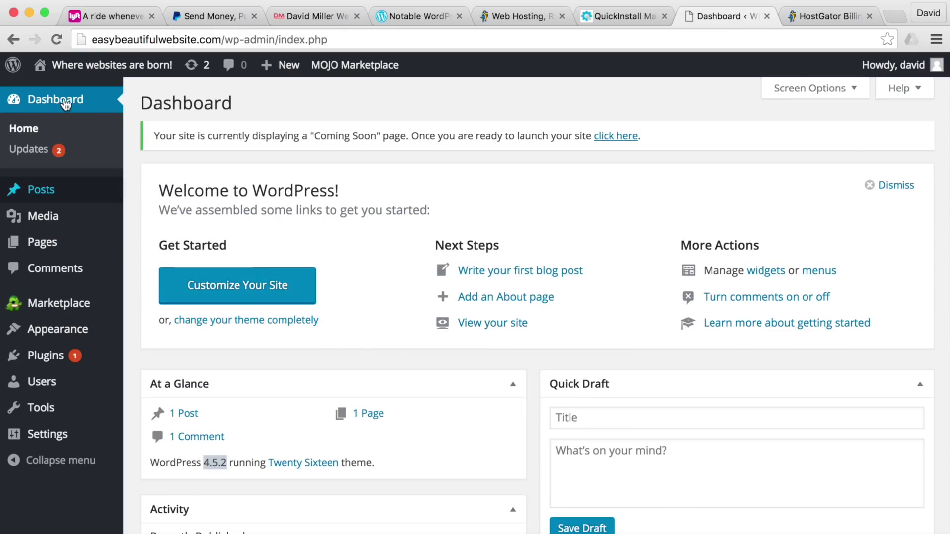
# - Search Add New Theme for 'Zerif Lite', install it and activate it
pyautogui.click(257, 324)
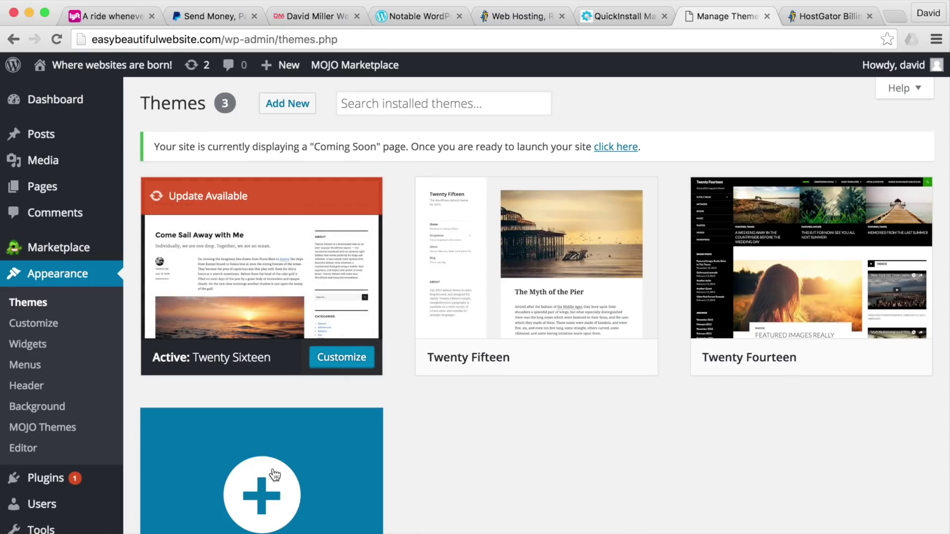
pyautogui.click(265, 501)
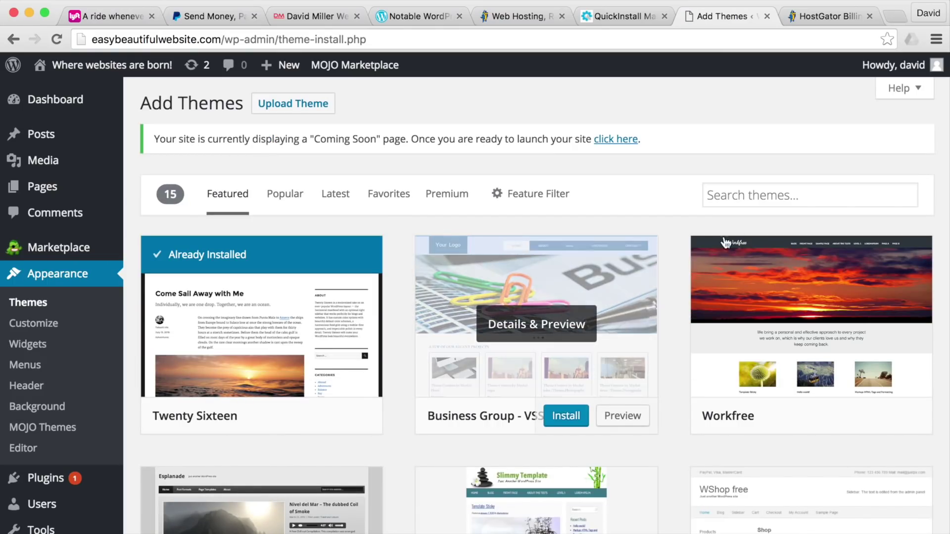
pyautogui.click(729, 198)
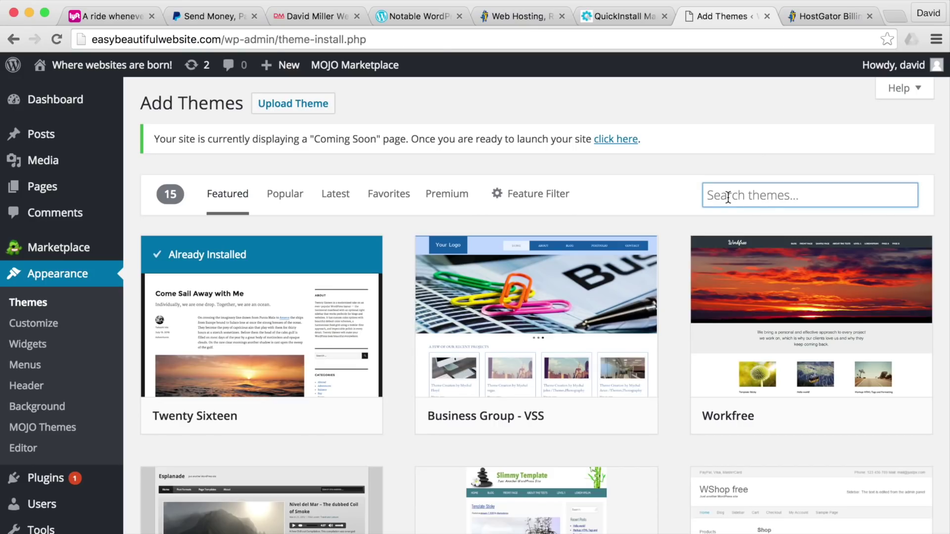
pyautogui.write('Ze')
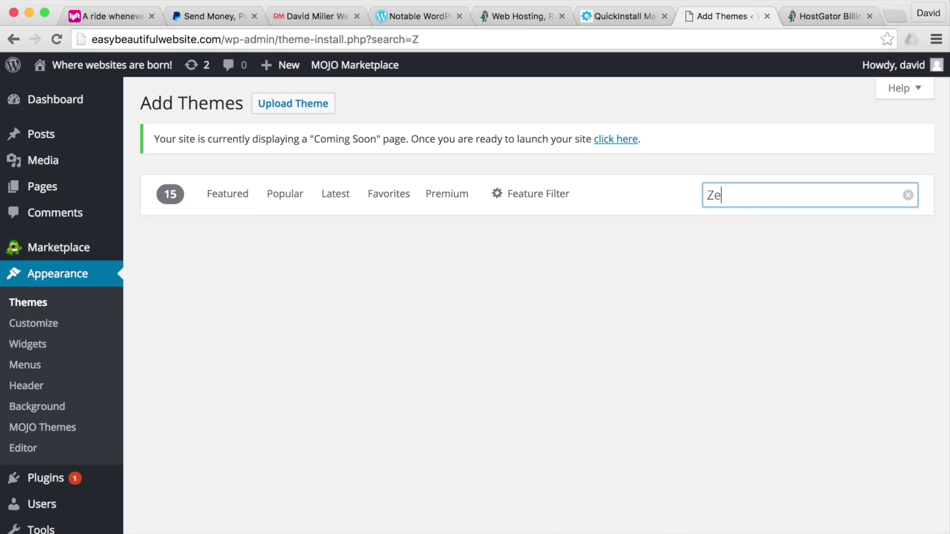
pyautogui.write('rif')
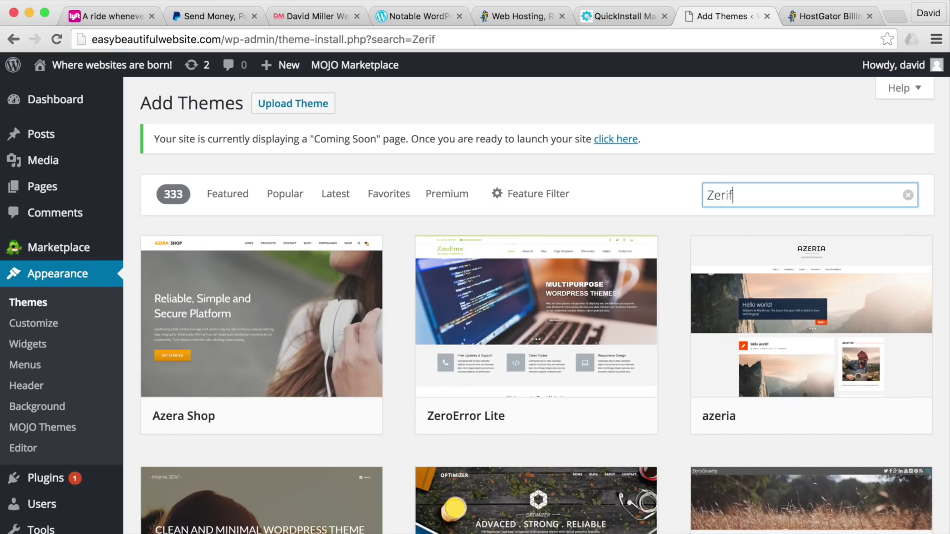
pyautogui.write(' Lite')
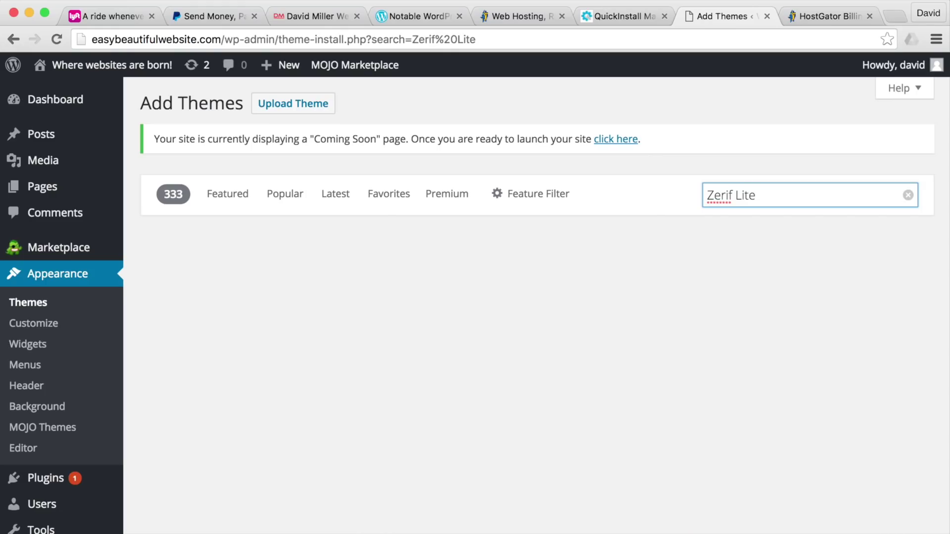
pyautogui.moveTo(254, 278)
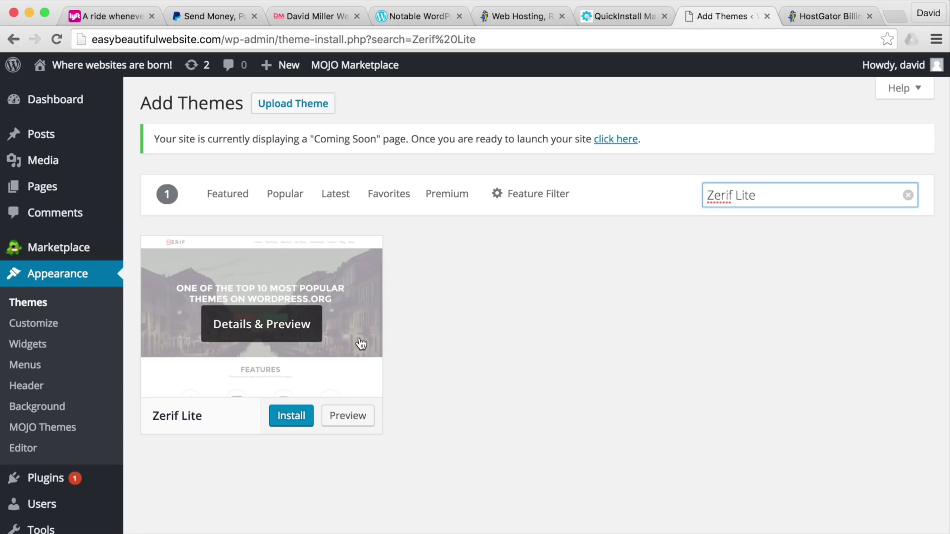
pyautogui.click(288, 418)
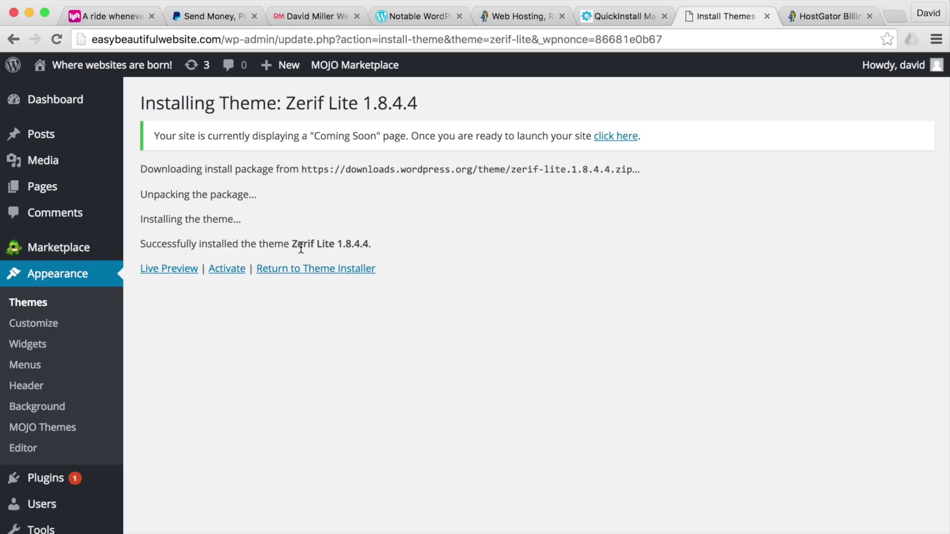
pyautogui.click(227, 271)
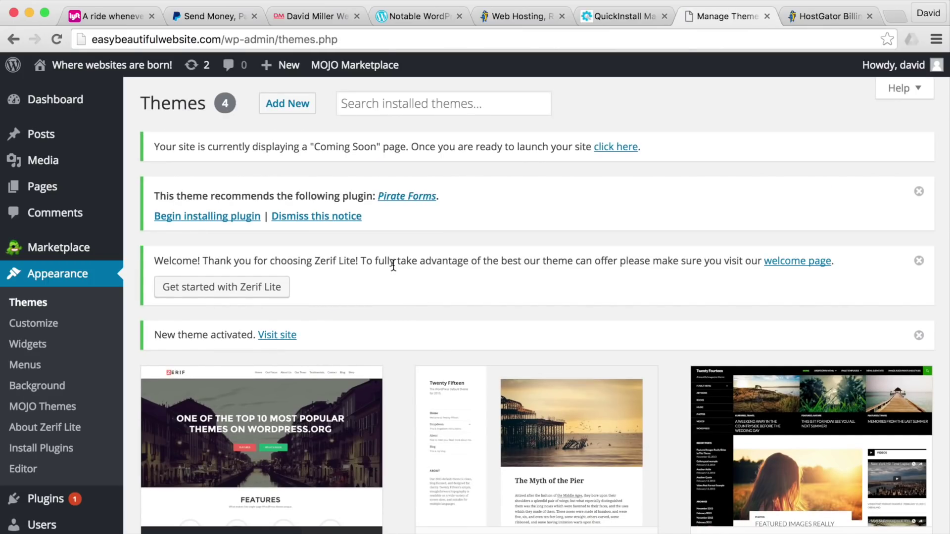
# - Scroll through the Themes page, then go back to the Dashboard showing 4.5.2 with Zerif Lite
pyautogui.moveTo(252, 484)
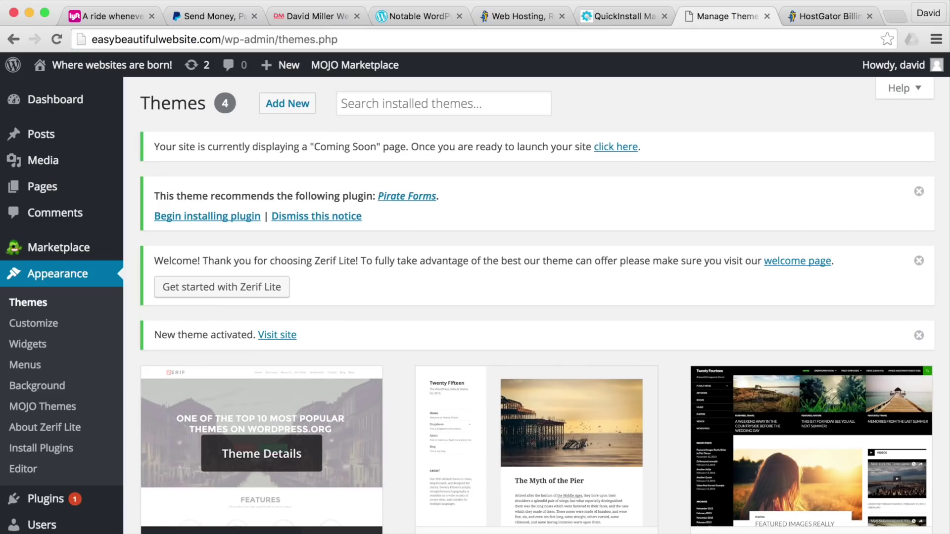
pyautogui.scroll(-1, 391, 386)
pyautogui.scroll(1, 390, 386)
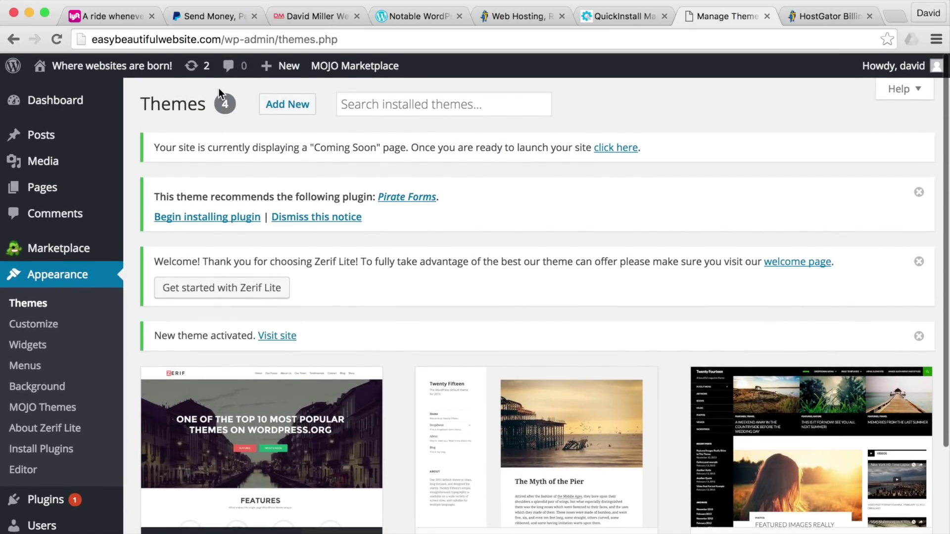
pyautogui.scroll(-3, 365, 294)
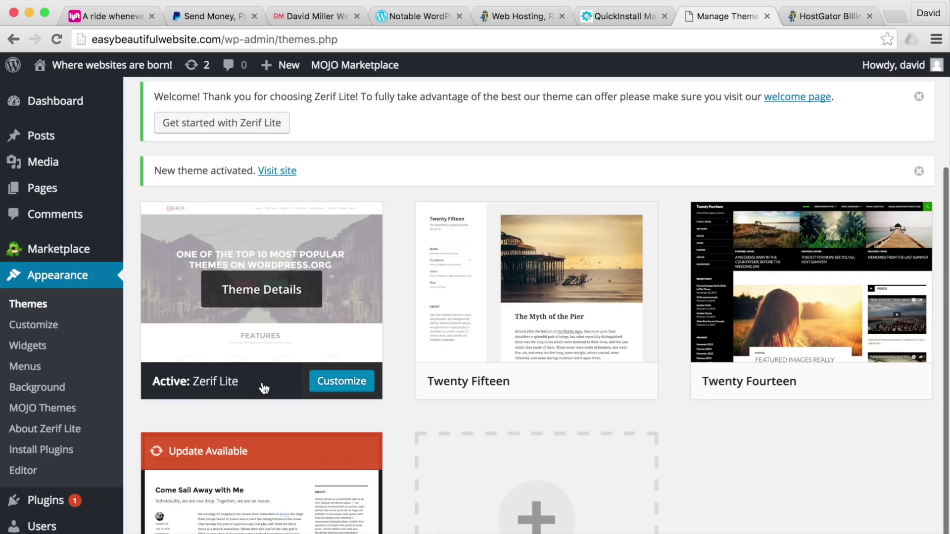
pyautogui.scroll(5, 264, 389)
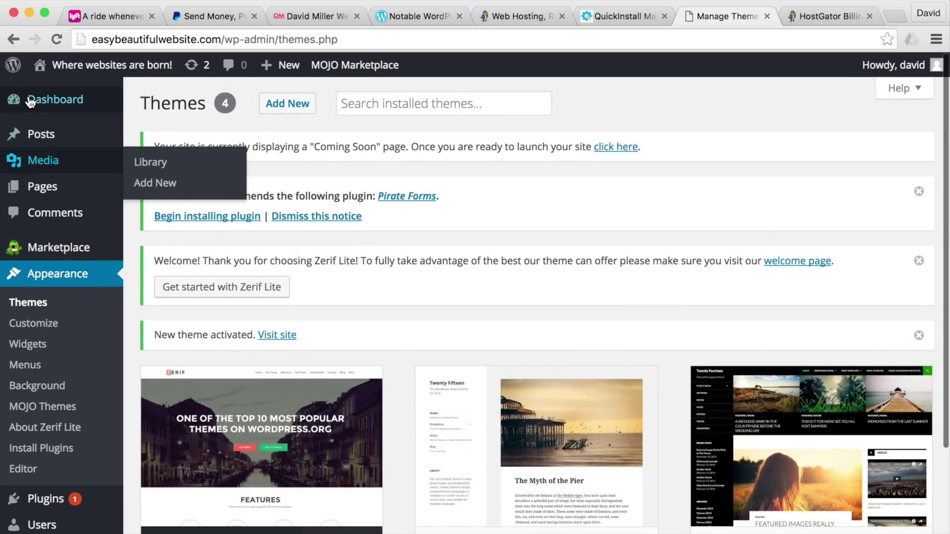
pyautogui.click(50, 101)
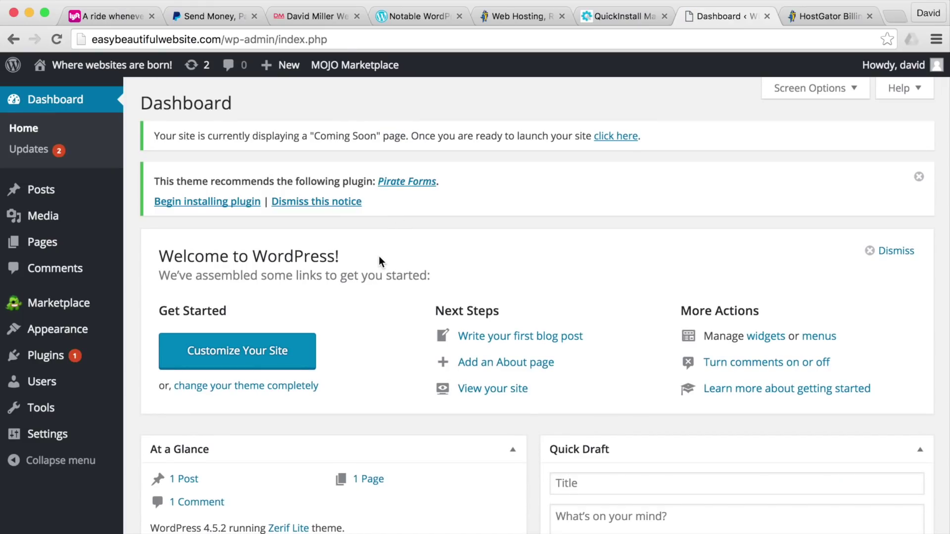
pyautogui.moveTo(79, 67)
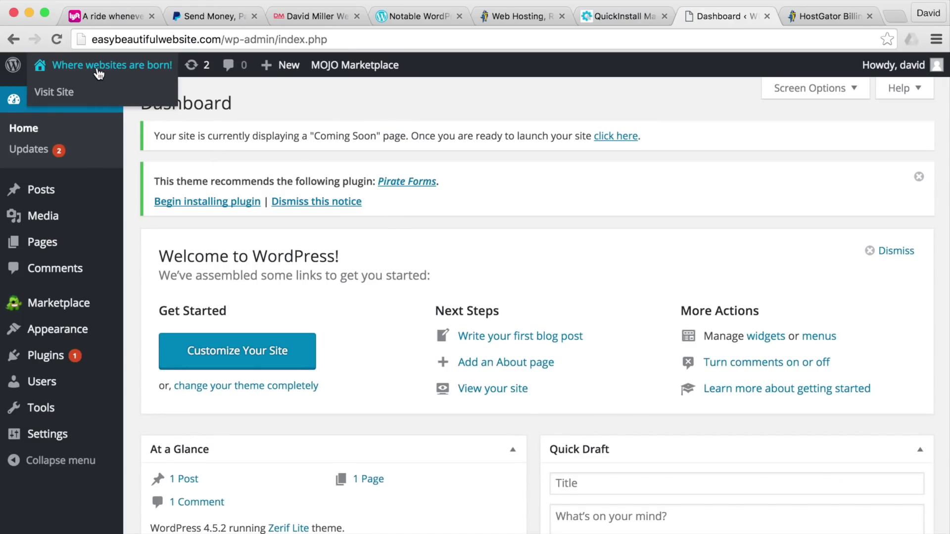
pyautogui.click(57, 94)
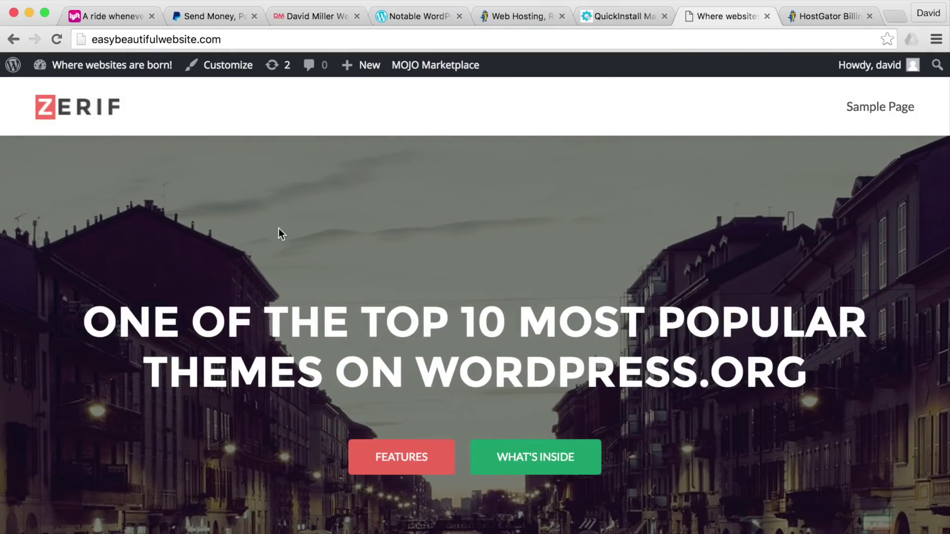
pyautogui.scroll(-10, 246, 263)
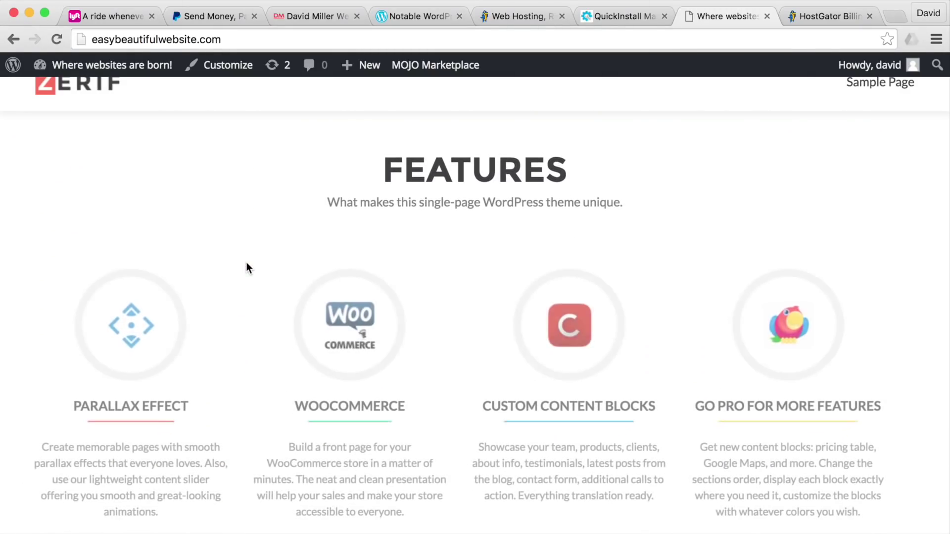
pyautogui.scroll(-10, 247, 262)
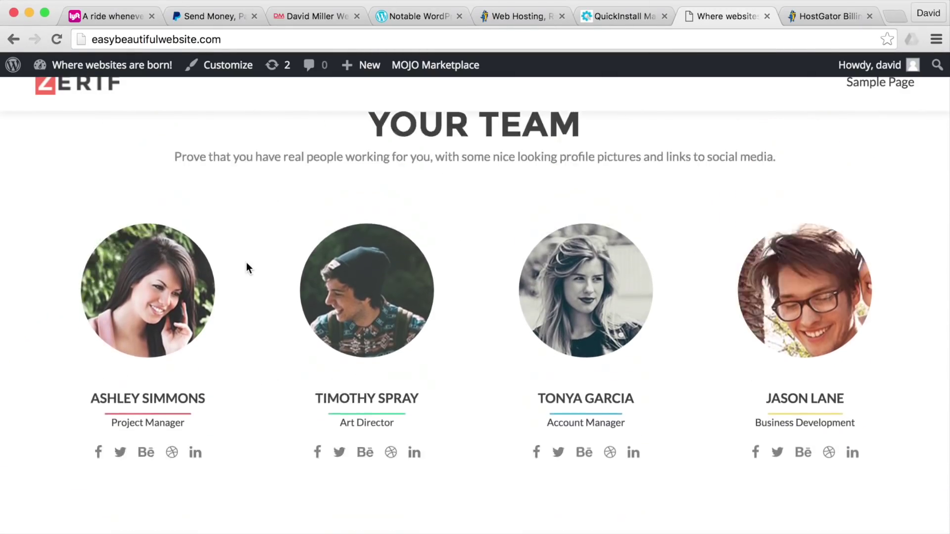
pyautogui.click(86, 108)
pyautogui.moveTo(70, 71)
pyautogui.click(66, 94)
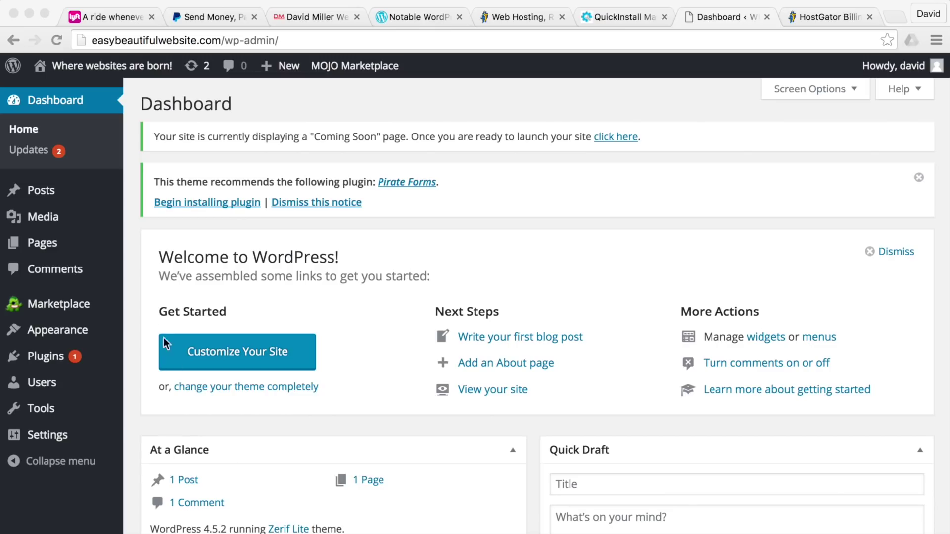
# - In Installed Plugins, tick Hello Dolly, Jetpack and MOJO Marketplace and choose the Delete bulk action
pyautogui.click(40, 356)
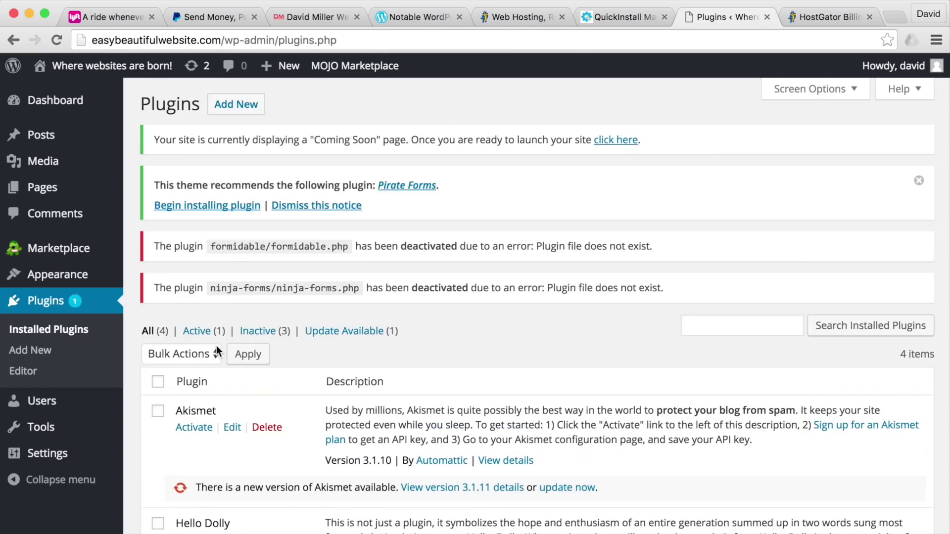
pyautogui.scroll(-5, 372, 302)
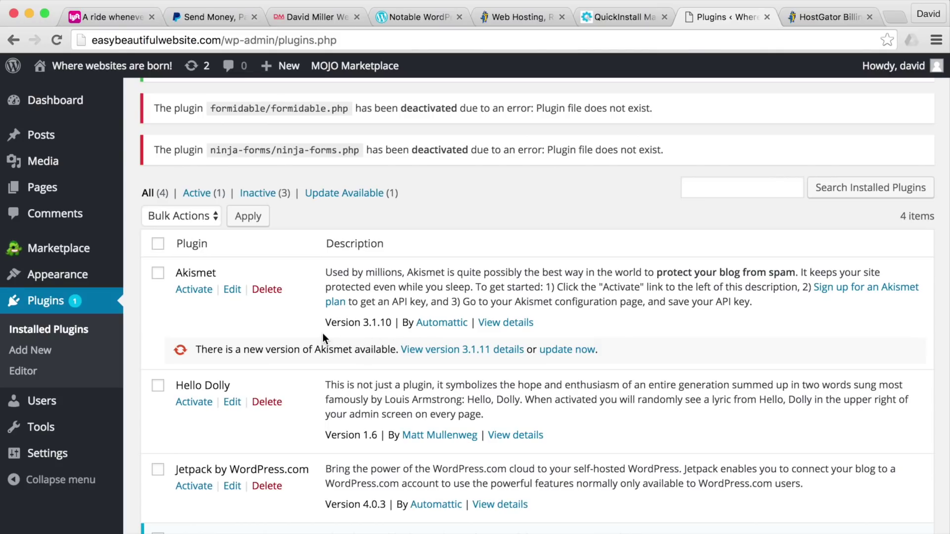
pyautogui.scroll(-2, 323, 334)
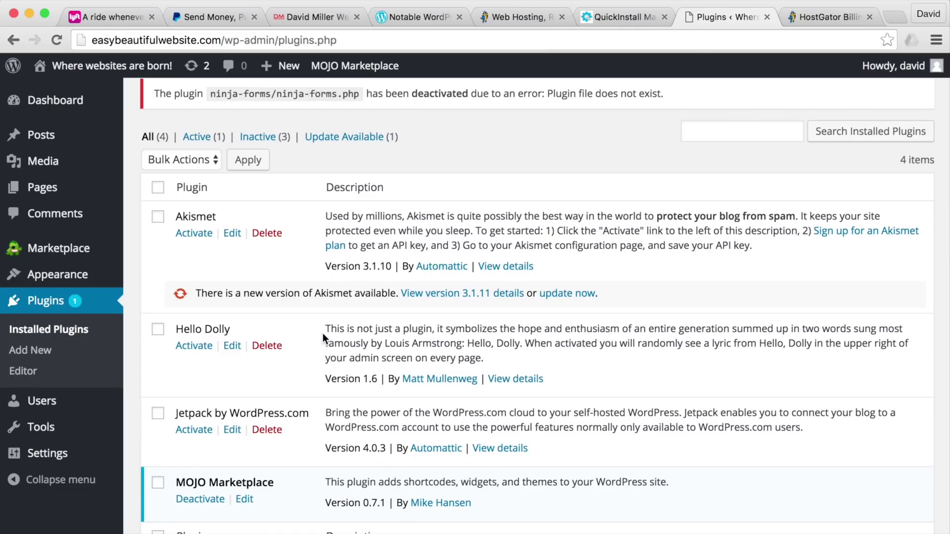
pyautogui.scroll(-1, 322, 333)
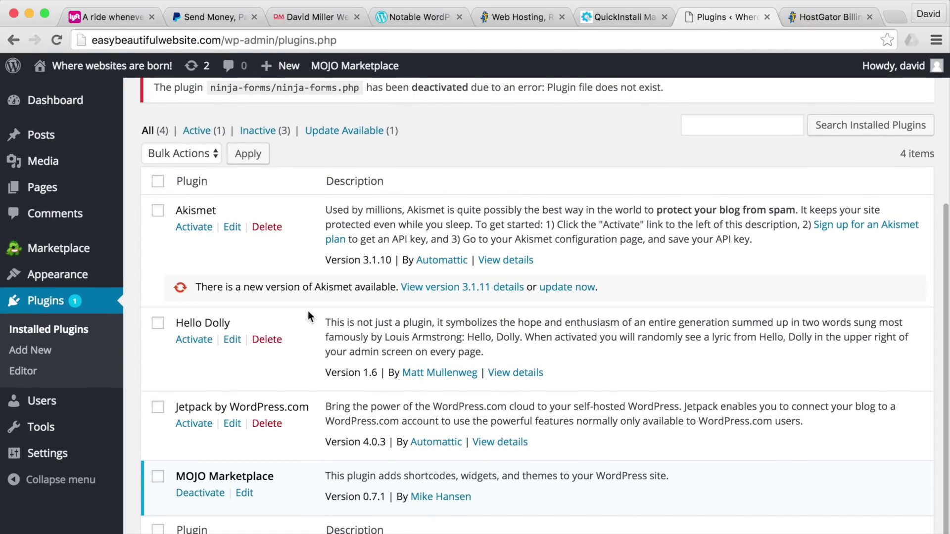
pyautogui.click(159, 326)
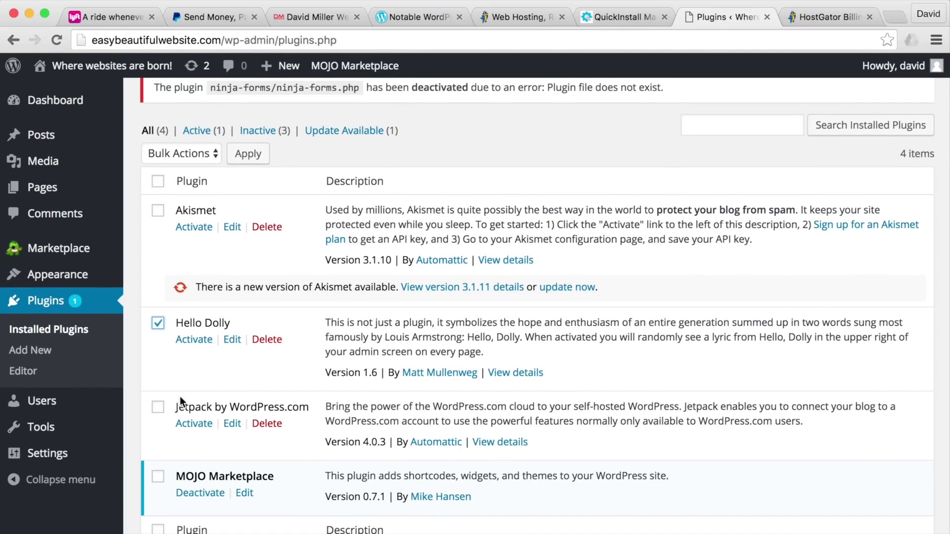
pyautogui.click(161, 412)
pyautogui.click(162, 478)
pyautogui.click(210, 155)
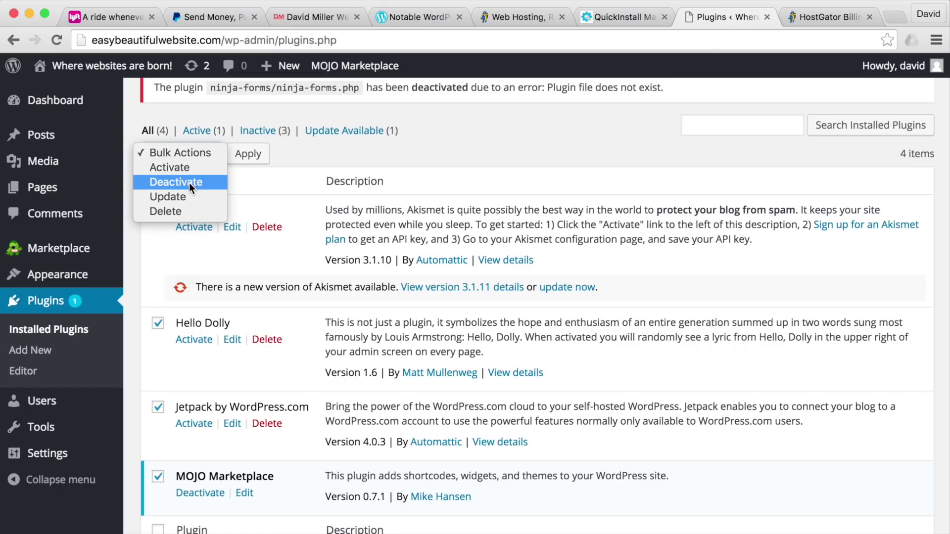
pyautogui.click(180, 213)
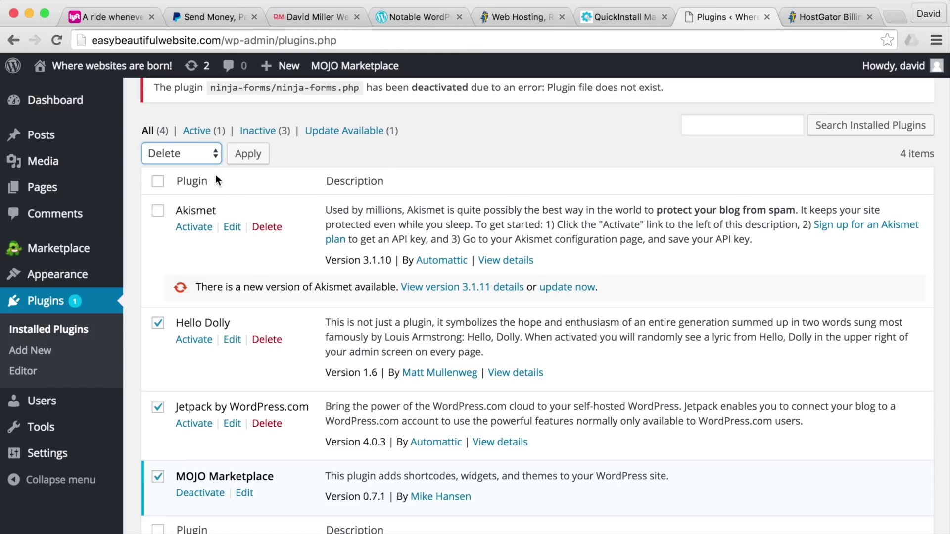
# - Apply the bulk deletion, confirm removing the plugins' files and data, and return to the Dashboard
pyautogui.click(252, 156)
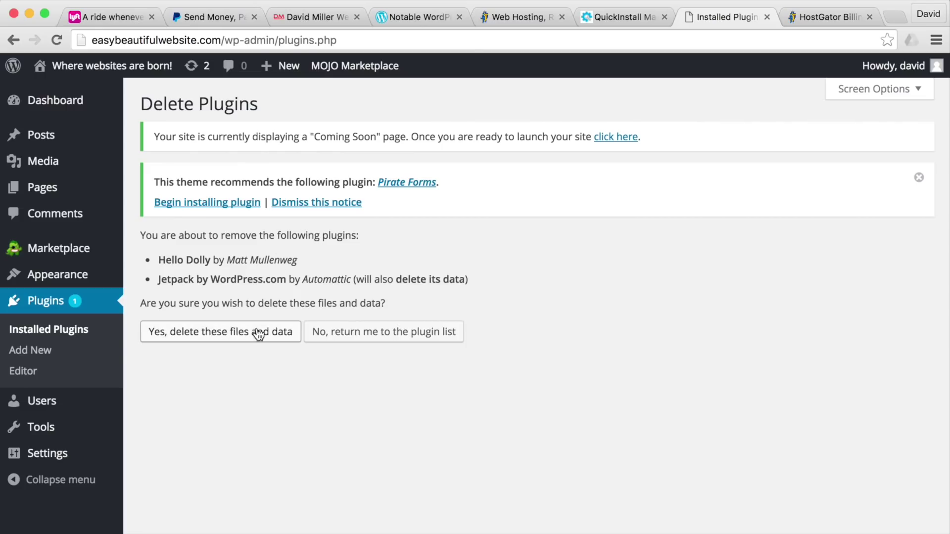
pyautogui.click(214, 337)
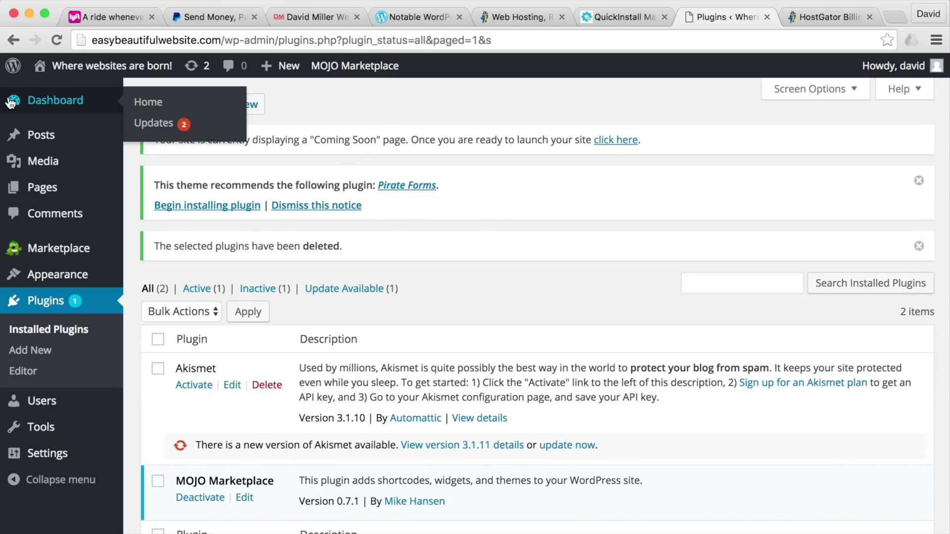
pyautogui.click(11, 102)
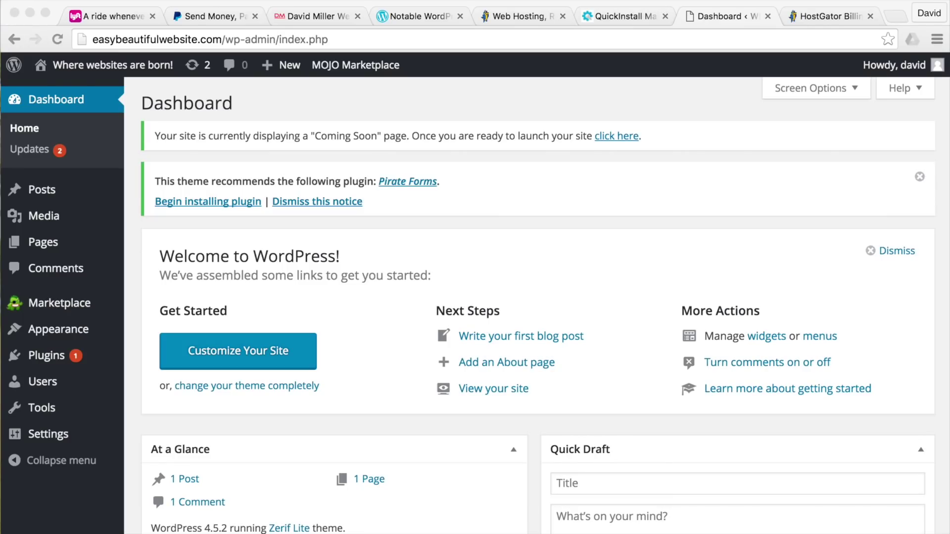
# - Switch to the David Miller WebDev site tab
pyautogui.click(313, 19)
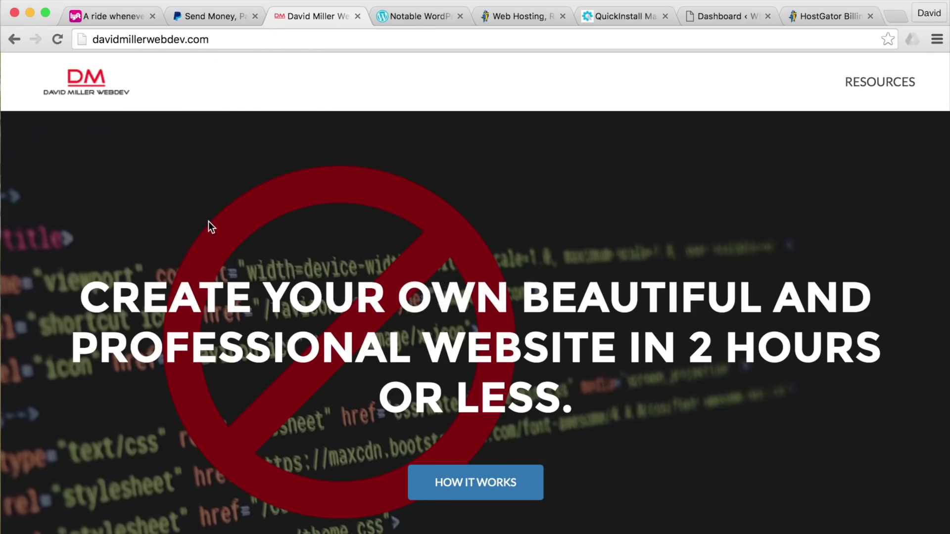
pyautogui.click(88, 16)
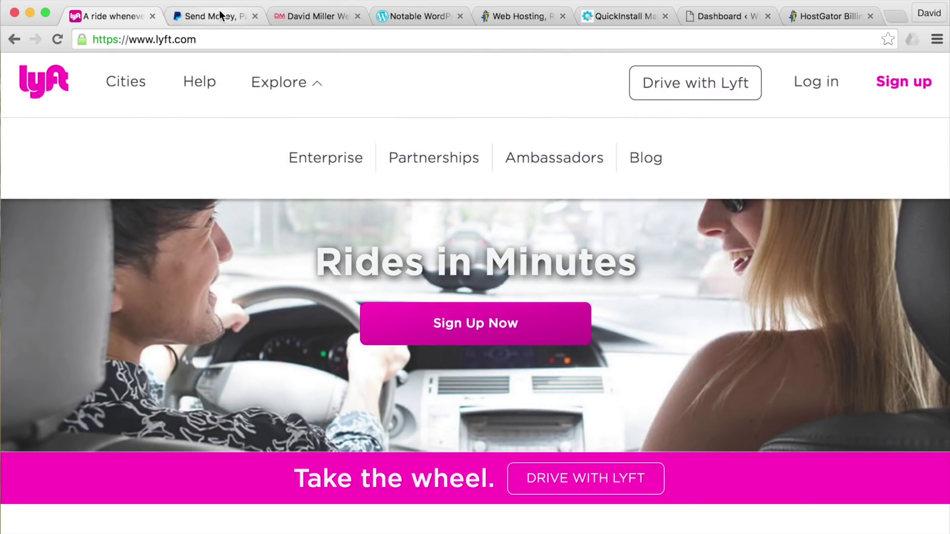
pyautogui.click(213, 16)
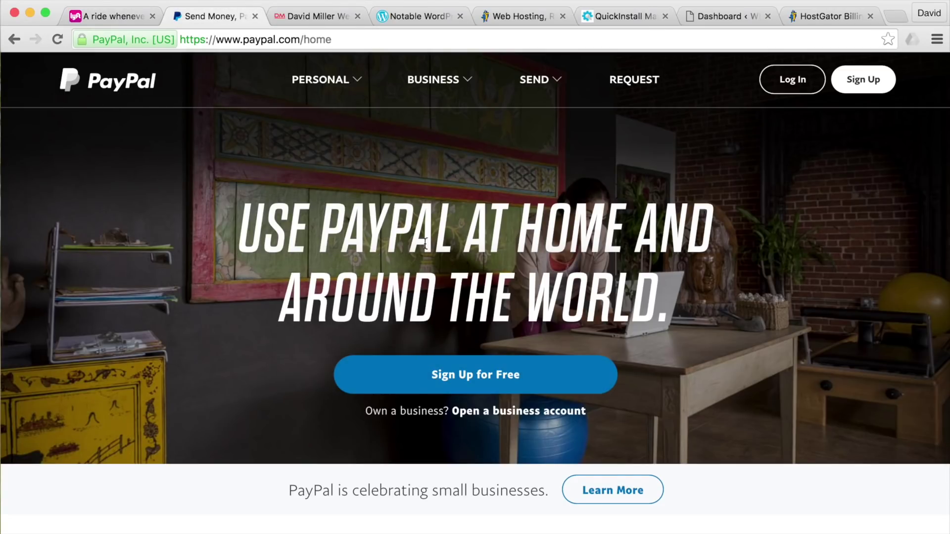
pyautogui.scroll(-10, 229, 303)
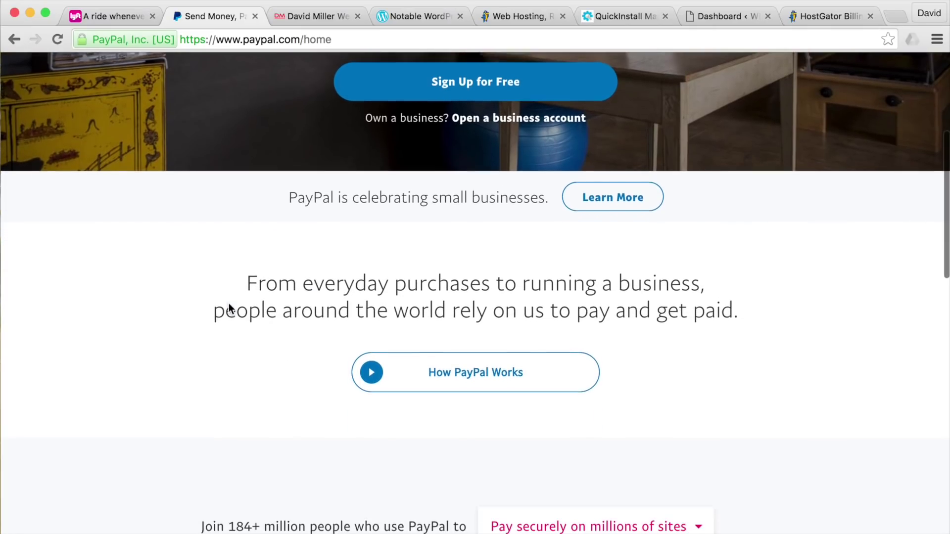
pyautogui.scroll(-3, 229, 304)
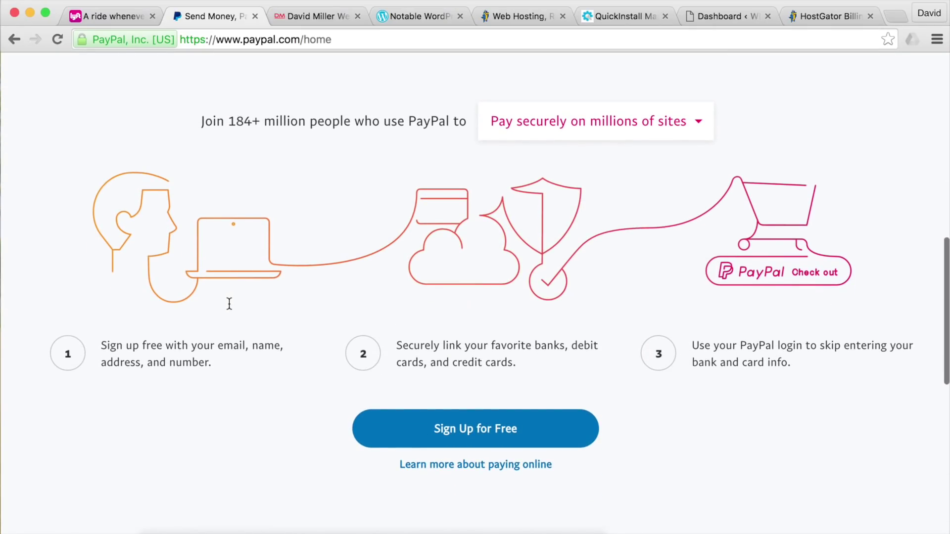
pyautogui.scroll(13, 229, 304)
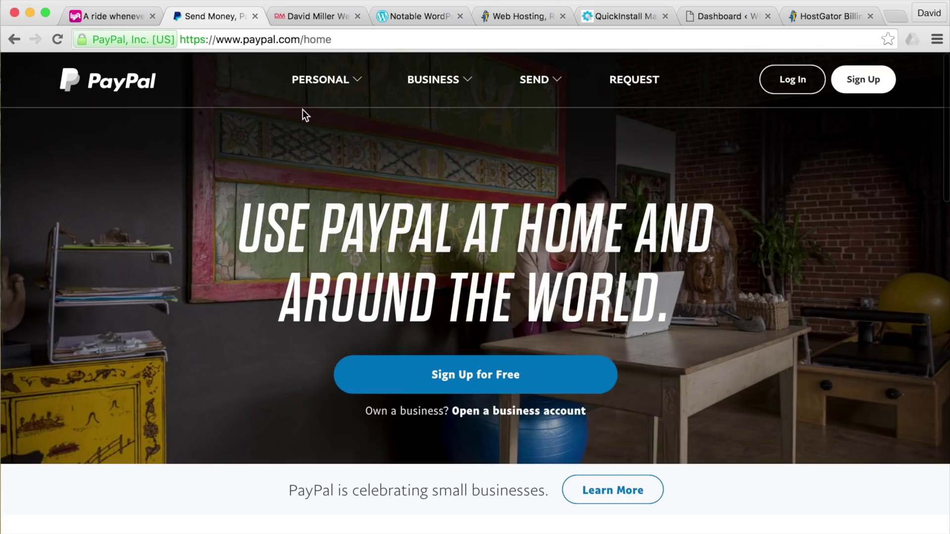
pyautogui.click(315, 16)
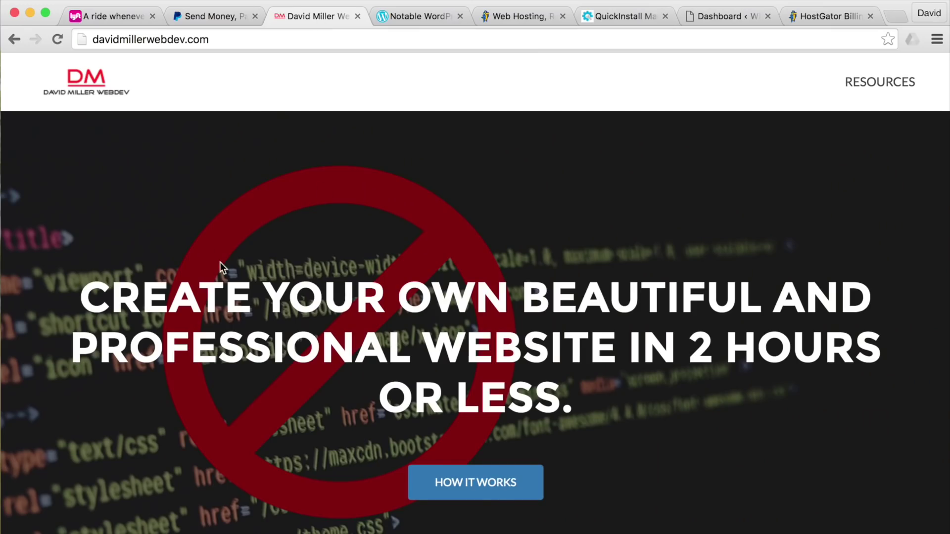
pyautogui.click(470, 484)
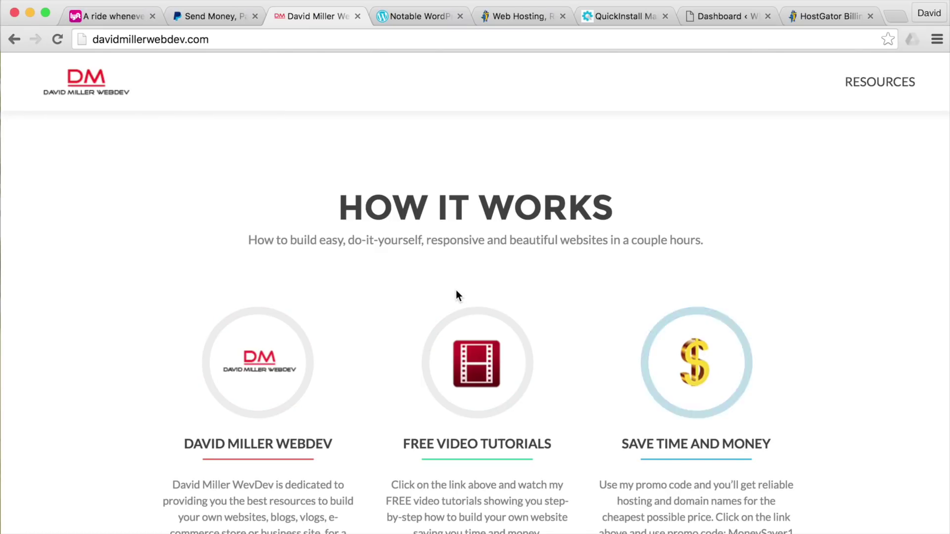
pyautogui.scroll(-1, 455, 295)
pyautogui.scroll(-10, 372, 269)
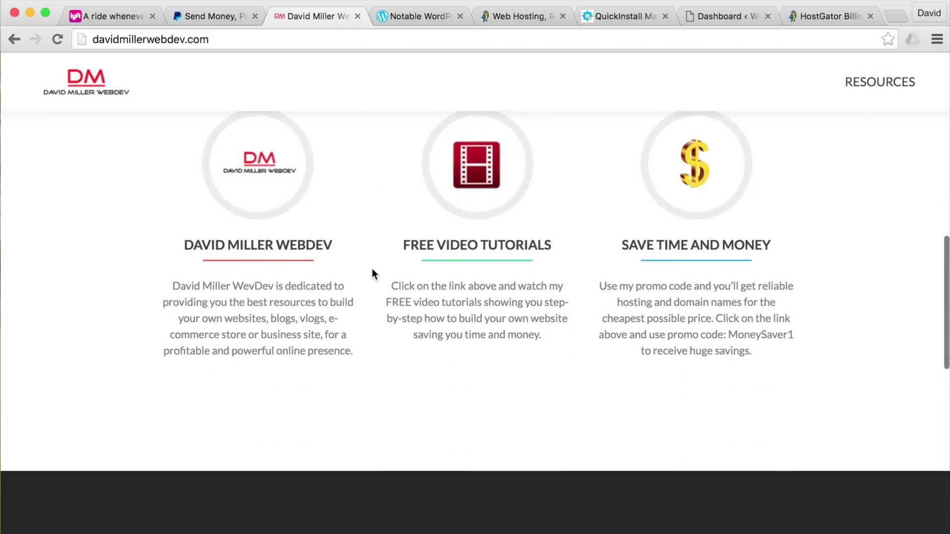
pyautogui.scroll(4, 372, 268)
pyautogui.scroll(-6, 372, 268)
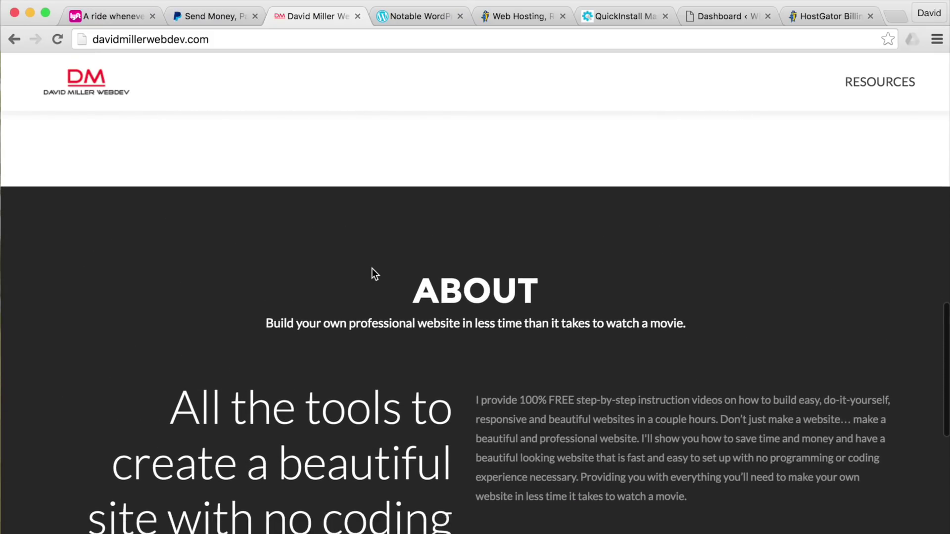
pyautogui.scroll(5, 372, 268)
pyautogui.scroll(-3, 372, 268)
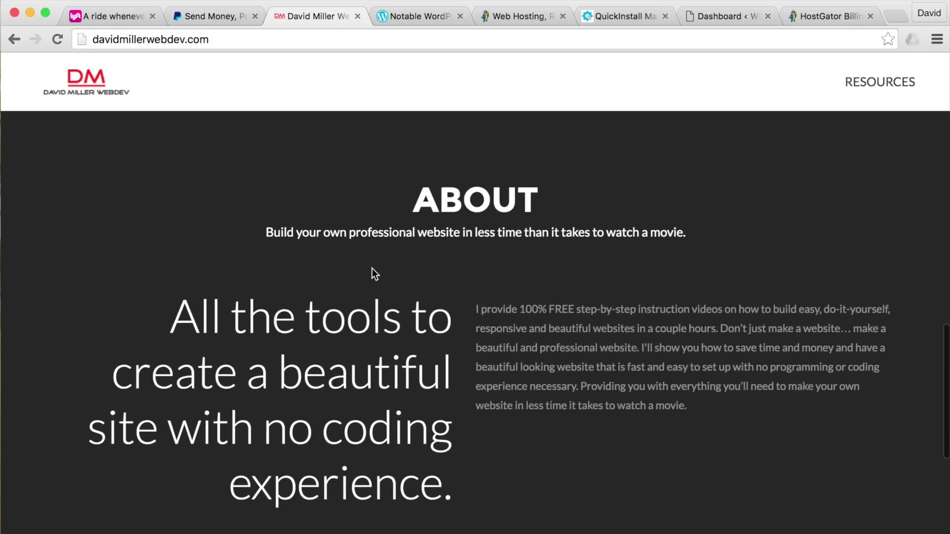
pyautogui.scroll(-12, 423, 289)
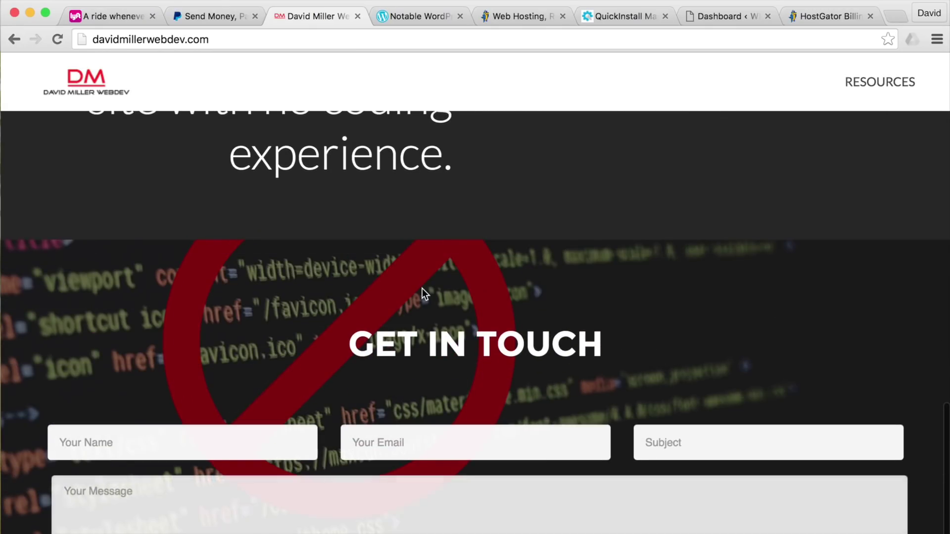
pyautogui.scroll(-2, 423, 289)
pyautogui.scroll(-2, 423, 289)
pyautogui.scroll(-3, 423, 289)
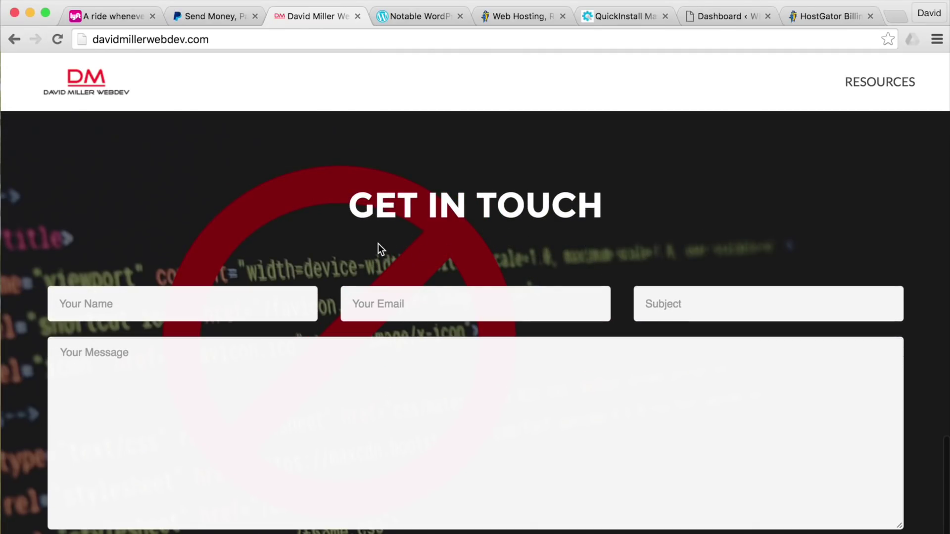
pyautogui.scroll(-10, 378, 243)
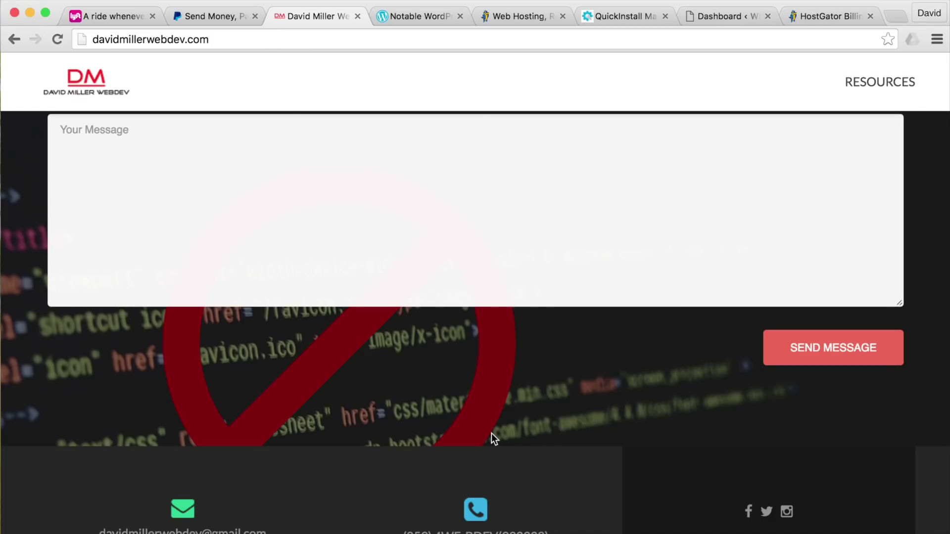
pyautogui.scroll(15, 495, 429)
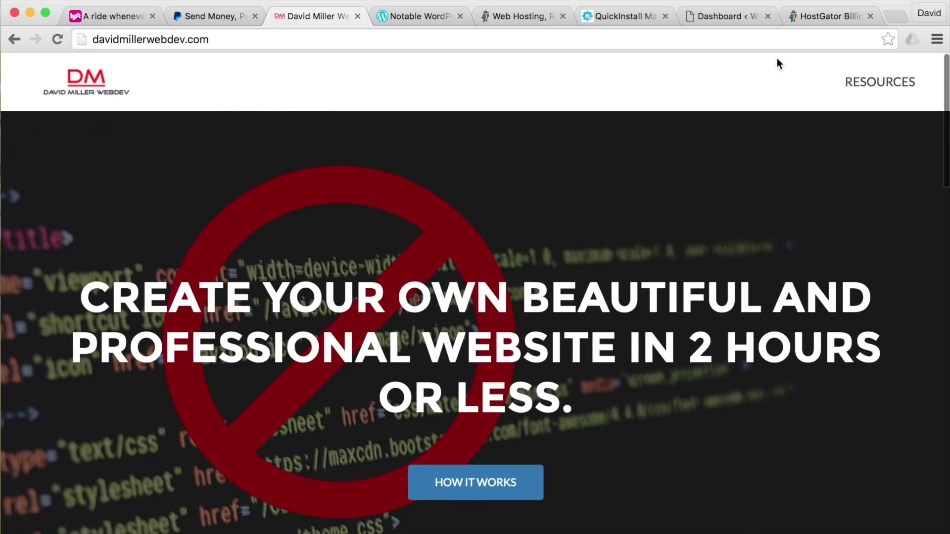
pyautogui.click(824, 13)
# - Close the HostGator Billing, QuickInstall and checkout tabs, then go back to the WordPress Dashboard tab
pyautogui.click(868, 15)
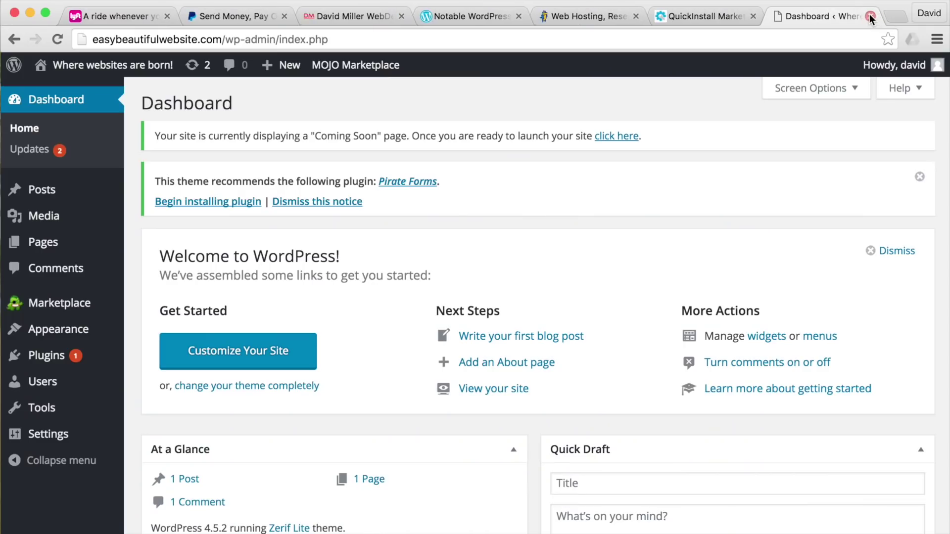
pyautogui.click(752, 16)
pyautogui.click(599, 16)
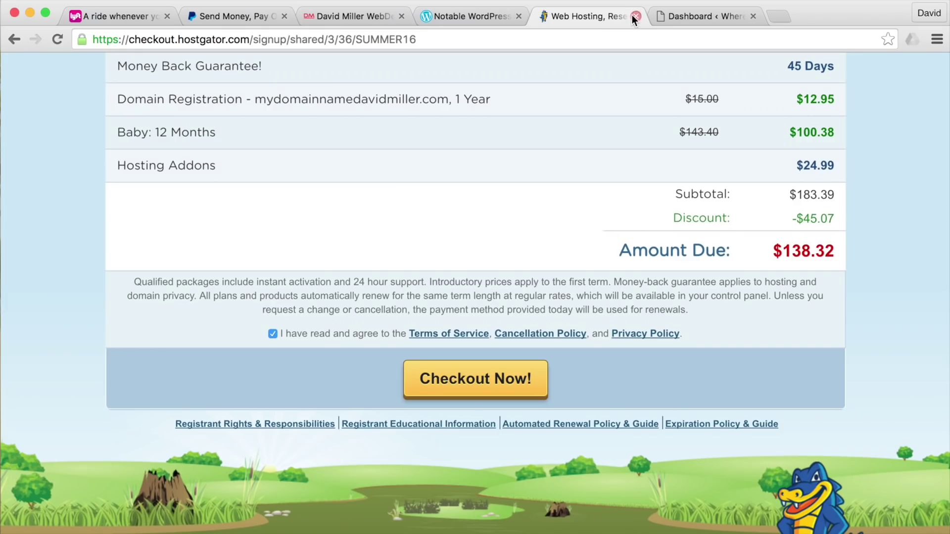
pyautogui.click(636, 16)
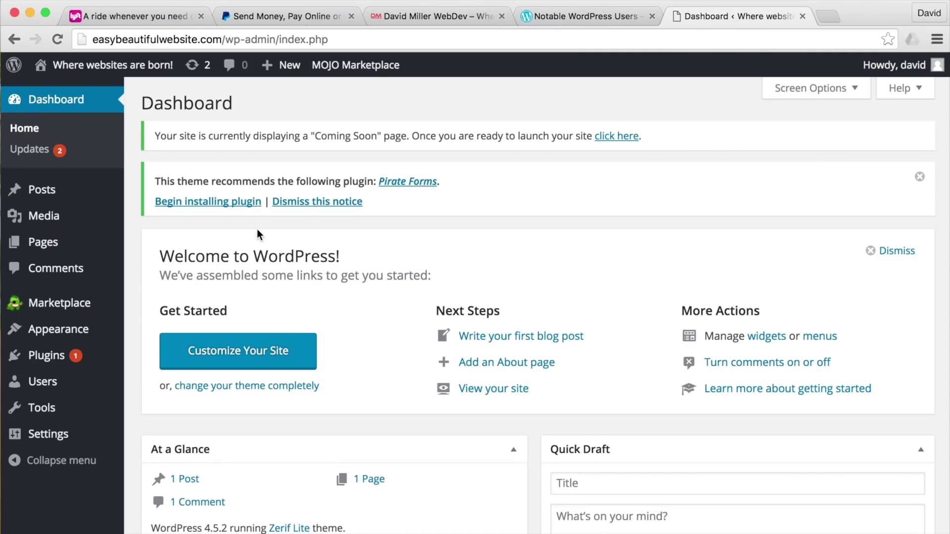
pyautogui.click(406, 19)
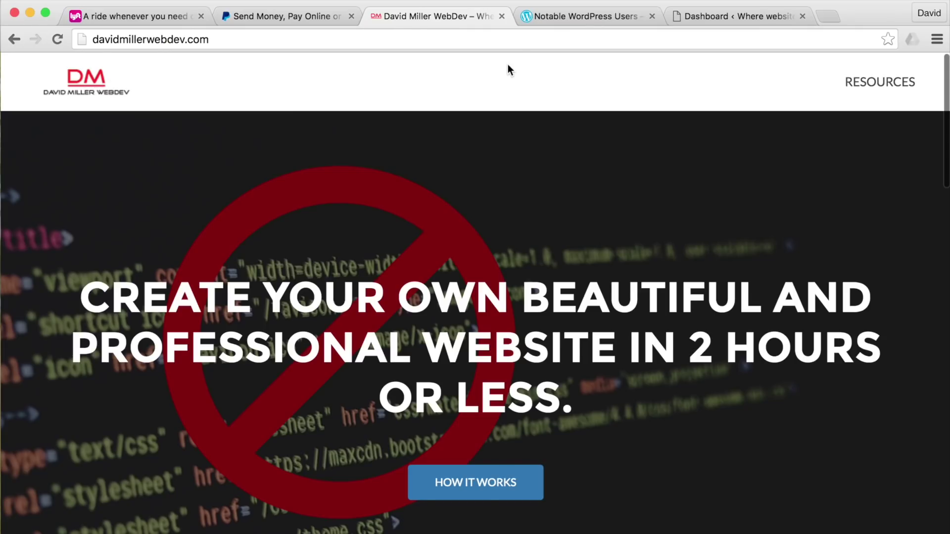
pyautogui.click(723, 15)
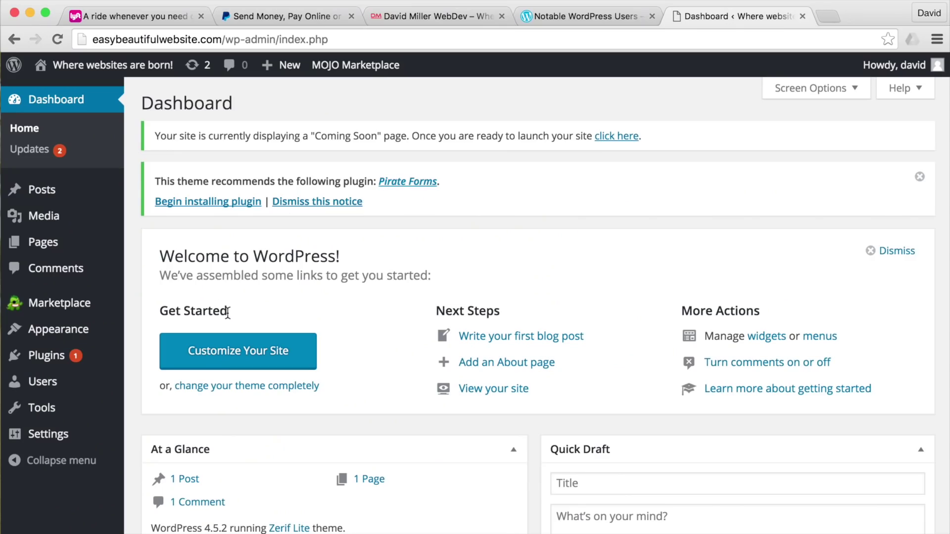
pyautogui.moveTo(121, 67)
pyautogui.click(64, 92)
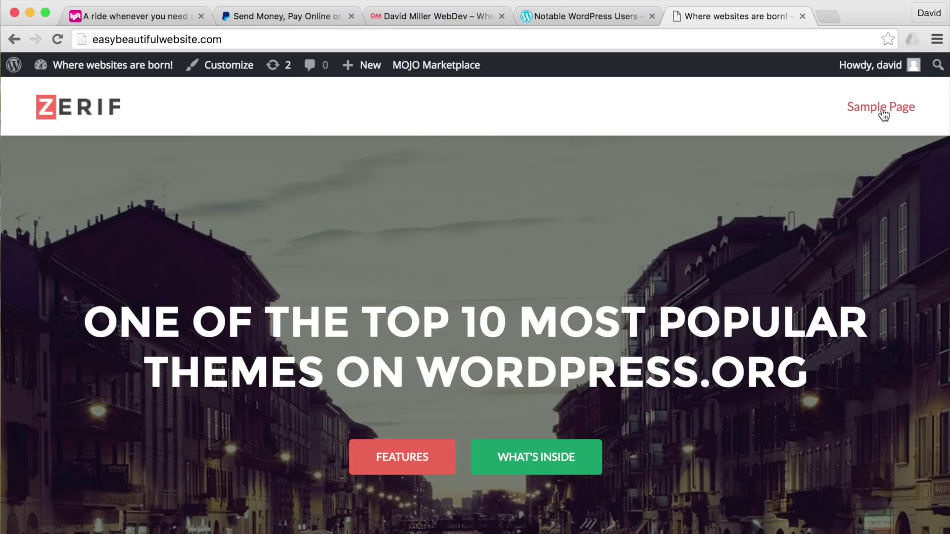
pyautogui.scroll(-10, 463, 353)
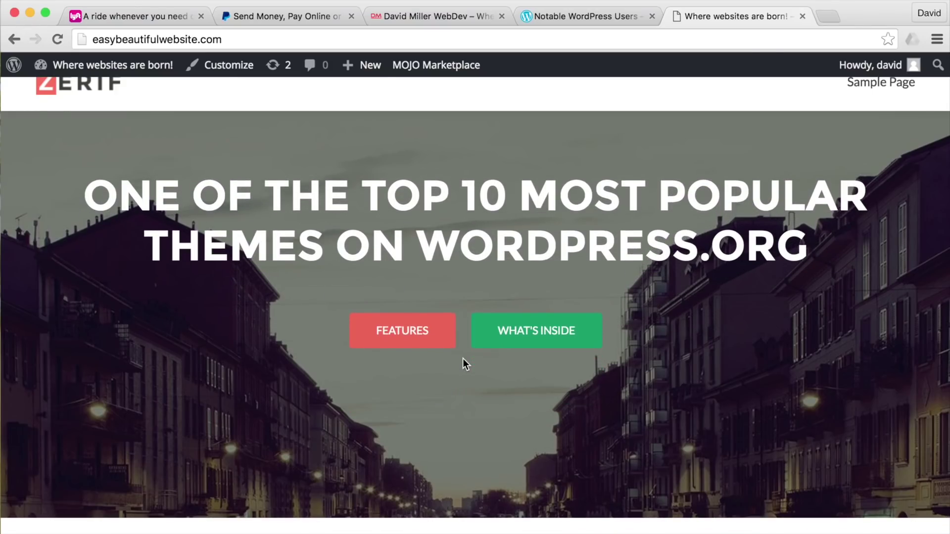
pyautogui.scroll(-3, 462, 358)
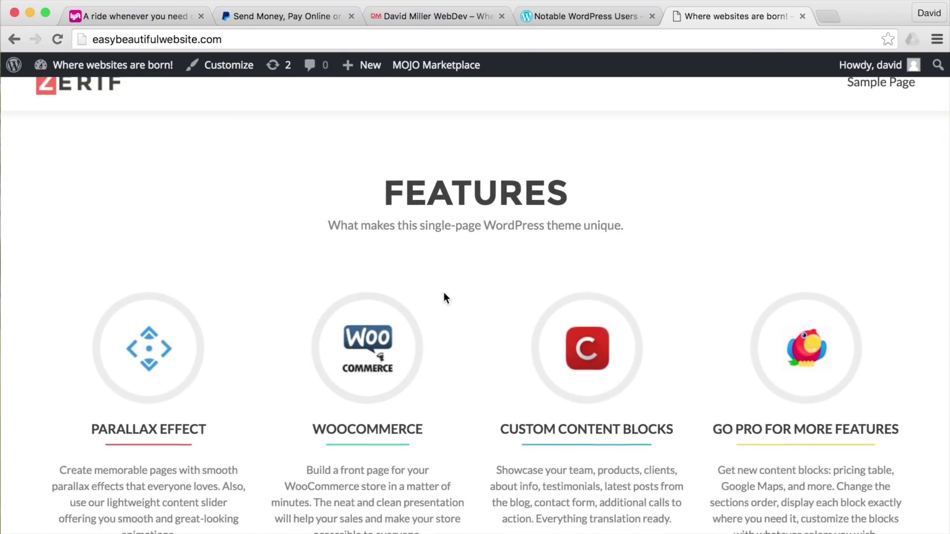
pyautogui.scroll(-10, 443, 297)
pyautogui.scroll(-10, 444, 297)
pyautogui.scroll(-7, 443, 296)
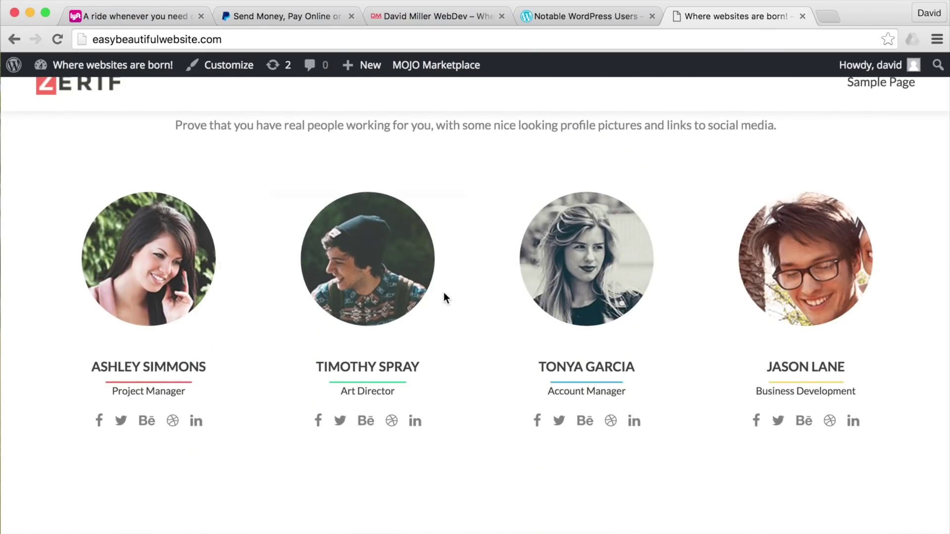
pyautogui.scroll(10, 443, 297)
pyautogui.scroll(15, 444, 295)
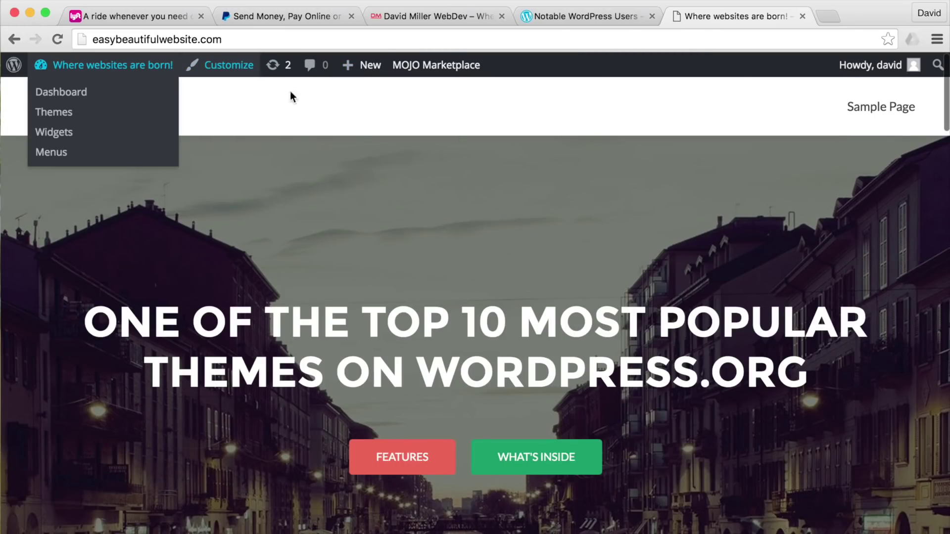
pyautogui.click(65, 92)
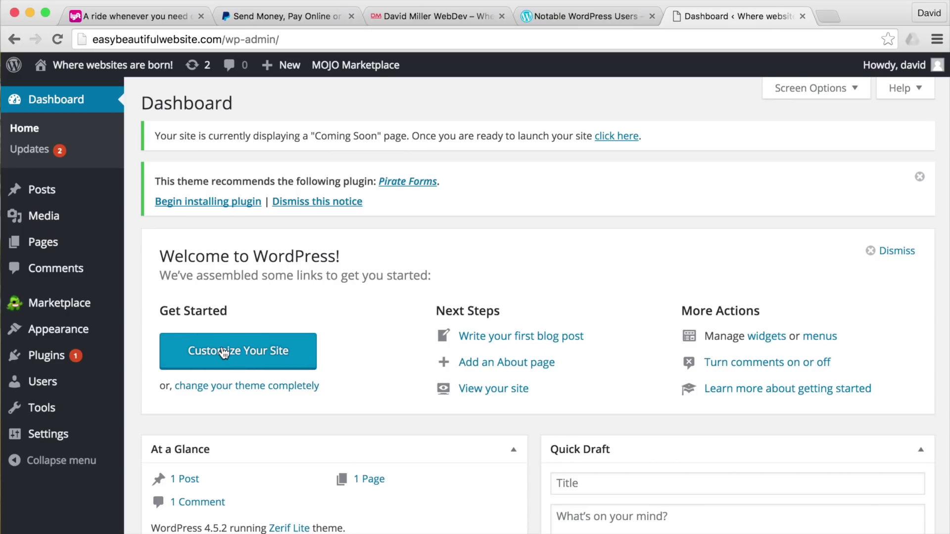
pyautogui.click(248, 353)
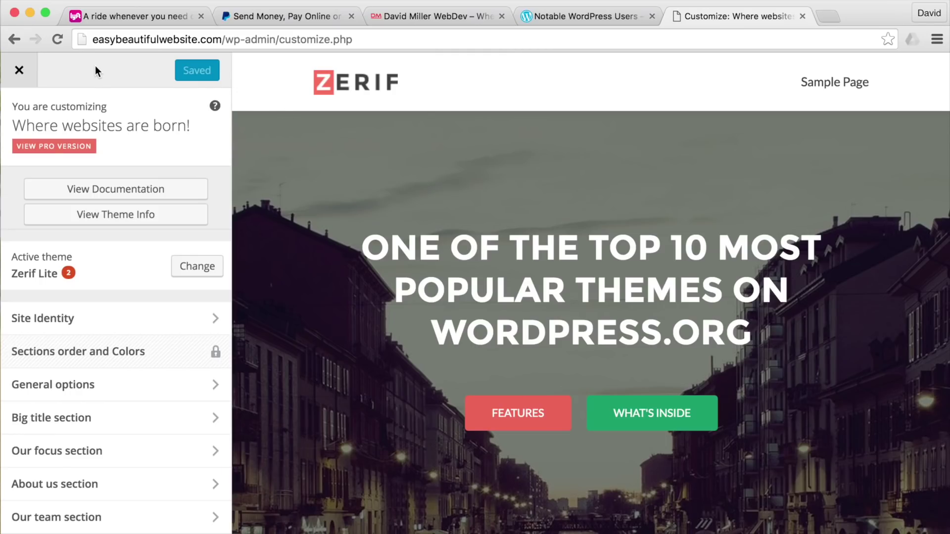
pyautogui.click(19, 71)
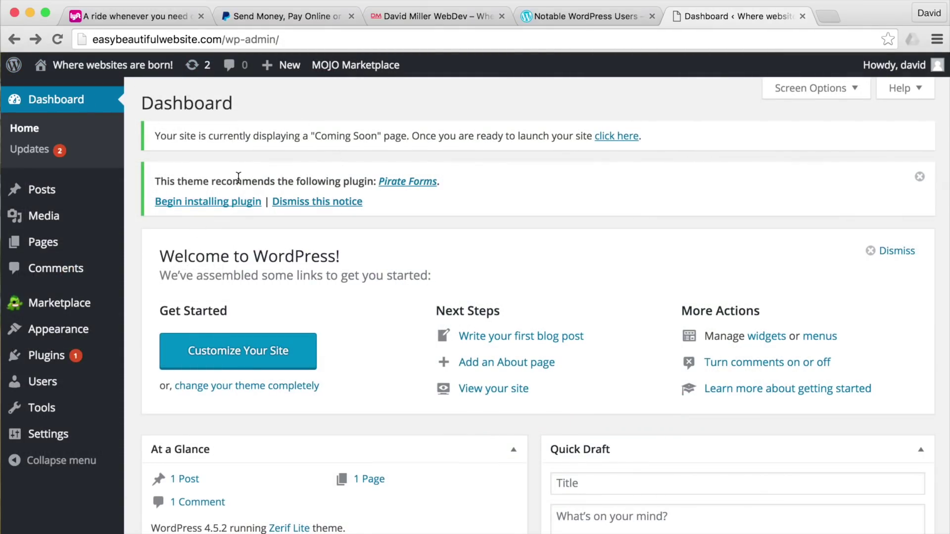
pyautogui.click(247, 350)
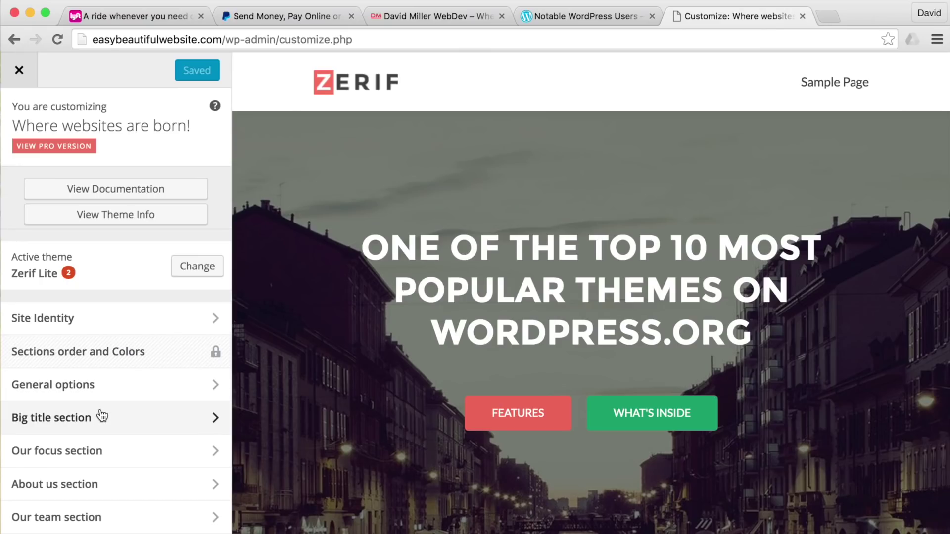
pyautogui.scroll(-2, 99, 445)
pyautogui.scroll(2, 98, 416)
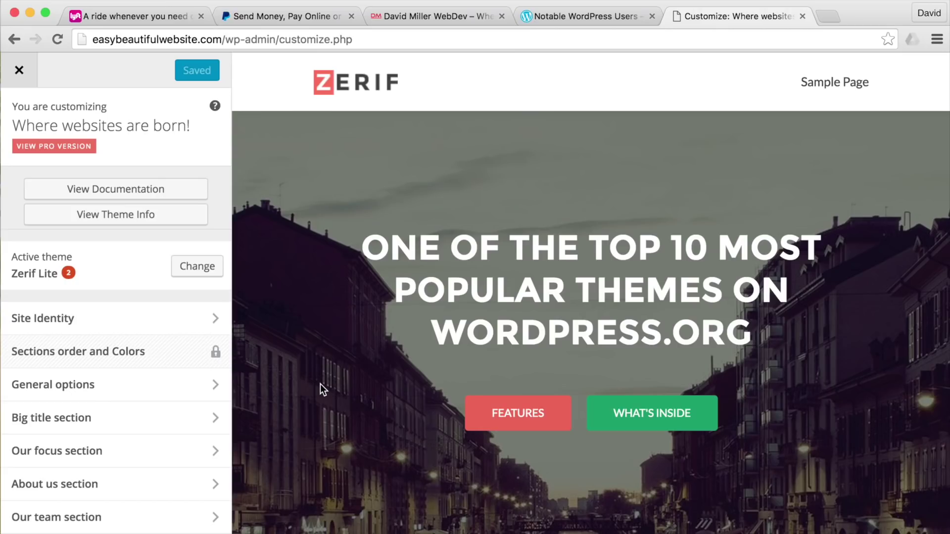
pyautogui.click(20, 71)
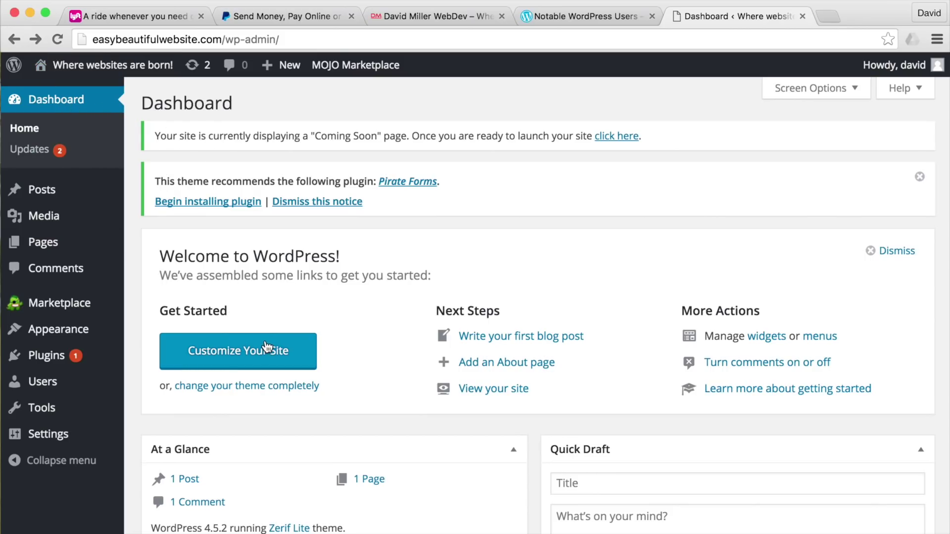
# - Open the Zerif Lite Customizer and scroll its preview through Features and About, back to the top
pyautogui.click(241, 354)
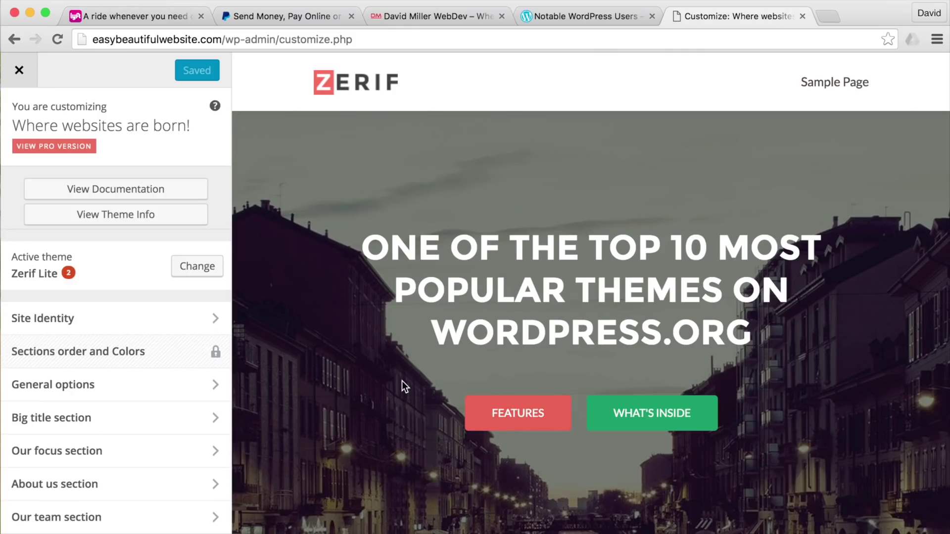
pyautogui.scroll(-4, 401, 383)
pyautogui.scroll(-4, 402, 381)
pyautogui.scroll(-6, 402, 381)
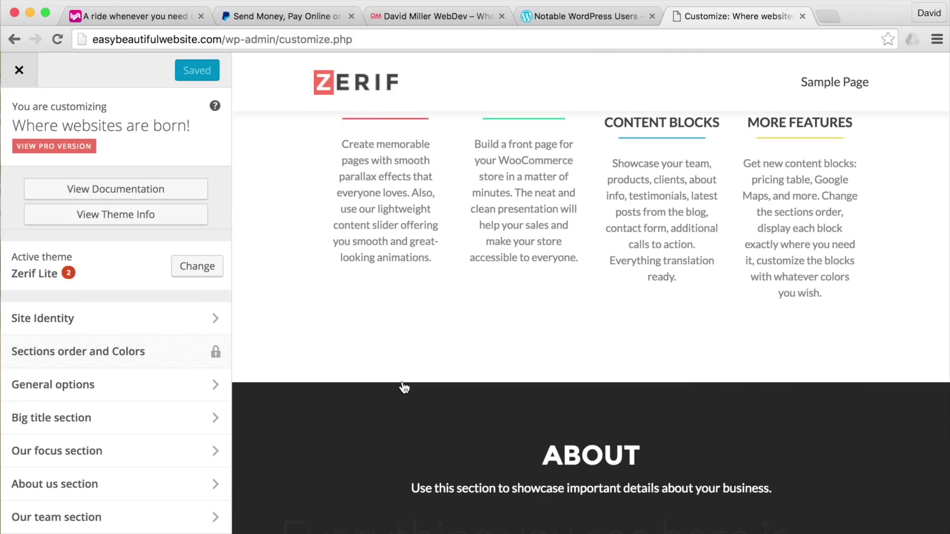
pyautogui.scroll(-14, 402, 381)
pyautogui.scroll(20, 402, 381)
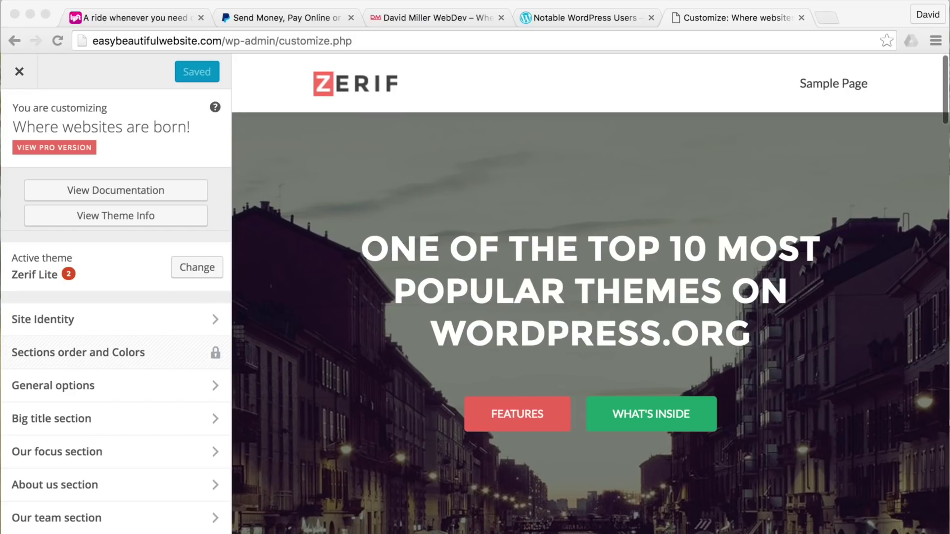
pyautogui.click(935, 532)
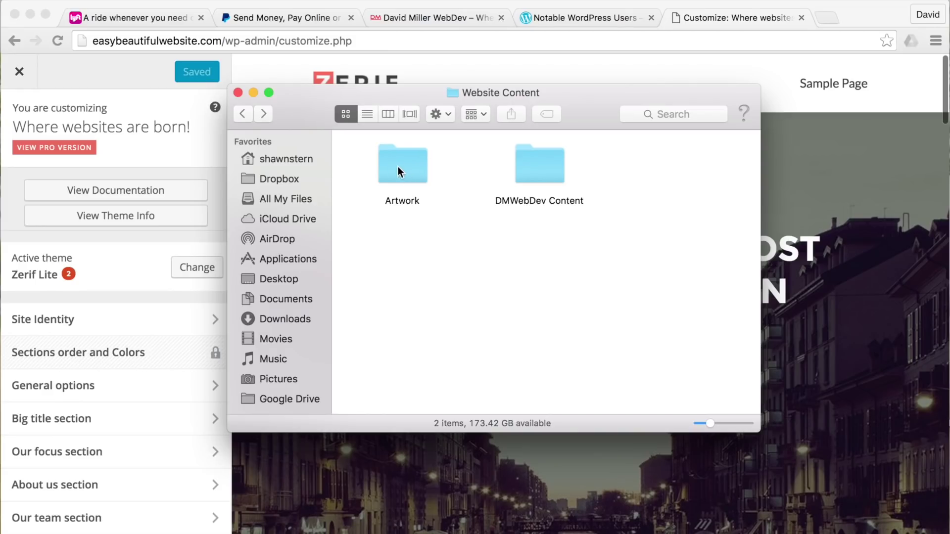
pyautogui.doubleClick(546, 169)
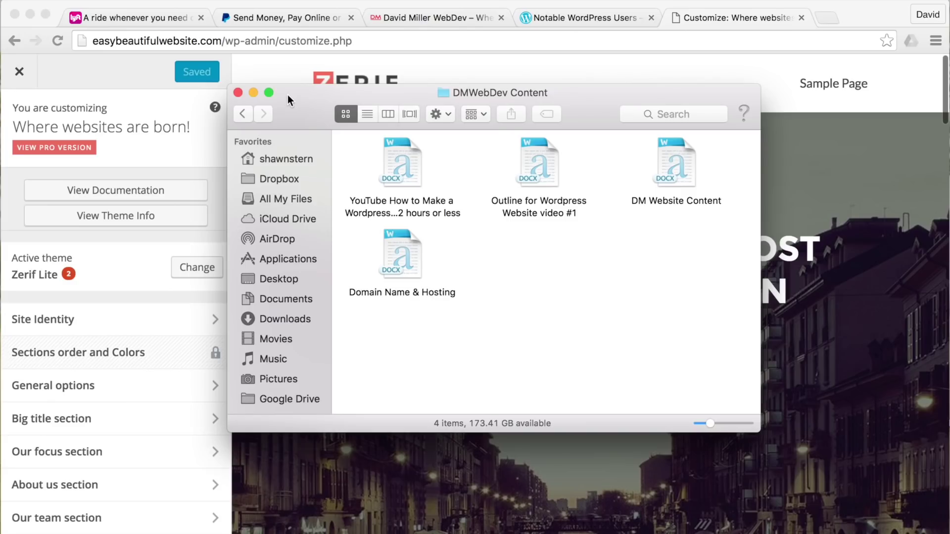
pyautogui.click(242, 113)
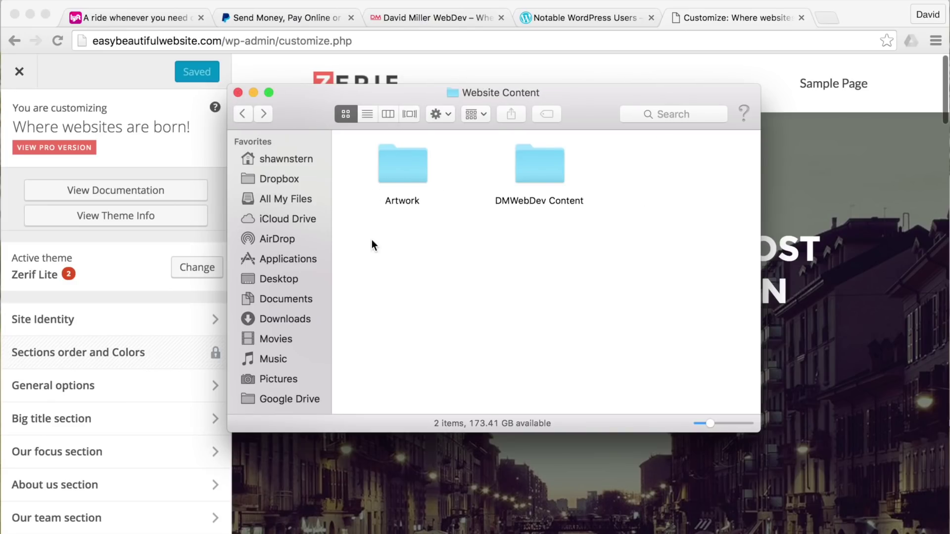
pyautogui.doubleClick(400, 170)
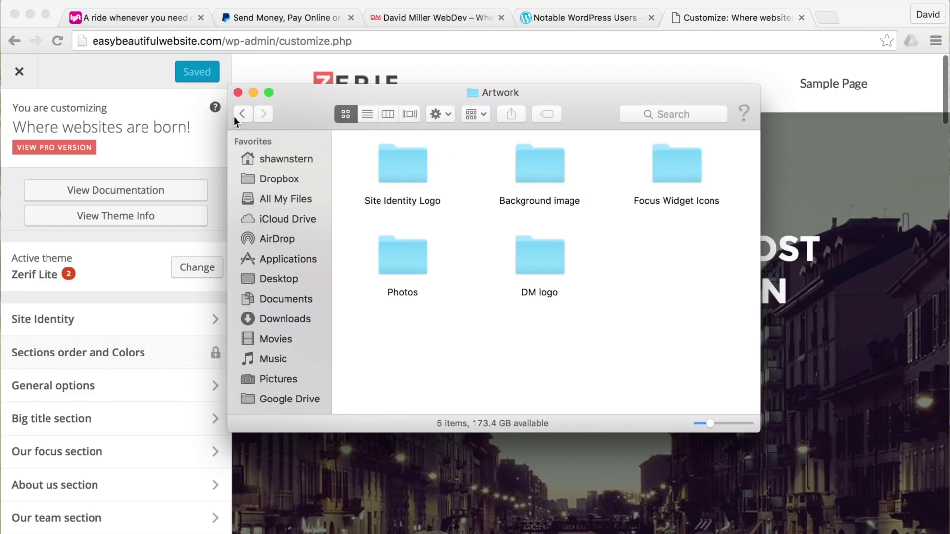
pyautogui.click(254, 92)
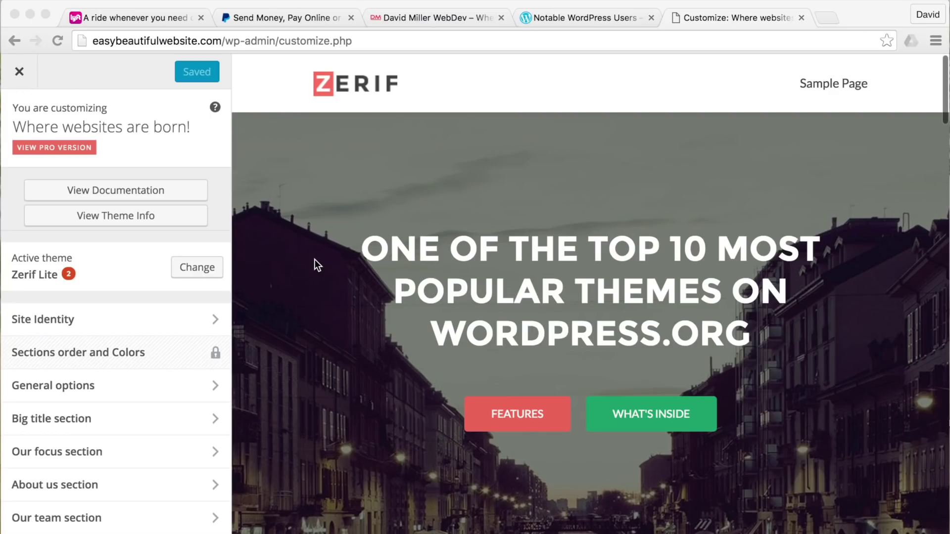
# - Open the David Miller WebDev Resources page and scroll to Suggested Image Sizes
pyautogui.click(426, 17)
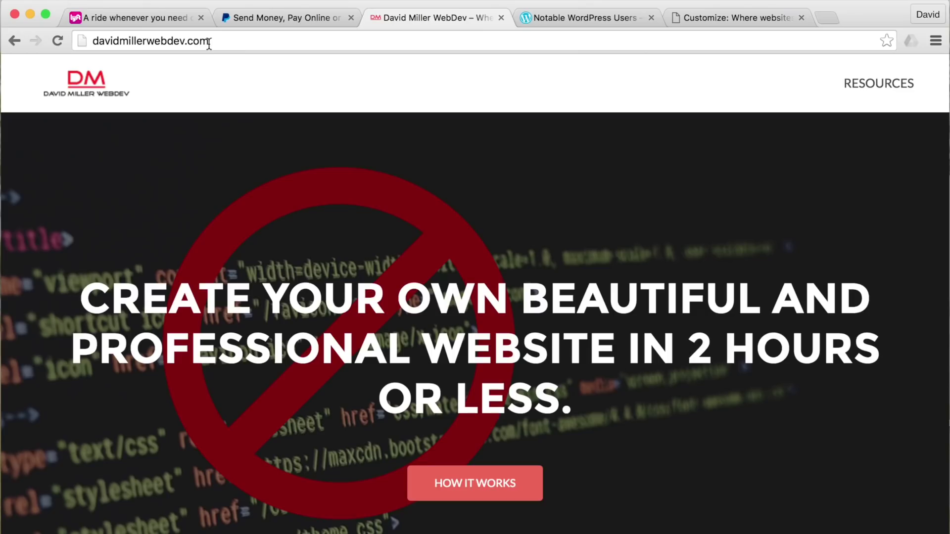
pyautogui.click(874, 84)
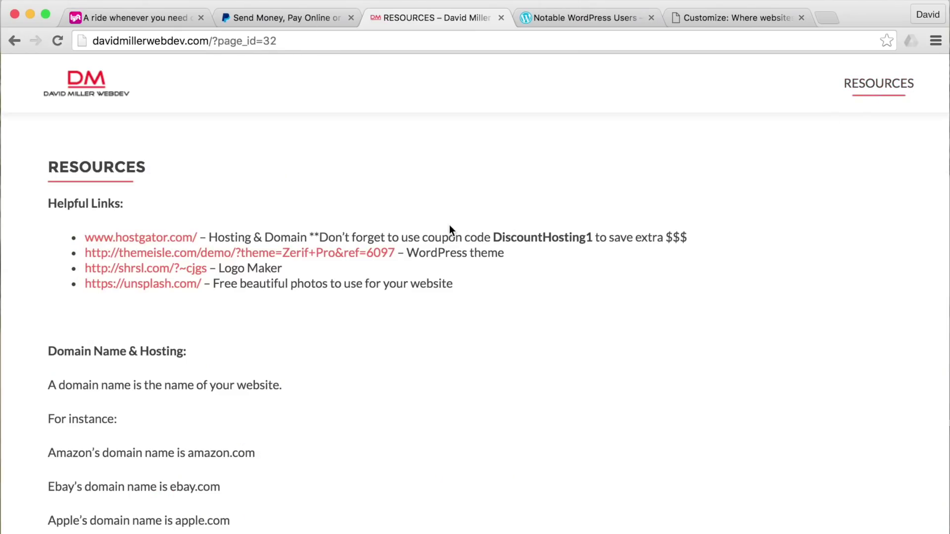
pyautogui.scroll(-10, 286, 301)
pyautogui.scroll(-7, 285, 295)
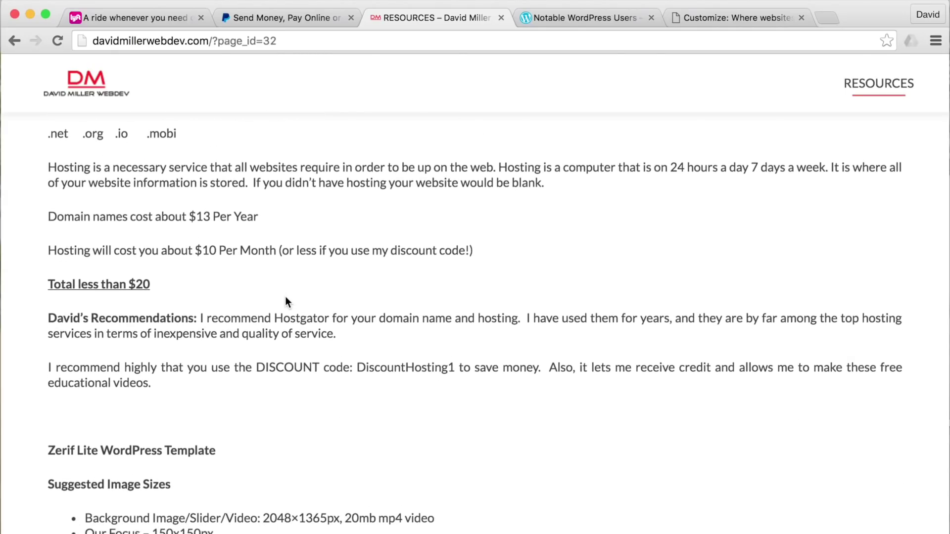
pyautogui.scroll(3, 285, 296)
pyautogui.scroll(-3, 285, 296)
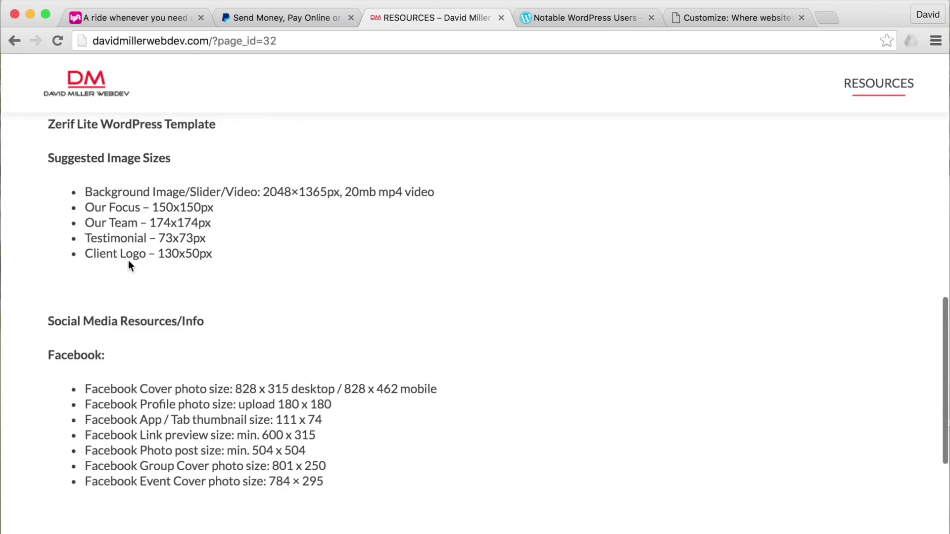
# - Highlight the Client Logo 130x50px, Testimonial 73x73px, Our Focus and 2048×1365px background sizes, then return to Helpful Links
pyautogui.moveTo(158, 253); pyautogui.dragTo(214, 254)
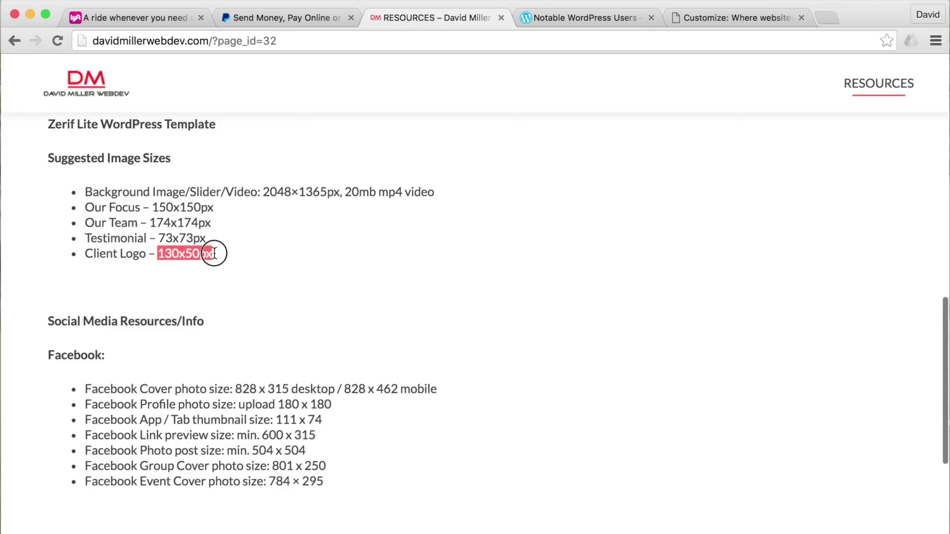
pyautogui.moveTo(158, 238); pyautogui.dragTo(209, 236)
pyautogui.moveTo(156, 222); pyautogui.dragTo(207, 207)
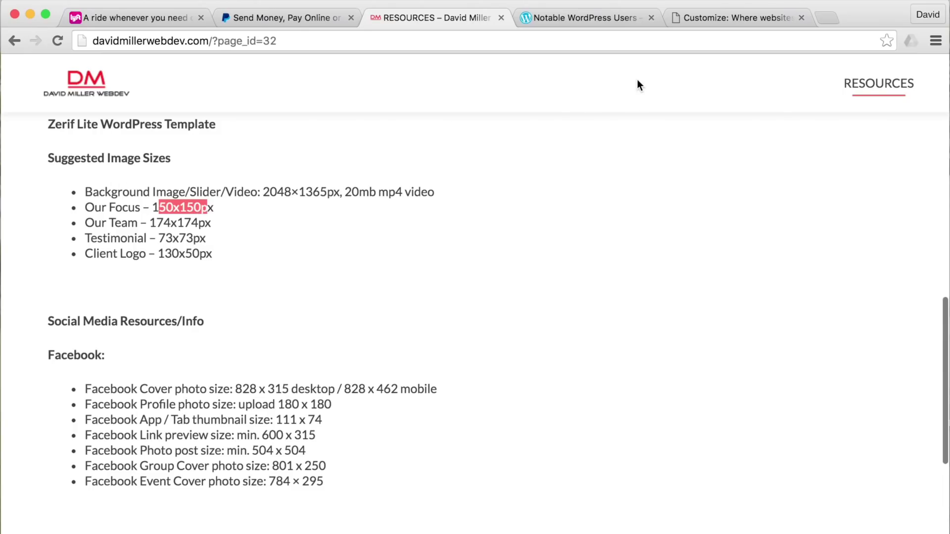
pyautogui.click(765, 20)
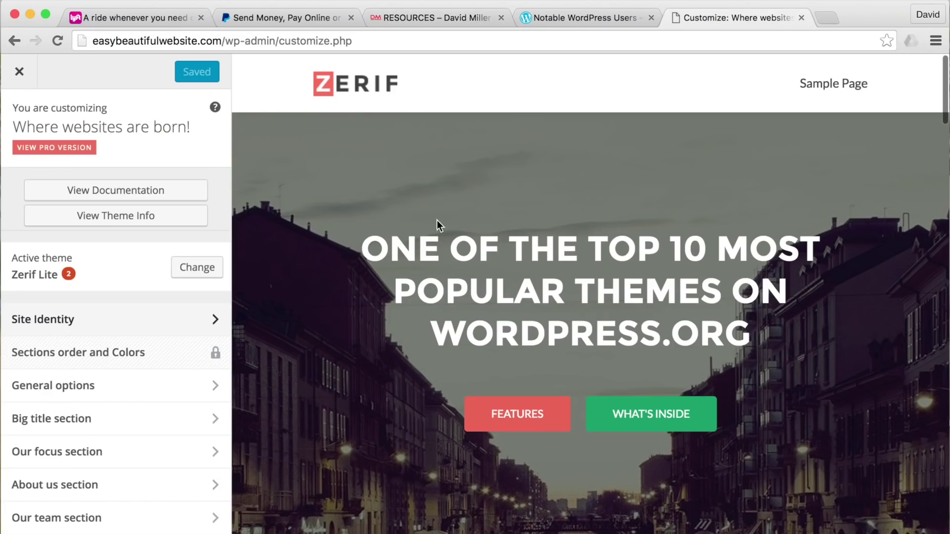
pyautogui.click(424, 17)
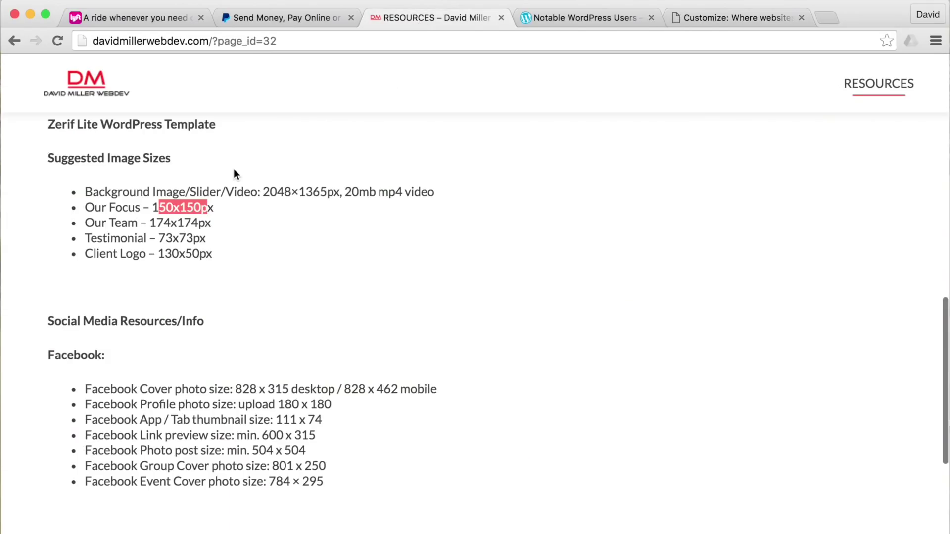
pyautogui.moveTo(263, 192); pyautogui.dragTo(340, 192)
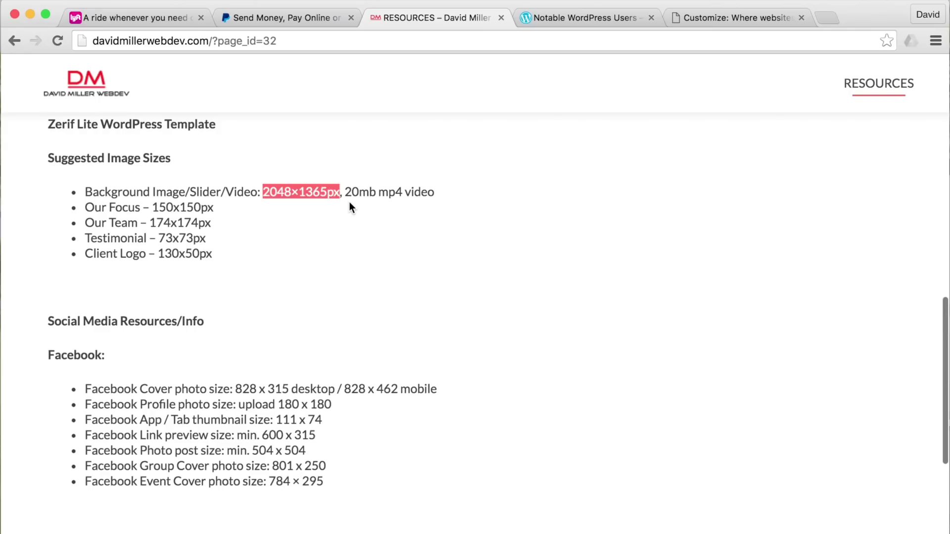
pyautogui.click(524, 195)
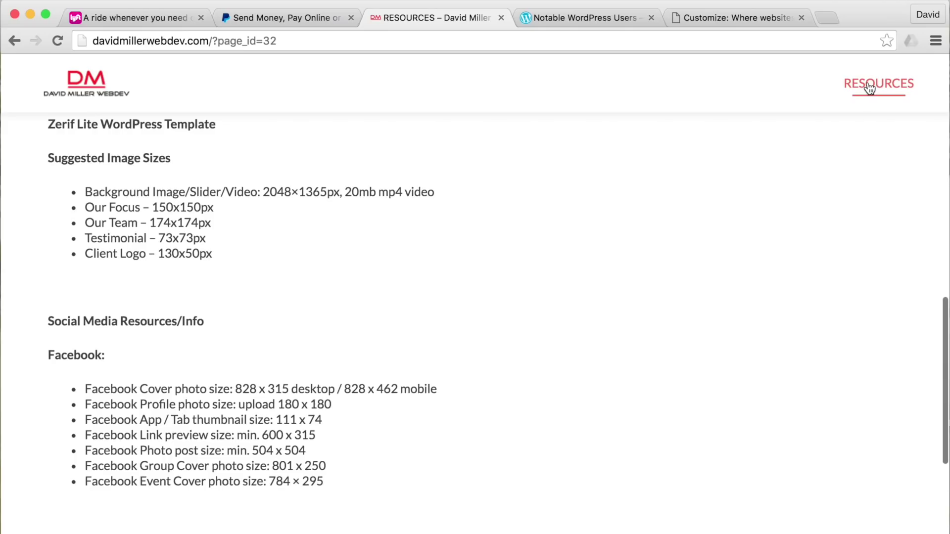
pyautogui.scroll(15, 397, 189)
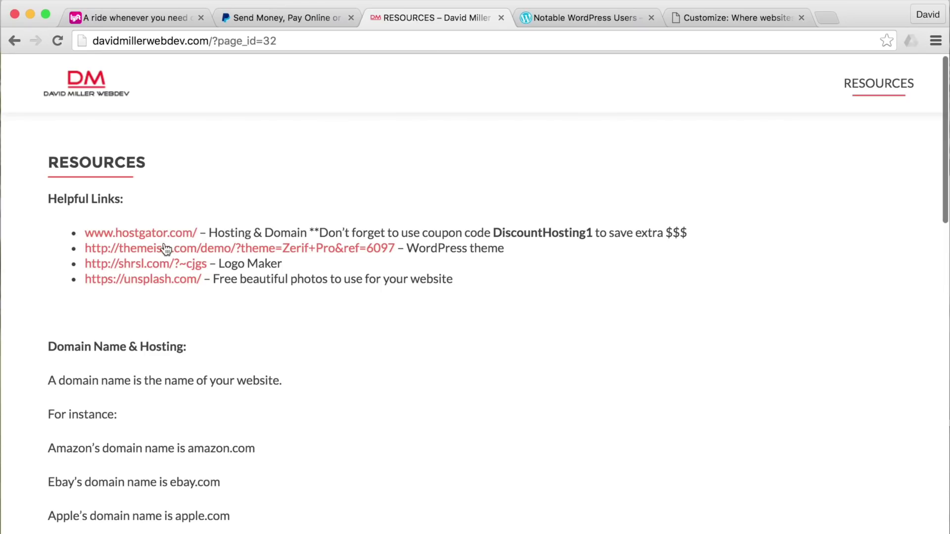
pyautogui.scroll(1, 154, 290)
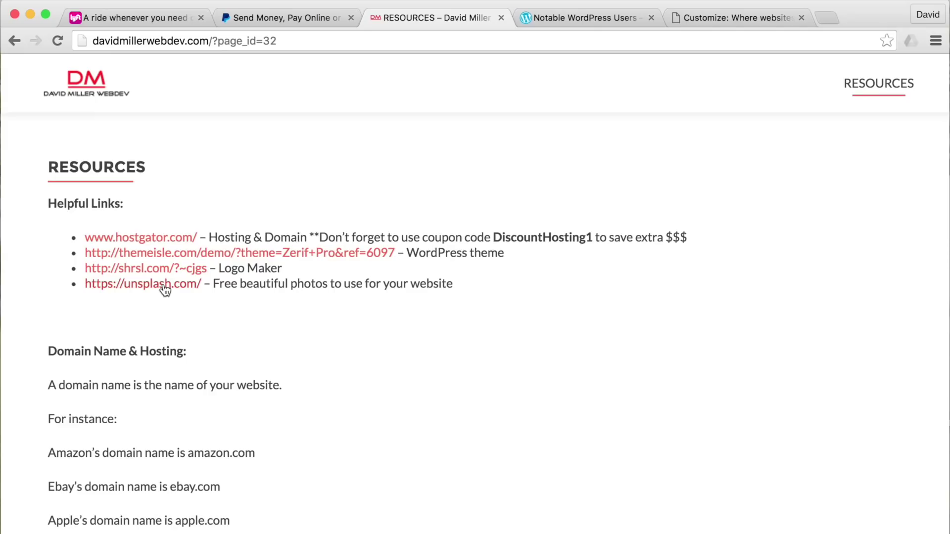
# - Open Unsplash from the Helpful Links and browse its NEW photos
pyautogui.click(165, 290)
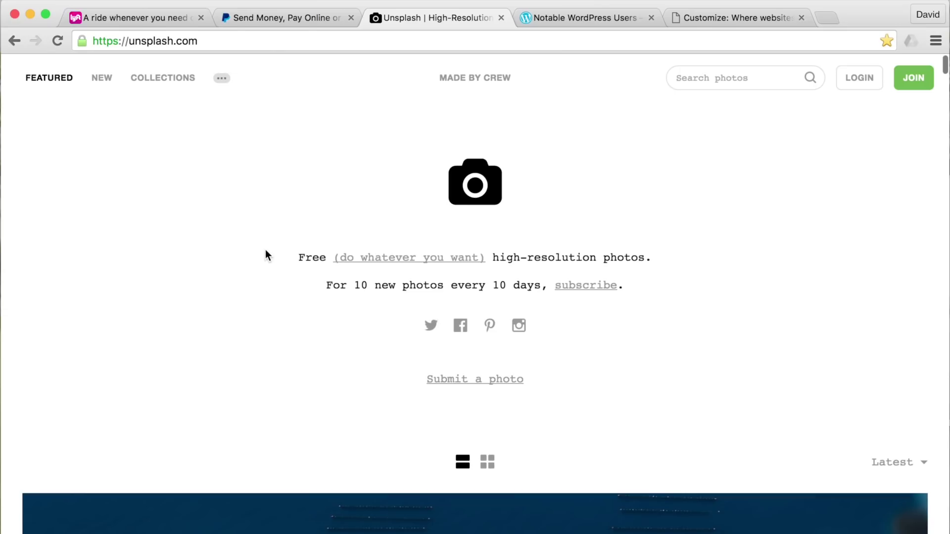
pyautogui.scroll(-1, 265, 255)
pyautogui.scroll(-3, 266, 254)
pyautogui.scroll(4, 266, 253)
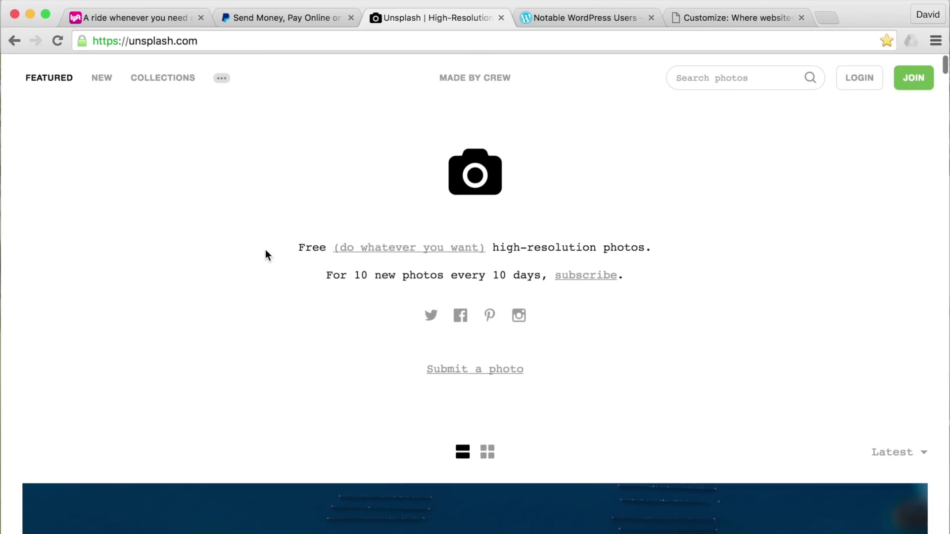
pyautogui.click(102, 79)
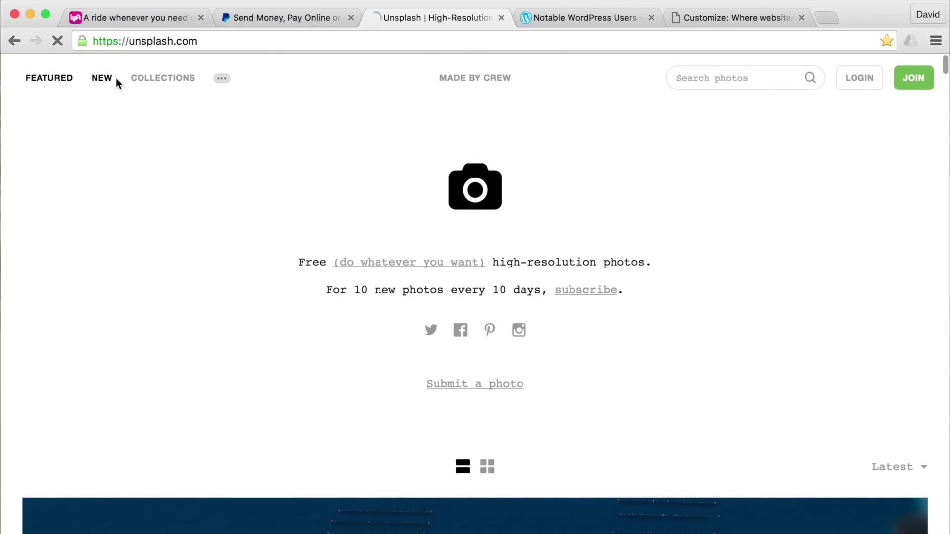
pyautogui.scroll(-10, 262, 216)
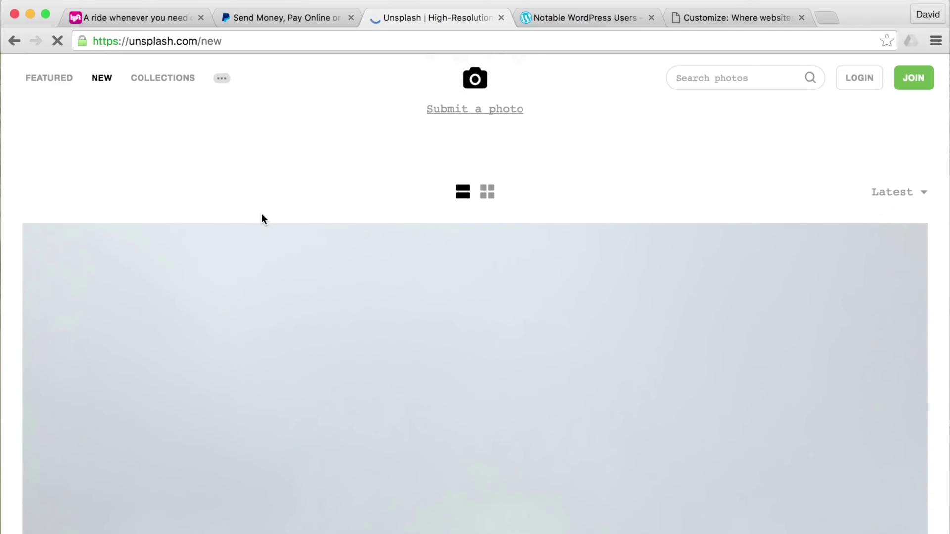
pyautogui.scroll(-7, 263, 220)
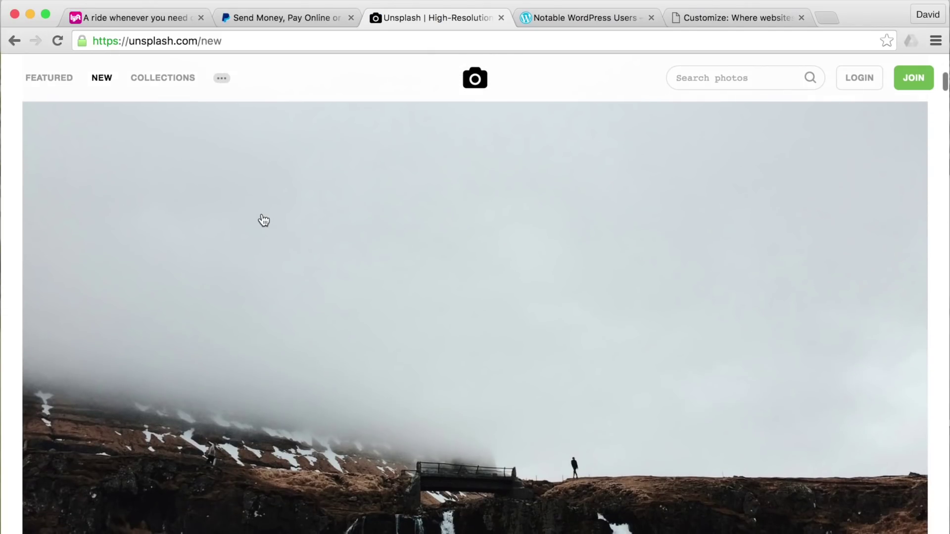
pyautogui.scroll(-15, 264, 220)
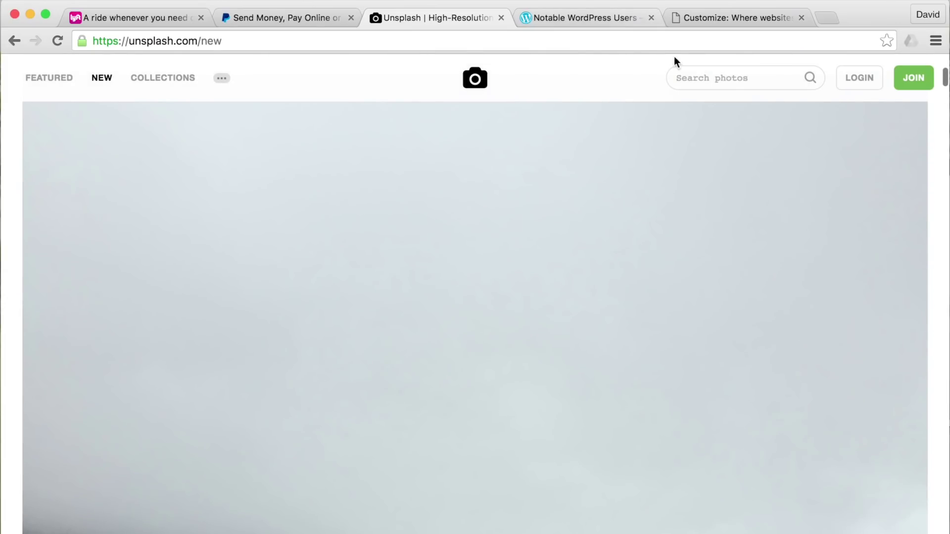
# - Search Unsplash for 'computer' and open the photo of code on a screen
pyautogui.click(699, 77)
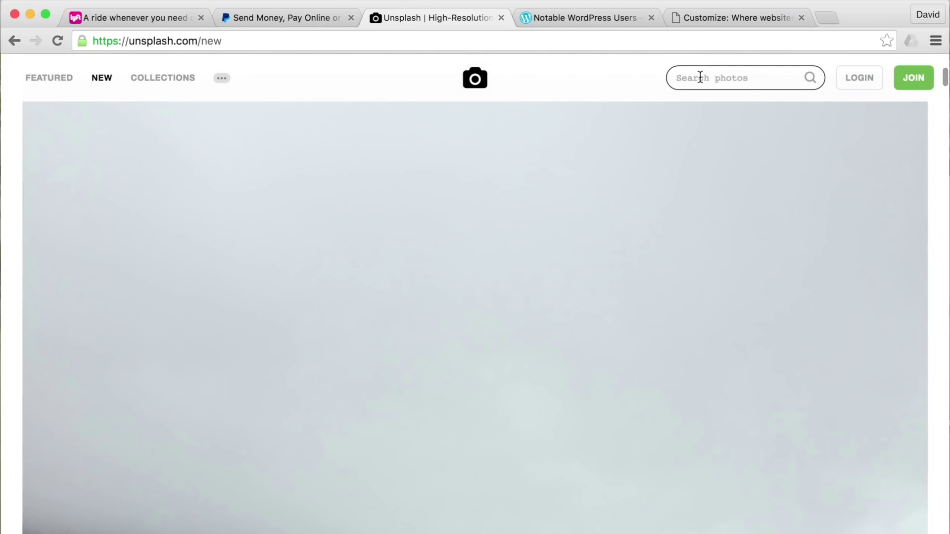
pyautogui.write('computer')
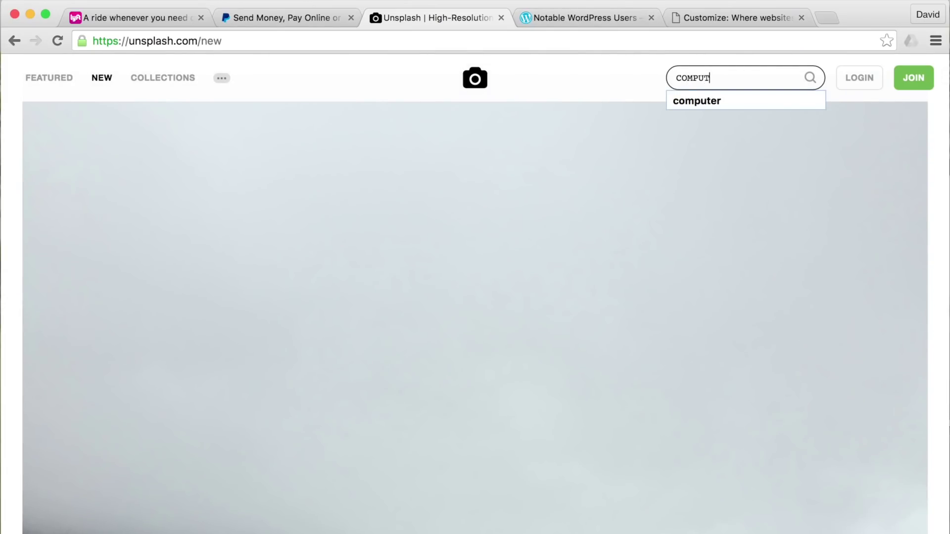
pyautogui.press('Return')
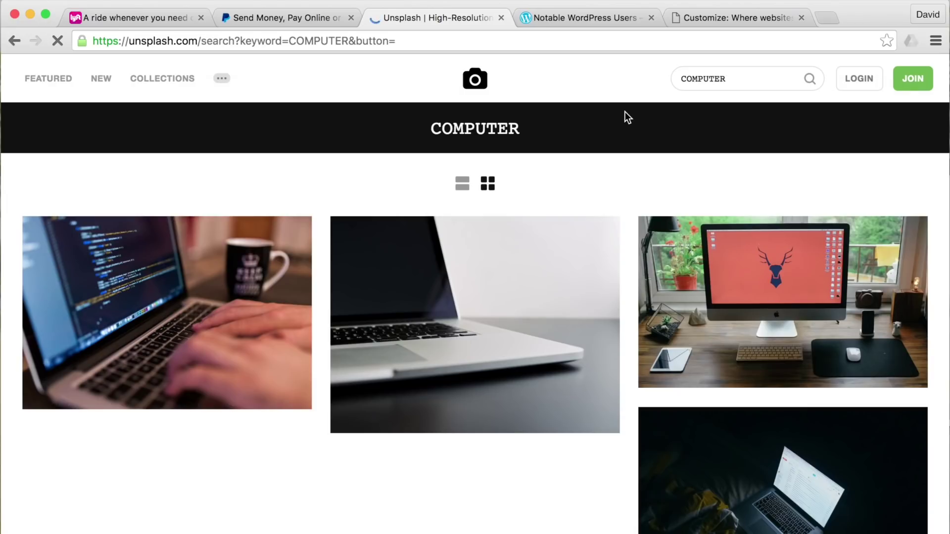
pyautogui.scroll(-20, 397, 282)
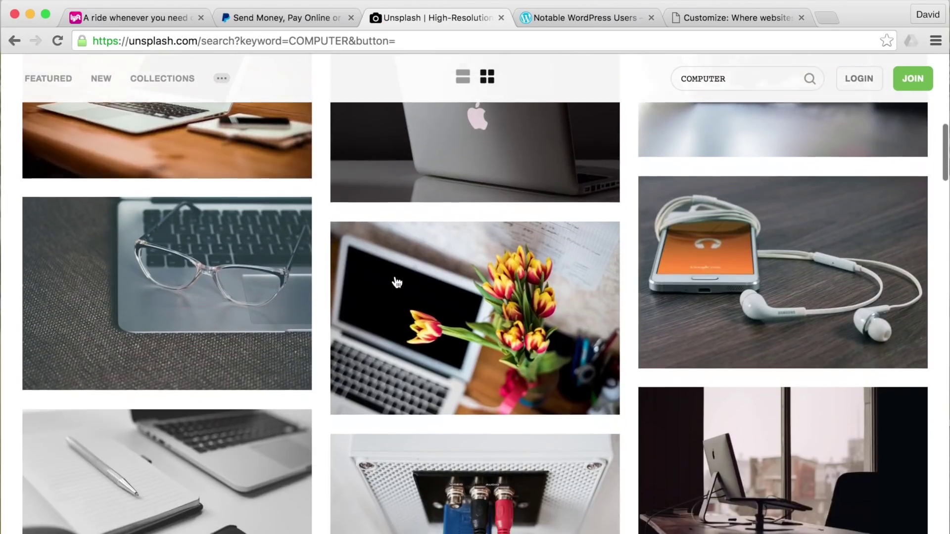
pyautogui.scroll(-20, 396, 279)
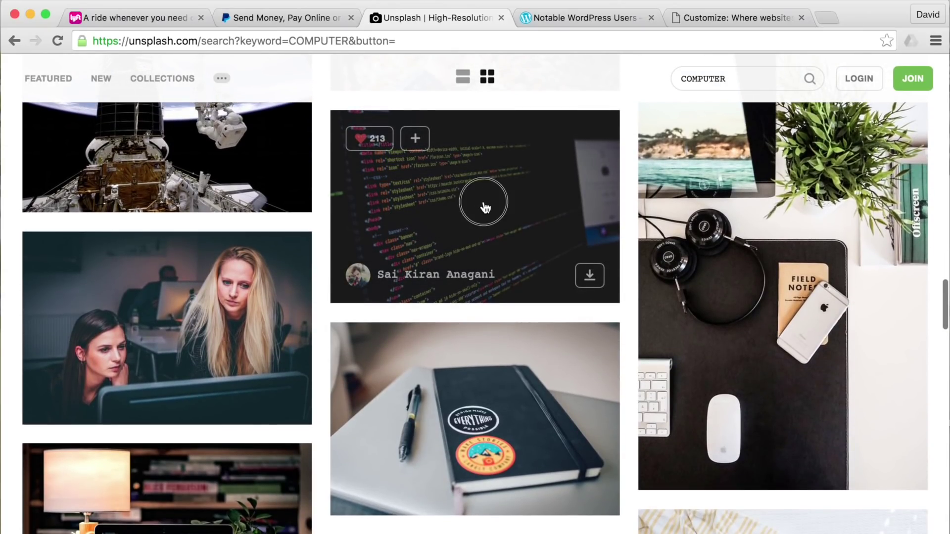
pyautogui.click(483, 206)
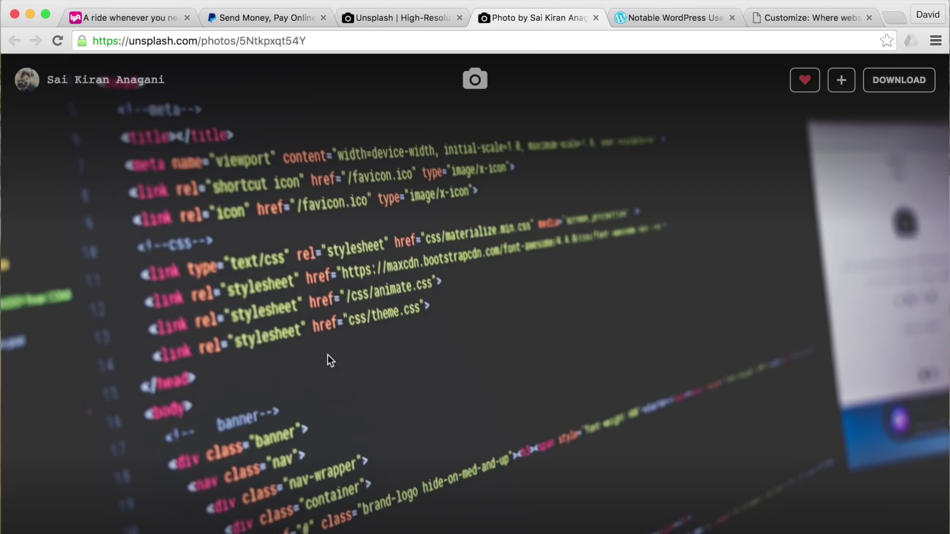
# - Take the search-results tab back through Unsplash to the DM WebDev site
pyautogui.click(406, 18)
pyautogui.click(10, 40)
pyautogui.click(15, 43)
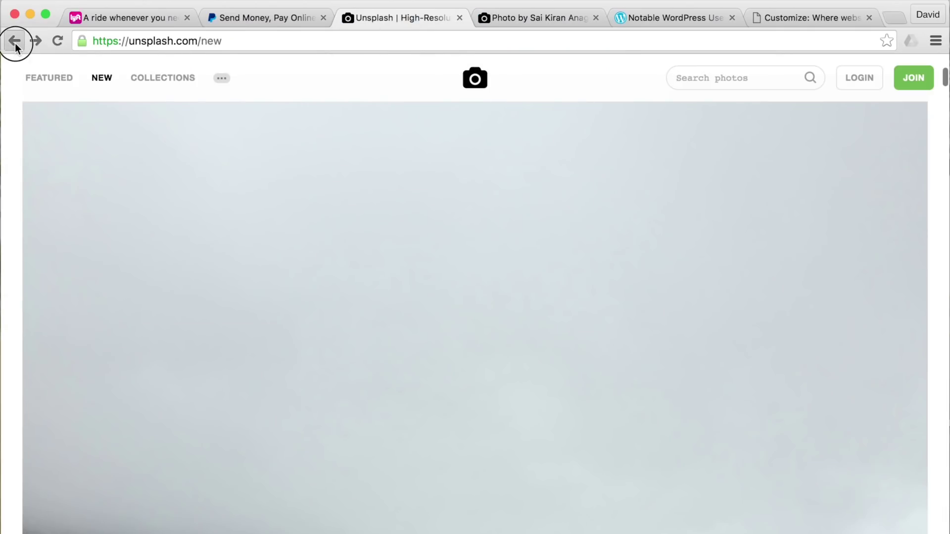
pyautogui.click(14, 43)
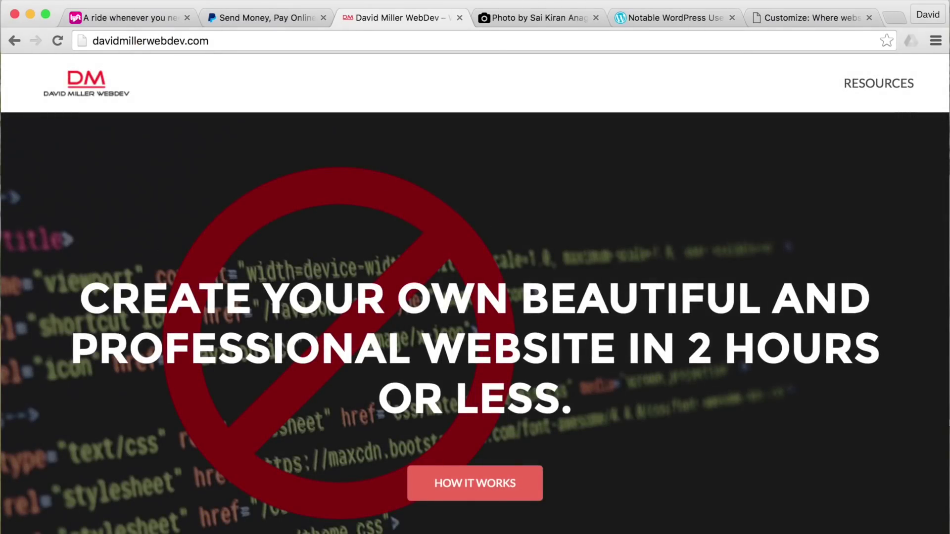
# - Compare the code photo with the DM WebDev home page hero, then return to the Customizer
pyautogui.click(533, 14)
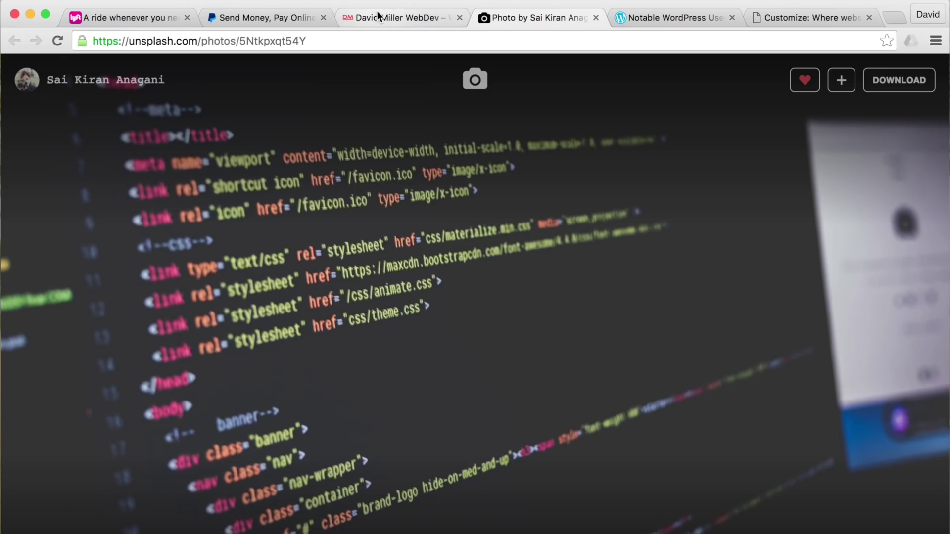
pyautogui.click(379, 17)
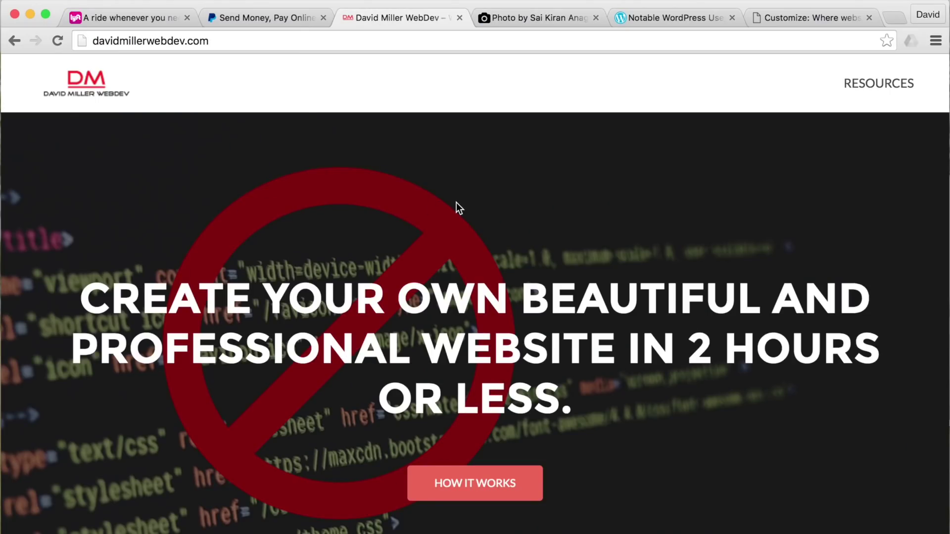
pyautogui.click(529, 14)
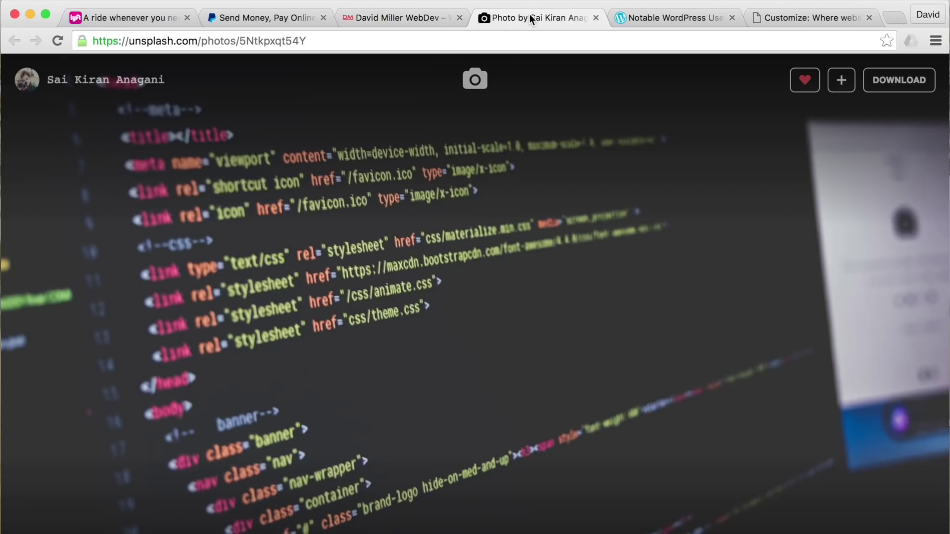
pyautogui.click(385, 17)
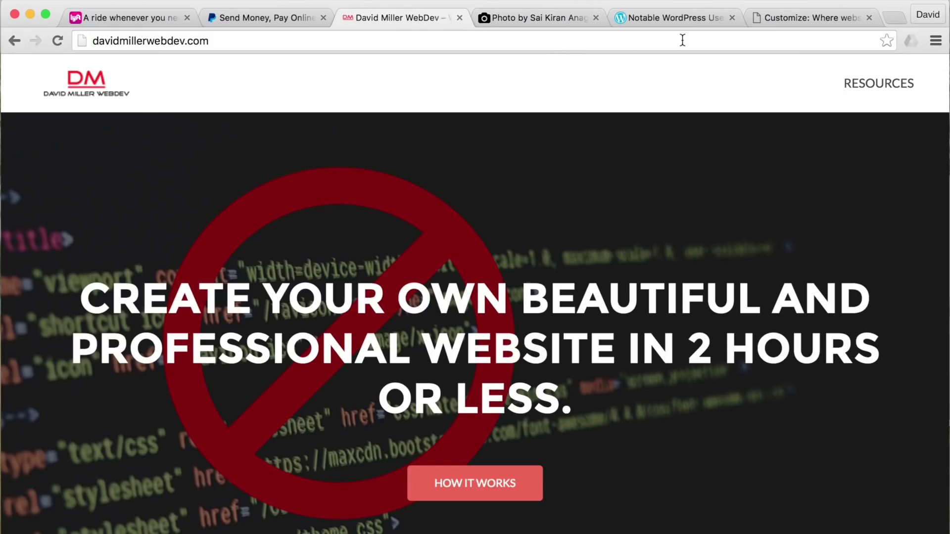
pyautogui.click(808, 19)
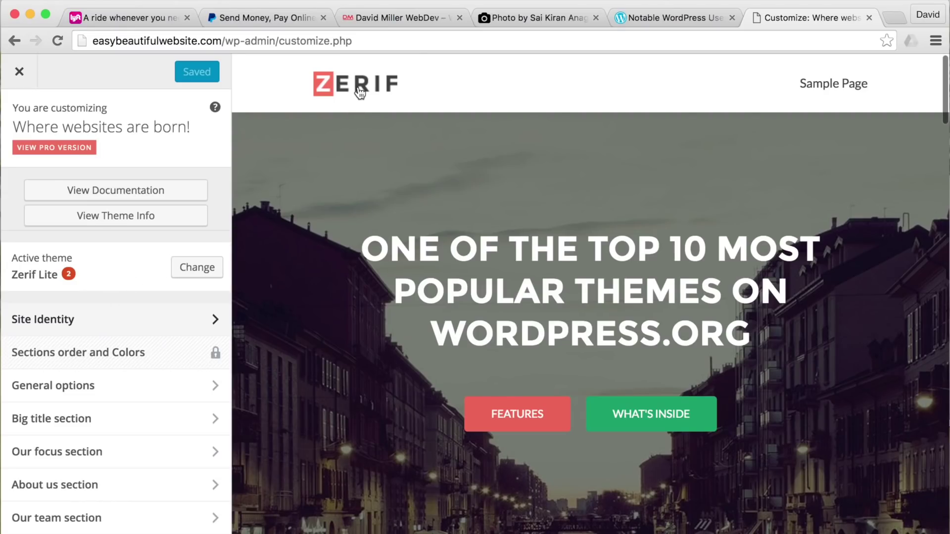
# - Upload DM-WevDev-logo.png from Desktop/DMWD/Website Content/Artwork/Site Identity Logo as the site logo
pyautogui.click(64, 322)
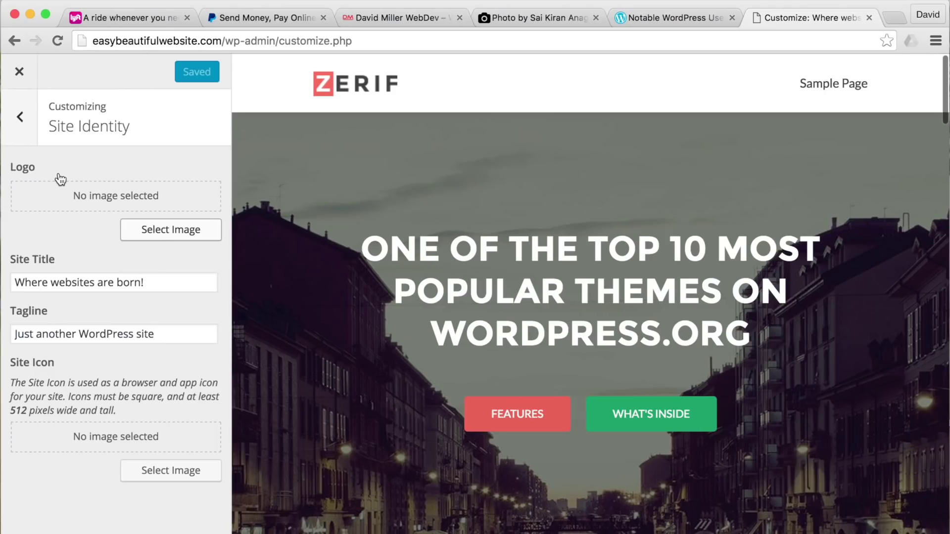
pyautogui.click(155, 232)
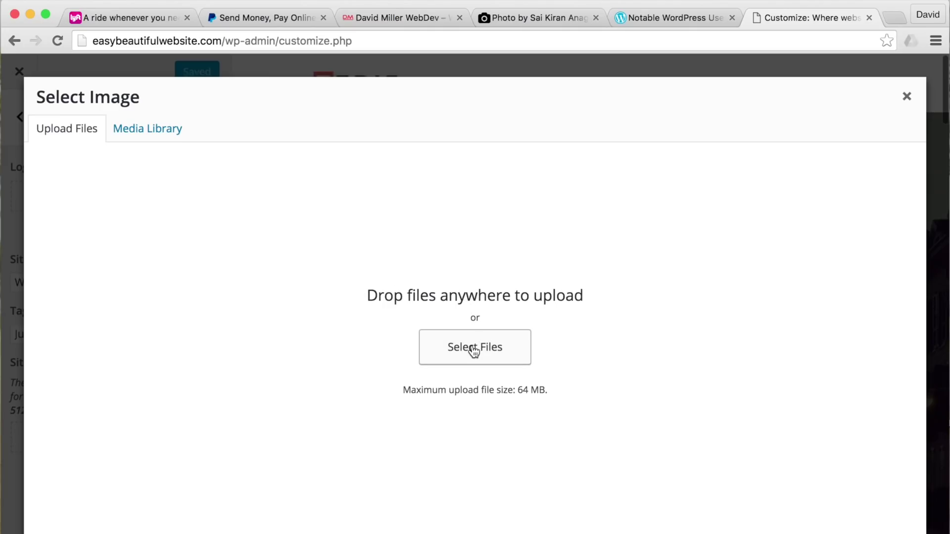
pyautogui.click(490, 348)
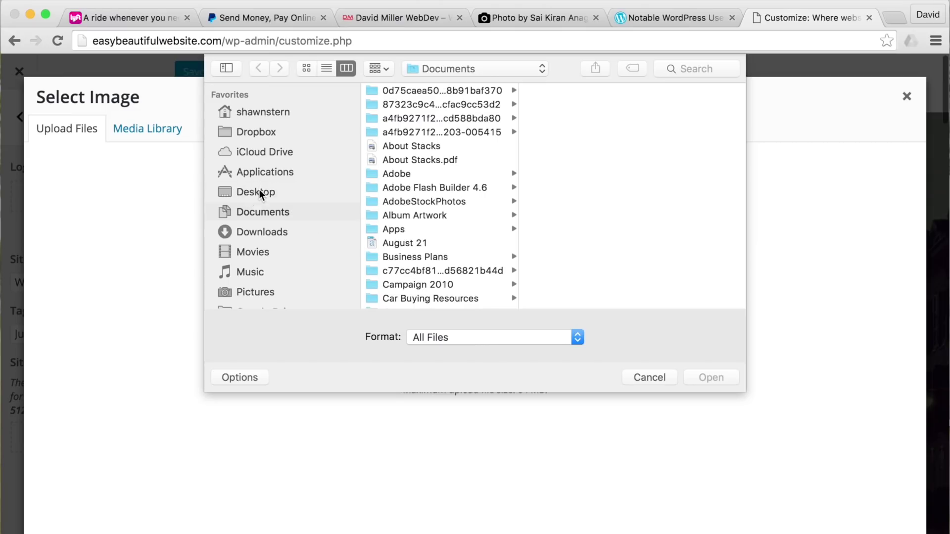
pyautogui.click(257, 192)
pyautogui.click(398, 133)
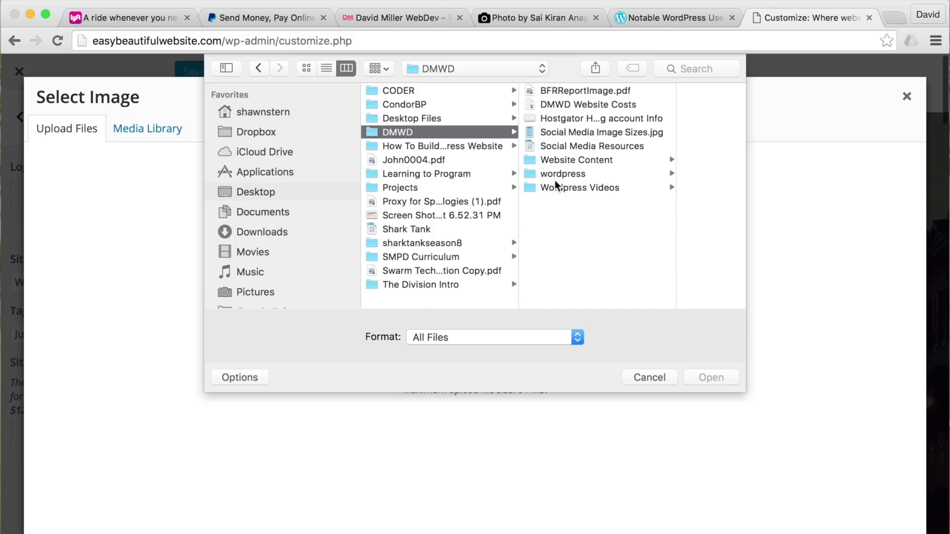
pyautogui.click(556, 160)
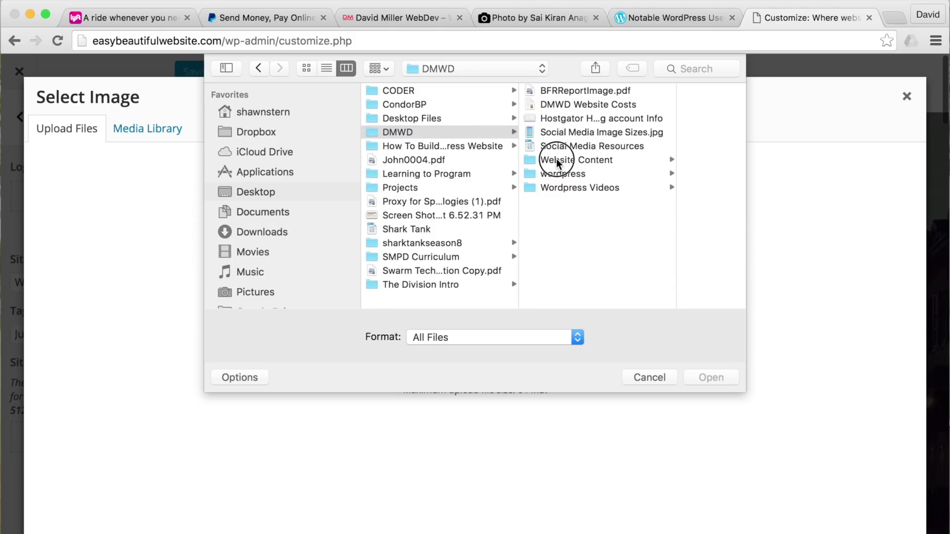
pyautogui.click(629, 93)
pyautogui.click(643, 145)
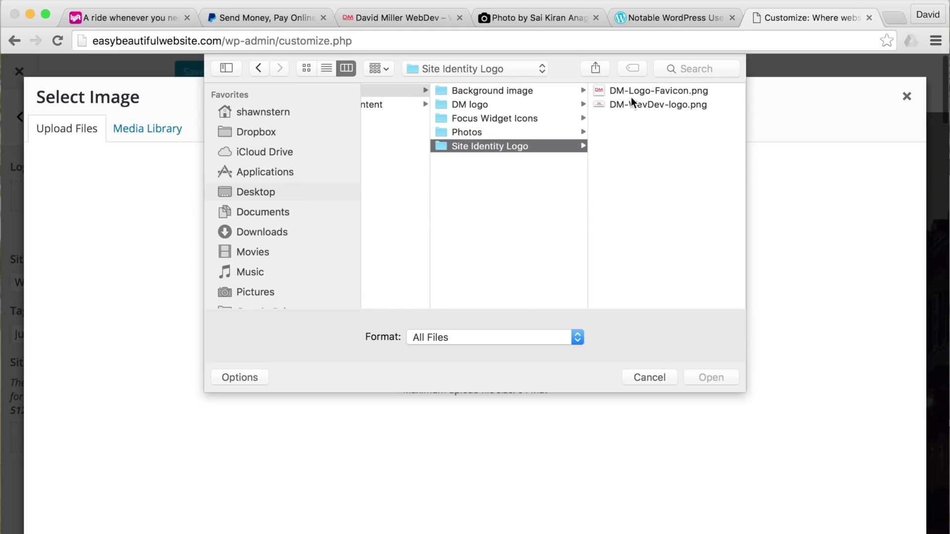
pyautogui.click(628, 102)
pyautogui.click(703, 376)
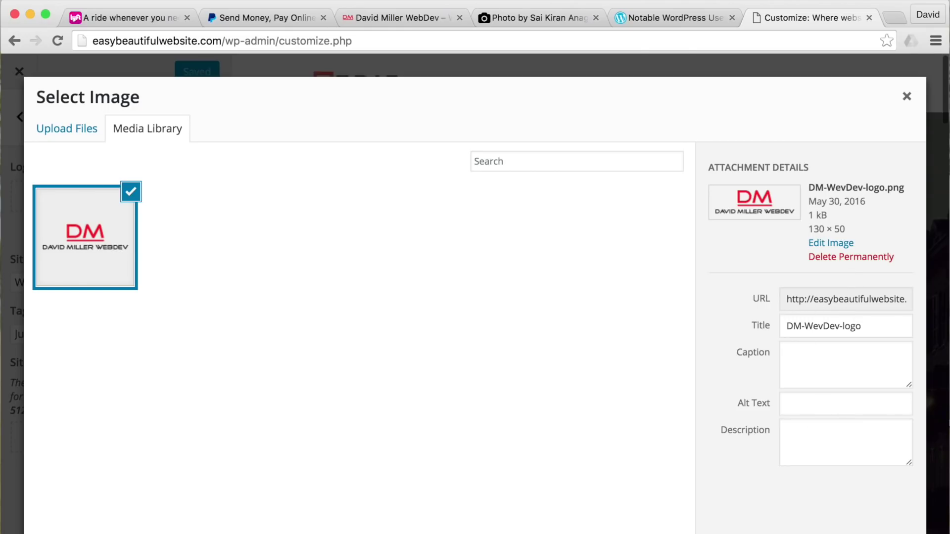
pyautogui.click(876, 533)
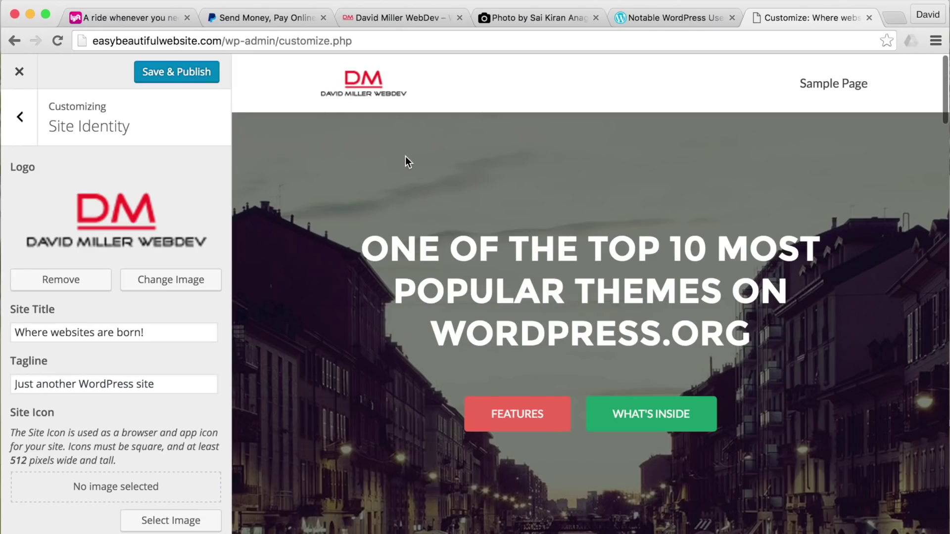
# - Select the current Site Title and open DM Website Content.docx from the DMWebDev Content folder
pyautogui.click(158, 330)
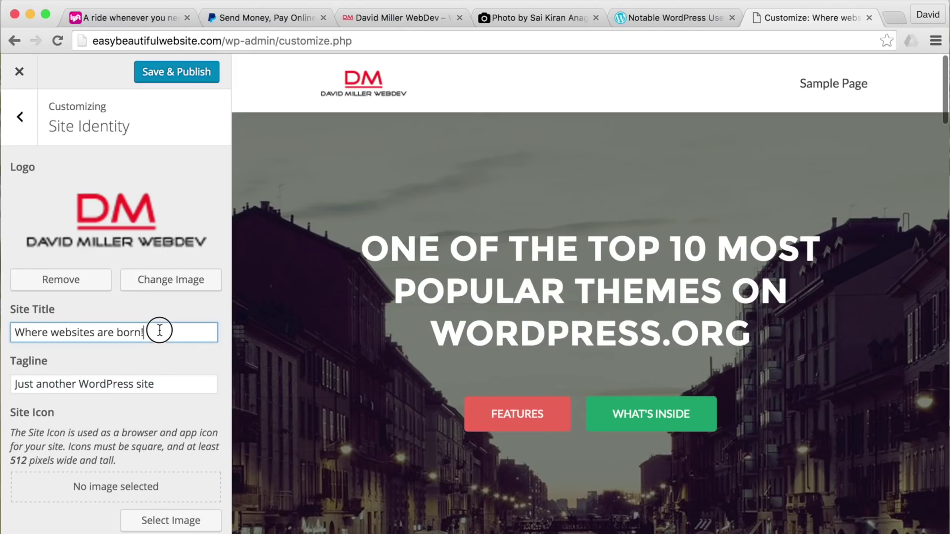
pyautogui.tripleClick(159, 331)
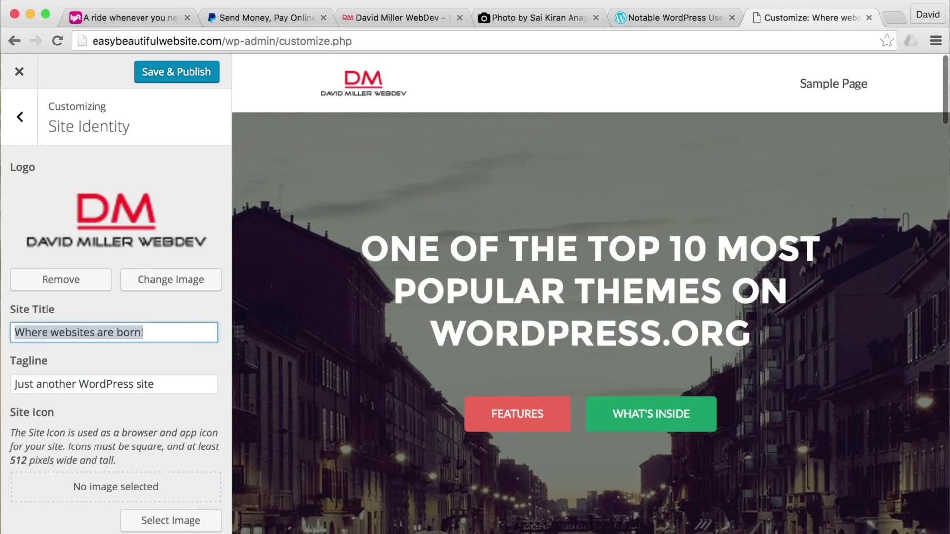
pyautogui.click(925, 532)
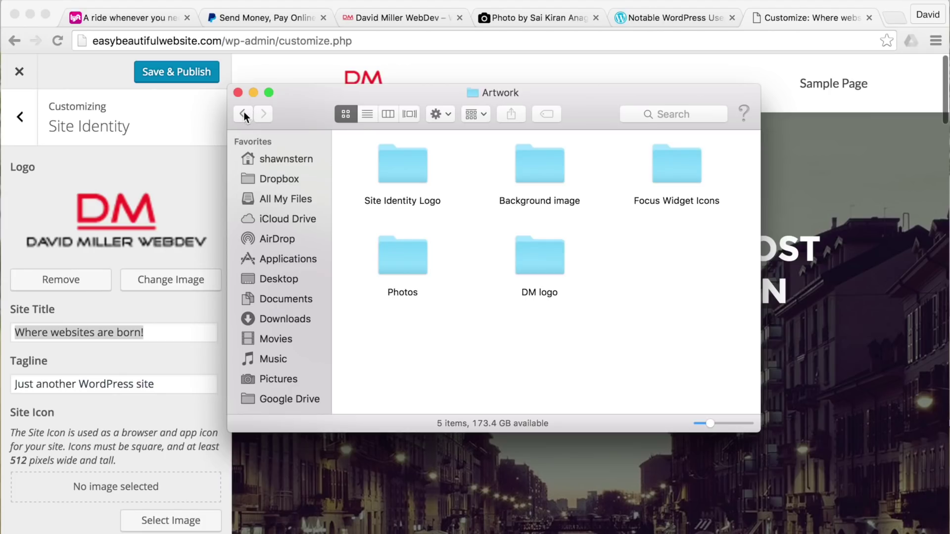
pyautogui.click(242, 114)
pyautogui.doubleClick(544, 161)
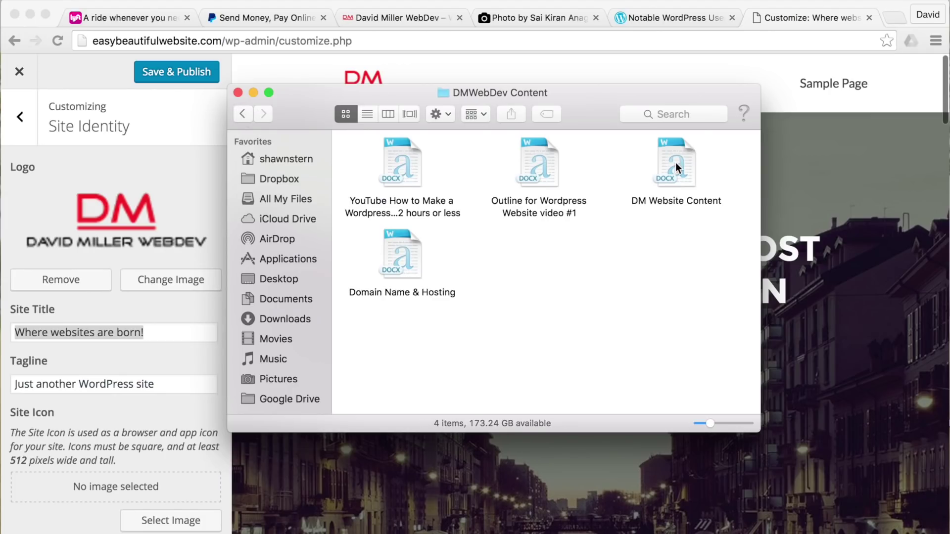
pyautogui.doubleClick(675, 163)
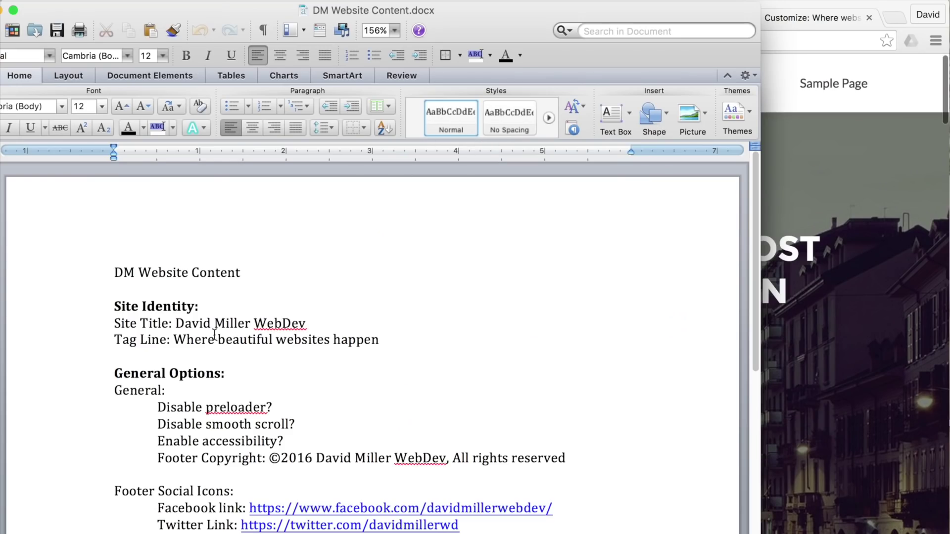
# - Copy the tag line 'Where beautiful websites happen', minimize Word and return to the Customizer
pyautogui.moveTo(174, 339); pyautogui.dragTo(361, 339)
pyautogui.press('super+c')
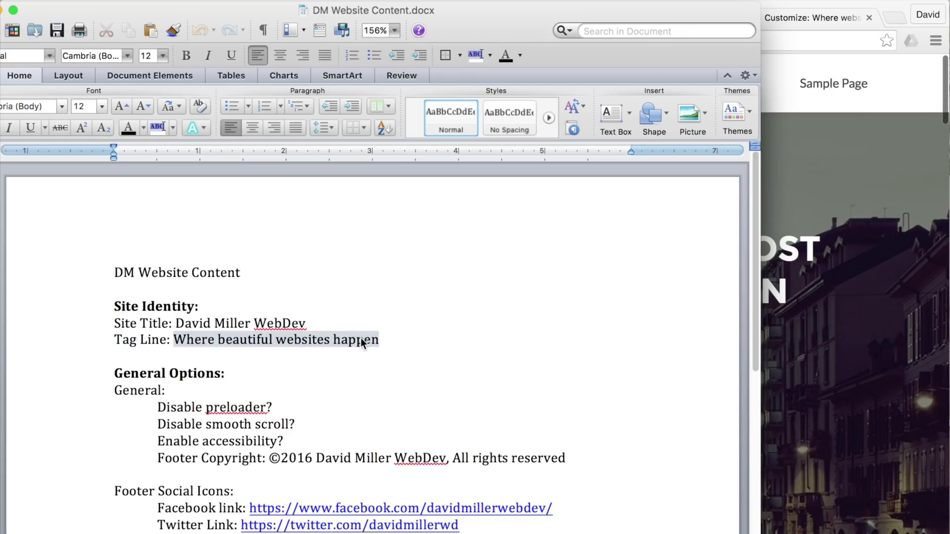
pyautogui.moveTo(62, 9); pyautogui.dragTo(314, 28)
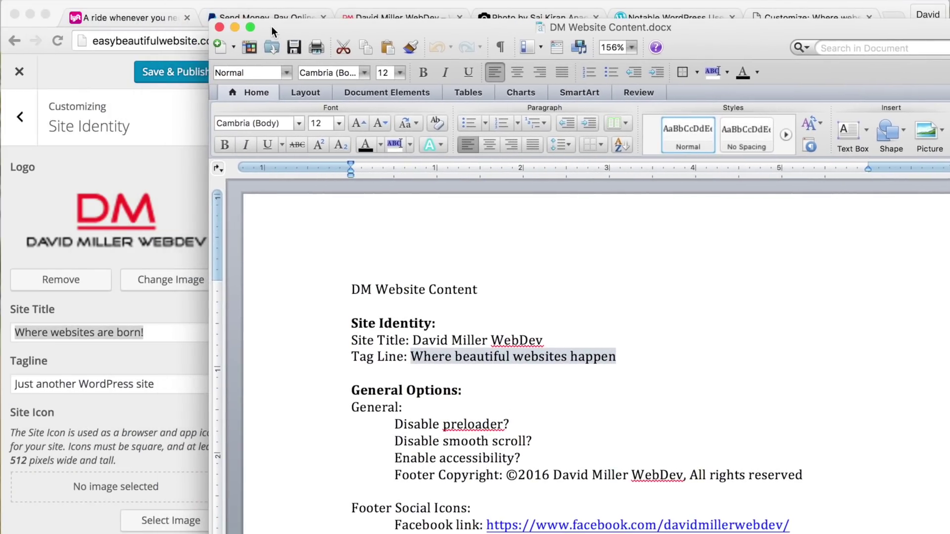
pyautogui.click(235, 27)
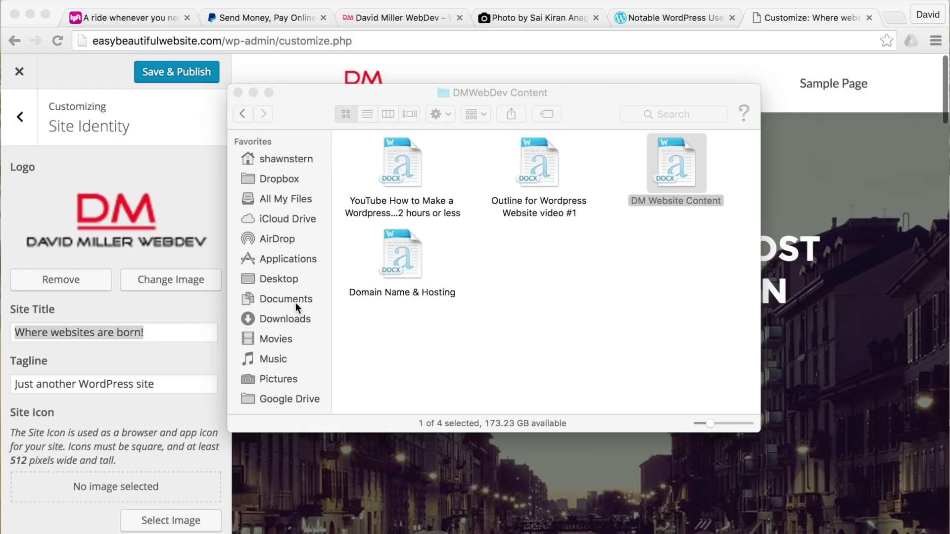
pyautogui.click(145, 254)
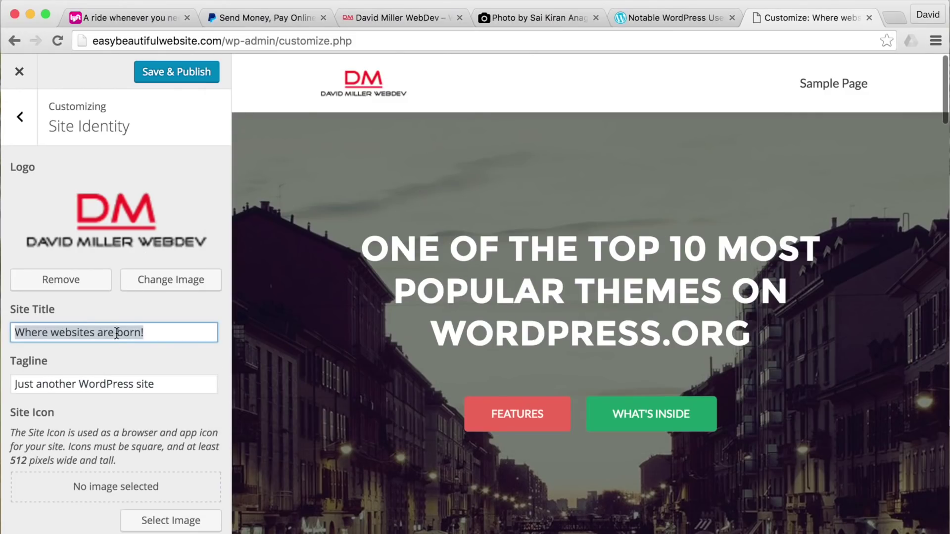
# - Paste 'Where beautiful websites happen' as Site Title and set tagline 'Build your own website in 2 hours or less'
pyautogui.press('super+v')
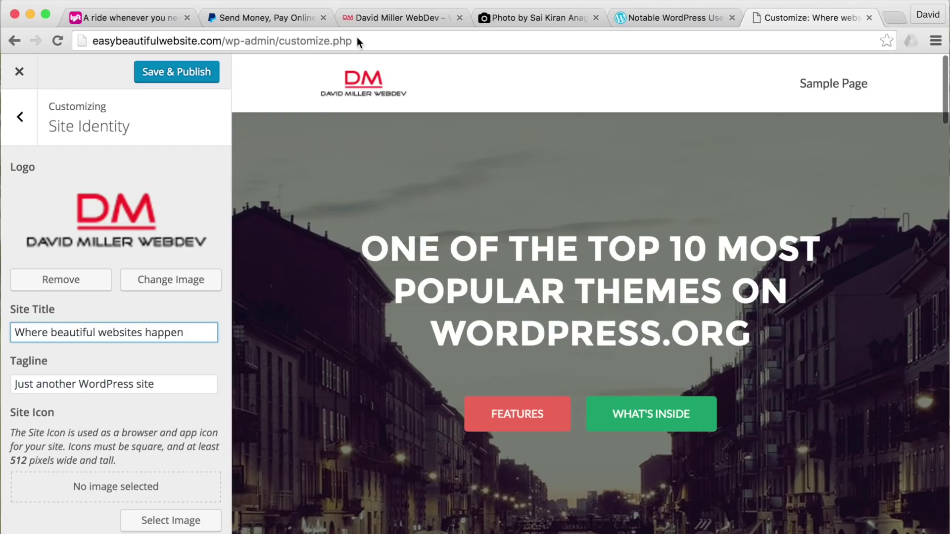
pyautogui.doubleClick(79, 380)
pyautogui.tripleClick(79, 381)
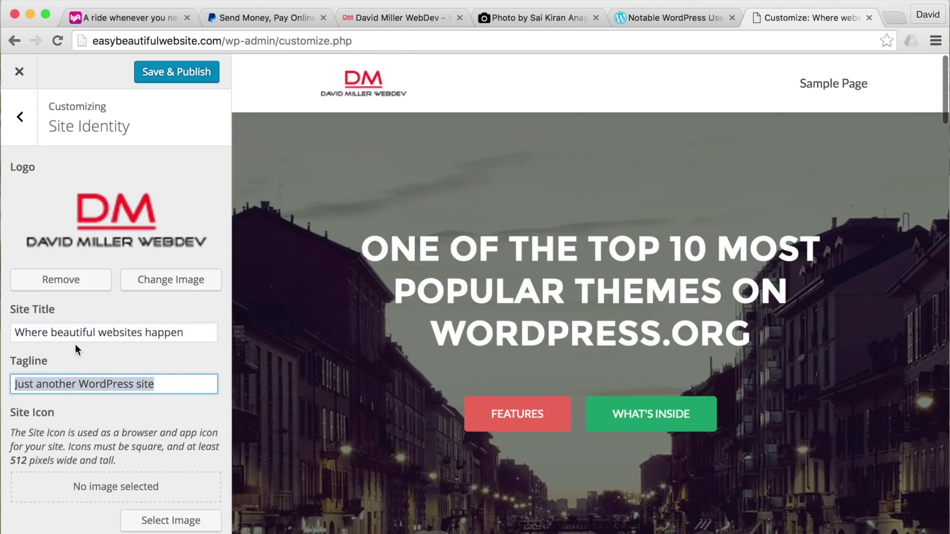
pyautogui.write('Bui')
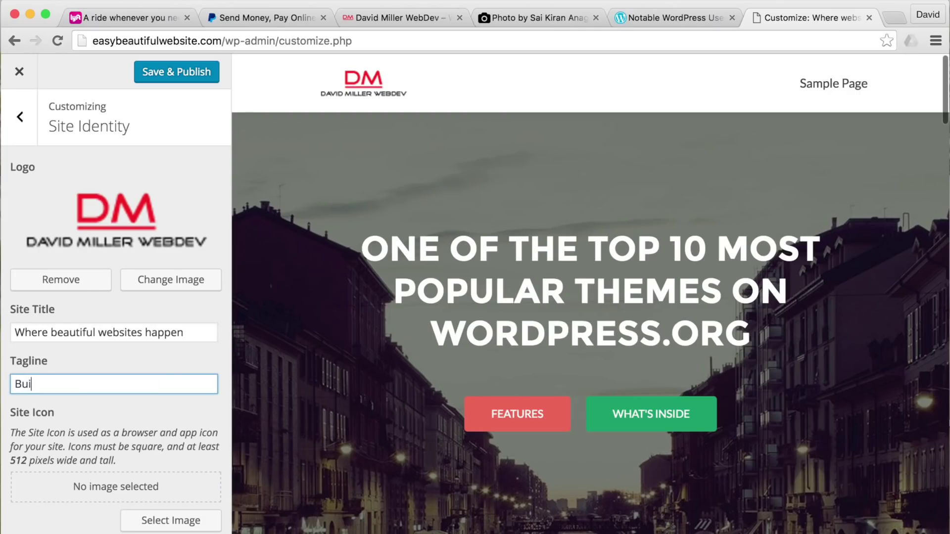
pyautogui.write('ld your own website in 2 hours or less')
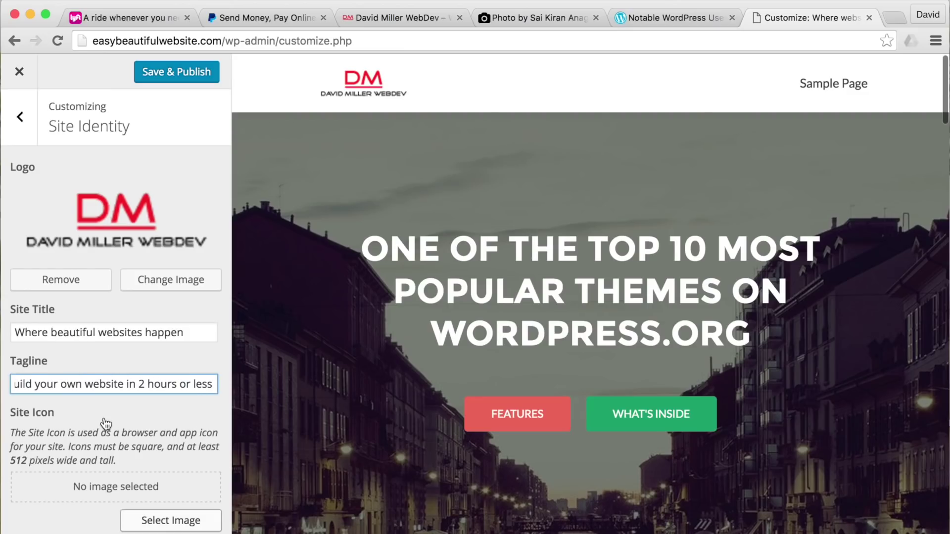
pyautogui.click(104, 419)
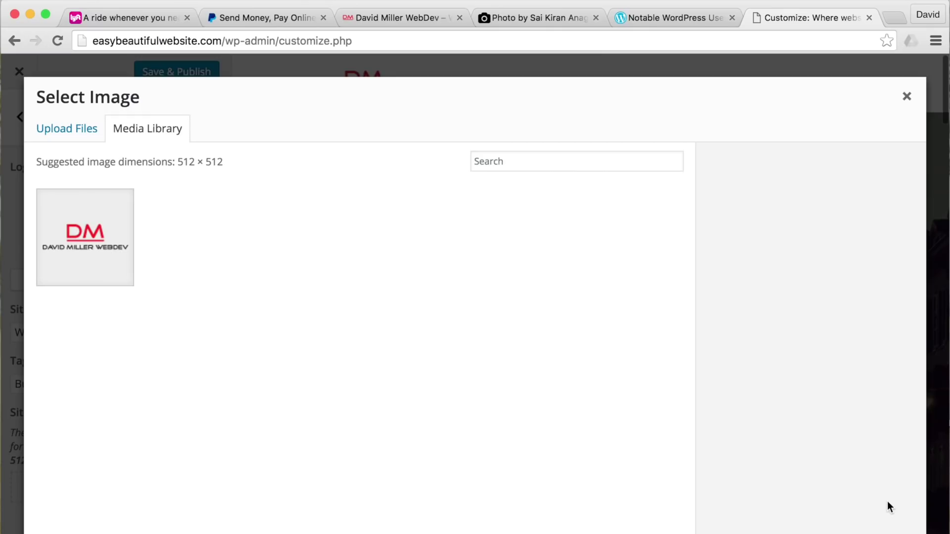
# - Close the site icon picker and Save & Publish the logo, title and tagline
pyautogui.click(906, 95)
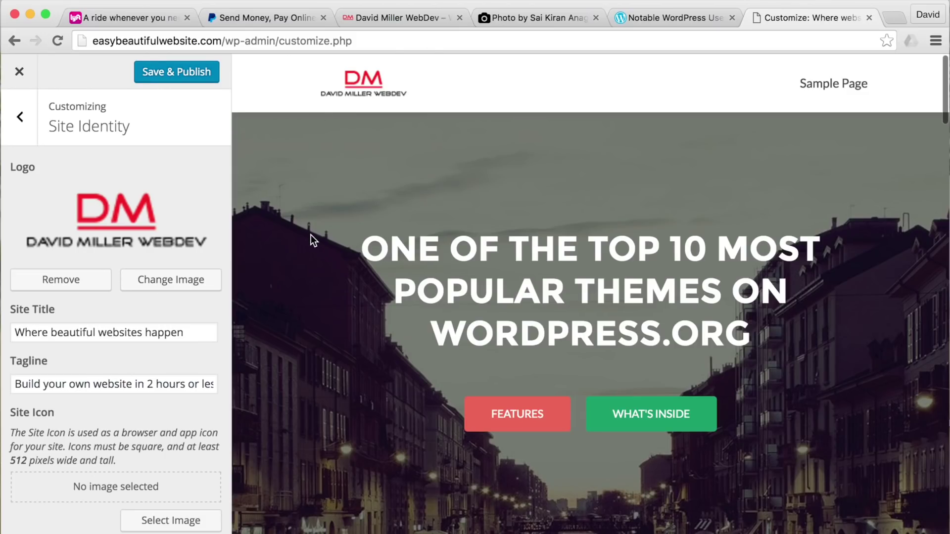
pyautogui.click(173, 73)
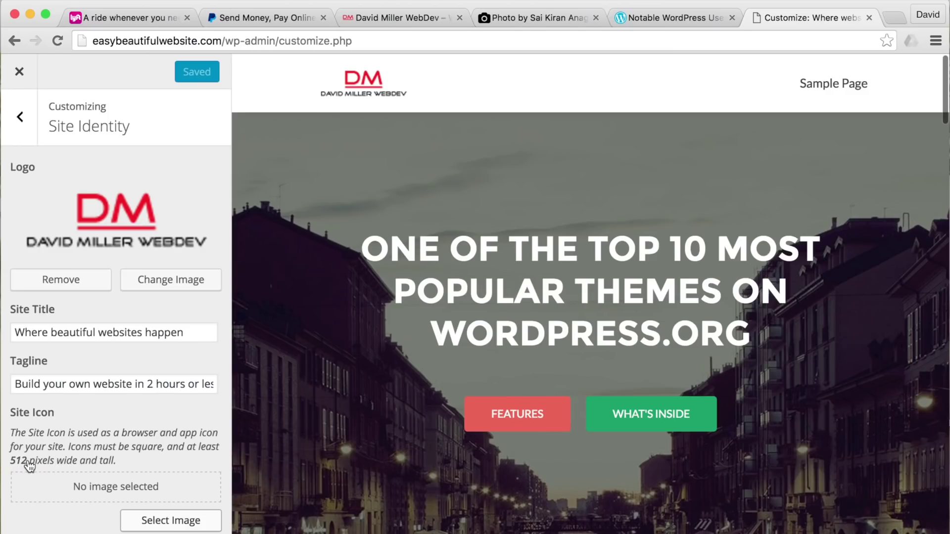
# - Upload DM-Logo-Favicon.png and use it as the site icon
pyautogui.click(153, 523)
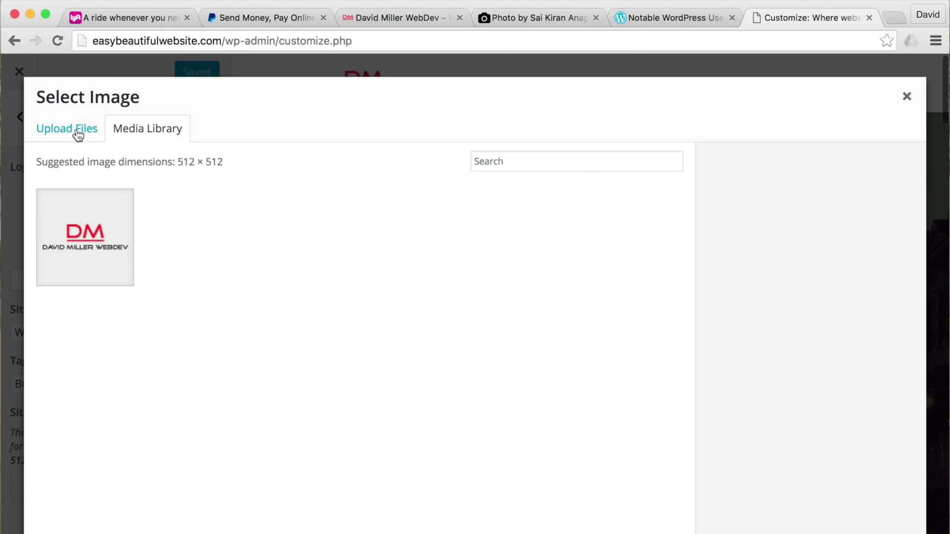
pyautogui.click(81, 134)
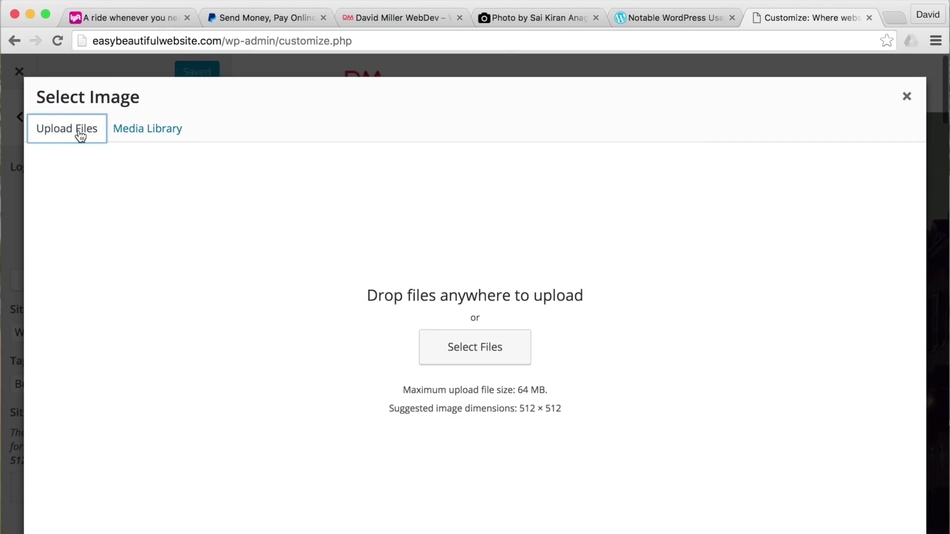
pyautogui.click(158, 140)
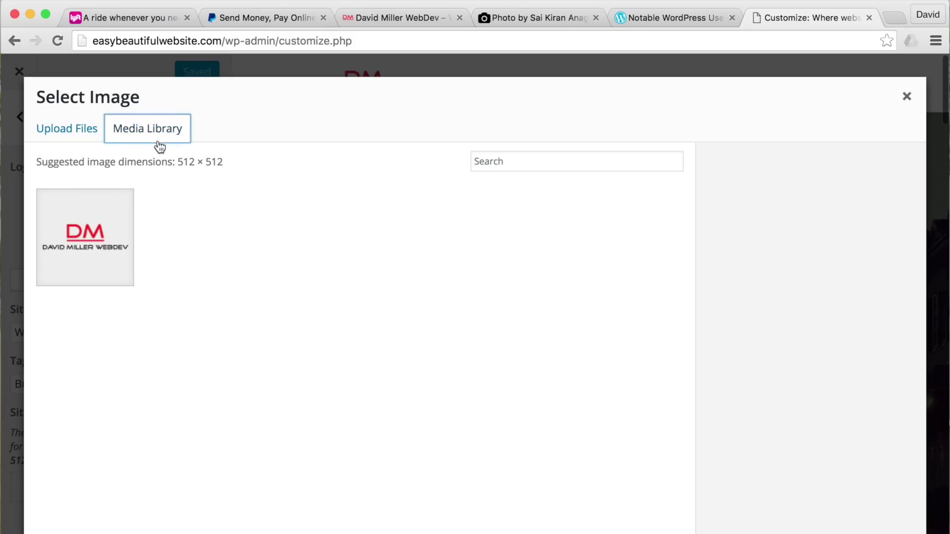
pyautogui.click(58, 133)
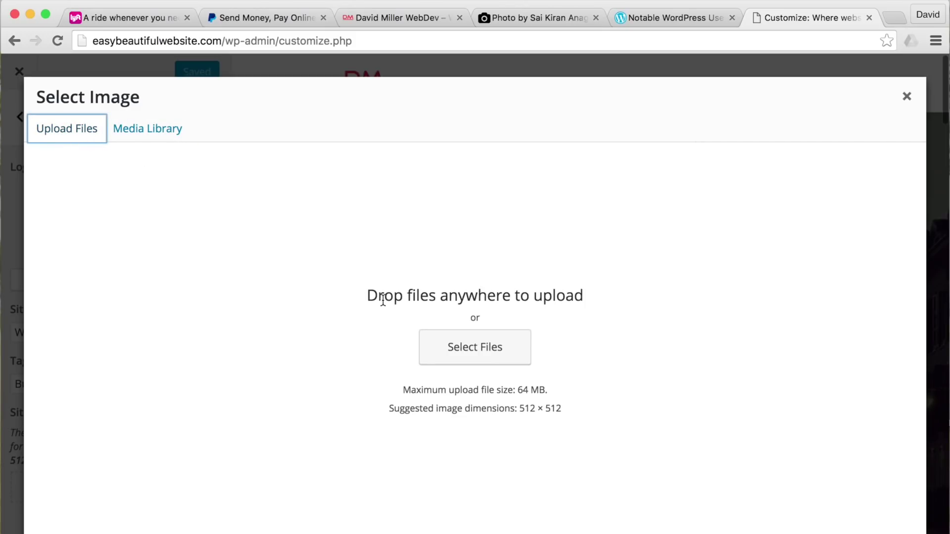
pyautogui.click(483, 354)
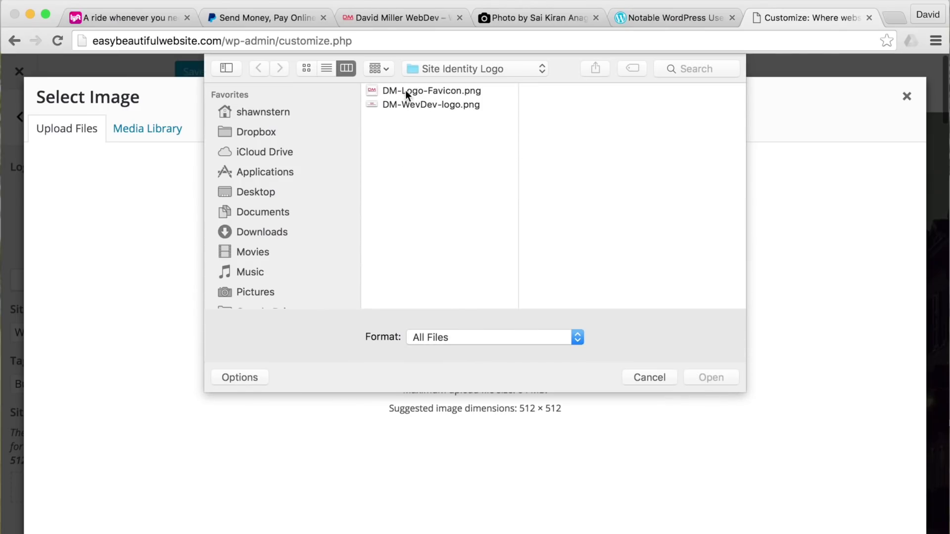
pyautogui.click(438, 91)
pyautogui.click(695, 377)
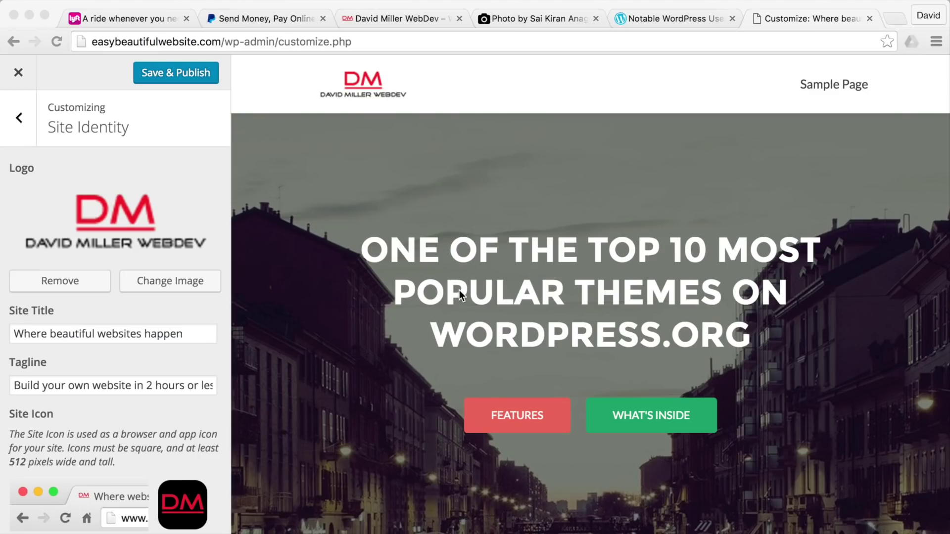
# - Copy the easybeautifulwebsite.com domain and load the live site in a new tab
pyautogui.click(92, 42)
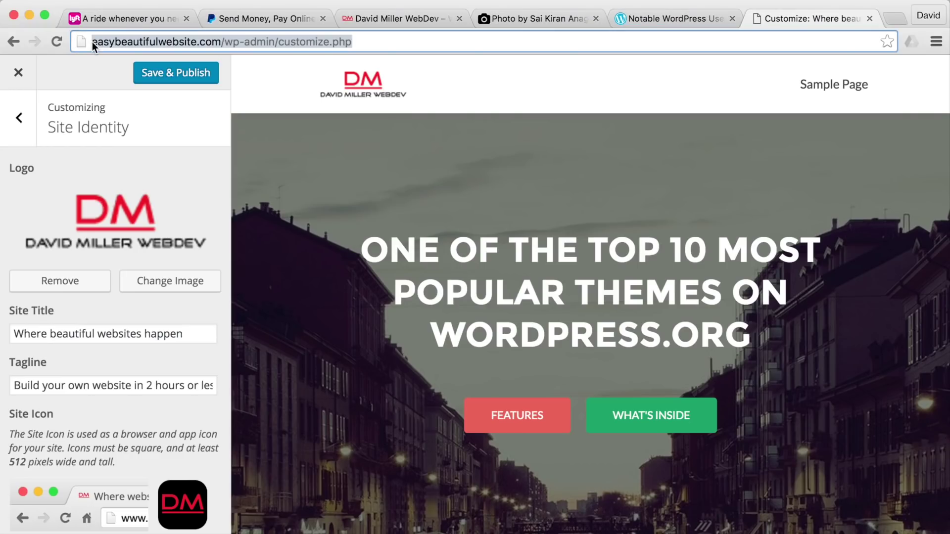
pyautogui.doubleClick(119, 42)
pyautogui.moveTo(118, 42); pyautogui.dragTo(215, 42)
pyautogui.press('super+c')
pyautogui.press('super+t')
pyautogui.press('super+v')
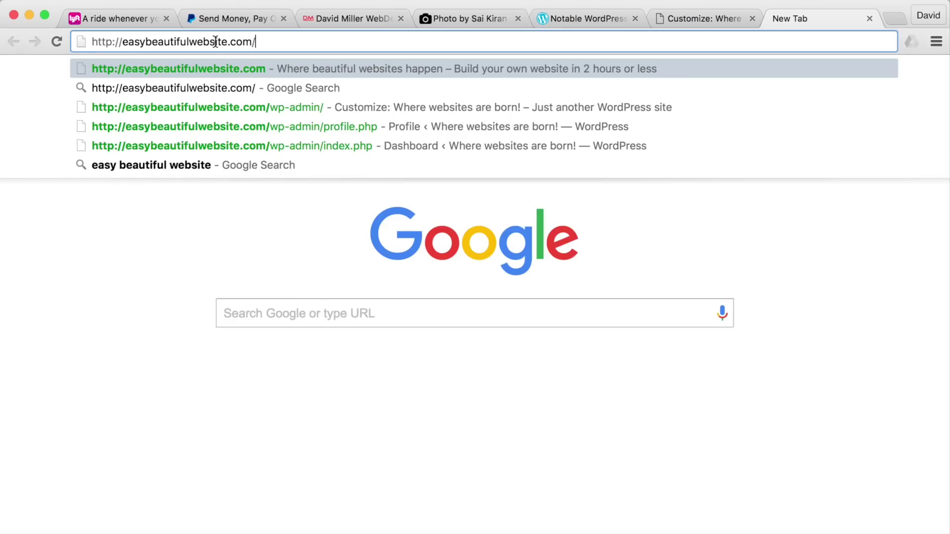
pyautogui.write('/')
pyautogui.press('Return')
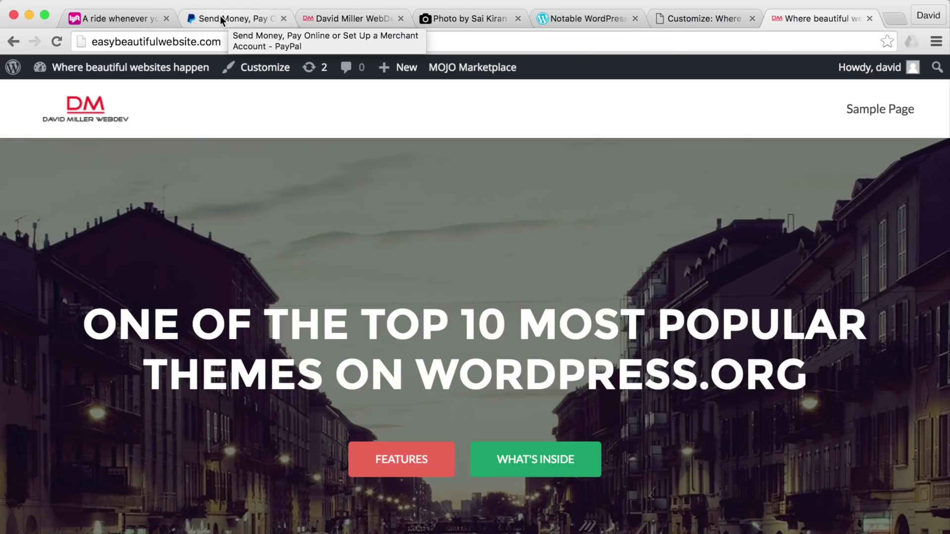
# - Back in the Customizer, revisit Site Identity and return to the main section list
pyautogui.click(687, 19)
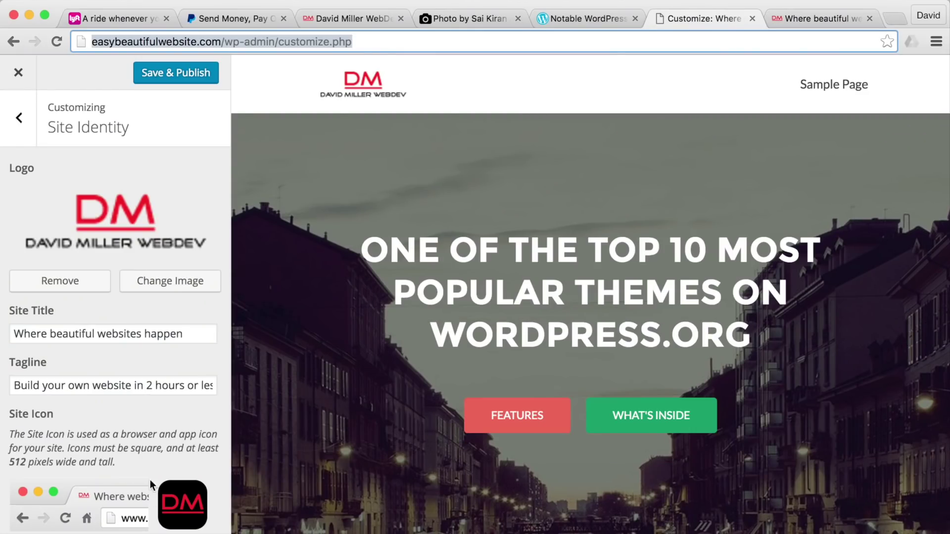
pyautogui.click(21, 120)
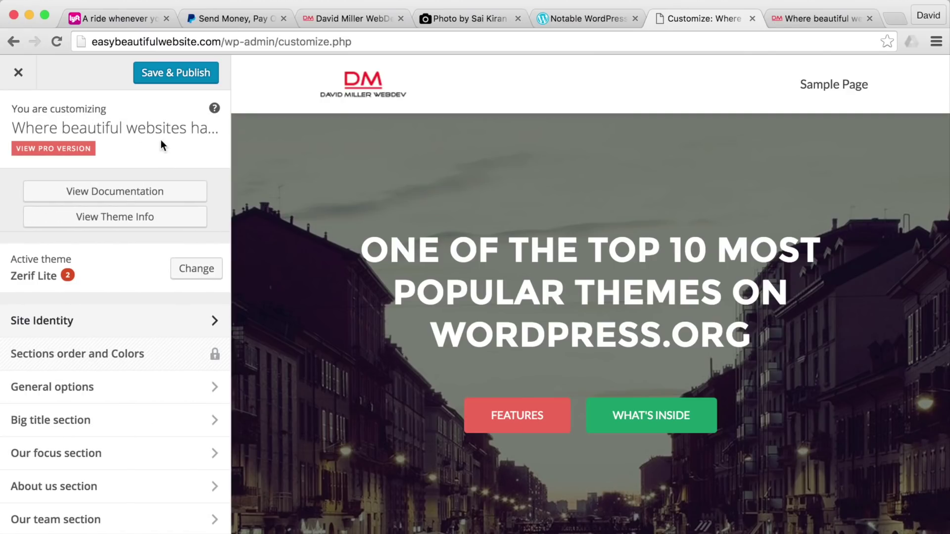
pyautogui.click(84, 320)
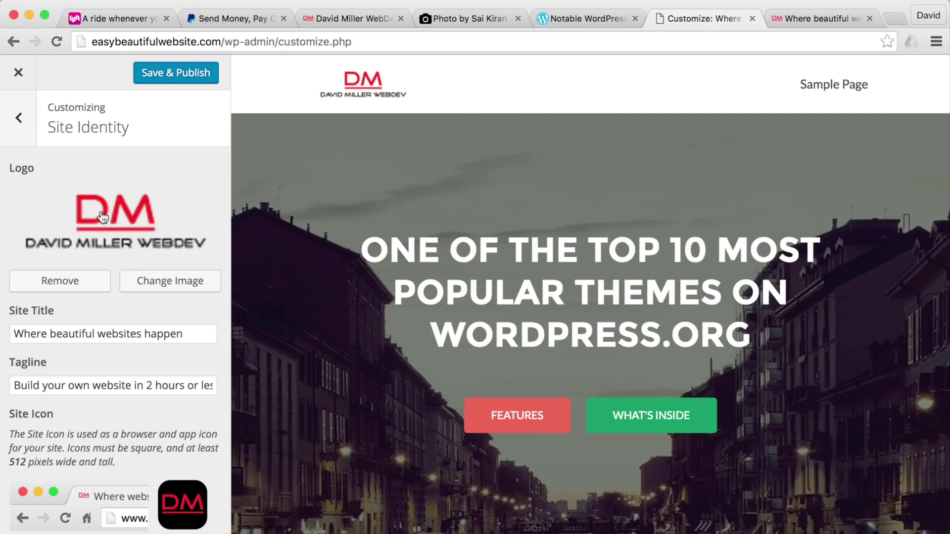
pyautogui.click(20, 119)
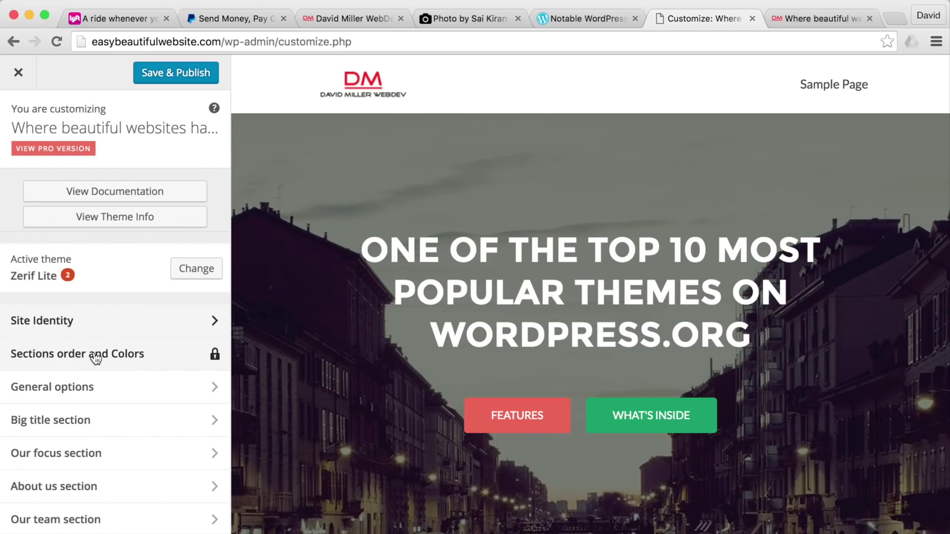
# - Open General options > General, read the option info boxes, then bring up the Word content document
pyautogui.click(85, 393)
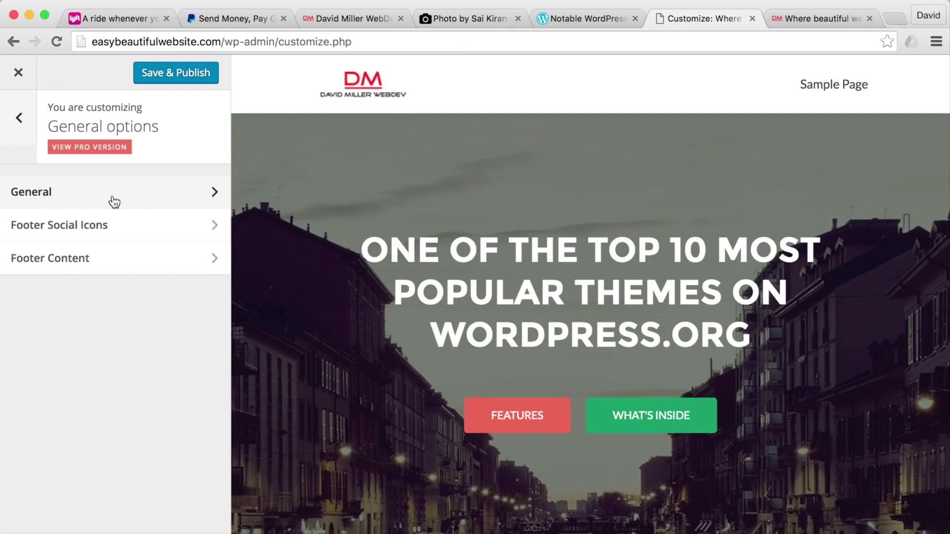
pyautogui.click(146, 200)
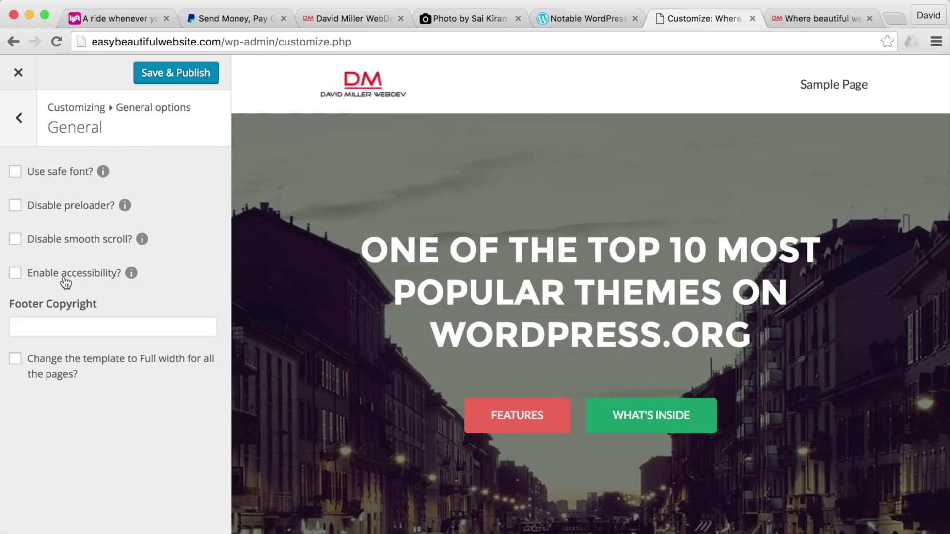
pyautogui.moveTo(127, 277)
pyautogui.moveTo(143, 241)
pyautogui.moveTo(125, 206)
pyautogui.press('super+Tab')
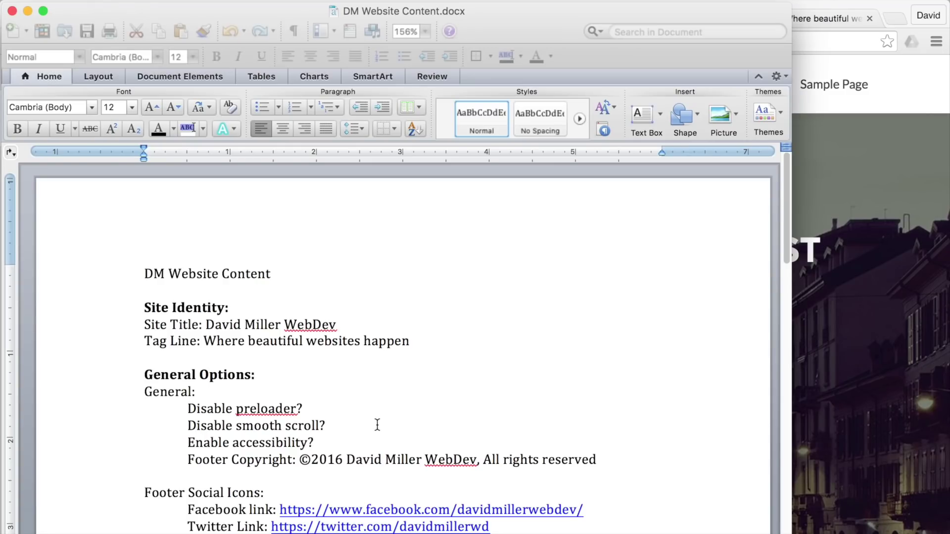
# - Paste the '©2016 David Miller WebDev, All rights reserved' line into Footer Copyright and publish it
pyautogui.click(299, 459)
pyautogui.moveTo(300, 459); pyautogui.dragTo(596, 454)
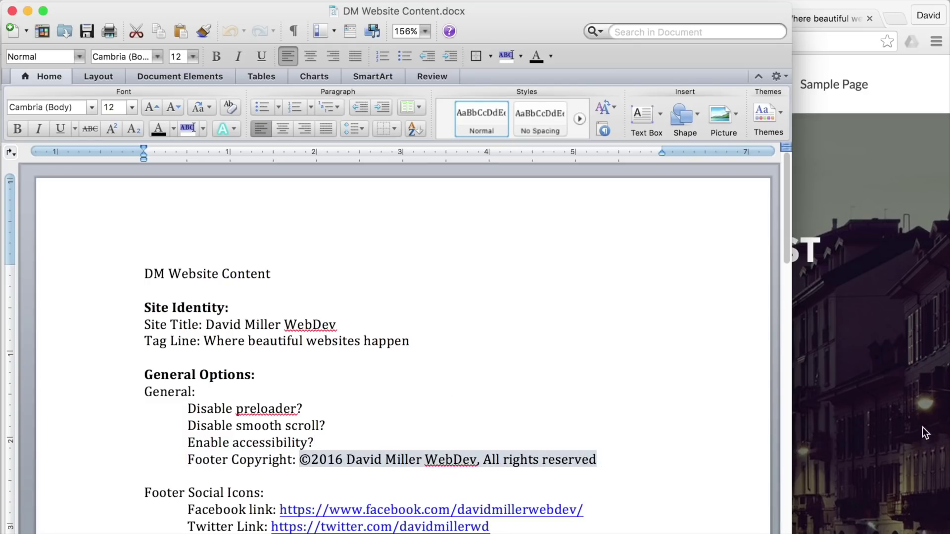
pyautogui.click(922, 427)
pyautogui.click(108, 328)
pyautogui.press('super+v')
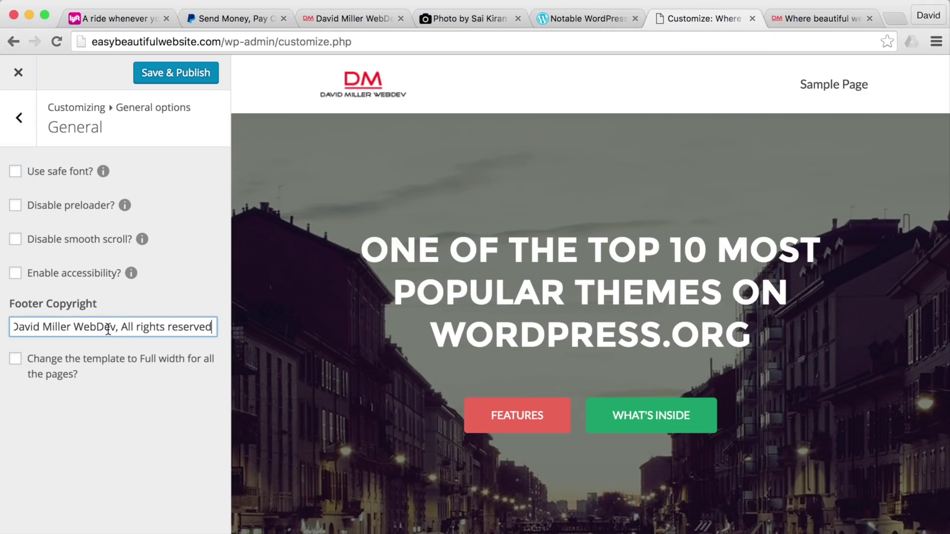
pyautogui.click(169, 76)
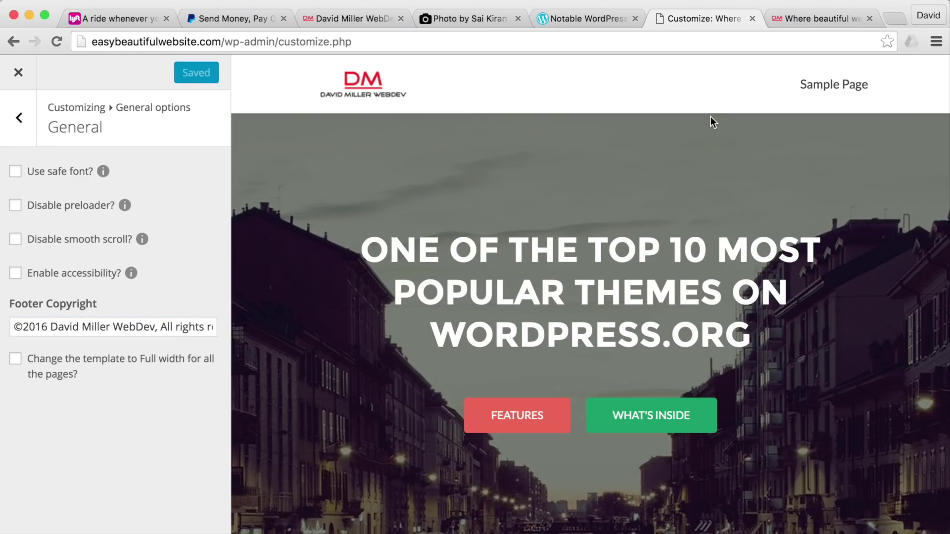
pyautogui.click(817, 19)
# - Go back from the live site to the General options and open Footer Social Icons
pyautogui.scroll(-3, 476, 299)
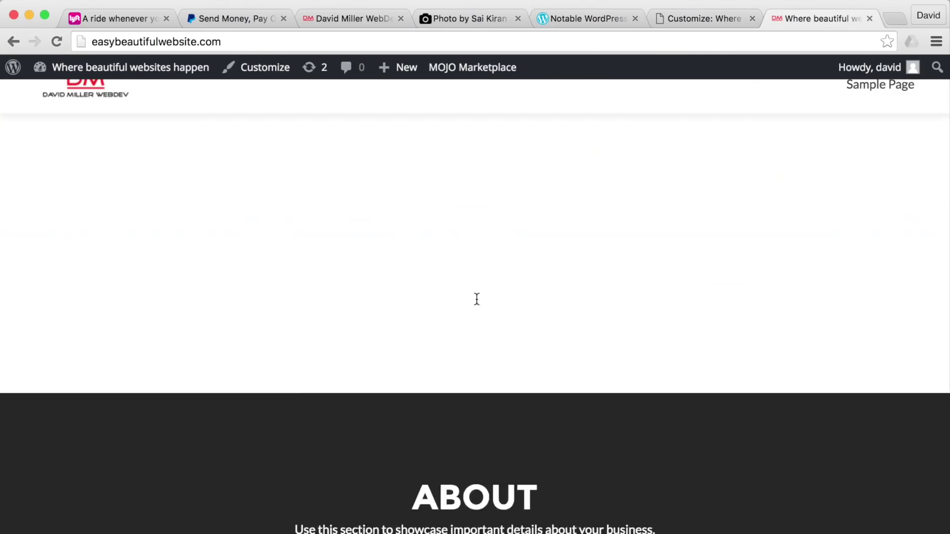
pyautogui.scroll(-15, 476, 299)
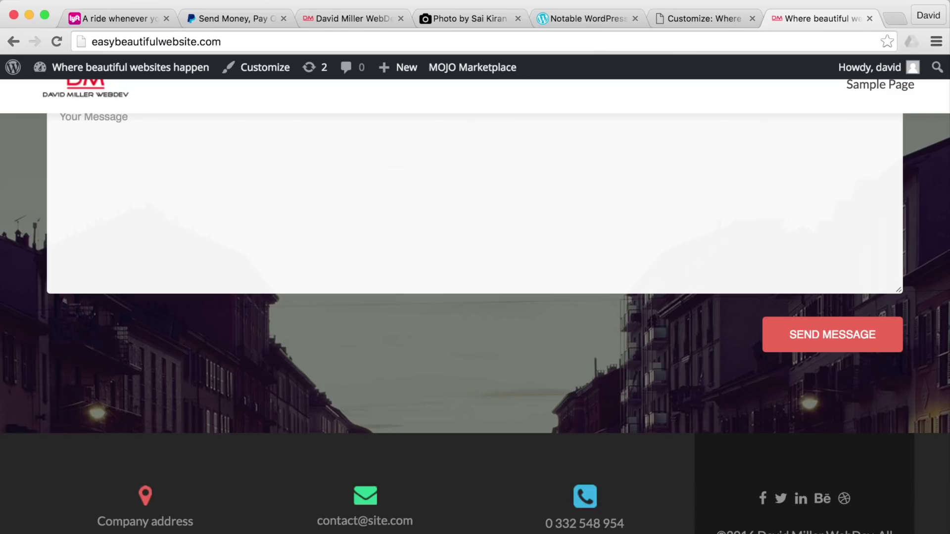
pyautogui.click(679, 23)
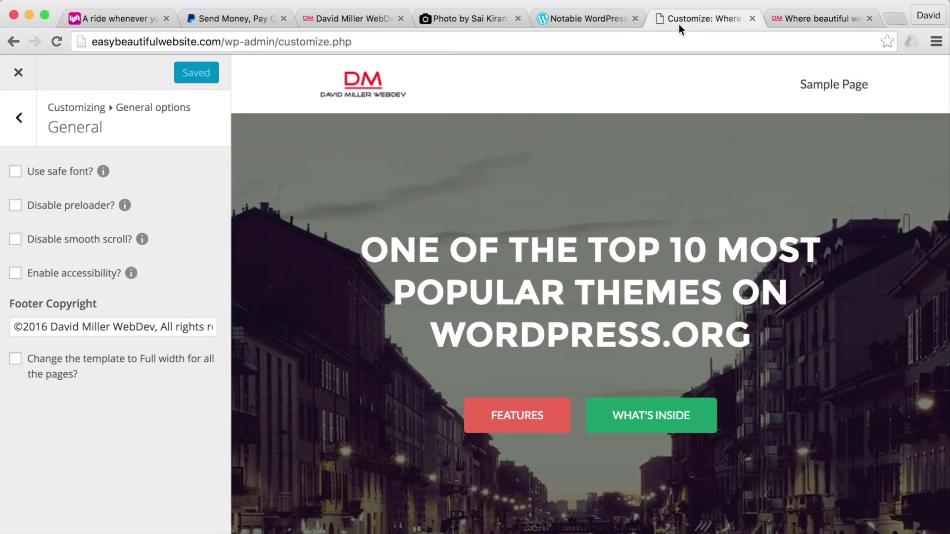
pyautogui.click(19, 122)
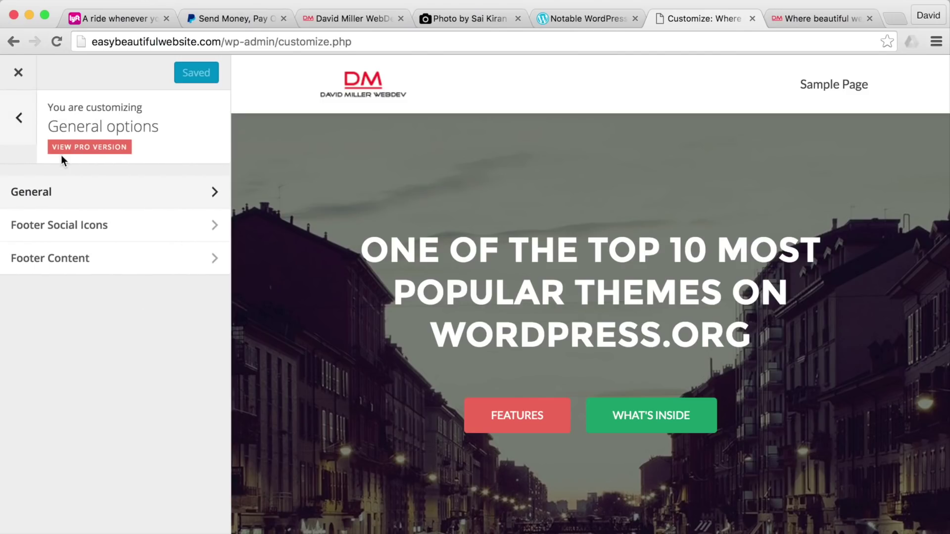
pyautogui.click(78, 227)
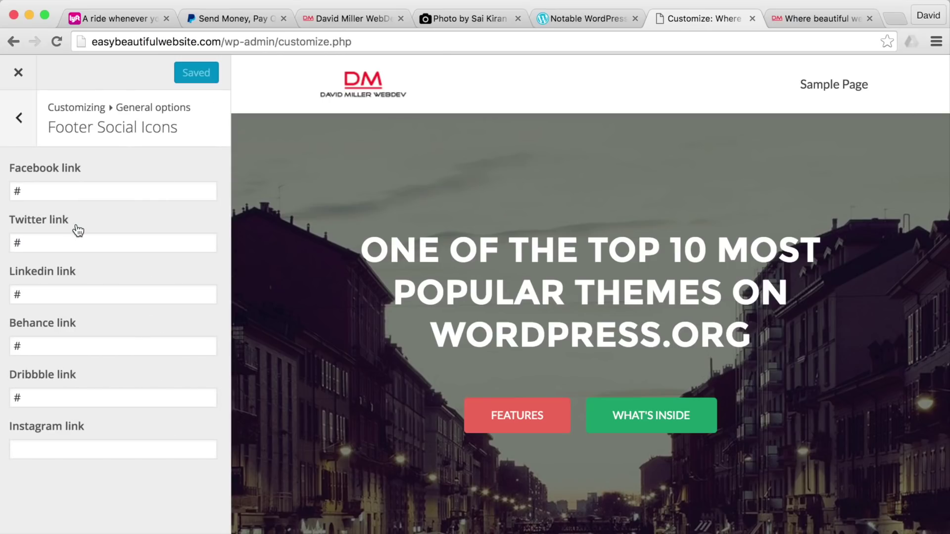
# - Compare the live footer's social icons, then select the Facebook link's # placeholder
pyautogui.click(797, 17)
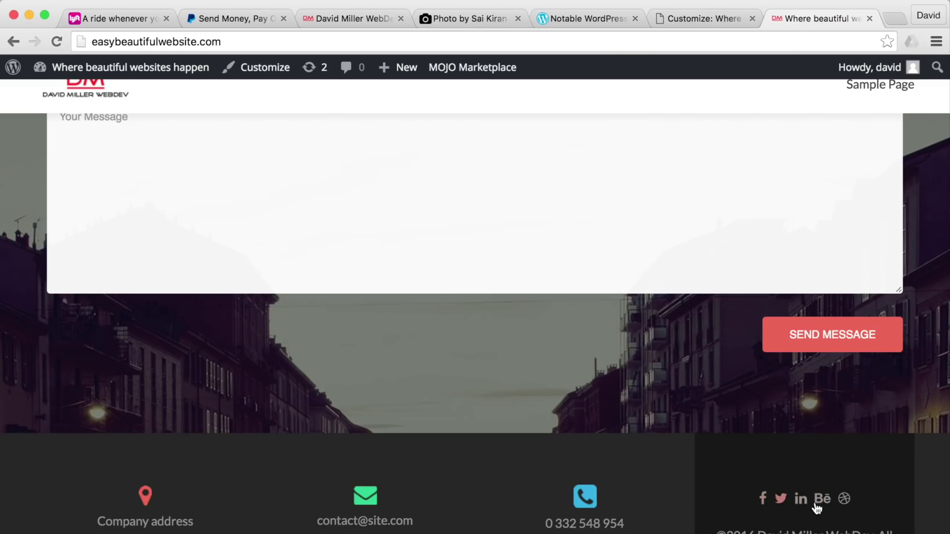
pyautogui.click(687, 11)
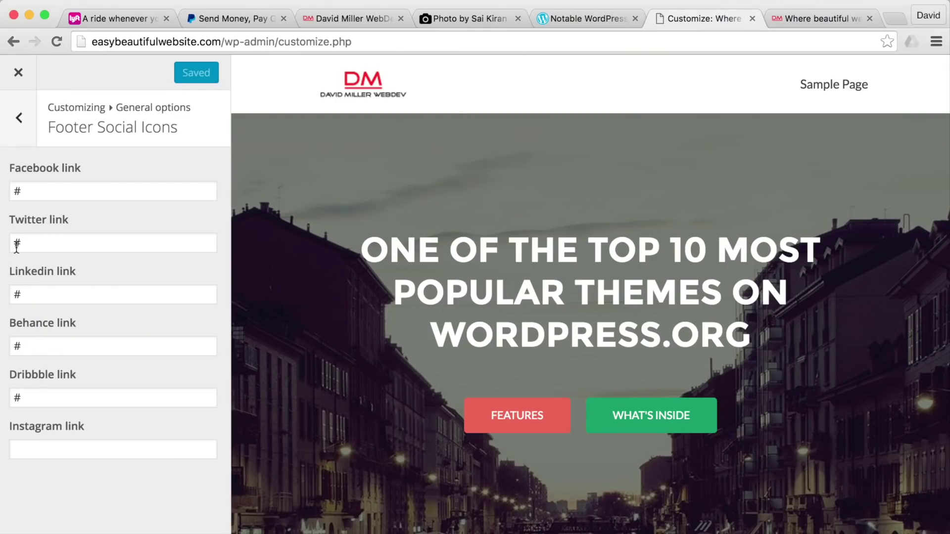
pyautogui.scroll(-20, 325, 341)
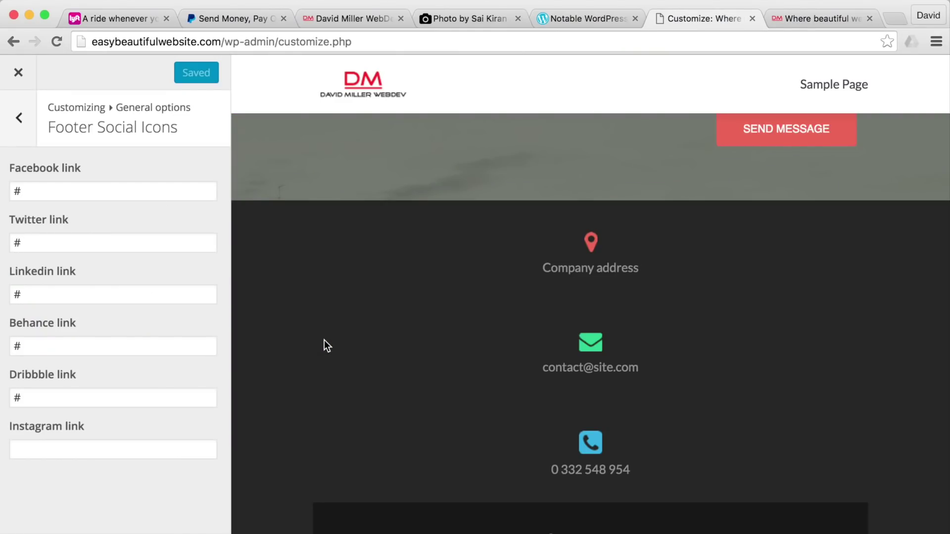
pyautogui.scroll(20, 357, 374)
pyautogui.scroll(-15, 357, 374)
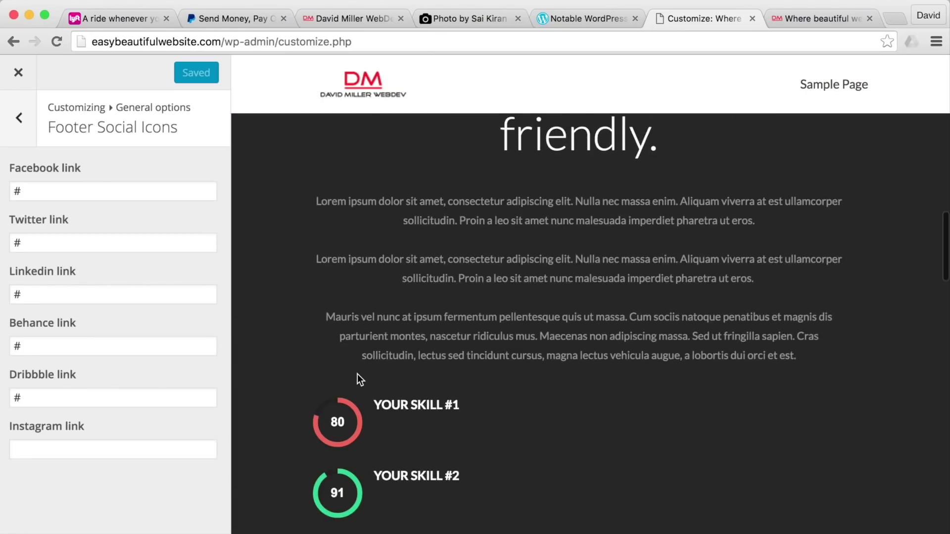
pyautogui.scroll(-10, 357, 374)
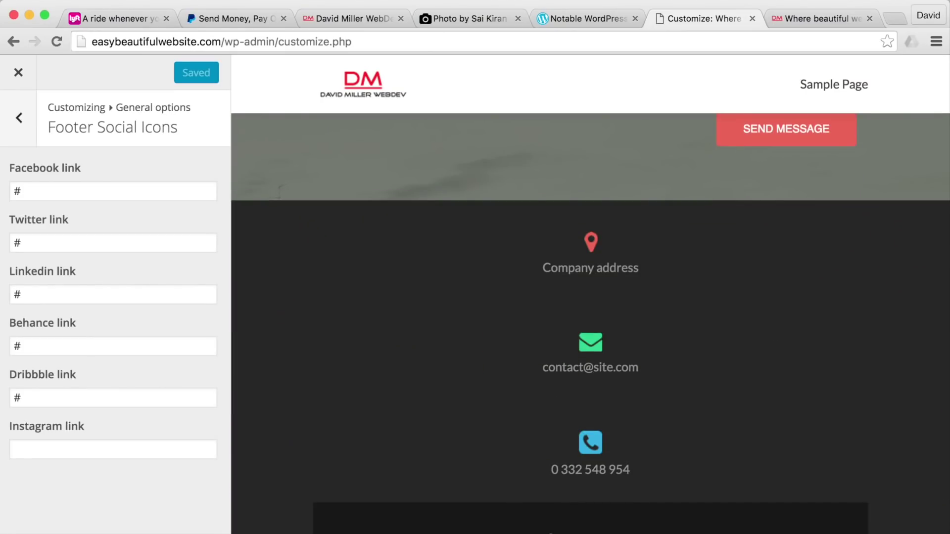
pyautogui.doubleClick(56, 192)
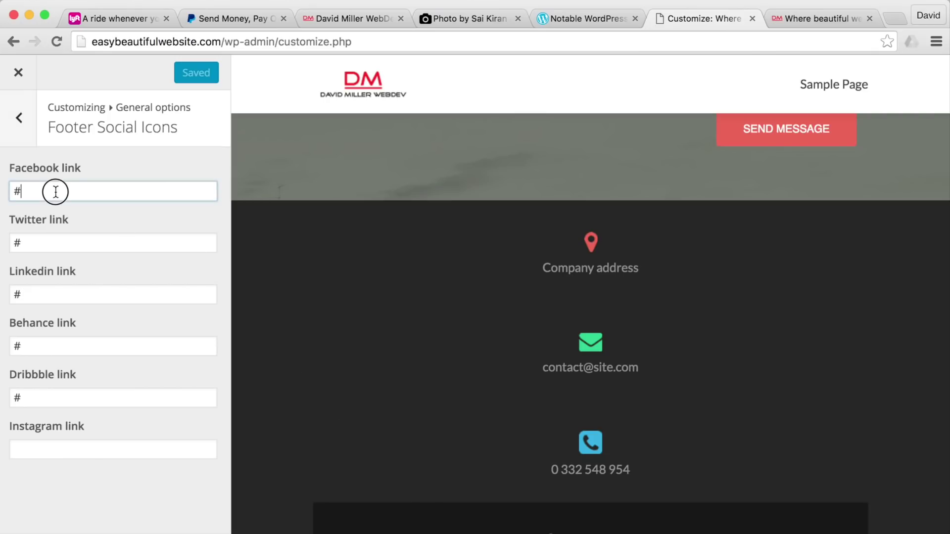
pyautogui.press('BackSpace')
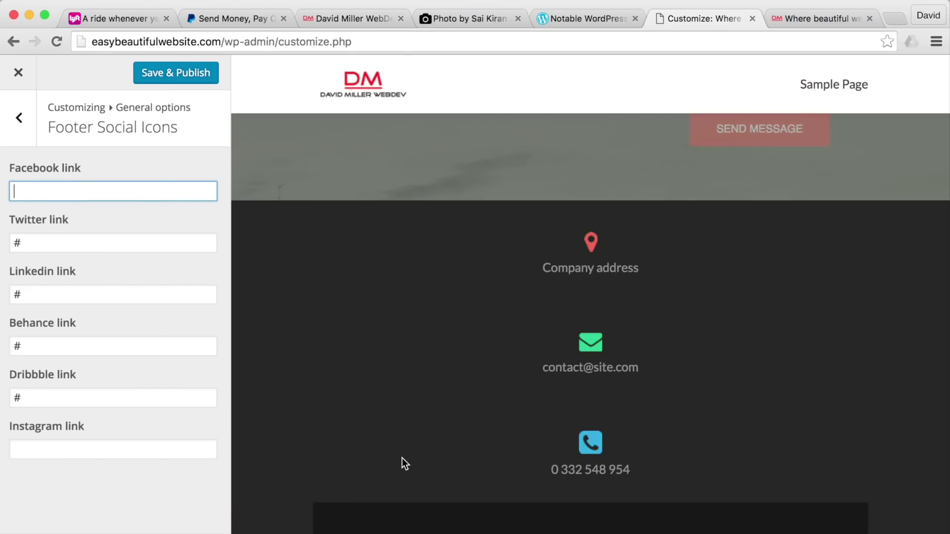
pyautogui.doubleClick(28, 242)
pyautogui.press('BackSpace')
pyautogui.doubleClick(27, 294)
pyautogui.press('BackSpace')
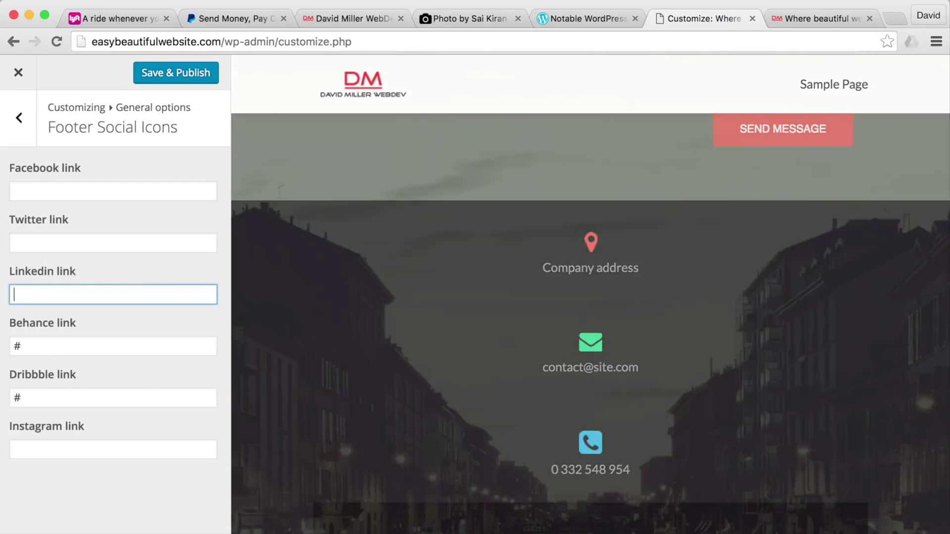
pyautogui.doubleClick(18, 346)
pyautogui.press('BackSpace')
pyautogui.doubleClick(34, 397)
pyautogui.press('BackSpace')
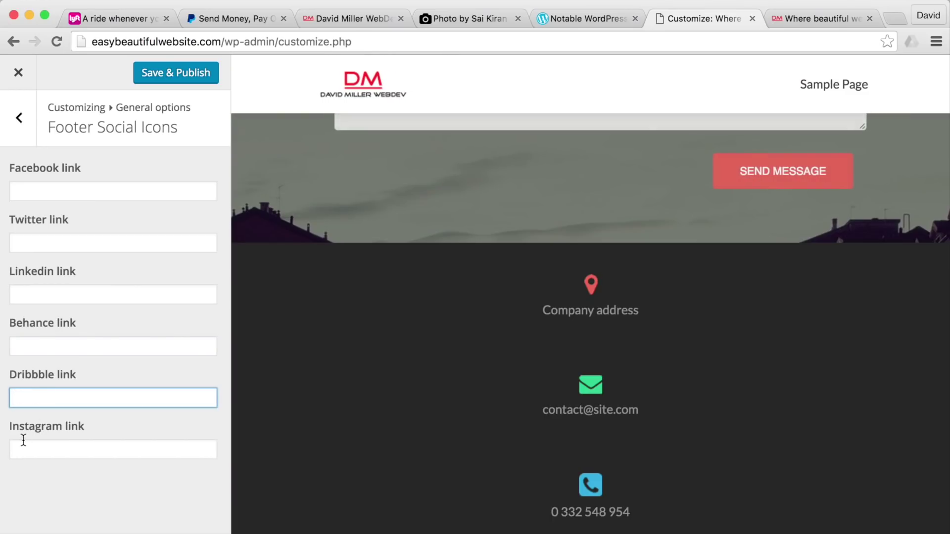
pyautogui.click(20, 448)
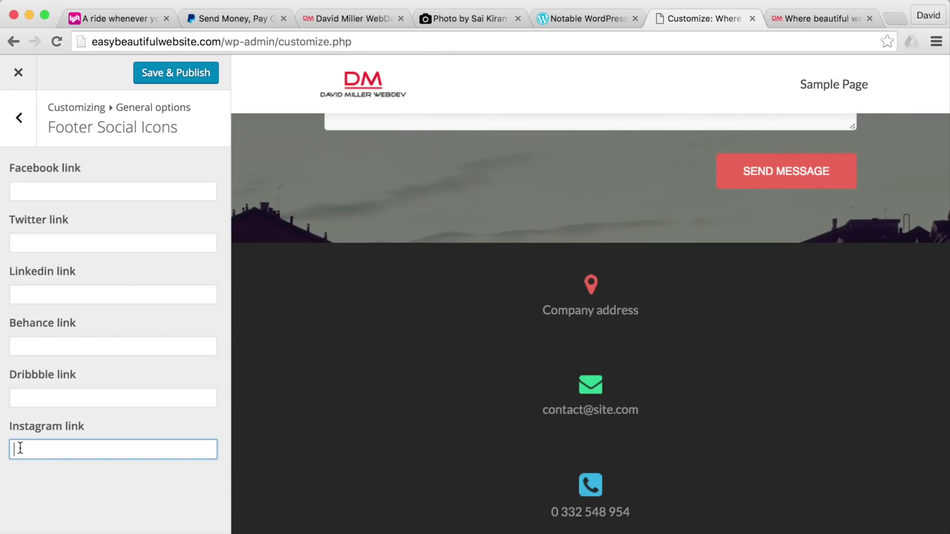
pyautogui.write('#')
pyautogui.press('BackSpace')
# - Copy the Facebook URL from the content document into the Facebook link field and publish
pyautogui.press('super+Tab')
pyautogui.click(585, 518)
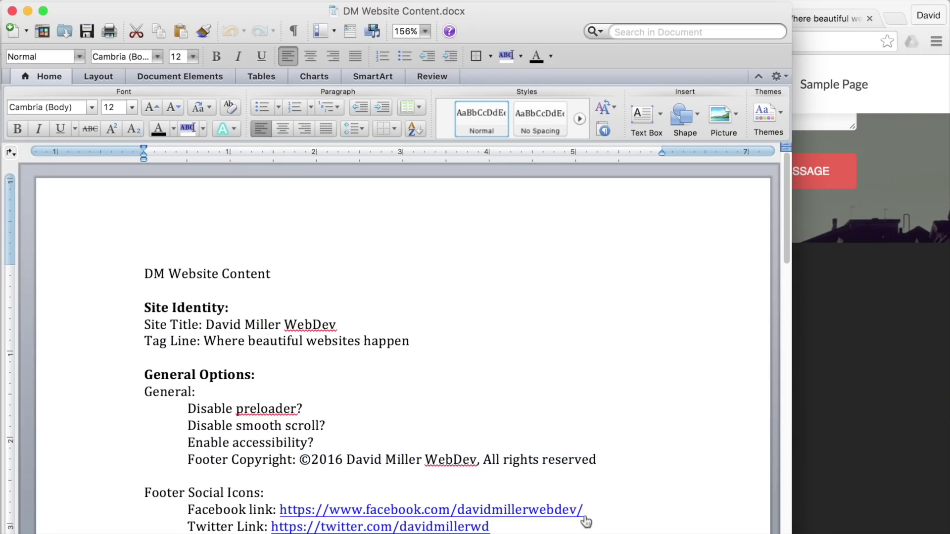
pyautogui.moveTo(584, 510); pyautogui.dragTo(288, 514)
pyautogui.press('super+c')
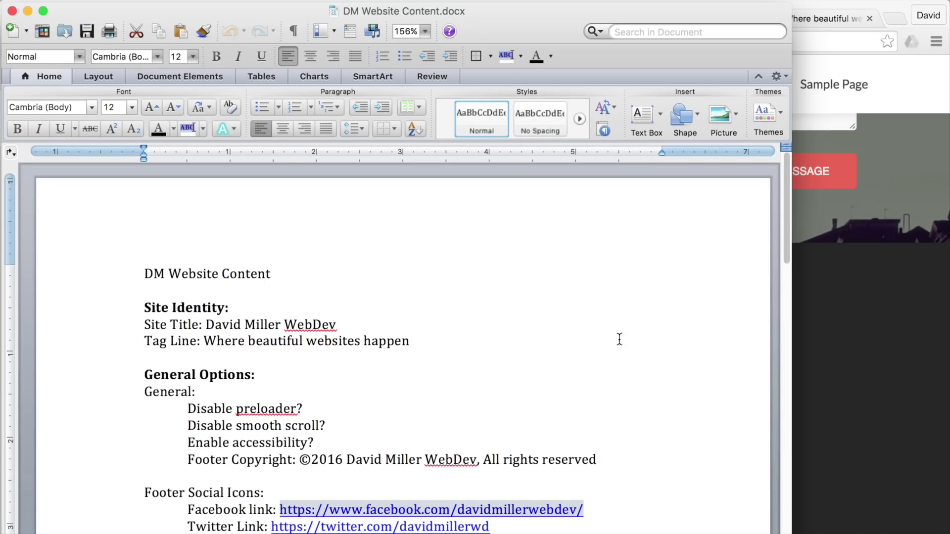
pyautogui.press('super+Tab')
pyautogui.click(85, 185)
pyautogui.press('super+v')
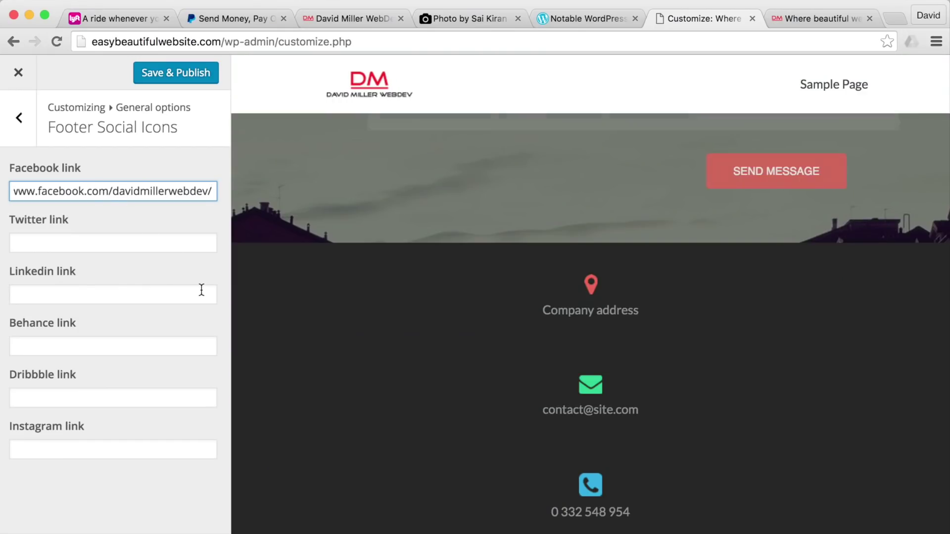
pyautogui.click(176, 74)
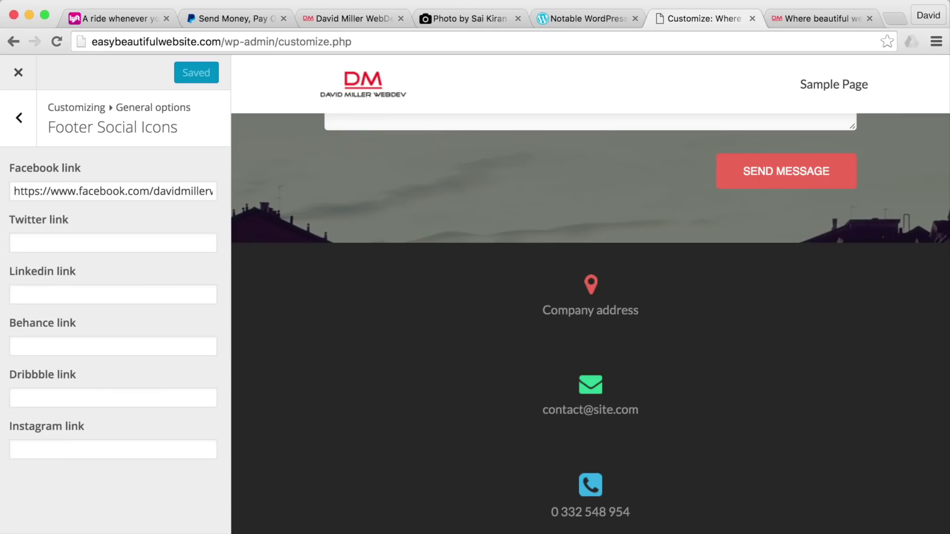
# - Copy the Twitter URL from the content document into the Twitter link field and publish
pyautogui.press('super+Tab')
pyautogui.click(489, 526)
pyautogui.moveTo(489, 528); pyautogui.dragTo(286, 530)
pyautogui.press('super+c')
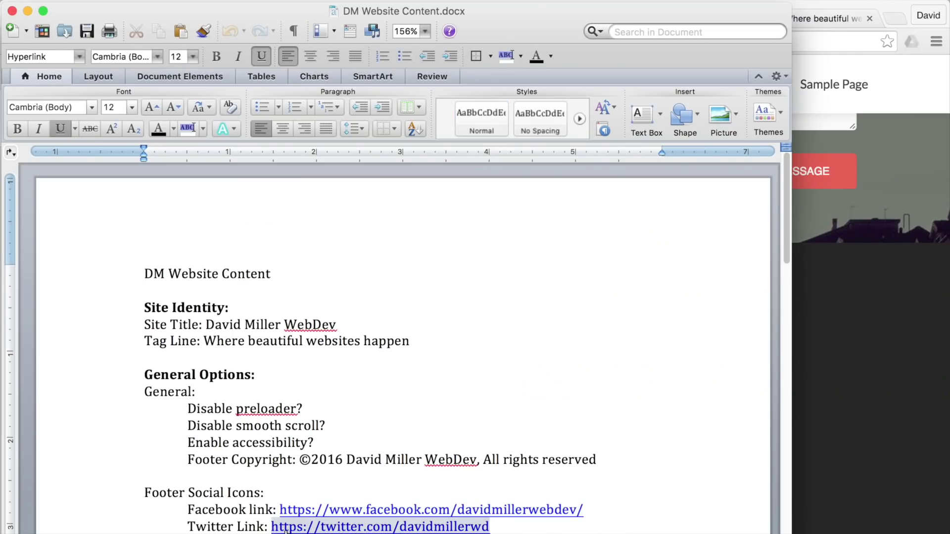
pyautogui.click(875, 404)
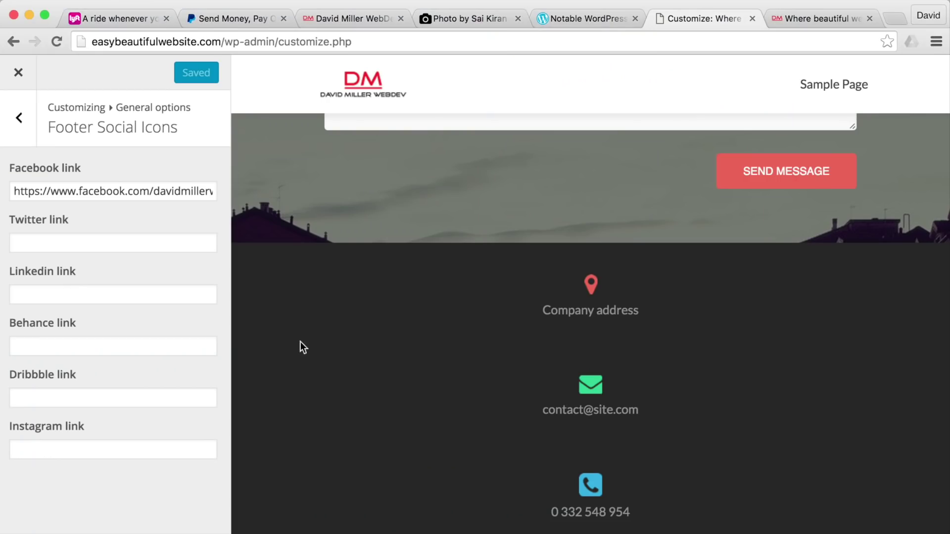
pyautogui.click(120, 246)
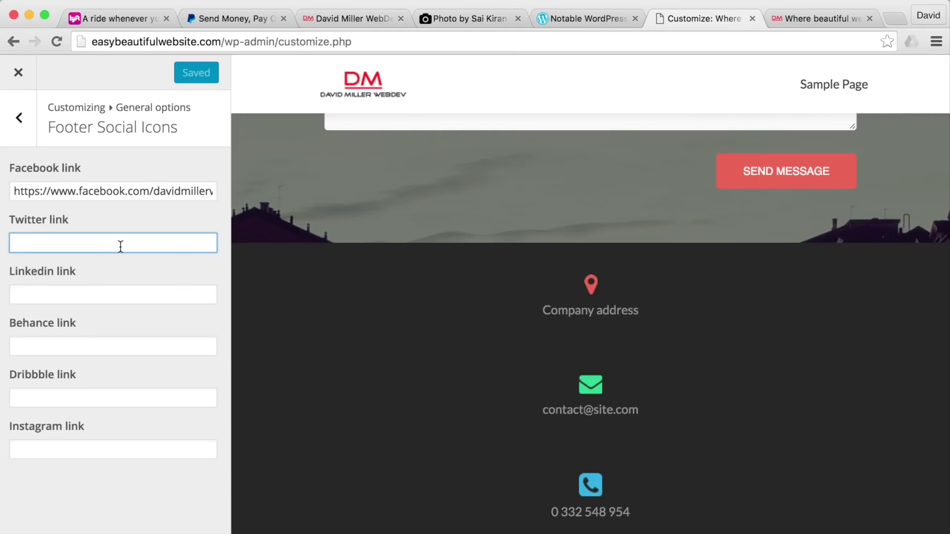
pyautogui.press('super+v')
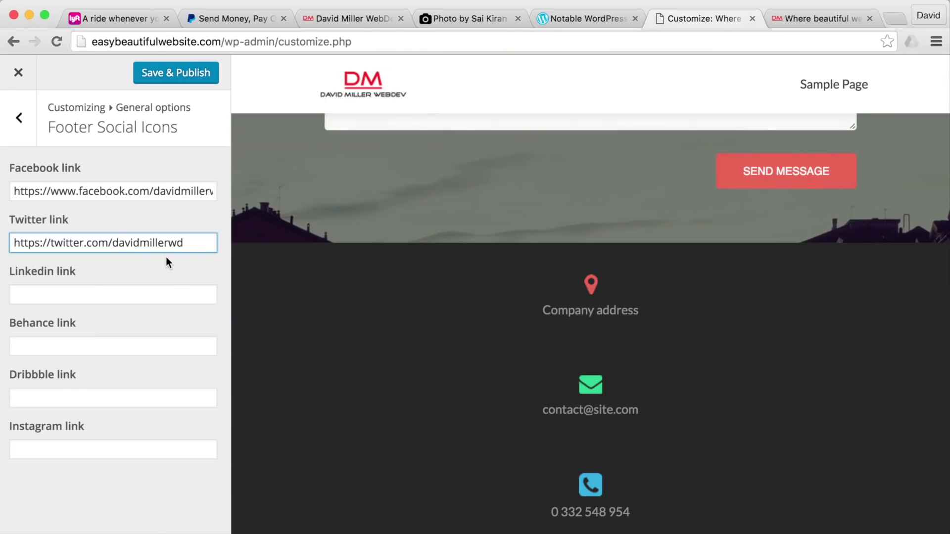
pyautogui.click(170, 73)
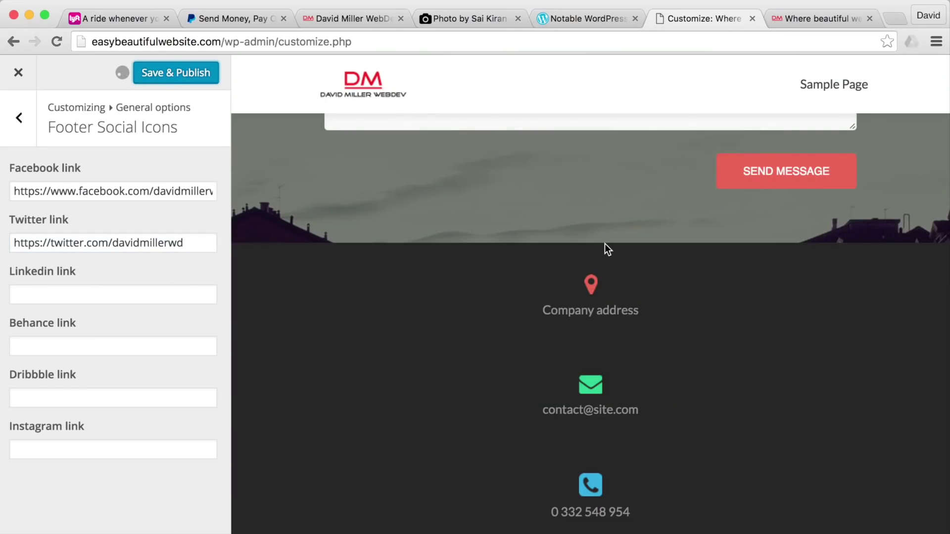
# - Paste the Instagram URL into the Instagram link field and publish
pyautogui.press('super+Tab')
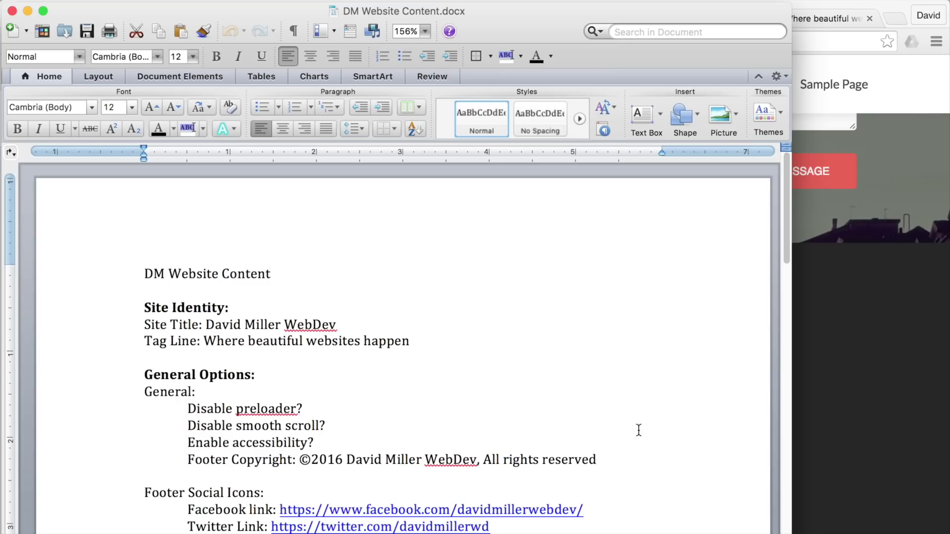
pyautogui.click(844, 452)
pyautogui.click(44, 439)
pyautogui.write('https://www.instagram.com/davidmillerwebdev/')
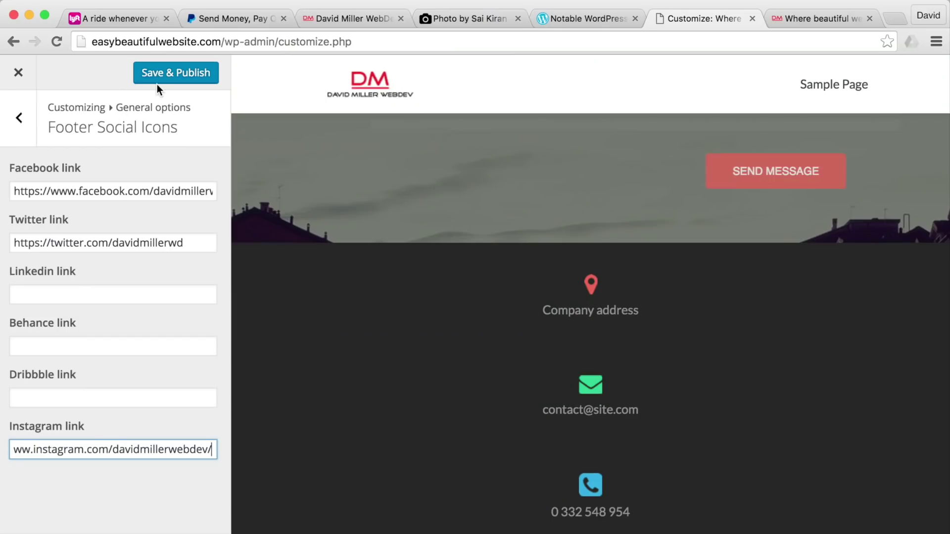
pyautogui.click(157, 79)
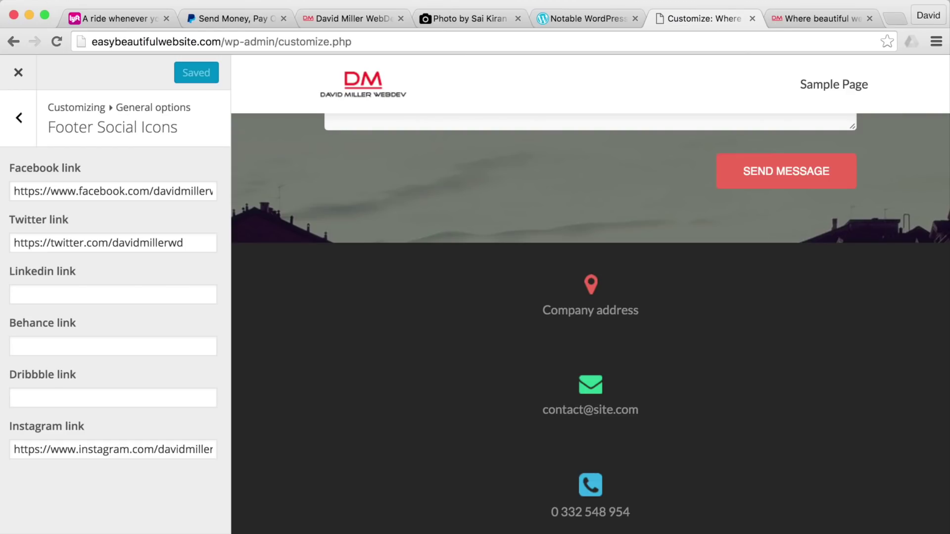
# - Reload the live site, test the footer Twitter icon, then return the Customizer to General options
pyautogui.click(826, 24)
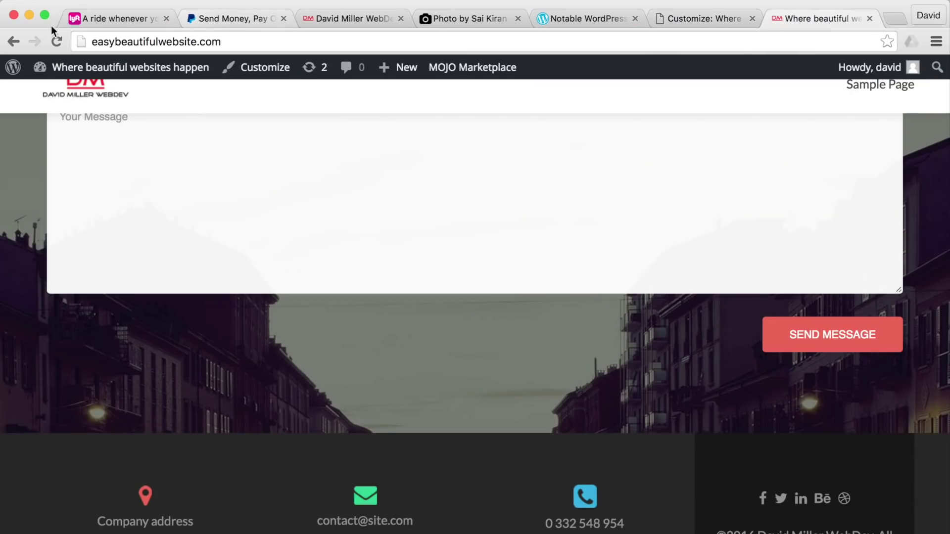
pyautogui.click(57, 42)
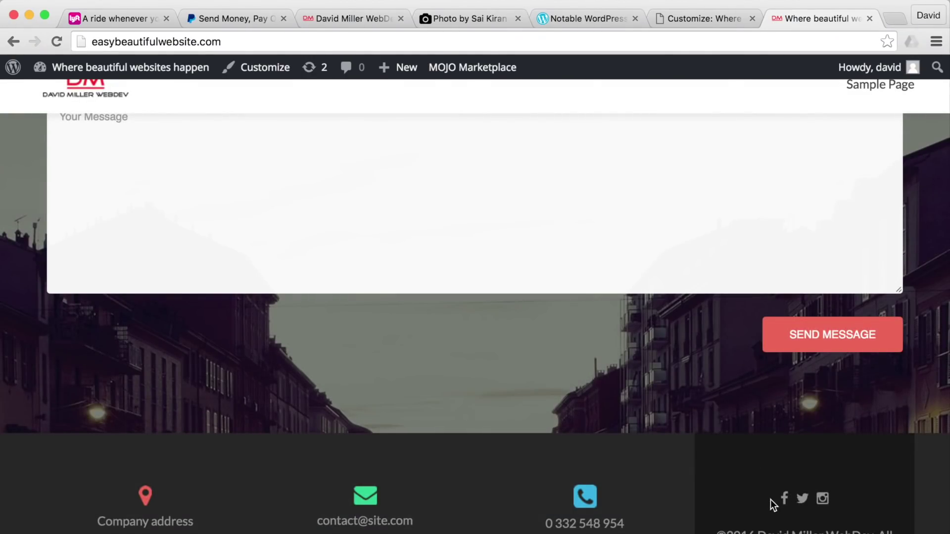
pyautogui.click(802, 498)
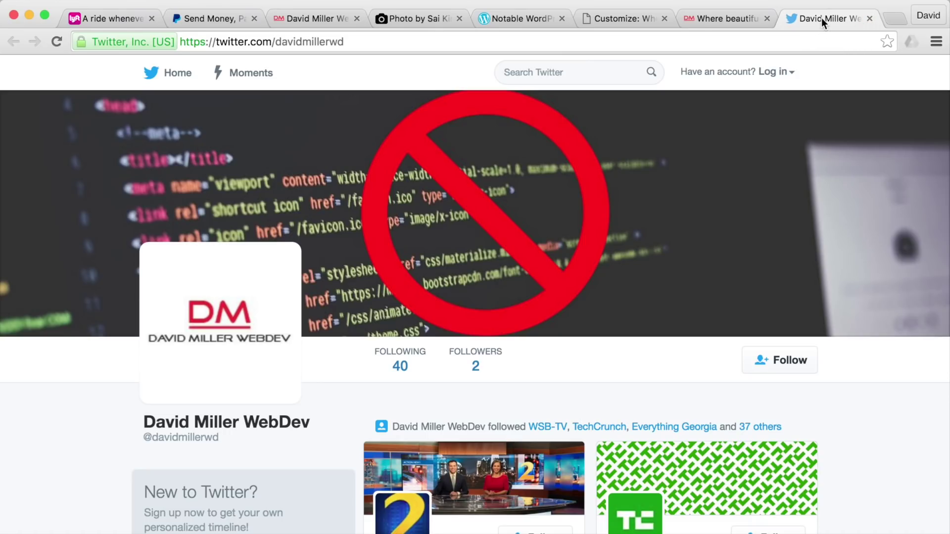
pyautogui.click(869, 19)
pyautogui.click(714, 15)
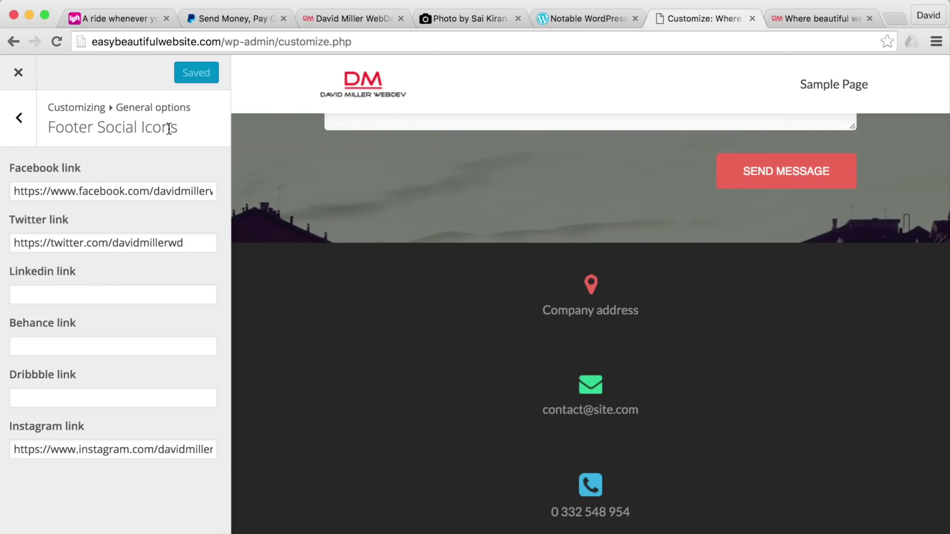
pyautogui.click(19, 117)
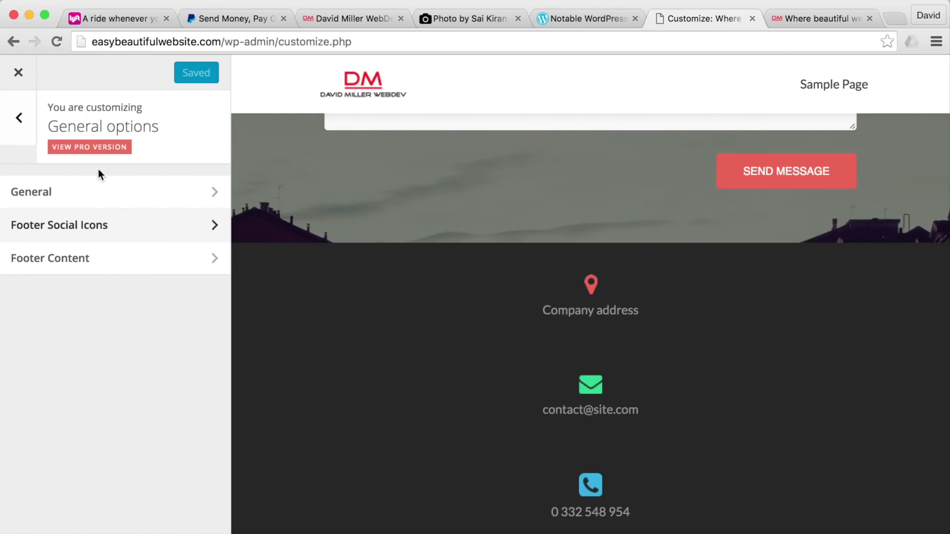
# - Open Footer Content, review its Address, Email and Phone fields, and bring up the content document
pyautogui.click(80, 262)
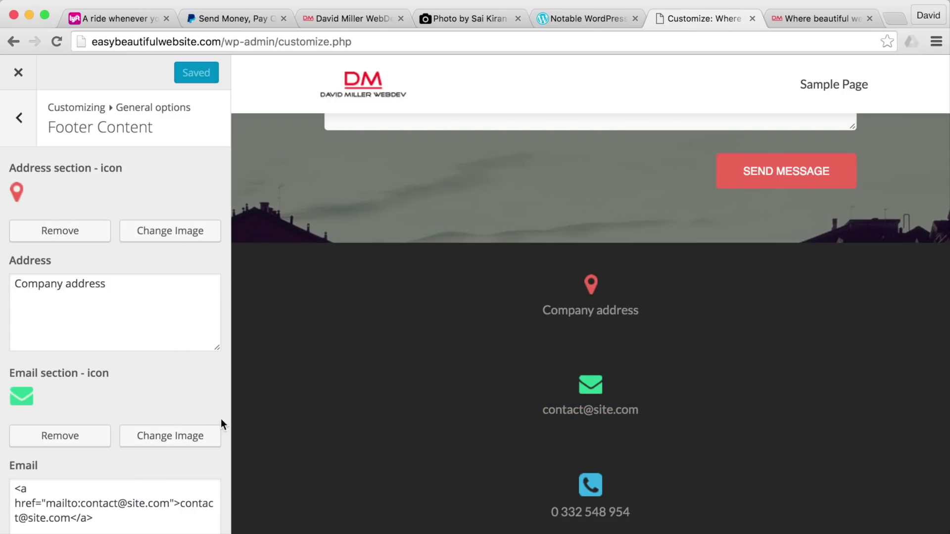
pyautogui.scroll(-5, 188, 395)
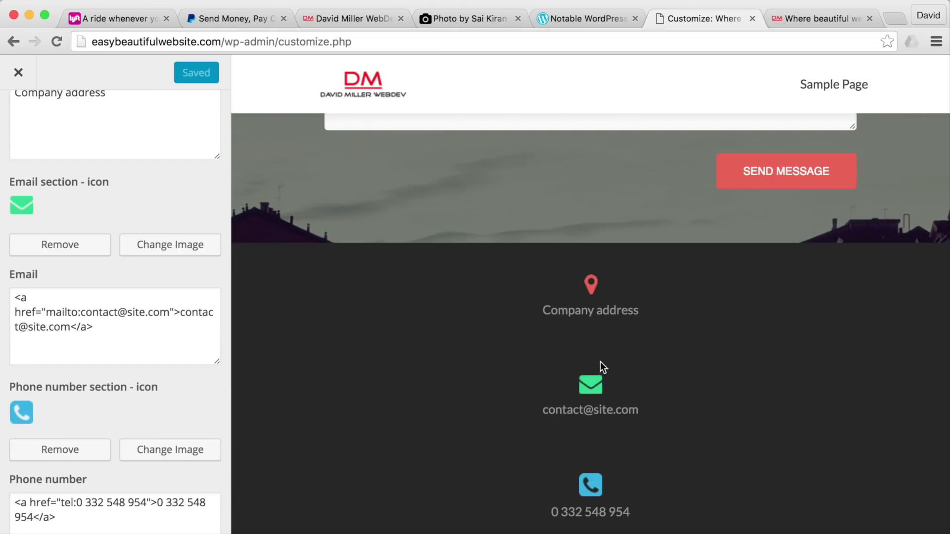
pyautogui.scroll(4, 121, 342)
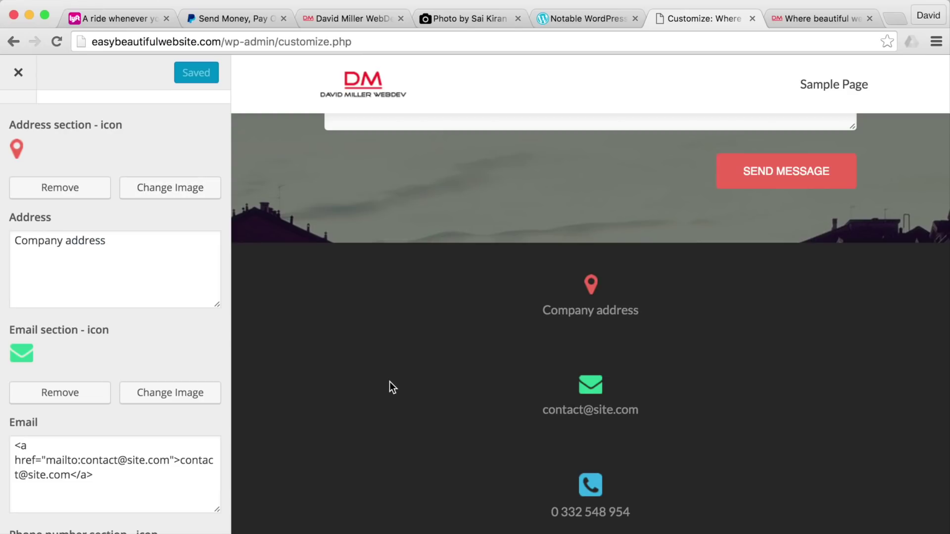
pyautogui.scroll(-2, 390, 381)
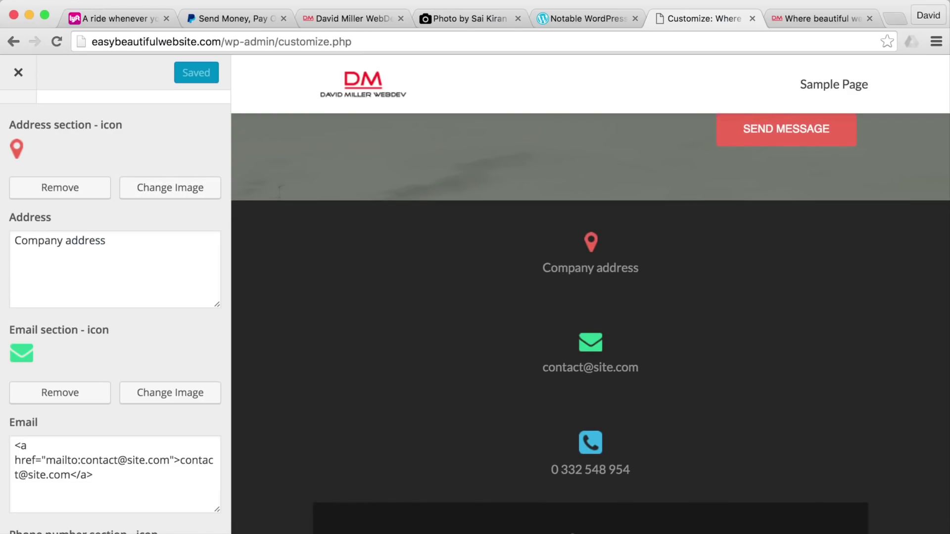
pyautogui.press('super+Tab')
pyautogui.scroll(-10, 381, 417)
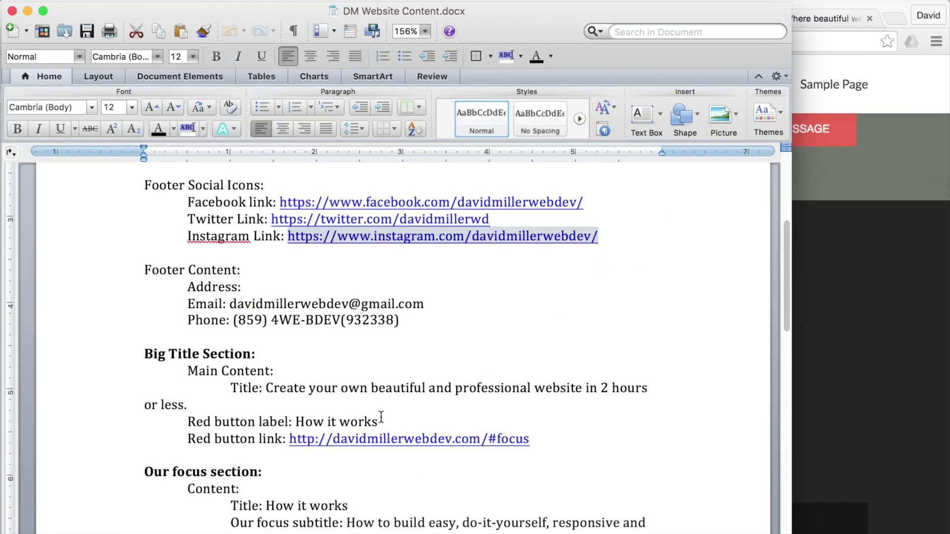
# - Replace the footer Email box code with the email address copied from the content document
pyautogui.click(232, 304)
pyautogui.moveTo(232, 304); pyautogui.dragTo(431, 303)
pyautogui.press('super+c')
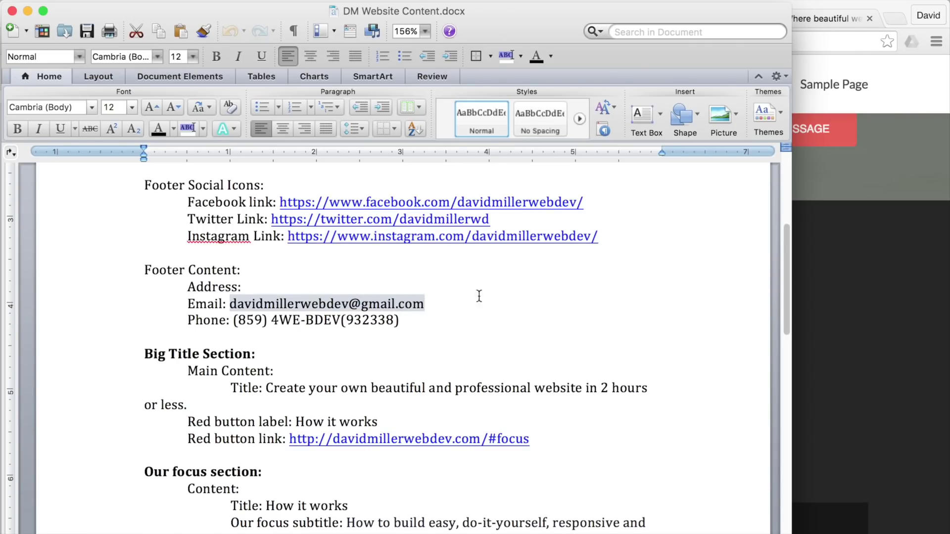
pyautogui.click(841, 350)
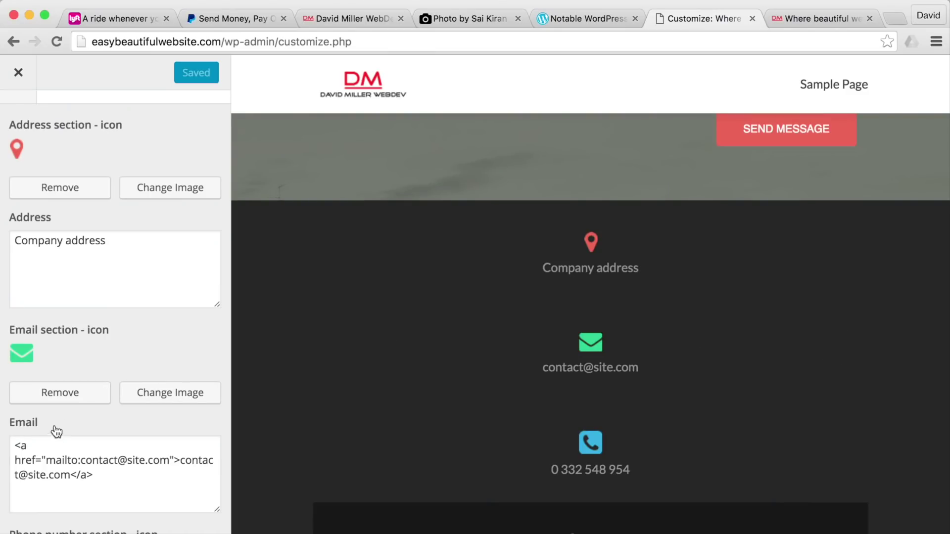
pyautogui.moveTo(95, 476); pyautogui.dragTo(14, 444)
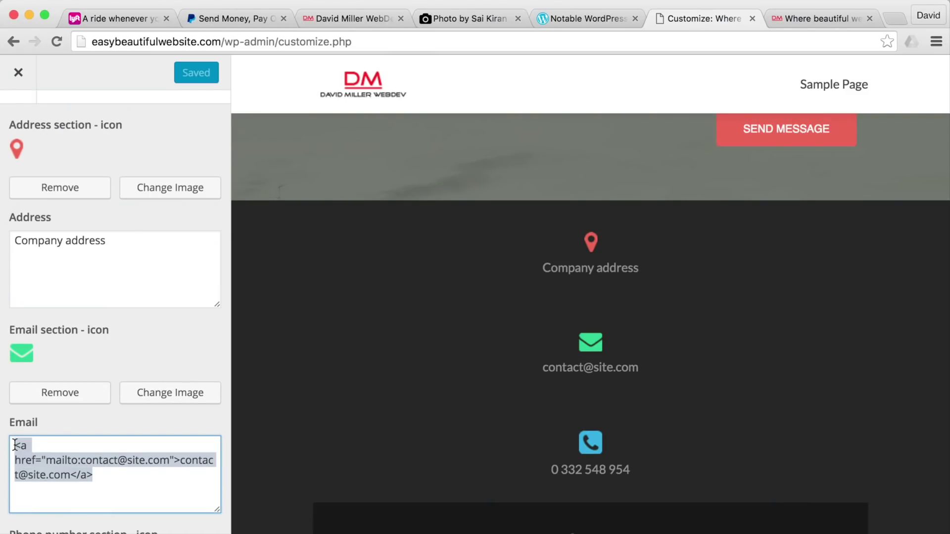
pyautogui.press('super+v')
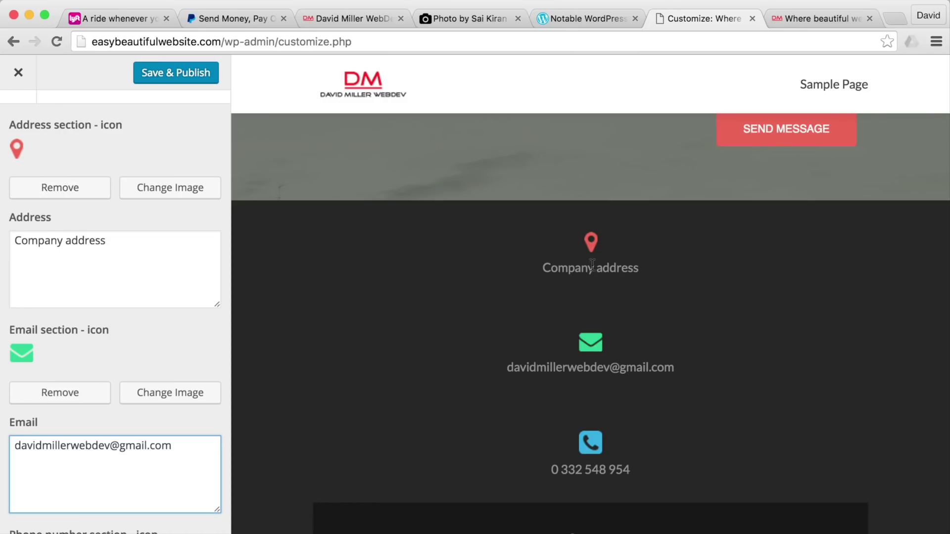
# - Clear the placeholder company address and its icon, then publish the footer changes
pyautogui.click(77, 192)
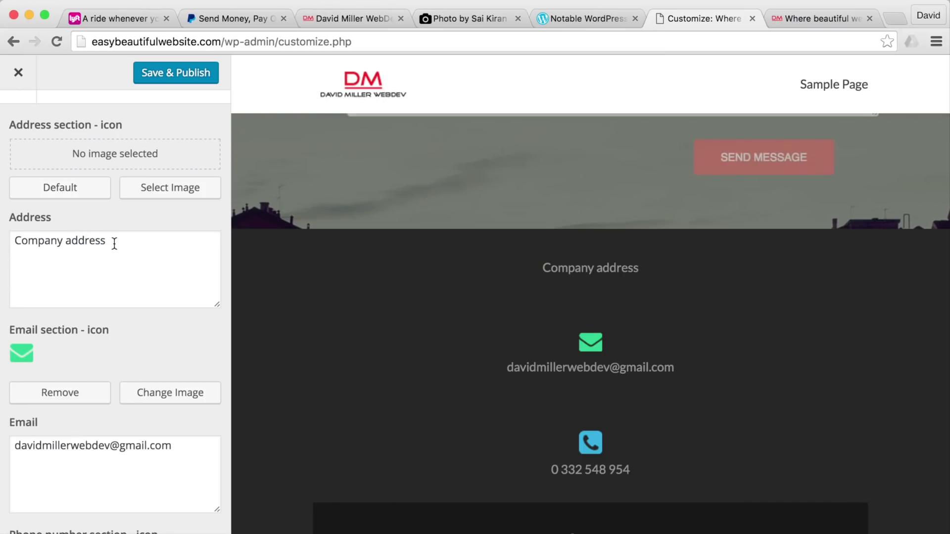
pyautogui.doubleClick(115, 244)
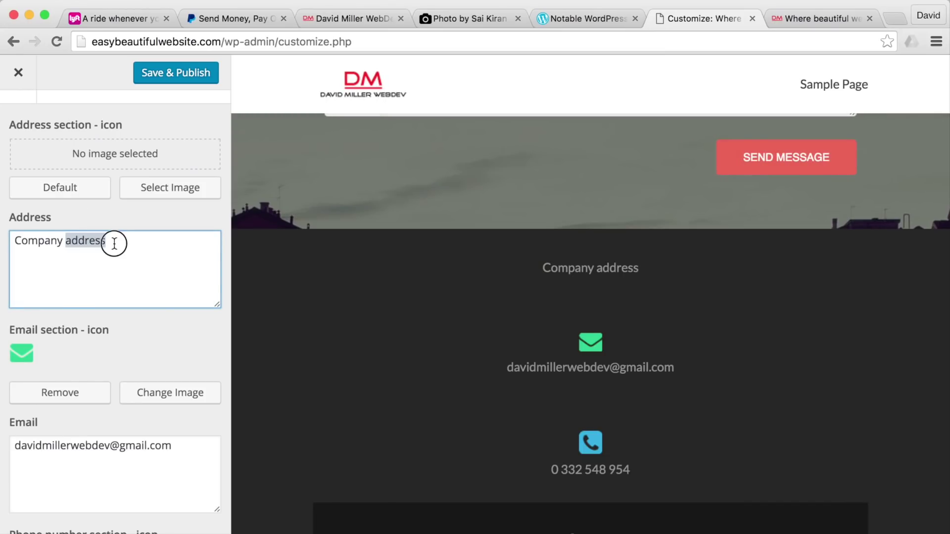
pyautogui.tripleClick(113, 243)
pyautogui.press('BackSpace')
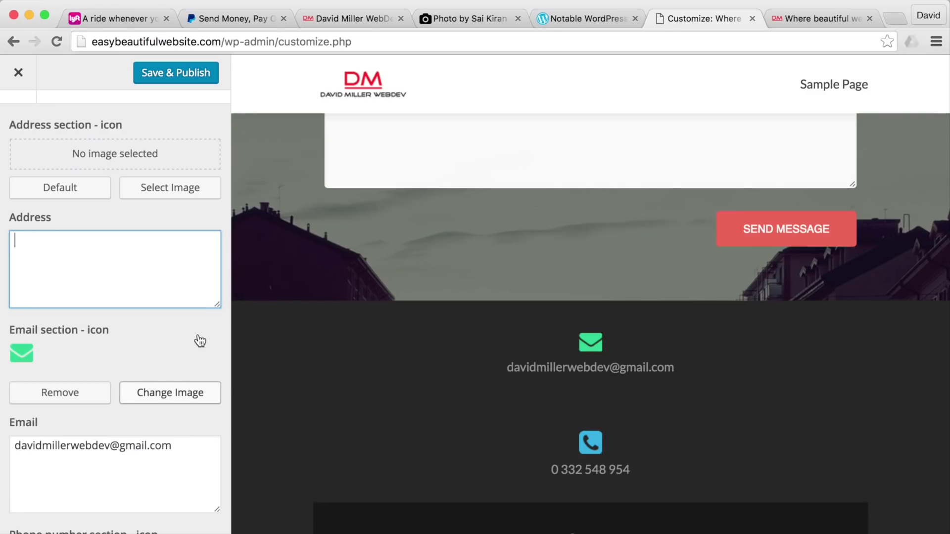
pyautogui.click(176, 73)
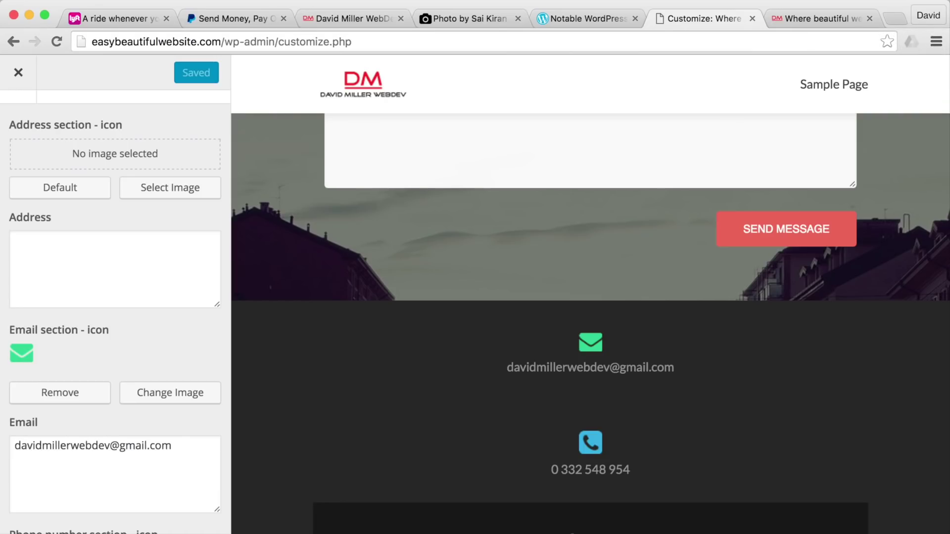
pyautogui.scroll(-5, 106, 452)
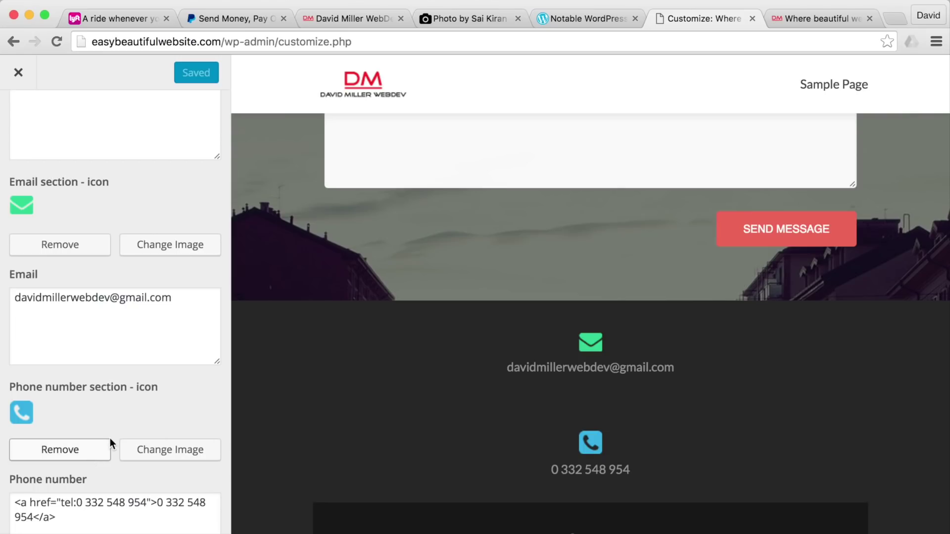
# - Paste the business phone number from the document over the footer Phone field and publish
pyautogui.press('super+Tab')
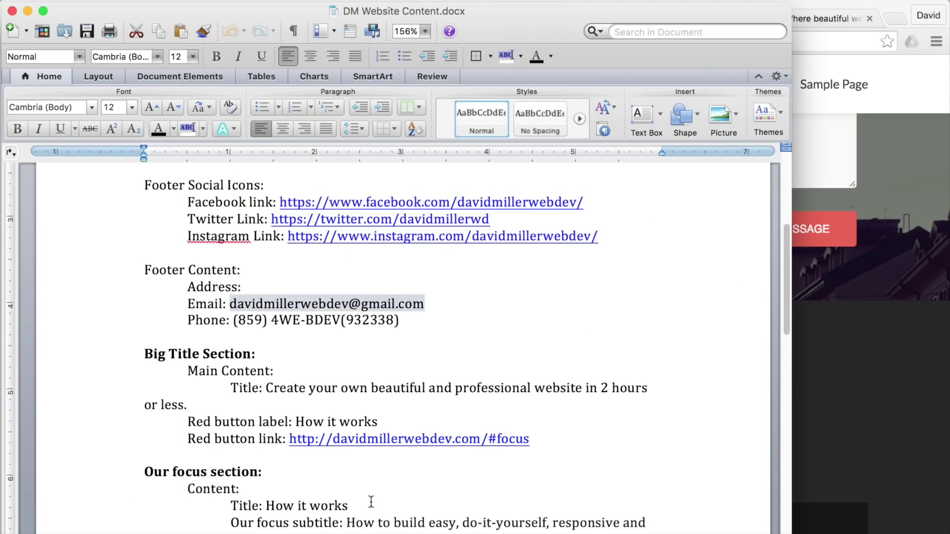
pyautogui.moveTo(401, 321); pyautogui.dragTo(233, 322)
pyautogui.press('super+c')
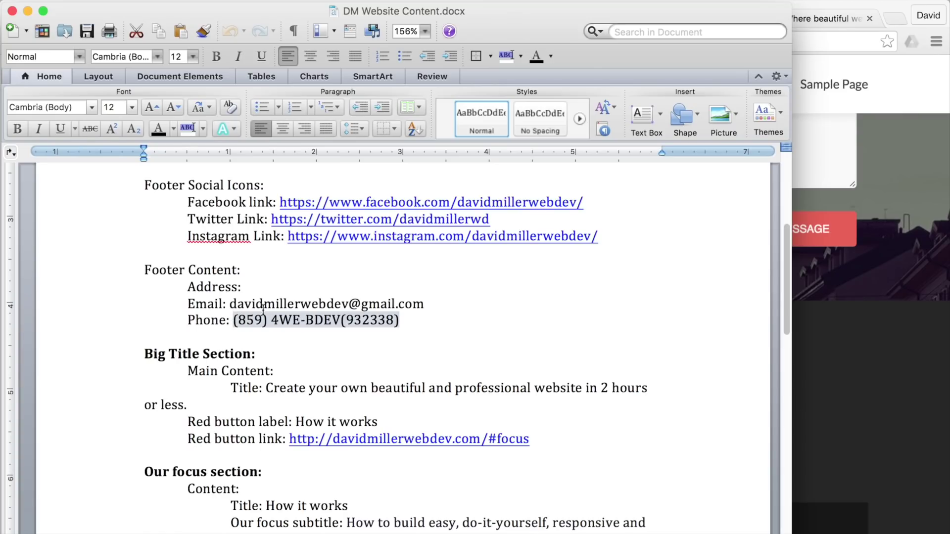
pyautogui.click(834, 397)
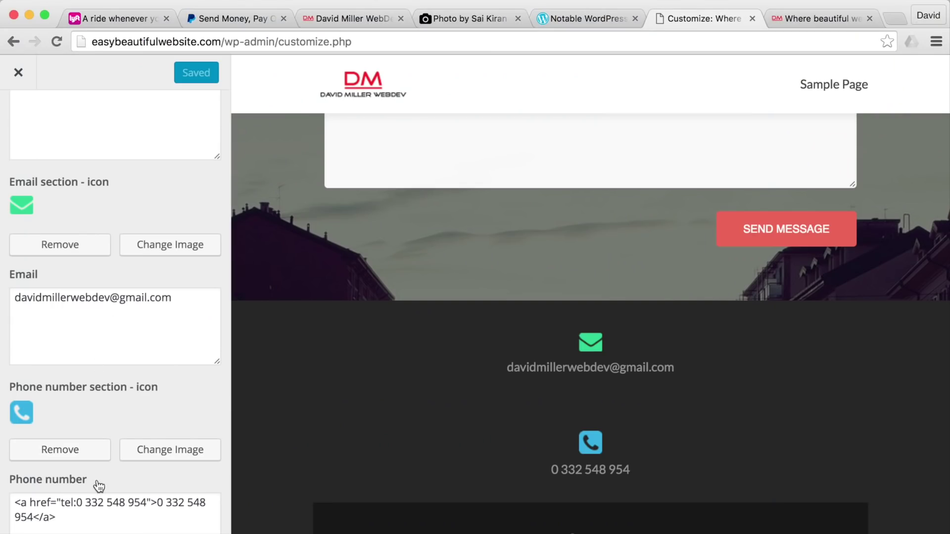
pyautogui.moveTo(82, 526); pyautogui.dragTo(5, 502)
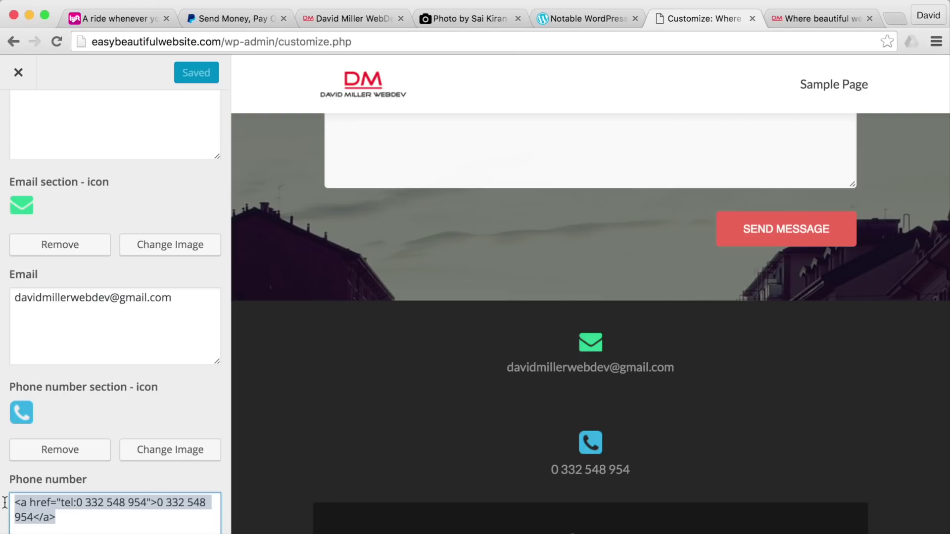
pyautogui.press('super+v')
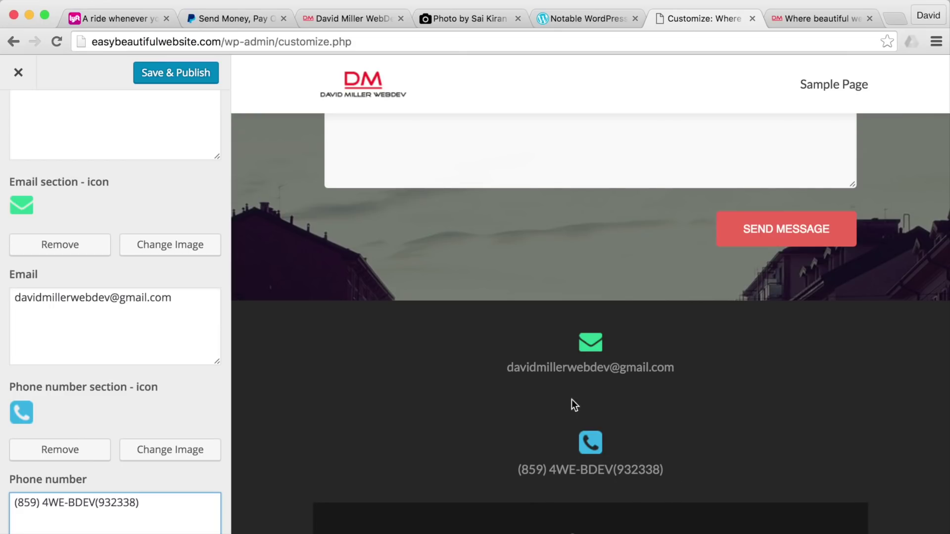
pyautogui.click(181, 77)
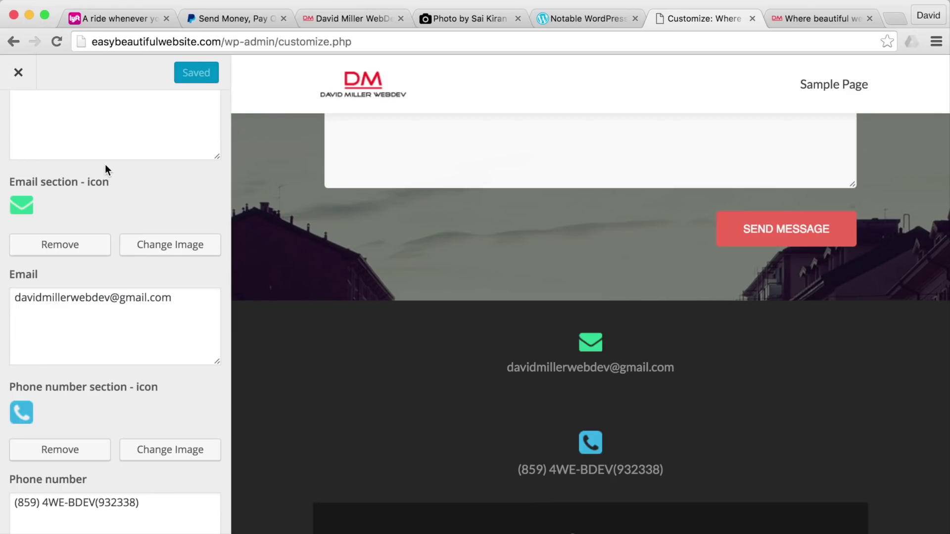
pyautogui.scroll(5, 105, 164)
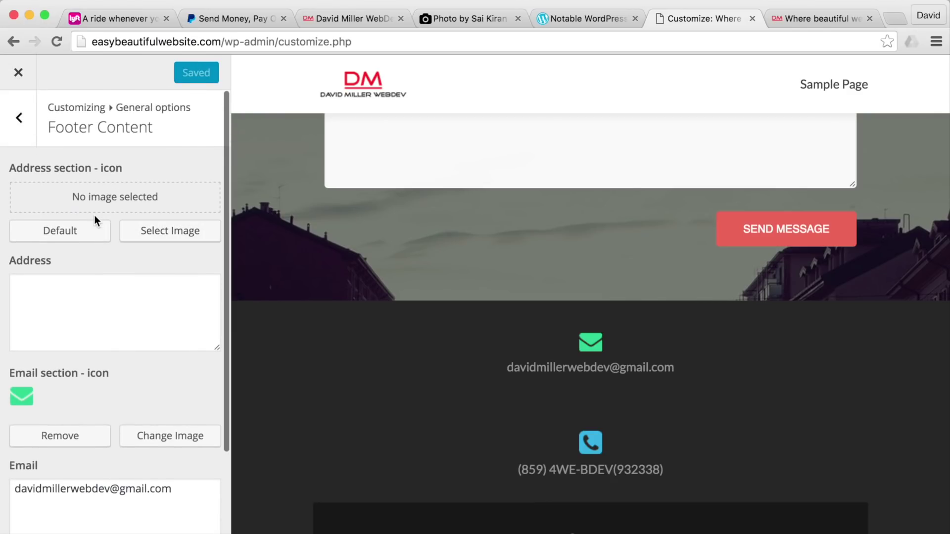
pyautogui.click(18, 117)
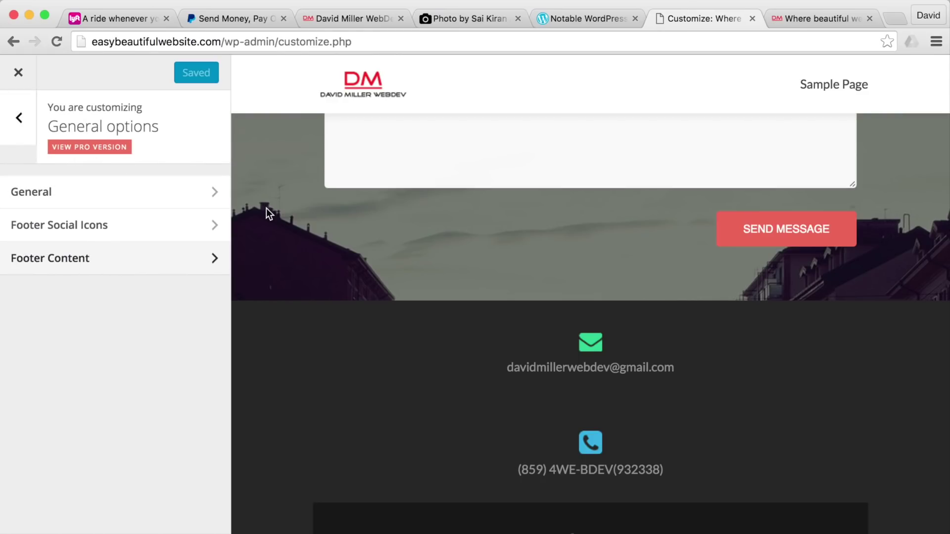
# - Go back to the main Customizer list and open the Big title section's Main content
pyautogui.click(19, 114)
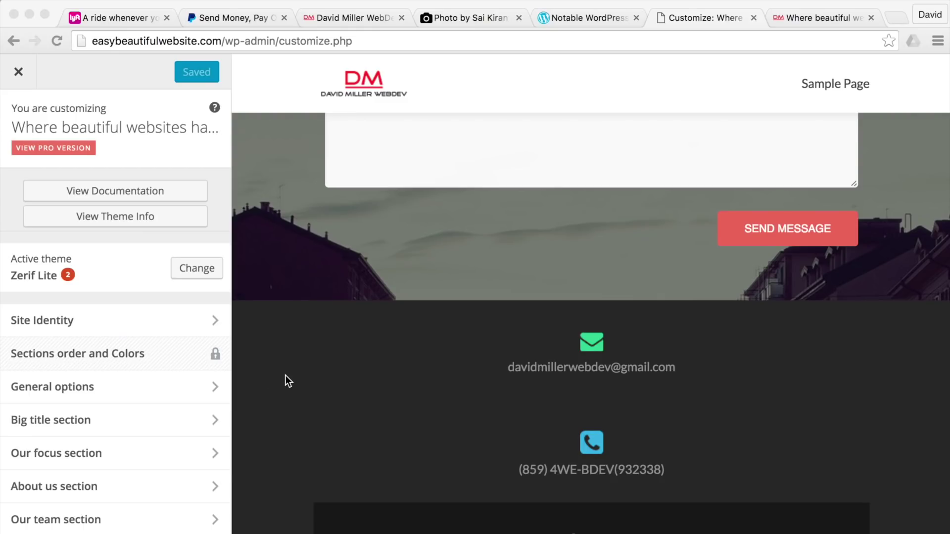
pyautogui.click(66, 419)
pyautogui.click(66, 420)
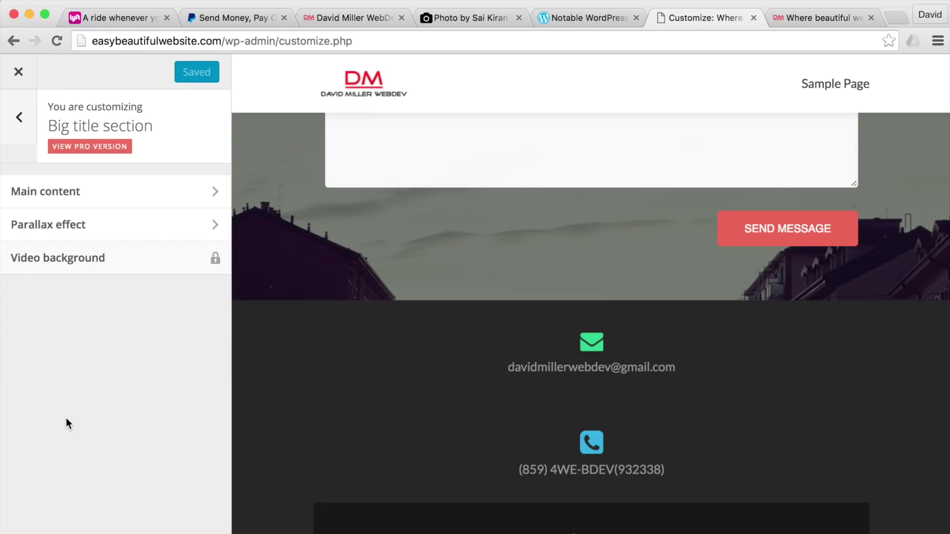
pyautogui.click(71, 196)
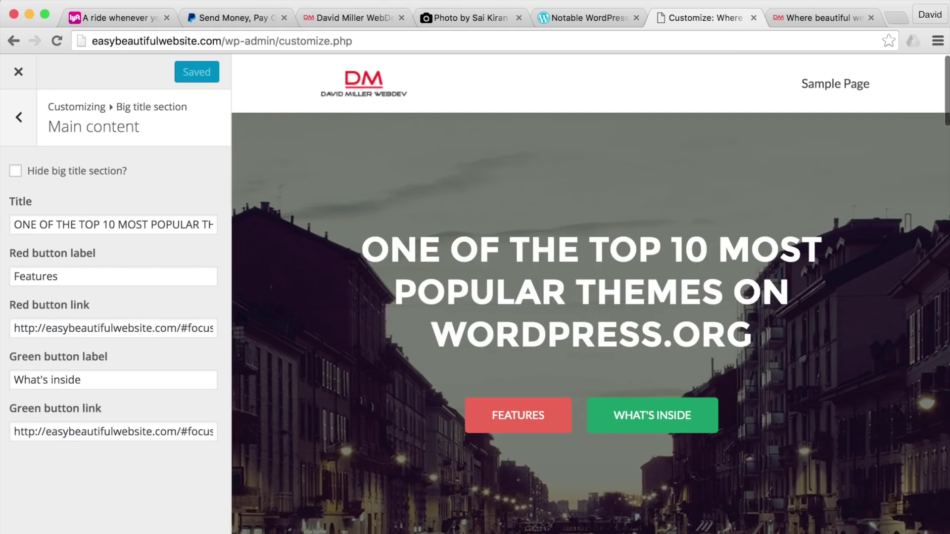
# - Replace the big title with 'Create your own beautiful and professional website in 2 hours or less.'
pyautogui.click(920, 531)
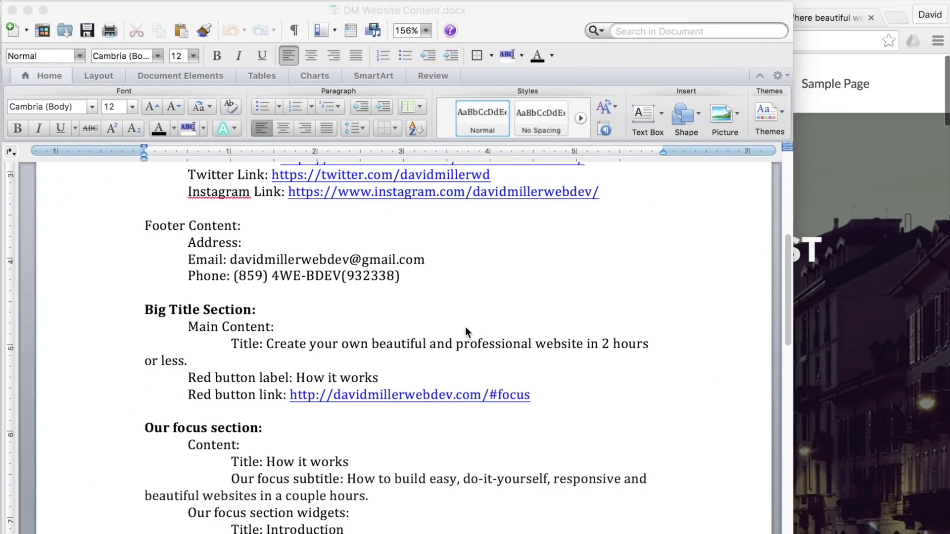
pyautogui.moveTo(266, 345); pyautogui.dragTo(188, 365)
pyautogui.hotkey('ctrl', 'c')
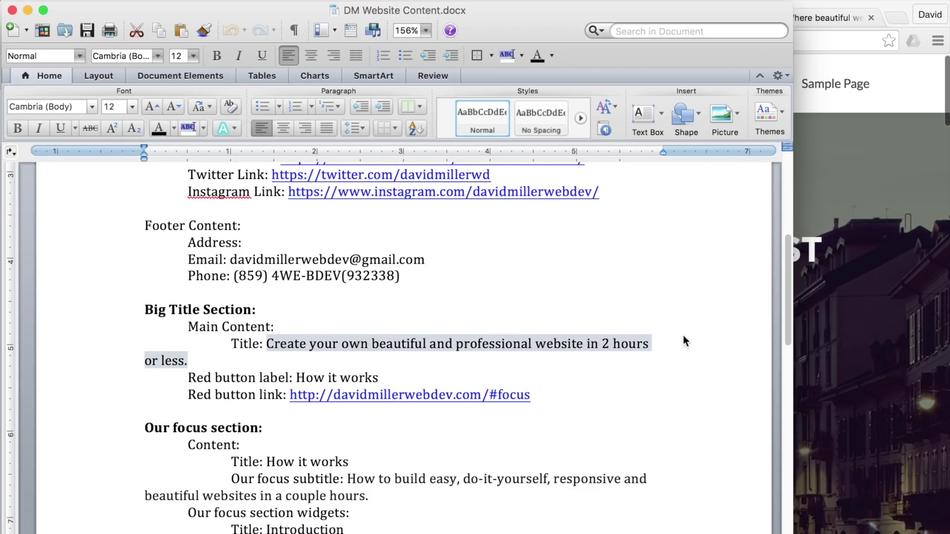
pyautogui.click(870, 376)
pyautogui.click(153, 218)
pyautogui.hotkey('ctrl', 'a')
pyautogui.hotkey('ctrl', 'v')
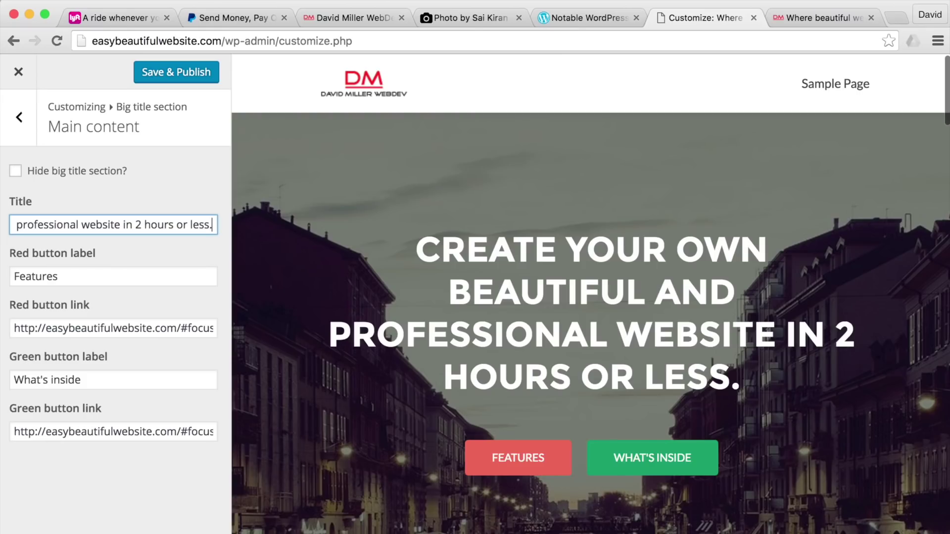
pyautogui.click(325, 18)
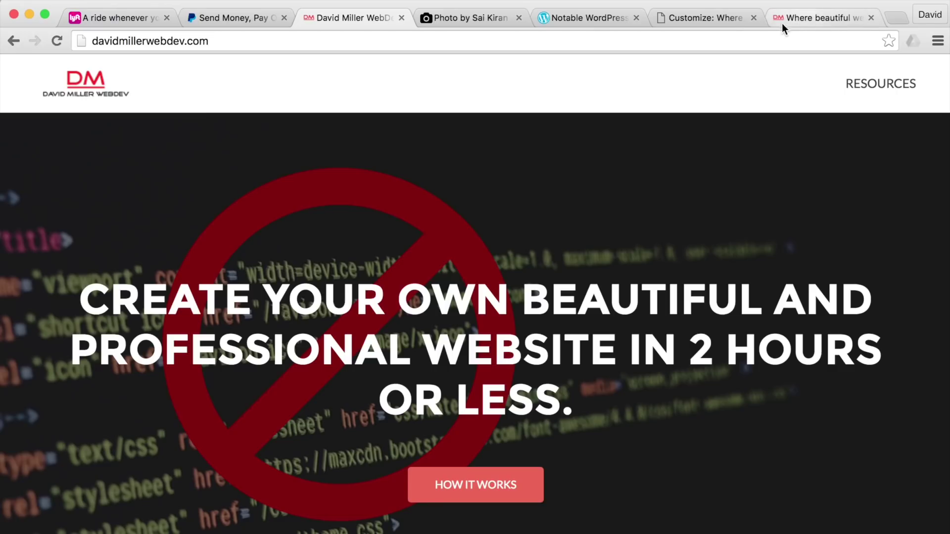
# - Change the red button label to 'How It Works' and compare it with the reference site's button
pyautogui.click(704, 14)
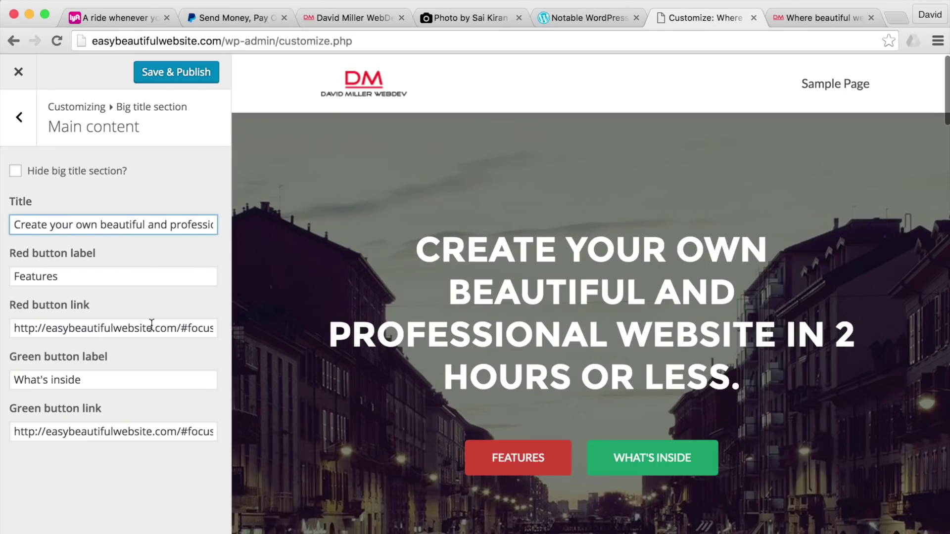
pyautogui.doubleClick(72, 278)
pyautogui.write('Ho')
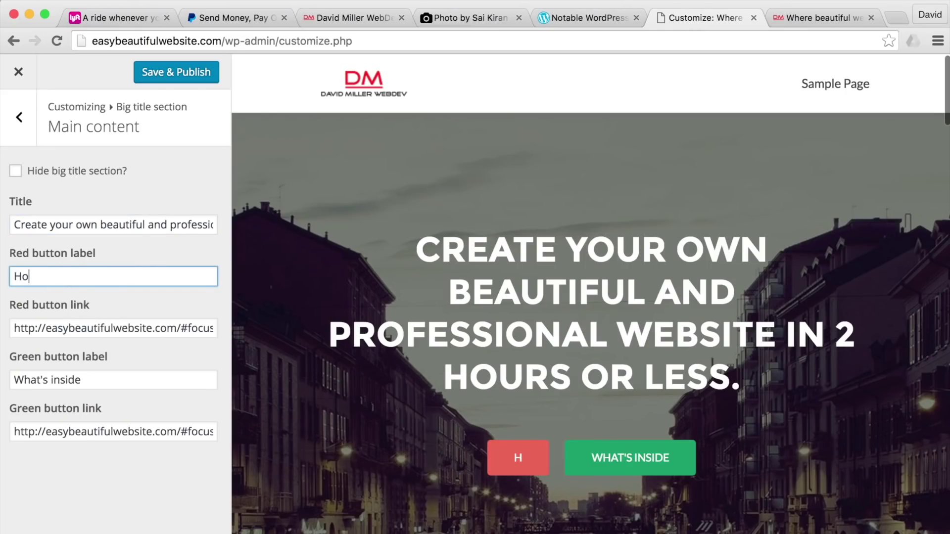
pyautogui.write('w It ')
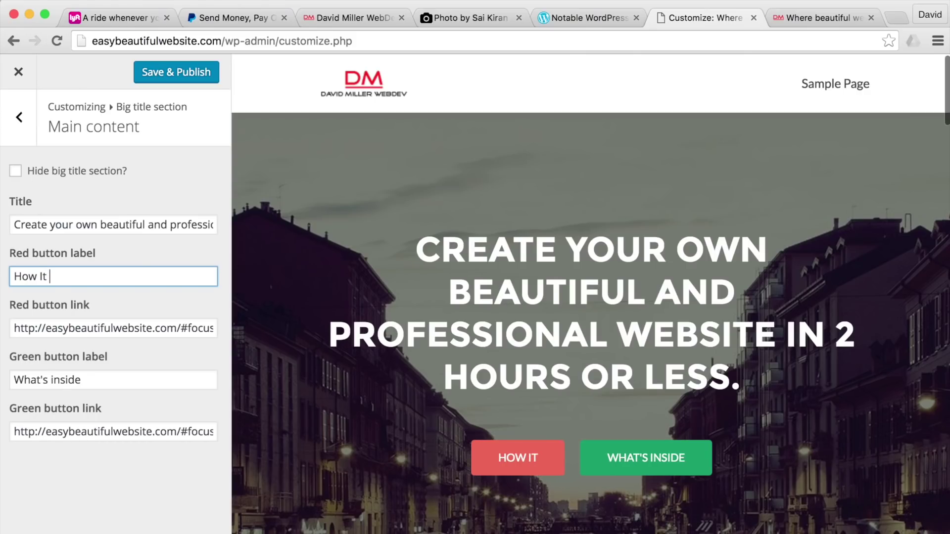
pyautogui.write('Works')
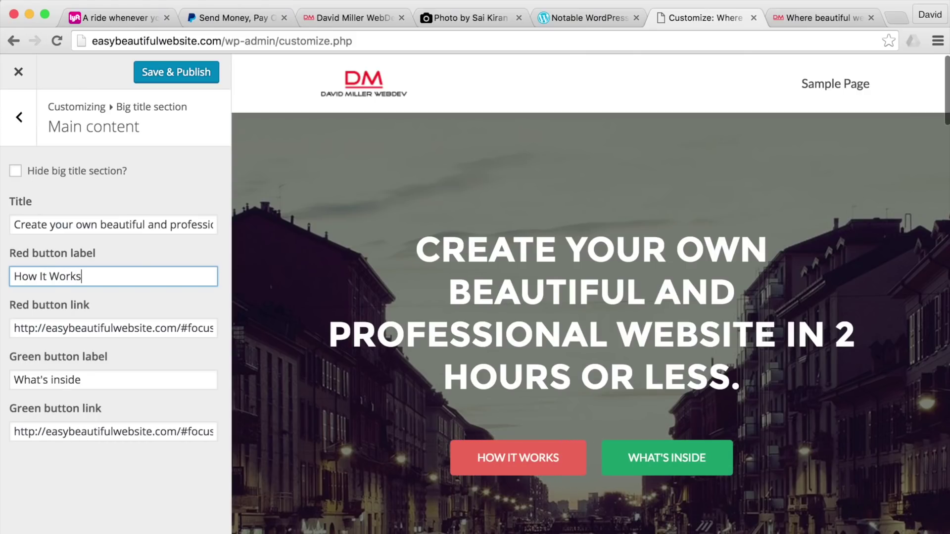
pyautogui.click(167, 360)
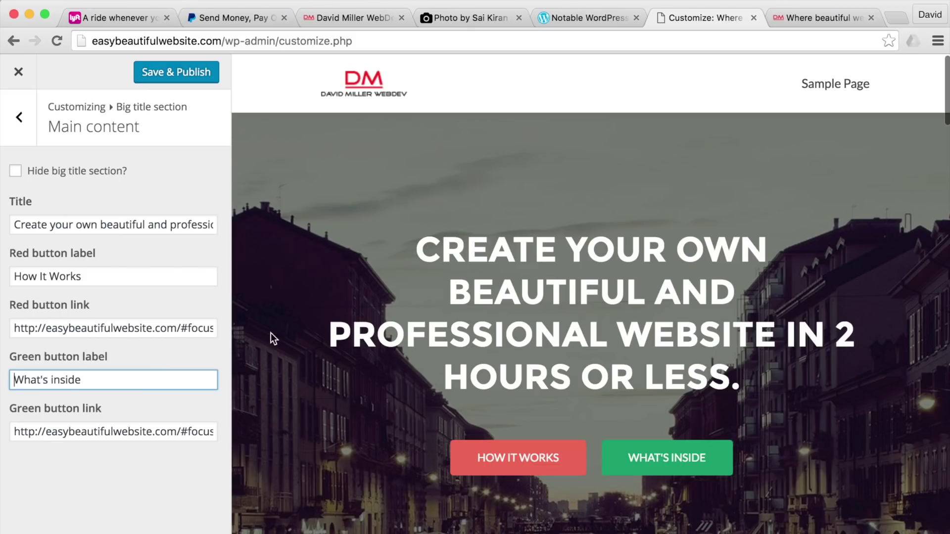
pyautogui.click(346, 18)
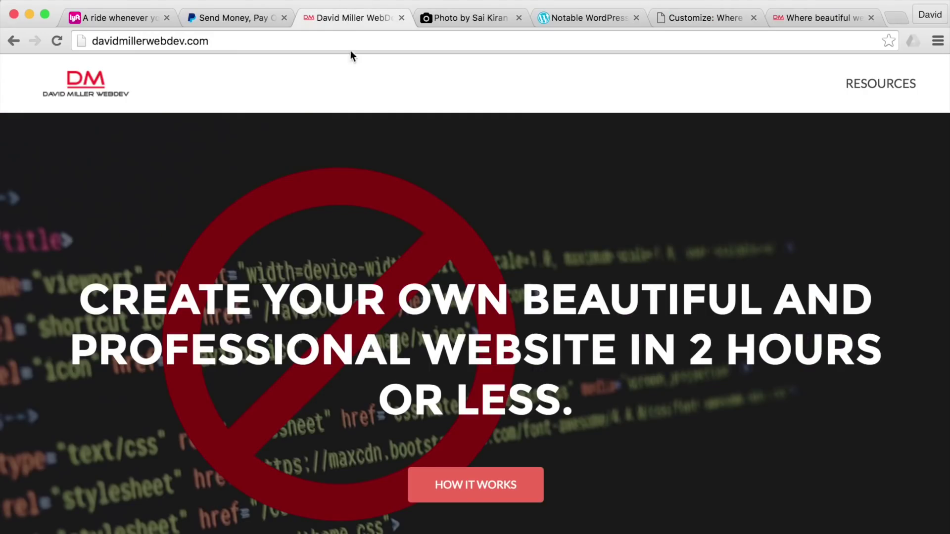
pyautogui.click(470, 482)
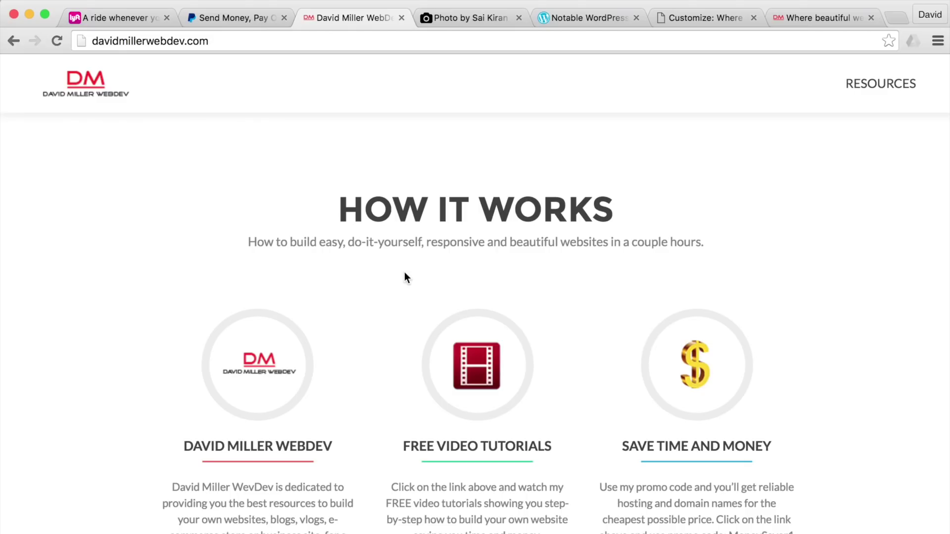
pyautogui.click(671, 15)
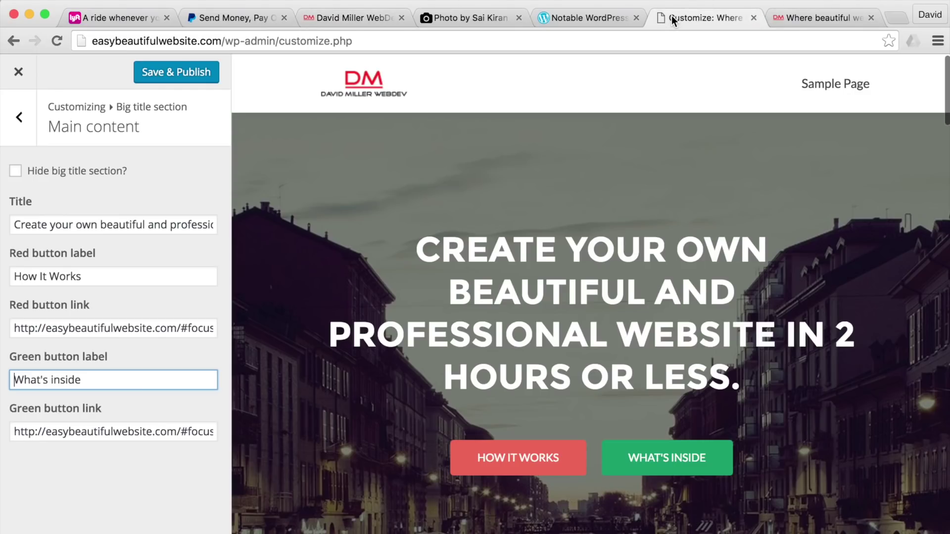
pyautogui.scroll(-6, 440, 343)
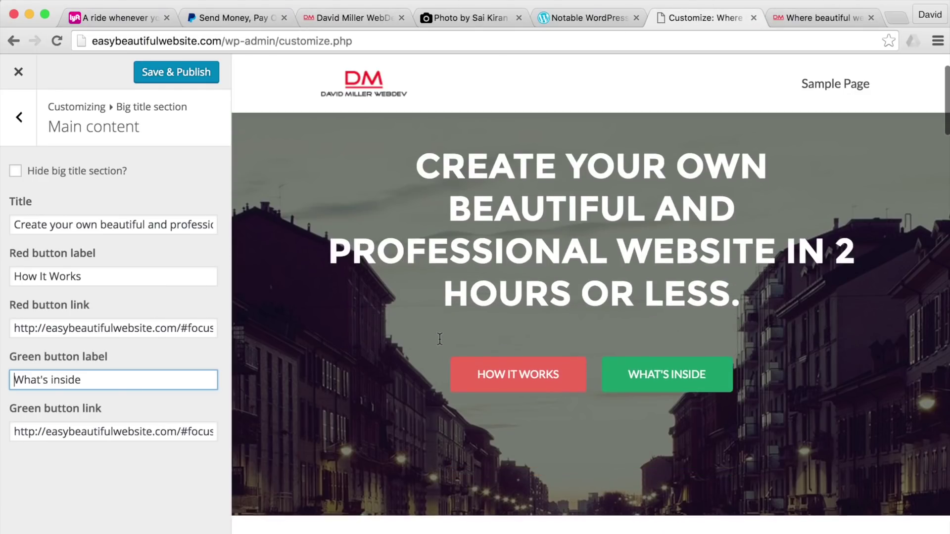
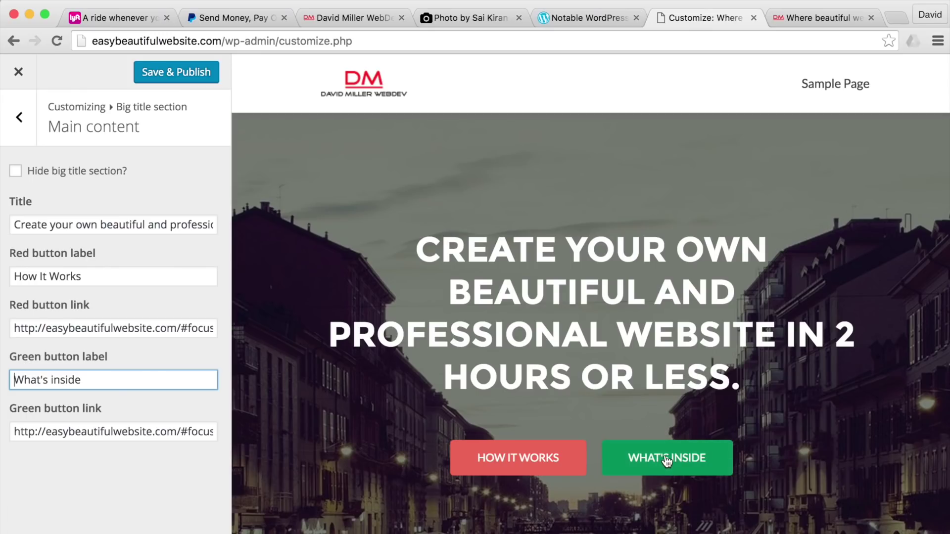
# - Clear the green button's label and link so only 'How It Works' remains, and publish
pyautogui.tripleClick(121, 383)
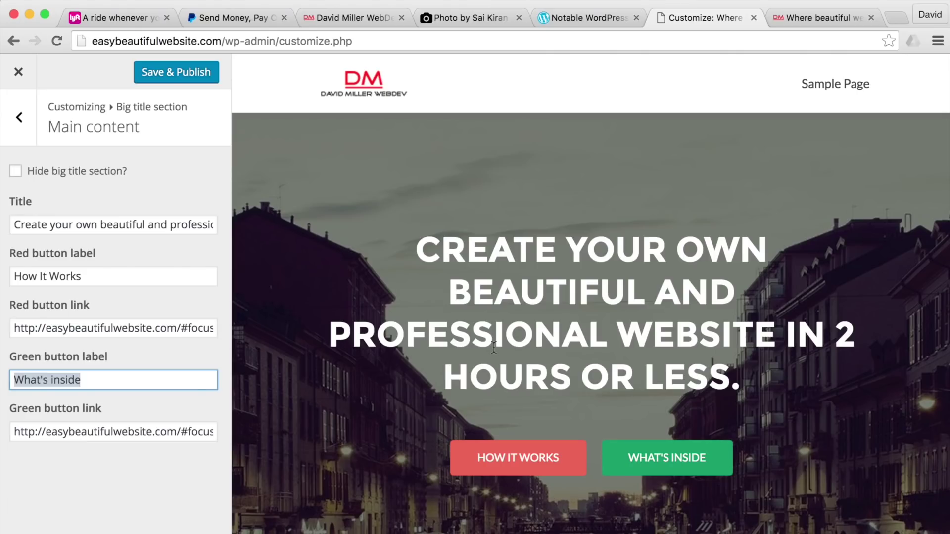
pyautogui.click(353, 22)
pyautogui.scroll(10, 417, 248)
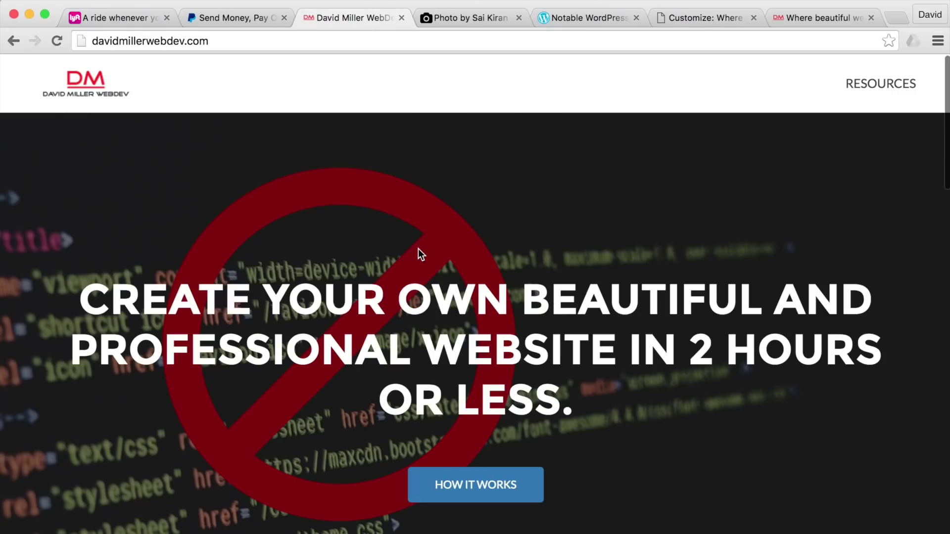
pyautogui.click(701, 15)
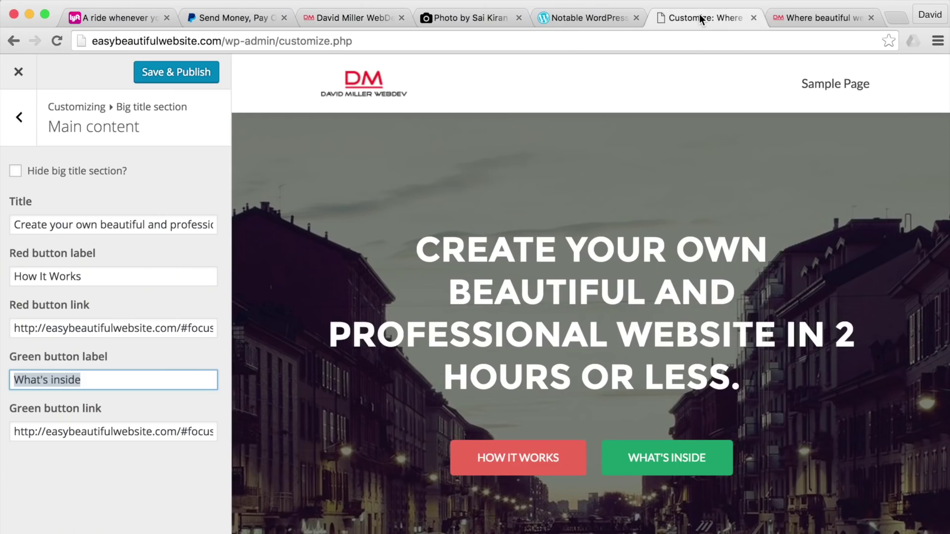
pyautogui.press('BackSpace')
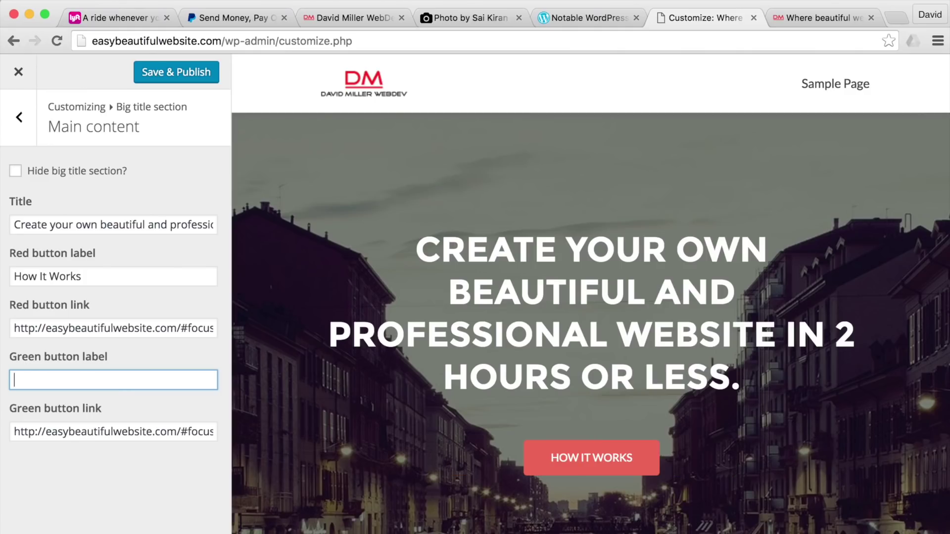
pyautogui.tripleClick(106, 433)
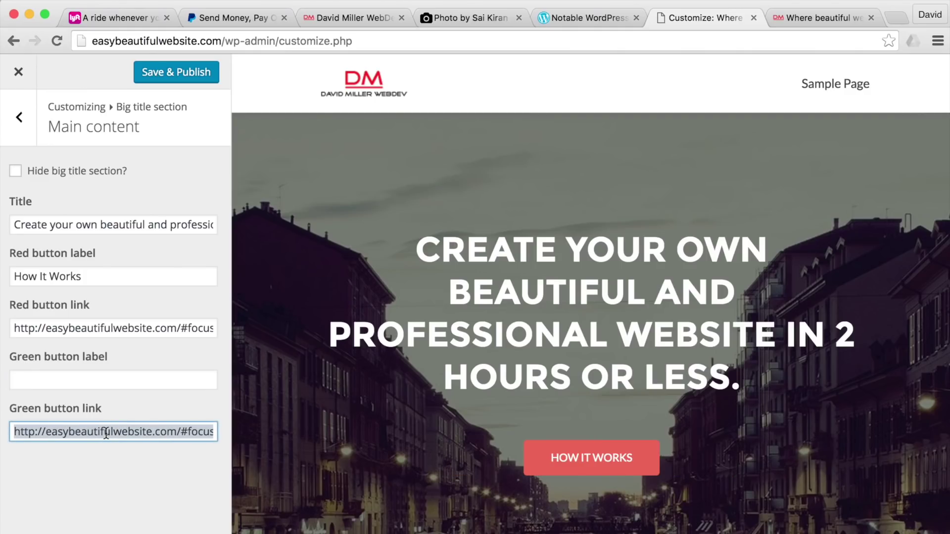
pyautogui.press('BackSpace')
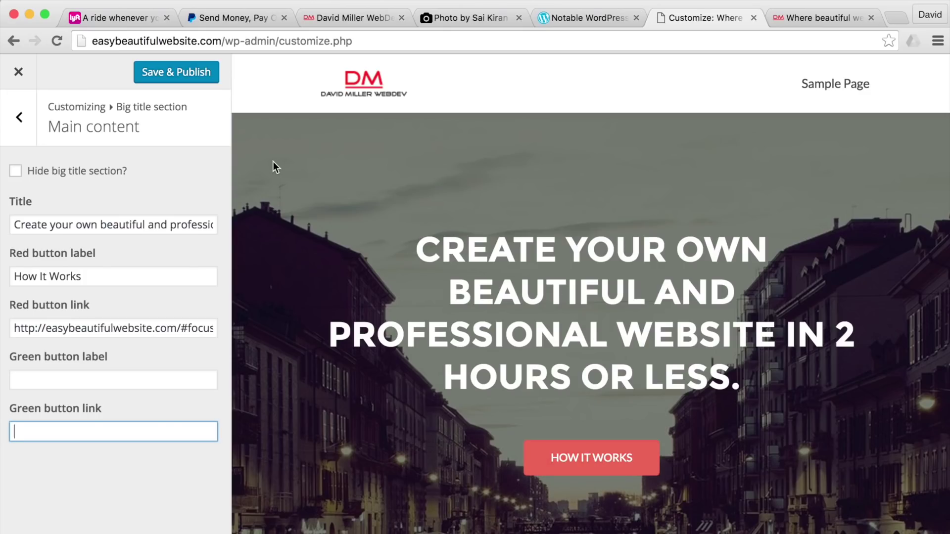
pyautogui.click(182, 74)
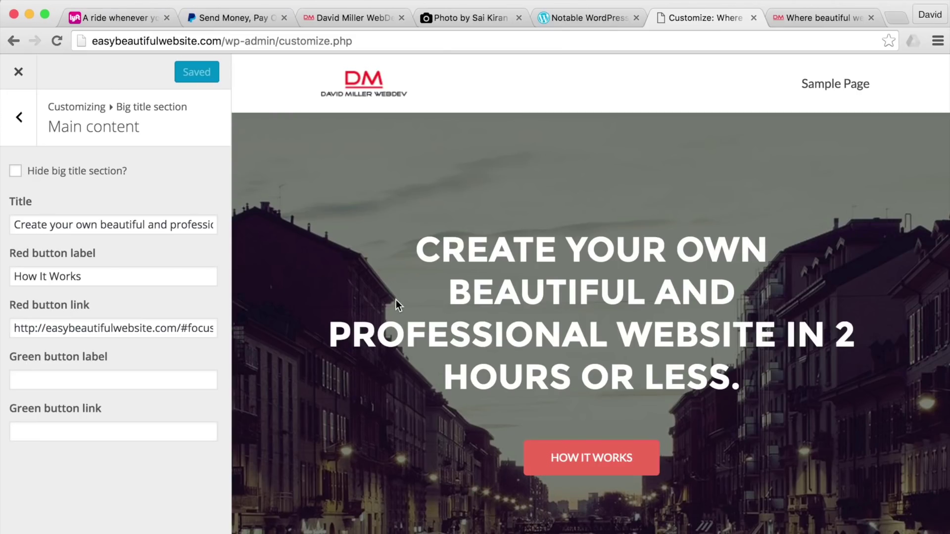
# - Toggle Hide big title section on and back off, keeping the hero visible
pyautogui.click(16, 172)
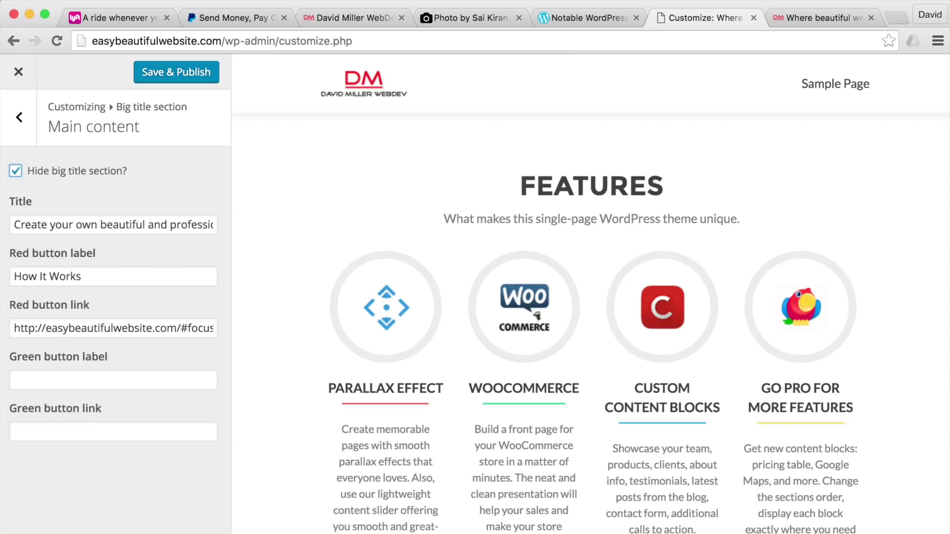
pyautogui.click(16, 171)
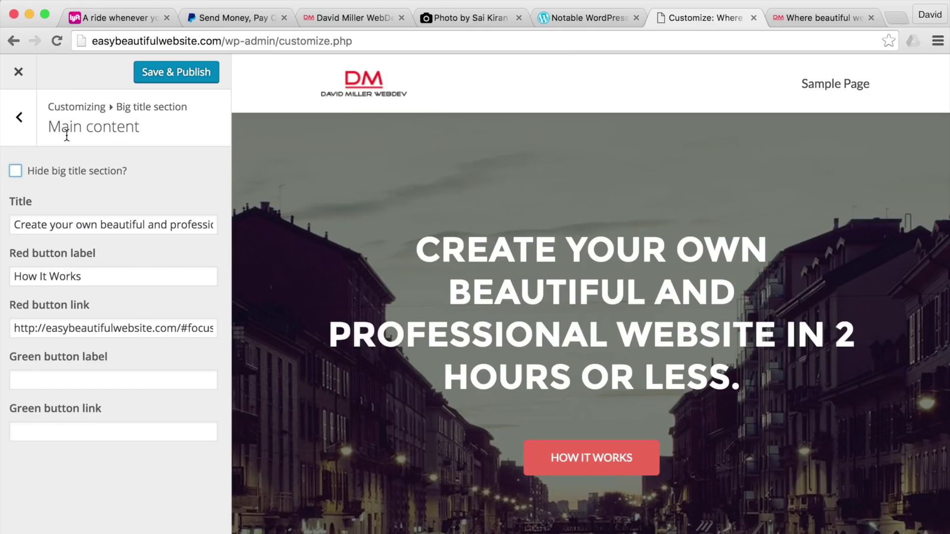
pyautogui.click(20, 122)
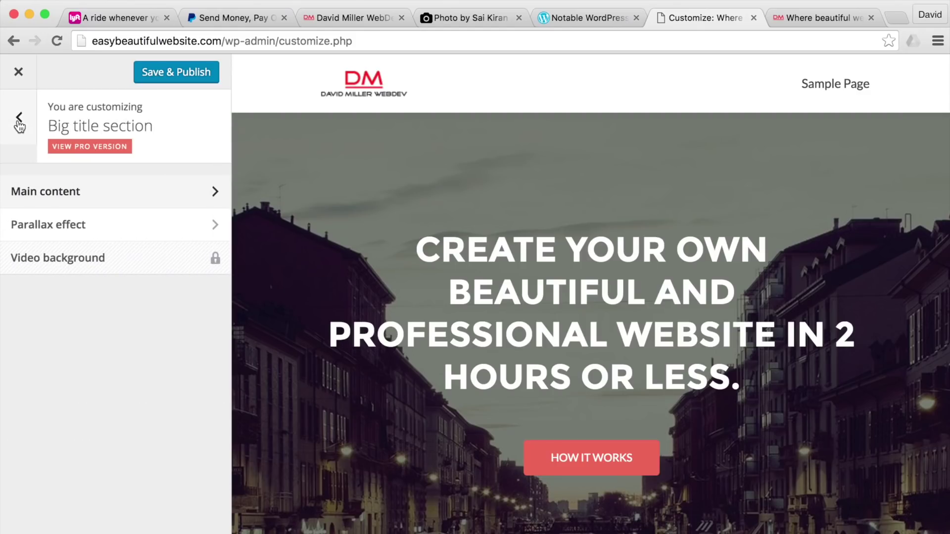
# - Try the parallax background on, switch it back off, and return to the main section list
pyautogui.click(81, 226)
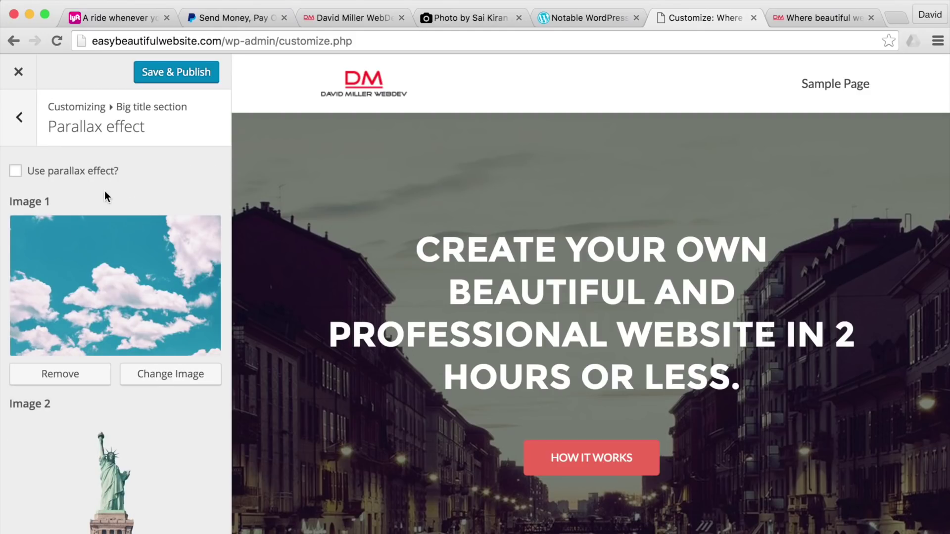
pyautogui.scroll(-1, 148, 183)
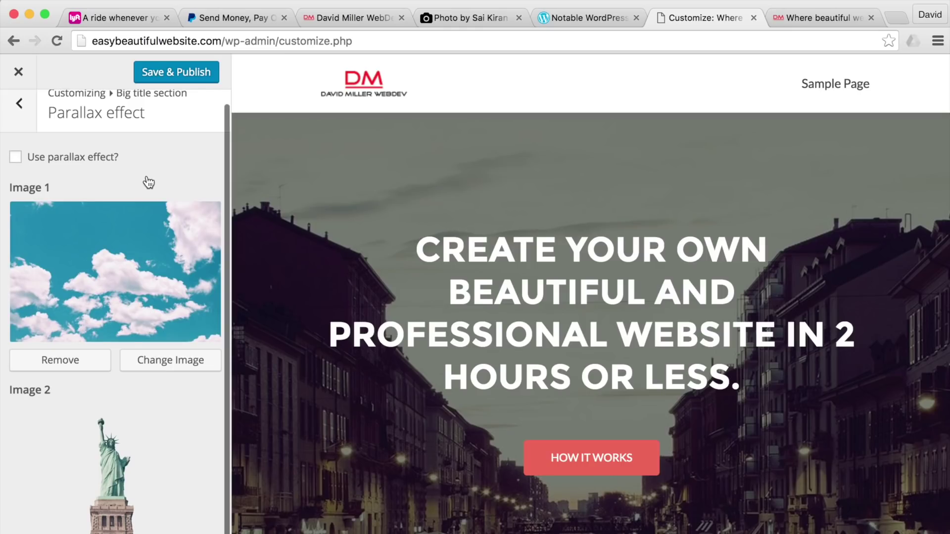
pyautogui.scroll(1, 148, 183)
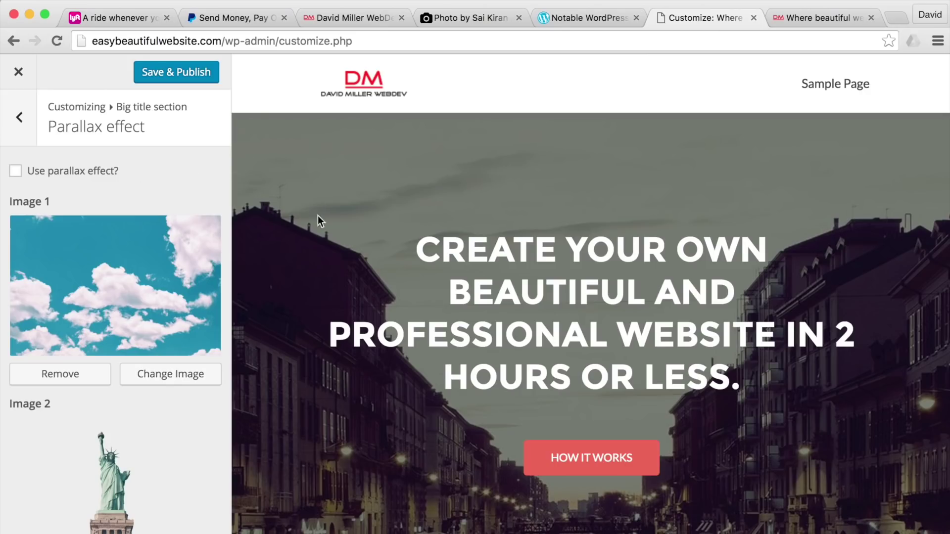
pyautogui.click(20, 118)
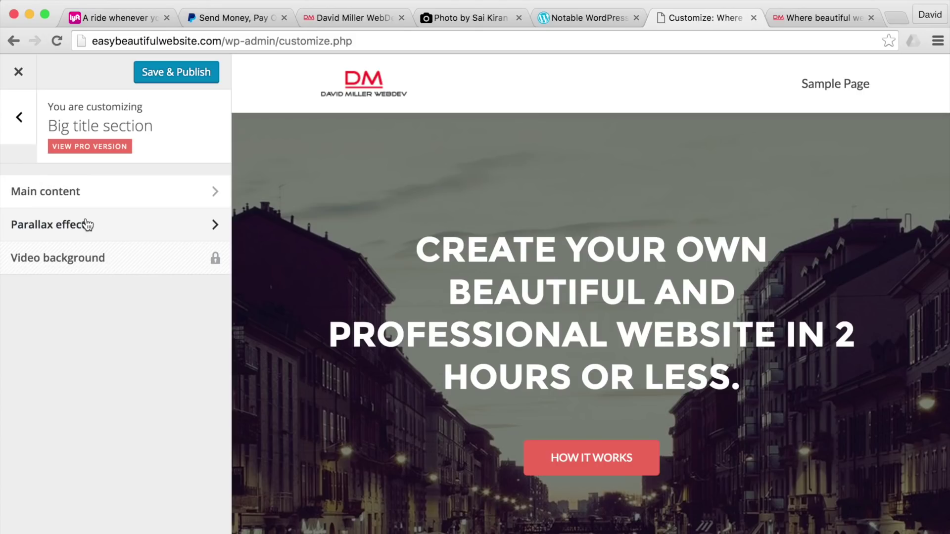
pyautogui.click(138, 223)
pyautogui.click(15, 171)
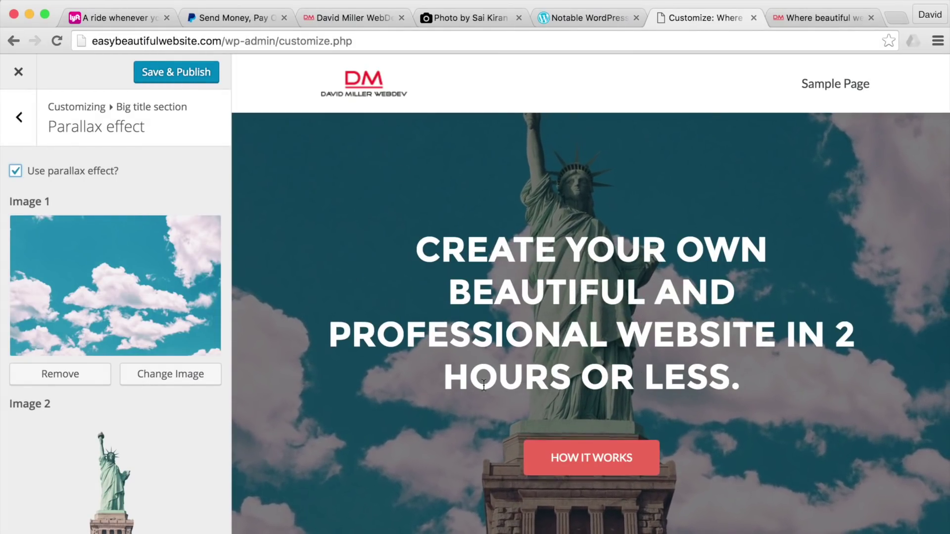
pyautogui.click(17, 171)
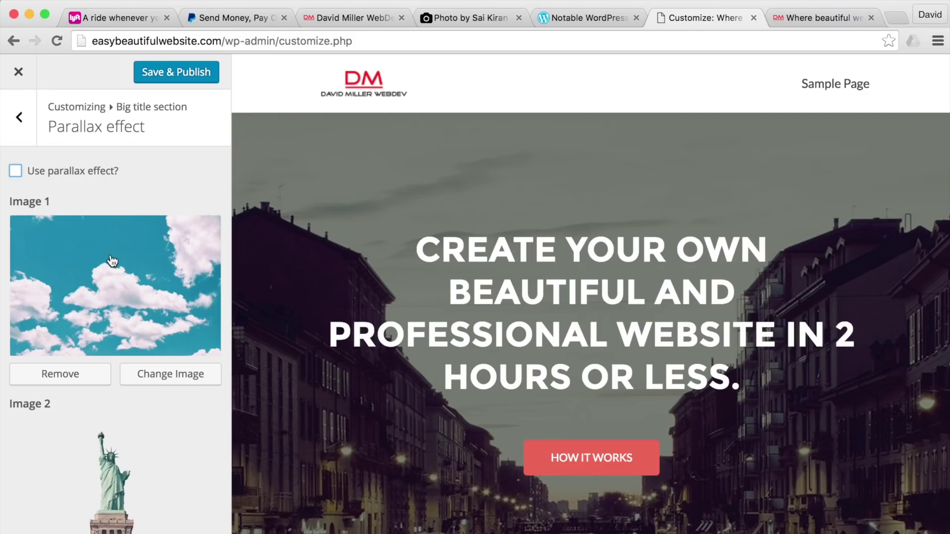
pyautogui.click(18, 117)
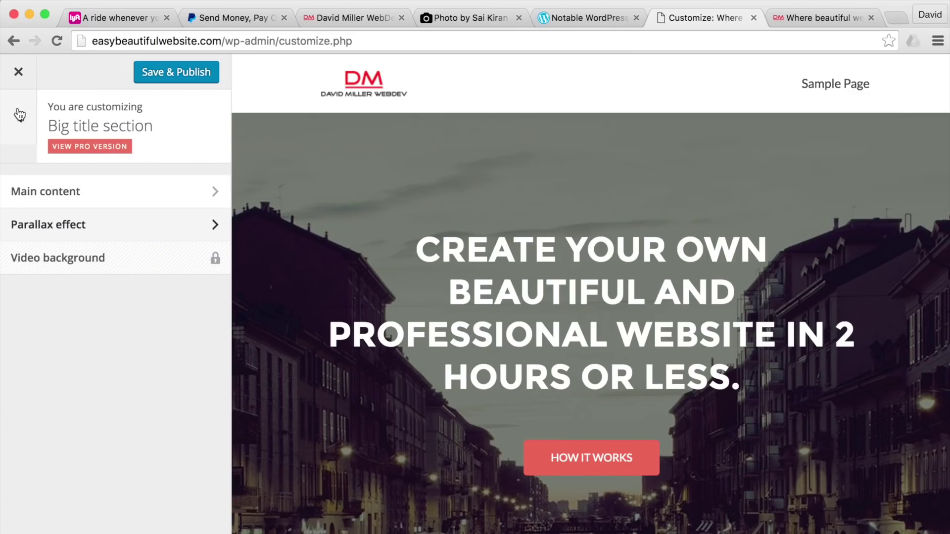
pyautogui.click(23, 119)
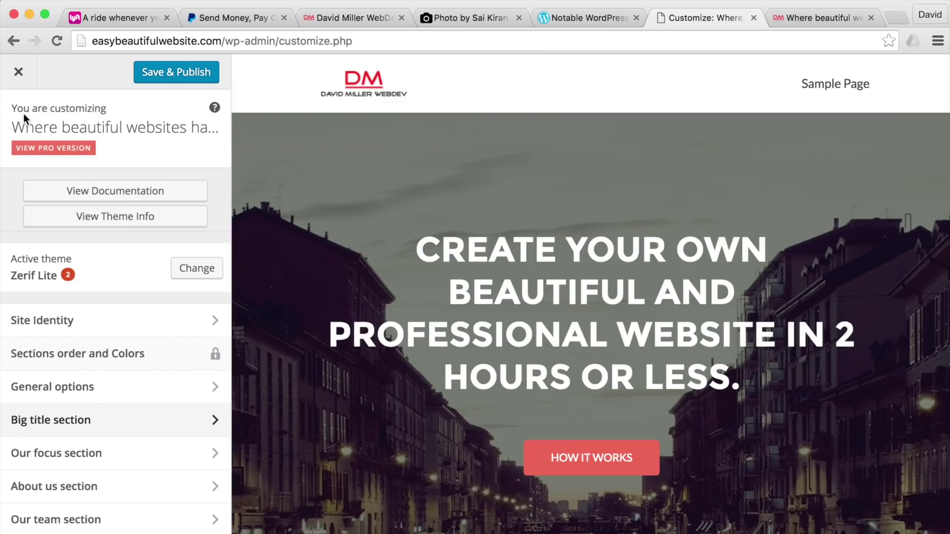
# - Publish the pending hero changes and open the Our focus section's Content settings
pyautogui.click(94, 422)
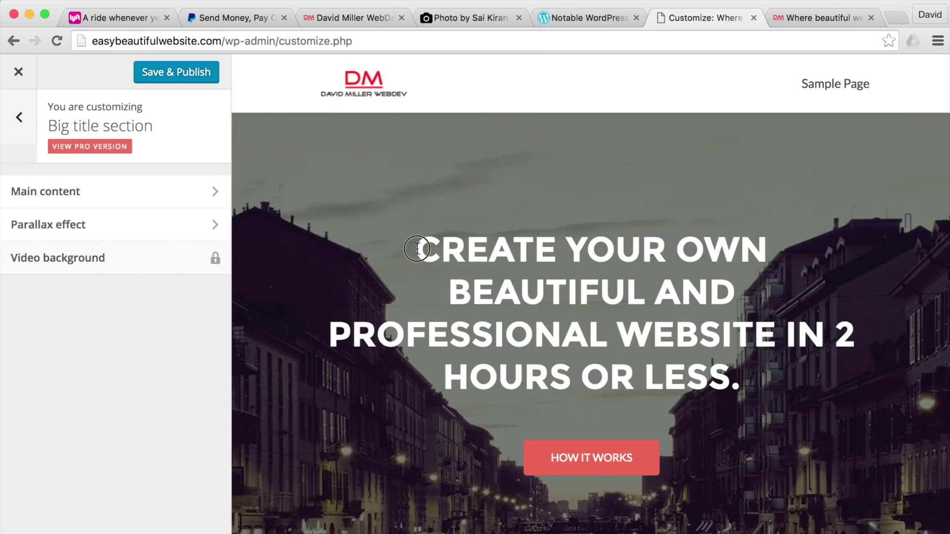
pyautogui.moveTo(423, 248); pyautogui.dragTo(602, 287)
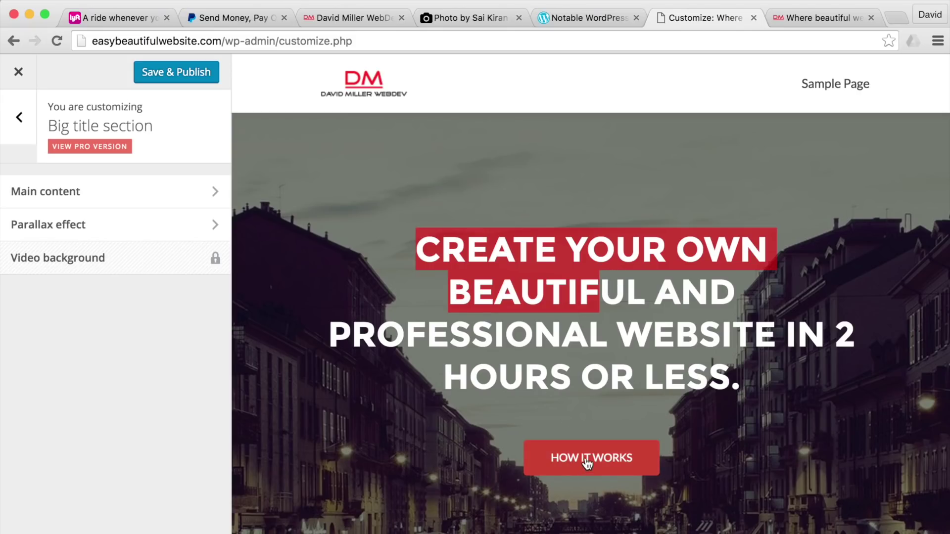
pyautogui.click(20, 120)
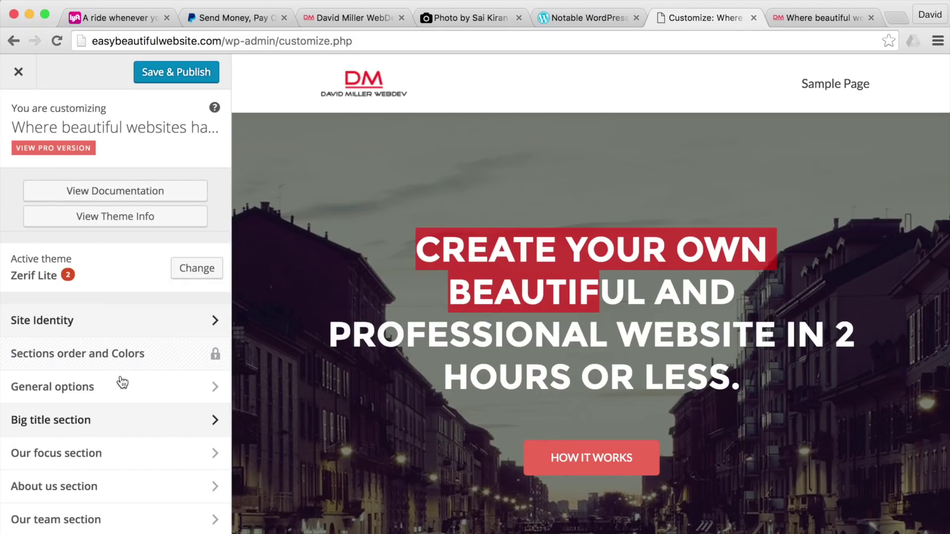
pyautogui.scroll(-3, 153, 361)
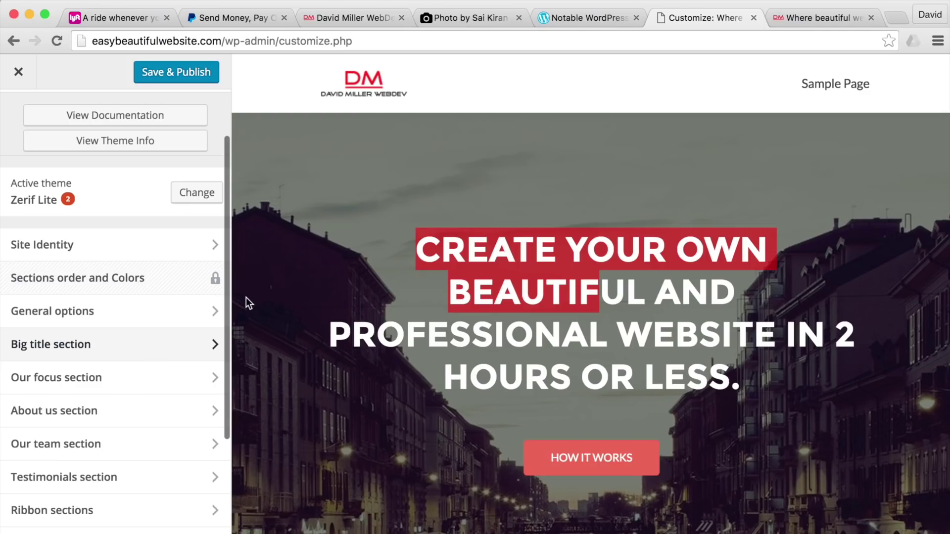
pyautogui.click(430, 249)
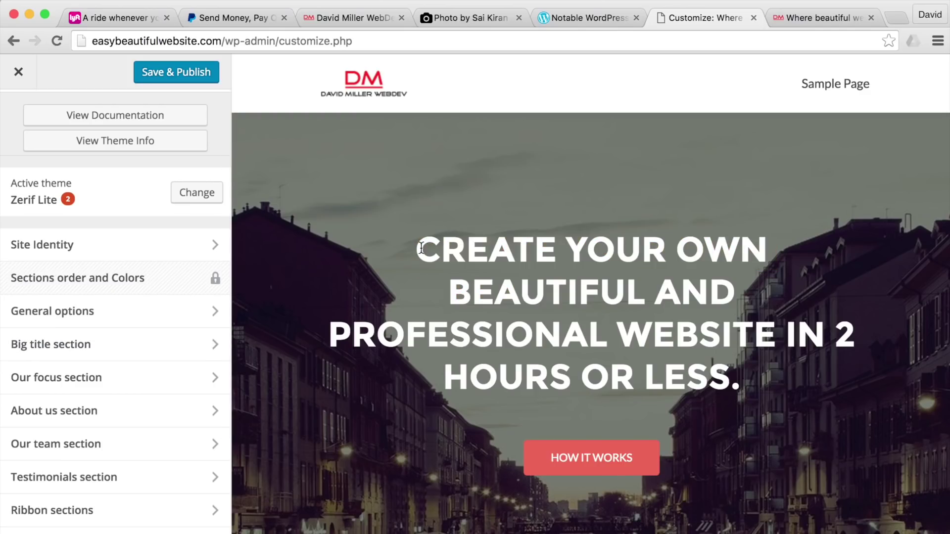
pyautogui.scroll(3, 162, 319)
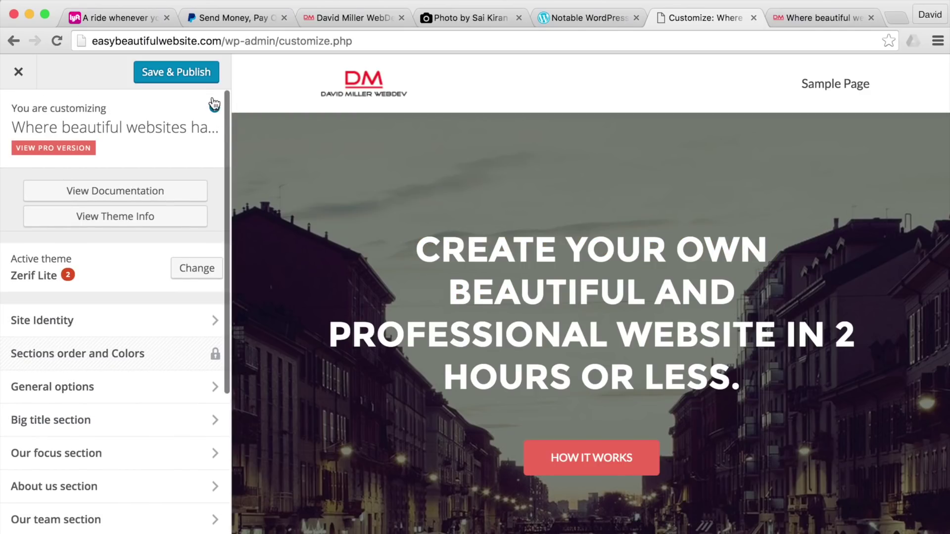
pyautogui.click(176, 80)
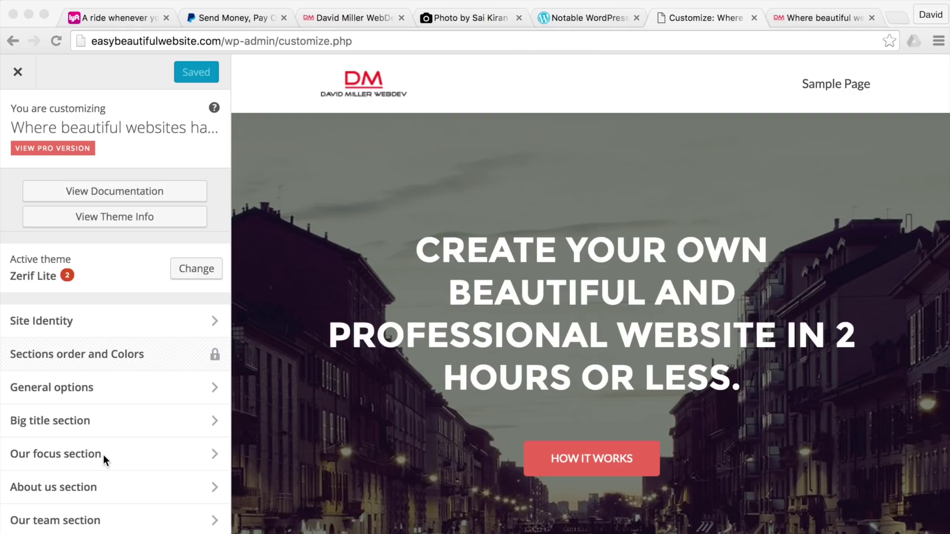
pyautogui.click(103, 455)
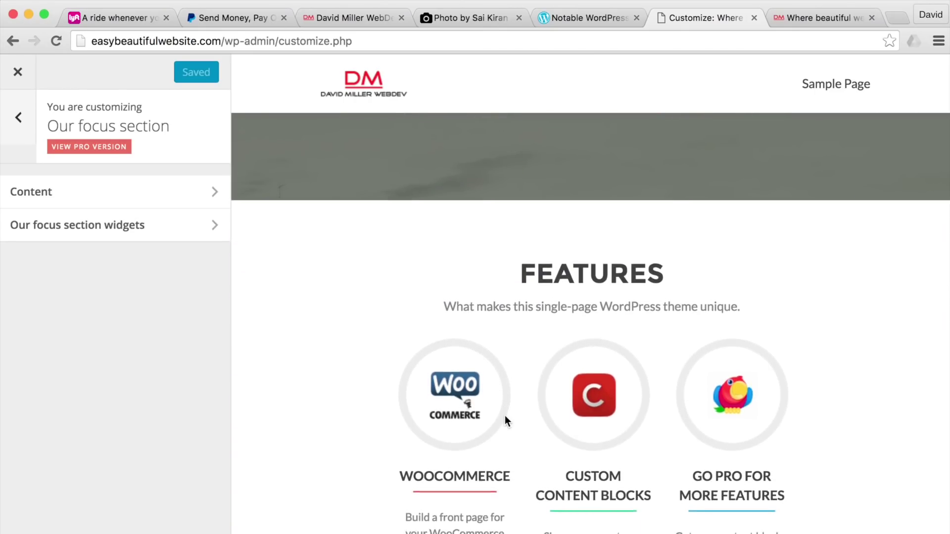
pyautogui.click(78, 192)
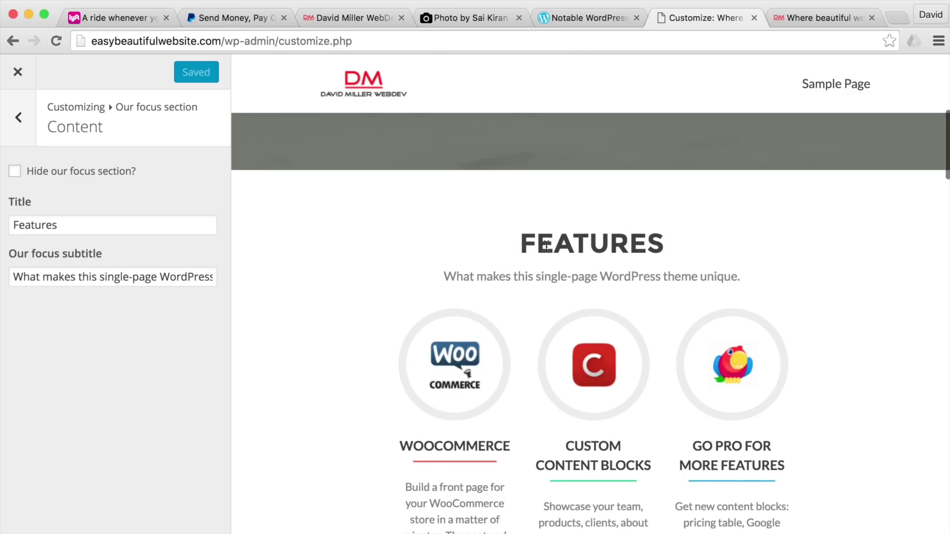
# - Change the Our focus title from 'Features' to 'How It Works'
pyautogui.scroll(-5, 533, 229)
pyautogui.scroll(3, 521, 191)
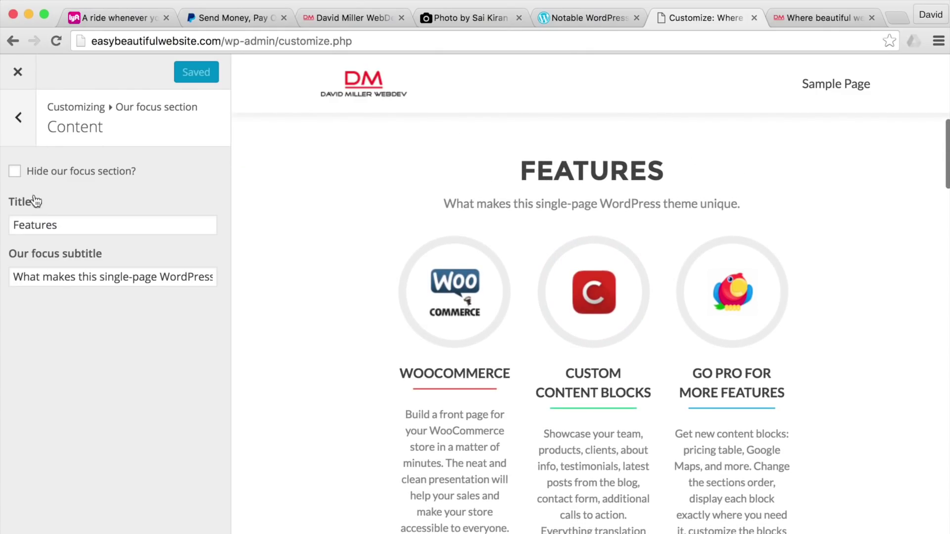
pyautogui.doubleClick(40, 222)
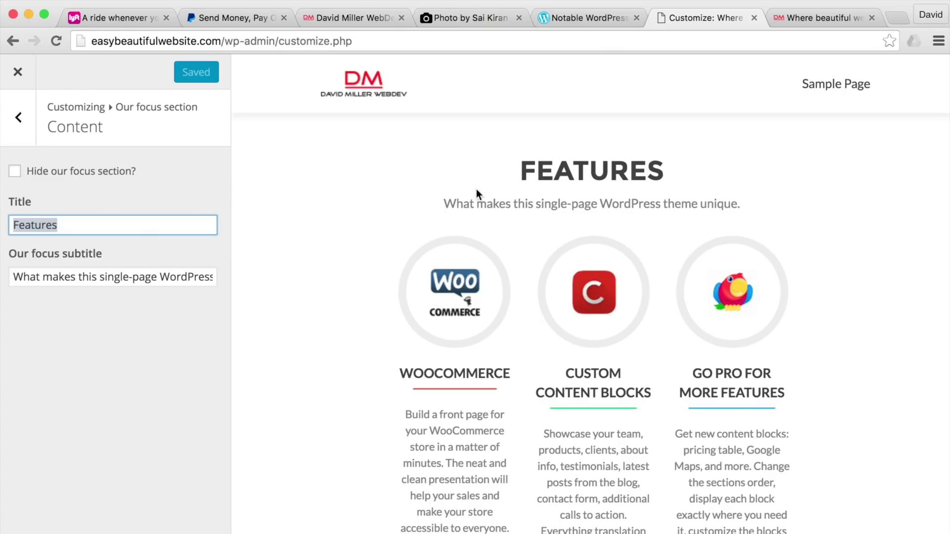
pyautogui.doubleClick(544, 171)
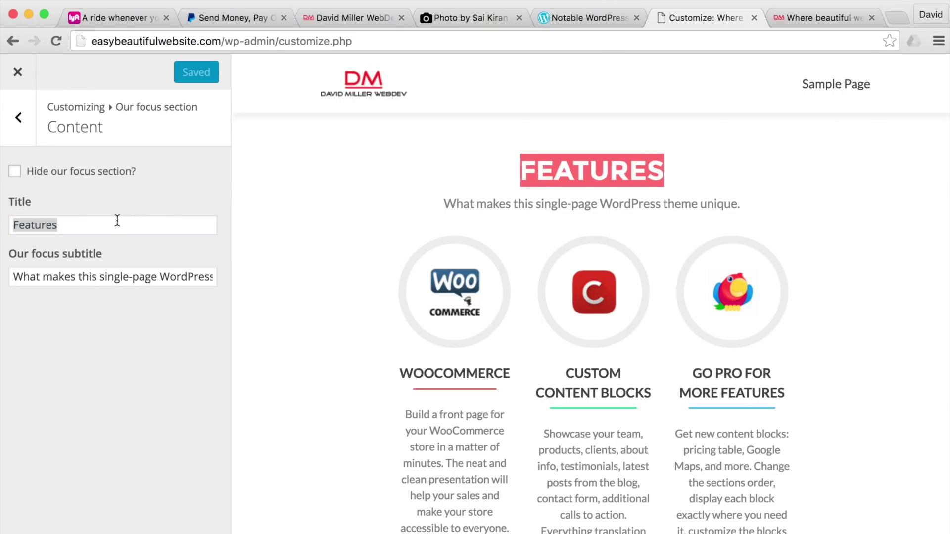
pyautogui.doubleClick(59, 226)
pyautogui.write('How ')
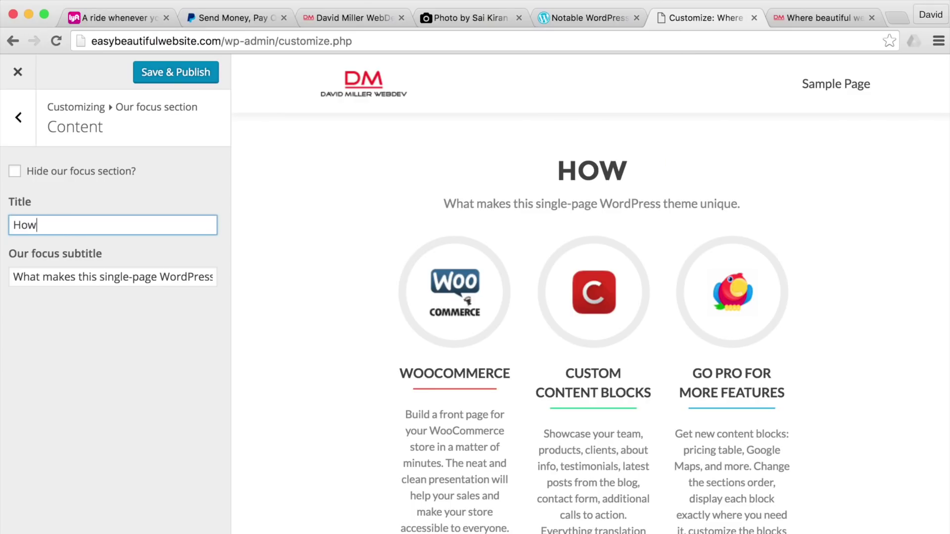
pyautogui.write('It WOr')
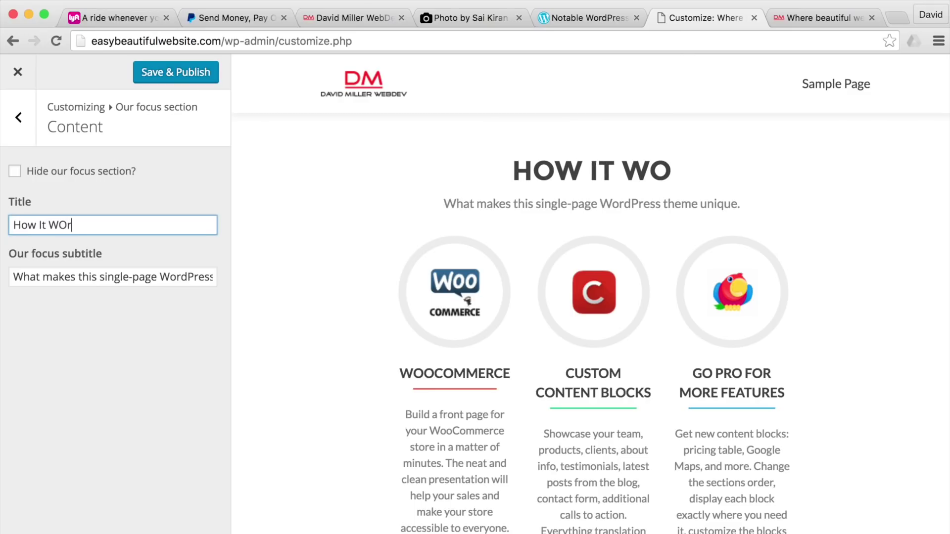
pyautogui.press('BackSpace')
pyautogui.press('BackSpace')
pyautogui.write('orks')
# - Select the existing focus subtitle and bring up the Word content document
pyautogui.click(102, 276)
pyautogui.press('super+a')
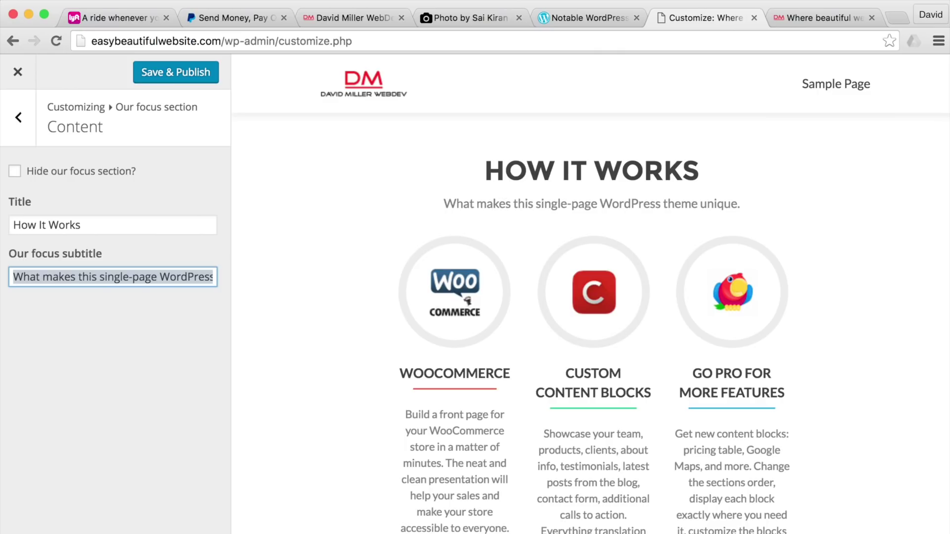
pyautogui.press('super+Tab')
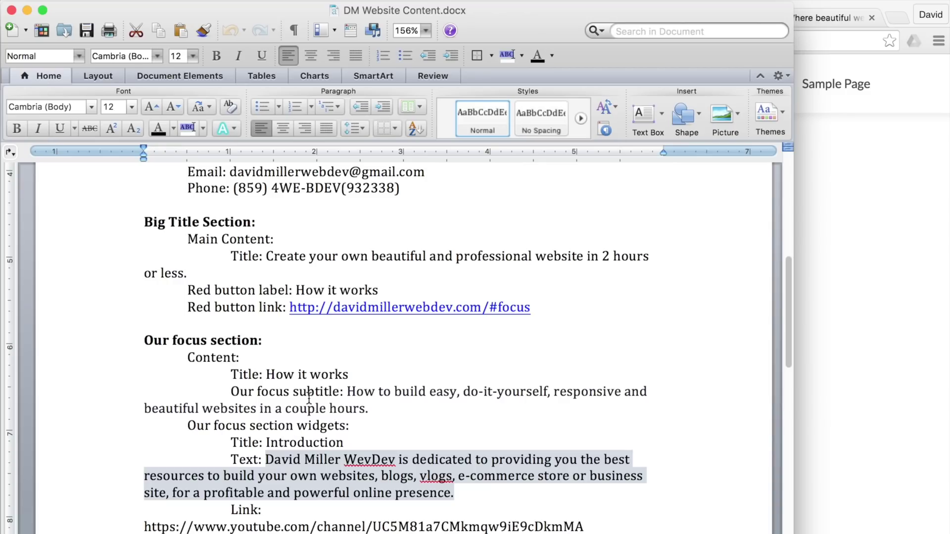
# - Replace the focus subtitle with Word's 'How to build easy, do-it-yourself, responsive and beautiful websites…' sentence
pyautogui.moveTo(346, 391); pyautogui.dragTo(371, 413)
pyautogui.press('cmd+c')
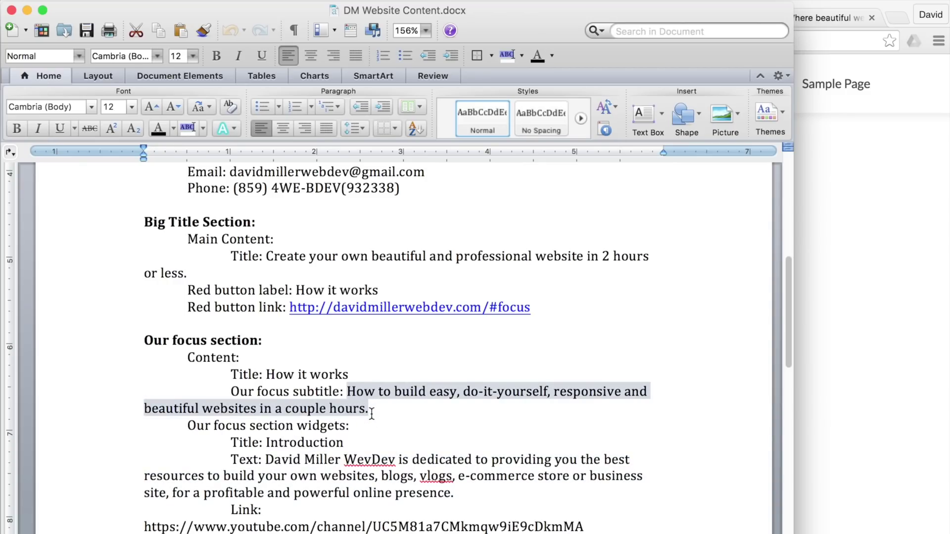
pyautogui.click(816, 371)
pyautogui.tripleClick(82, 278)
pyautogui.press('cmd+v')
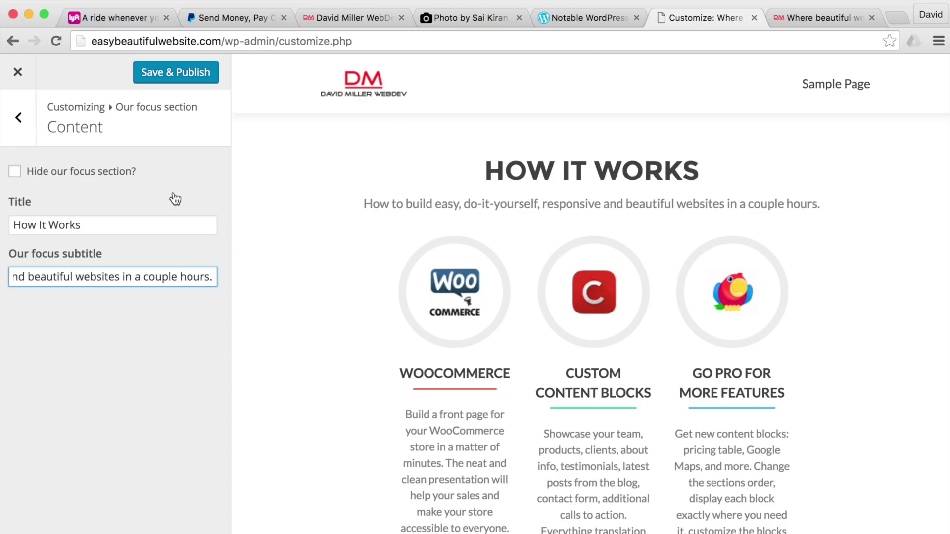
# - Publish the new focus title and subtitle and go back to the Our focus section panel
pyautogui.click(175, 74)
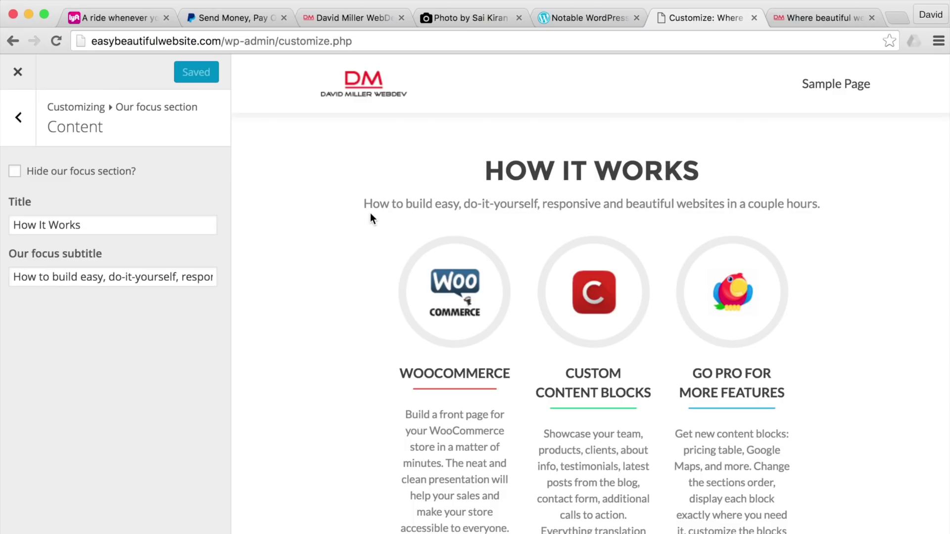
pyautogui.click(18, 120)
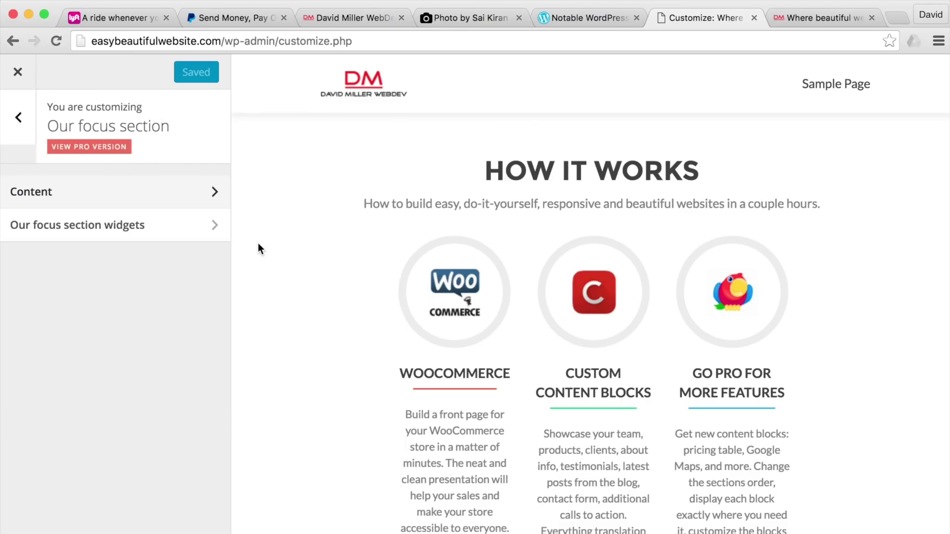
# - Expand the WOOCOMMERCE focus widget and compare it with the live site's focus widgets
pyautogui.click(147, 233)
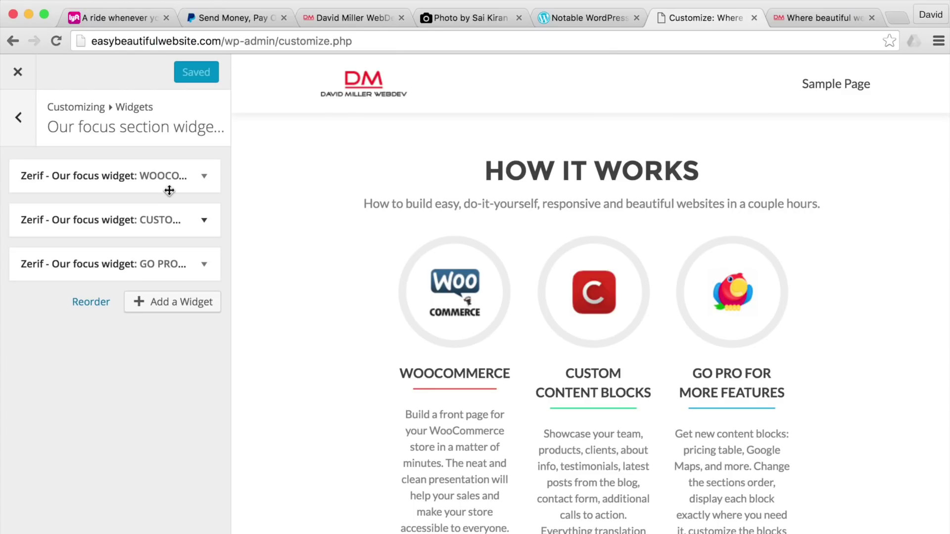
pyautogui.click(206, 175)
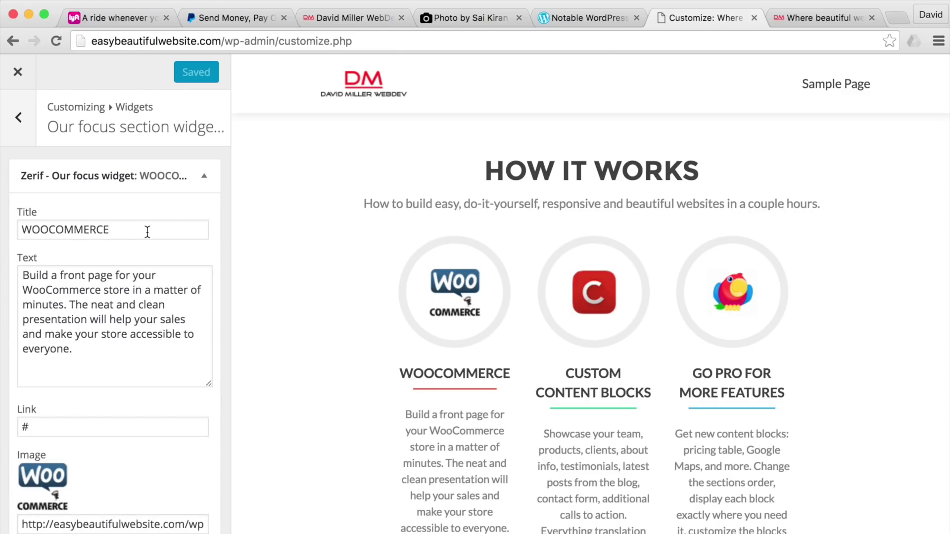
pyautogui.click(339, 18)
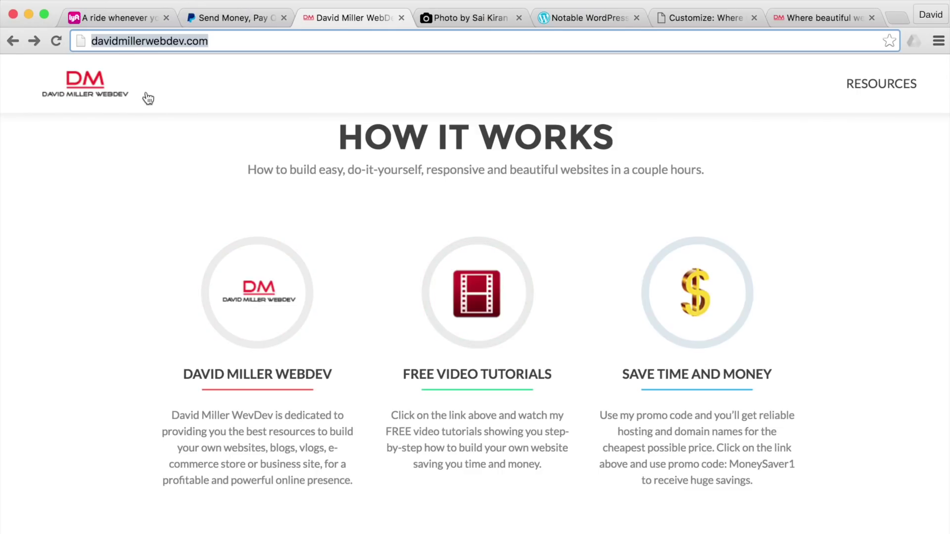
pyautogui.click(675, 21)
pyautogui.scroll(-3, 191, 391)
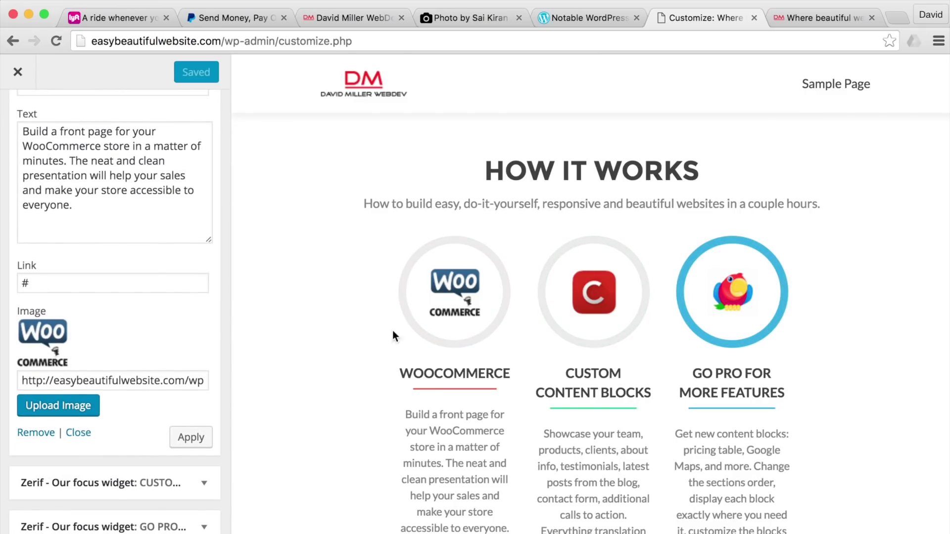
pyautogui.scroll(-1, 202, 448)
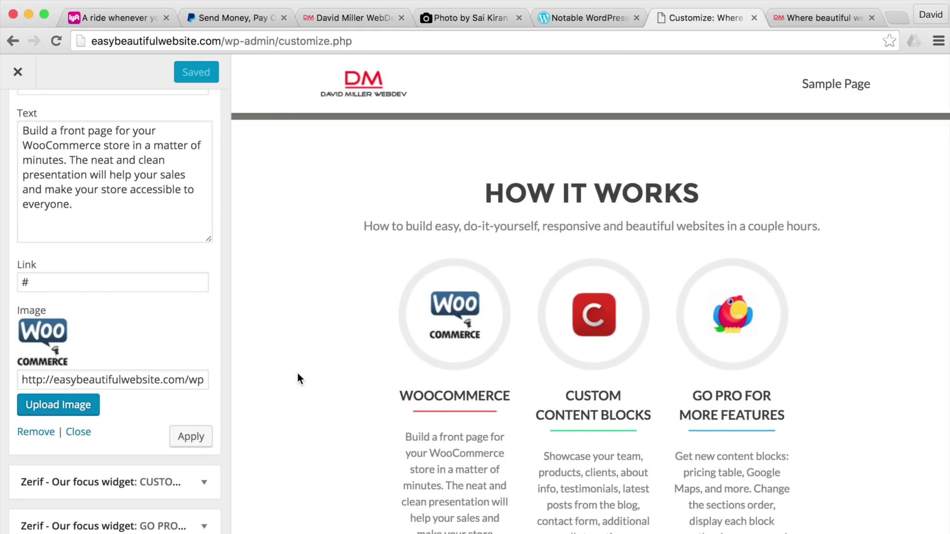
pyautogui.scroll(3, 79, 302)
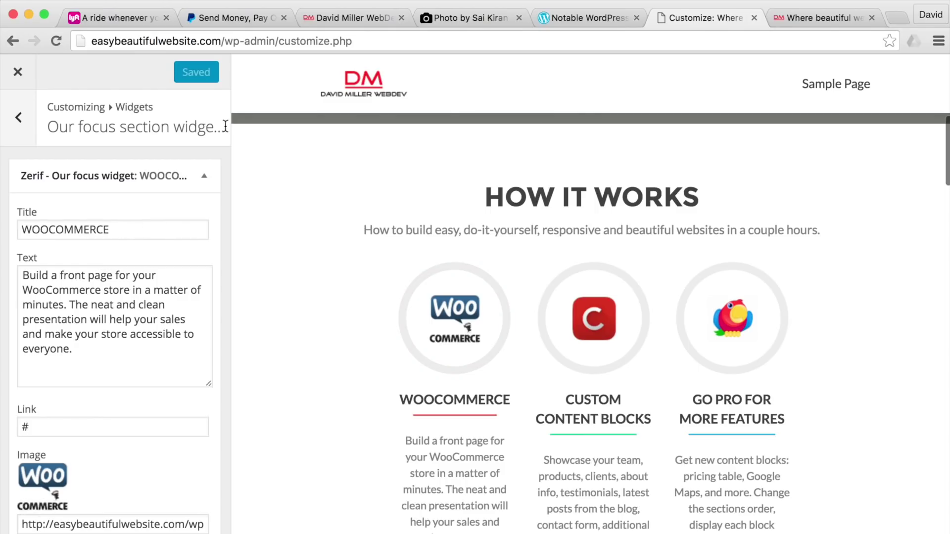
pyautogui.click(330, 20)
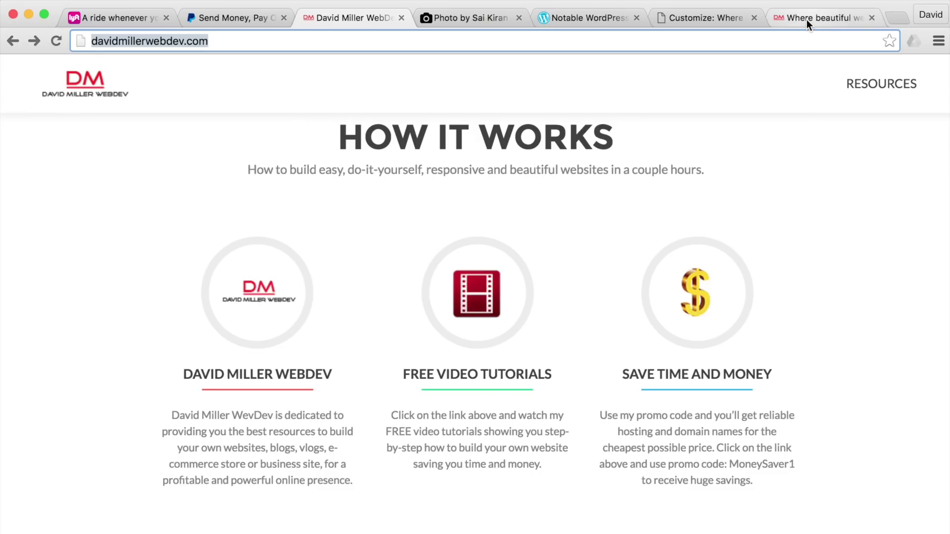
pyautogui.click(683, 20)
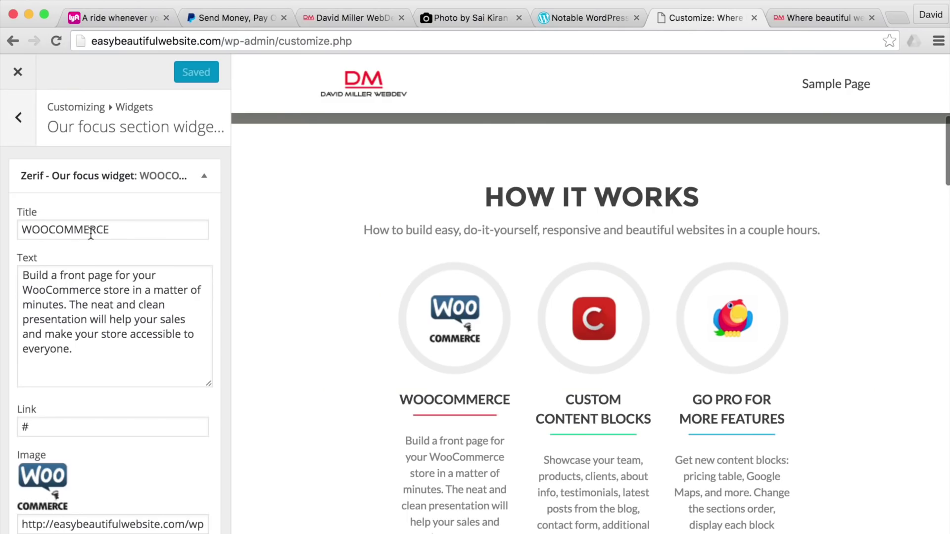
# - Retitle the widget 'Introduction' using the text copied from the Word document
pyautogui.doubleClick(110, 230)
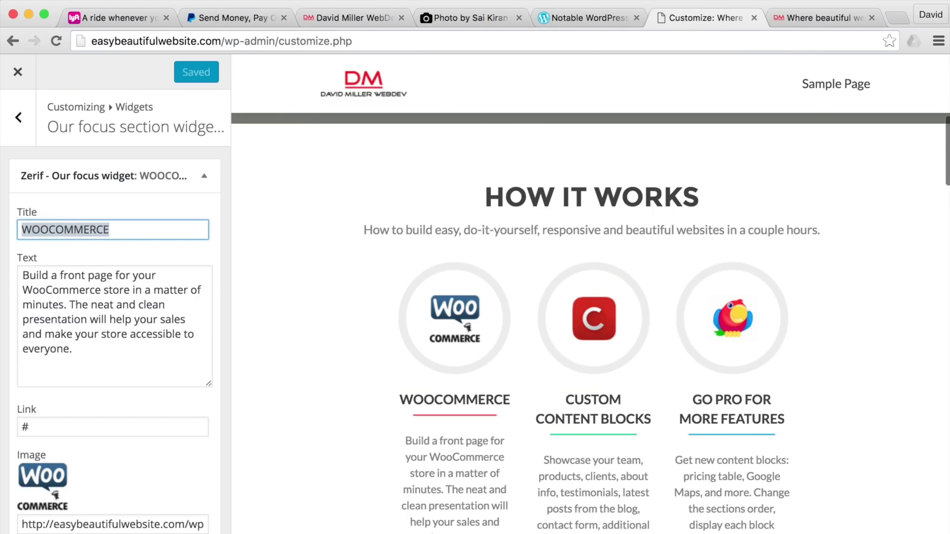
pyautogui.press('super+Tab')
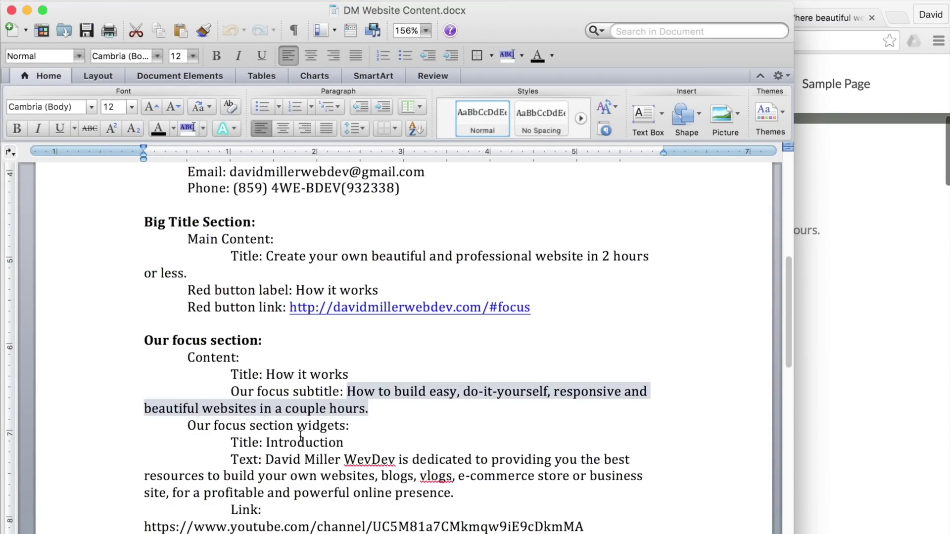
pyautogui.click(301, 439)
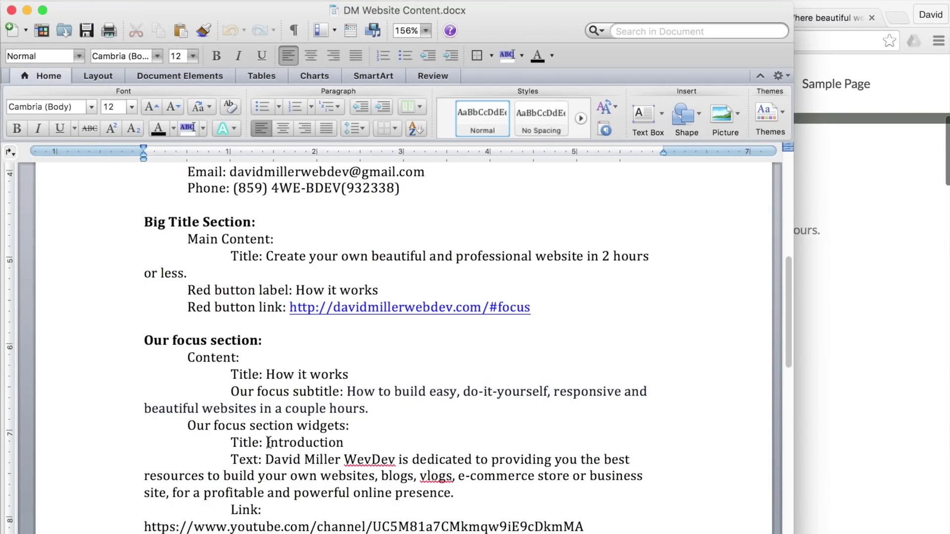
pyautogui.moveTo(267, 442); pyautogui.dragTo(347, 440)
pyautogui.press('super+c')
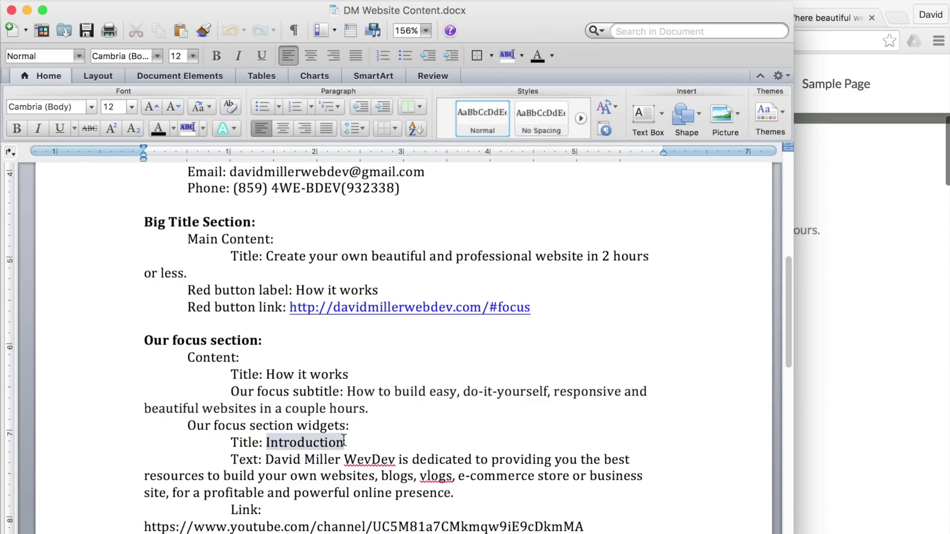
pyautogui.click(865, 399)
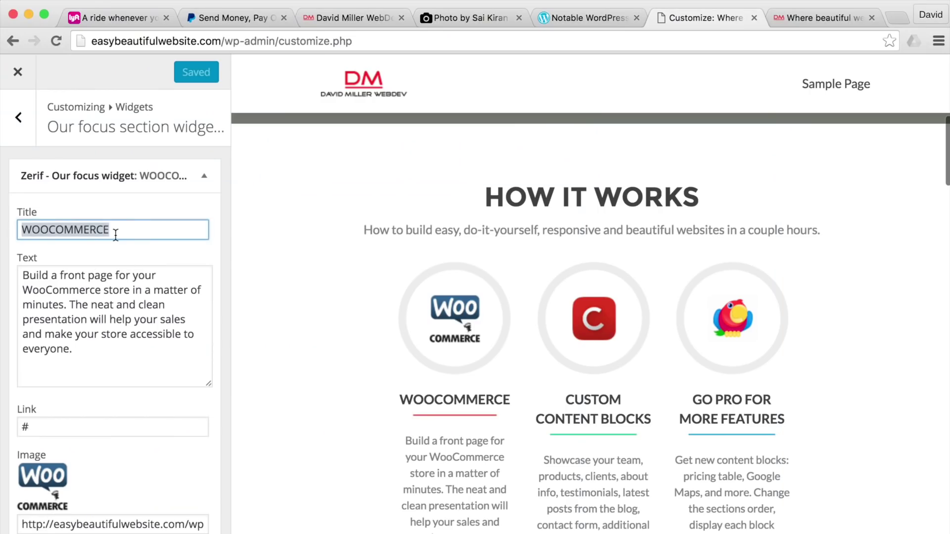
pyautogui.press('super+v')
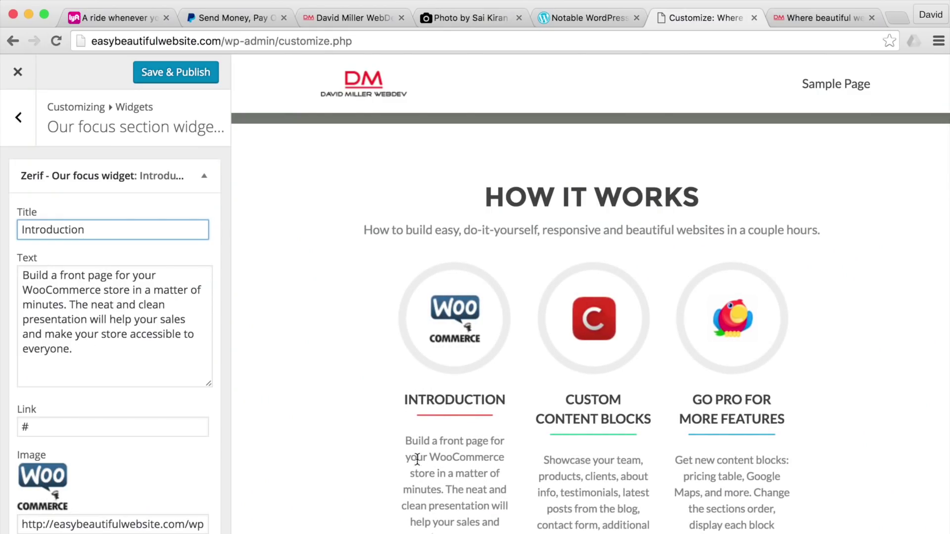
# - Replace the widget's description with the company description paragraph from Word
pyautogui.click(376, 533)
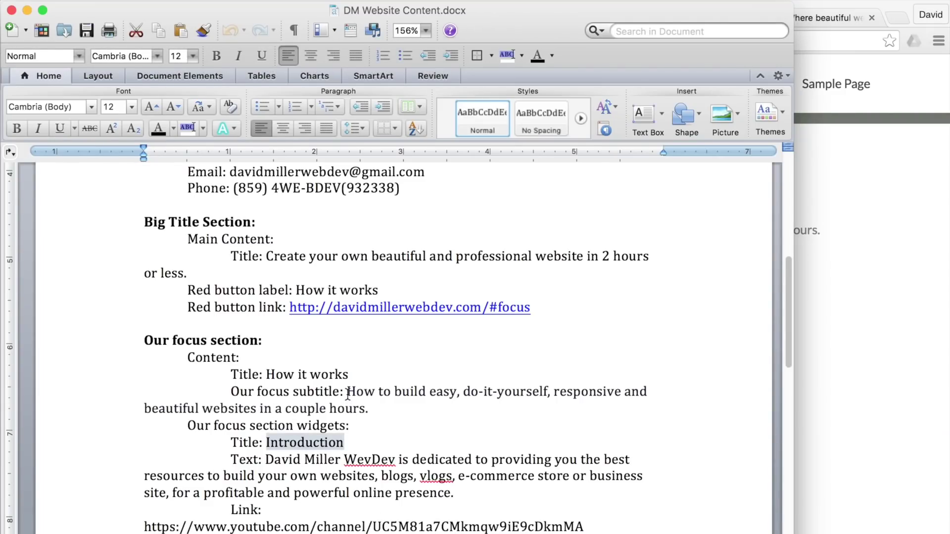
pyautogui.moveTo(267, 460); pyautogui.dragTo(454, 487)
pyautogui.press('super+c')
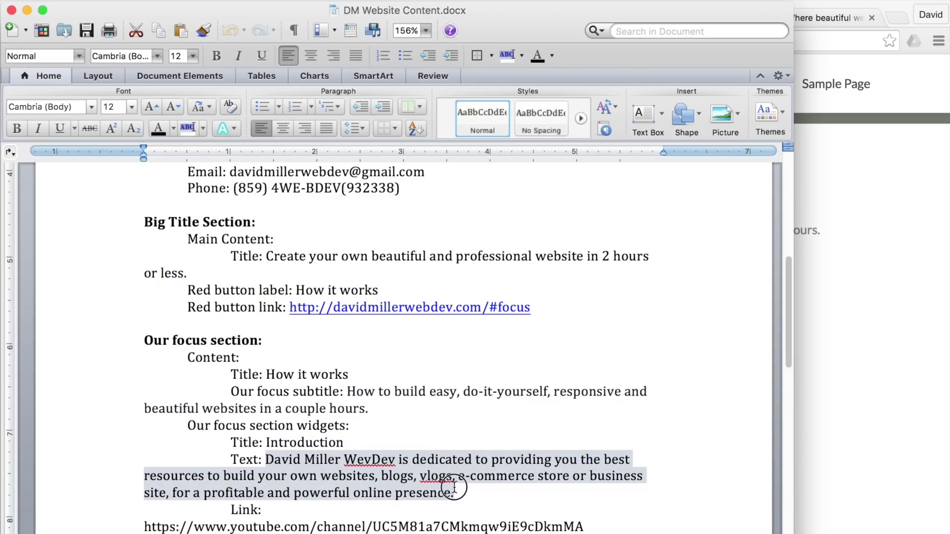
pyautogui.click(846, 466)
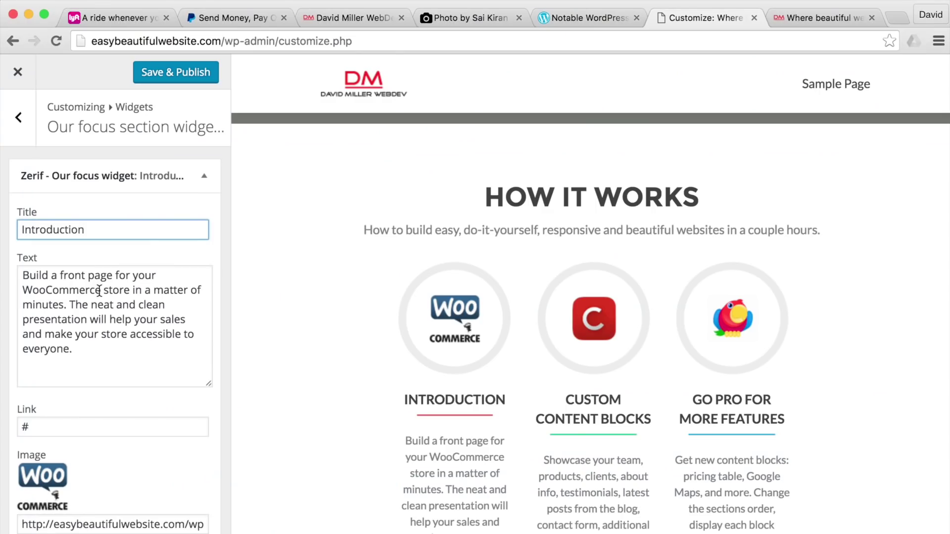
pyautogui.moveTo(75, 354); pyautogui.dragTo(13, 269)
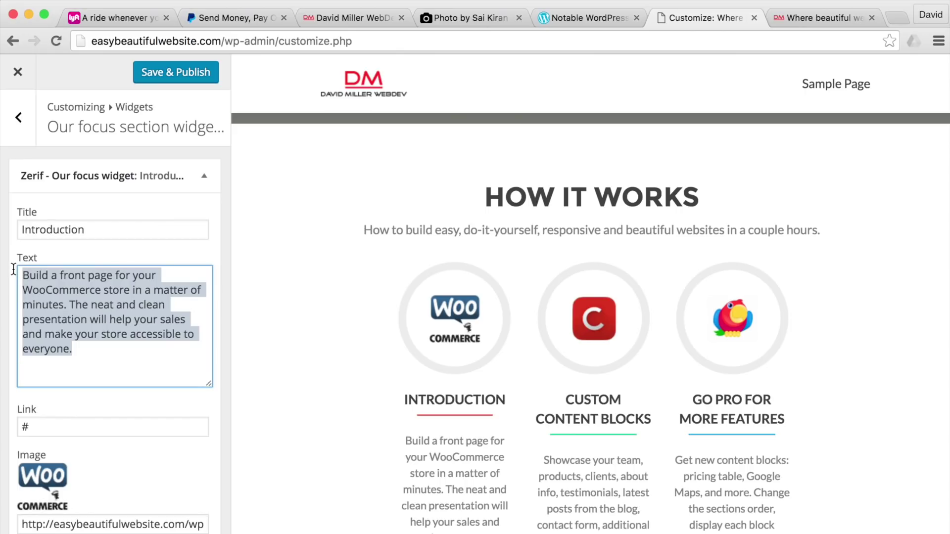
pyautogui.press('super+v')
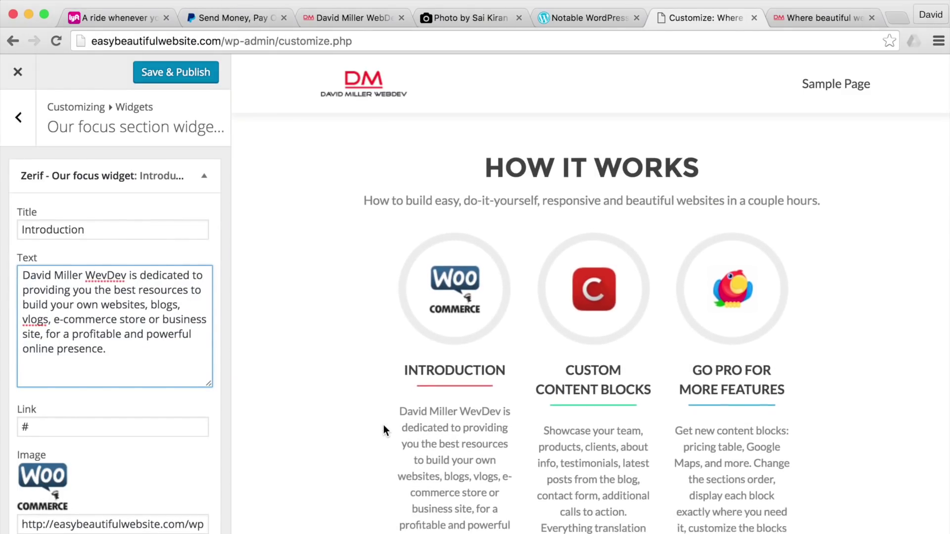
pyautogui.scroll(-3, 383, 425)
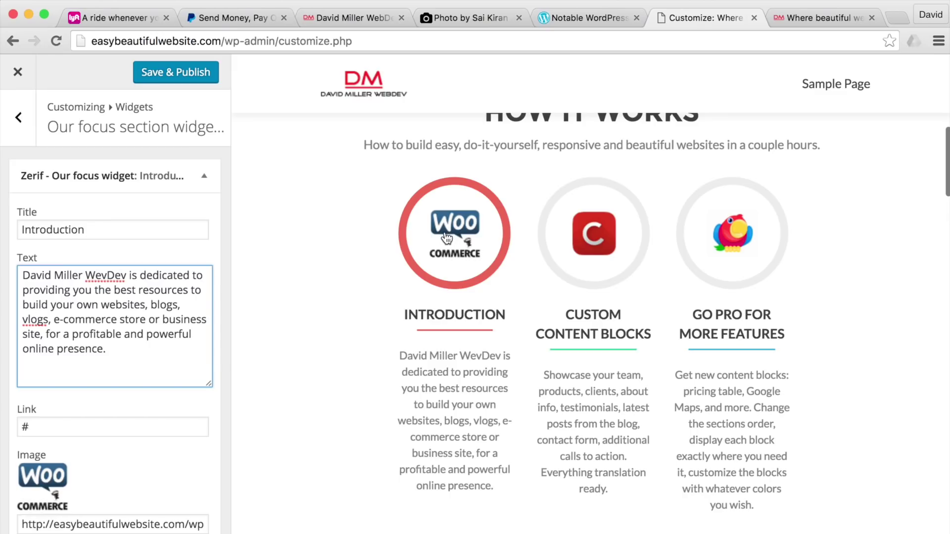
# - Replace the widget's placeholder link with the YouTube channel URL from Word
pyautogui.press('super+Tab')
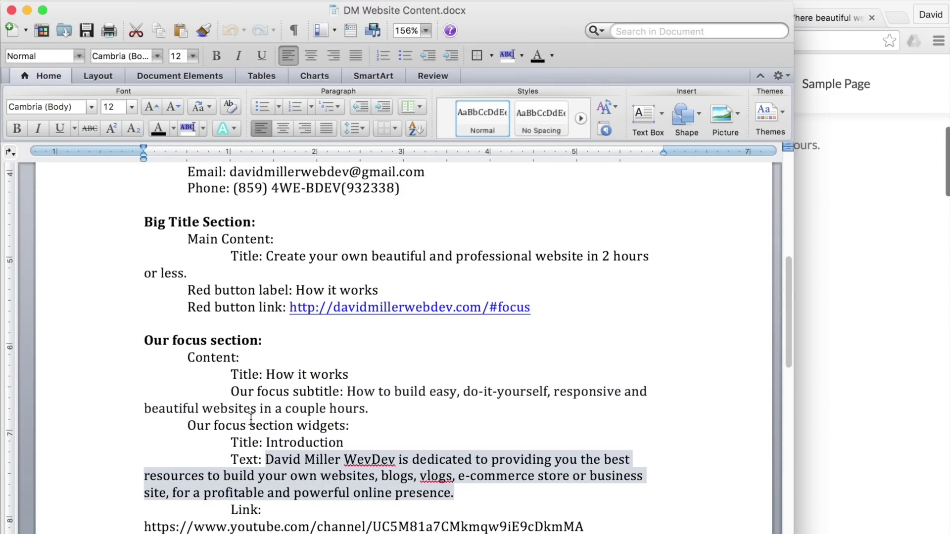
pyautogui.moveTo(142, 526); pyautogui.dragTo(588, 528)
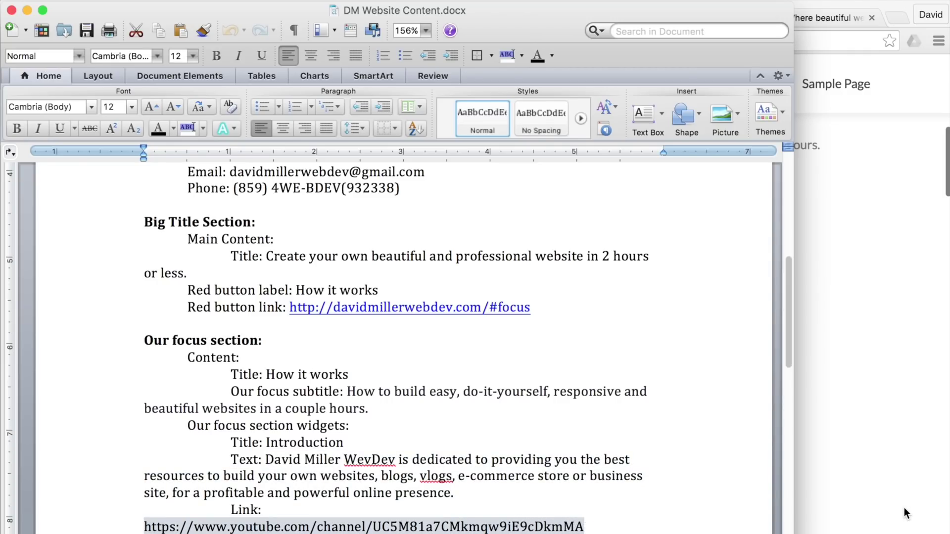
pyautogui.click(898, 515)
pyautogui.click(44, 426)
pyautogui.press('super+a')
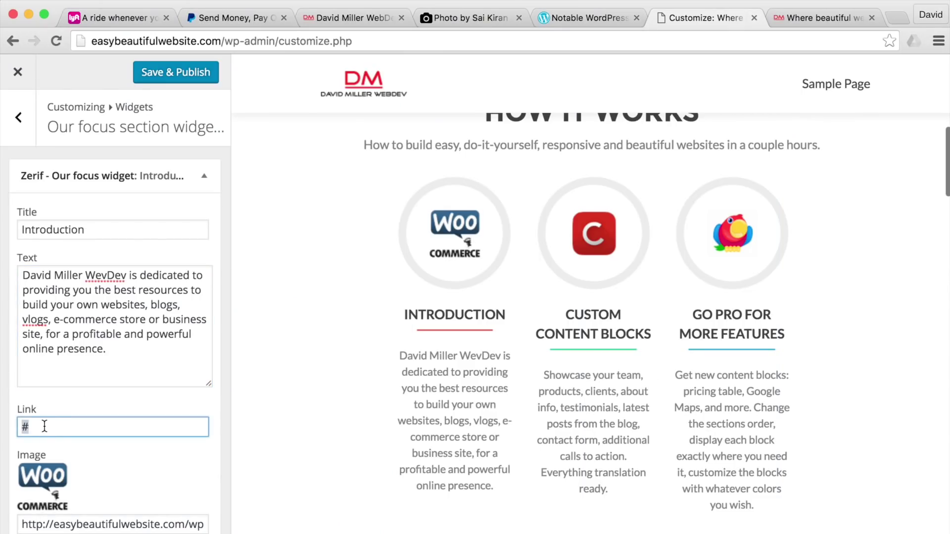
pyautogui.press('super+v')
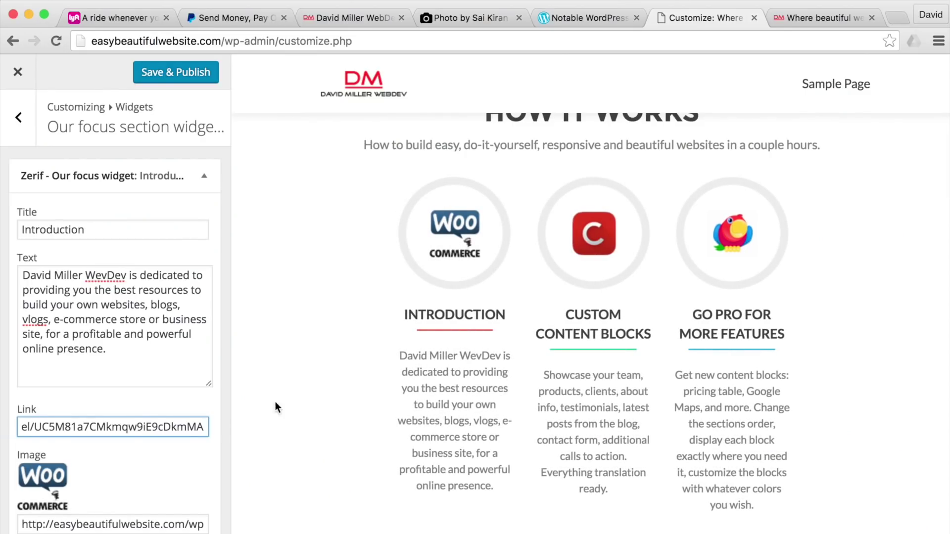
pyautogui.scroll(-1, 135, 471)
pyautogui.scroll(-2, 135, 471)
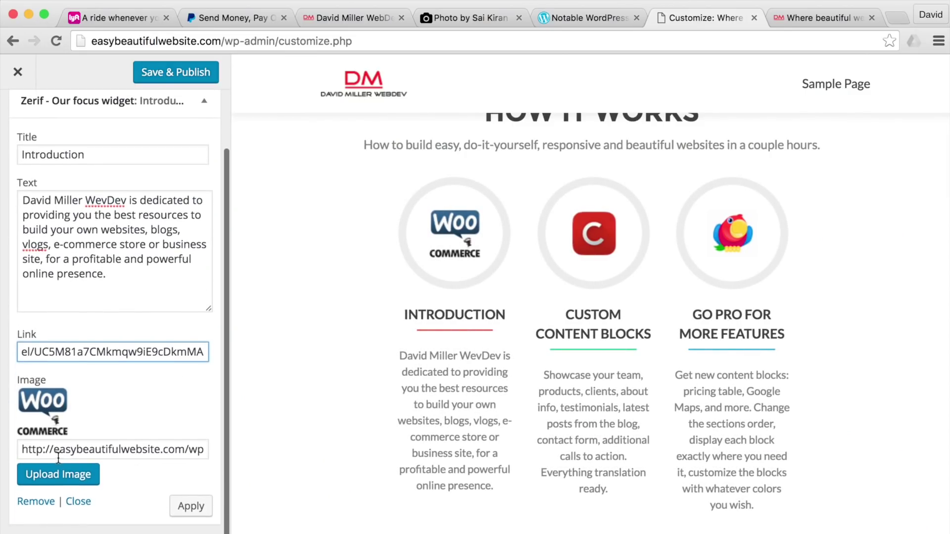
# - Upload DM Logo Focus Icon.png from Artwork > Focus Widget Icons to the media library
pyautogui.click(49, 474)
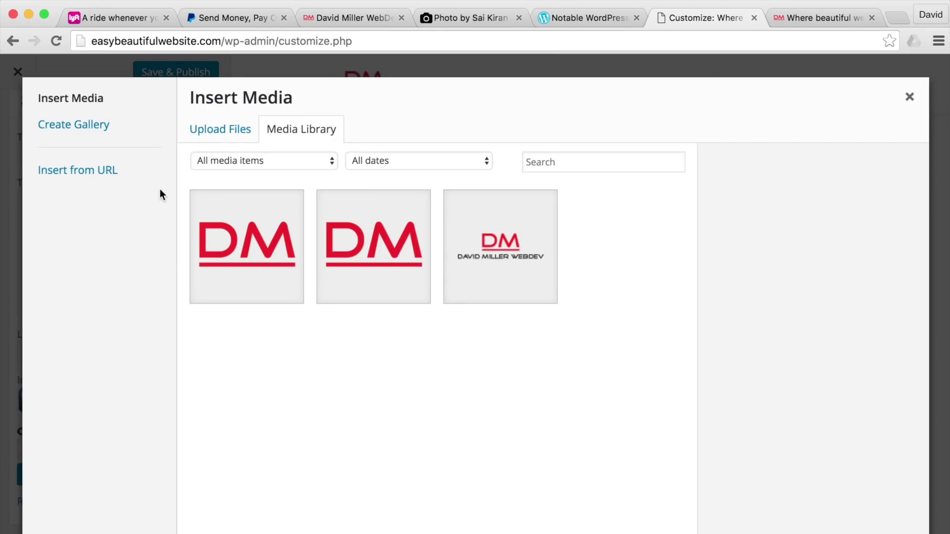
pyautogui.click(219, 136)
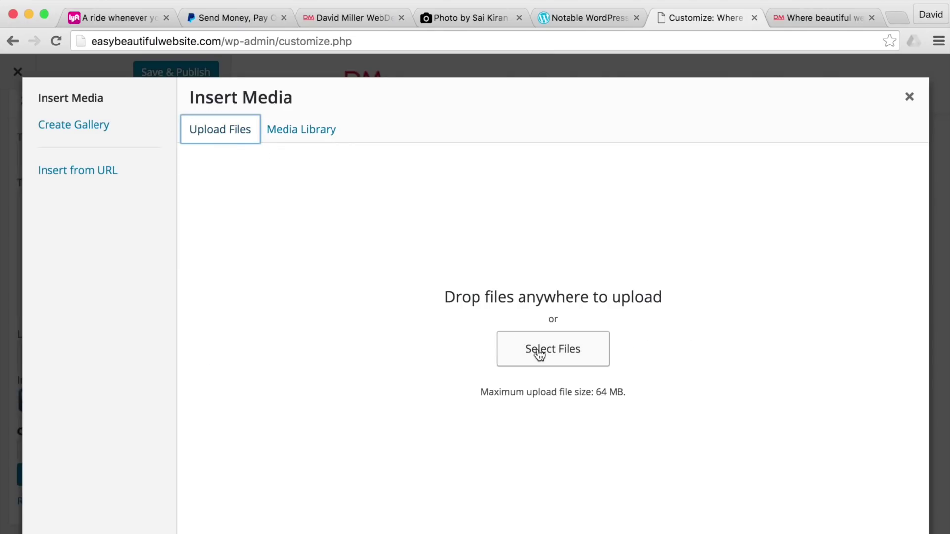
pyautogui.click(539, 354)
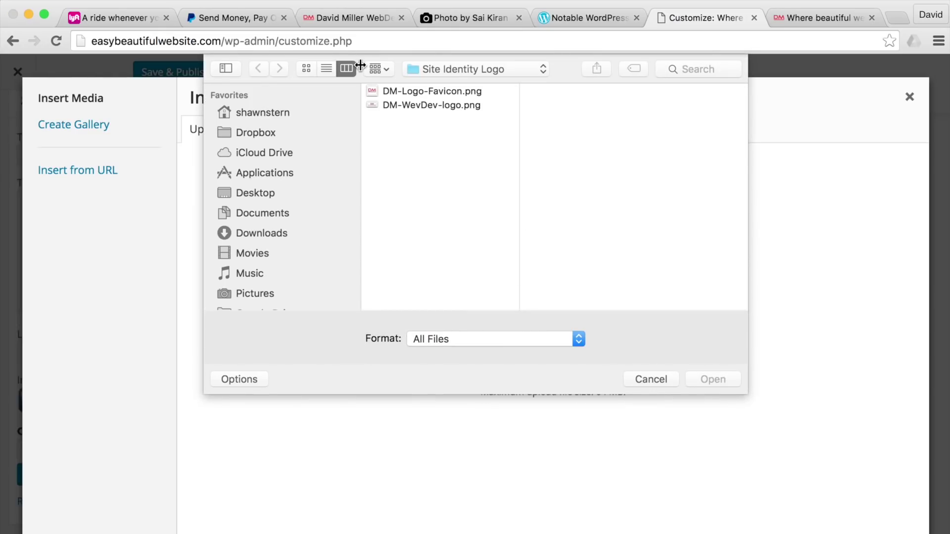
pyautogui.click(451, 73)
pyautogui.click(451, 84)
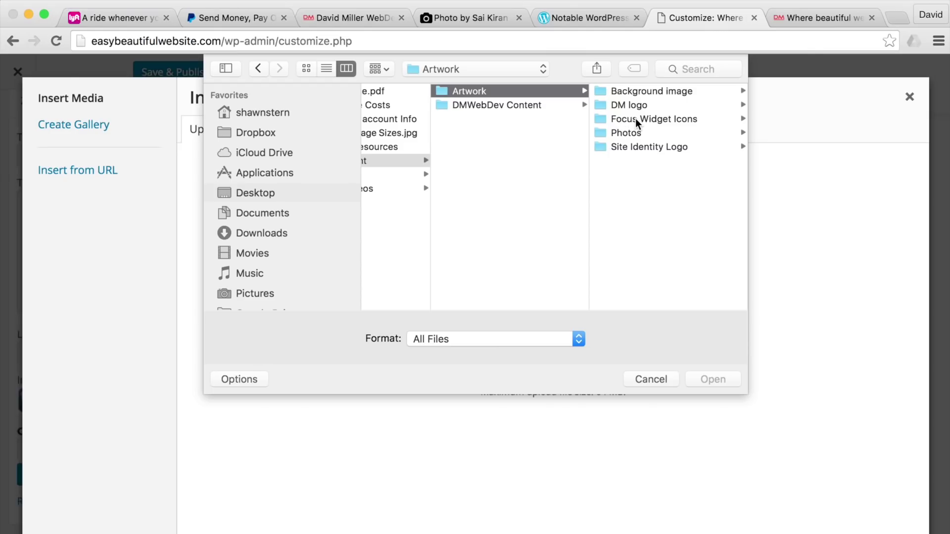
pyautogui.click(636, 119)
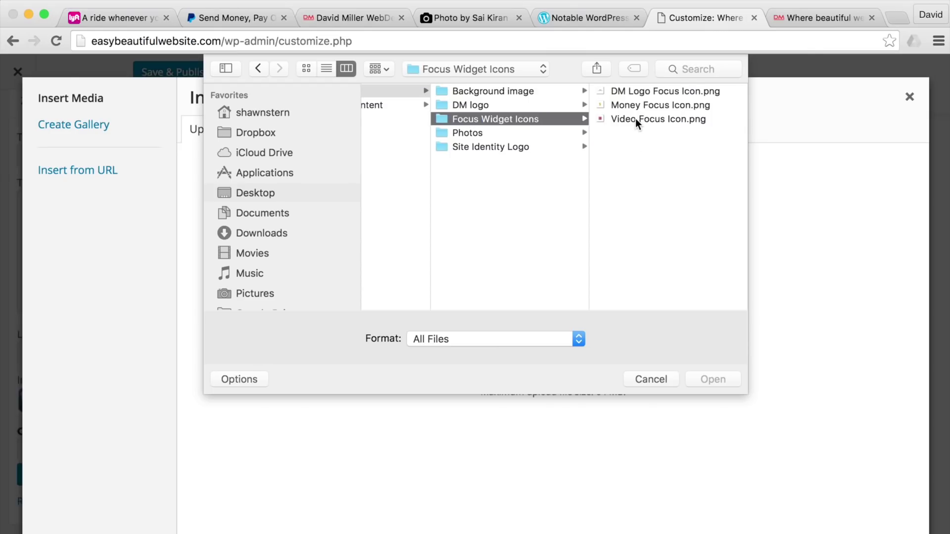
pyautogui.click(638, 90)
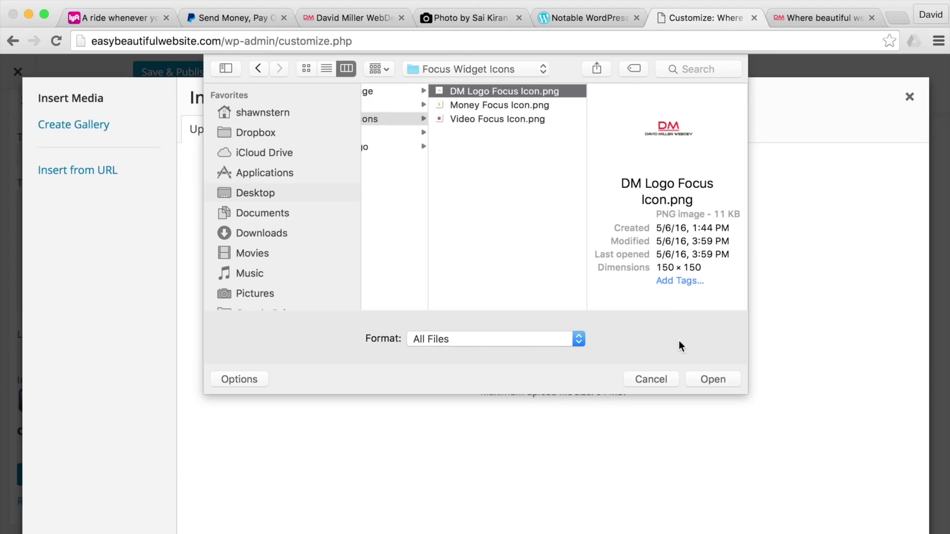
pyautogui.click(704, 380)
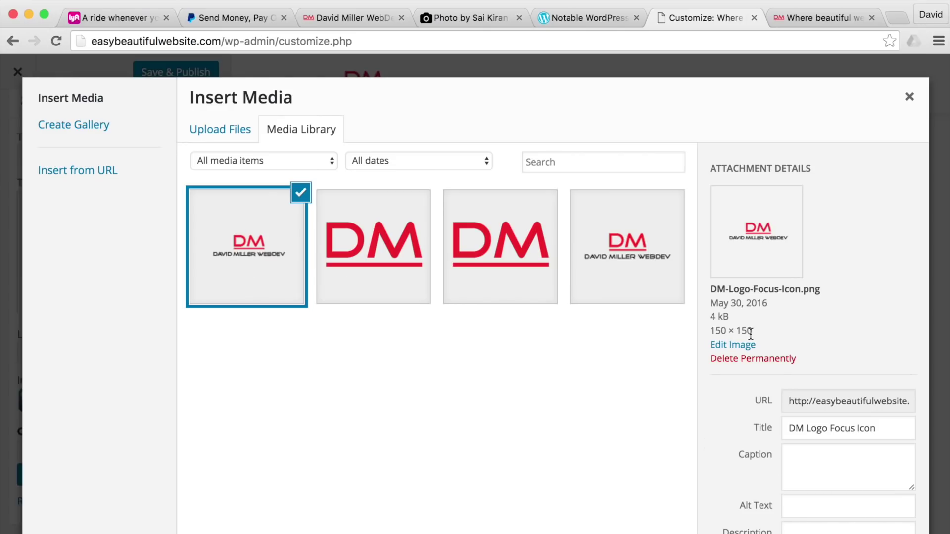
pyautogui.click(355, 19)
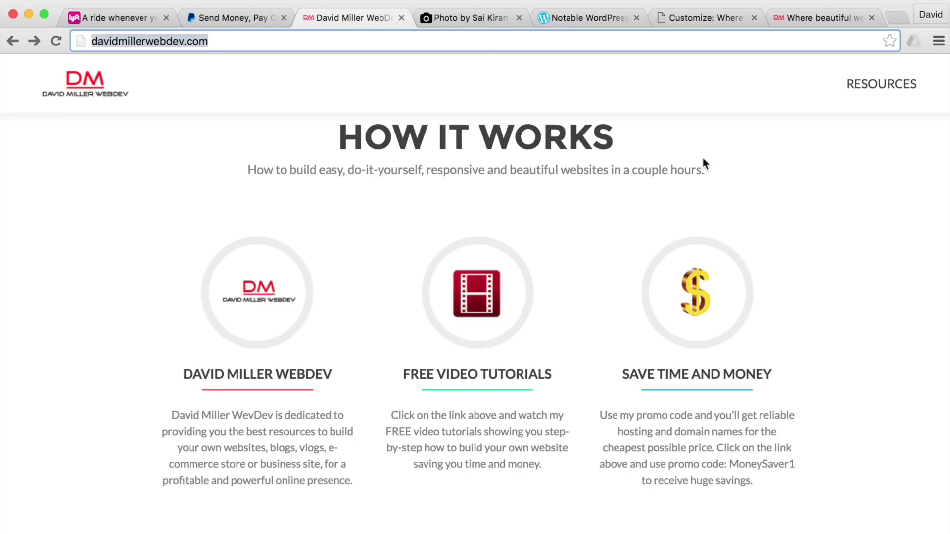
# - Check the Resources page's suggested 150x150px Our Focus image size, then return to the customizer
pyautogui.click(864, 83)
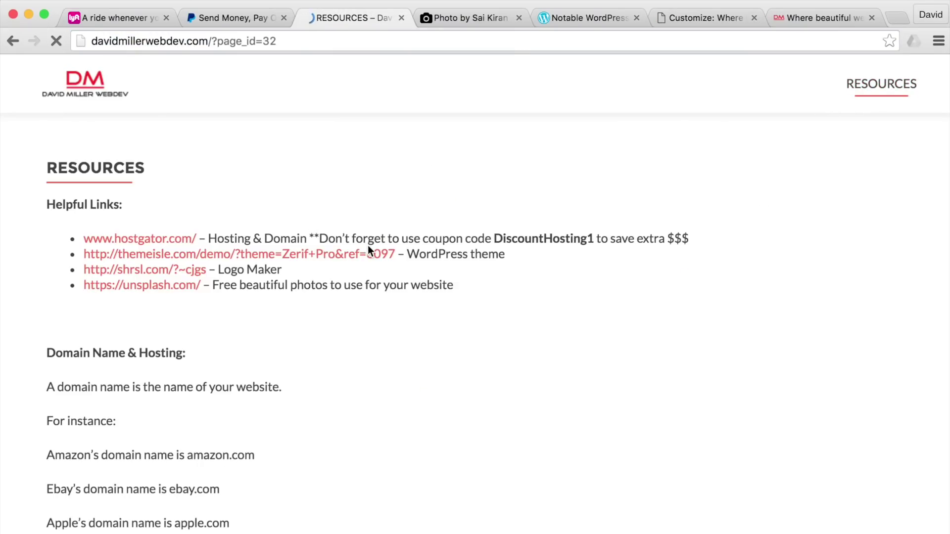
pyautogui.scroll(-10, 287, 343)
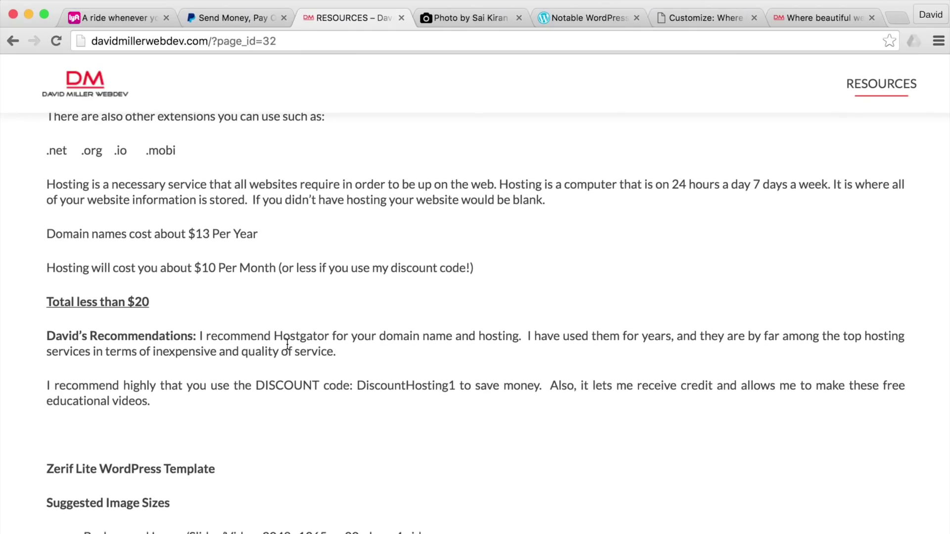
pyautogui.scroll(-4, 286, 344)
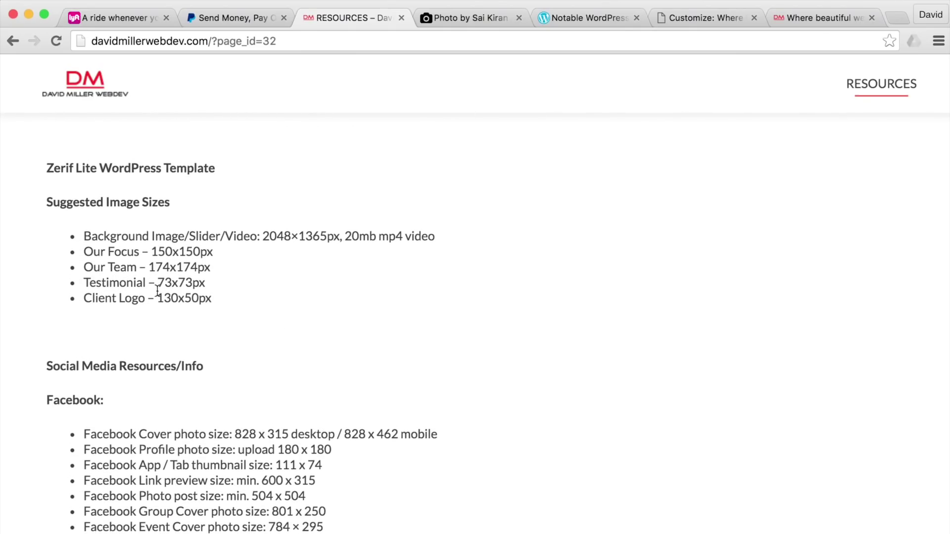
pyautogui.moveTo(158, 253); pyautogui.dragTo(213, 251)
pyautogui.doubleClick(184, 252)
pyautogui.click(205, 240)
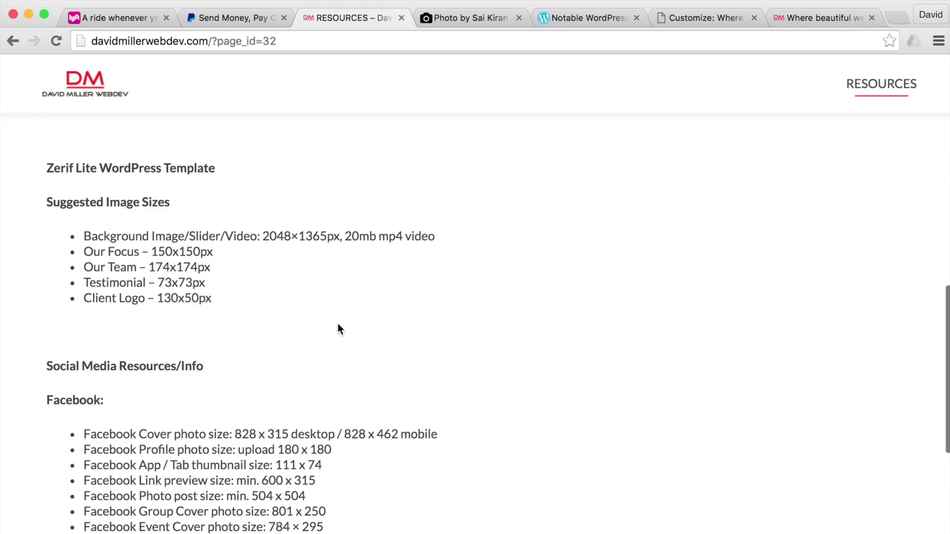
pyautogui.scroll(10, 338, 329)
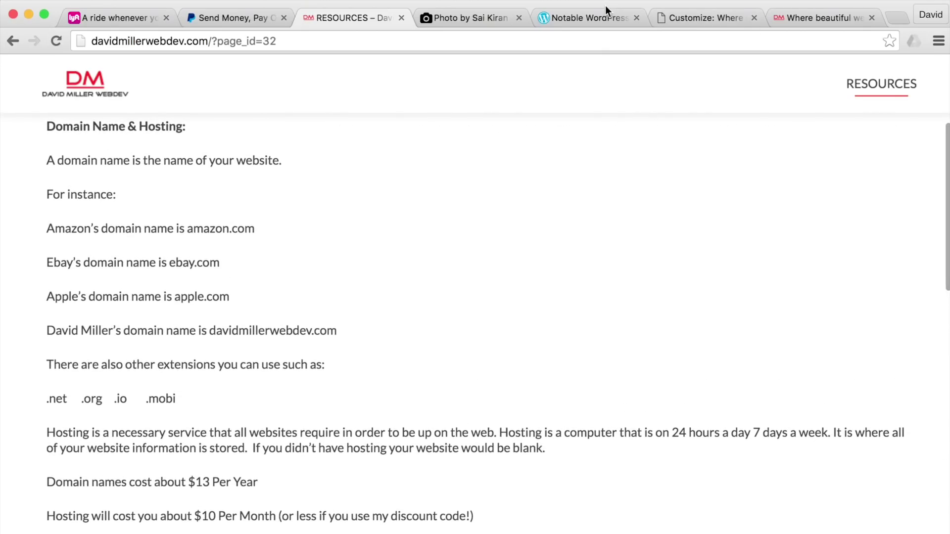
pyautogui.click(675, 14)
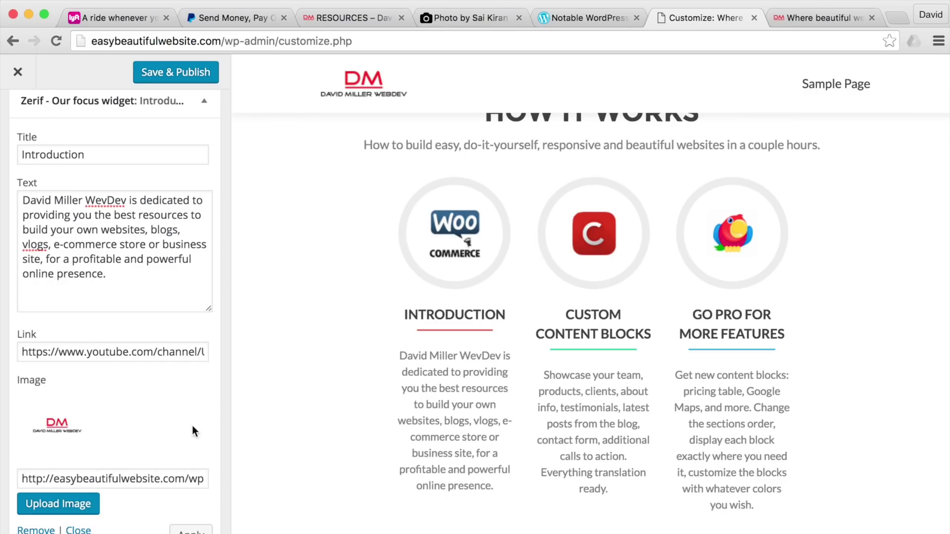
# - Apply the DM logo as the Introduction widget's image and publish the changes
pyautogui.click(191, 529)
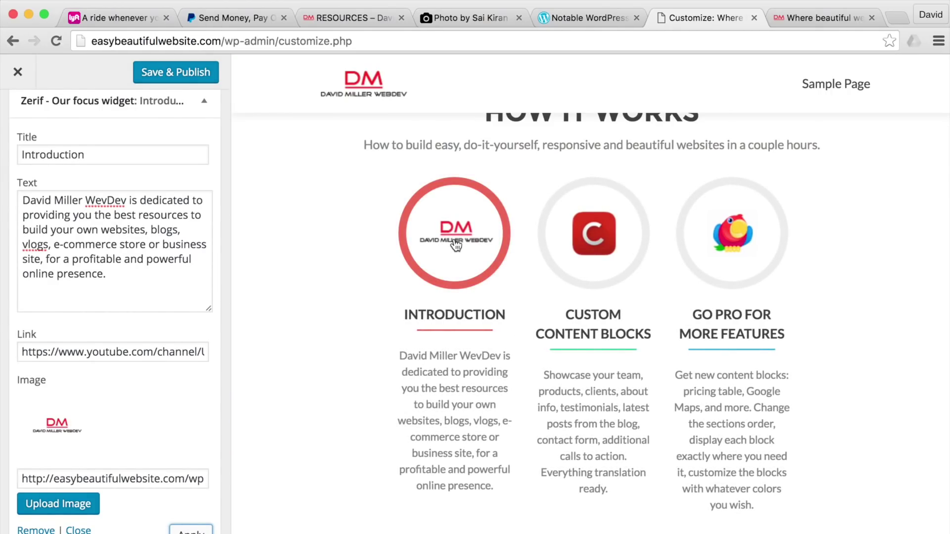
pyautogui.scroll(-3, 198, 390)
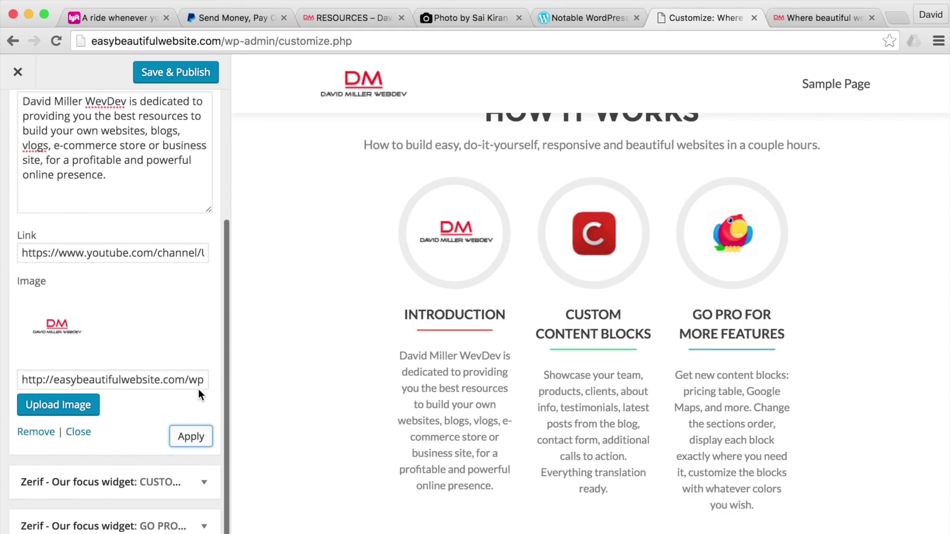
pyautogui.click(168, 77)
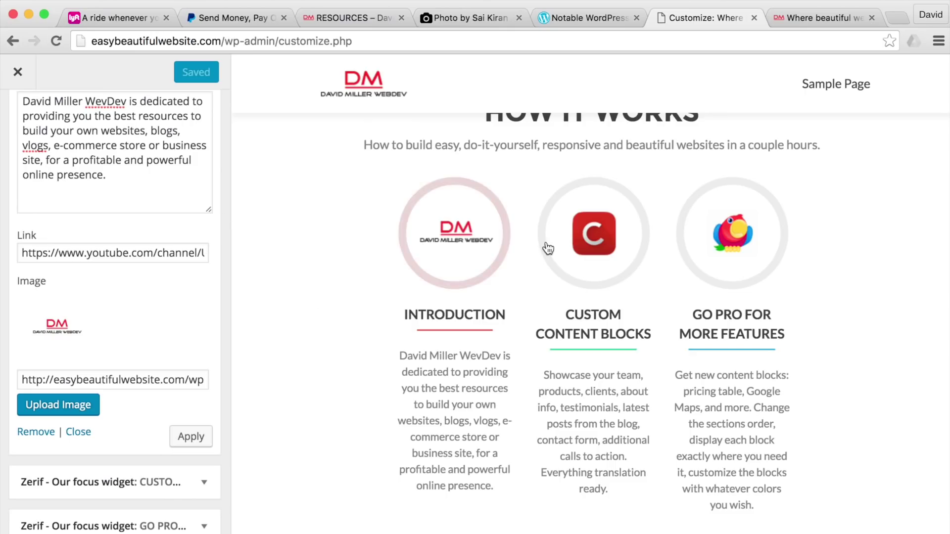
# - Expand the CUSTOM CONTENT BLOCKS widget and retitle it 'Free Video Tutorials' from the Word document
pyautogui.click(199, 485)
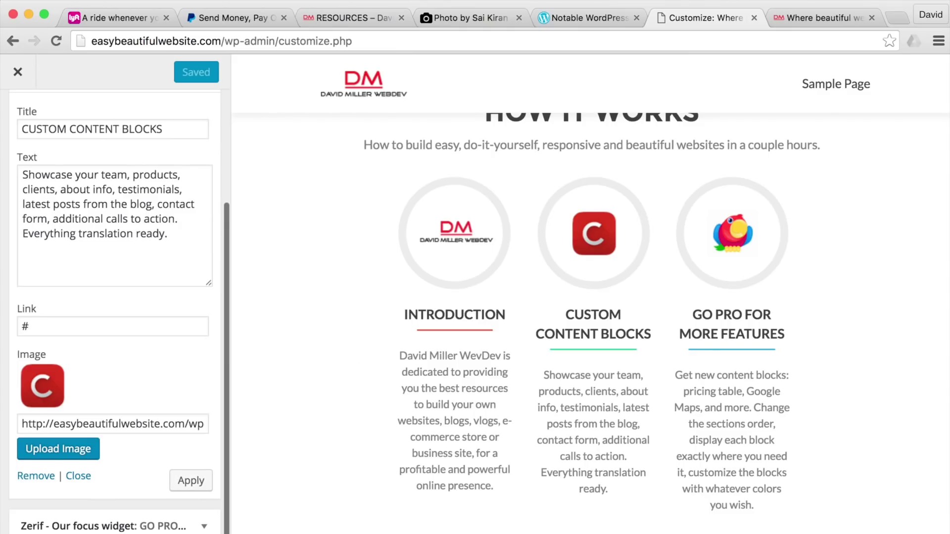
pyautogui.press('super+Tab')
pyautogui.scroll(-5, 333, 394)
pyautogui.scroll(-3, 334, 395)
pyautogui.moveTo(267, 369); pyautogui.dragTo(391, 370)
pyautogui.hotkey('ctrl', 'c')
pyautogui.click(823, 405)
pyautogui.tripleClick(101, 127)
pyautogui.hotkey('ctrl', 'v')
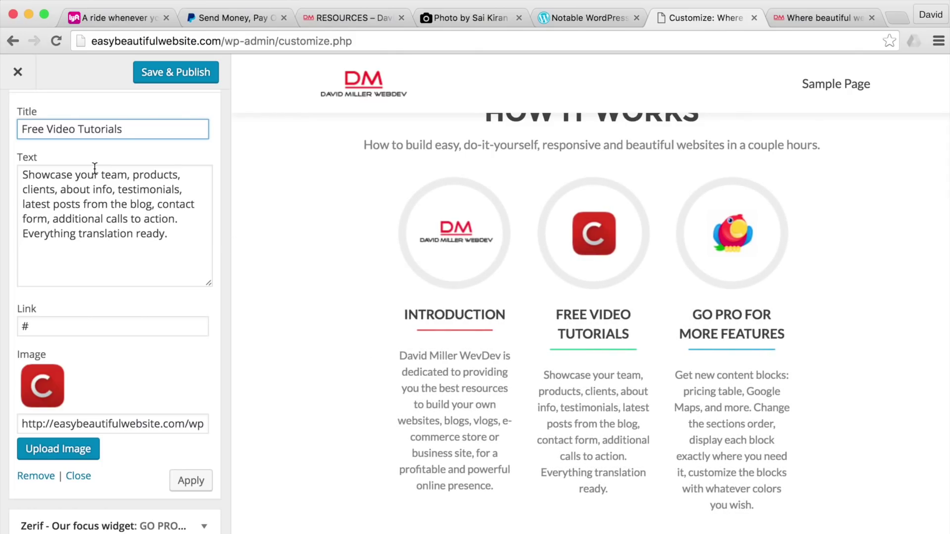
# - Replace the widget's description with the free video tutorials paragraph from the document
pyautogui.click(324, 533)
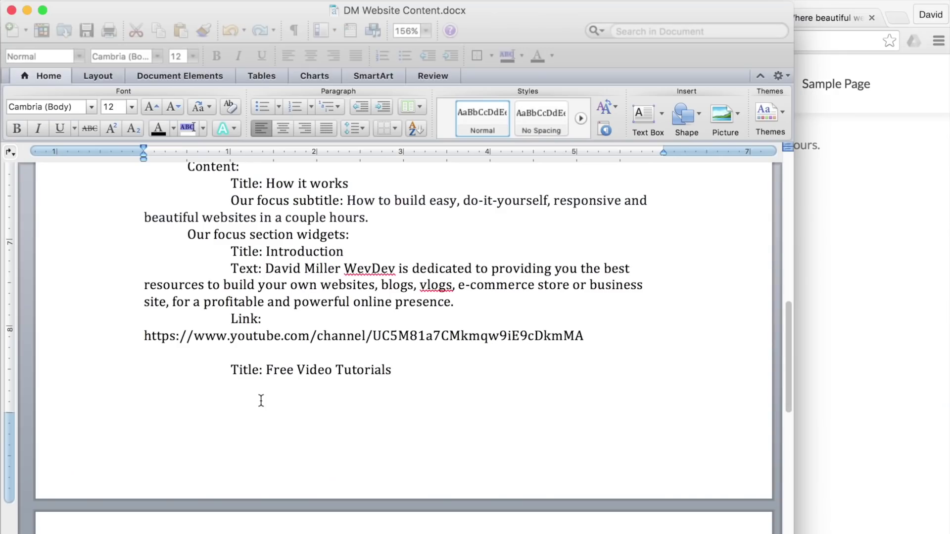
pyautogui.scroll(-3, 322, 404)
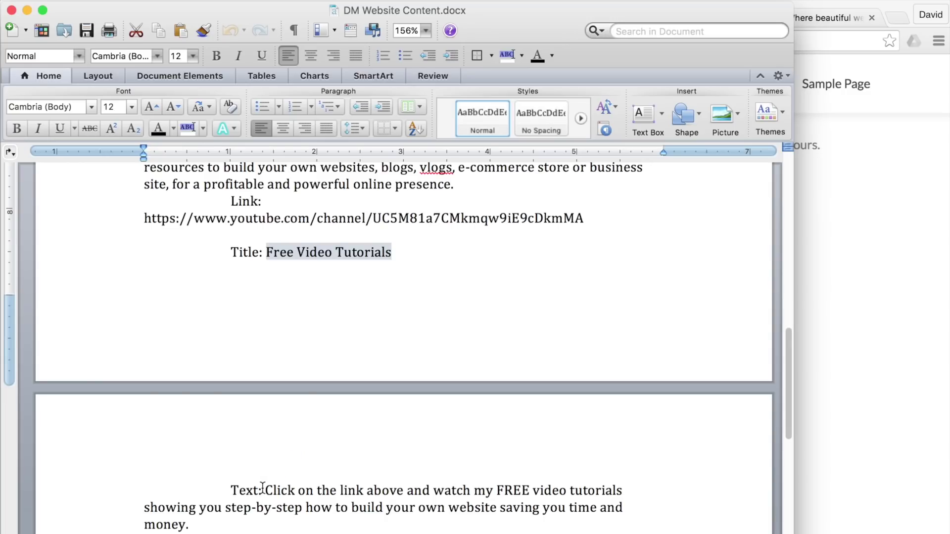
pyautogui.moveTo(266, 490); pyautogui.dragTo(193, 524)
pyautogui.press('super+c')
pyautogui.press('super+Tab')
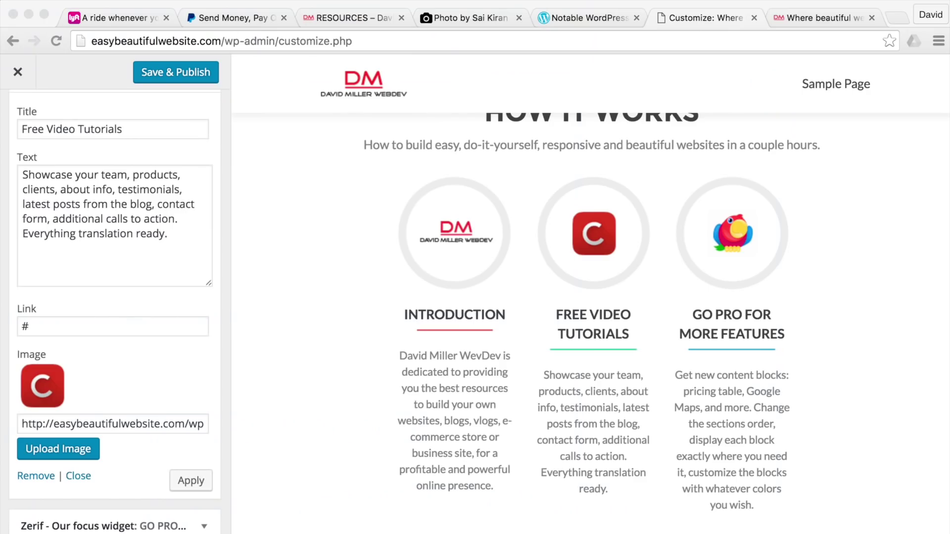
pyautogui.moveTo(183, 256); pyautogui.dragTo(18, 167)
pyautogui.press('super+v')
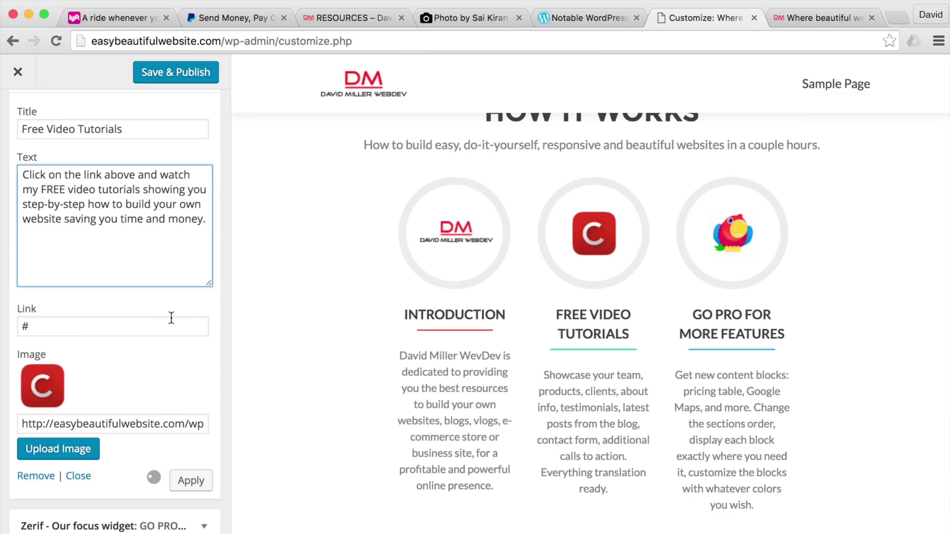
# - Replace the placeholder # link with the YouTube channel URL
pyautogui.press('super+Tab')
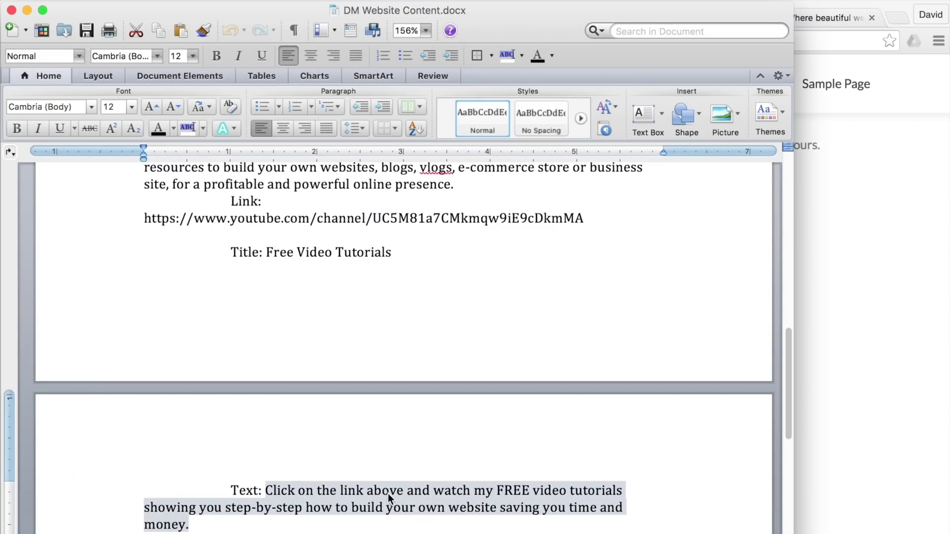
pyautogui.scroll(-3, 388, 493)
pyautogui.moveTo(143, 398); pyautogui.dragTo(583, 392)
pyautogui.hotkey('ctrl', 'c')
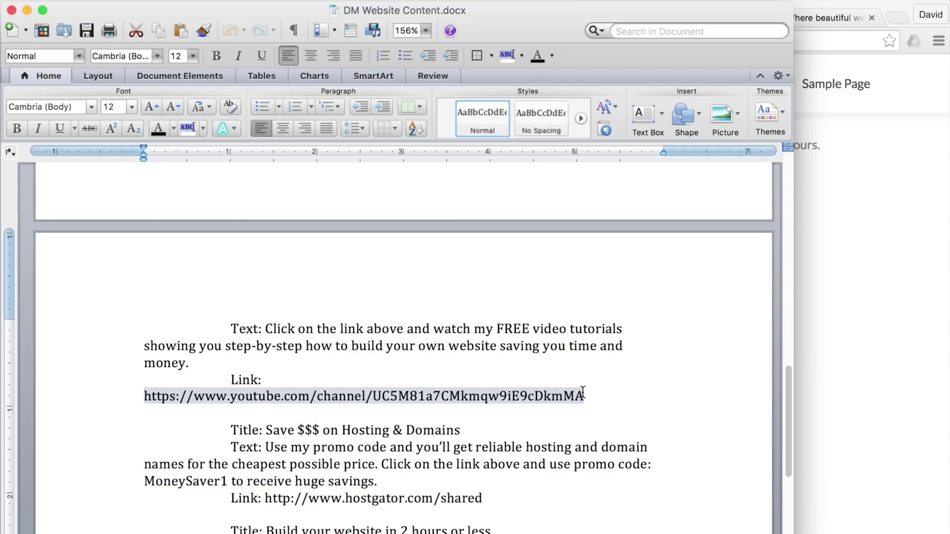
pyautogui.click(937, 440)
pyautogui.doubleClick(59, 326)
pyautogui.hotkey('ctrl', 'v')
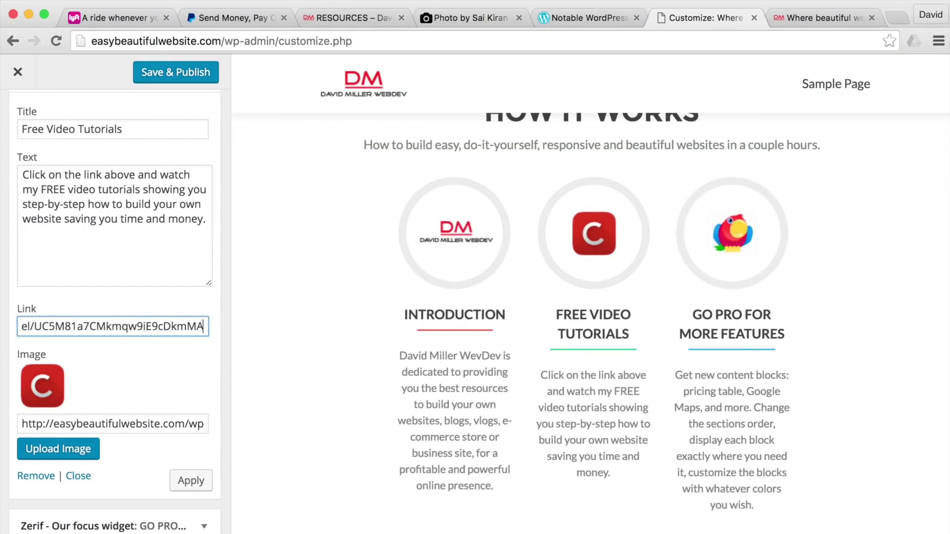
pyautogui.press('super+Tab')
pyautogui.scroll(-1, 391, 509)
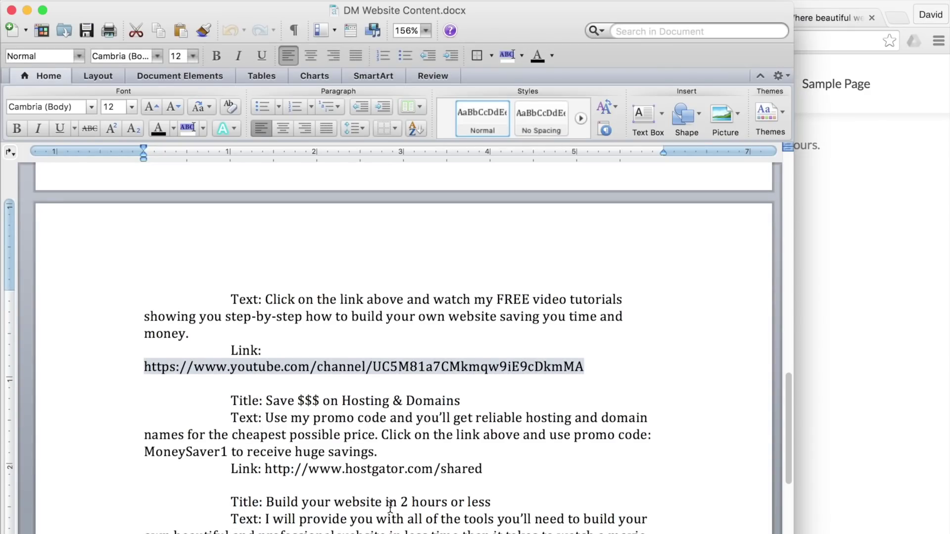
pyautogui.press('super+Tab')
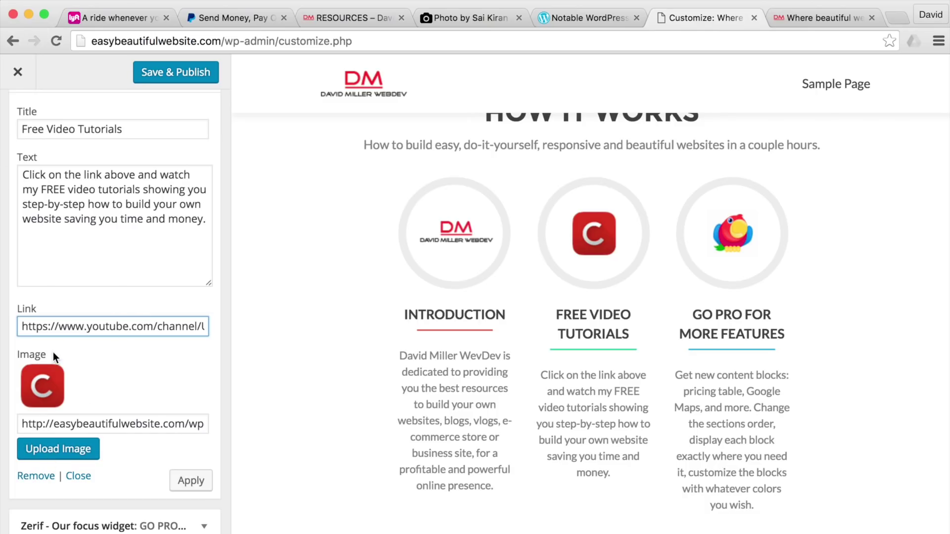
# - Upload Video Focus Icon.png and apply it as the Free Video Tutorials widget image
pyautogui.click(53, 450)
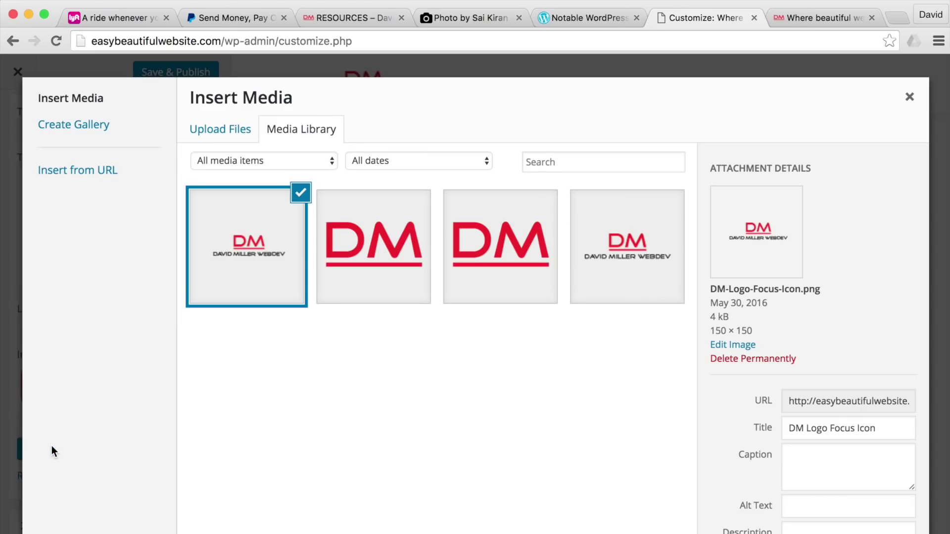
pyautogui.click(222, 137)
pyautogui.click(532, 351)
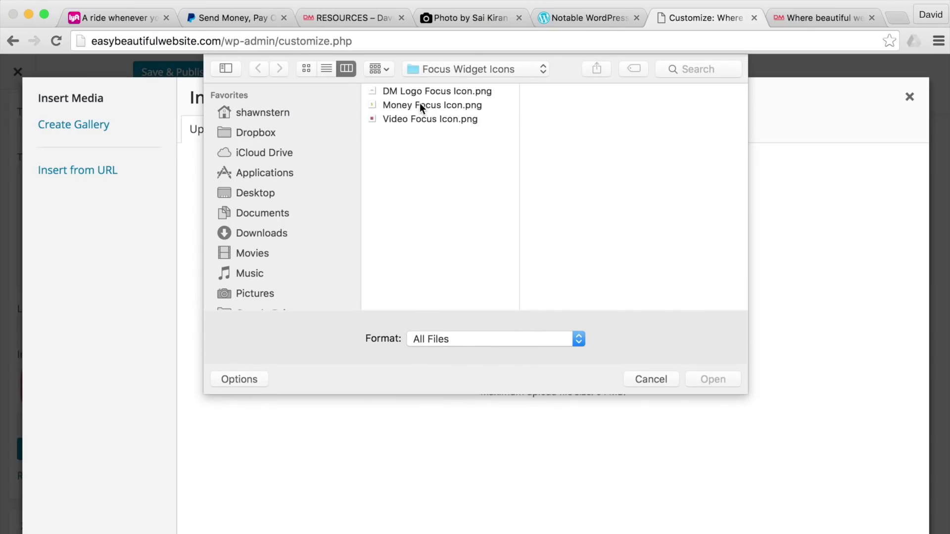
pyautogui.click(418, 119)
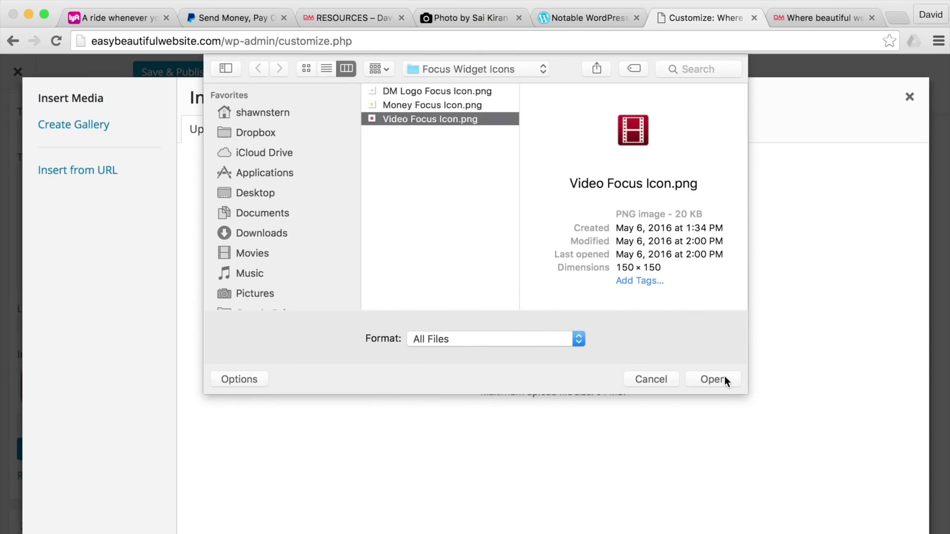
pyautogui.click(708, 378)
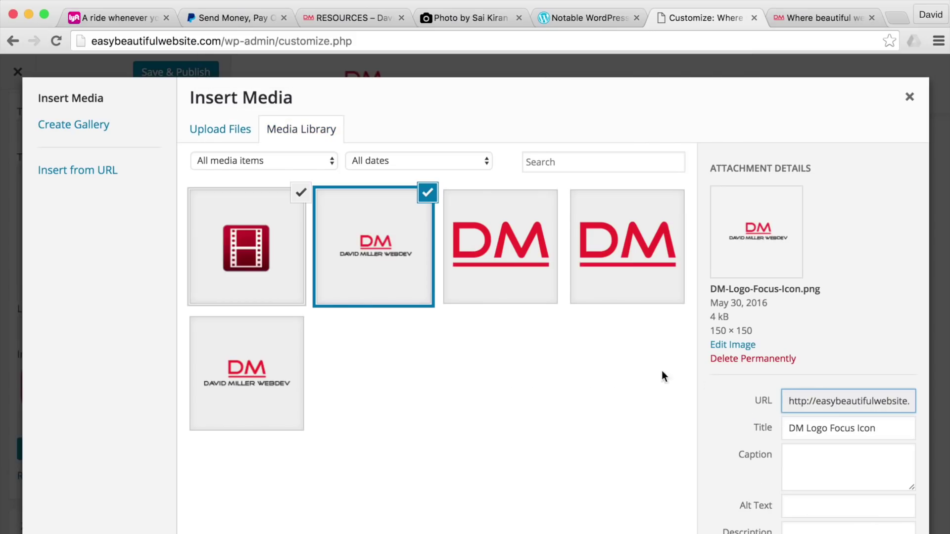
pyautogui.click(872, 533)
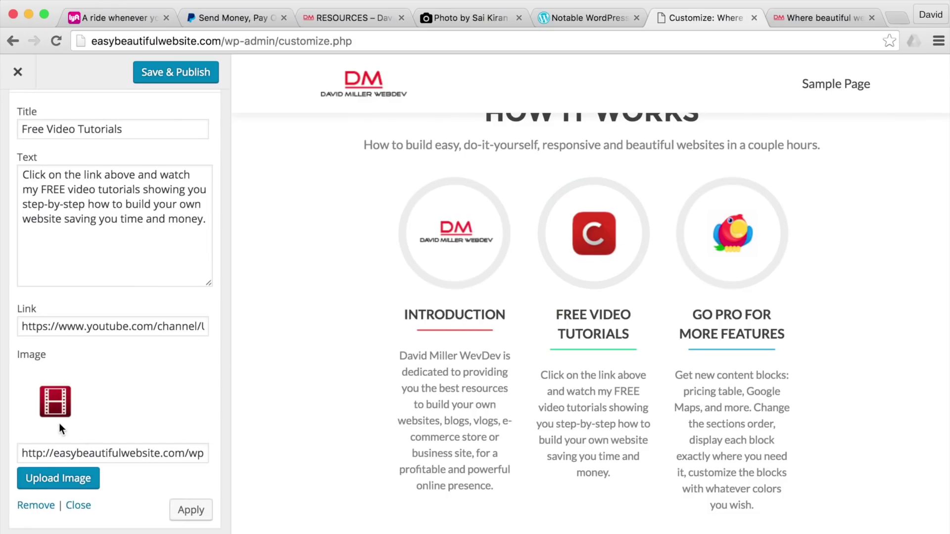
pyautogui.click(189, 510)
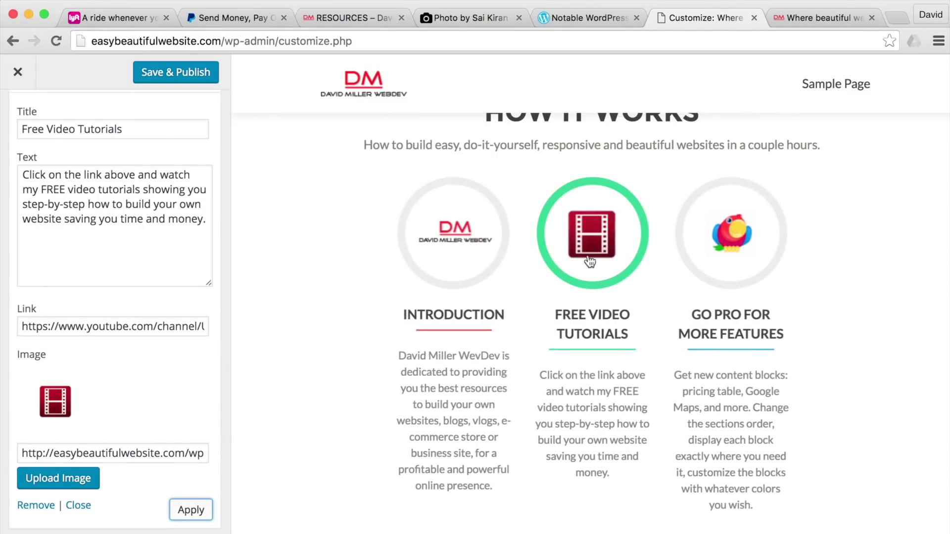
# - Save & Publish the changes and expand the GO PRO FOR MORE FEATURES widget
pyautogui.scroll(-1, 124, 391)
pyautogui.click(171, 82)
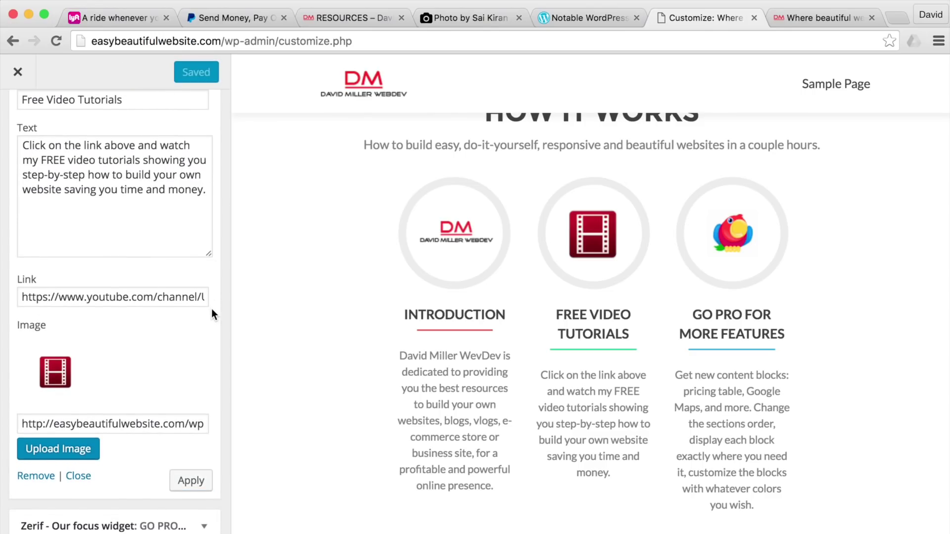
pyautogui.click(201, 526)
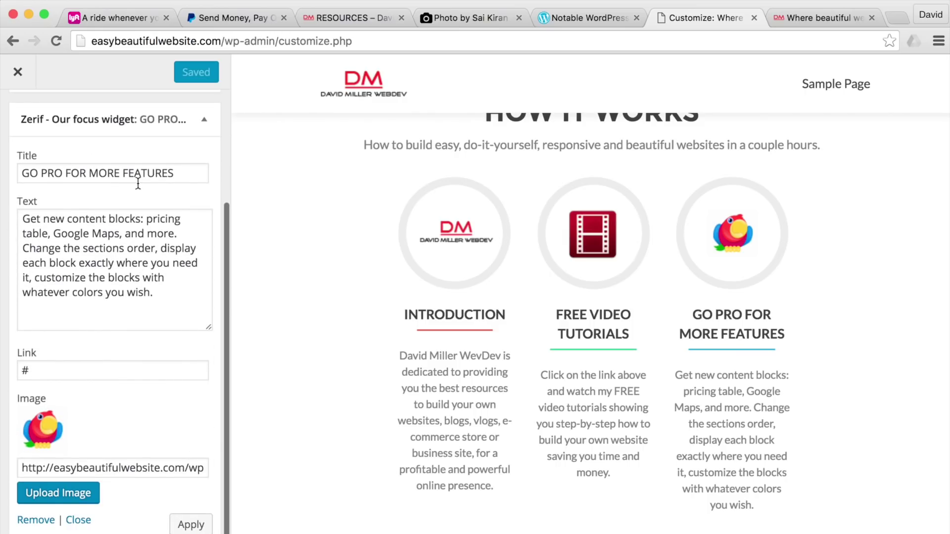
# - Retitle the third focus widget 'Save $$$ on Hosting & Domains' from the document
pyautogui.press('super+Tab')
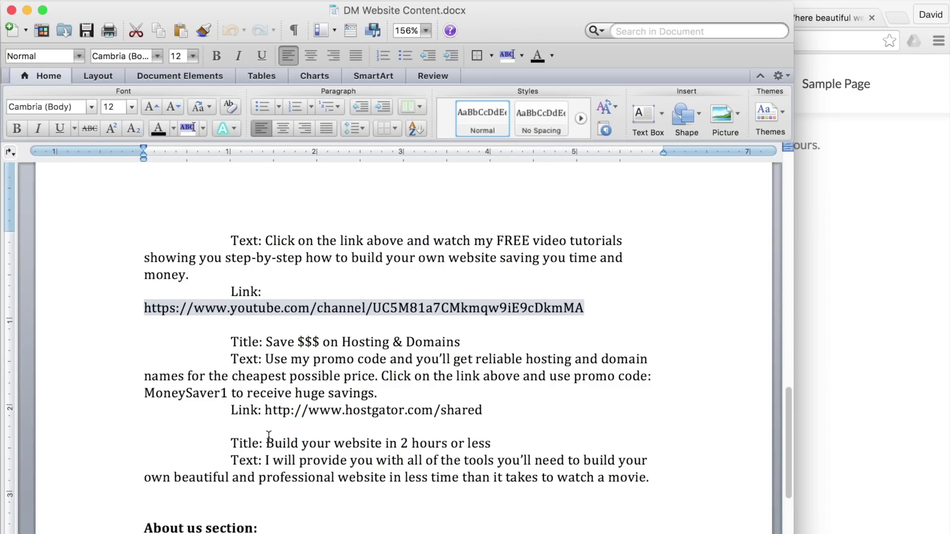
pyautogui.moveTo(267, 342); pyautogui.dragTo(444, 341)
pyautogui.press('super+c')
pyautogui.click(876, 387)
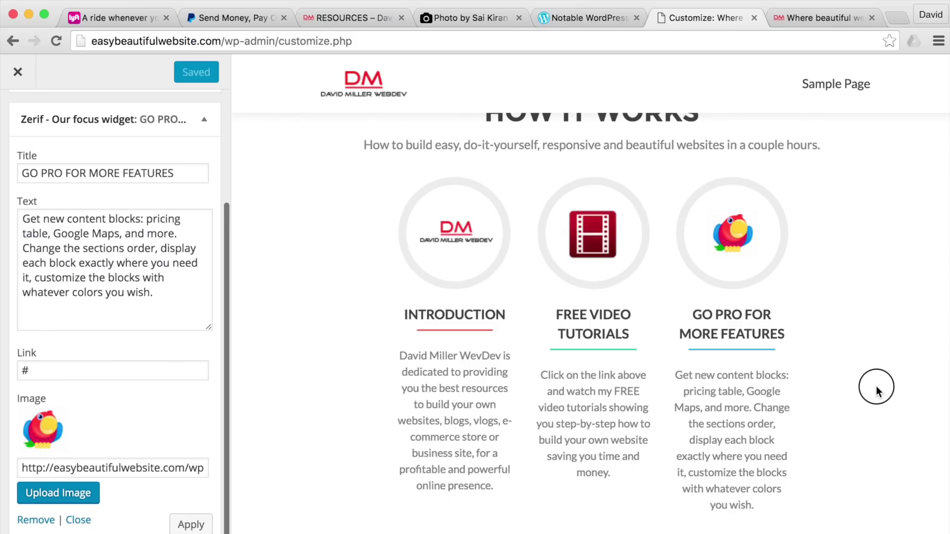
pyautogui.tripleClick(80, 171)
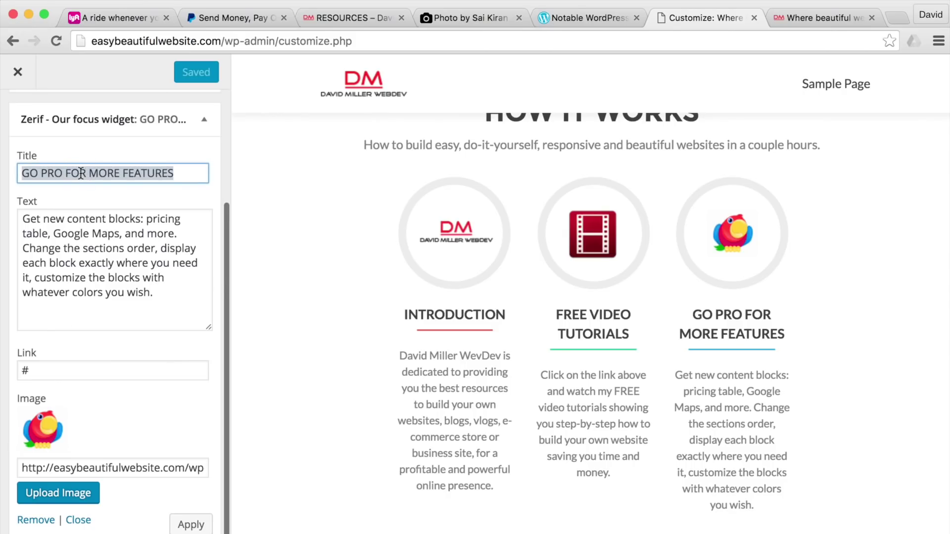
pyautogui.press('super+v')
# - Replace the widget's description with the promo-code paragraph from the document
pyautogui.press('super+Tab')
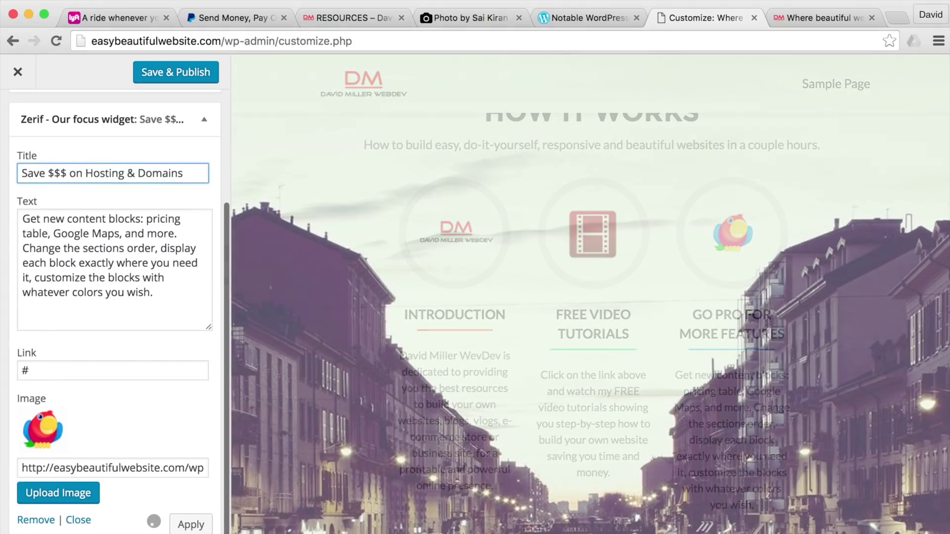
pyautogui.moveTo(265, 359); pyautogui.dragTo(380, 387)
pyautogui.press('super+c')
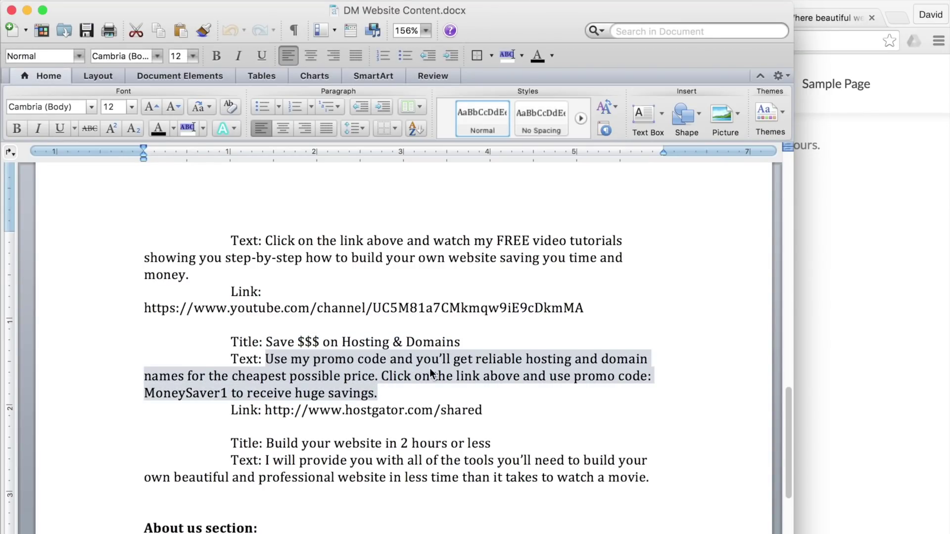
pyautogui.click(806, 403)
pyautogui.moveTo(25, 219); pyautogui.dragTo(186, 311)
pyautogui.press('super+v')
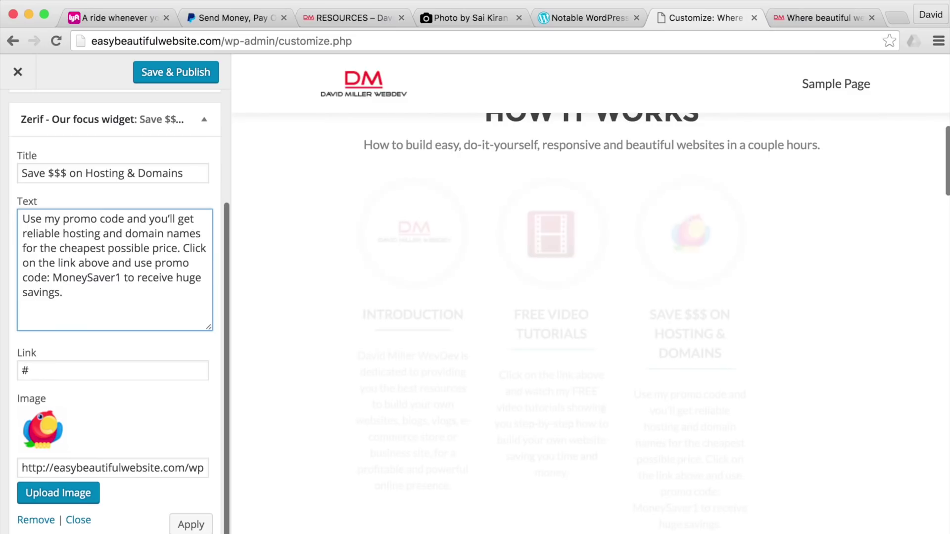
pyautogui.press('super+Tab')
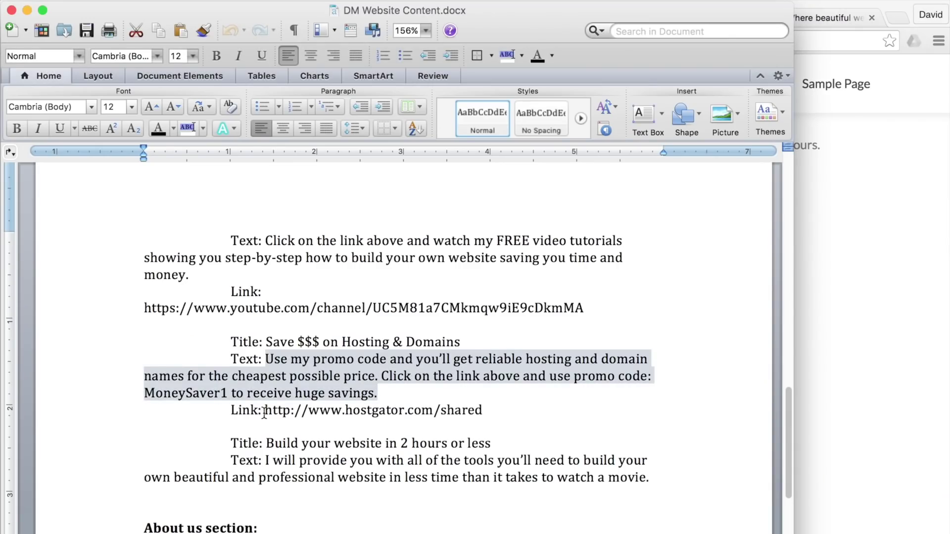
pyautogui.moveTo(265, 411); pyautogui.dragTo(472, 405)
pyautogui.press('super+c')
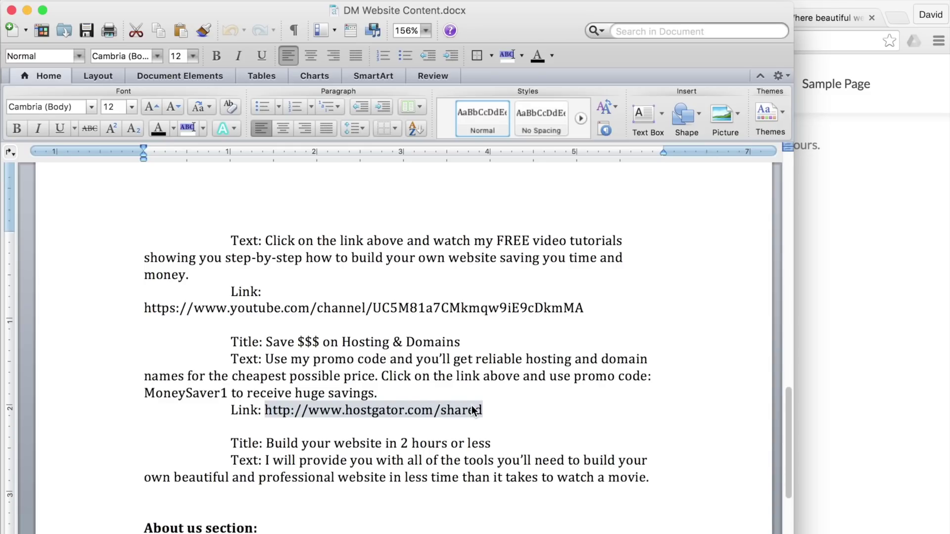
pyautogui.click(831, 429)
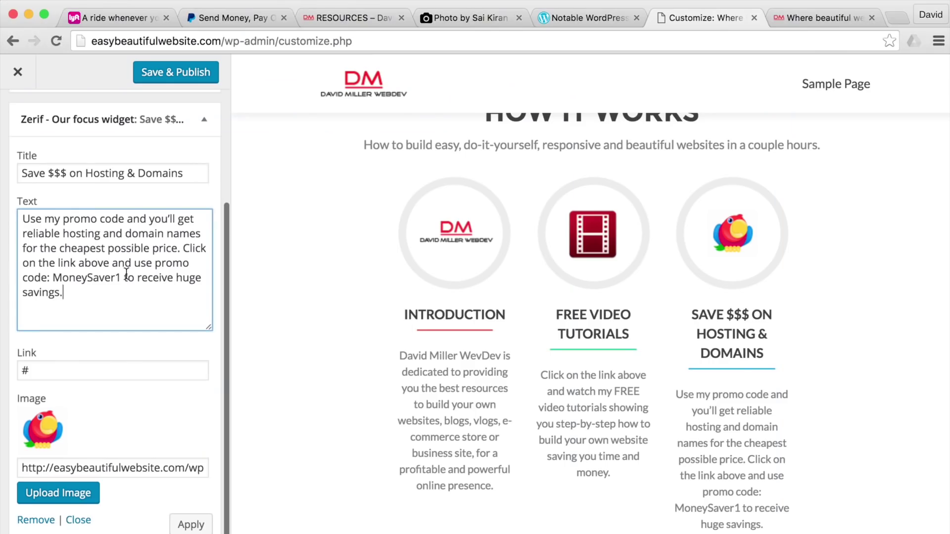
pyautogui.click(32, 370)
pyautogui.press('super+a')
pyautogui.press('super+v')
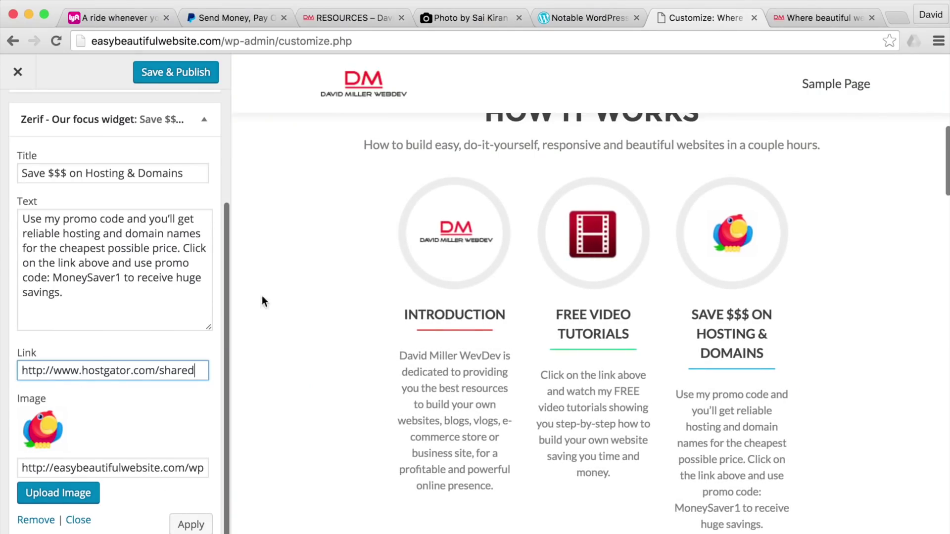
pyautogui.click(55, 493)
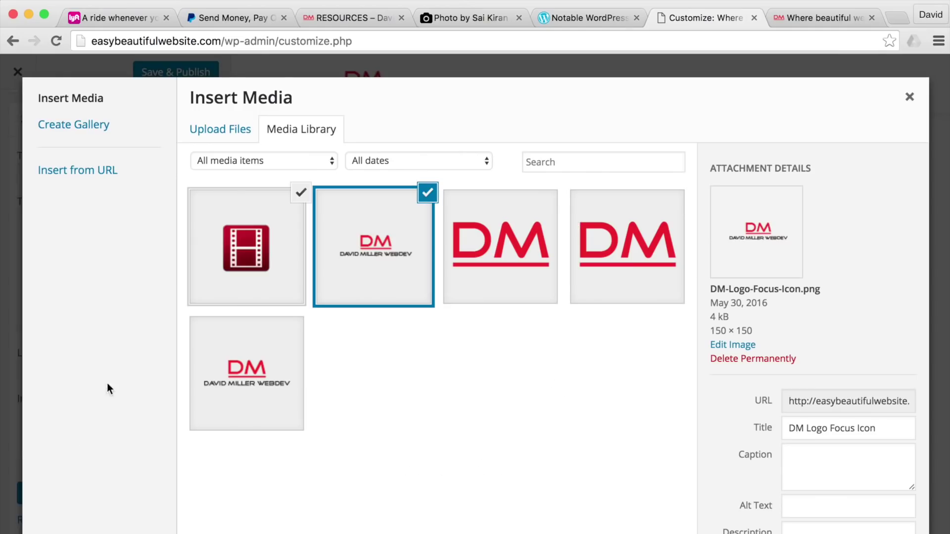
# - Upload Money Focus Icon.png as the Hosting & Domains widget image and publish the changes
pyautogui.click(208, 130)
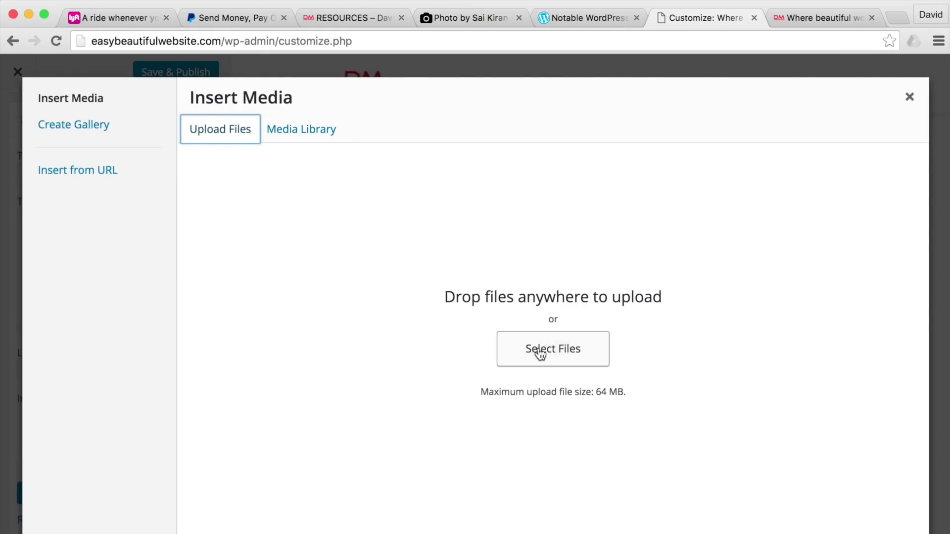
pyautogui.click(539, 351)
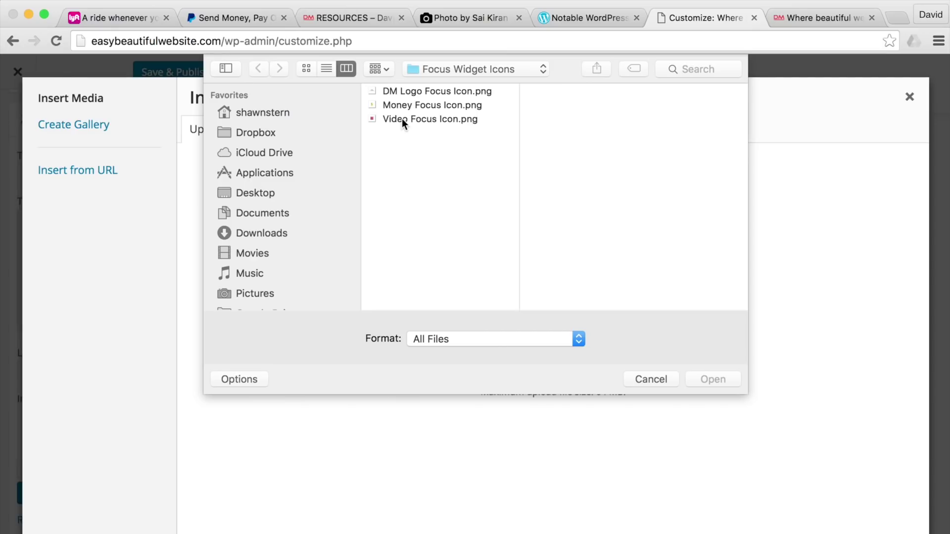
pyautogui.click(405, 105)
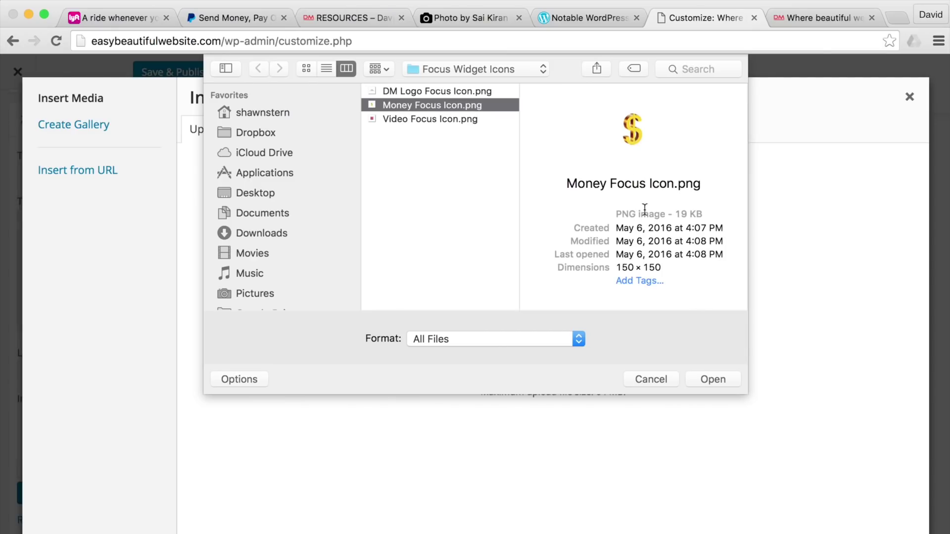
pyautogui.click(711, 379)
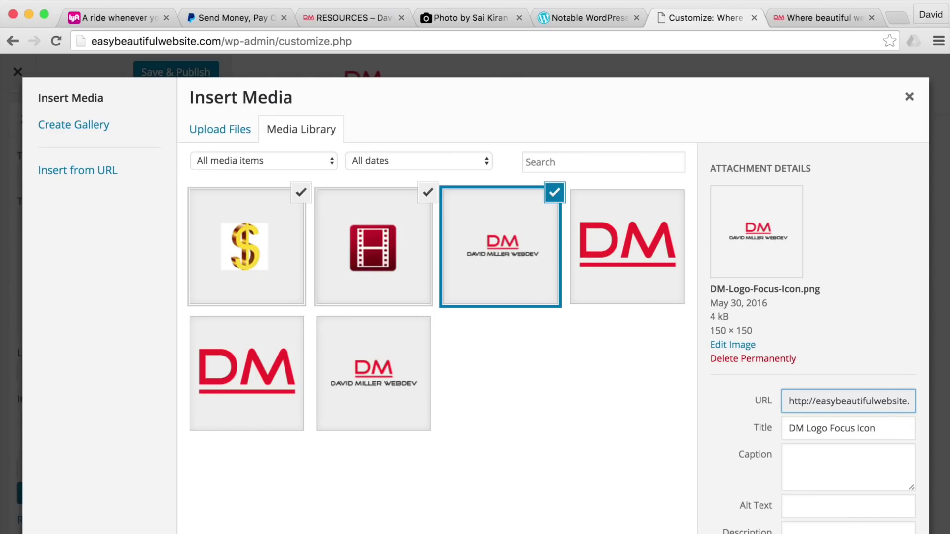
pyautogui.click(876, 533)
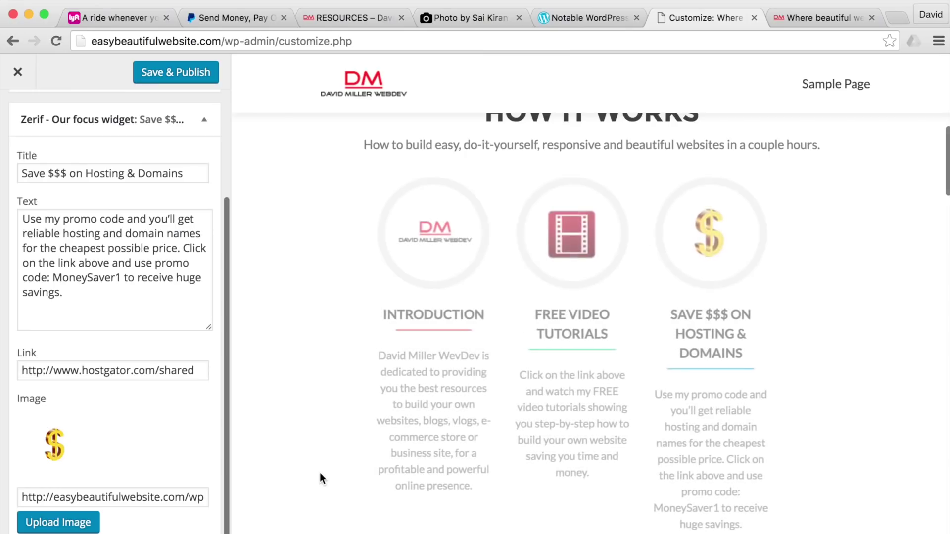
pyautogui.click(171, 73)
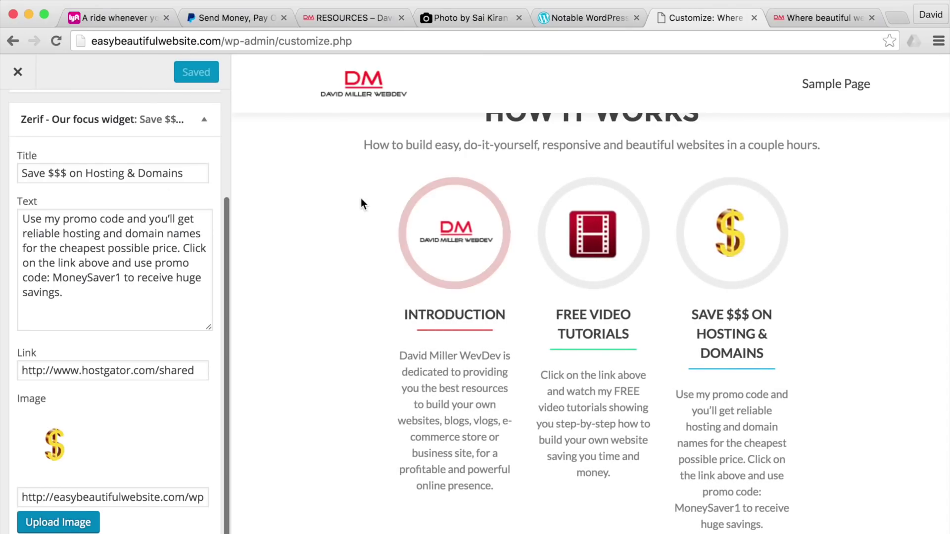
pyautogui.click(790, 18)
pyautogui.scroll(20, 282, 181)
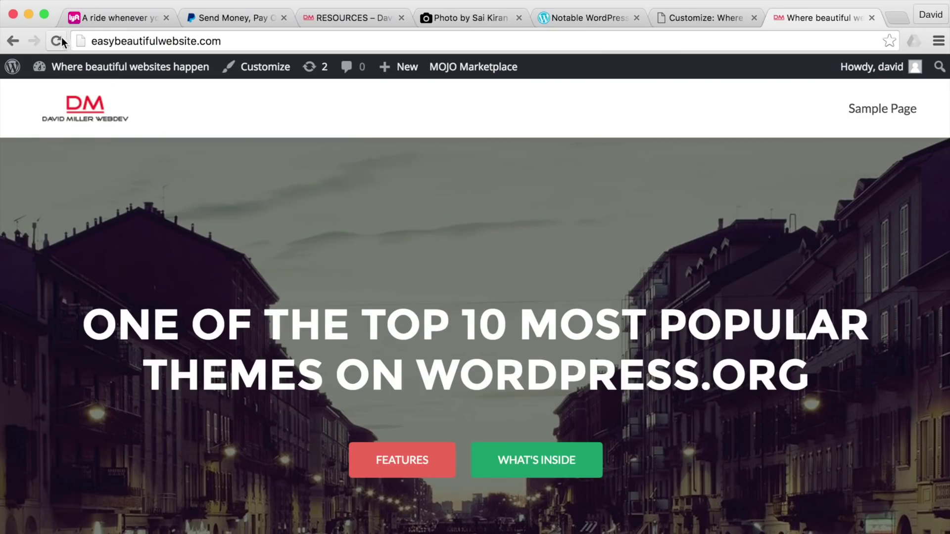
pyautogui.click(58, 41)
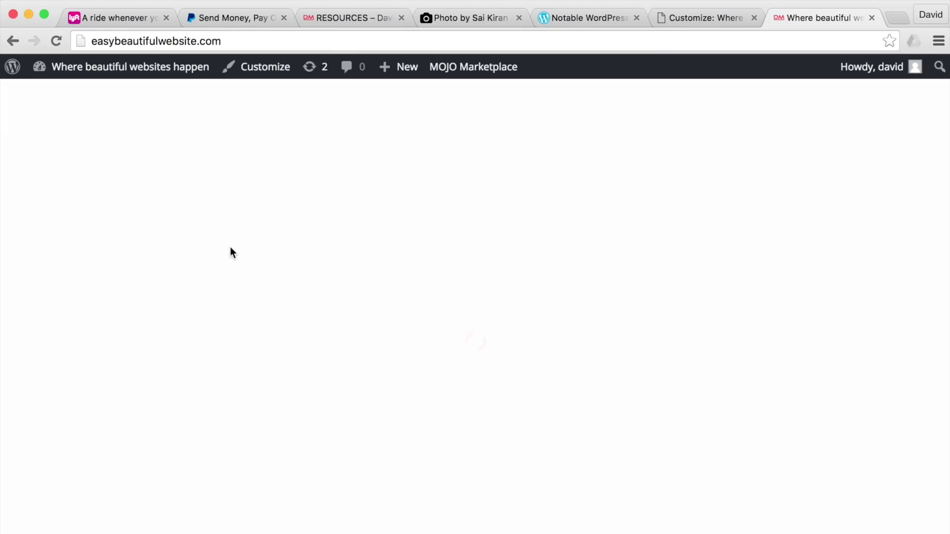
pyautogui.scroll(-1, 230, 247)
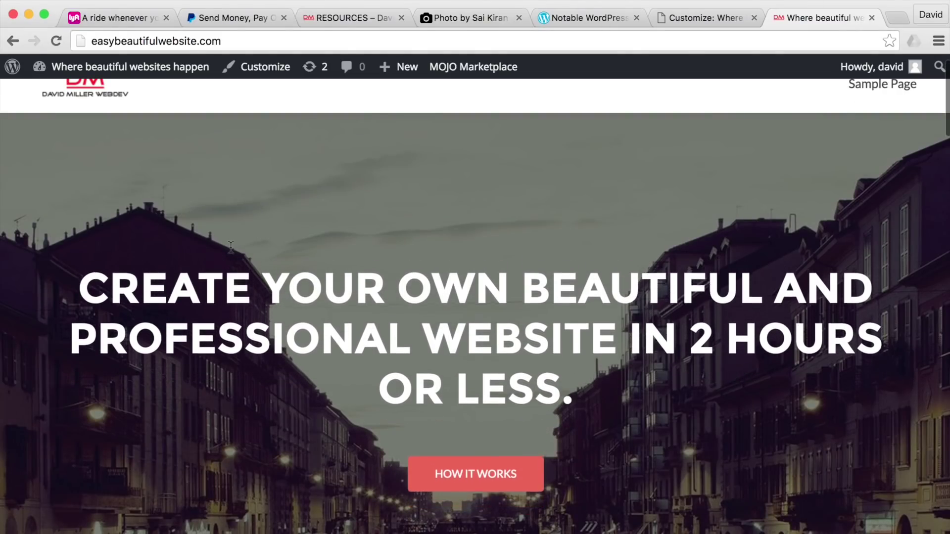
pyautogui.scroll(1, 203, 205)
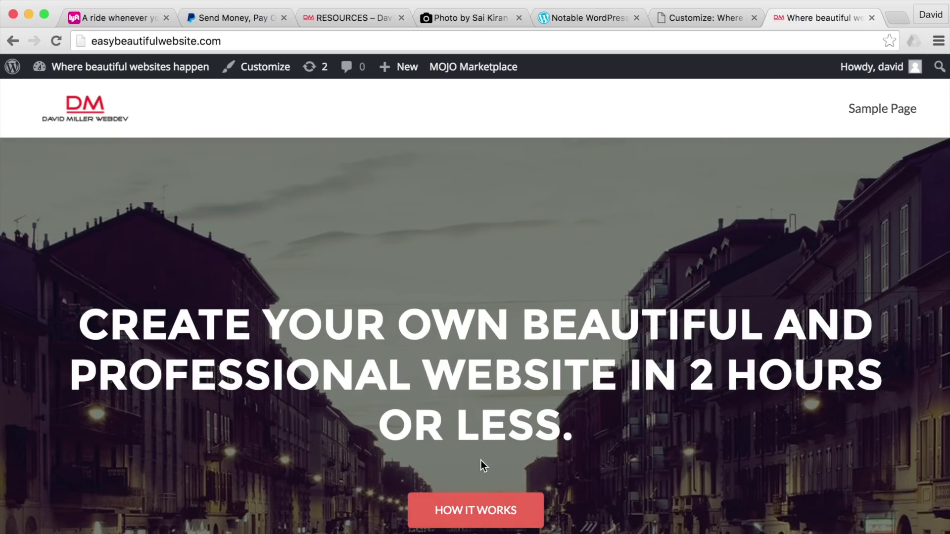
pyautogui.scroll(-1, 448, 512)
pyautogui.scroll(-10, 467, 509)
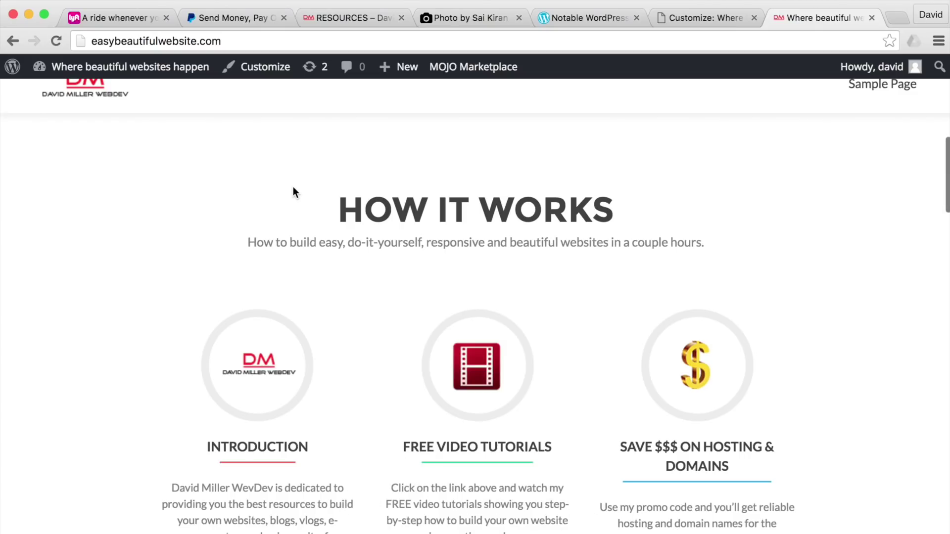
pyautogui.click(668, 17)
pyautogui.scroll(10, 266, 334)
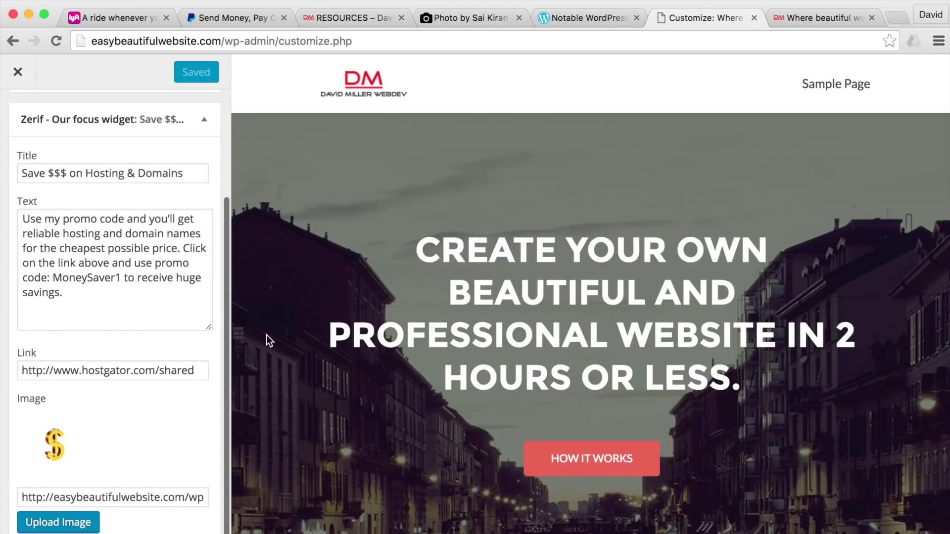
# - Navigate from the Our focus panel to the About us section's settings
pyautogui.scroll(3, 189, 328)
pyautogui.click(17, 118)
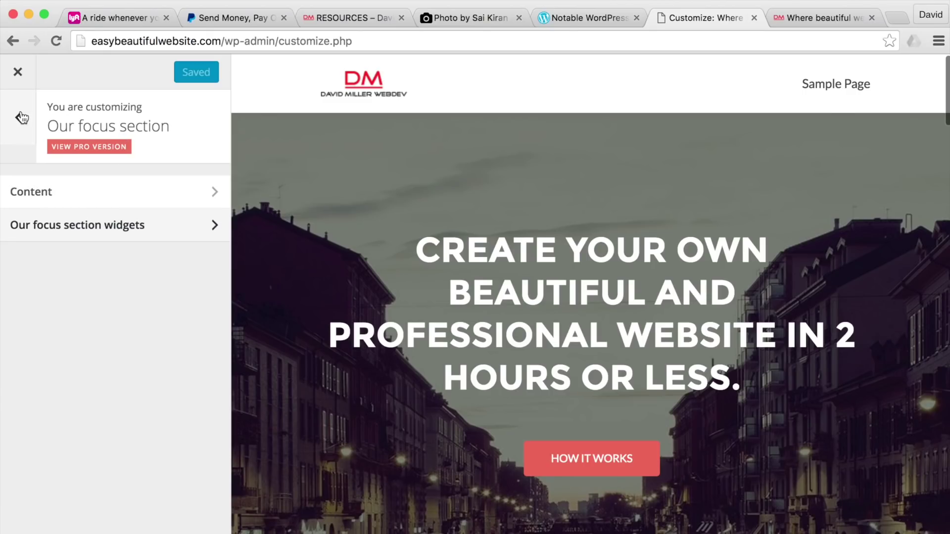
pyautogui.click(21, 117)
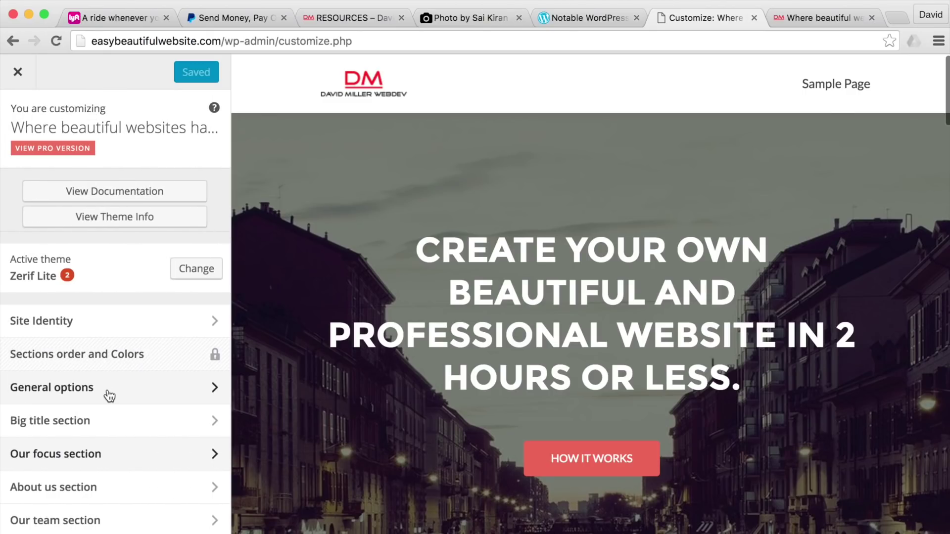
pyautogui.scroll(-1, 124, 439)
pyautogui.scroll(-4, 123, 439)
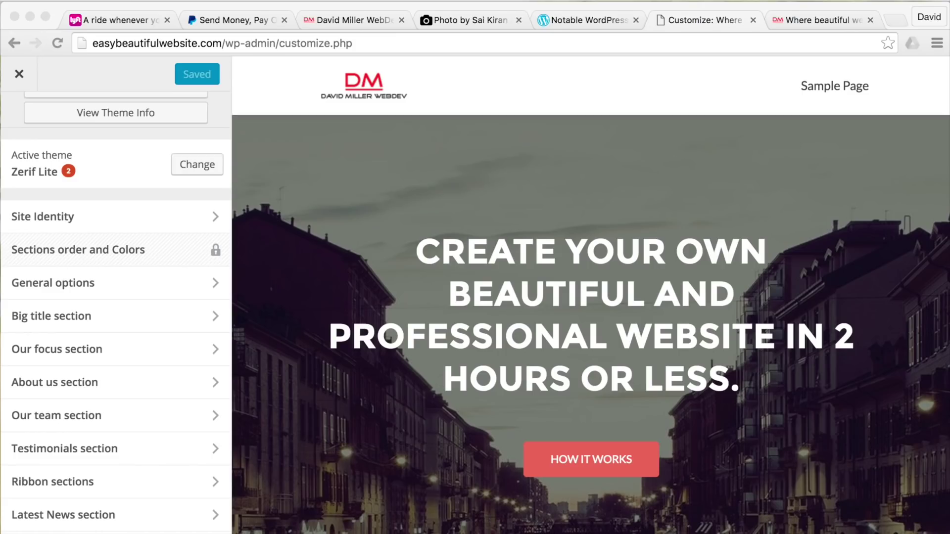
pyautogui.click(72, 384)
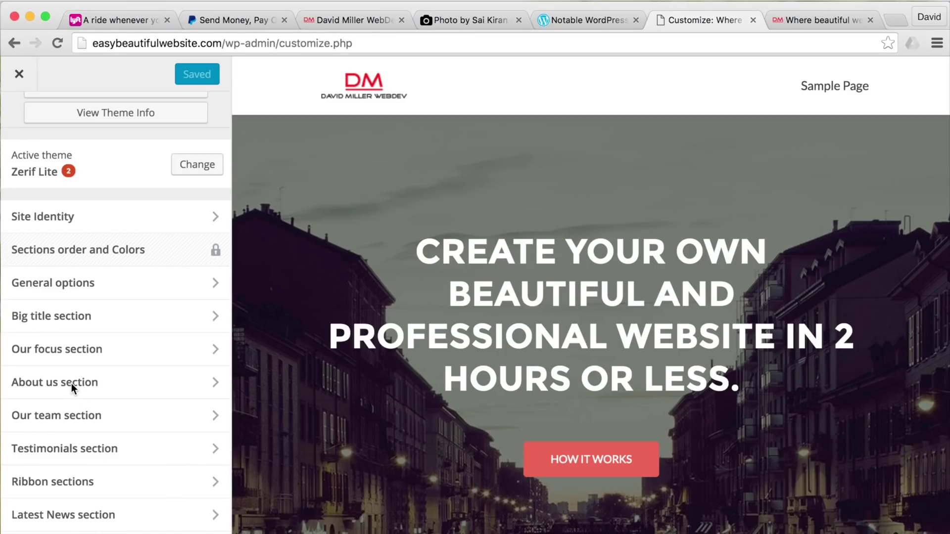
pyautogui.click(111, 197)
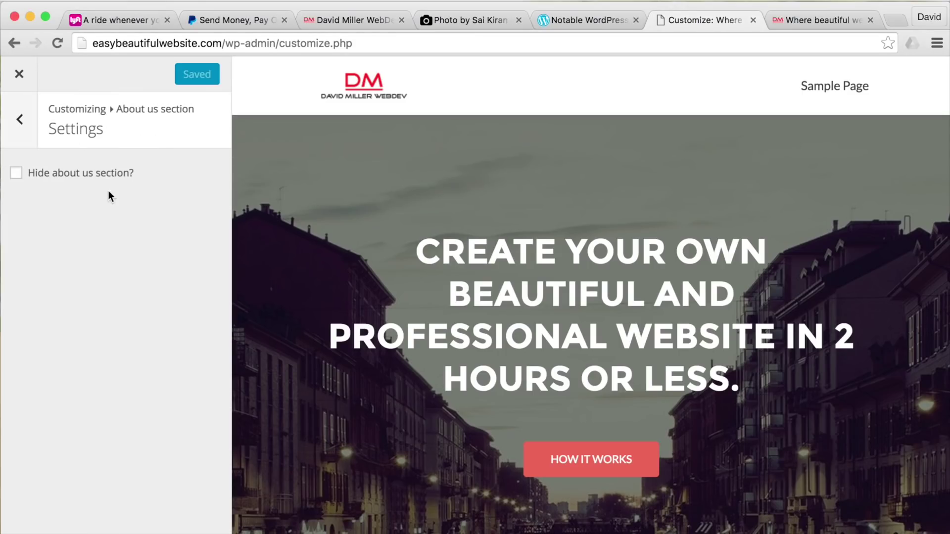
# - Tick then untick 'Hide about us section?' so About us stays visible
pyautogui.click(17, 174)
pyautogui.scroll(-10, 276, 275)
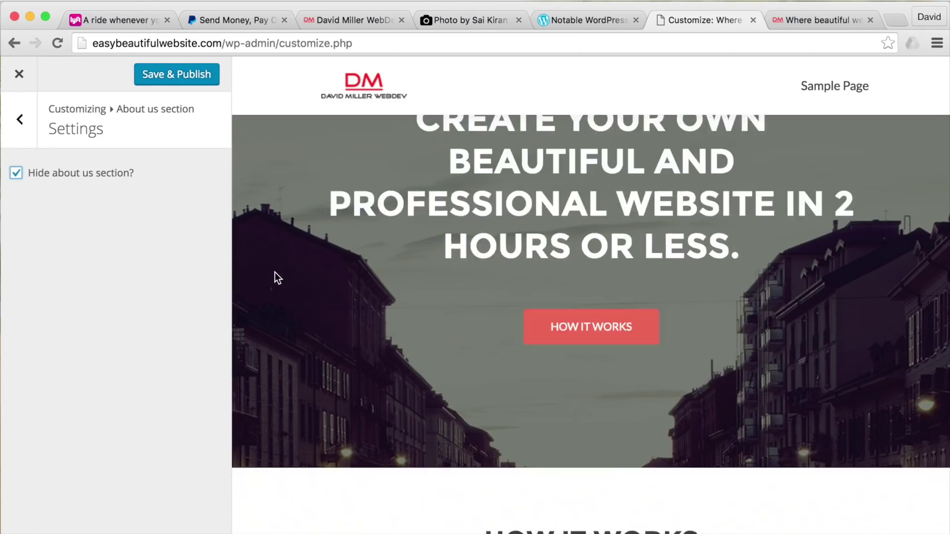
pyautogui.scroll(5, 276, 278)
pyautogui.click(16, 173)
pyautogui.scroll(-10, 424, 321)
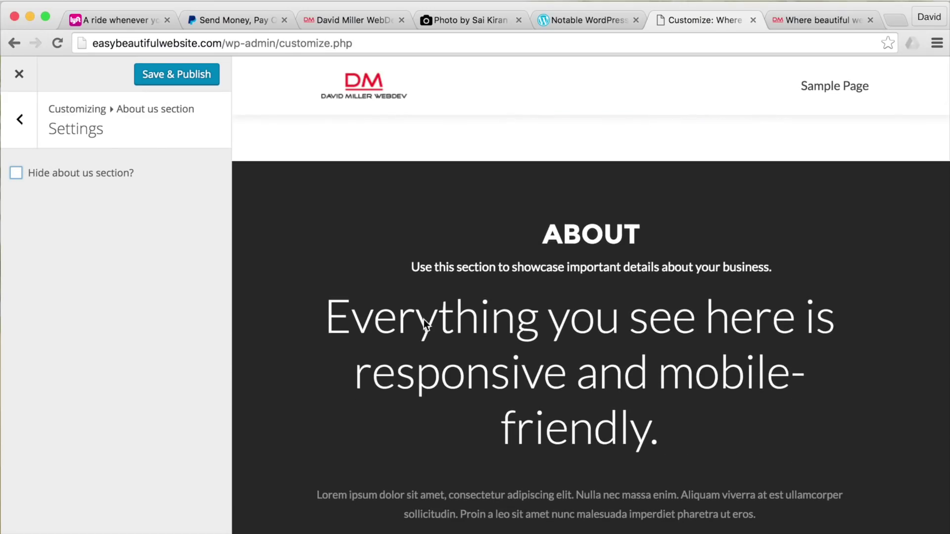
pyautogui.scroll(15, 424, 319)
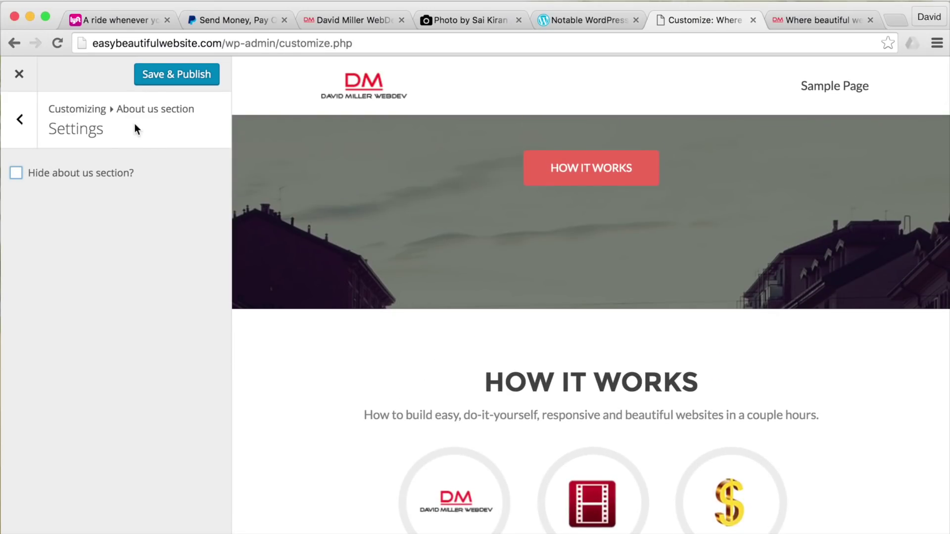
pyautogui.click(20, 119)
# - Open Main content and restore the title 'About' pasted from the Word document
pyautogui.click(99, 233)
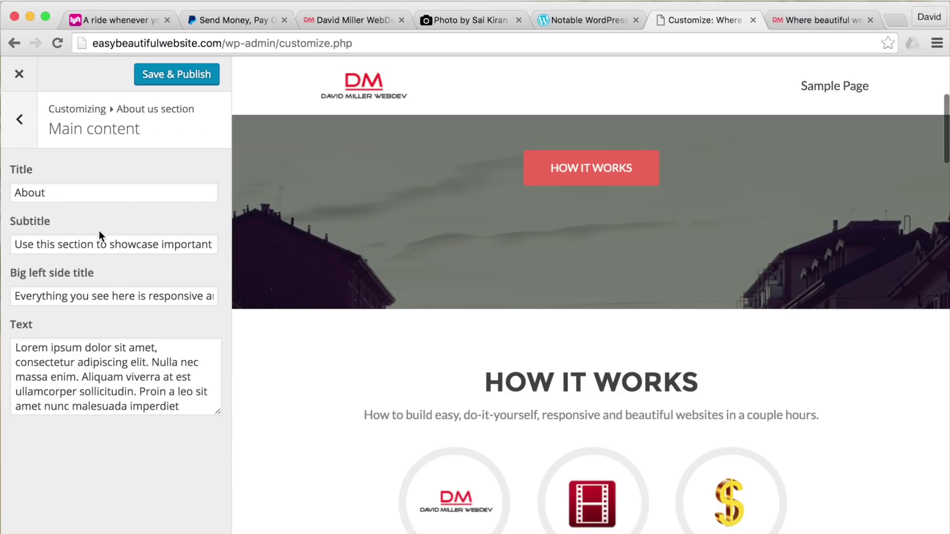
pyautogui.scroll(-5, 459, 290)
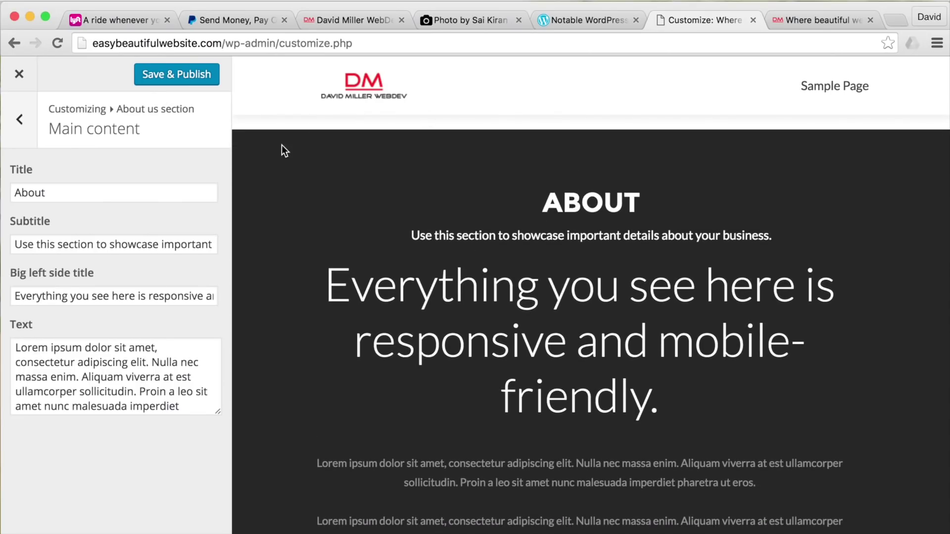
pyautogui.doubleClick(41, 191)
pyautogui.write('dslkndl')
pyautogui.press('BackSpace')
pyautogui.press('BackSpace')
pyautogui.press('BackSpace')
pyautogui.press('BackSpace')
pyautogui.press('BackSpace')
pyautogui.press('BackSpace')
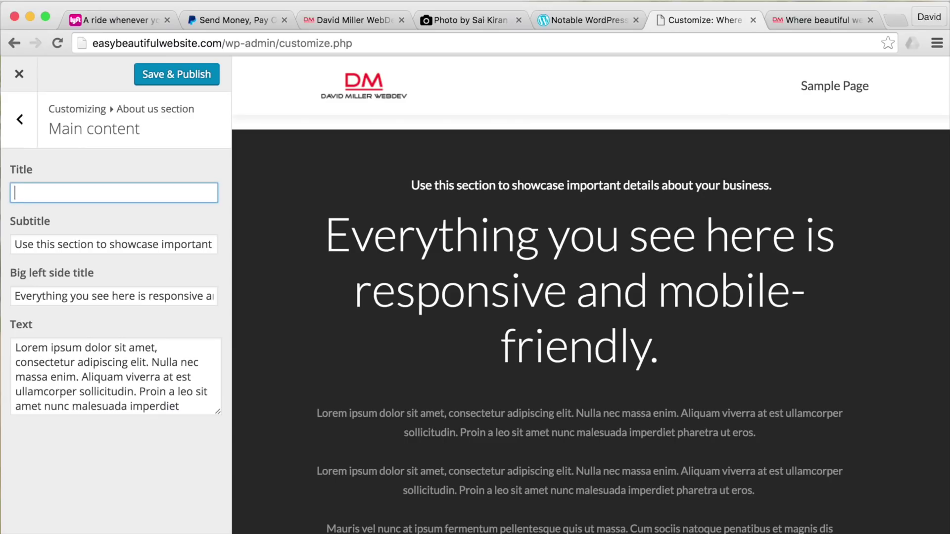
pyautogui.moveTo(949, 533)
pyautogui.click(403, 417)
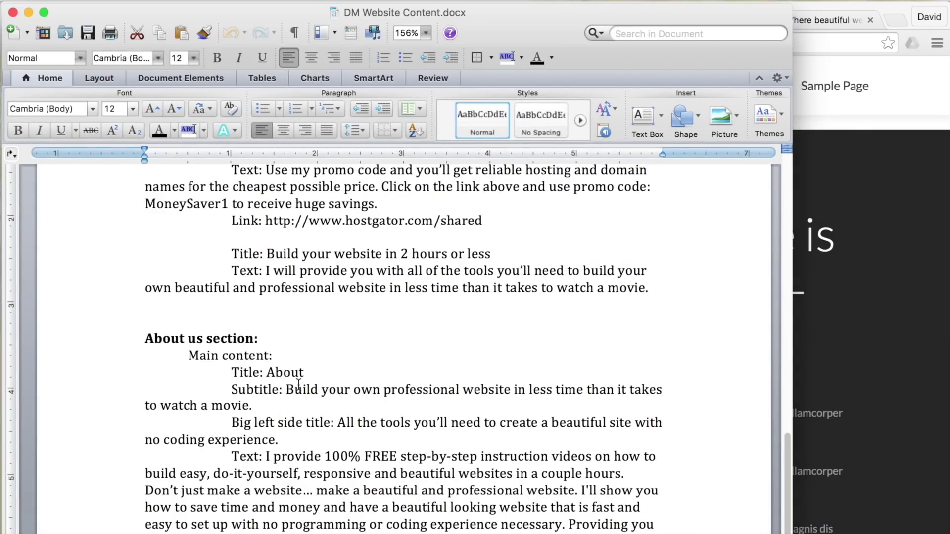
pyautogui.moveTo(268, 370); pyautogui.dragTo(303, 372)
pyautogui.press('super+c')
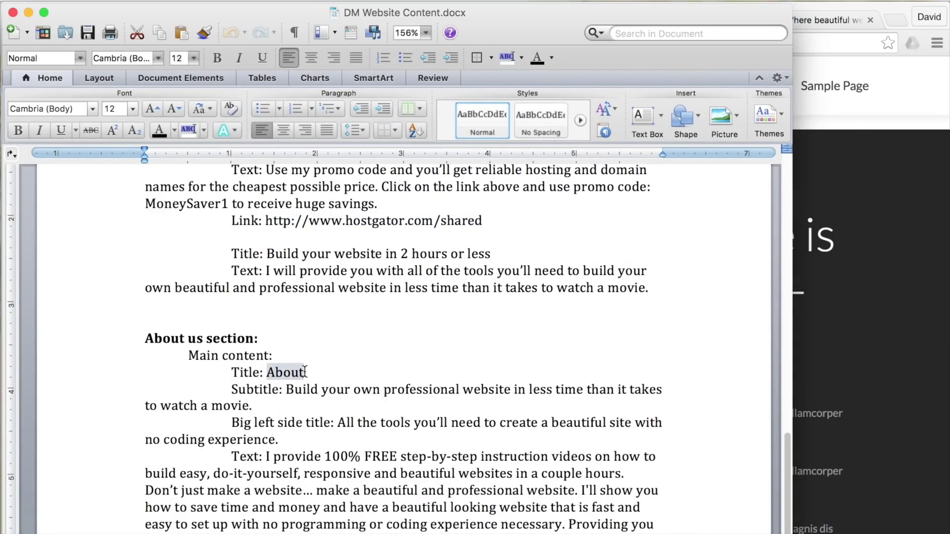
pyautogui.click(816, 341)
pyautogui.press('super+v')
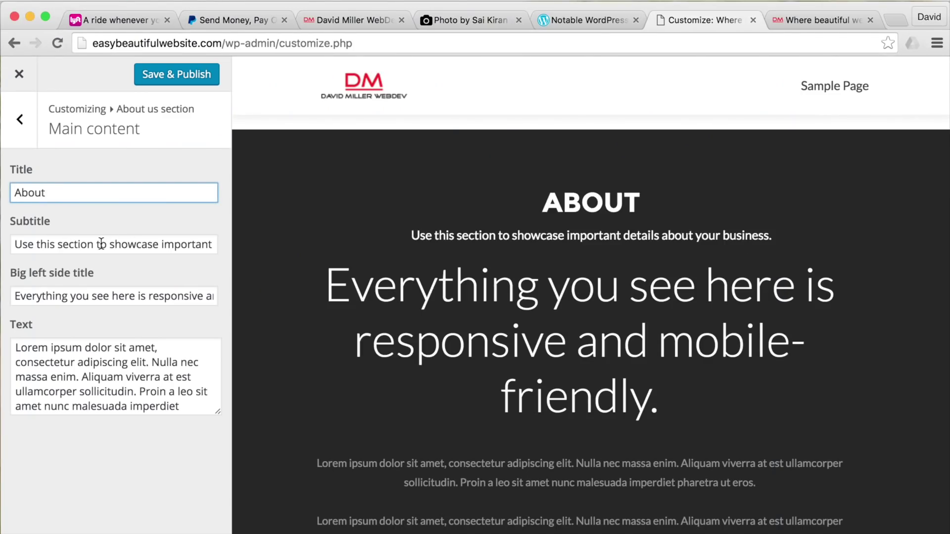
pyautogui.doubleClick(481, 238)
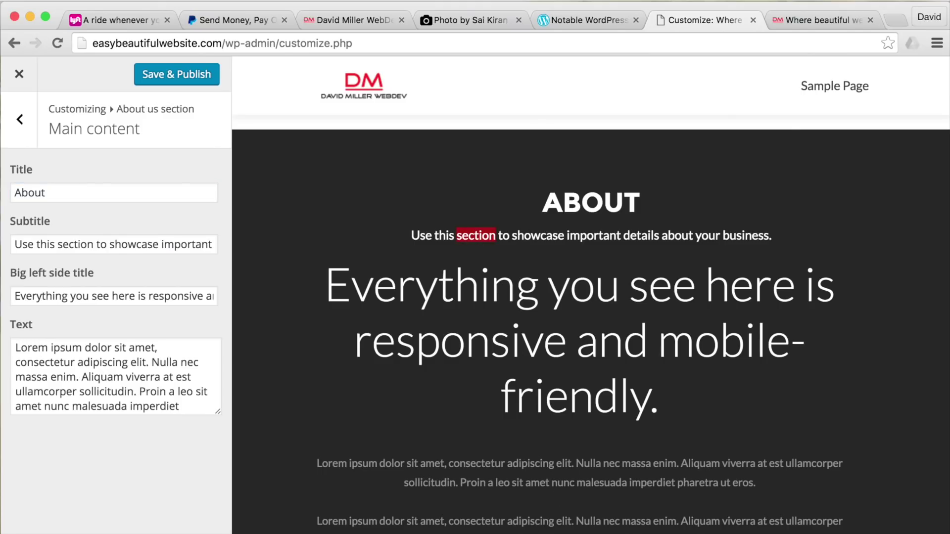
# - Replace the About subtitle with the new text from the document and publish
pyautogui.press('super+Tab')
pyautogui.moveTo(285, 389); pyautogui.dragTo(257, 405)
pyautogui.press('super+c')
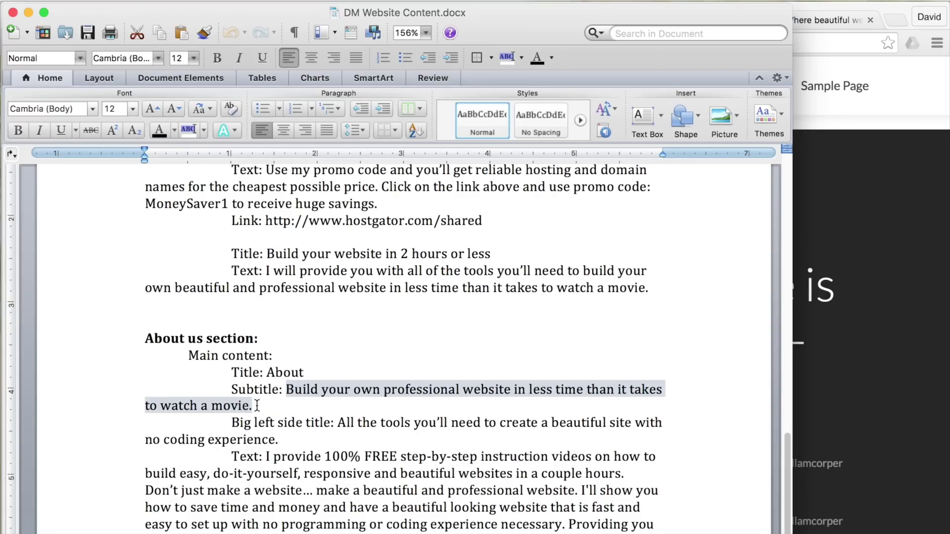
pyautogui.click(826, 414)
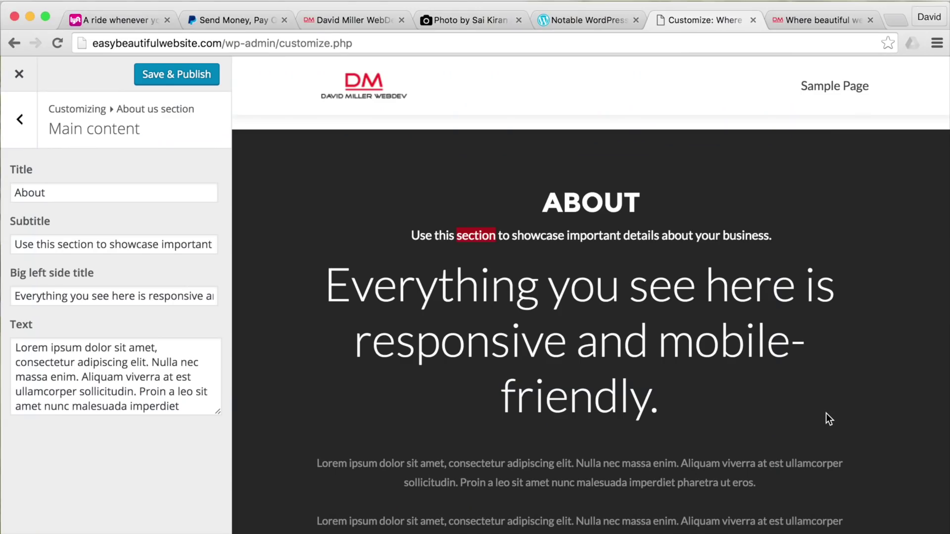
pyautogui.tripleClick(144, 245)
pyautogui.press('super+v')
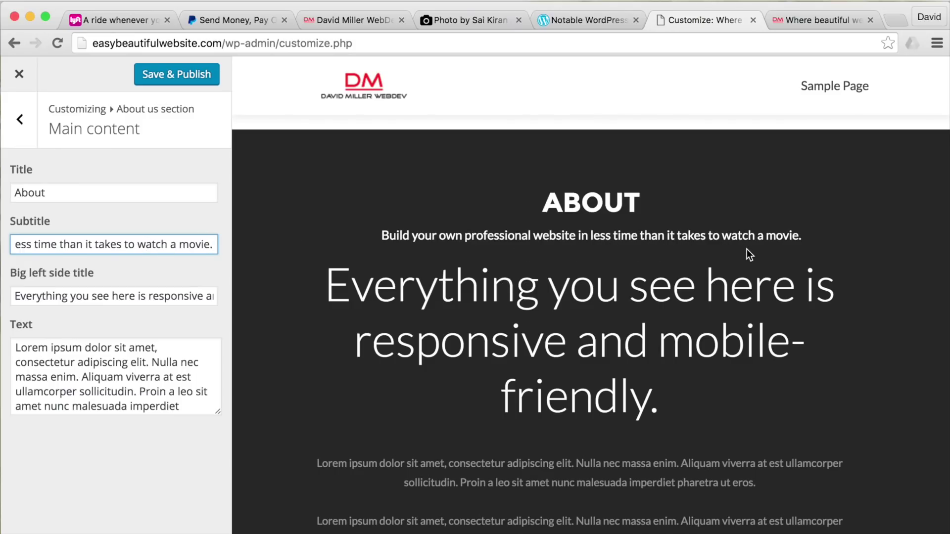
pyautogui.click(157, 80)
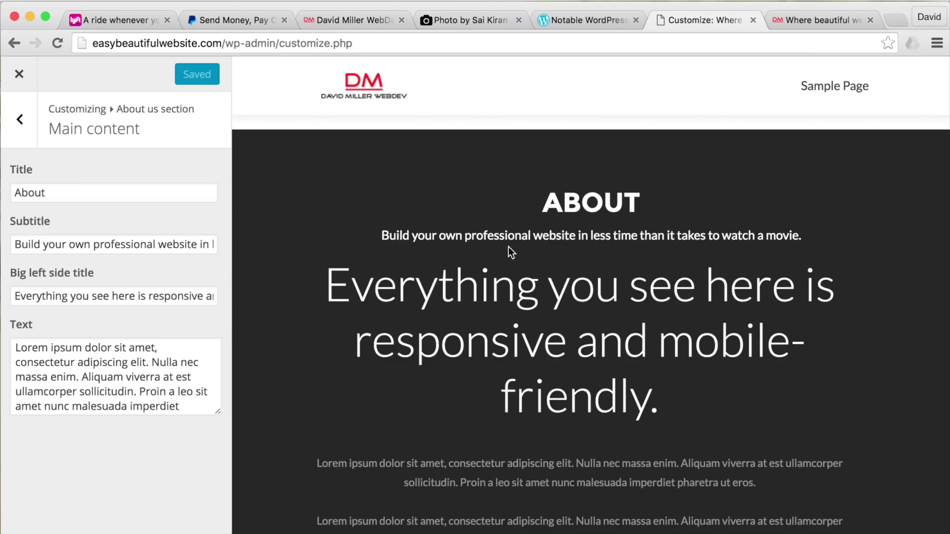
# - Replace the big left side title with the new headline from the document
pyautogui.press('super+Tab')
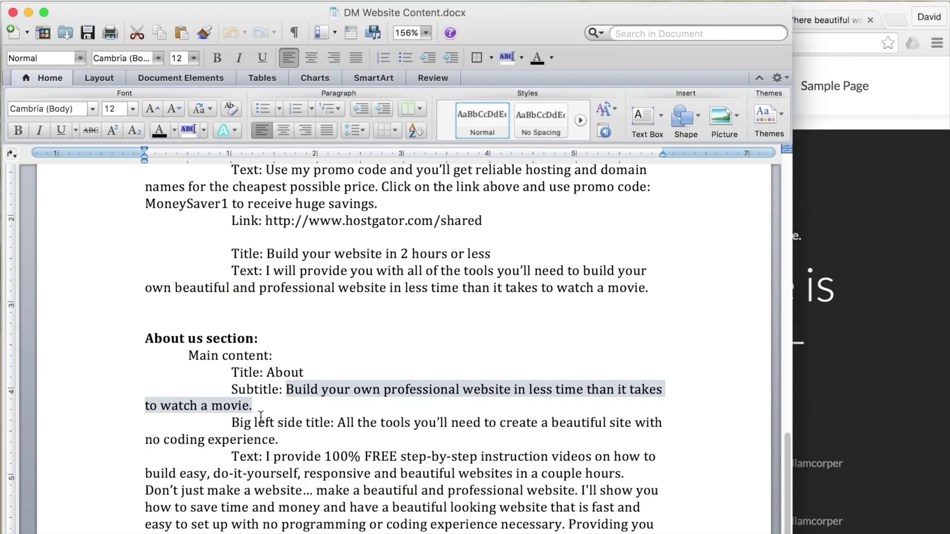
pyautogui.moveTo(337, 423); pyautogui.dragTo(297, 441)
pyautogui.press('super+c')
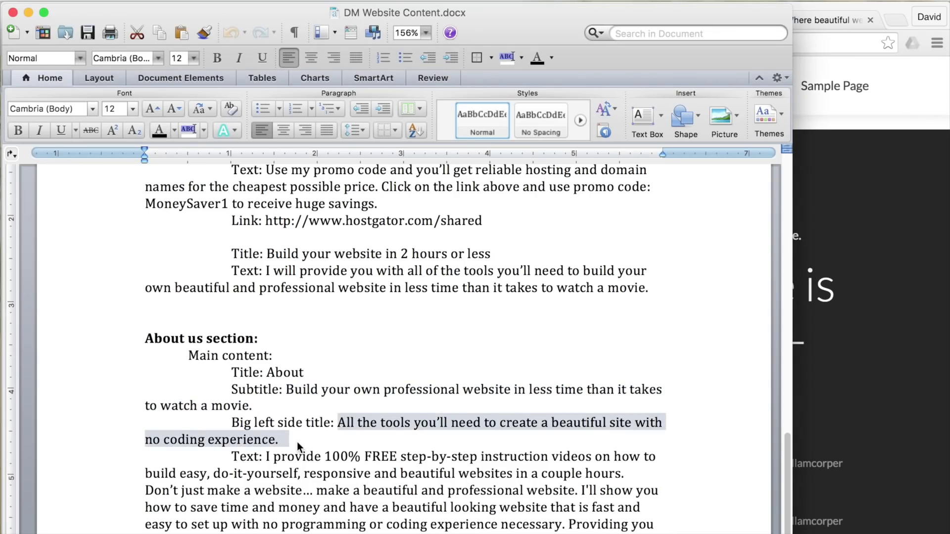
pyautogui.press('super+Tab')
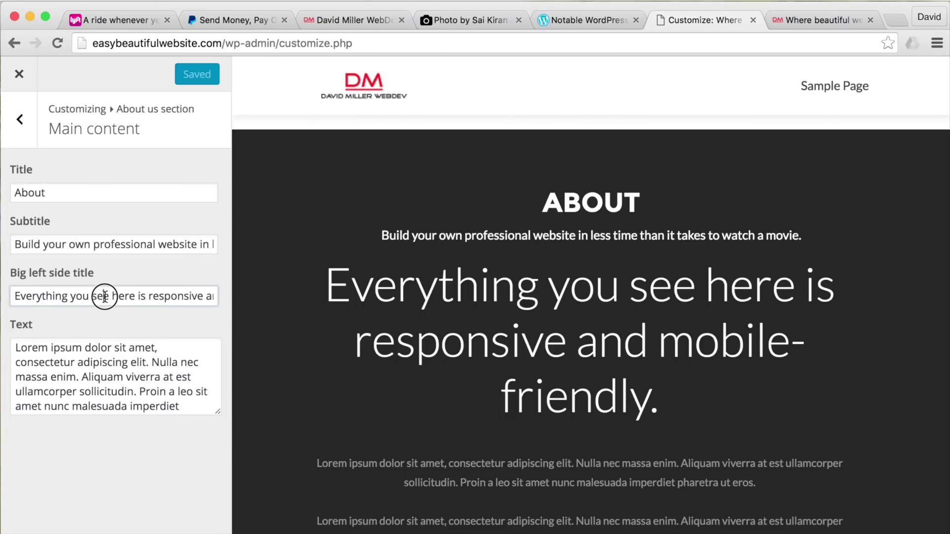
pyautogui.tripleClick(105, 297)
pyautogui.press('super+v')
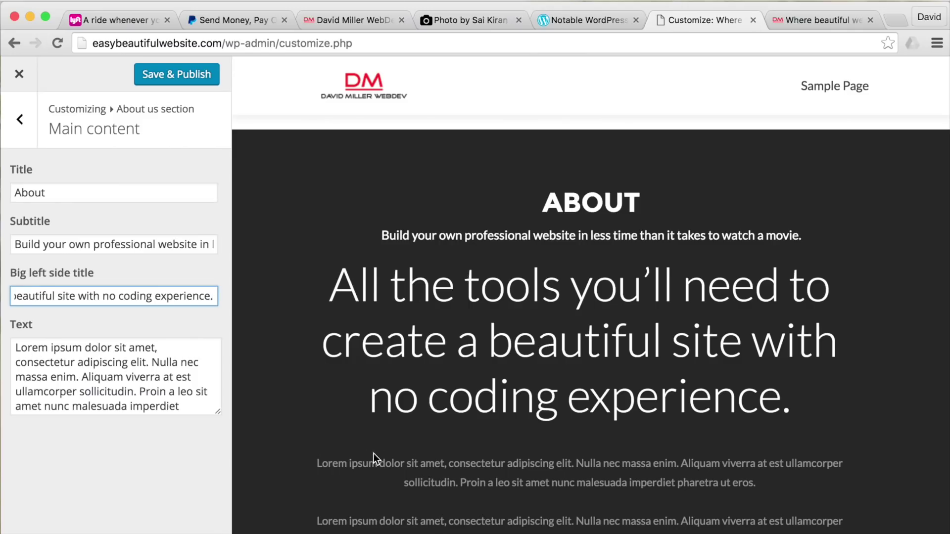
pyautogui.scroll(-3, 390, 452)
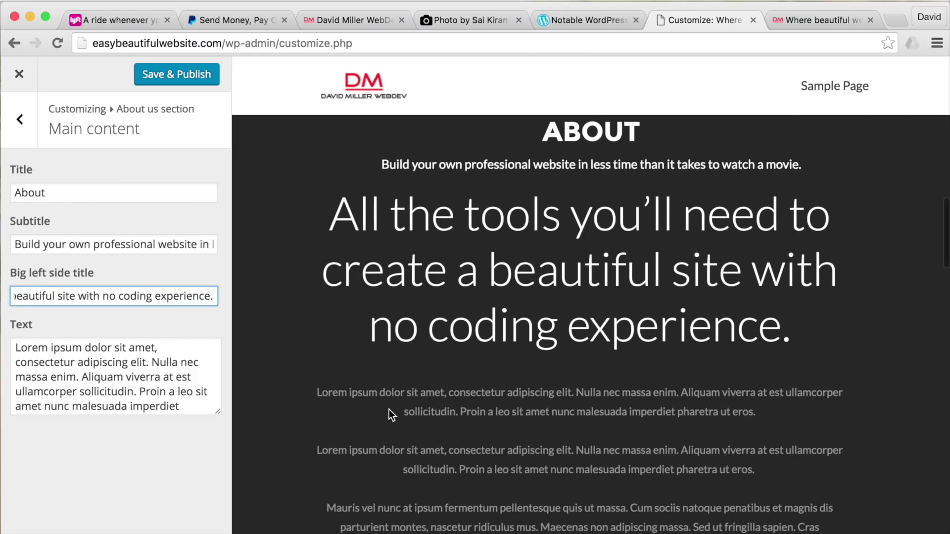
# - Replace the lorem ipsum body with 'I provide 100% FREE step-by-step instruction videos…' and publish
pyautogui.doubleClick(89, 360)
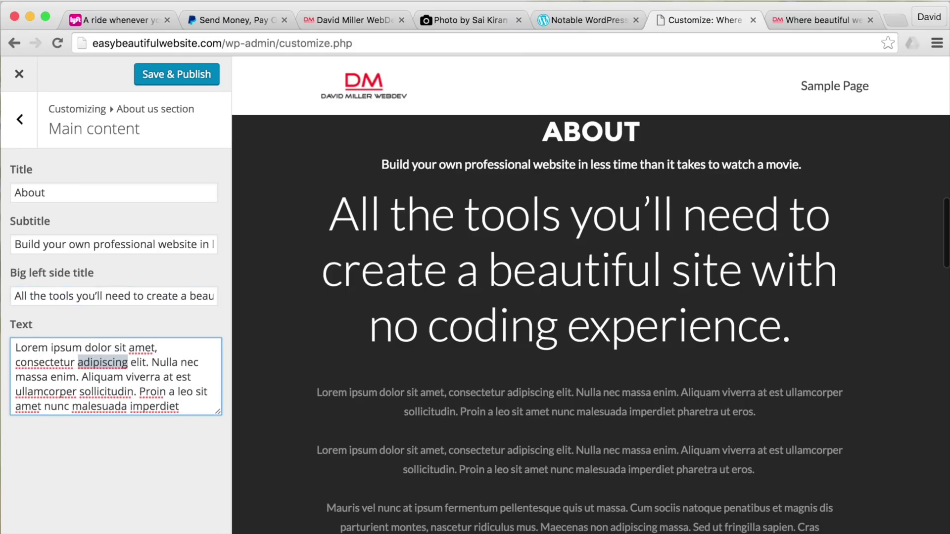
pyautogui.press('super+Tab')
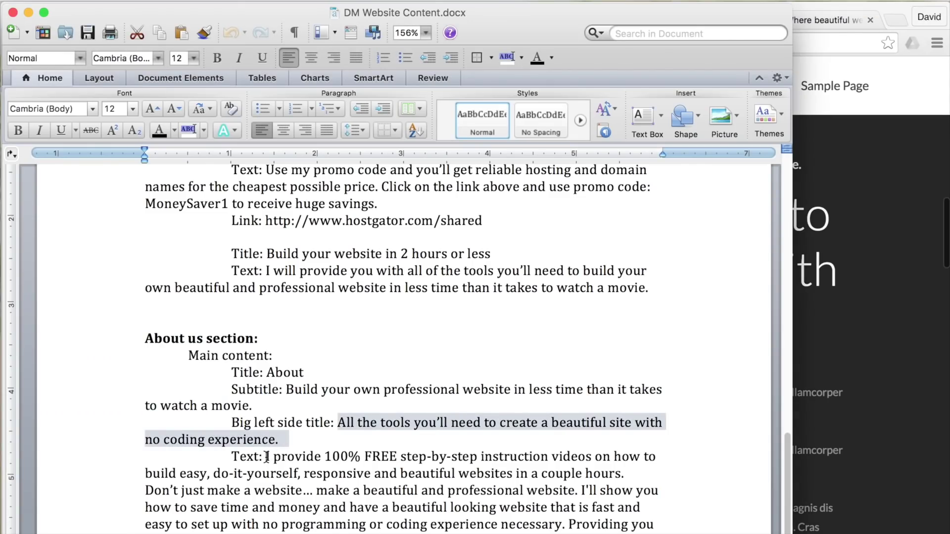
pyautogui.moveTo(266, 456); pyautogui.dragTo(658, 533)
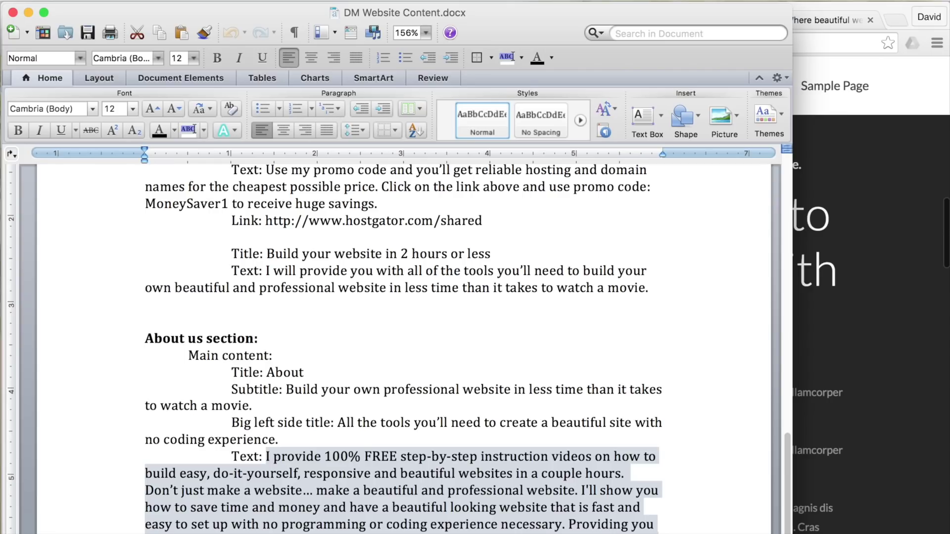
pyautogui.scroll(-5, 356, 441)
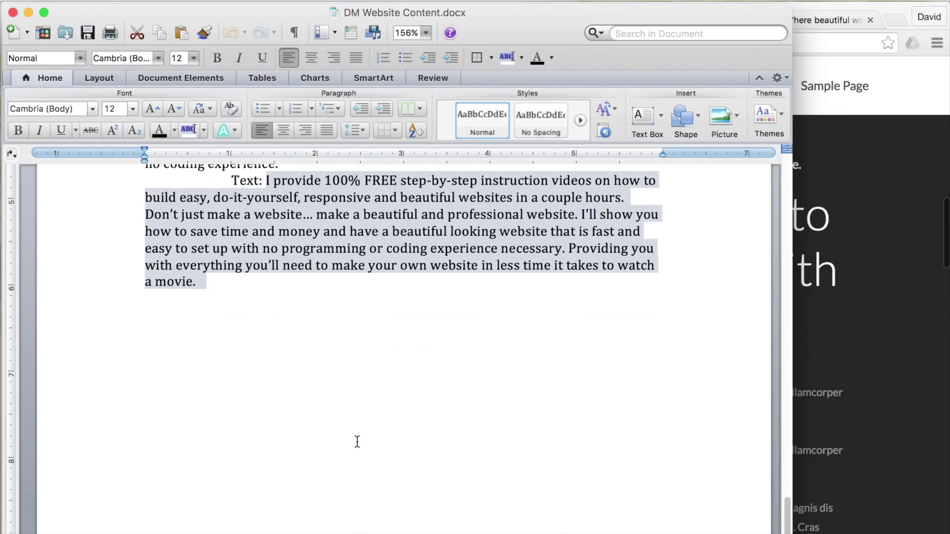
pyautogui.scroll(3, 356, 441)
pyautogui.click(841, 393)
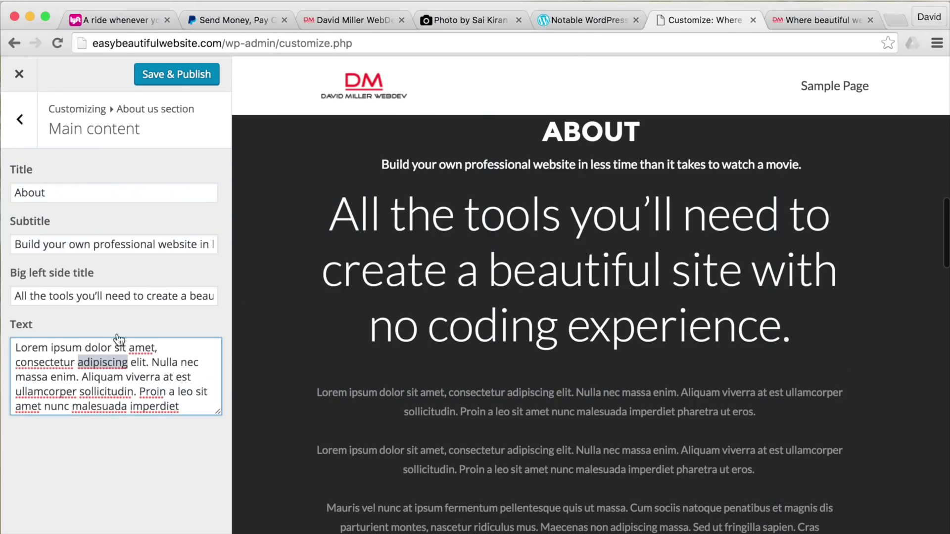
pyautogui.moveTo(14, 348); pyautogui.dragTo(265, 437)
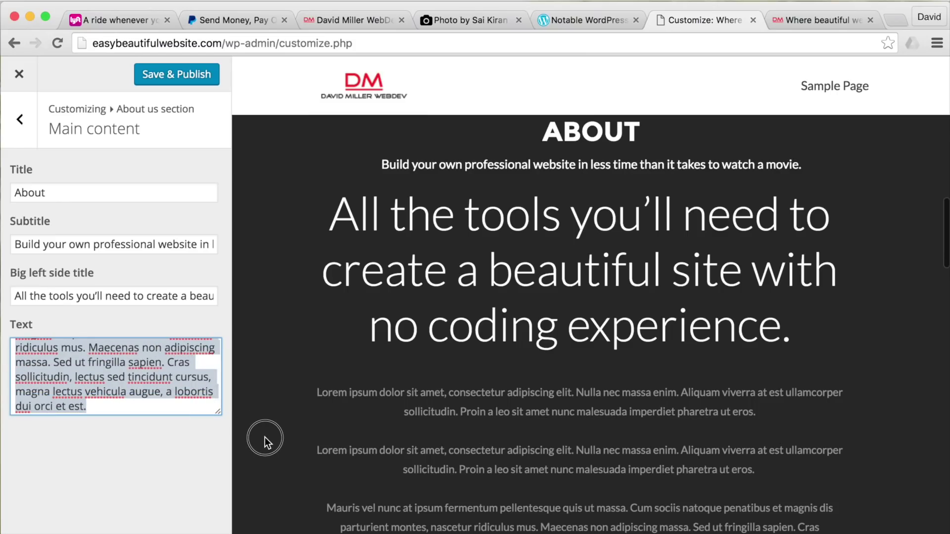
pyautogui.press('super+v')
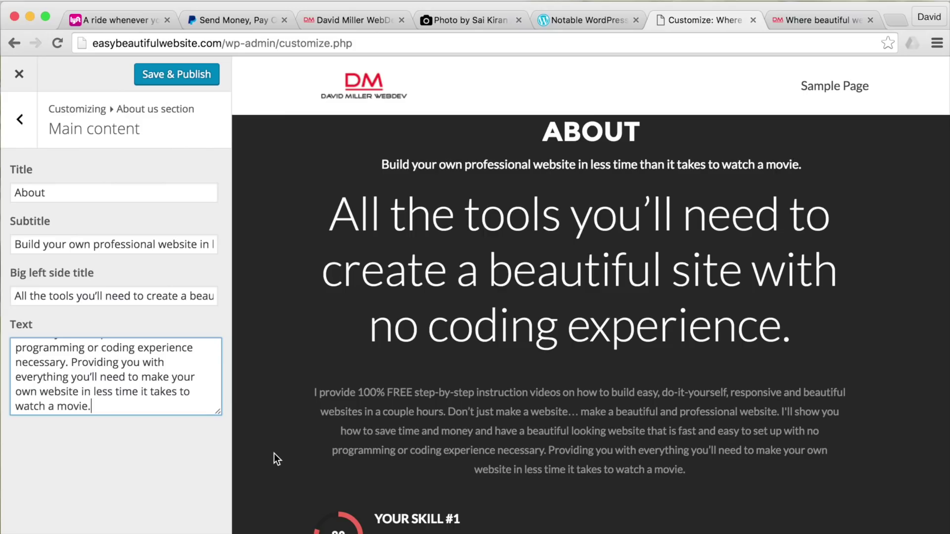
pyautogui.click(191, 75)
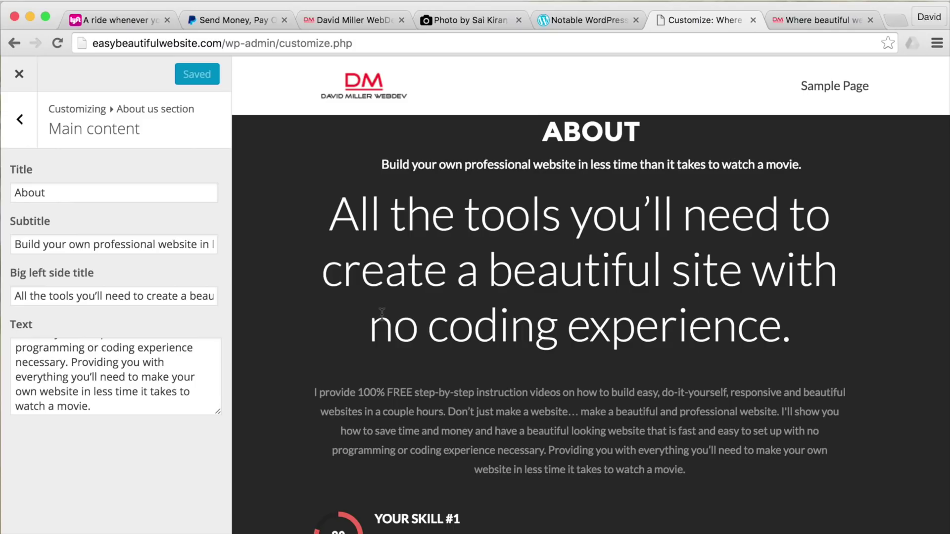
pyautogui.click(19, 118)
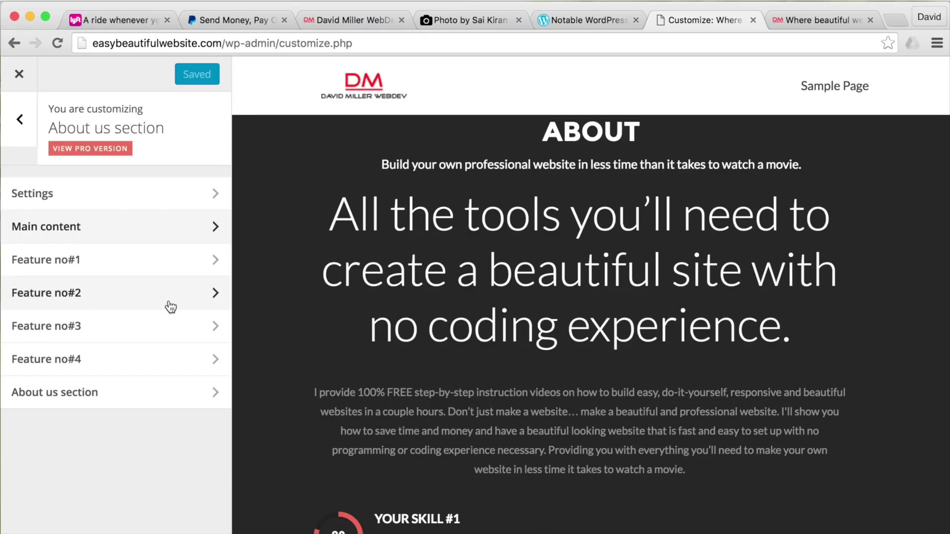
# - Compare the customizer preview with the About section on the live site
pyautogui.scroll(-6, 361, 310)
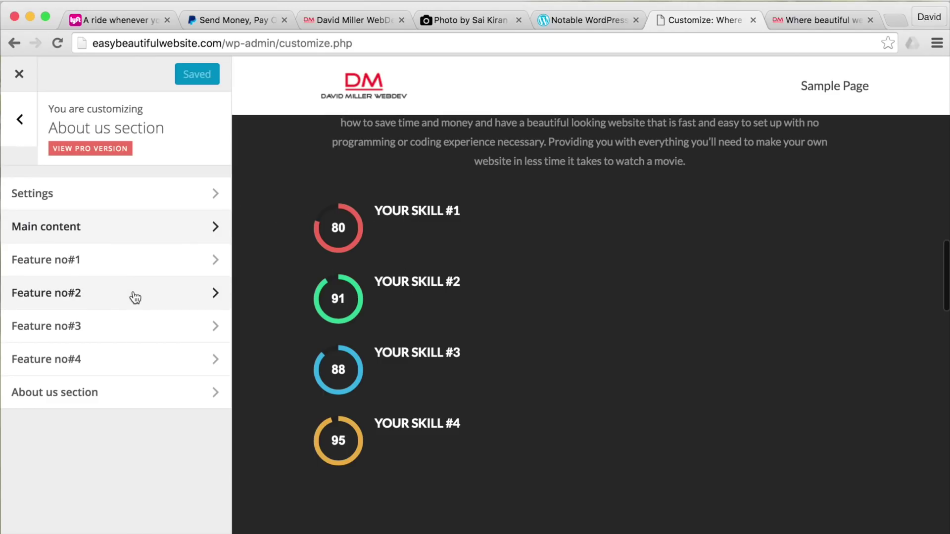
pyautogui.click(348, 21)
pyautogui.scroll(-2, 412, 289)
pyautogui.scroll(5, 317, 336)
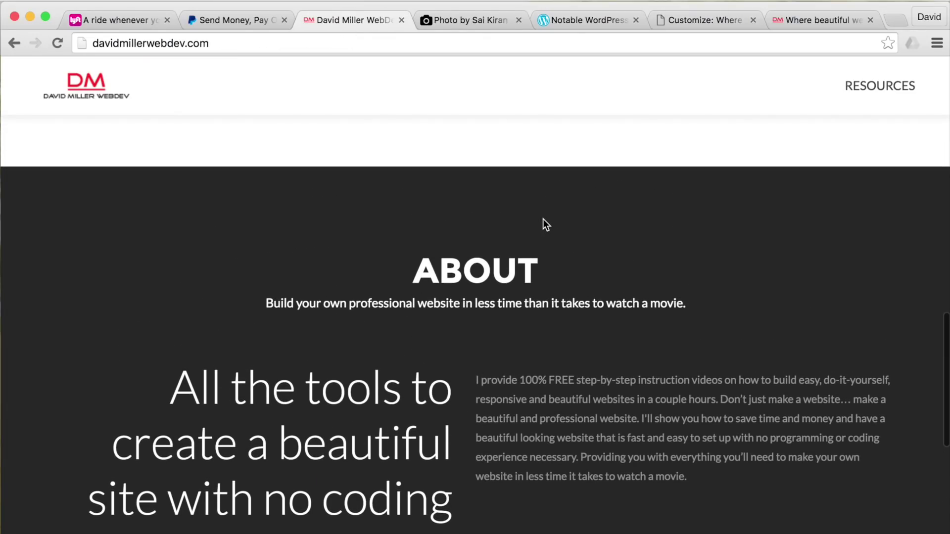
pyautogui.click(675, 21)
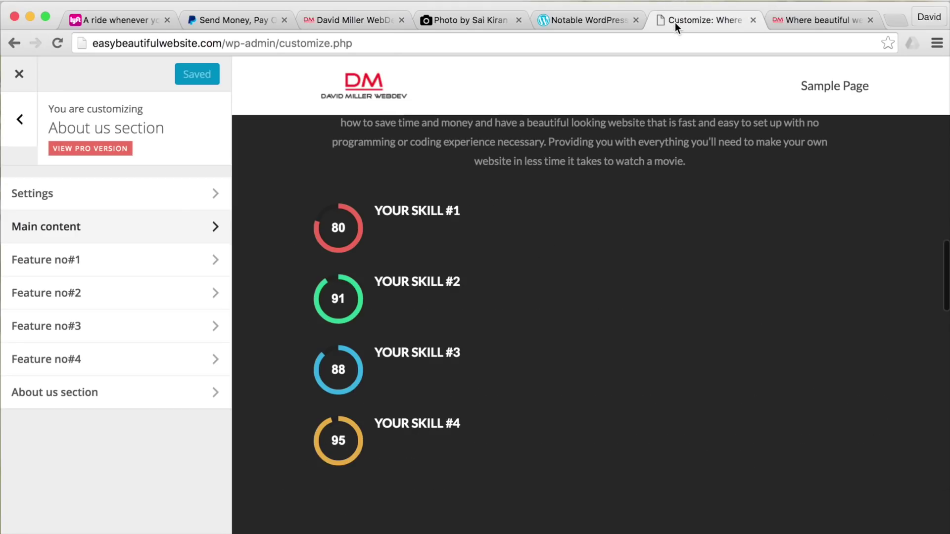
# - Clear the title and percentage of Feature no#1 (80) and Feature no#2 (91)
pyautogui.click(113, 260)
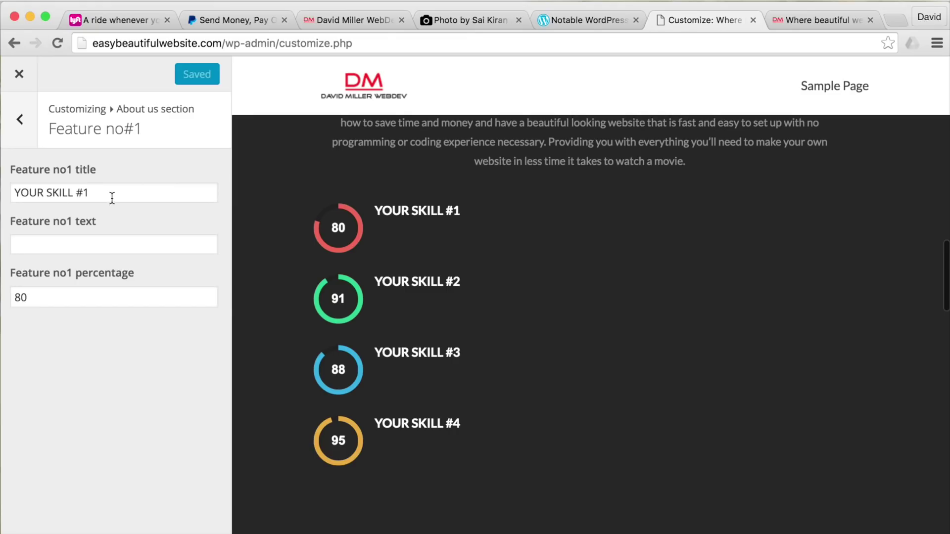
pyautogui.tripleClick(141, 195)
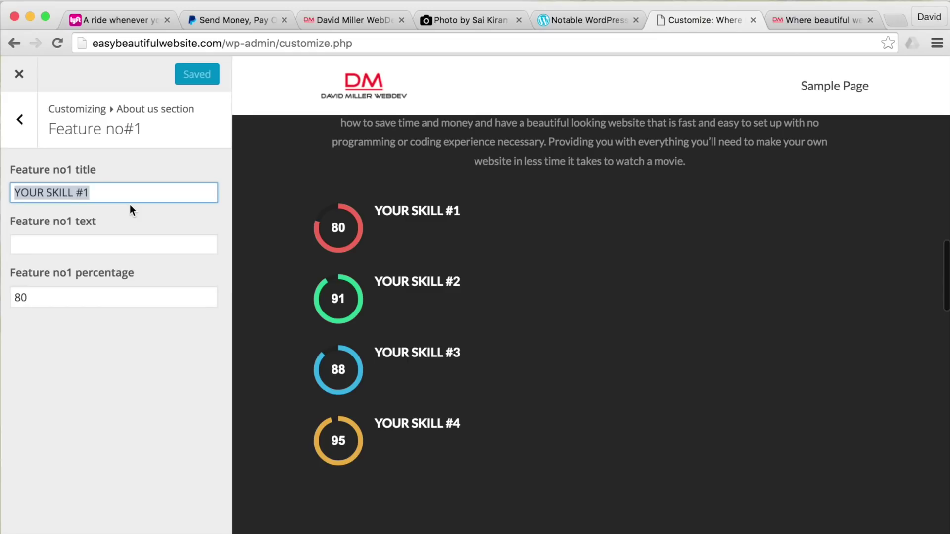
pyautogui.press('BackSpace')
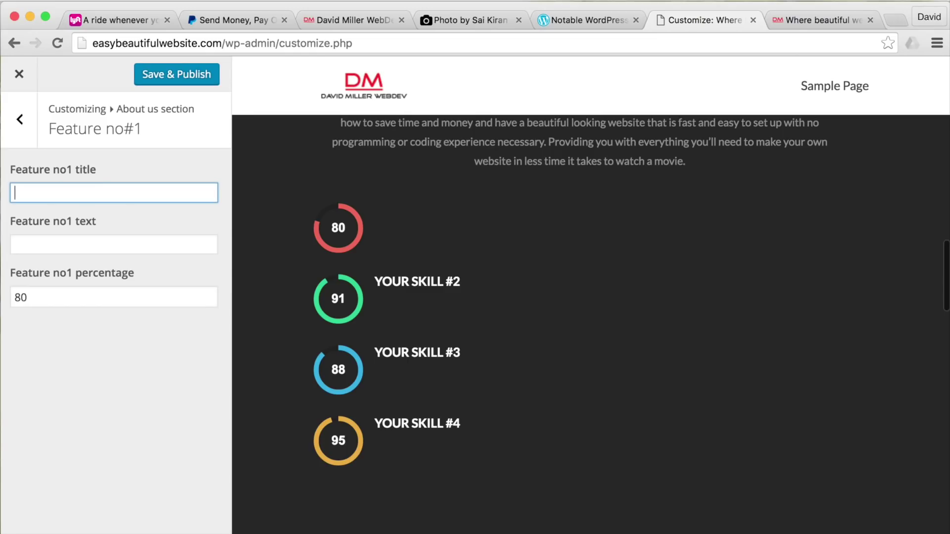
pyautogui.doubleClick(42, 297)
pyautogui.press('BackSpace')
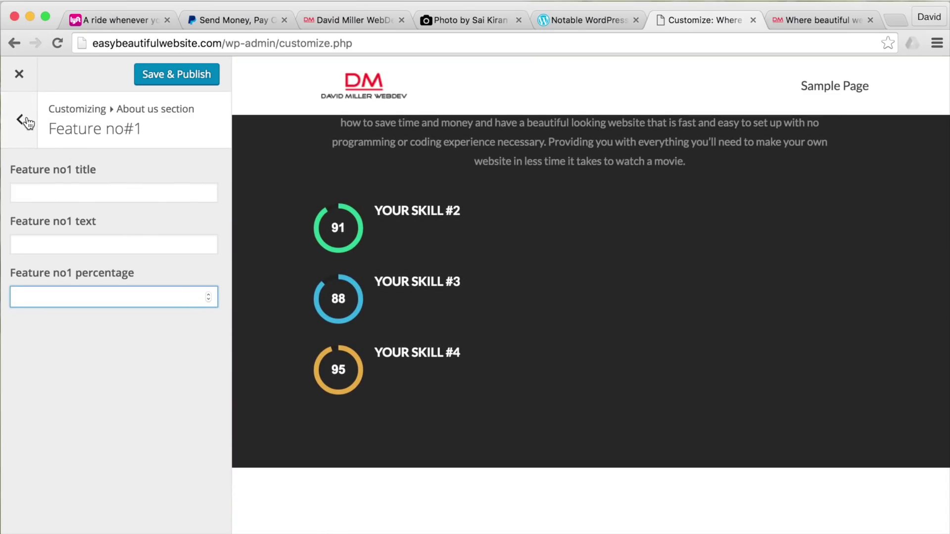
pyautogui.click(19, 120)
pyautogui.click(101, 284)
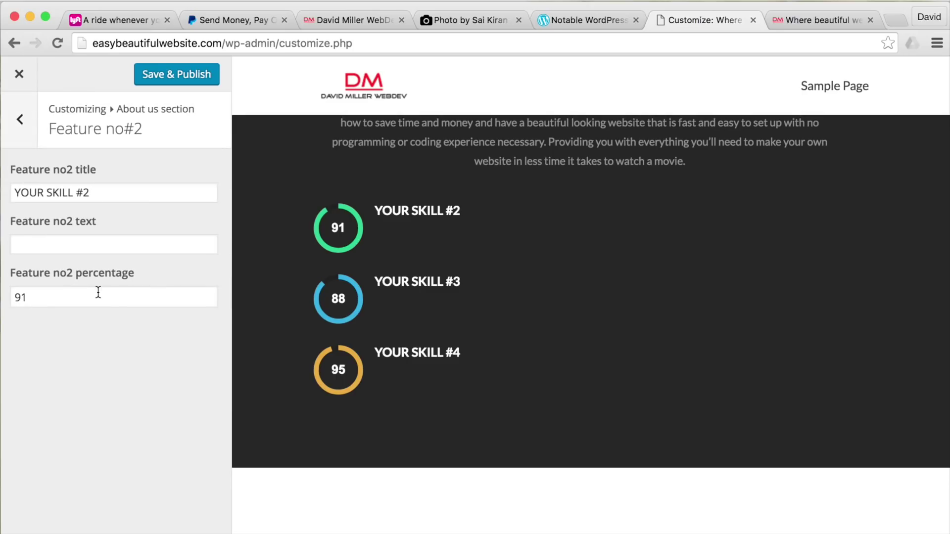
pyautogui.click(99, 186)
pyautogui.press('super+a')
pyautogui.press('BackSpace')
pyautogui.click(55, 296)
pyautogui.press('super+a')
pyautogui.press('BackSpace')
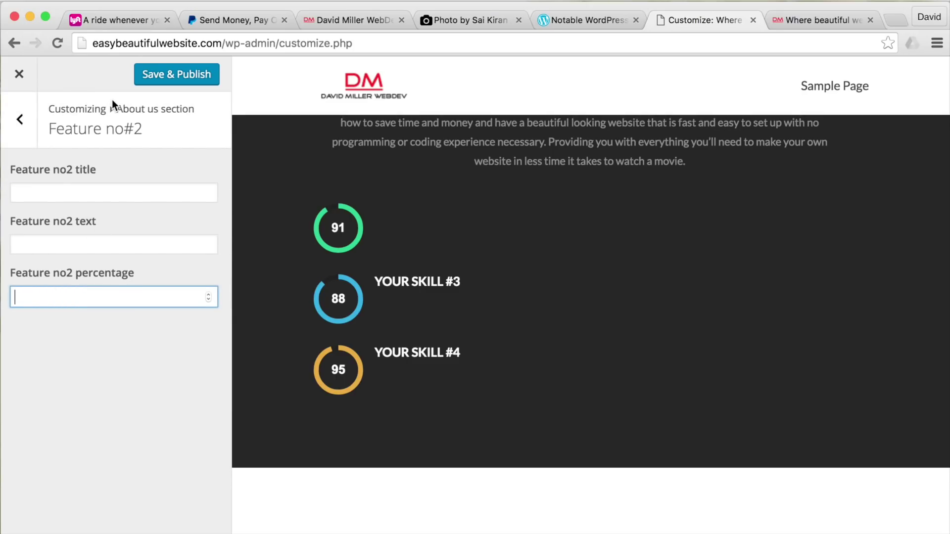
pyautogui.click(19, 119)
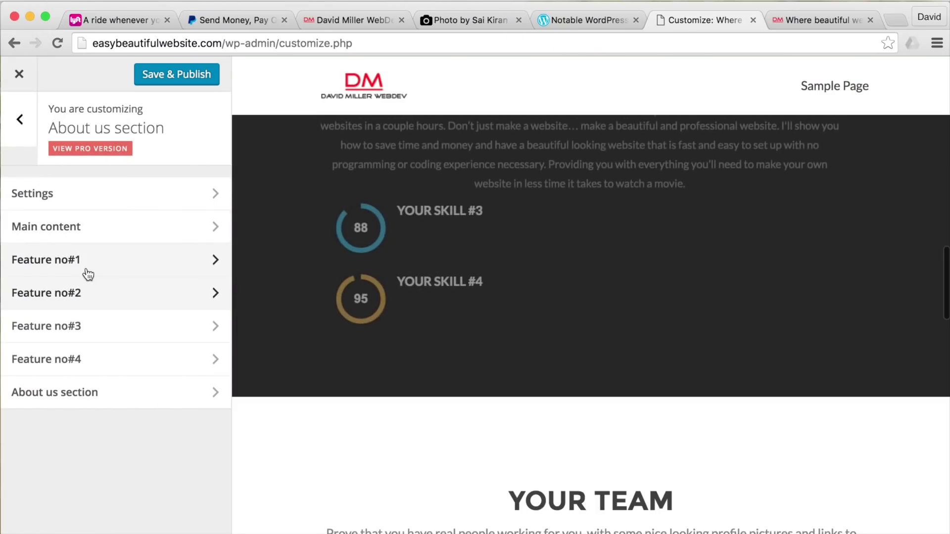
# - Clear the title and percentage of Feature no#3 (88) and Feature no#4 (95)
pyautogui.click(87, 321)
pyautogui.click(96, 192)
pyautogui.press('super+a')
pyautogui.press('BackSpace')
pyautogui.click(41, 298)
pyautogui.press('super+a')
pyautogui.press('BackSpace')
pyautogui.click(20, 120)
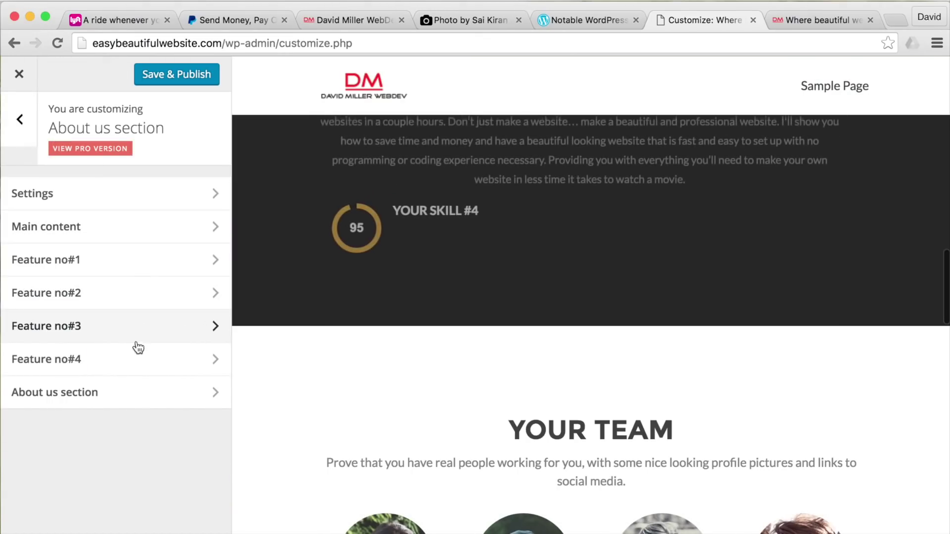
pyautogui.click(131, 365)
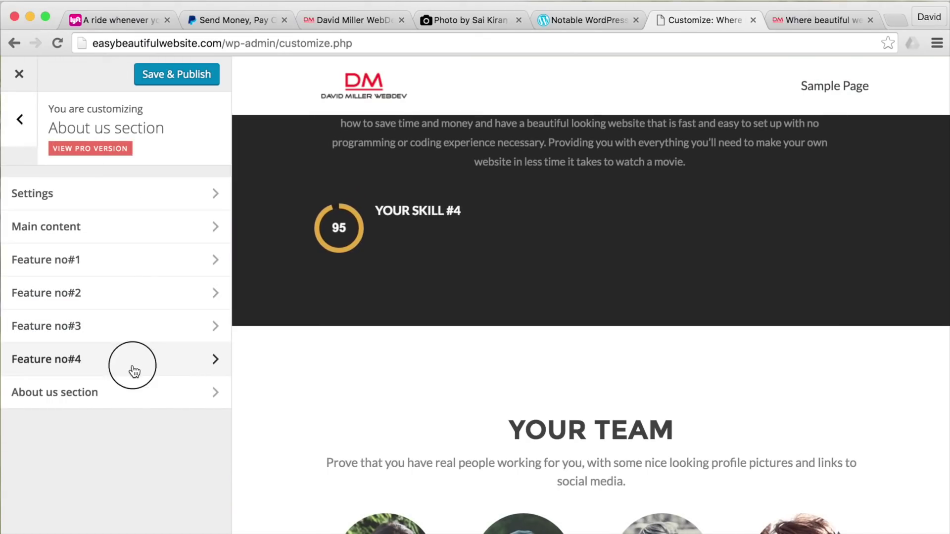
pyautogui.doubleClick(79, 295)
pyautogui.press('BackSpace')
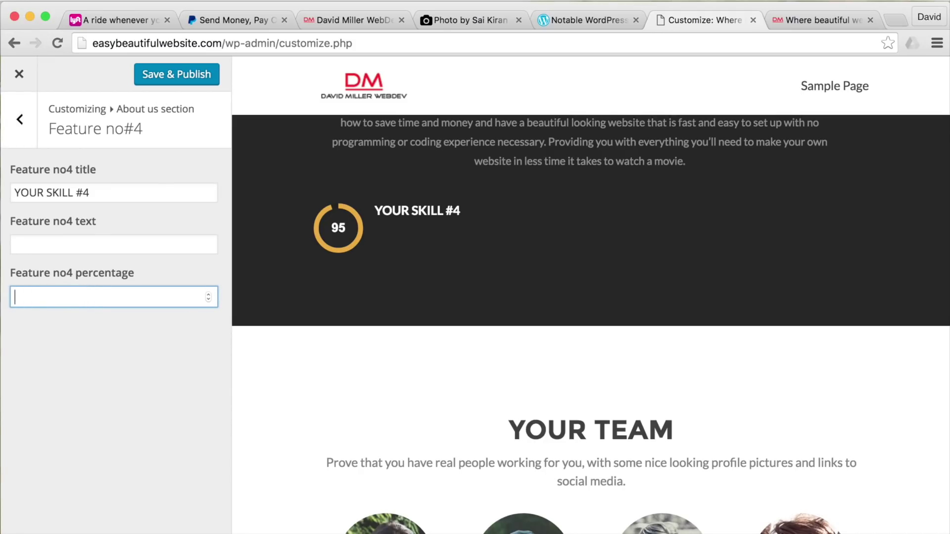
pyautogui.click(68, 186)
pyautogui.tripleClick(67, 188)
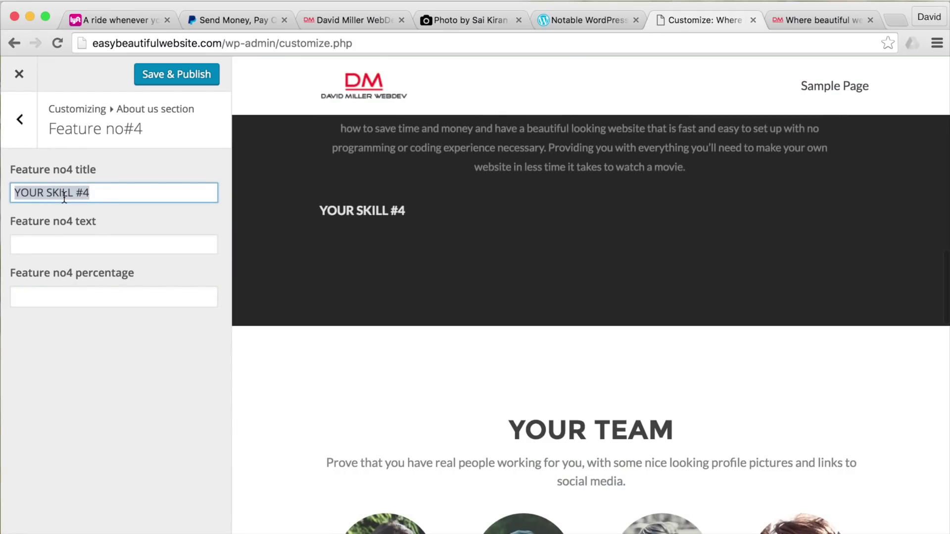
pyautogui.press('BackSpace')
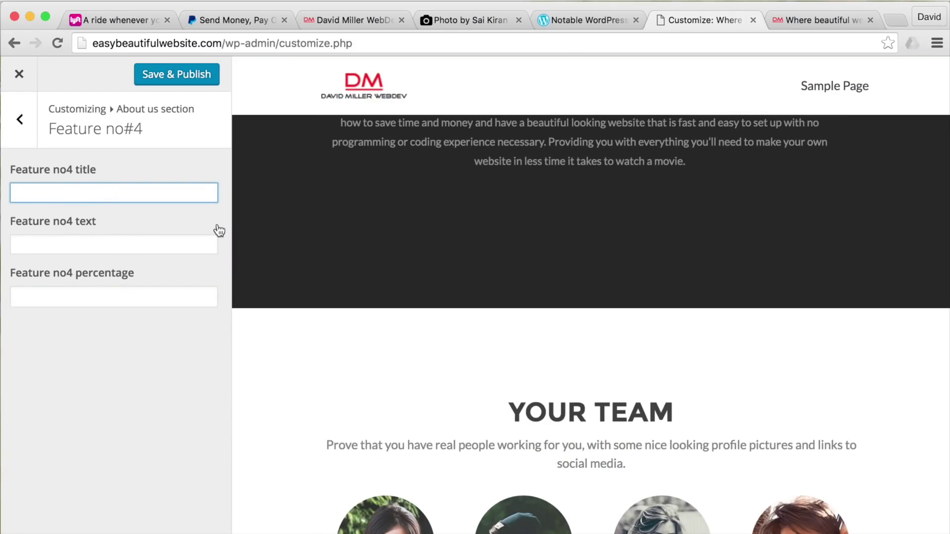
# - Save & Publish the cleared About us skill features
pyautogui.scroll(2, 264, 238)
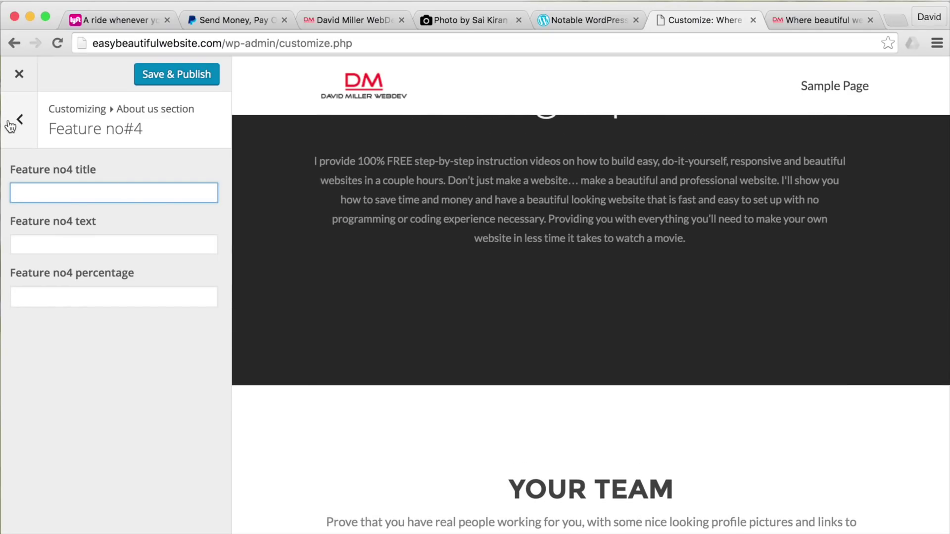
pyautogui.click(187, 75)
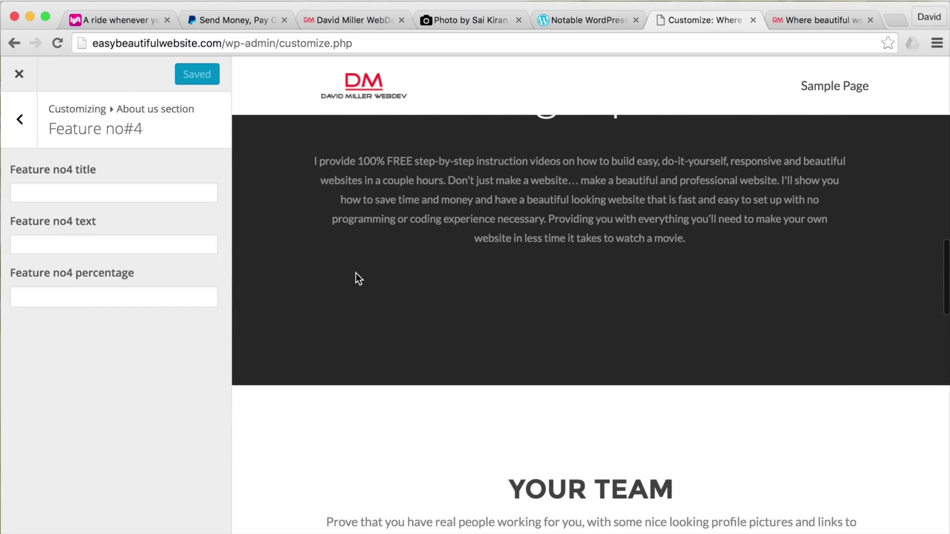
pyautogui.scroll(5, 459, 272)
pyautogui.scroll(2, 459, 271)
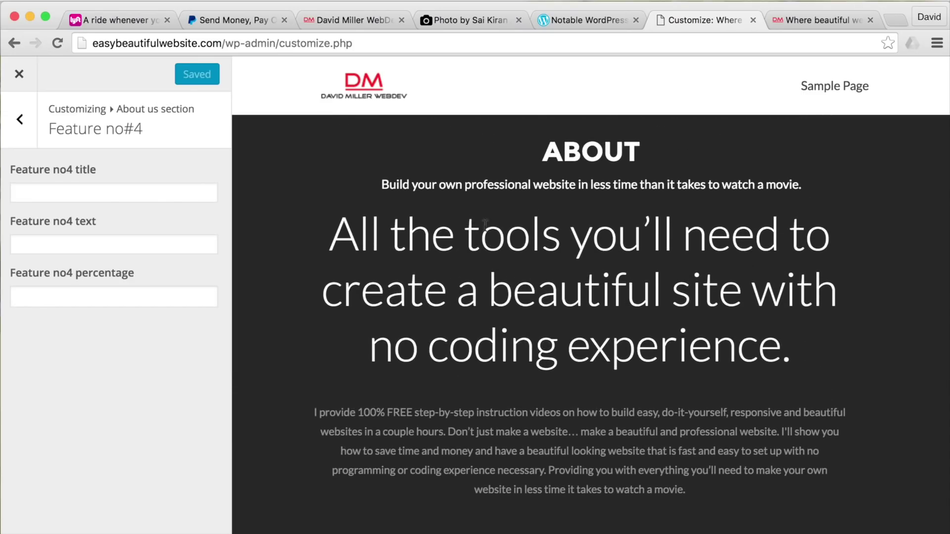
# - Leave the About us section for the top-level list and scroll the preview
pyautogui.click(18, 121)
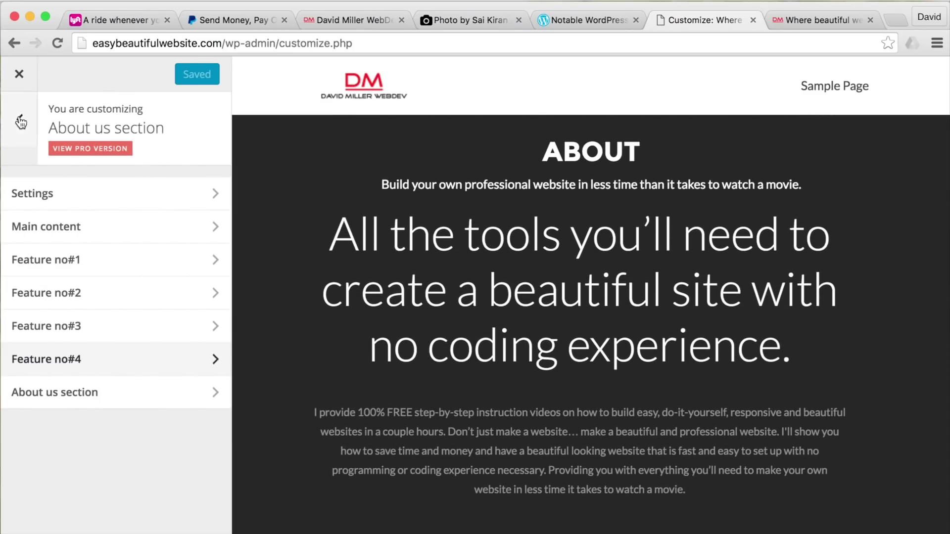
pyautogui.click(74, 395)
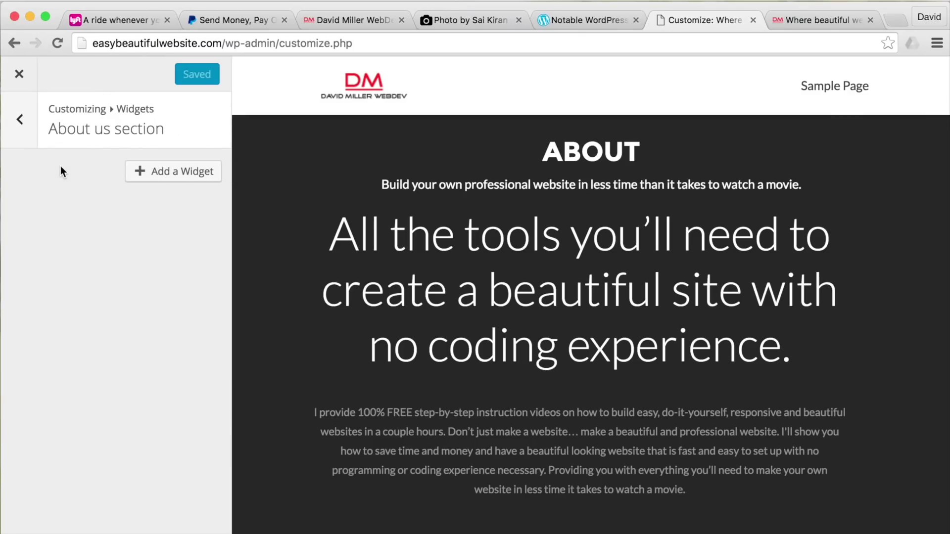
pyautogui.click(21, 121)
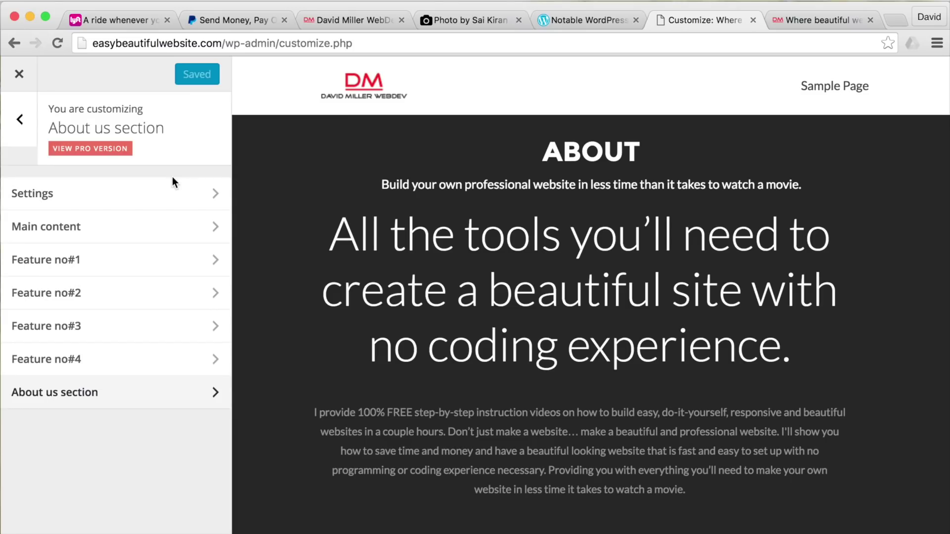
pyautogui.click(19, 120)
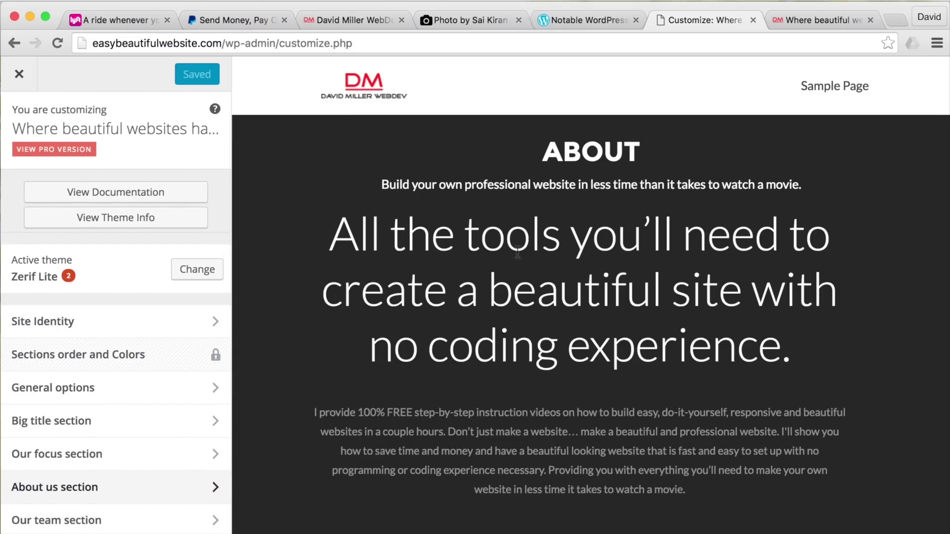
pyautogui.scroll(15, 510, 236)
pyautogui.scroll(-3, 432, 221)
pyautogui.scroll(-10, 432, 221)
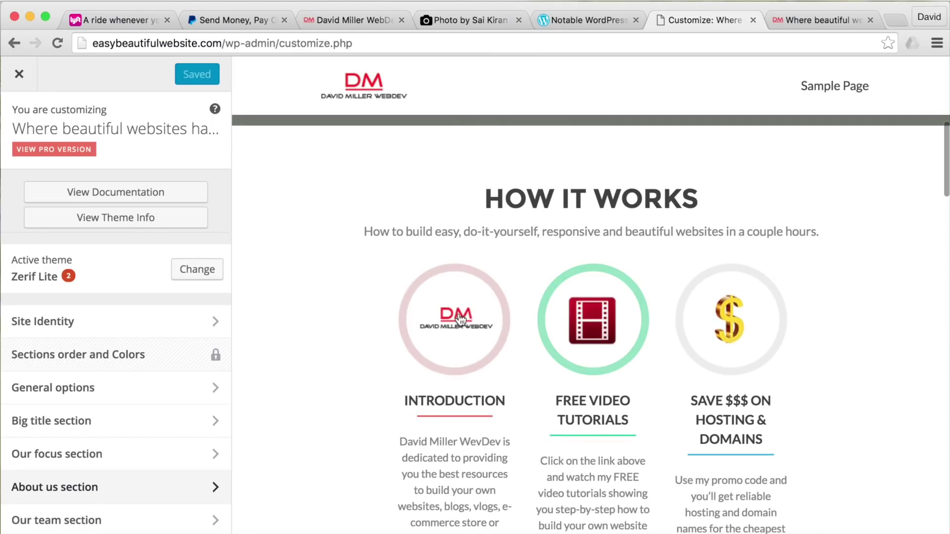
pyautogui.scroll(-10, 441, 248)
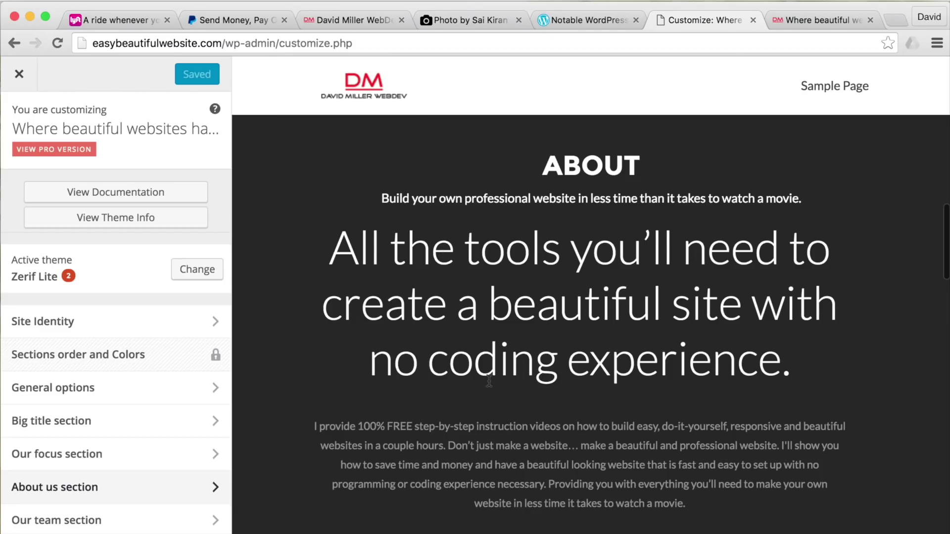
pyautogui.scroll(-8, 489, 381)
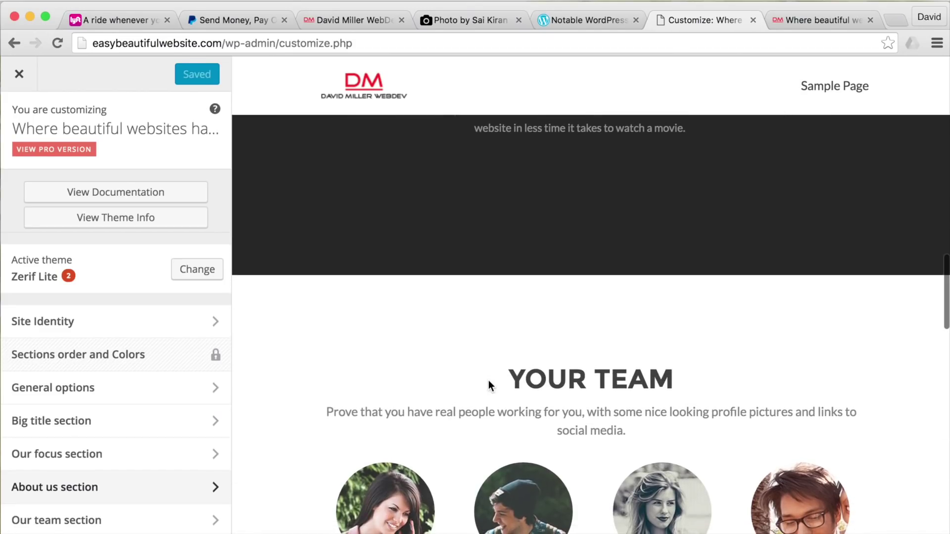
pyautogui.scroll(-7, 488, 380)
pyautogui.scroll(12, 488, 380)
pyautogui.scroll(10, 488, 380)
# - Check the live site's homepage, then return to the customizer
pyautogui.click(321, 19)
pyautogui.scroll(-15, 373, 302)
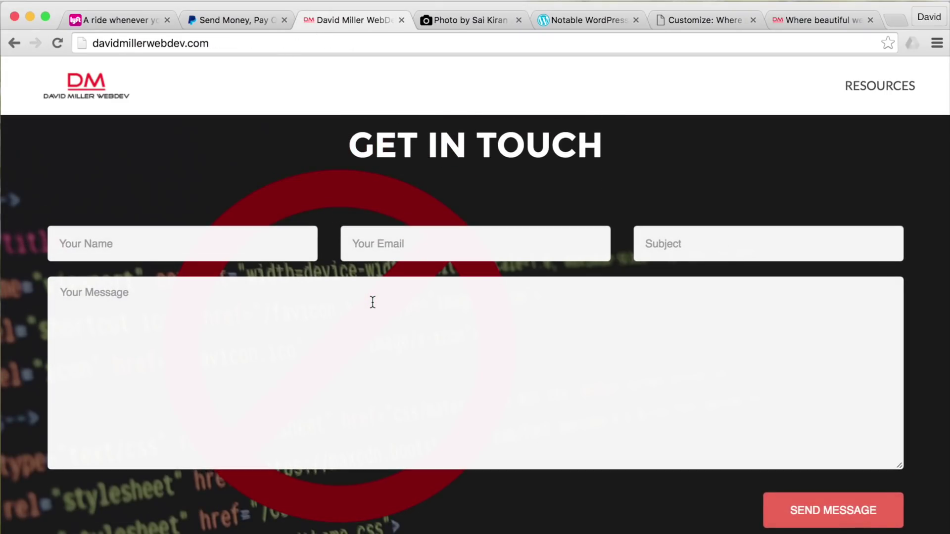
pyautogui.scroll(-3, 372, 302)
pyautogui.scroll(6, 371, 303)
pyautogui.click(695, 19)
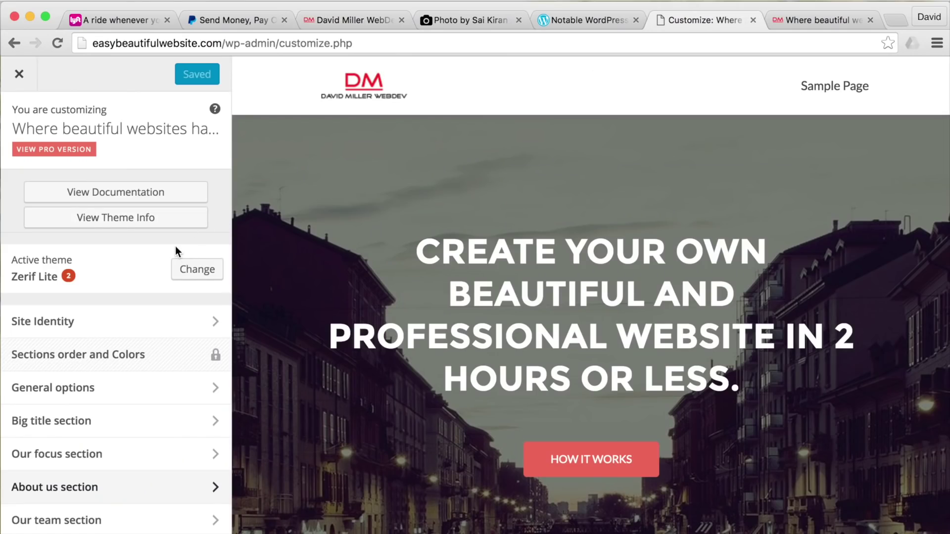
pyautogui.scroll(-5, 177, 250)
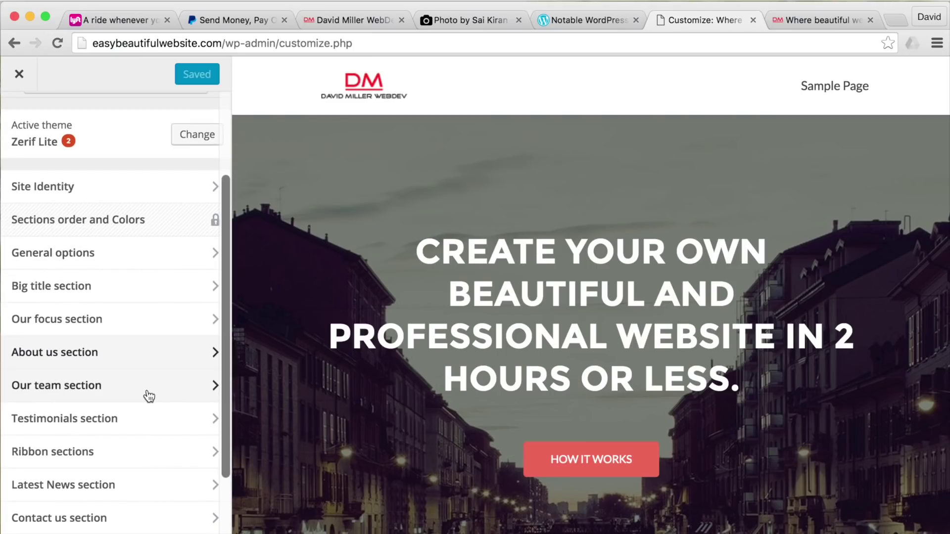
# - Open the Our team content options, tick its hide checkbox, and back out
pyautogui.scroll(-15, 374, 368)
pyautogui.scroll(-3, 374, 366)
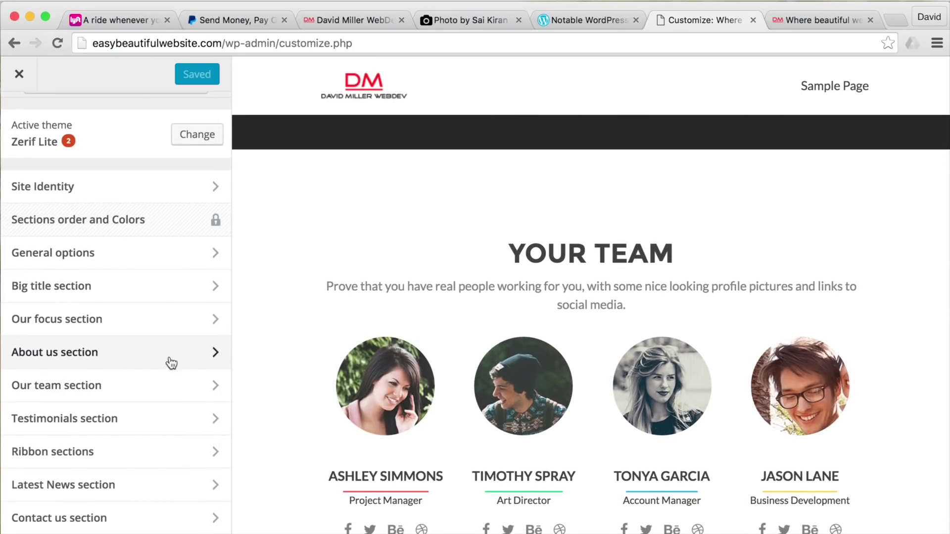
pyautogui.click(94, 386)
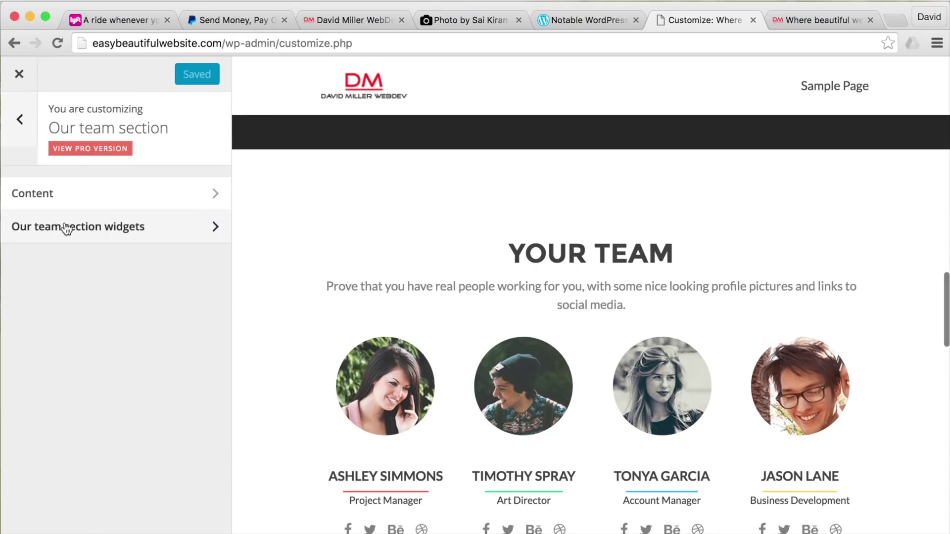
pyautogui.click(15, 141)
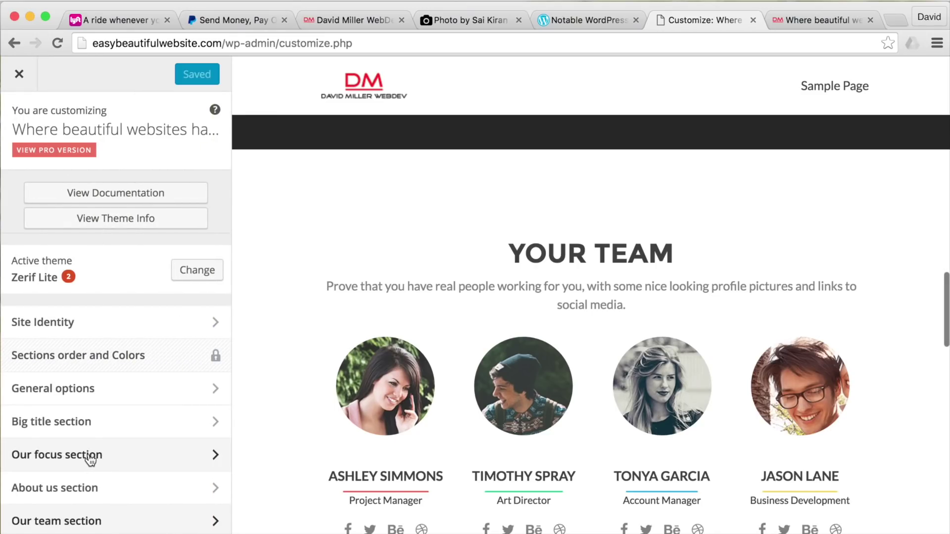
pyautogui.scroll(-3, 75, 514)
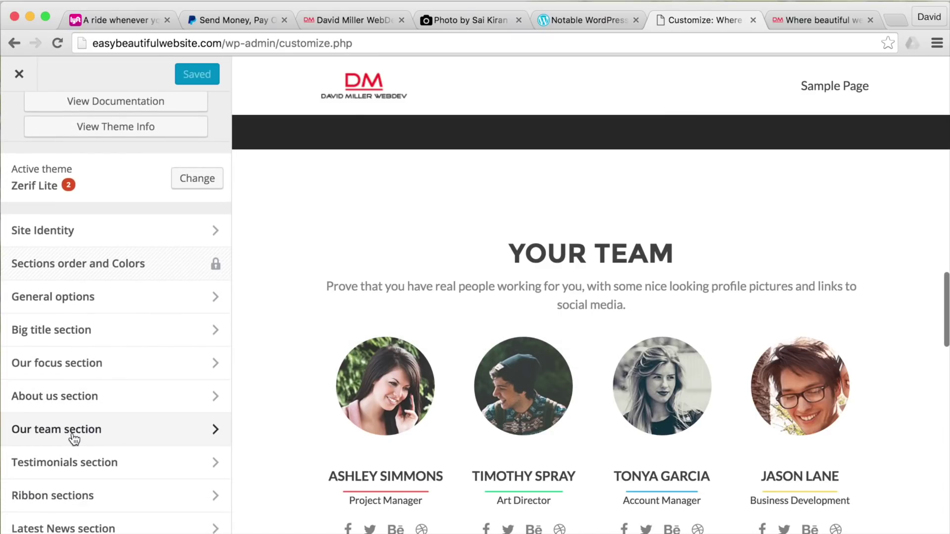
pyautogui.click(83, 431)
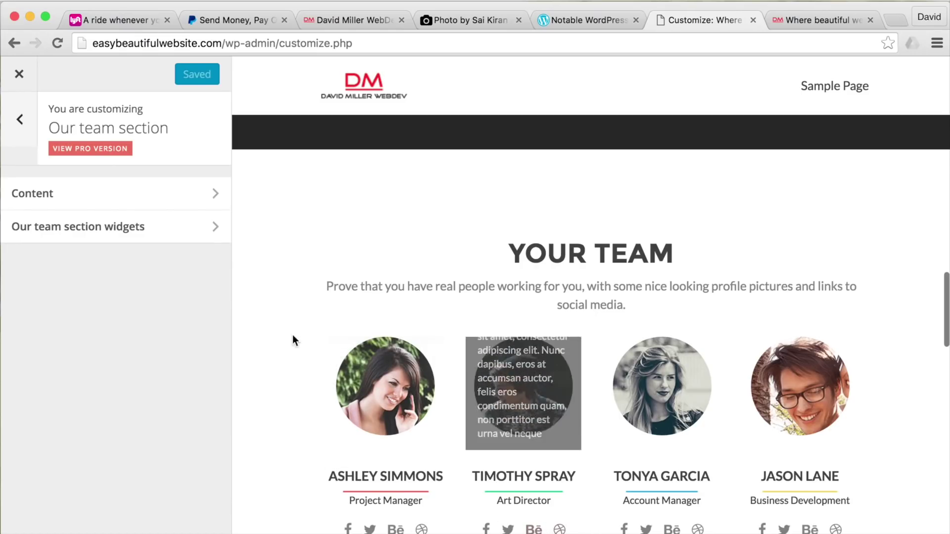
pyautogui.click(172, 201)
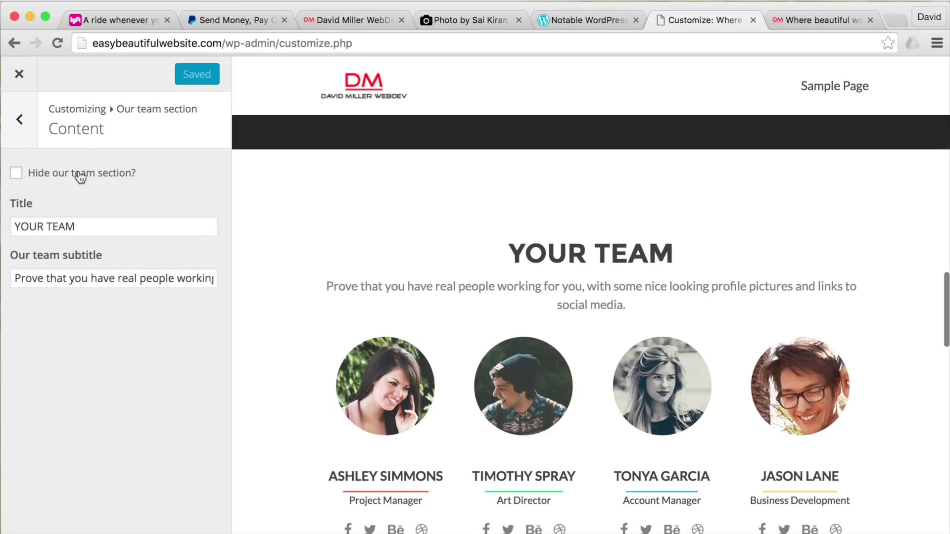
pyautogui.click(20, 121)
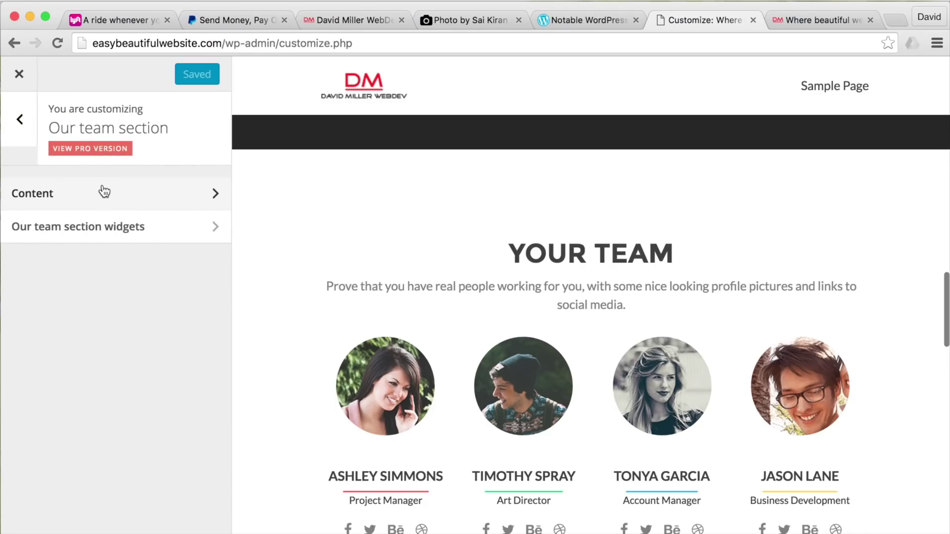
pyautogui.click(67, 195)
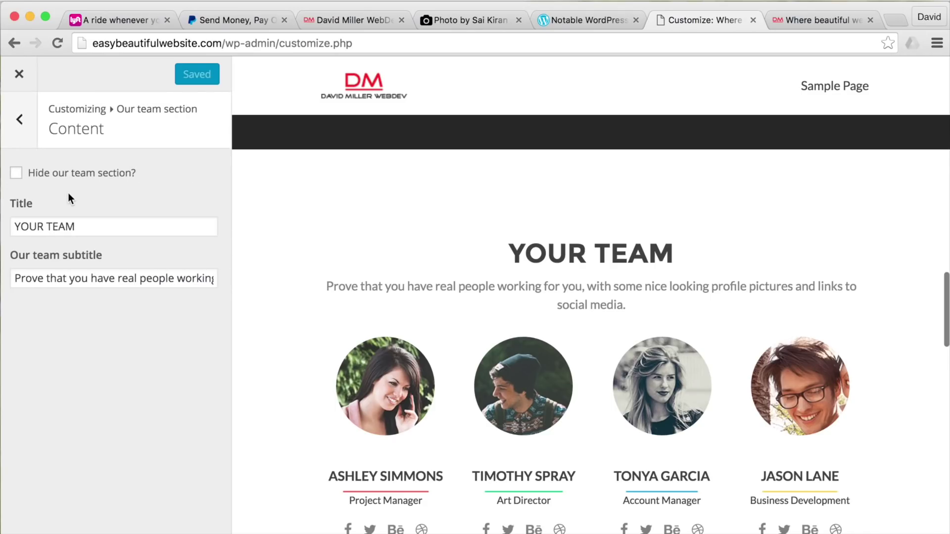
pyautogui.click(16, 173)
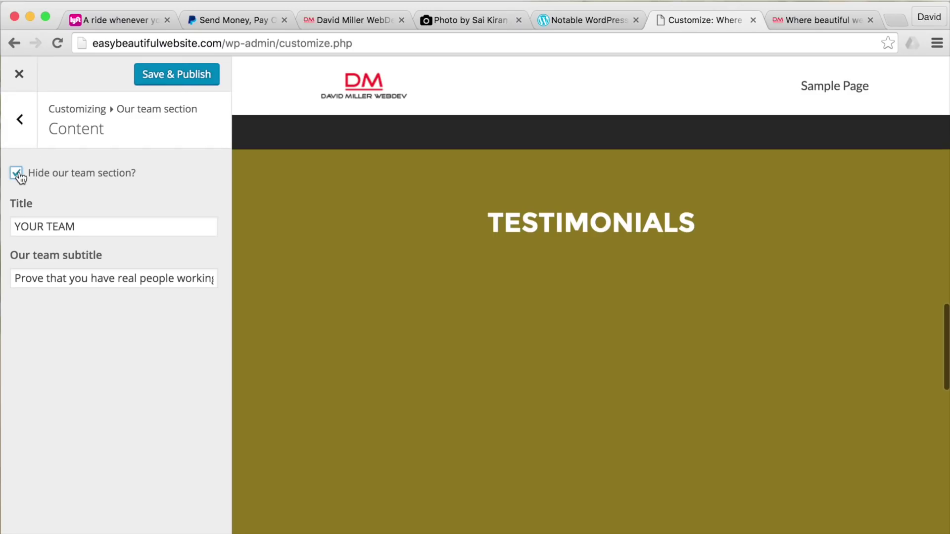
pyautogui.click(19, 120)
pyautogui.click(22, 128)
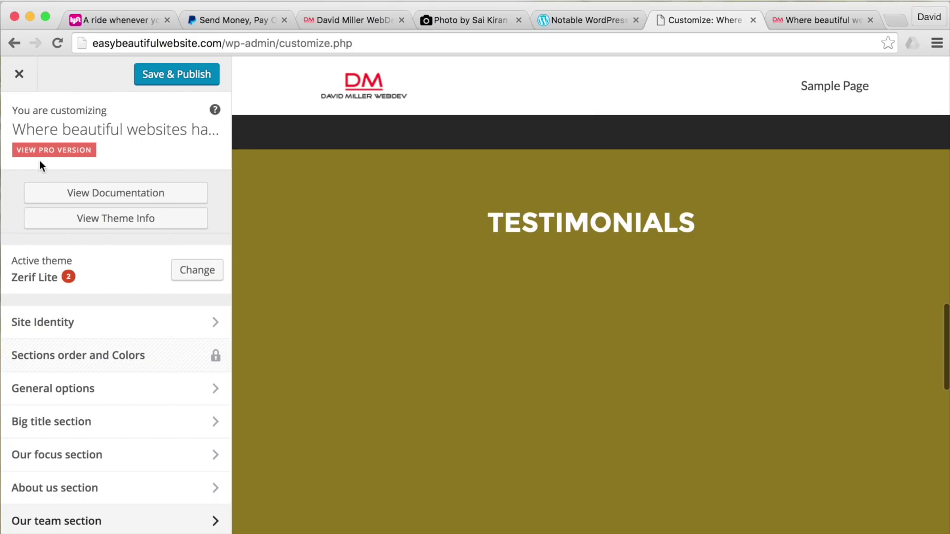
# - Look into the About us section settings and return to the section list
pyautogui.scroll(-2, 82, 358)
pyautogui.scroll(-1, 82, 357)
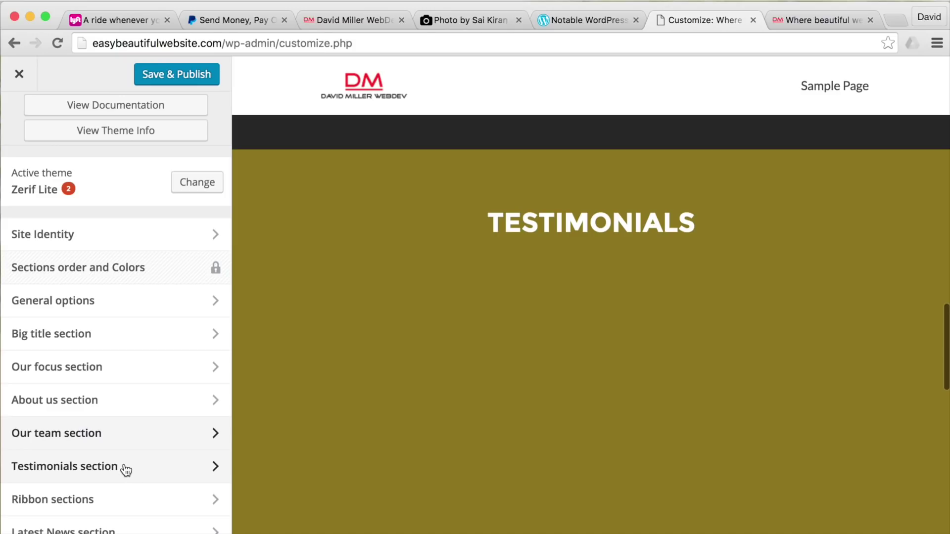
pyautogui.scroll(-2, 350, 362)
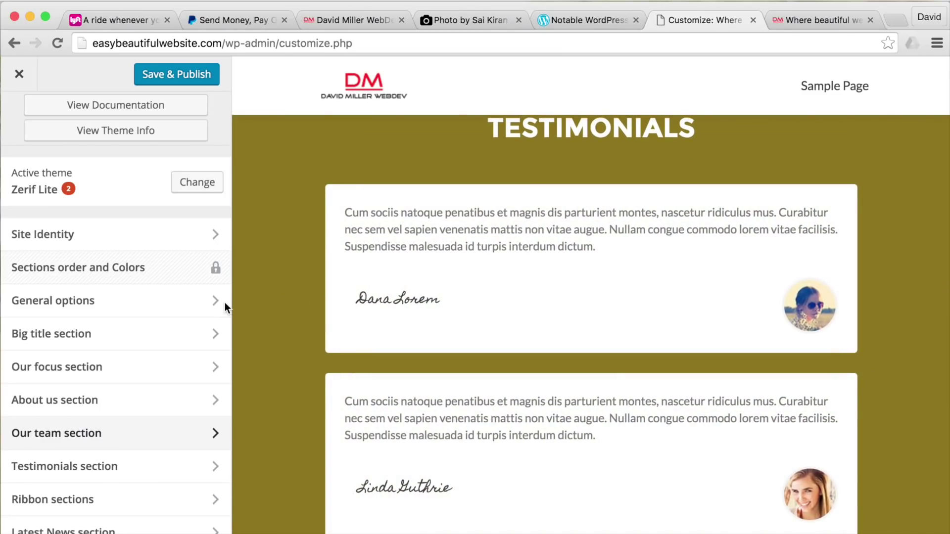
pyautogui.click(87, 401)
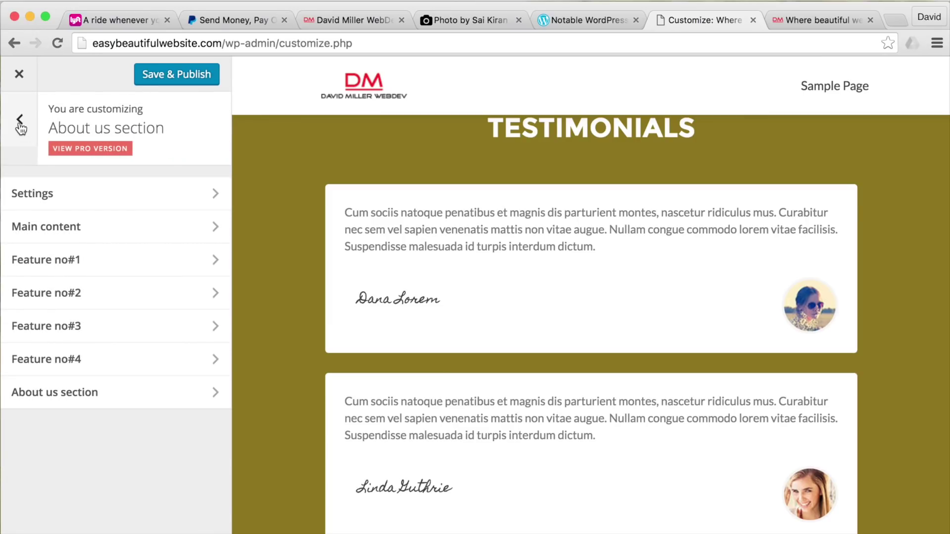
pyautogui.click(20, 124)
pyautogui.scroll(-5, 29, 475)
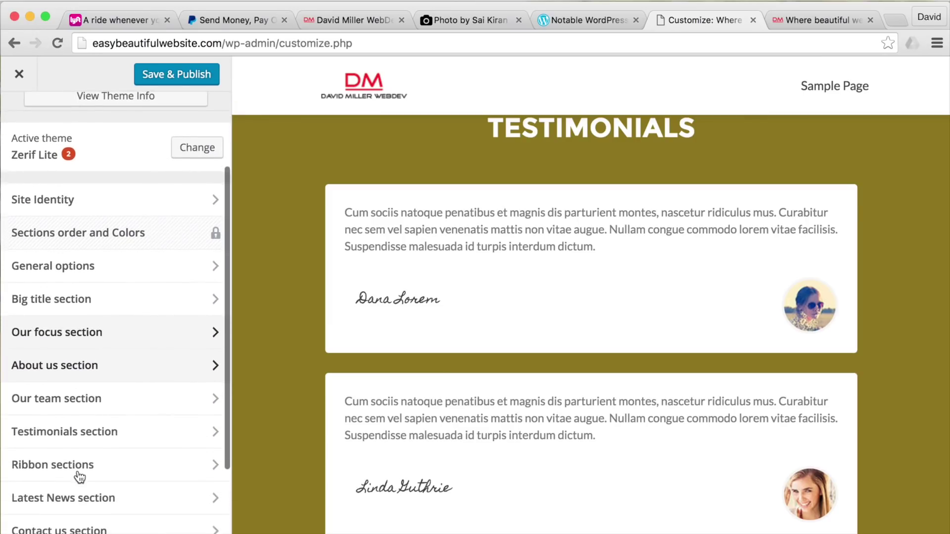
# - Inspect the Our team member widgets, then open the Testimonials section
pyautogui.click(69, 399)
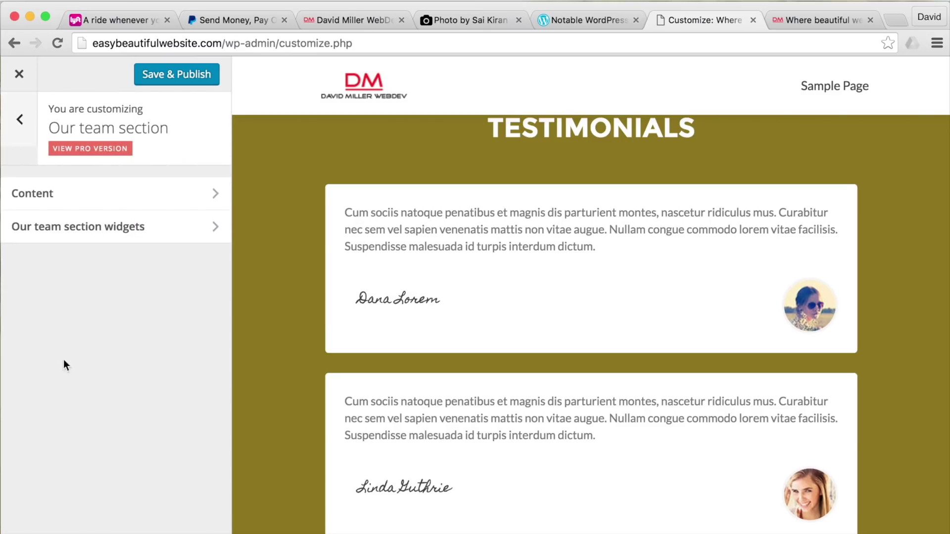
pyautogui.click(98, 228)
pyautogui.click(203, 224)
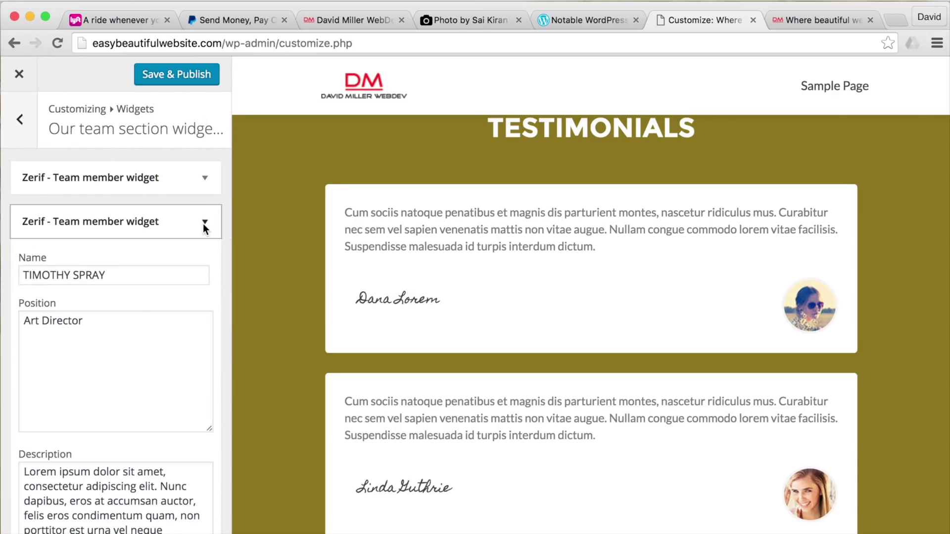
pyautogui.click(20, 120)
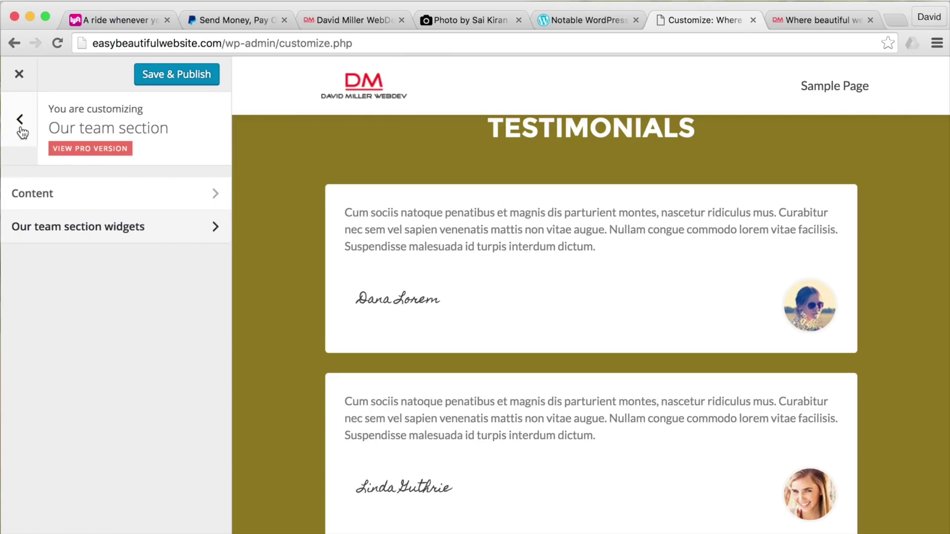
pyautogui.click(20, 124)
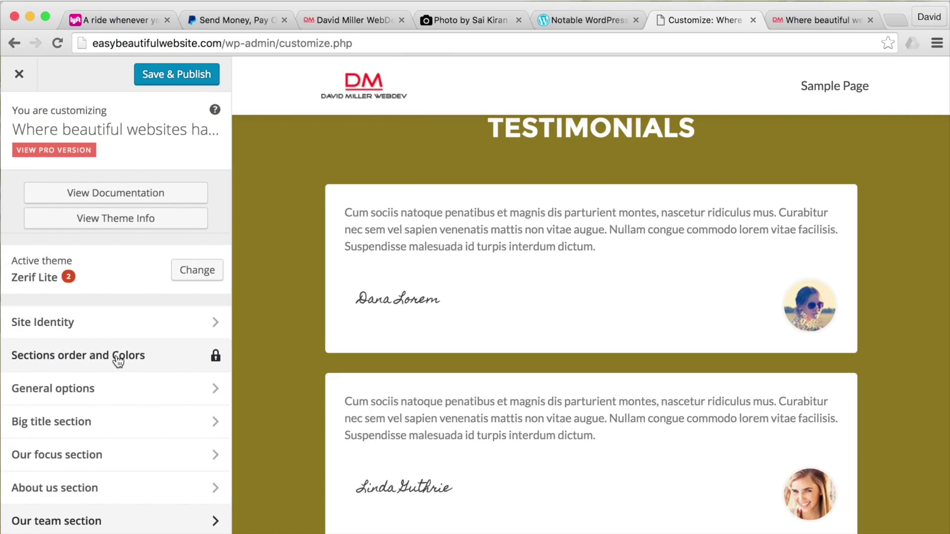
pyautogui.scroll(-4, 120, 395)
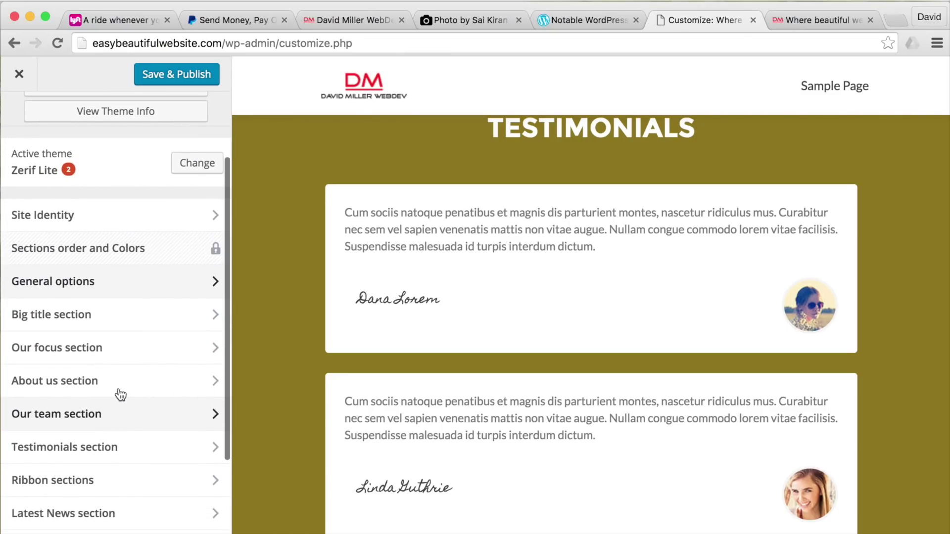
pyautogui.click(89, 445)
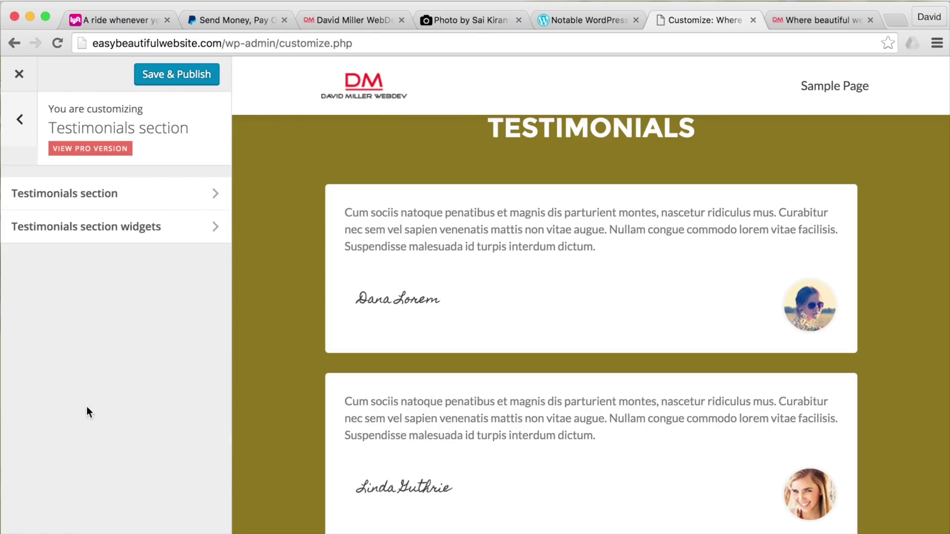
# - Review the Testimonials title settings and the first testimonial widget
pyautogui.click(119, 194)
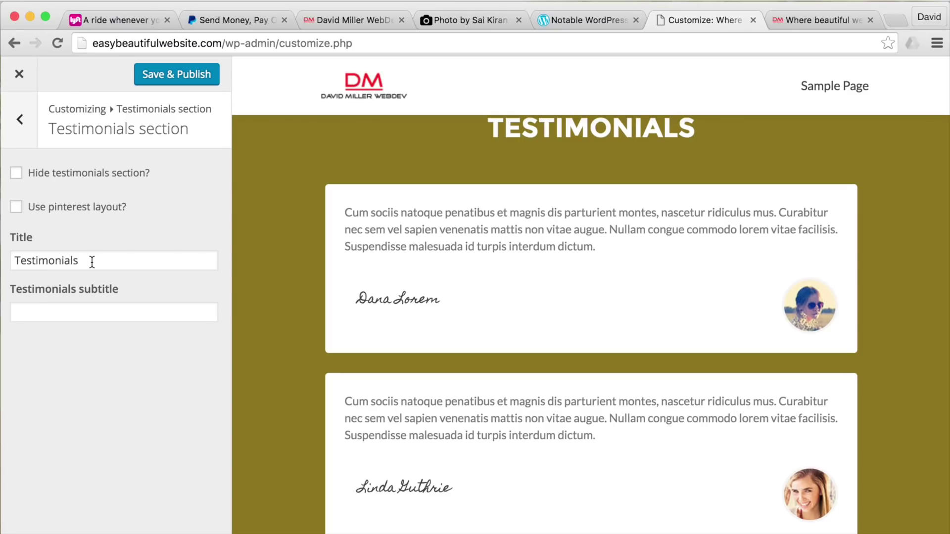
pyautogui.moveTo(92, 262); pyautogui.dragTo(2, 262)
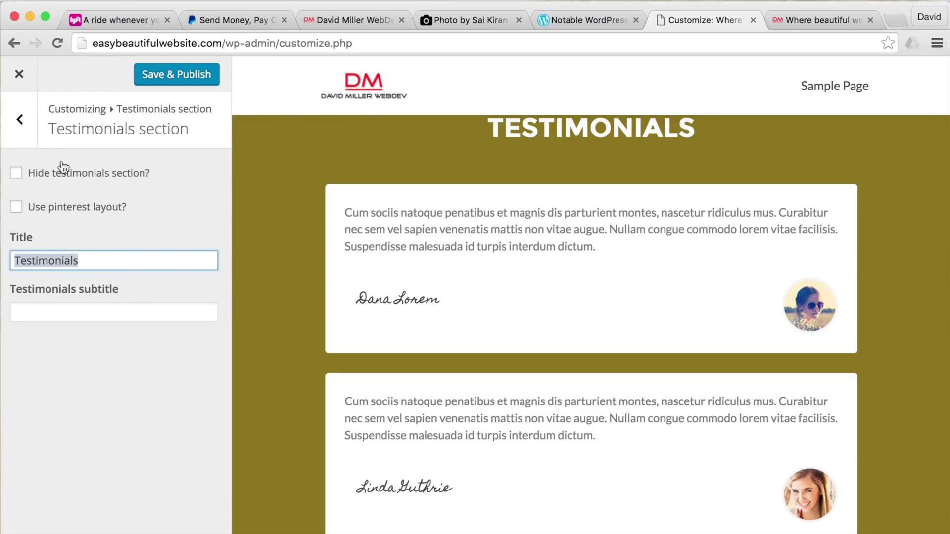
pyautogui.click(20, 119)
pyautogui.click(99, 242)
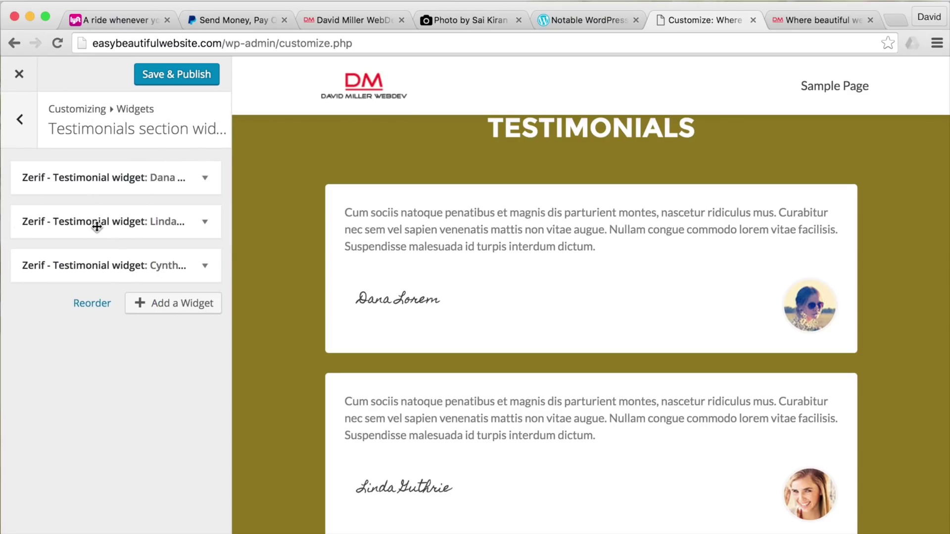
pyautogui.click(203, 177)
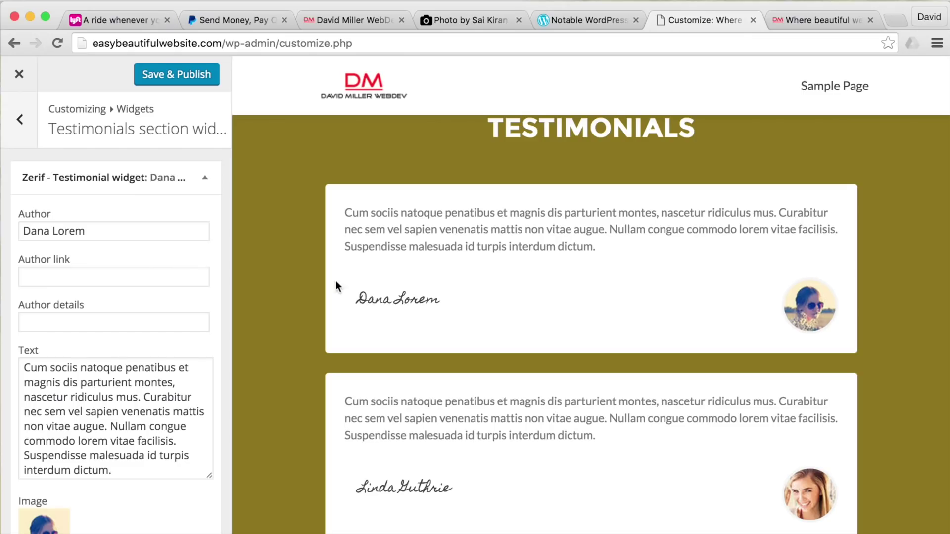
pyautogui.click(21, 120)
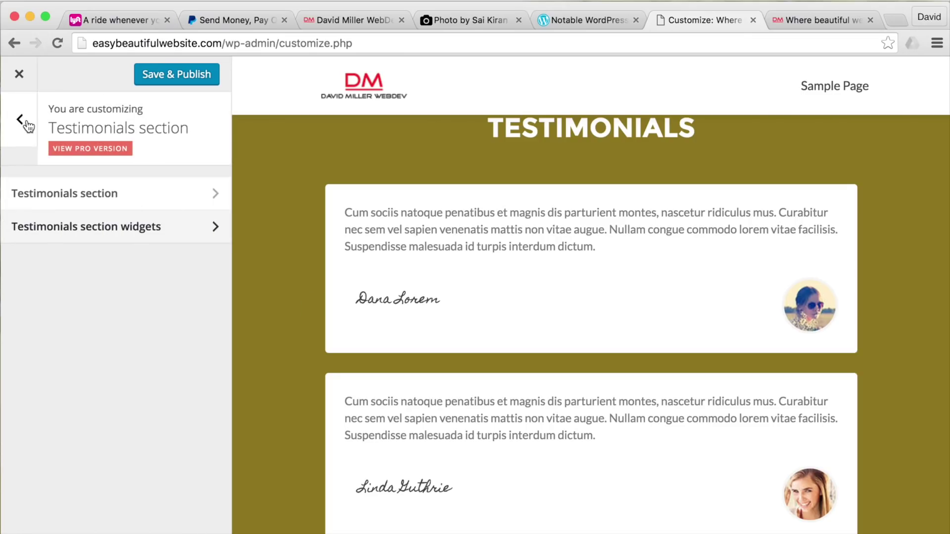
# - Tick 'Hide testimonials section?' and Save & Publish
pyautogui.click(100, 195)
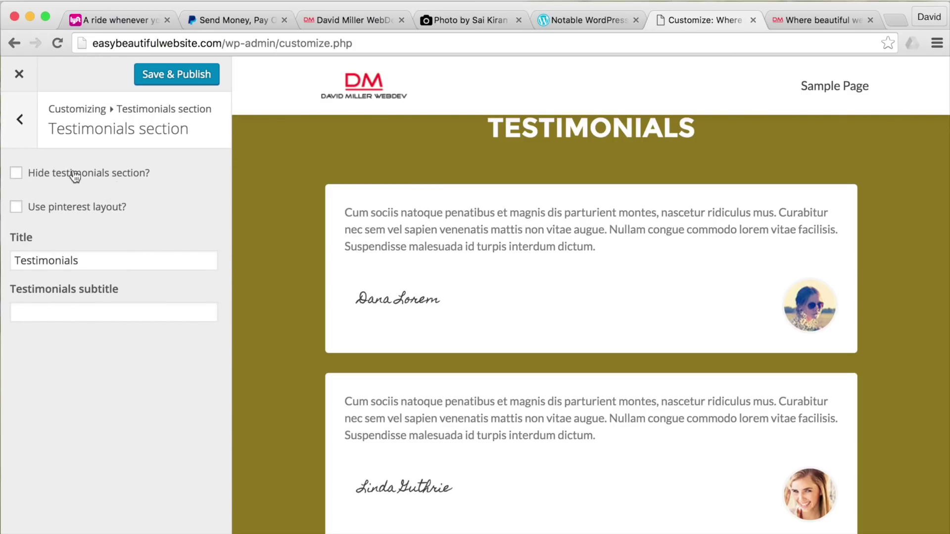
pyautogui.click(16, 174)
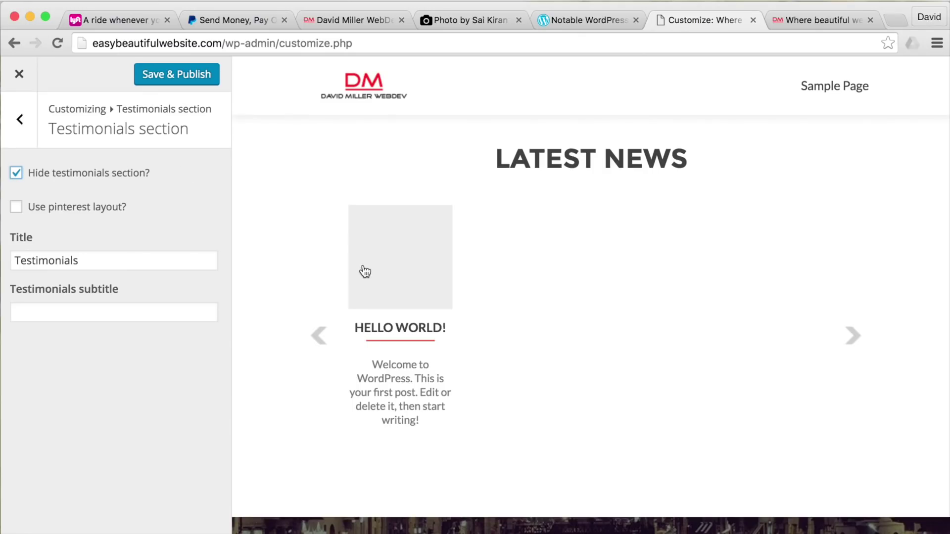
pyautogui.click(198, 74)
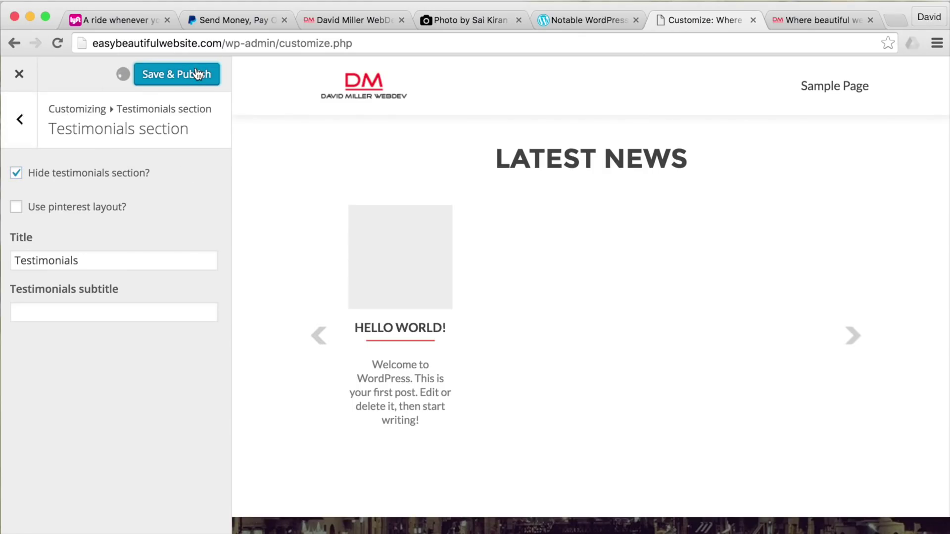
pyautogui.click(21, 120)
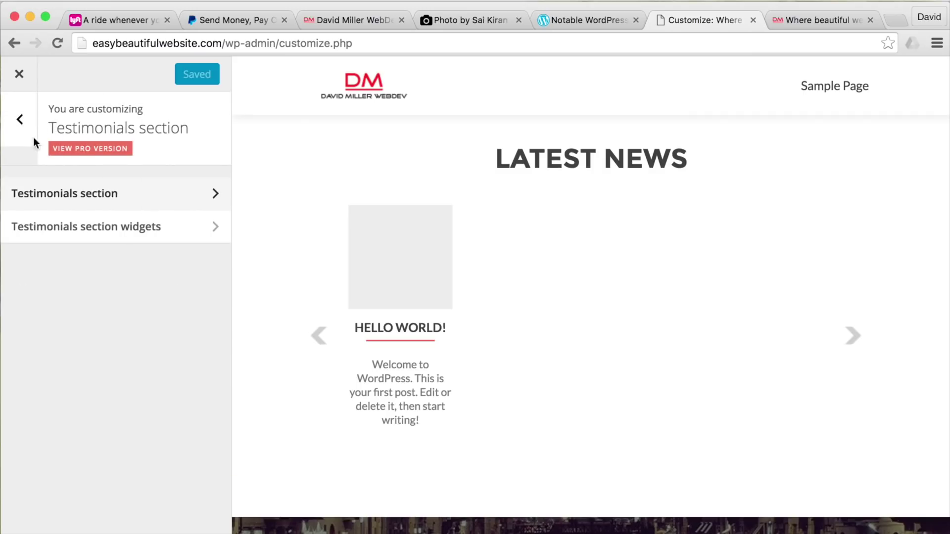
pyautogui.click(21, 121)
# - Tick 'Hide latest news section?' and Save & Publish
pyautogui.scroll(-5, 162, 384)
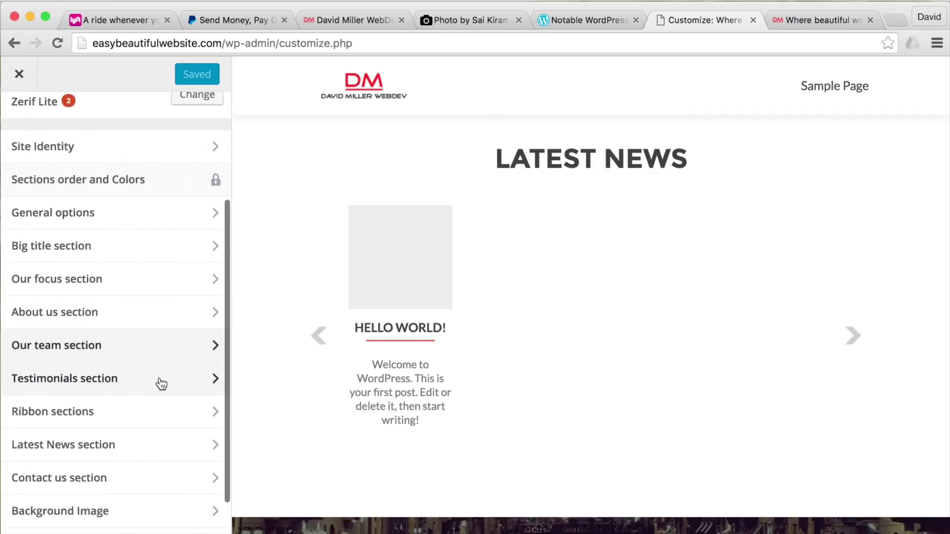
pyautogui.click(121, 375)
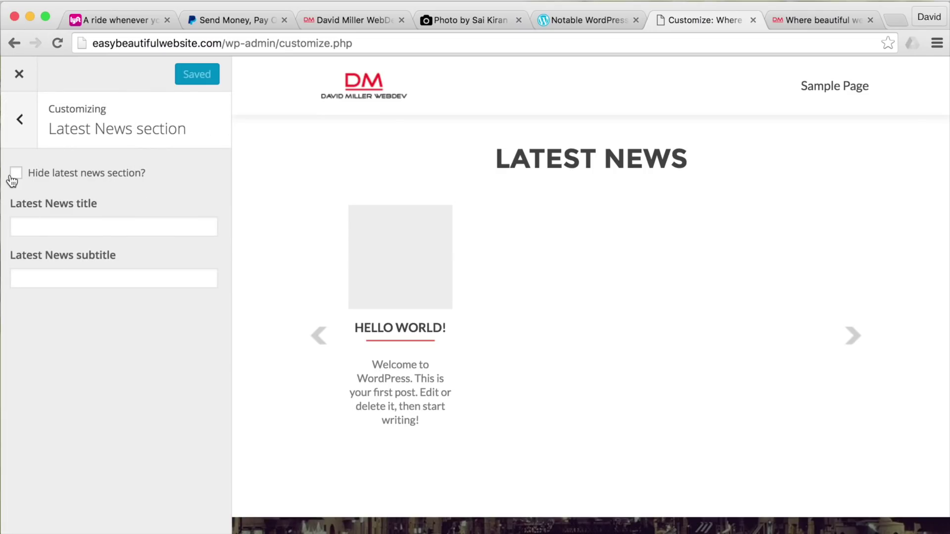
pyautogui.click(14, 173)
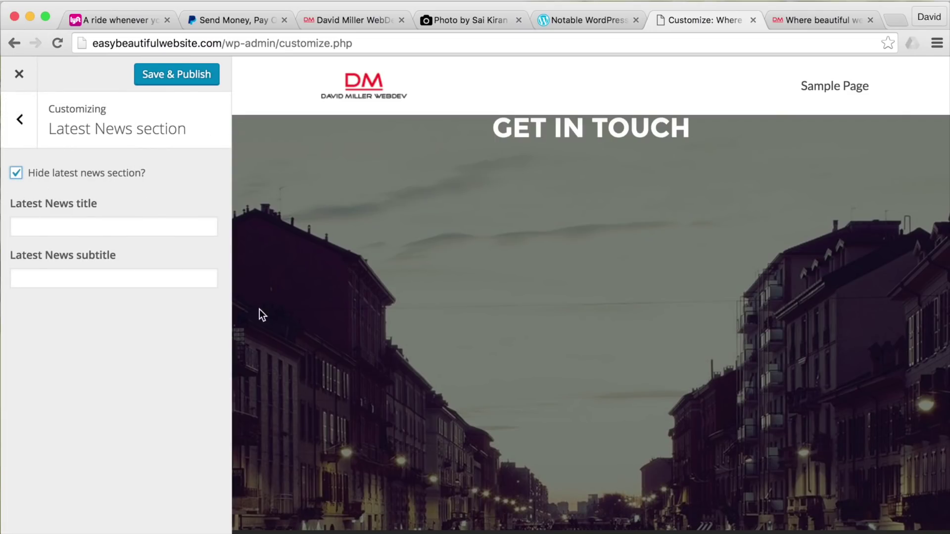
pyautogui.click(166, 75)
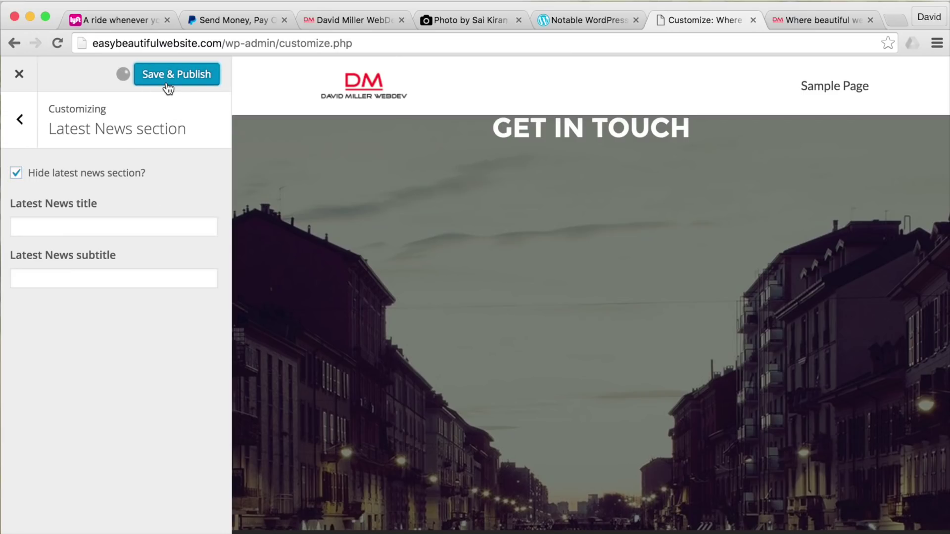
pyautogui.click(20, 120)
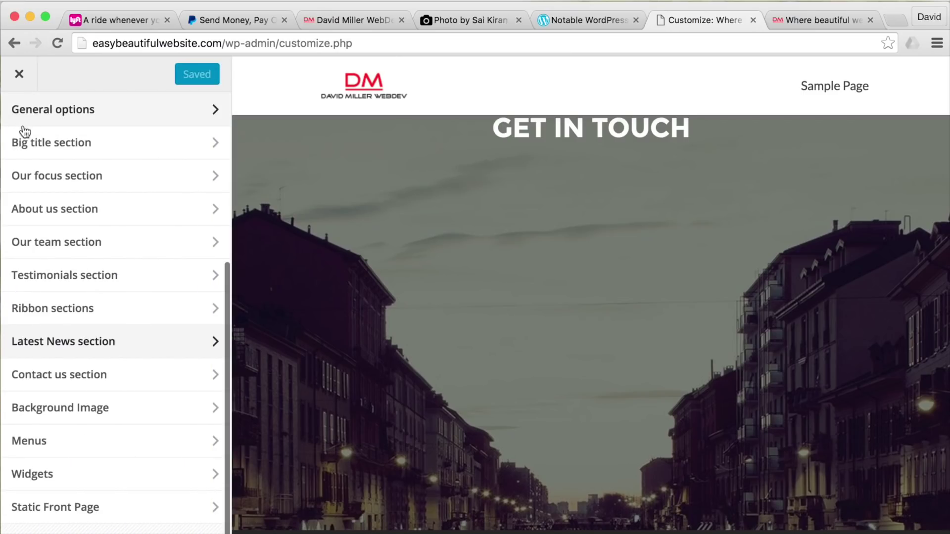
# - Find the BottomButton Ribbon settings under Ribbon sections
pyautogui.click(81, 308)
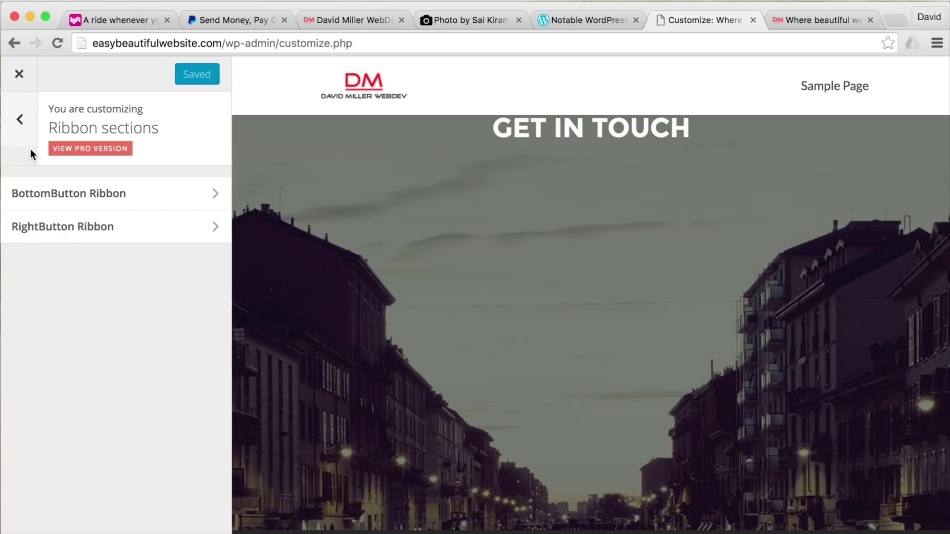
pyautogui.click(20, 121)
pyautogui.scroll(-1, 114, 386)
pyautogui.scroll(-5, 108, 359)
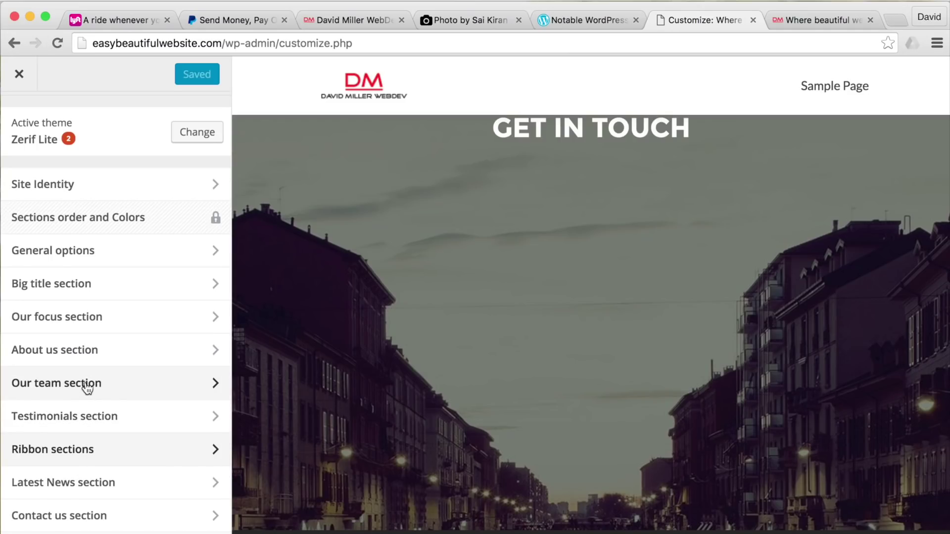
pyautogui.click(76, 451)
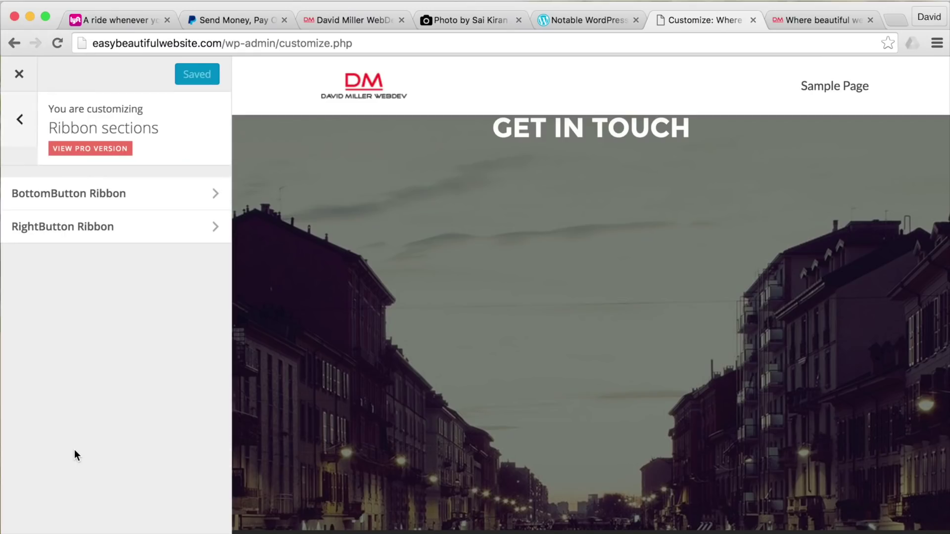
pyautogui.click(103, 195)
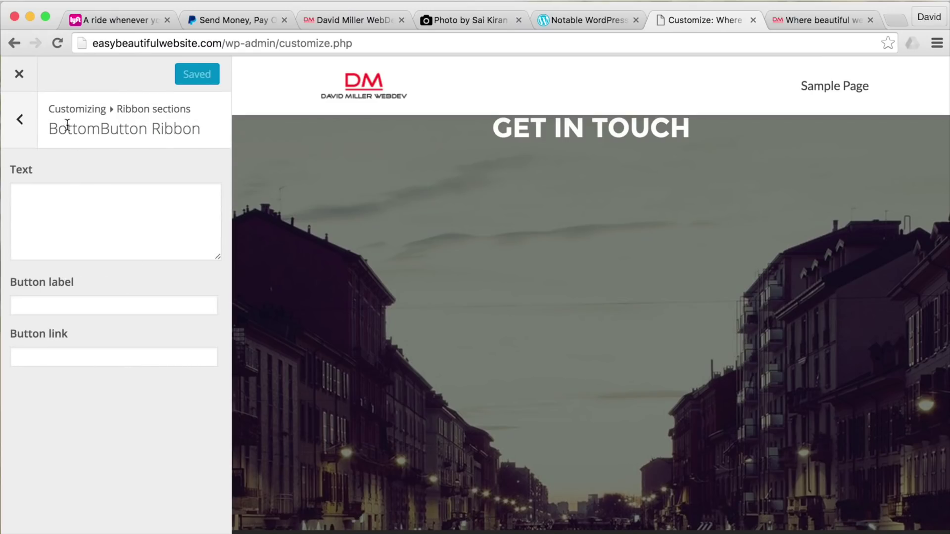
pyautogui.click(24, 122)
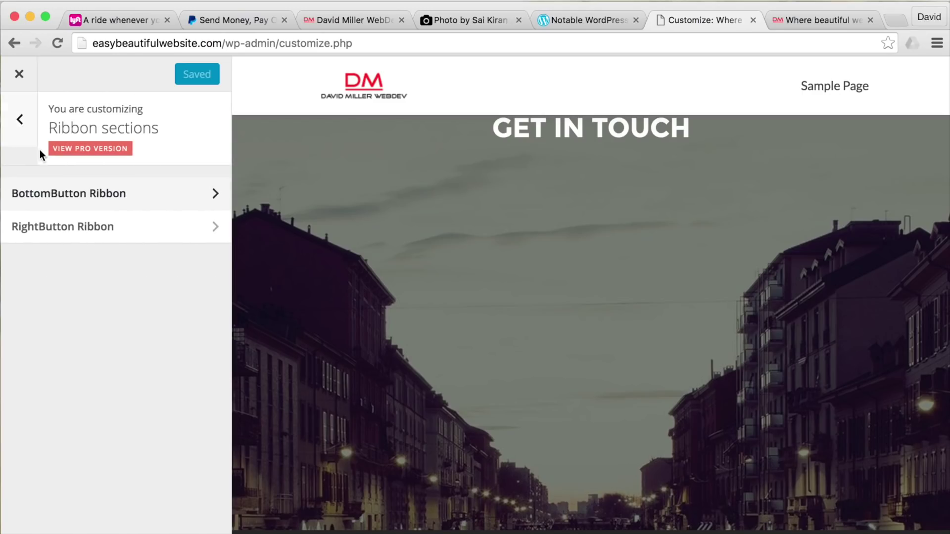
pyautogui.click(78, 195)
# - Enter 'dfnlkdnf' as the bottom ribbon text, check the preview, and publish
pyautogui.click(81, 197)
pyautogui.write('dfnlkdnf')
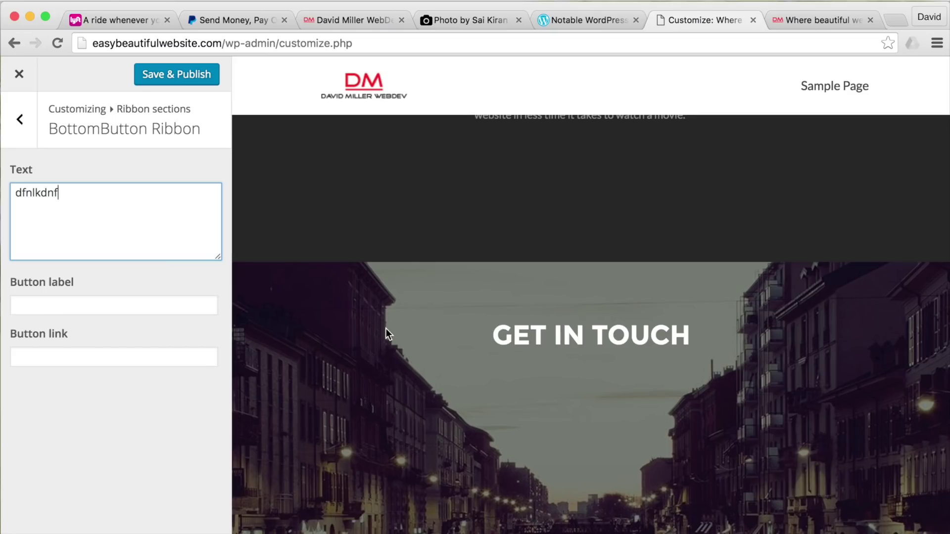
pyautogui.scroll(5, 395, 352)
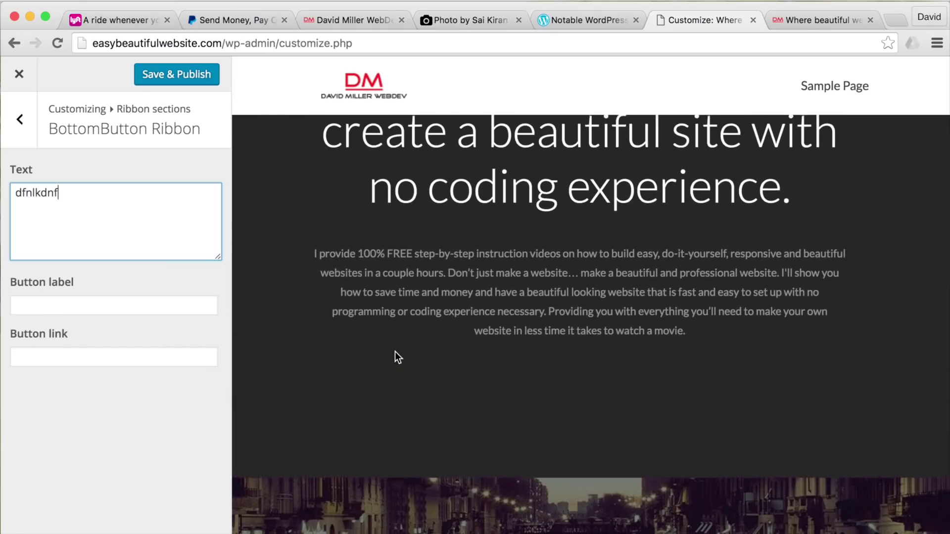
pyautogui.scroll(-8, 395, 351)
pyautogui.scroll(4, 395, 351)
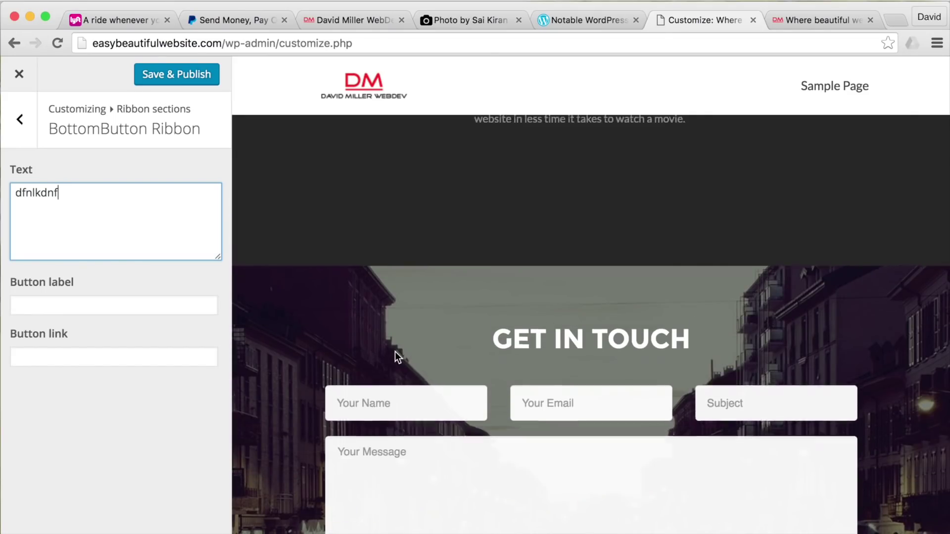
pyautogui.scroll(12, 395, 352)
pyautogui.scroll(-3, 395, 352)
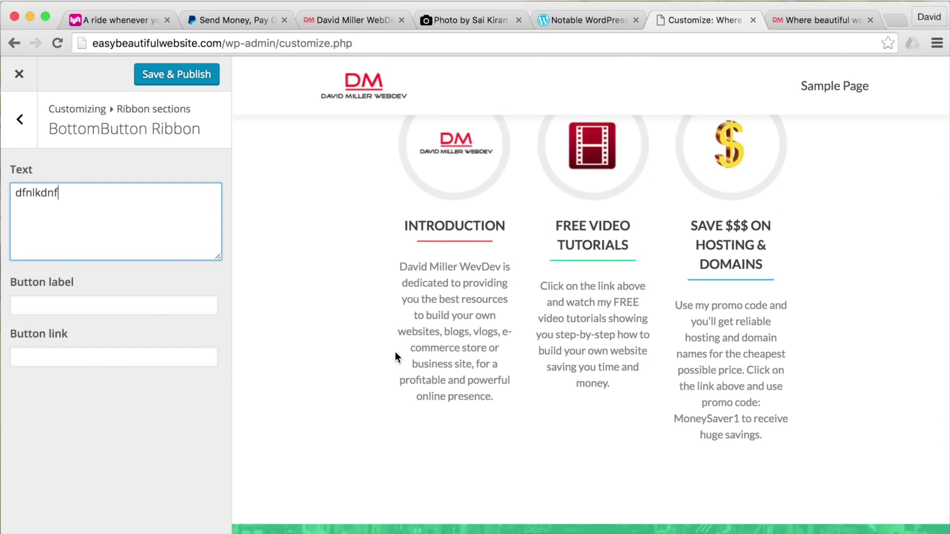
pyautogui.scroll(-5, 394, 352)
pyautogui.scroll(1, 395, 352)
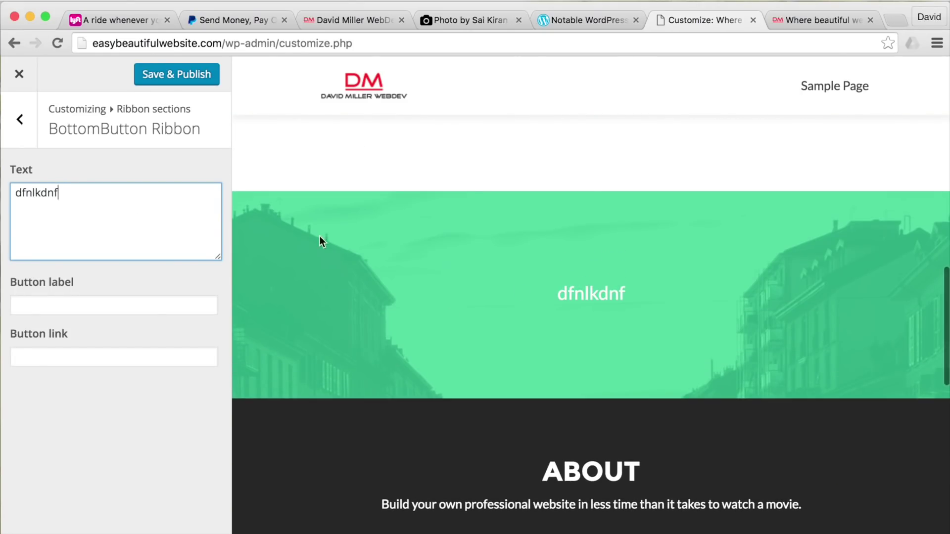
pyautogui.doubleClick(63, 200)
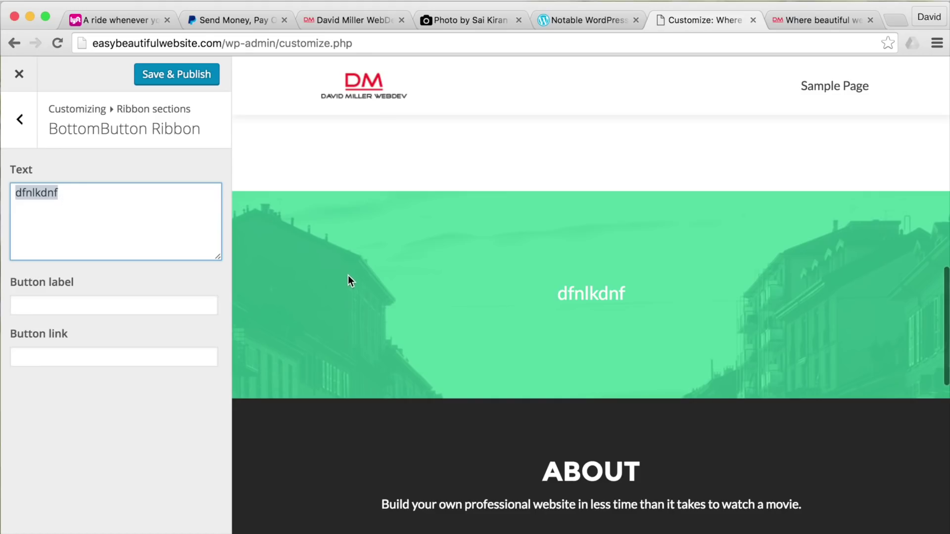
pyautogui.click(182, 76)
# - Reload the live site to verify the dfnlkdnf ribbon above ABOUT, then return
pyautogui.click(819, 22)
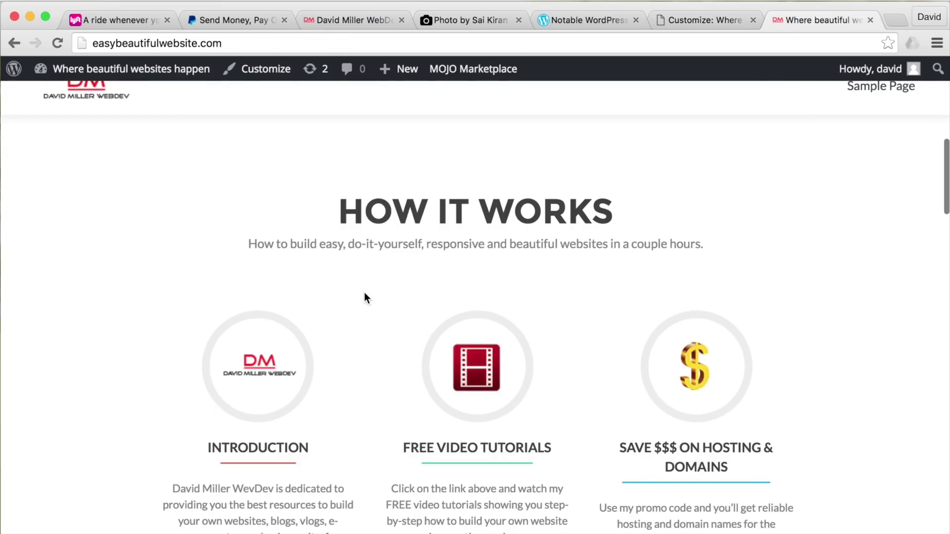
pyautogui.click(57, 43)
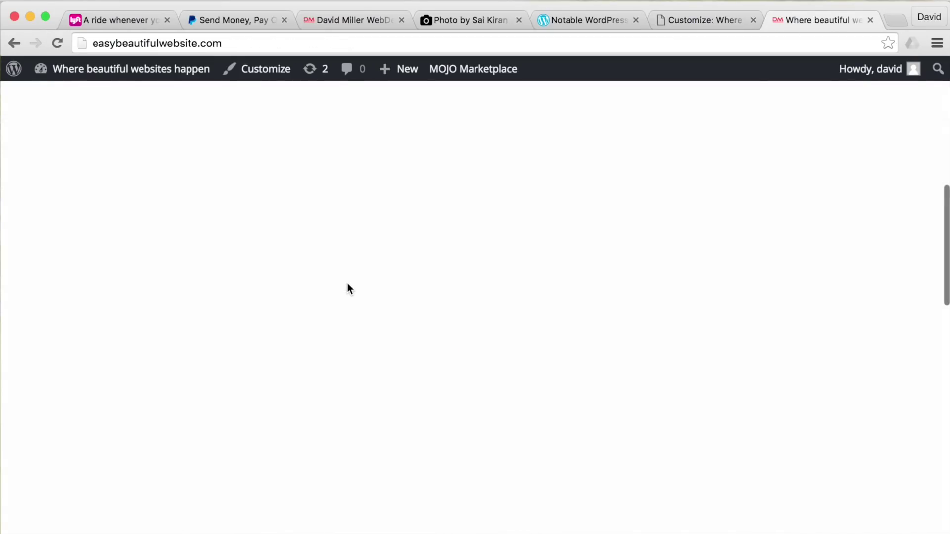
pyautogui.scroll(-7, 348, 285)
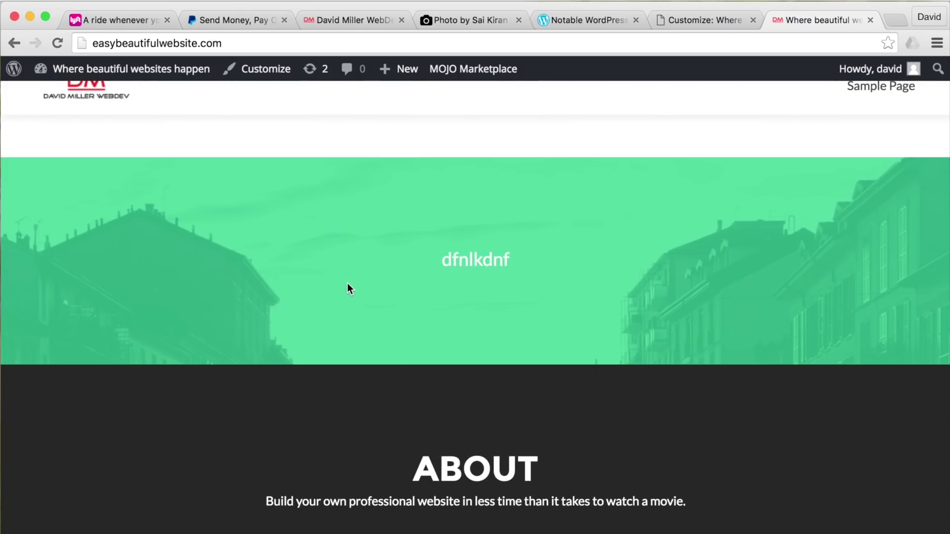
pyautogui.scroll(2, 348, 283)
pyautogui.scroll(-2, 354, 500)
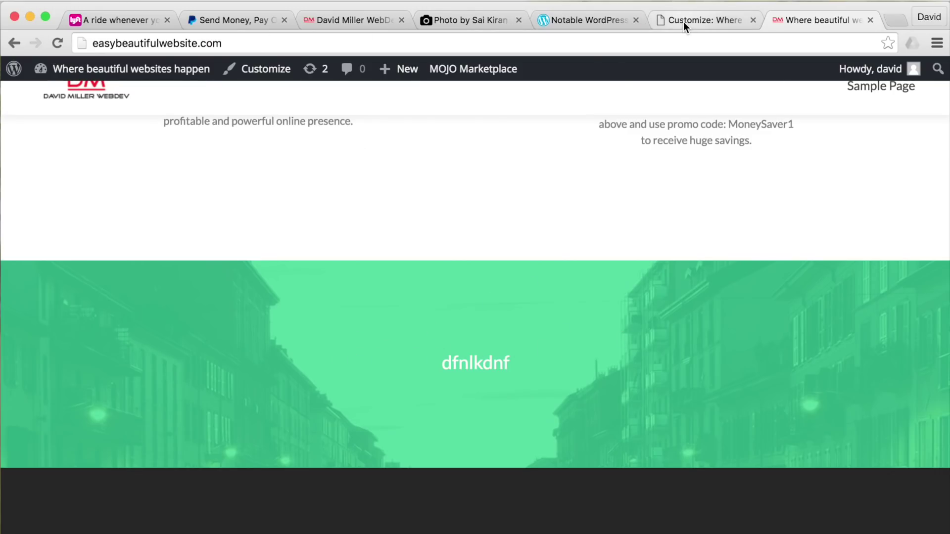
pyautogui.scroll(9, 477, 242)
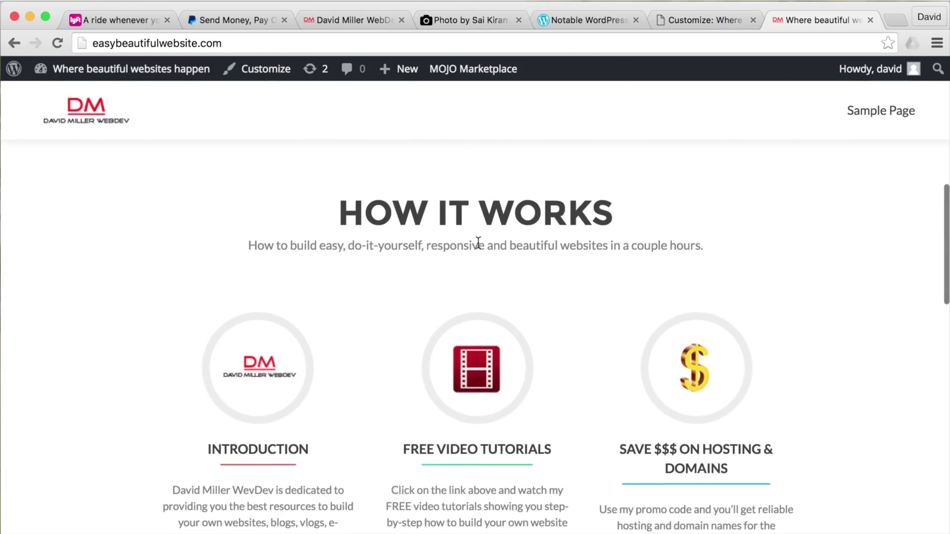
pyautogui.scroll(-7, 478, 242)
pyautogui.scroll(-5, 478, 242)
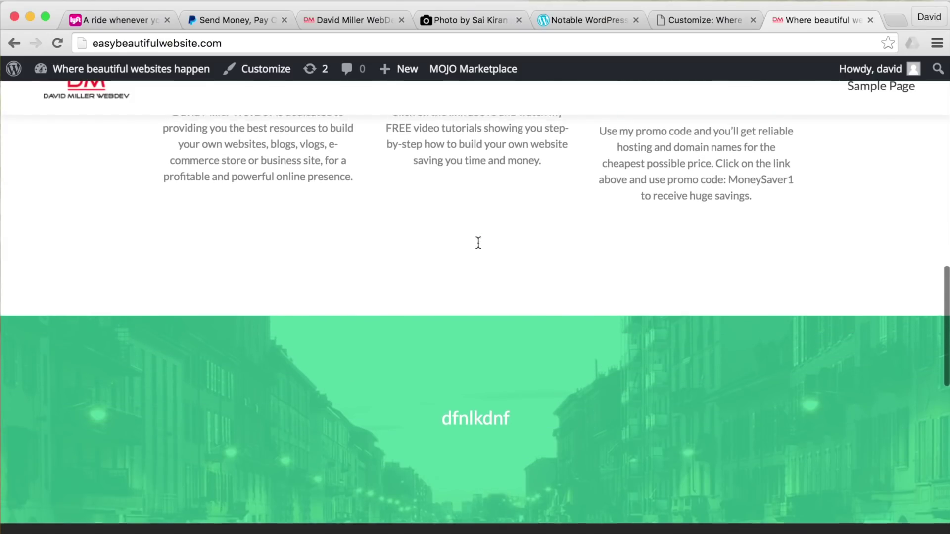
pyautogui.scroll(-1, 478, 243)
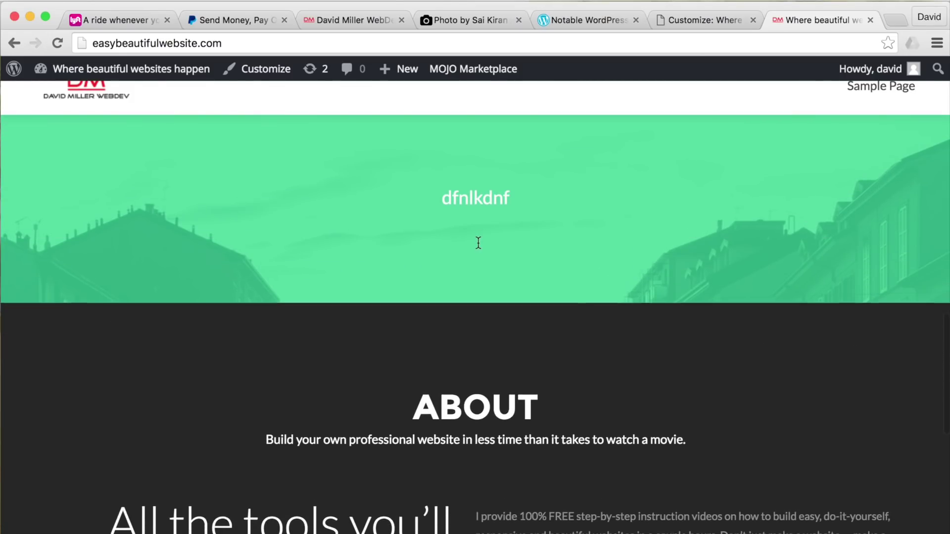
pyautogui.click(686, 18)
# - Delete the 'dfnlkdnf' bottom ribbon text and confirm the ribbon fields are empty
pyautogui.click(88, 202)
pyautogui.press('super+a')
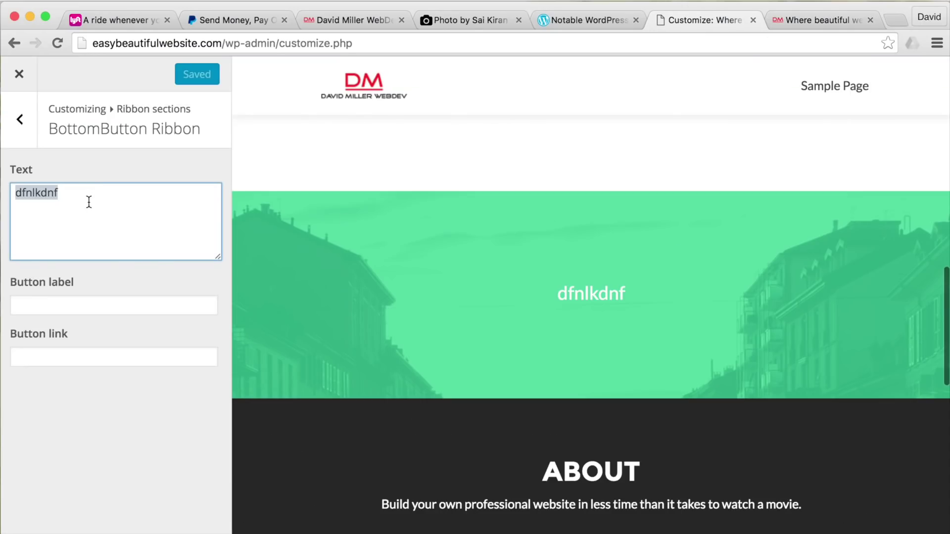
pyautogui.press('BackSpace')
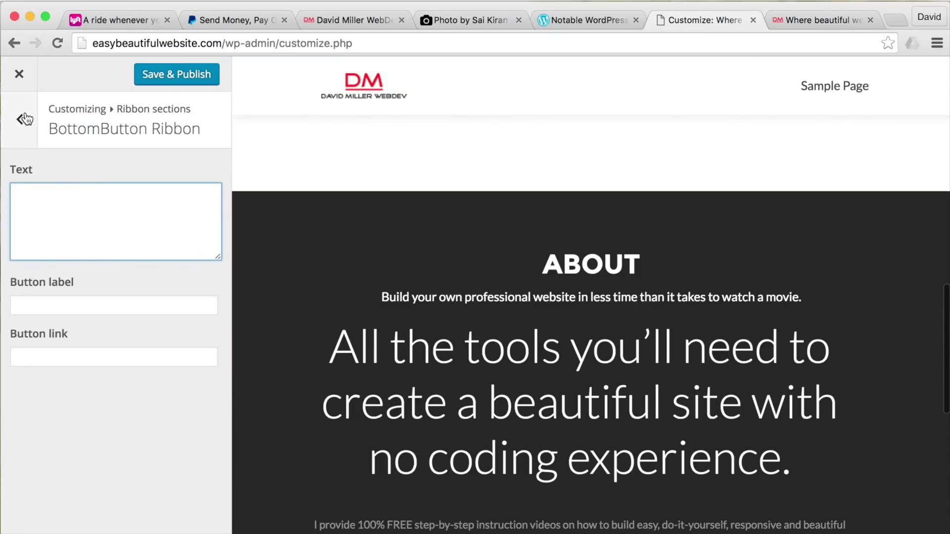
pyautogui.click(22, 119)
pyautogui.click(64, 195)
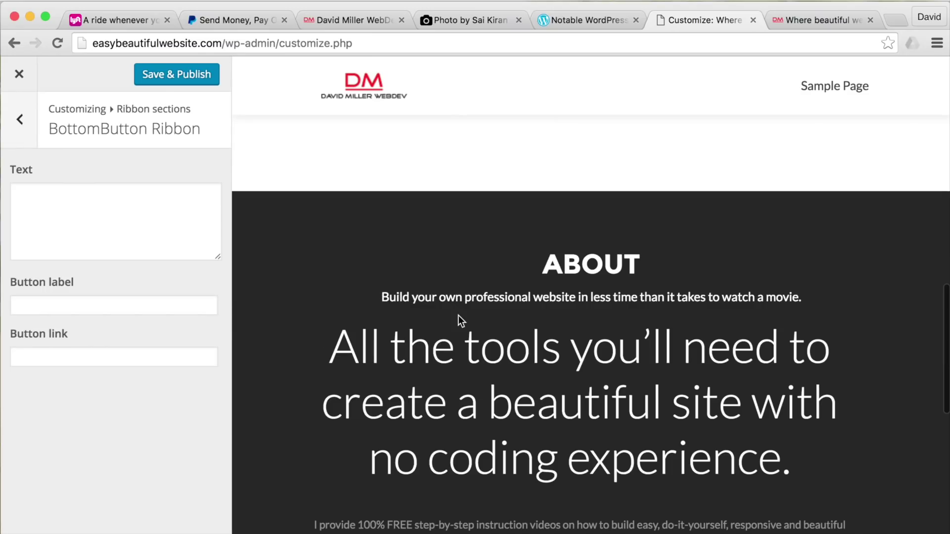
pyautogui.click(52, 306)
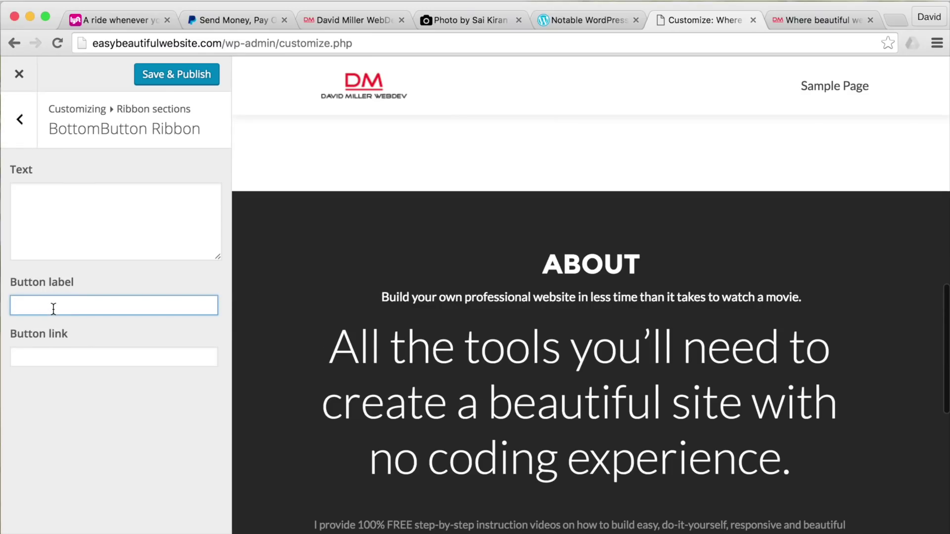
pyautogui.click(18, 122)
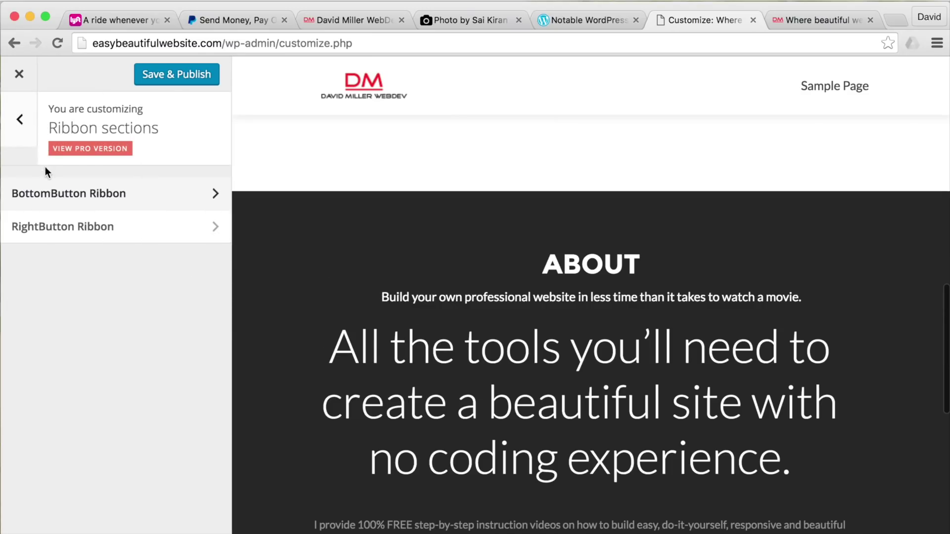
pyautogui.click(23, 123)
# - Toggle Latest News visibility off and back to hidden, then return to the section list
pyautogui.scroll(-10, 151, 357)
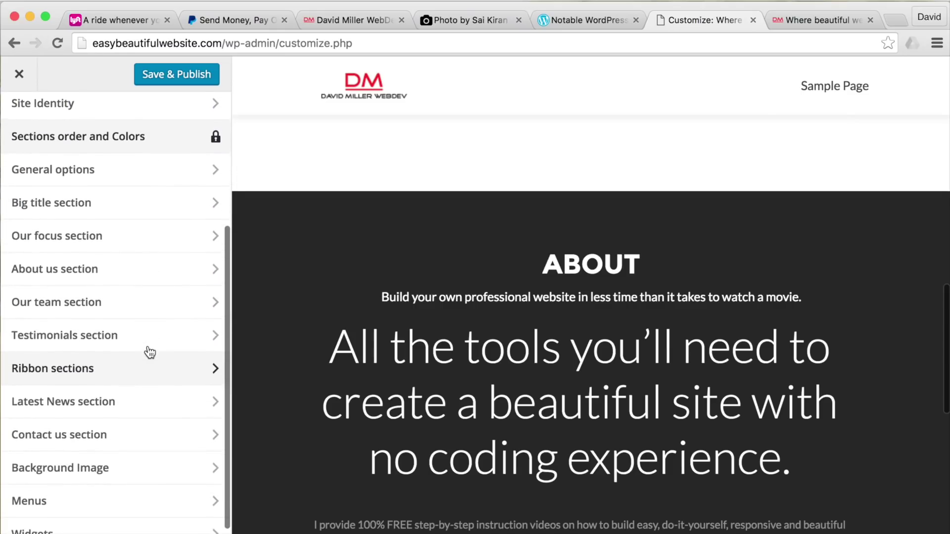
pyautogui.click(91, 351)
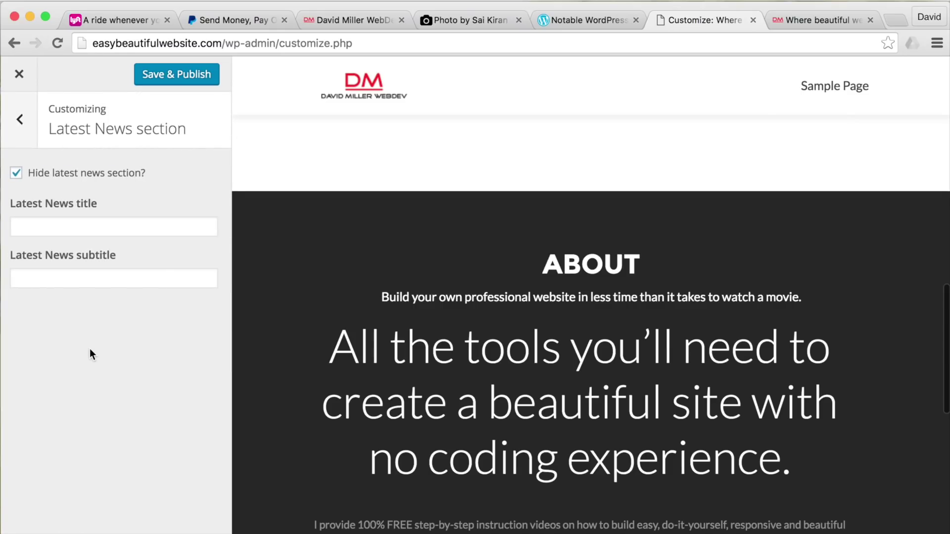
pyautogui.click(33, 173)
pyautogui.scroll(-8, 437, 303)
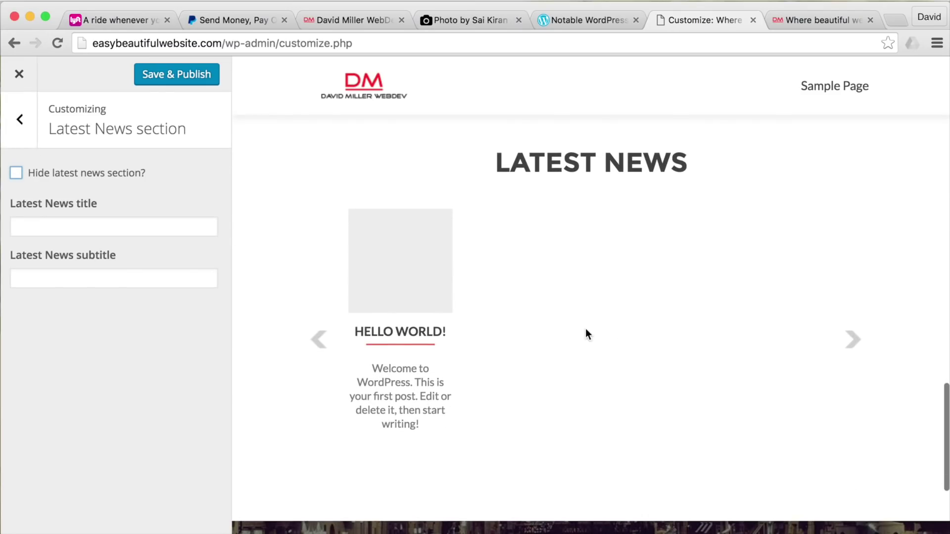
pyautogui.click(16, 173)
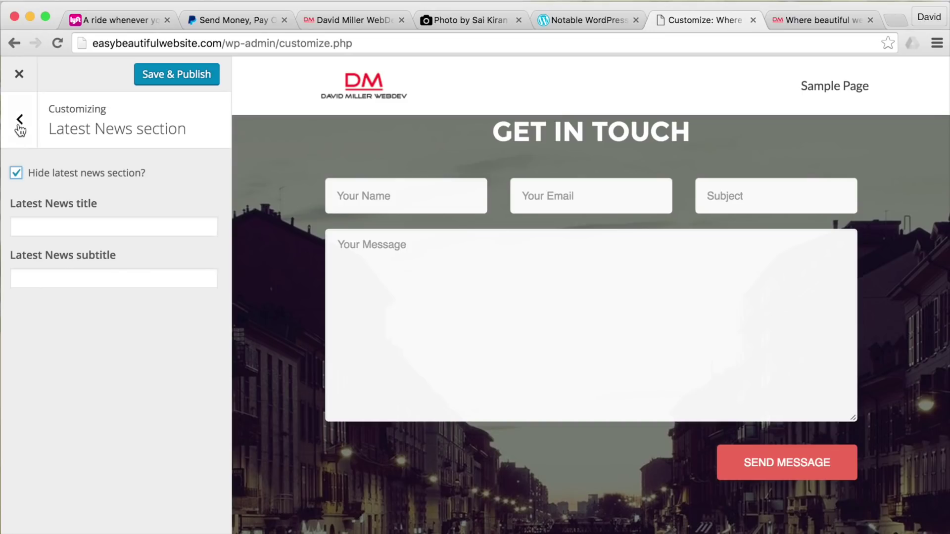
pyautogui.click(20, 123)
pyautogui.scroll(-1, 163, 401)
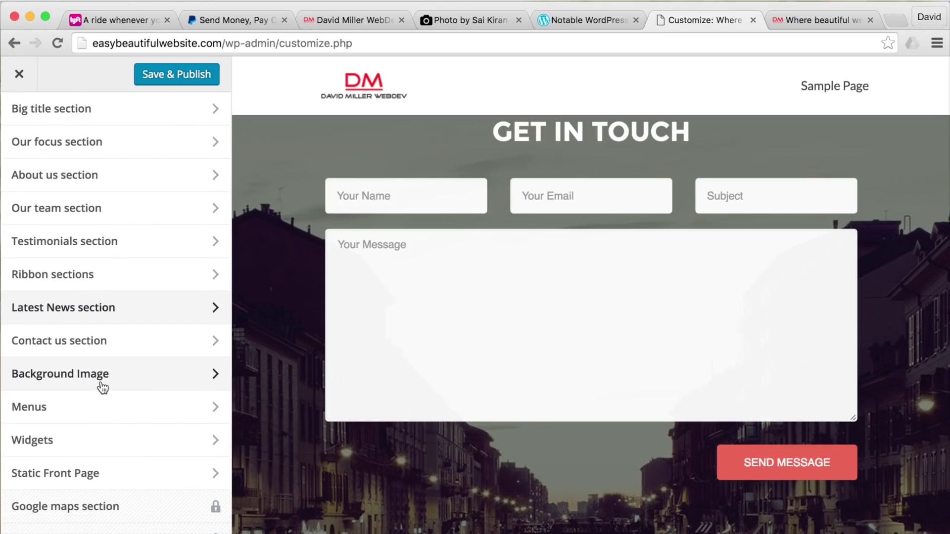
# - Open the Contact us section (title 'Get in touch') and compare it with the other site's contact form
pyautogui.click(97, 340)
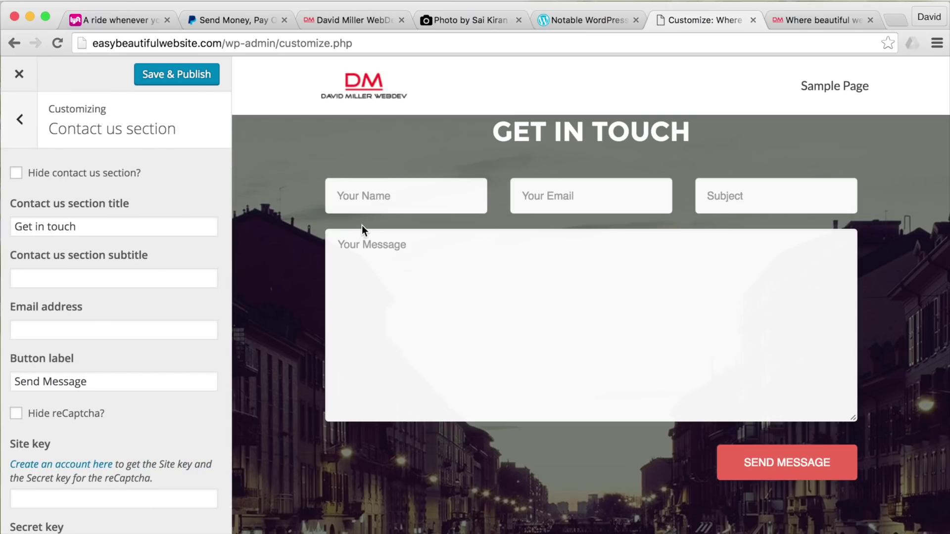
pyautogui.scroll(2, 533, 164)
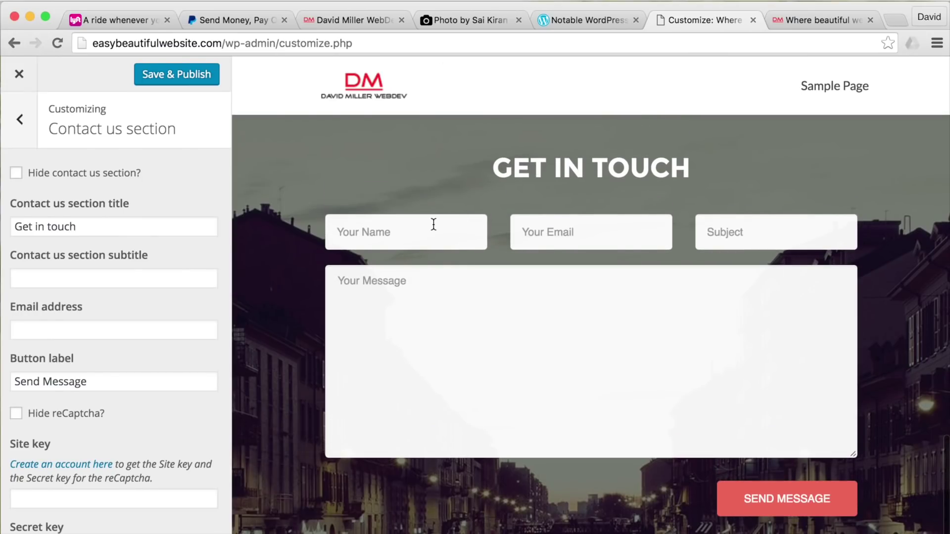
pyautogui.click(348, 20)
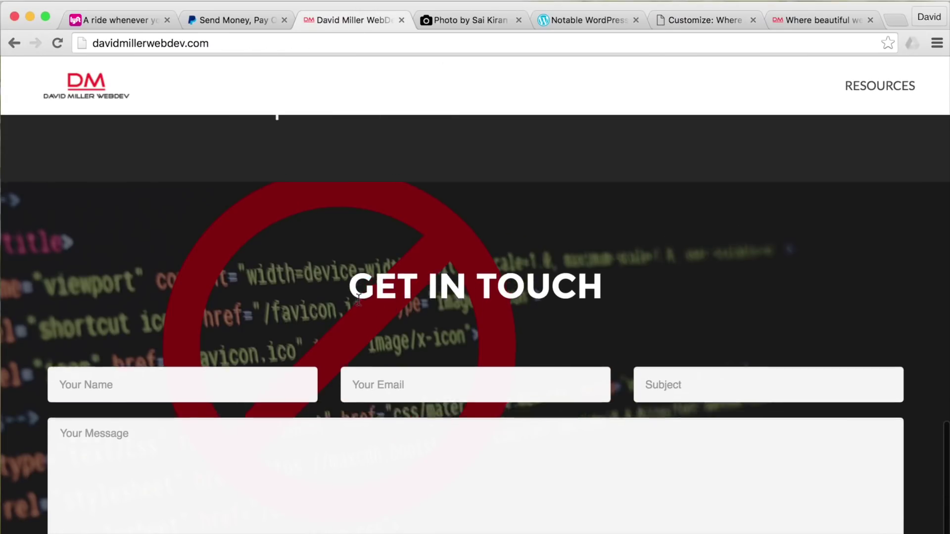
pyautogui.scroll(-5, 357, 298)
pyautogui.click(697, 21)
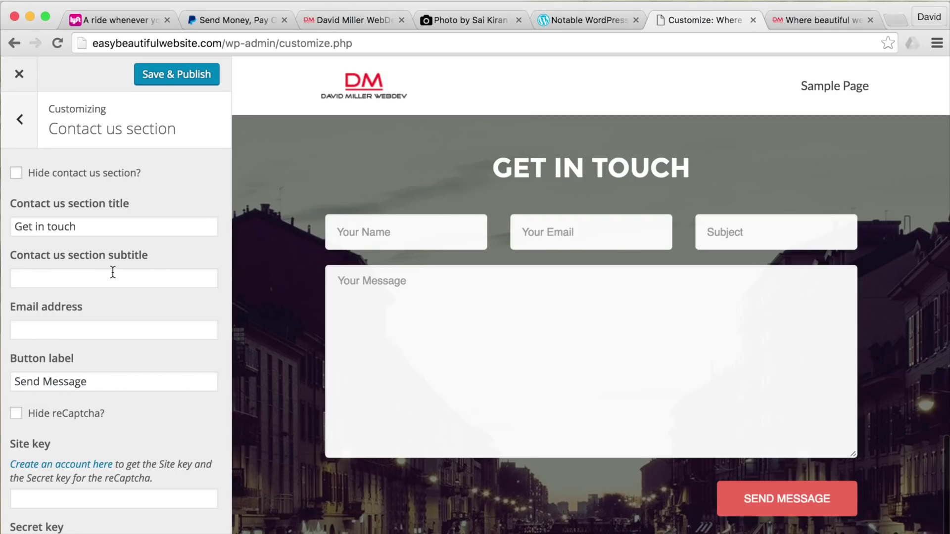
pyautogui.click(82, 330)
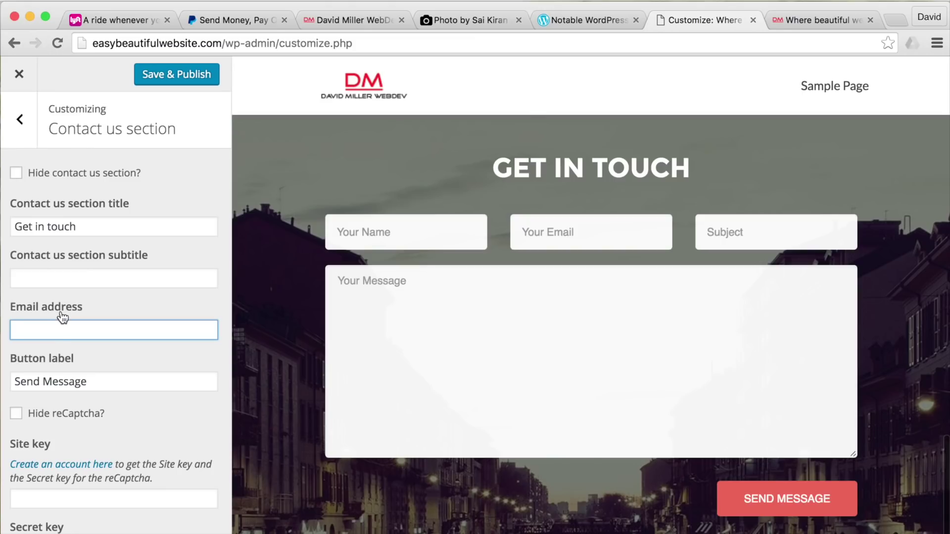
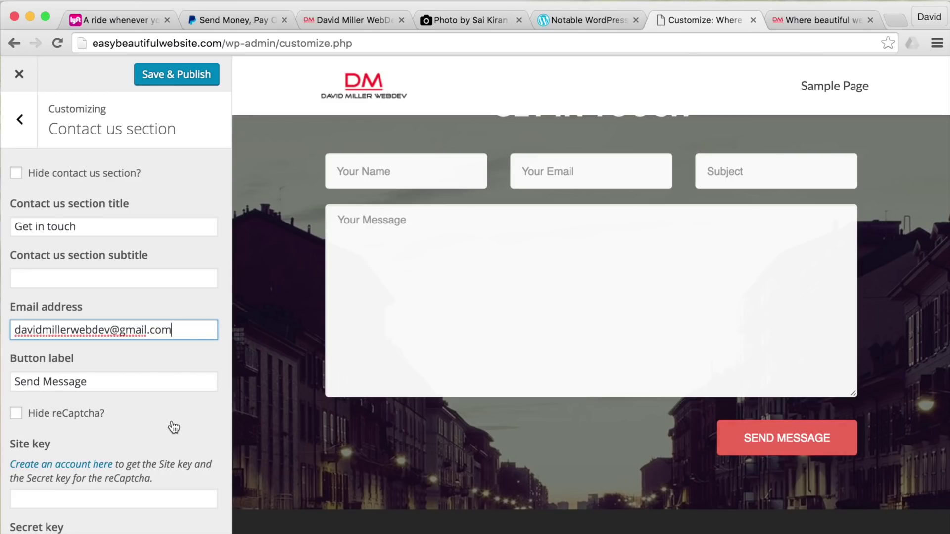
# - Fill in the contact e-mail address, change the button label ending to 'Message', and publish
pyautogui.moveTo(89, 382); pyautogui.dragTo(43, 381)
pyautogui.press('BackSpace')
pyautogui.write('Message')
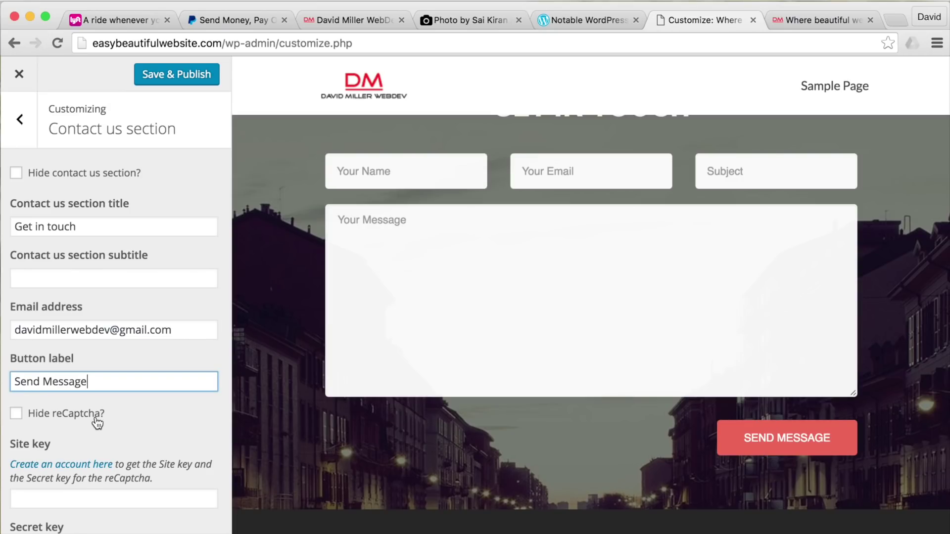
pyautogui.click(153, 74)
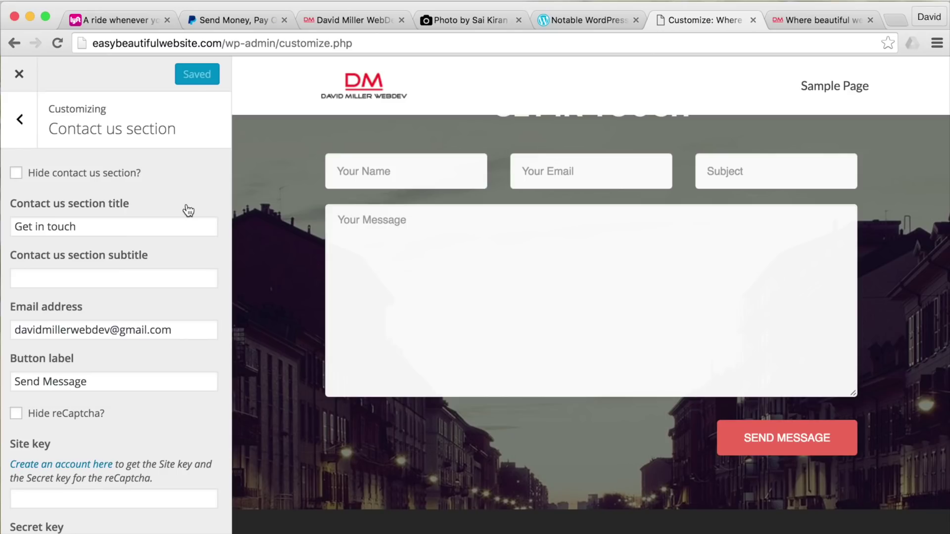
pyautogui.click(19, 119)
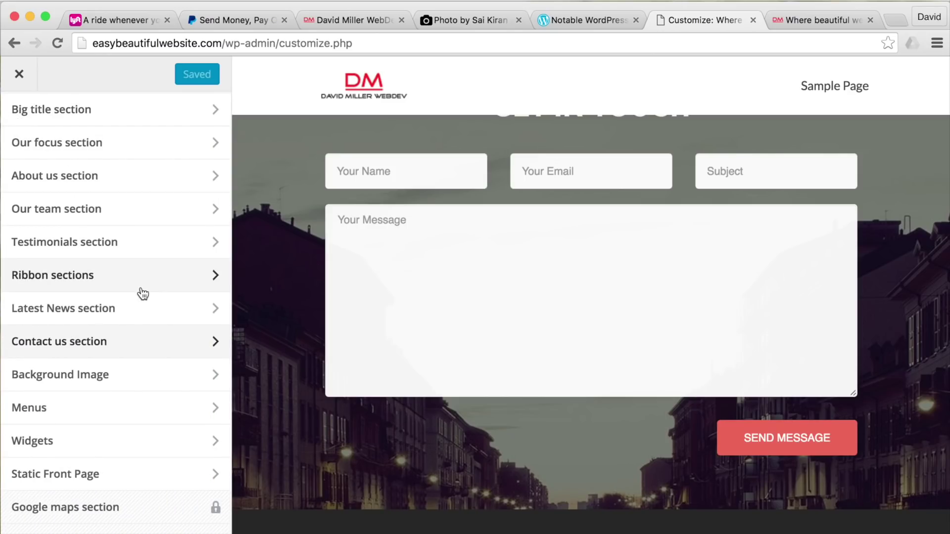
pyautogui.scroll(1, 178, 339)
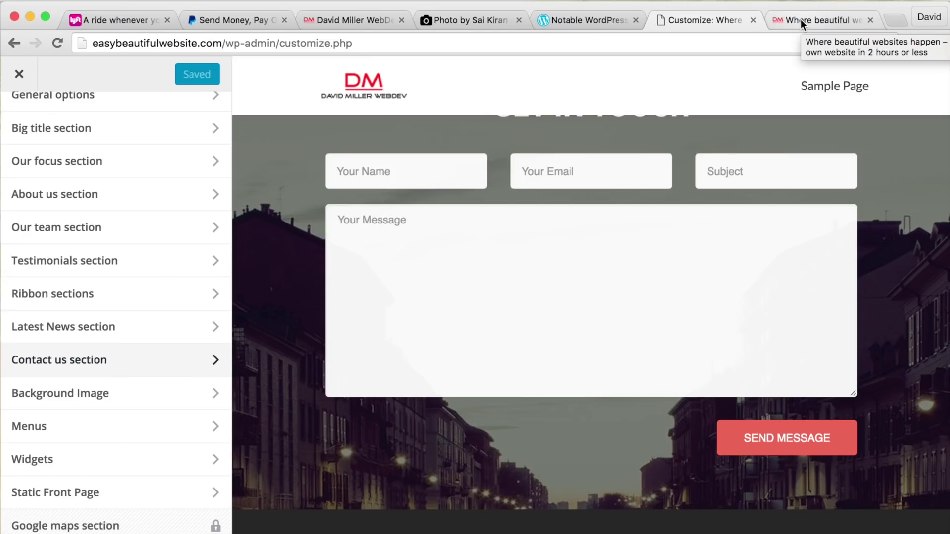
# - Reload the live homepage and scroll through it to confirm the green ribbon is gone
pyautogui.click(800, 19)
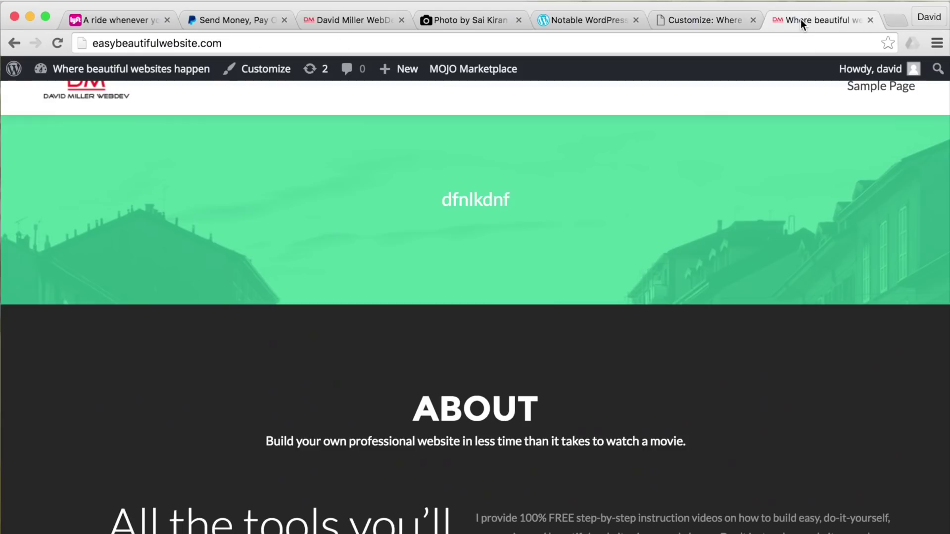
pyautogui.scroll(15, 197, 102)
pyautogui.click(56, 42)
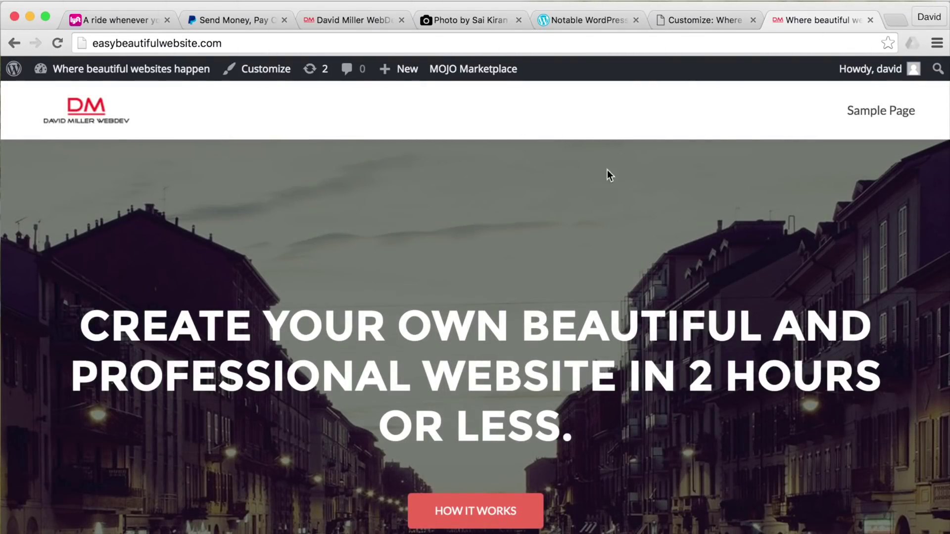
pyautogui.scroll(-2, 442, 258)
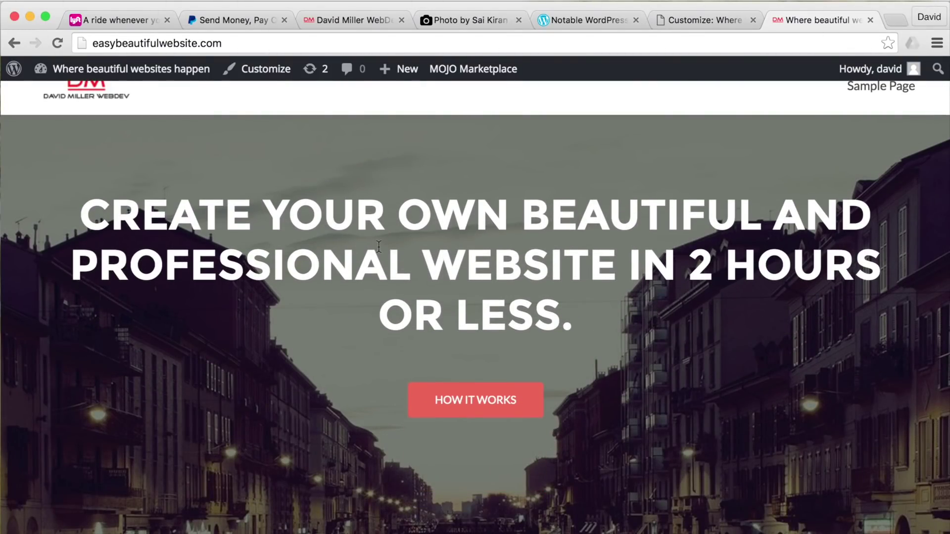
pyautogui.scroll(-4, 445, 349)
pyautogui.scroll(-10, 445, 346)
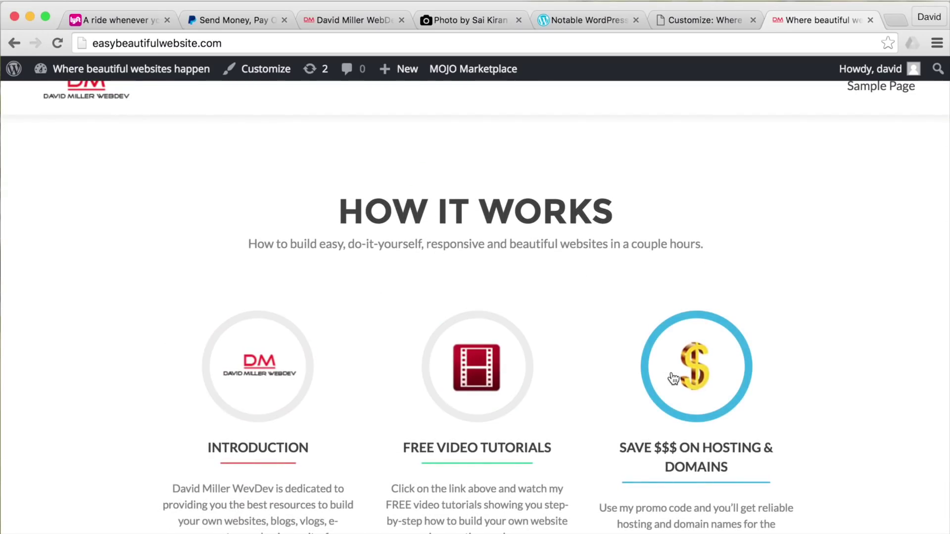
pyautogui.scroll(-15, 341, 401)
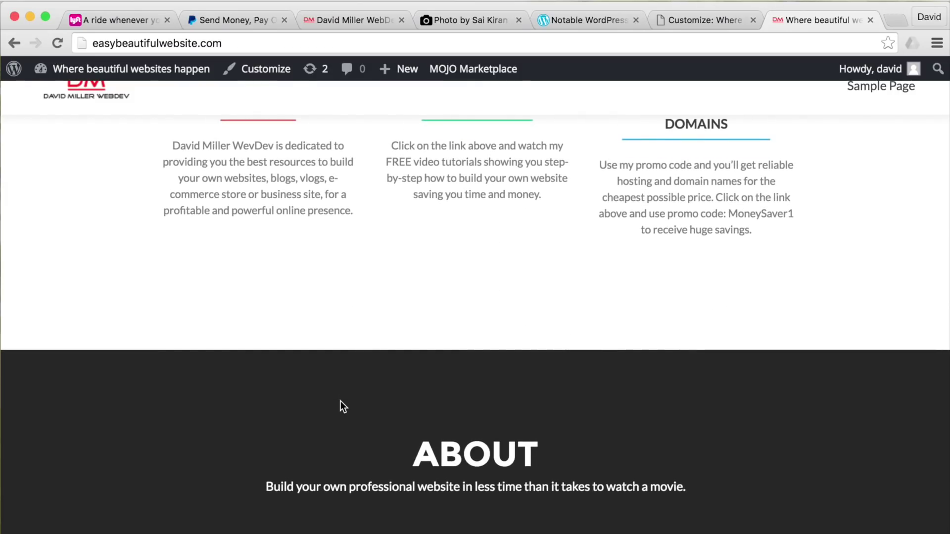
pyautogui.scroll(4, 340, 402)
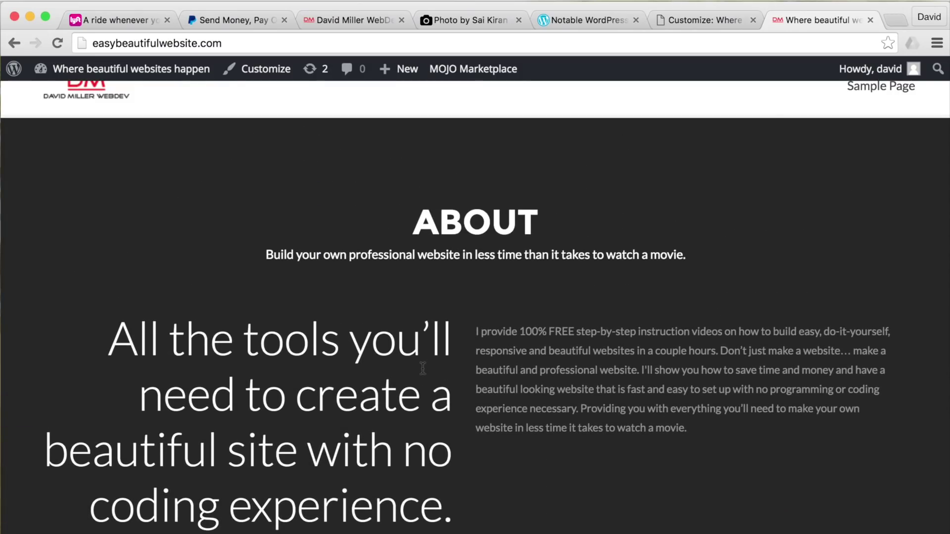
pyautogui.scroll(-8, 423, 368)
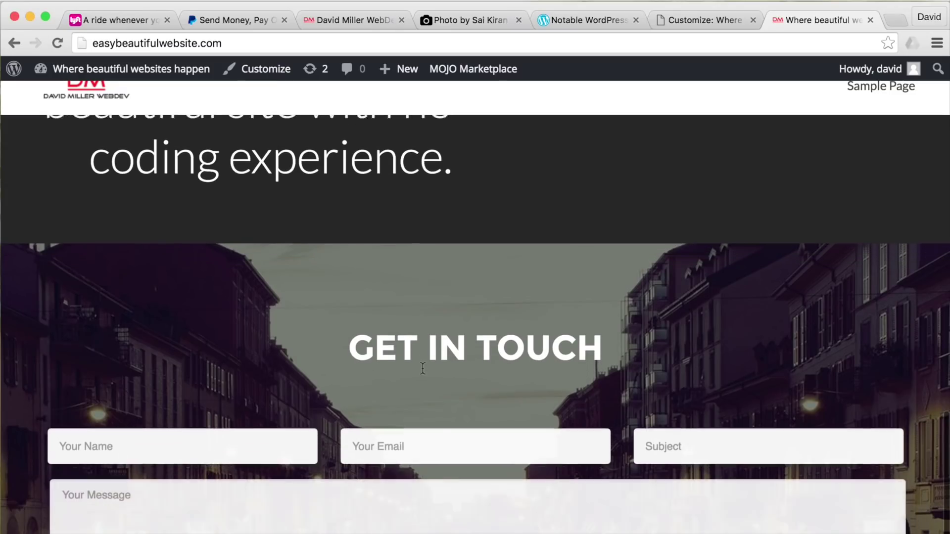
pyautogui.scroll(-6, 423, 368)
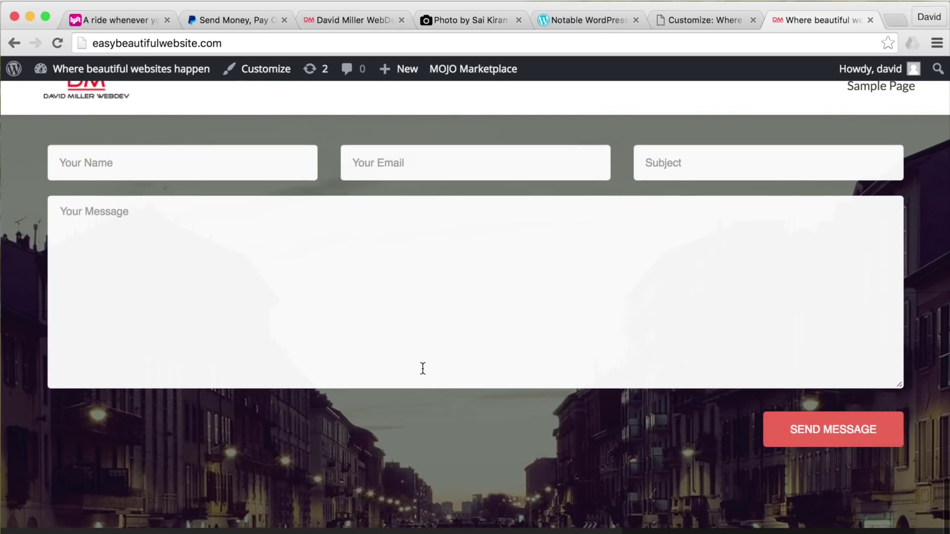
pyautogui.scroll(-2, 423, 368)
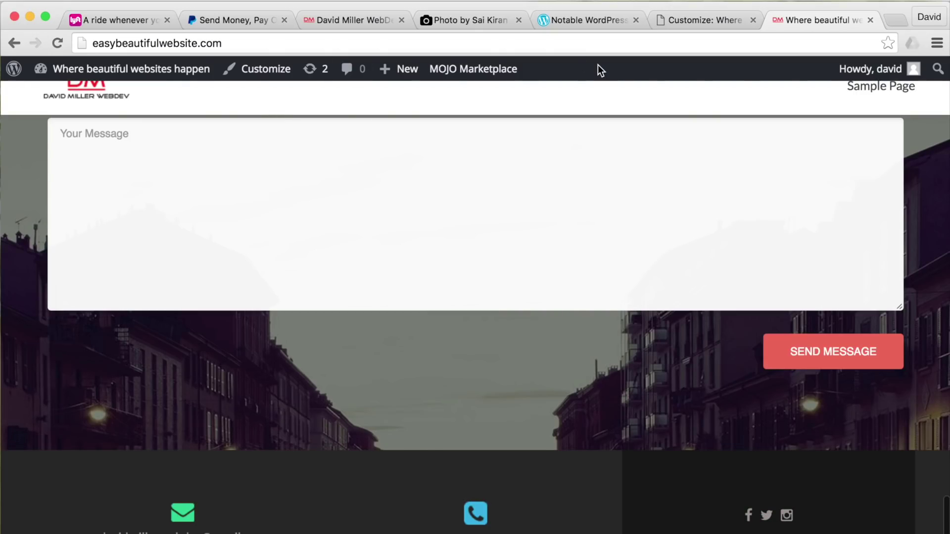
pyautogui.scroll(15, 559, 189)
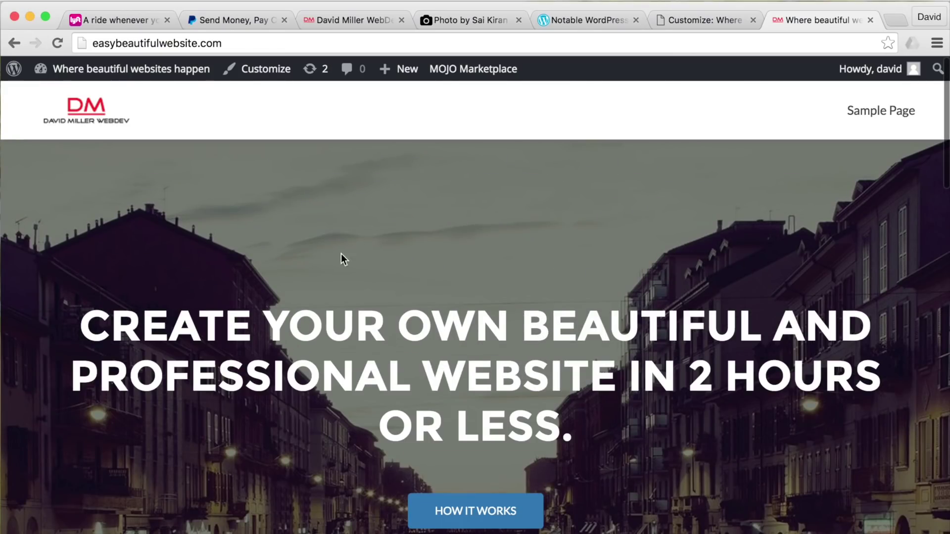
pyautogui.click(678, 21)
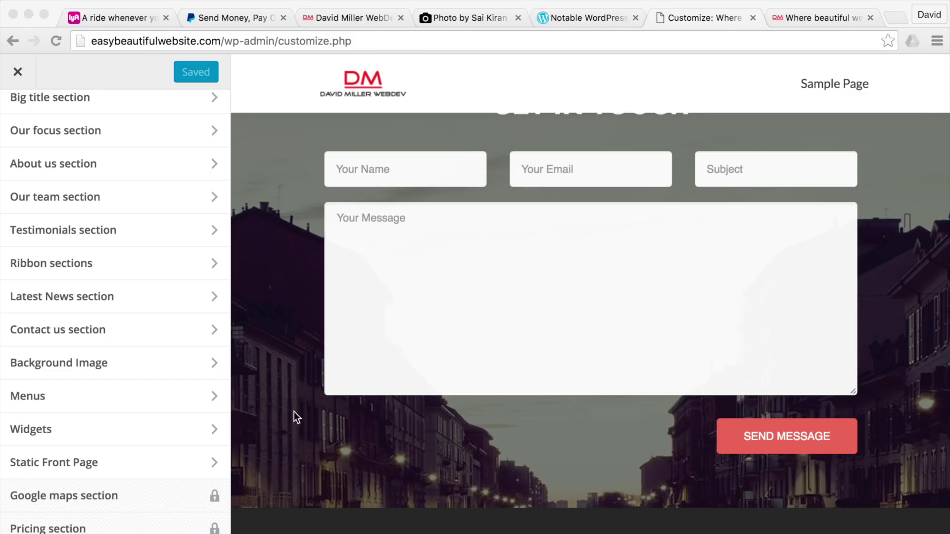
# - Open the Background Image settings to replace the current background image
pyautogui.scroll(15, 340, 458)
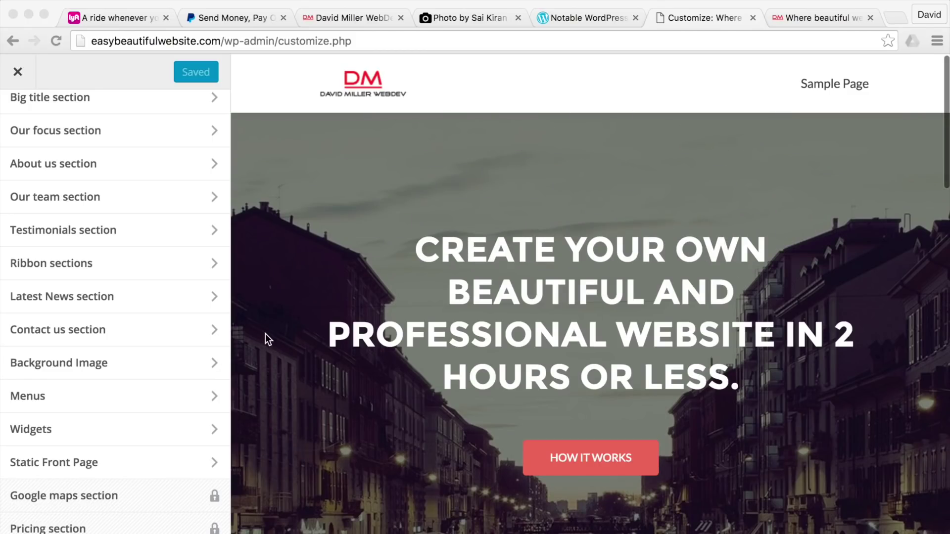
pyautogui.click(108, 360)
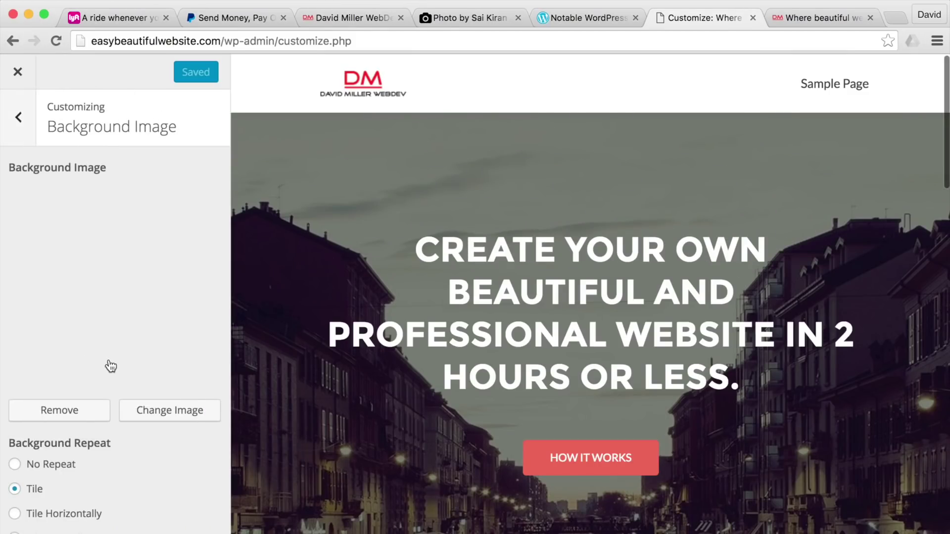
pyautogui.click(19, 117)
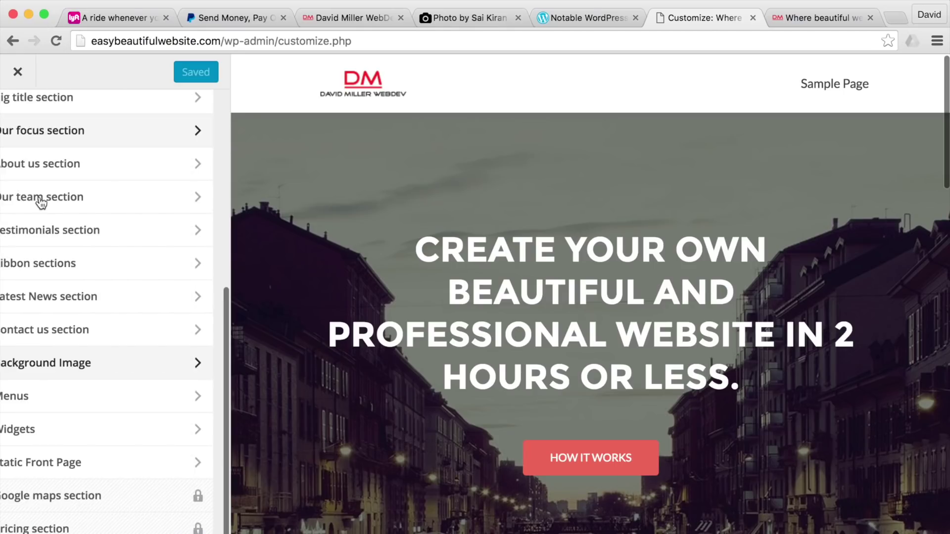
pyautogui.click(69, 361)
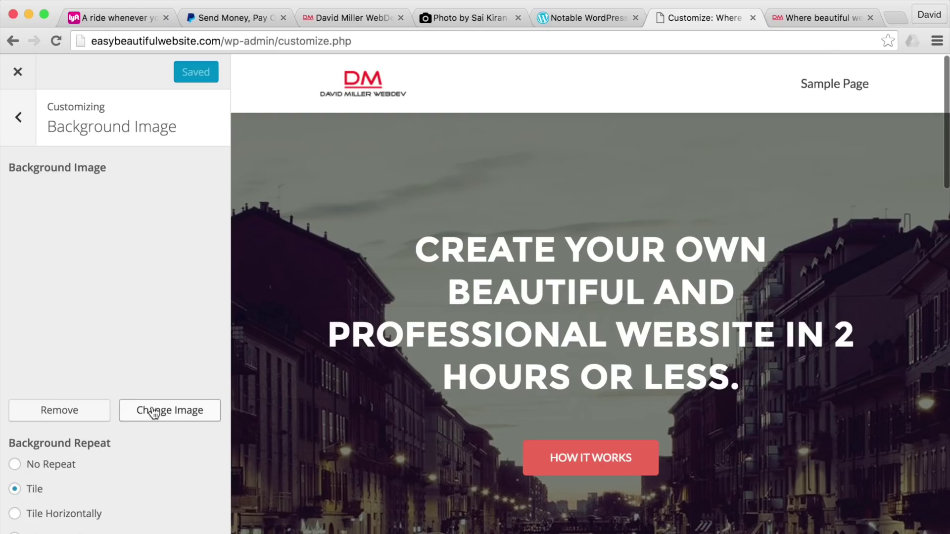
pyautogui.click(153, 412)
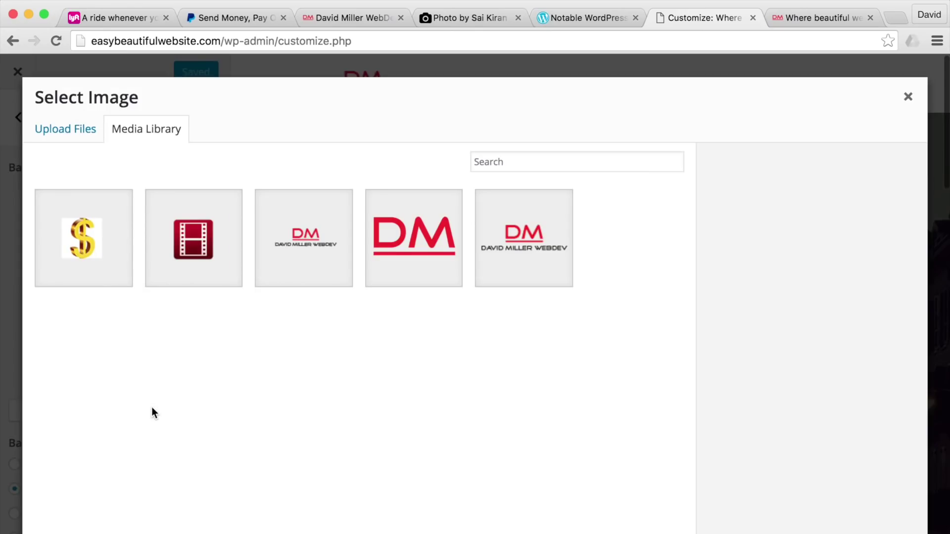
# - Upload 'No Coding Necessary No Sign Website.png' from Artwork/Background image into the media library
pyautogui.click(59, 130)
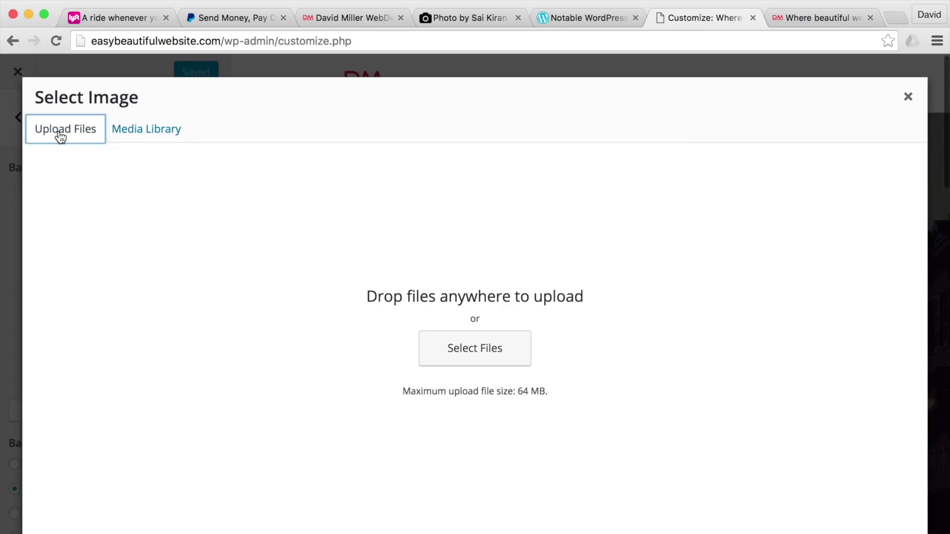
pyautogui.click(467, 359)
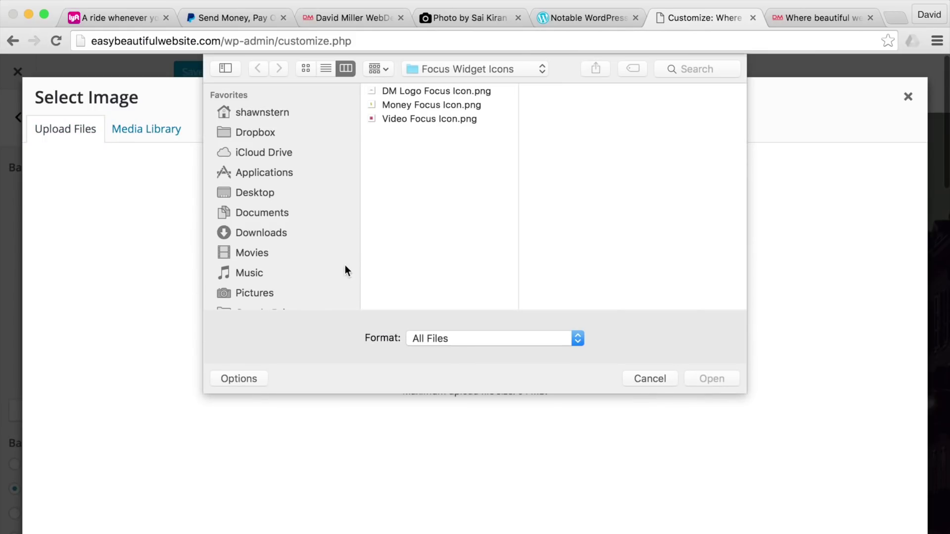
pyautogui.click(448, 69)
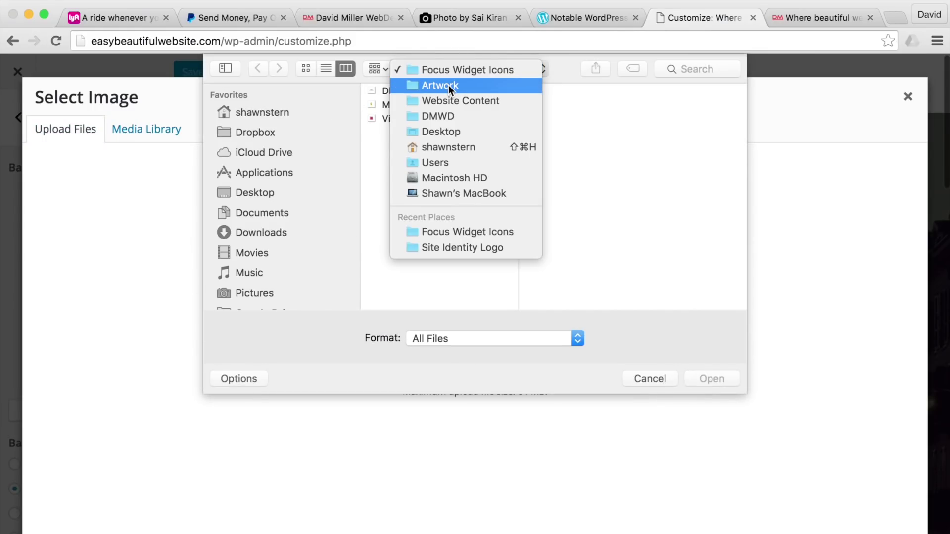
pyautogui.click(448, 85)
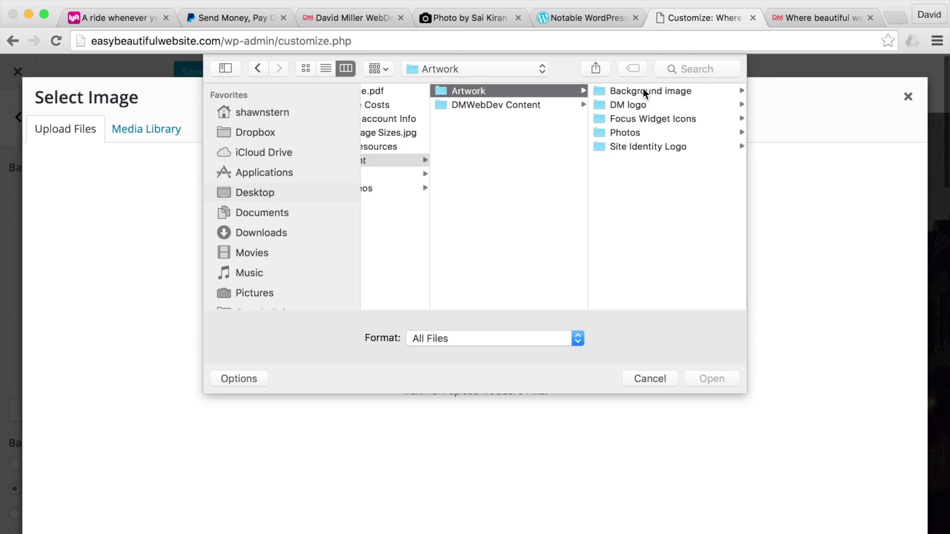
pyautogui.click(643, 91)
pyautogui.click(634, 92)
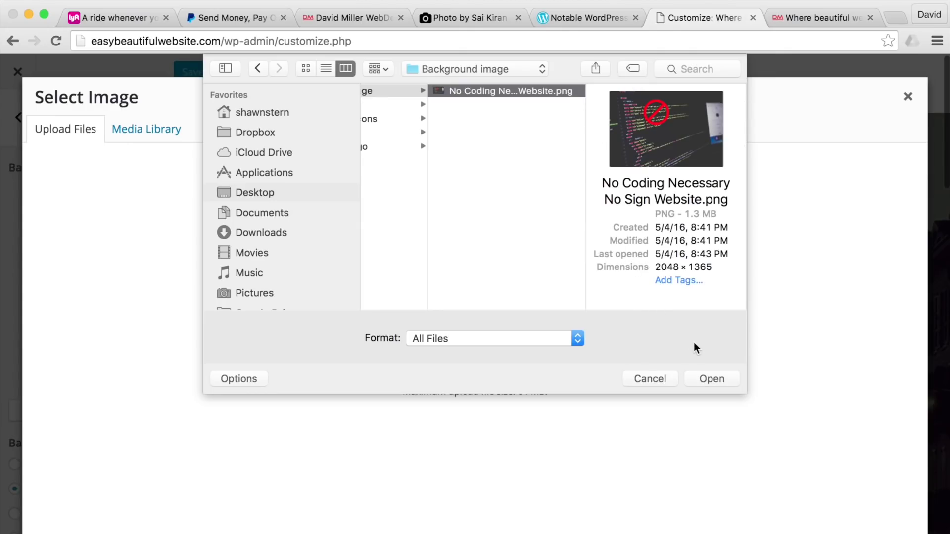
pyautogui.click(710, 378)
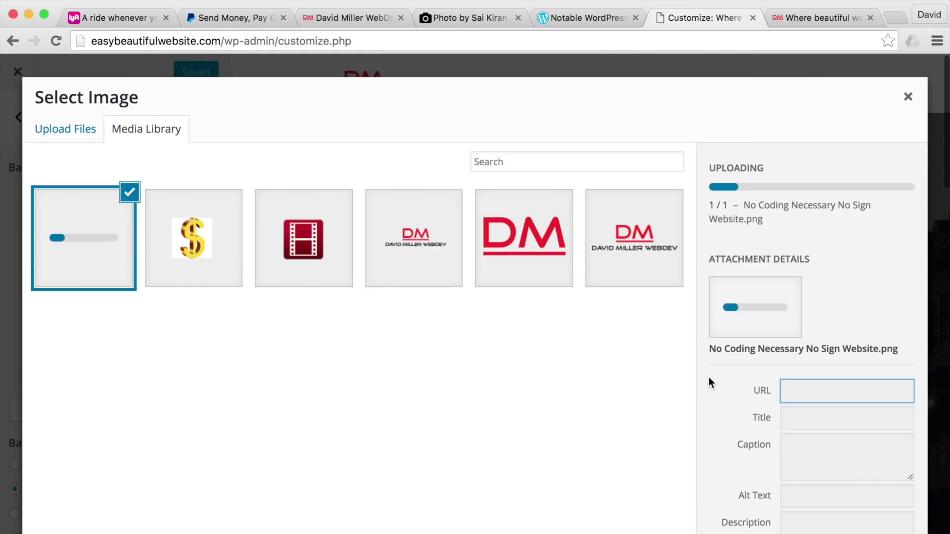
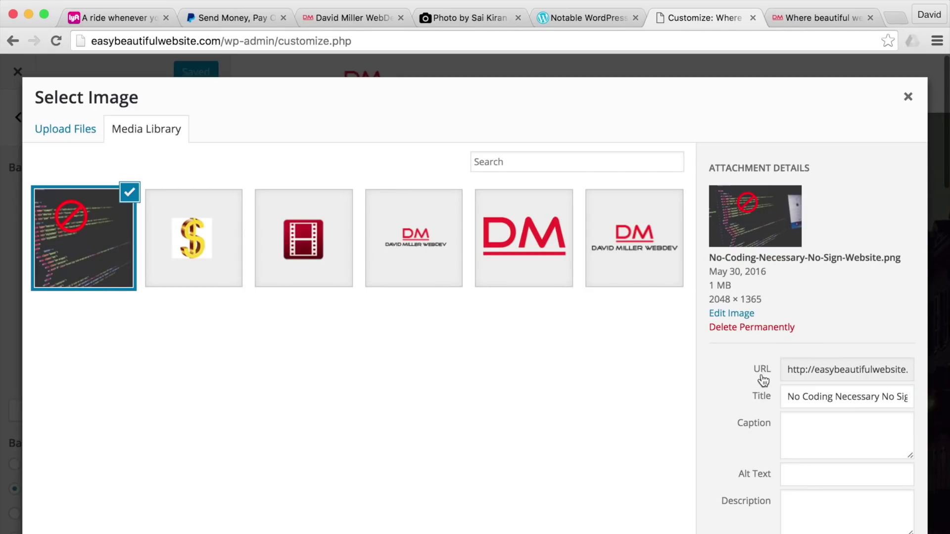
# - Set the code image with the red prohibition sign as the site background and publish it
pyautogui.click(879, 533)
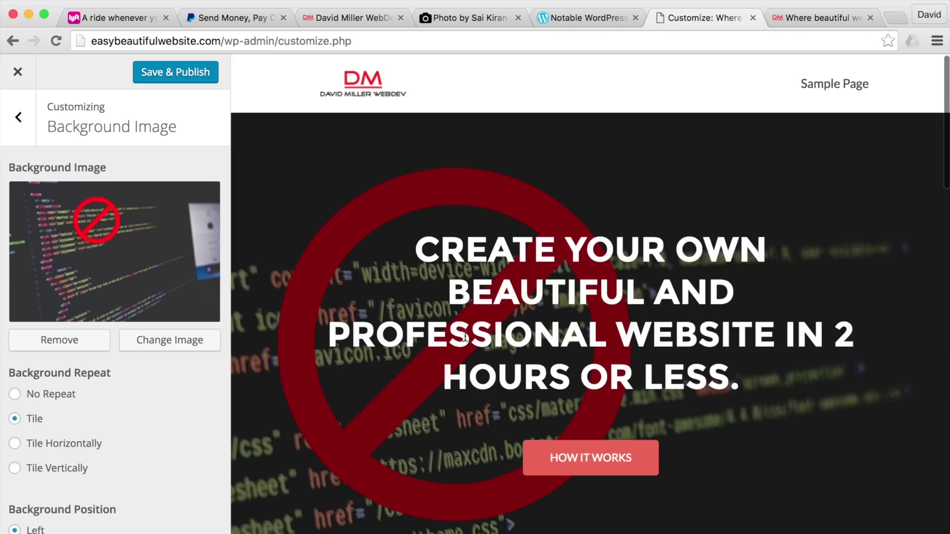
pyautogui.click(179, 74)
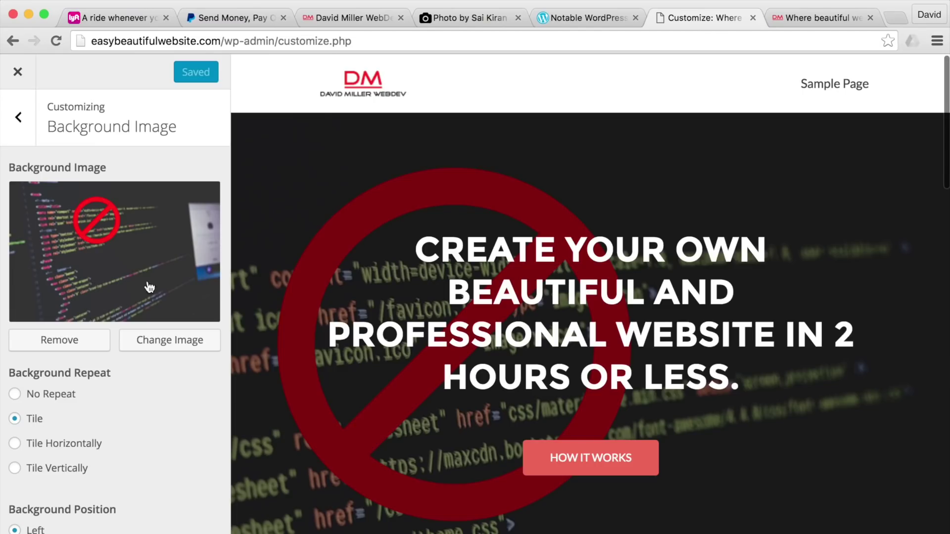
pyautogui.scroll(-2, 170, 394)
pyautogui.scroll(-4, 170, 393)
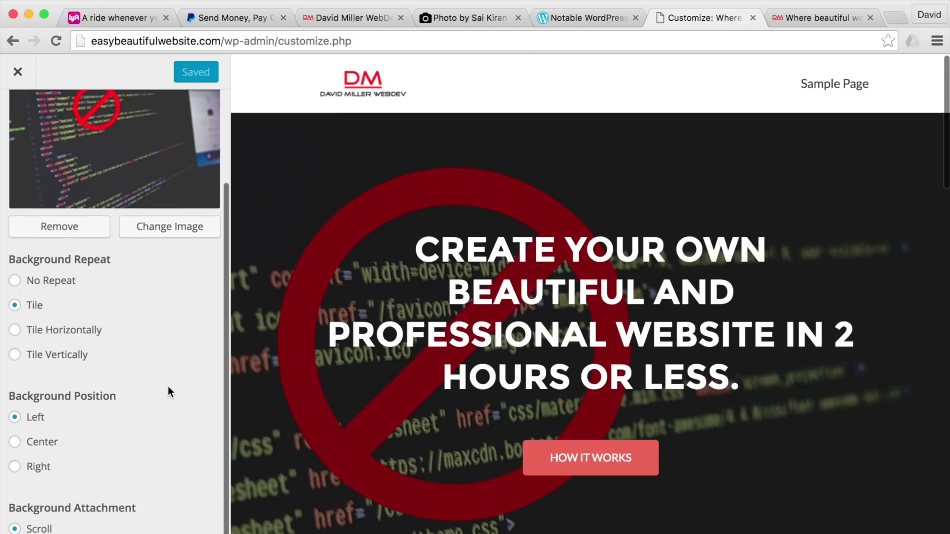
# - Try Center and Right background positions, set it back to Left, and publish
pyautogui.click(15, 442)
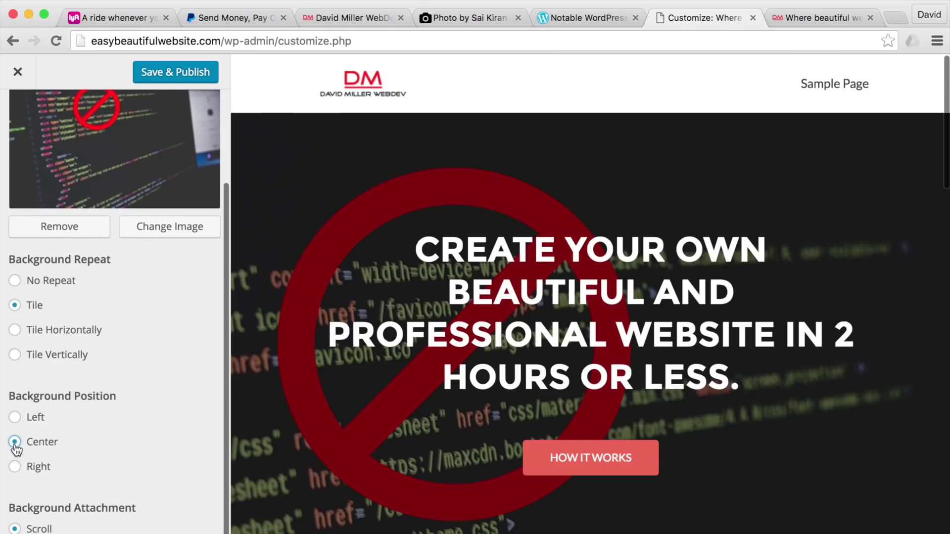
pyautogui.click(16, 468)
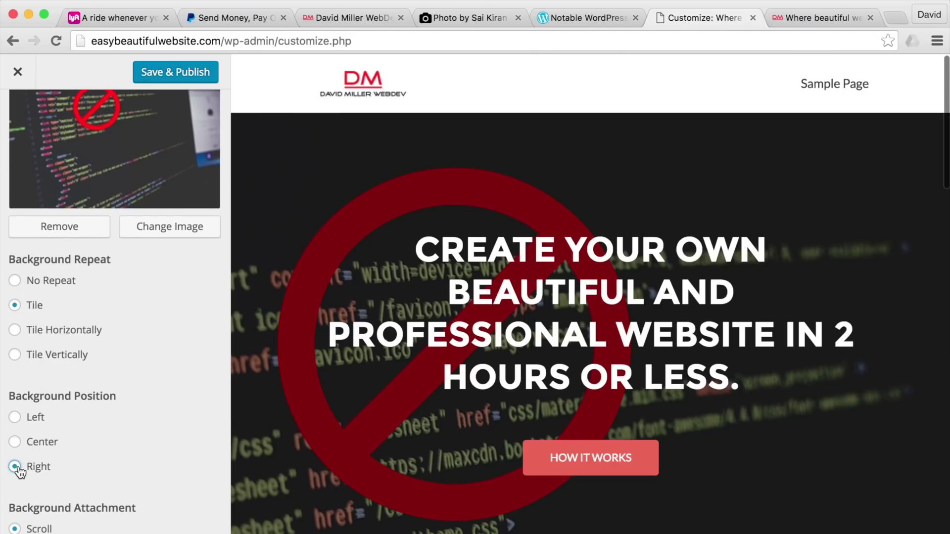
pyautogui.click(16, 419)
pyautogui.scroll(2, 158, 458)
pyautogui.scroll(-2, 158, 458)
pyautogui.click(180, 74)
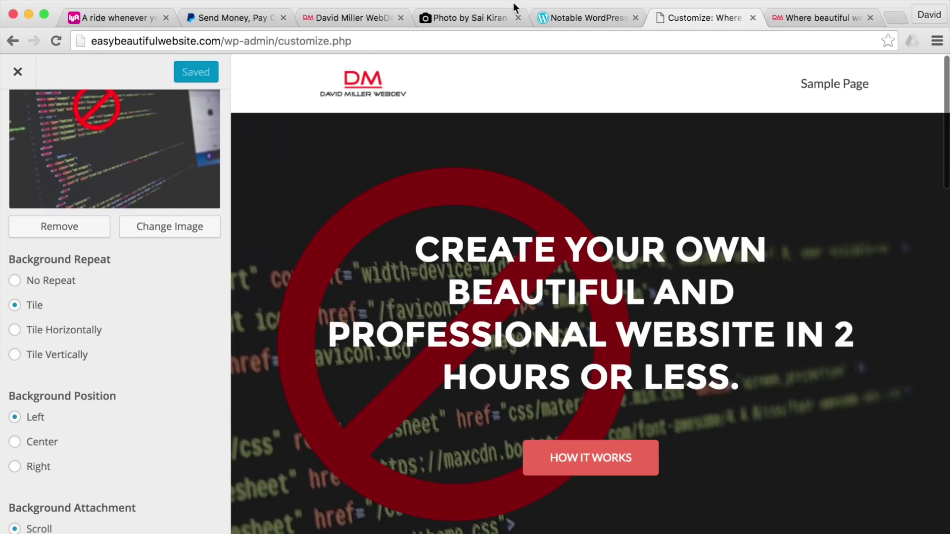
pyautogui.click(356, 18)
# - On the reference site's RESOURCES page, highlight the 2048×1365px background size
pyautogui.click(860, 83)
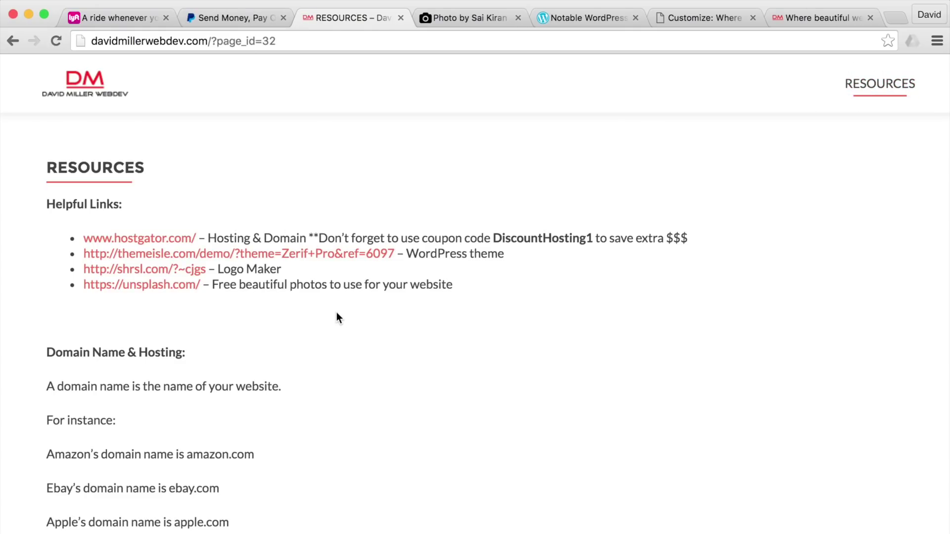
pyautogui.scroll(-15, 336, 313)
pyautogui.scroll(3, 336, 312)
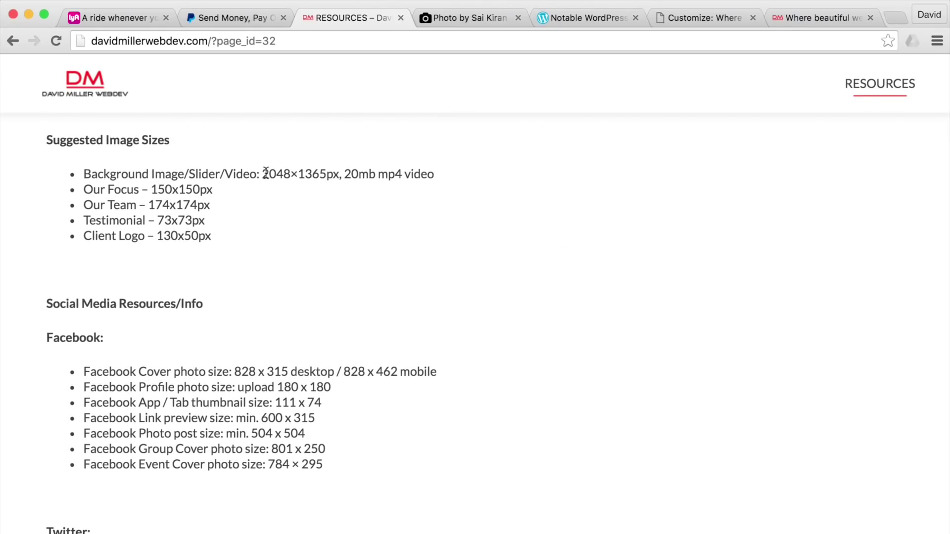
pyautogui.moveTo(263, 174); pyautogui.dragTo(339, 173)
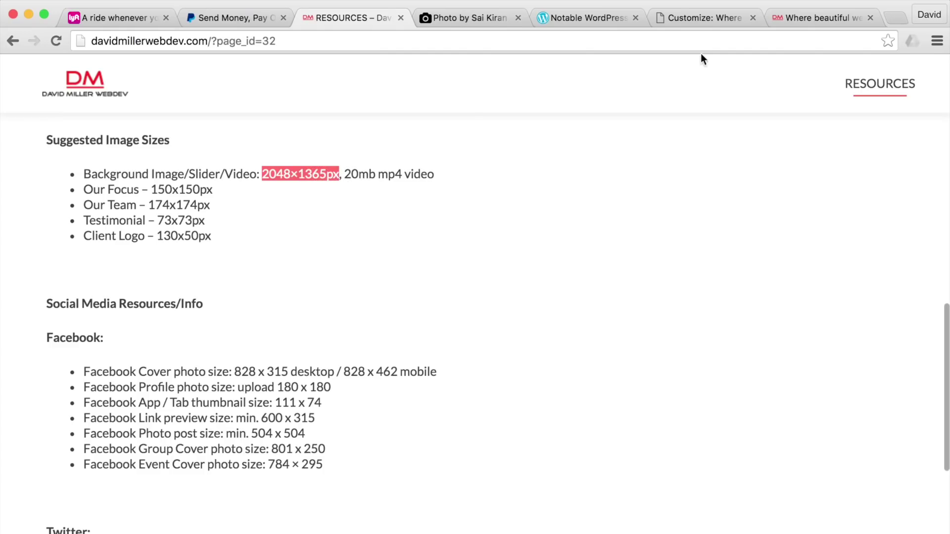
# - Reload the live site to see the new prohibition-sign background behind the headline
pyautogui.click(803, 19)
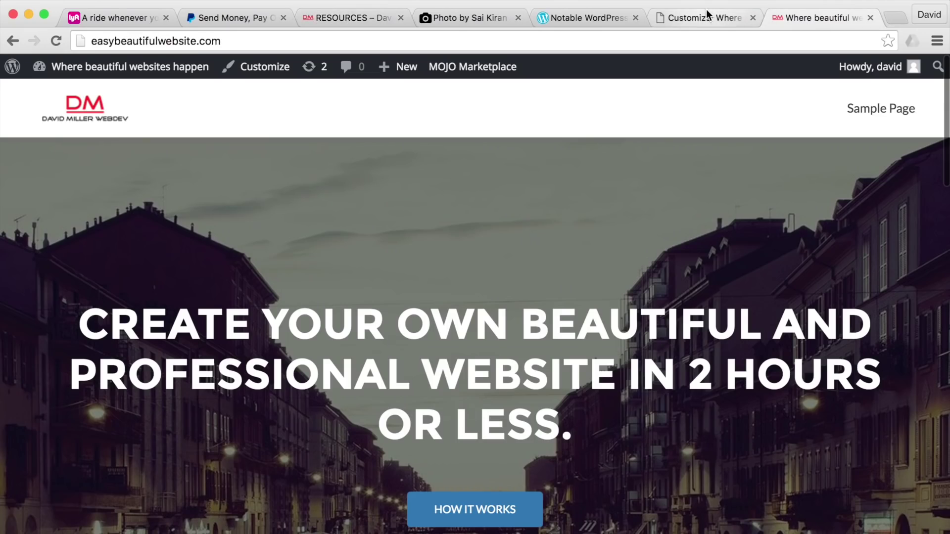
pyautogui.click(708, 14)
pyautogui.click(801, 18)
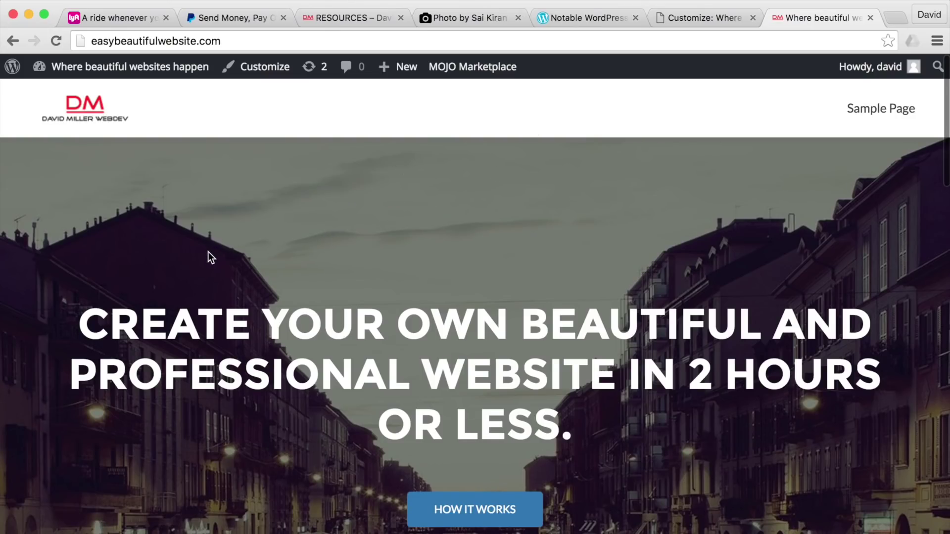
pyautogui.click(53, 43)
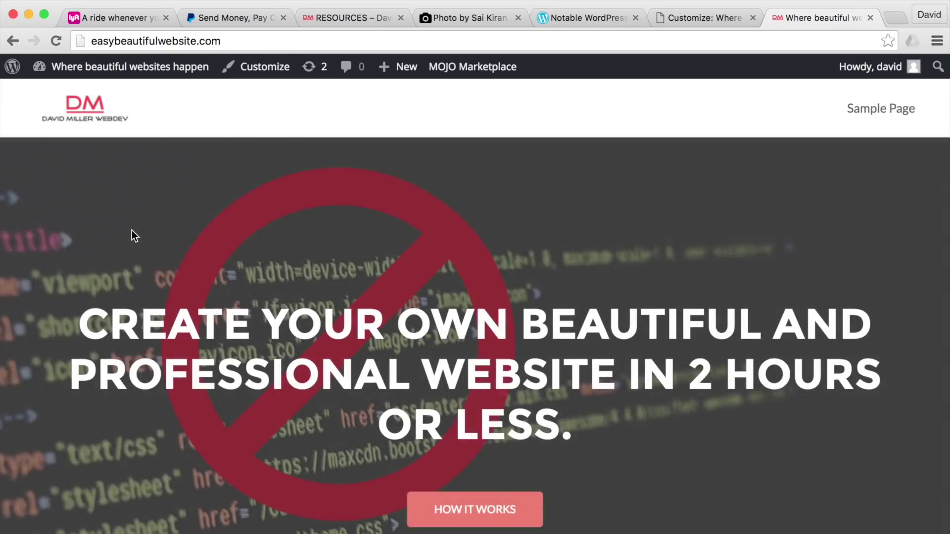
pyautogui.scroll(-10, 380, 295)
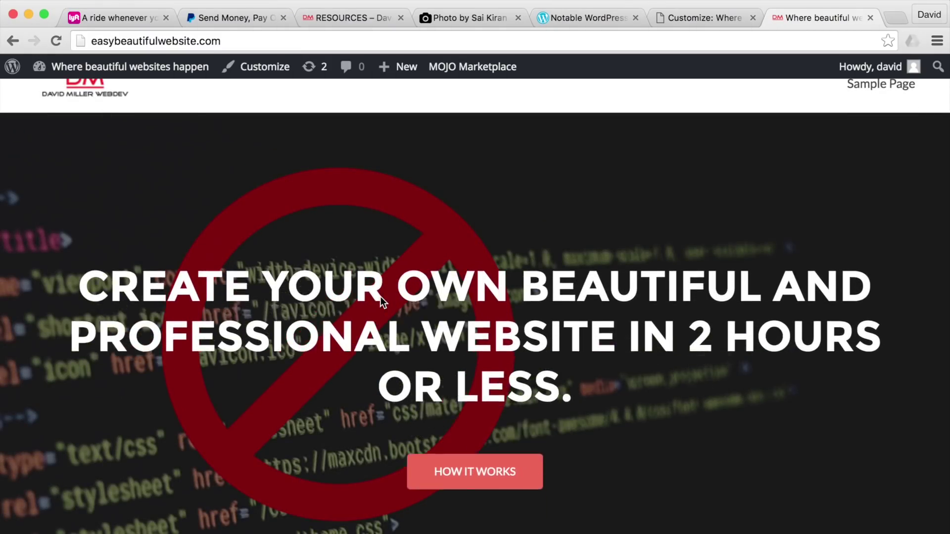
pyautogui.scroll(10, 381, 297)
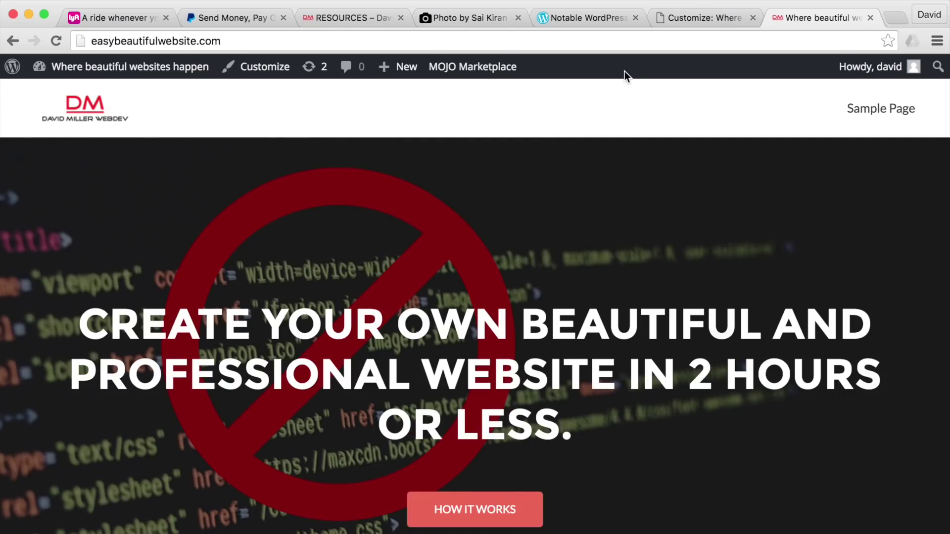
# - Return to the Customizer's main list of sections
pyautogui.click(676, 18)
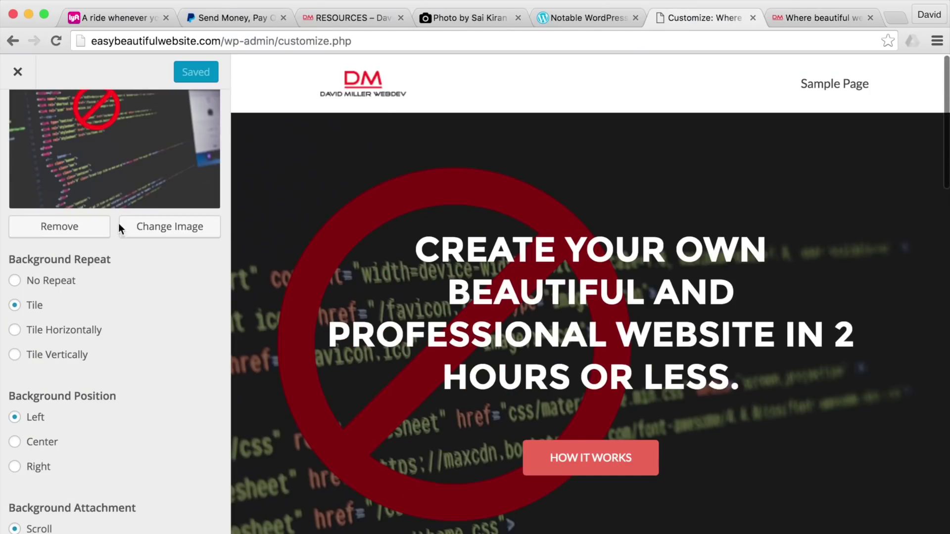
pyautogui.scroll(3, 124, 113)
pyautogui.click(10, 115)
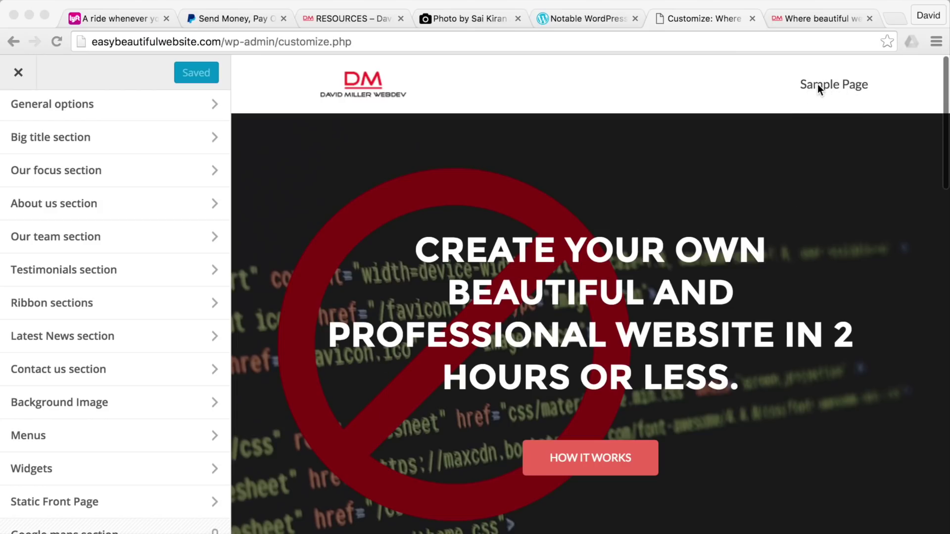
pyautogui.click(346, 19)
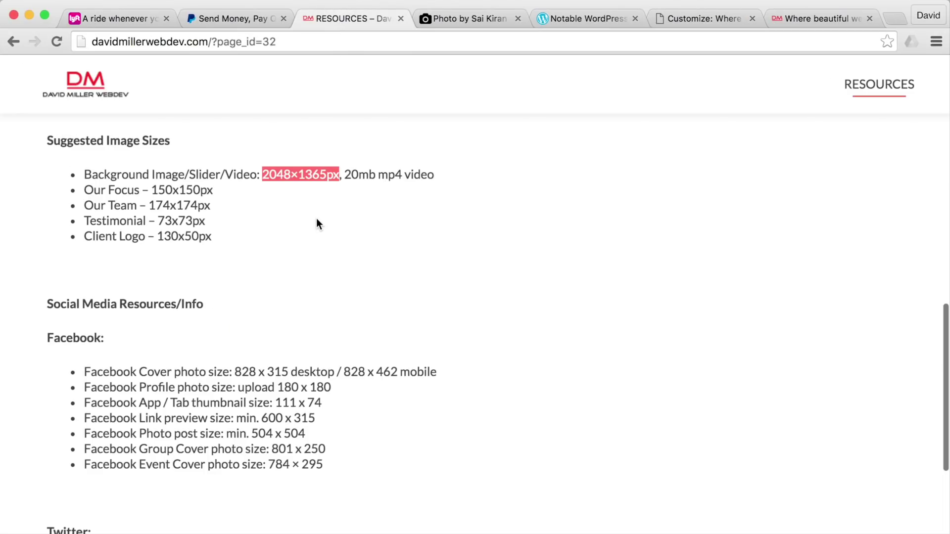
pyautogui.scroll(10, 315, 219)
pyautogui.click(130, 92)
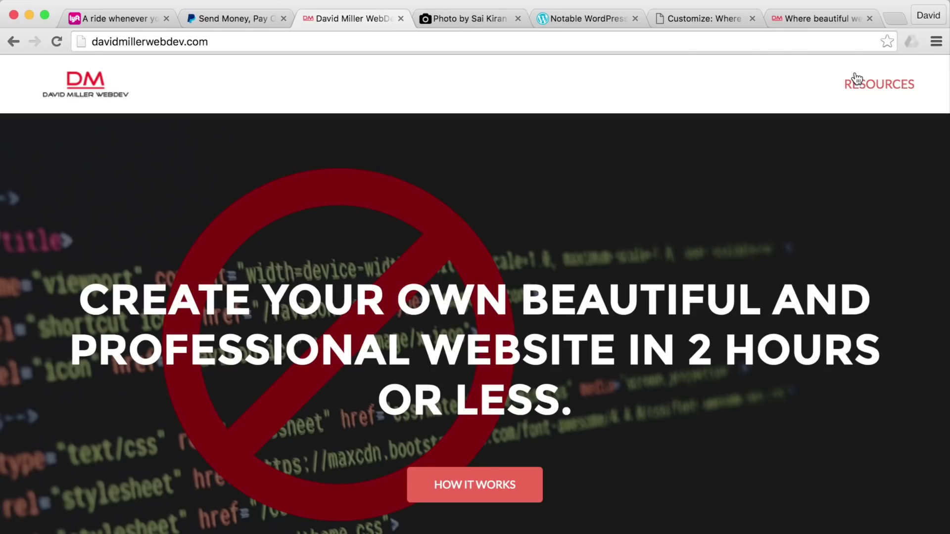
pyautogui.scroll(-10, 738, 144)
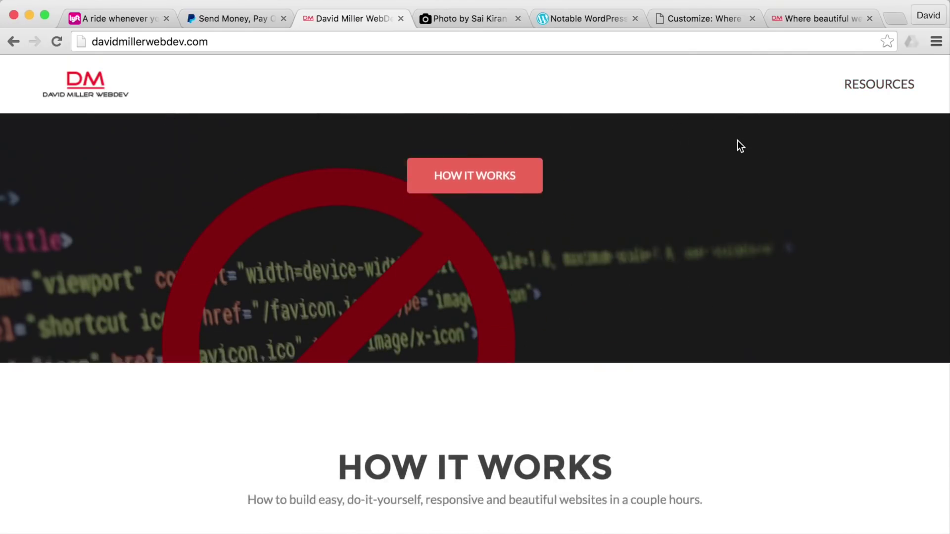
pyautogui.scroll(-15, 737, 144)
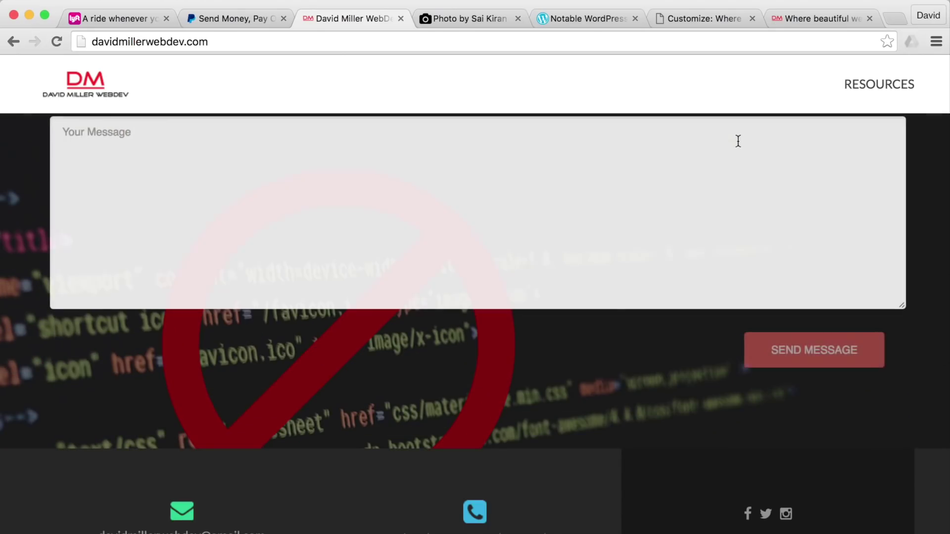
pyautogui.scroll(20, 738, 141)
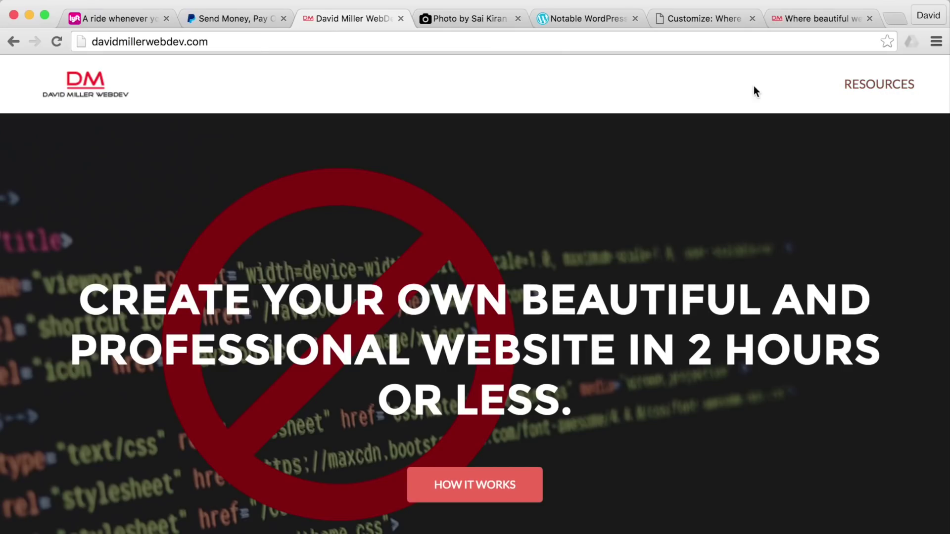
pyautogui.click(690, 14)
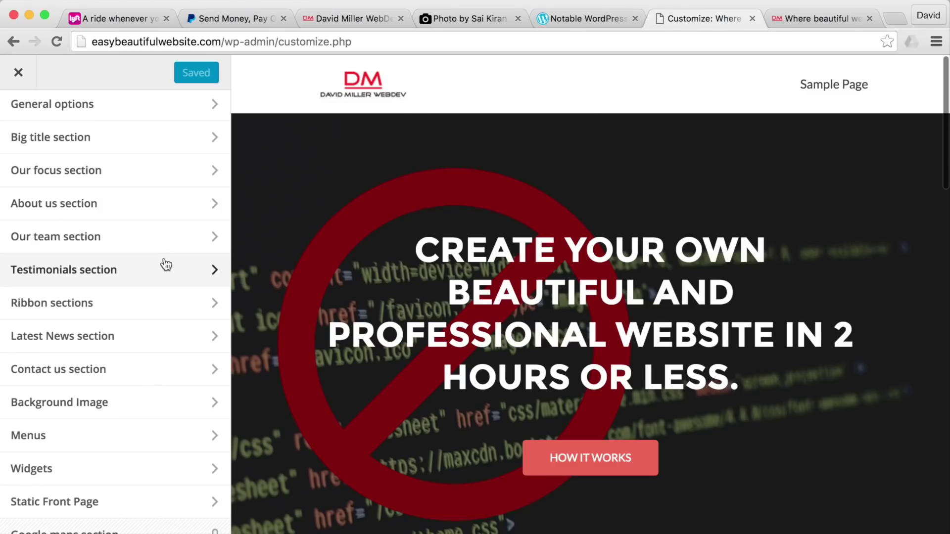
pyautogui.scroll(6, 163, 265)
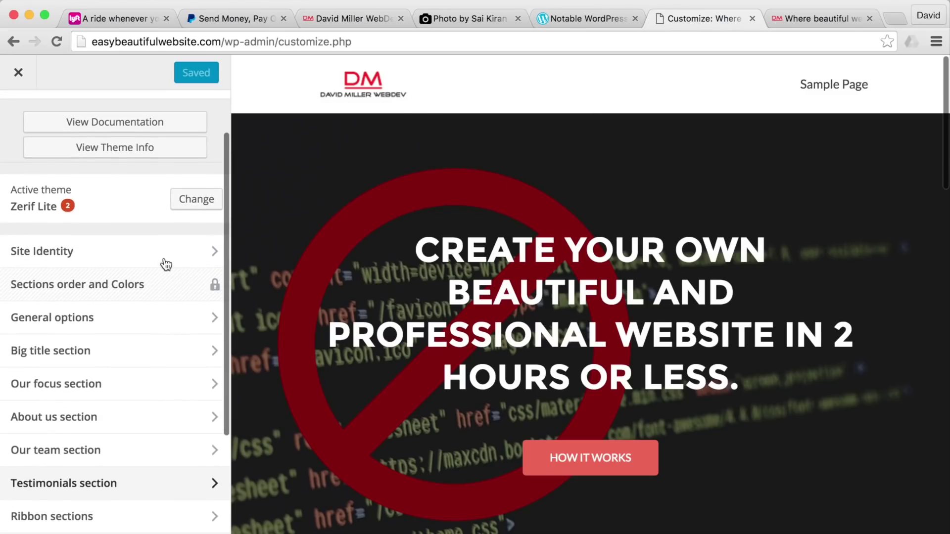
pyautogui.click(19, 72)
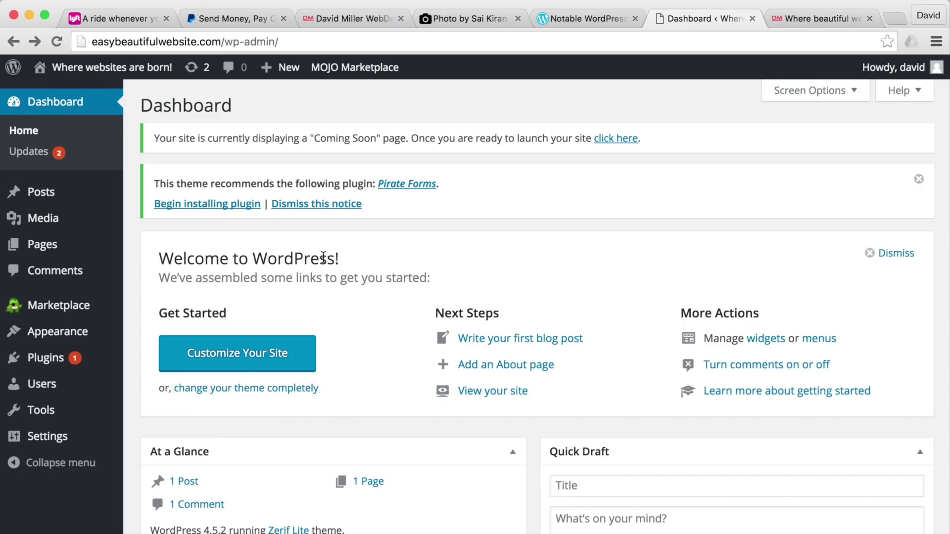
# - Leave the Customizer for the dashboard, list all pages, and open Sample Page for editing
pyautogui.click(235, 349)
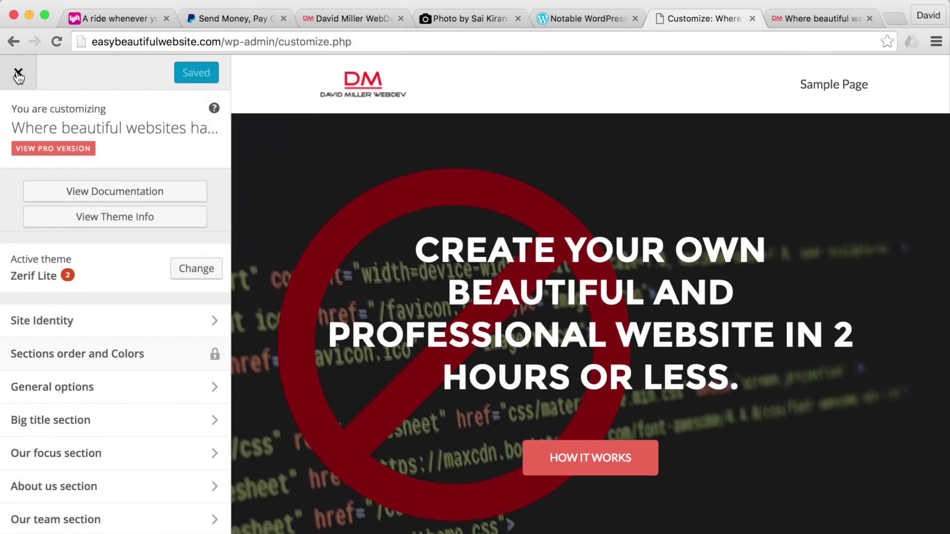
pyautogui.click(18, 75)
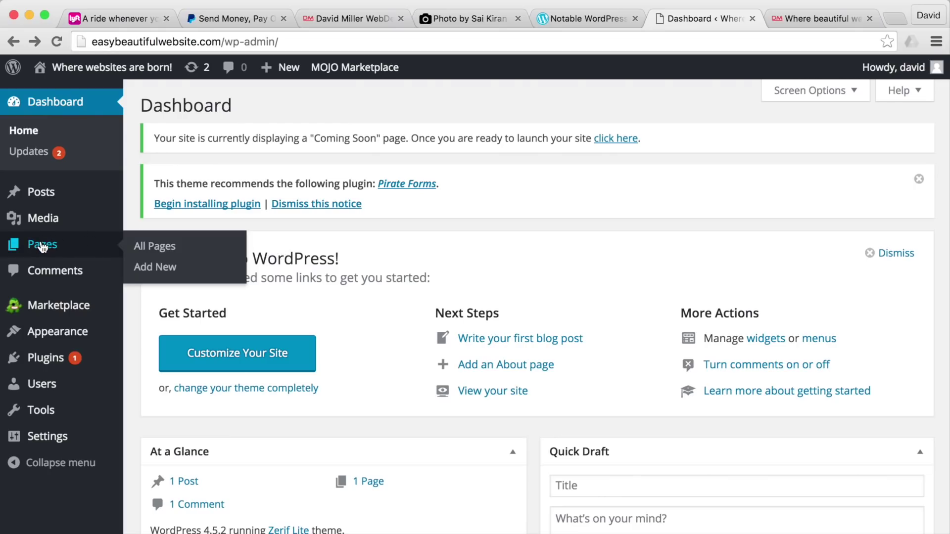
pyautogui.moveTo(44, 257)
pyautogui.click(45, 252)
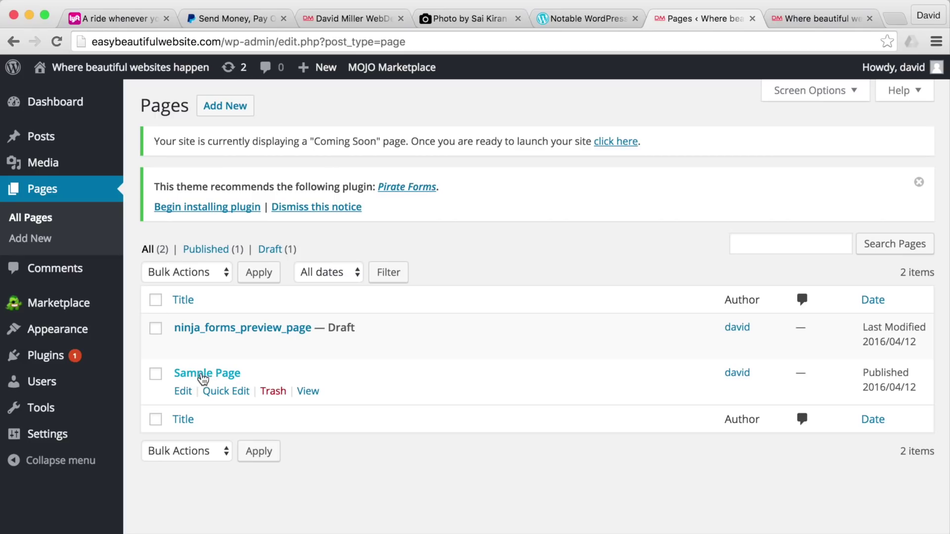
pyautogui.click(813, 20)
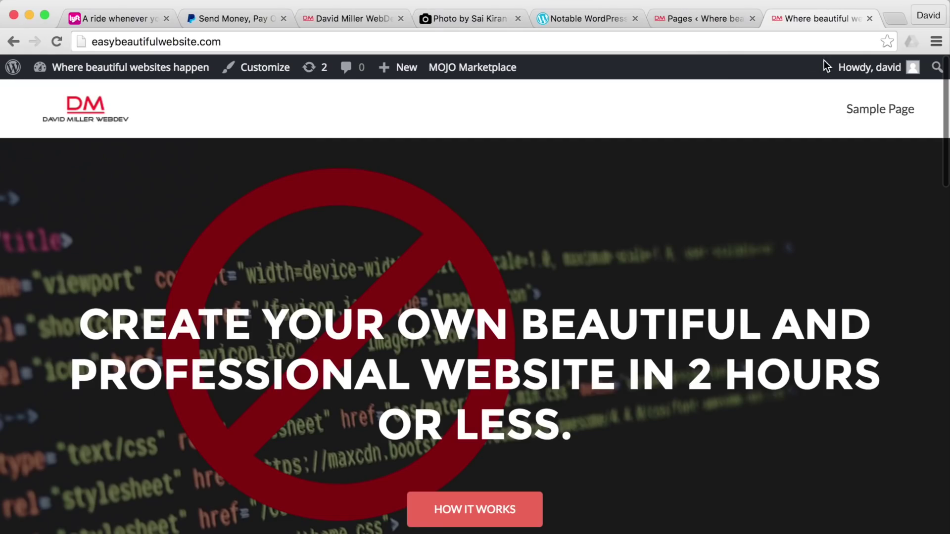
pyautogui.click(674, 19)
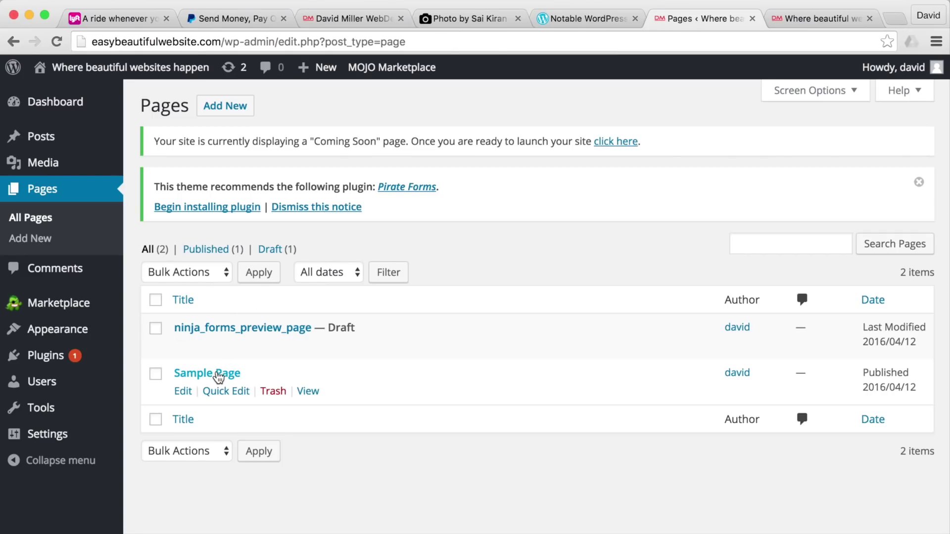
pyautogui.click(218, 378)
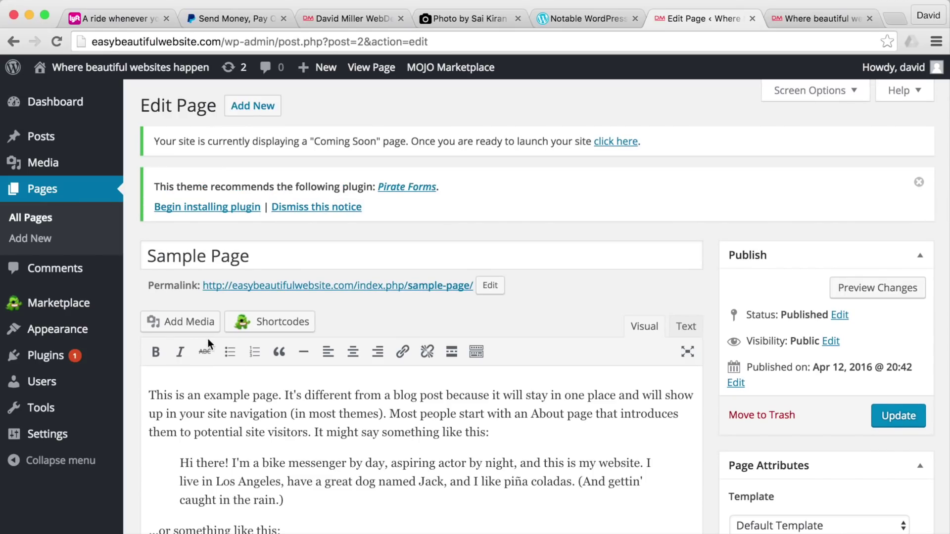
# - Retitle Sample Page to 'Resources', update it, and reload the live homepage
pyautogui.moveTo(247, 250); pyautogui.dragTo(124, 258)
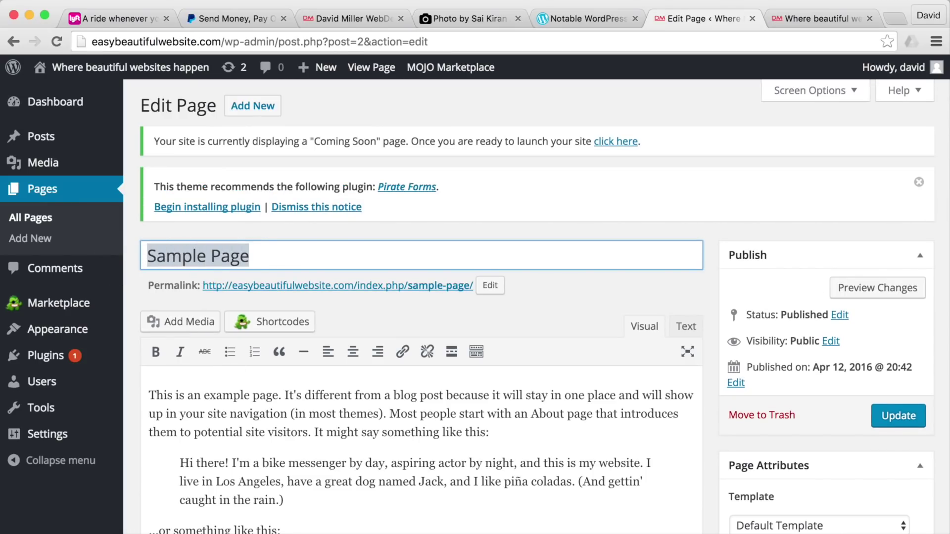
pyautogui.write('Resources')
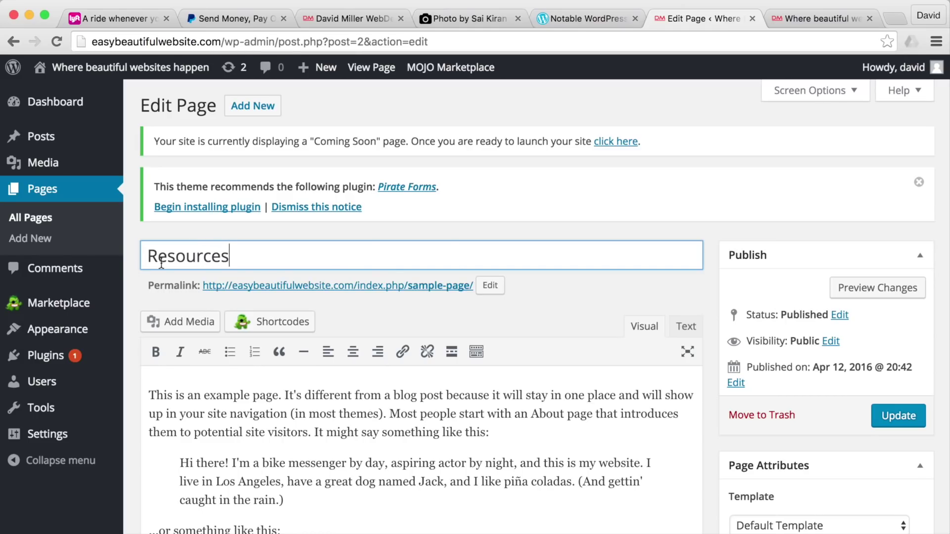
pyautogui.click(895, 415)
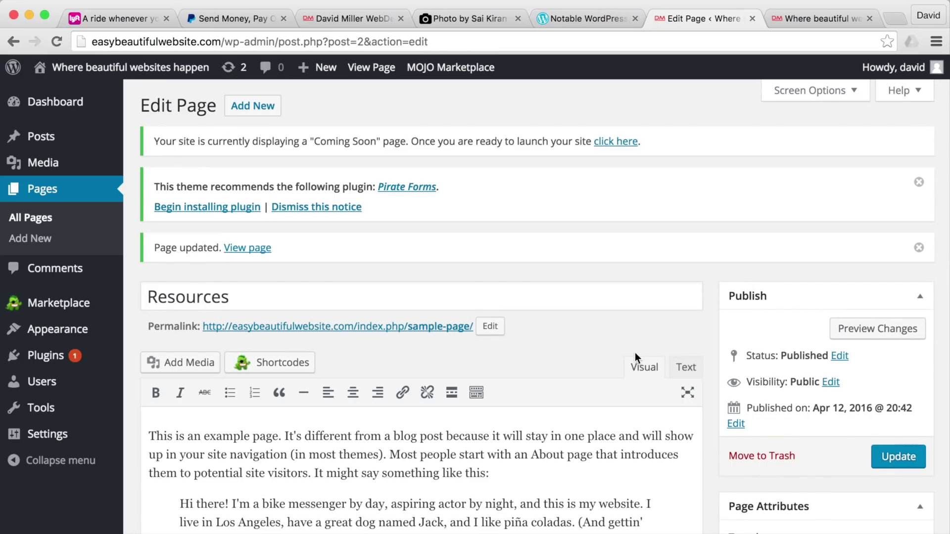
pyautogui.click(796, 18)
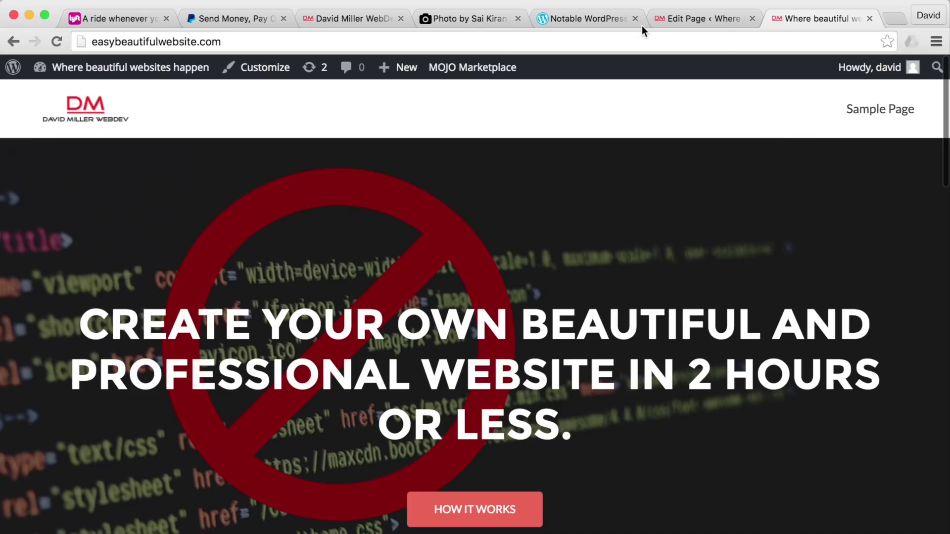
pyautogui.press('super+r')
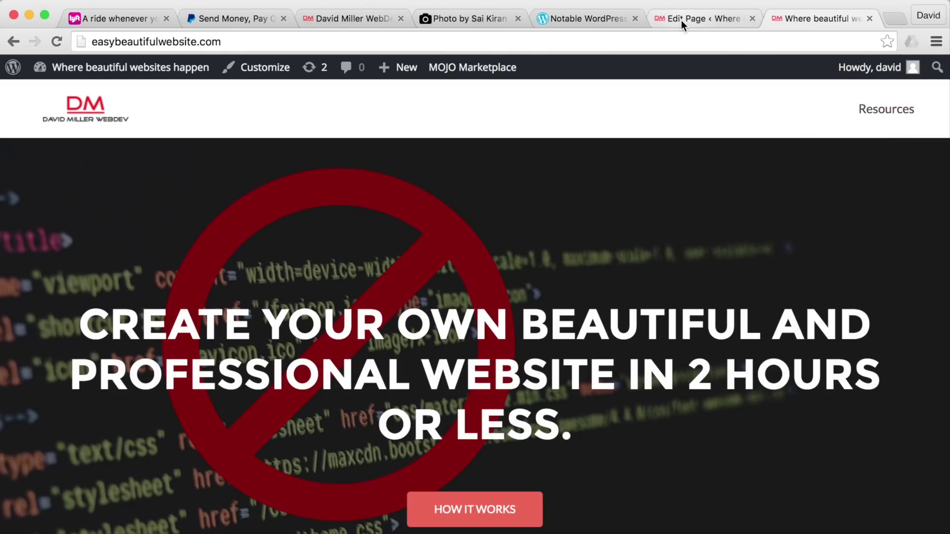
# - Retype the page title in capitals as 'RESOURCES' and update the page
pyautogui.click(328, 19)
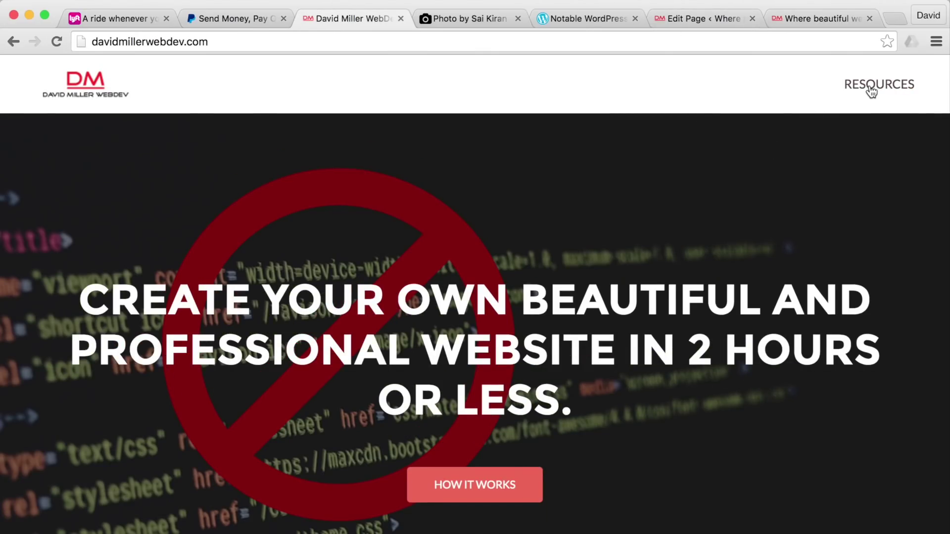
pyautogui.click(678, 18)
pyautogui.click(274, 302)
pyautogui.doubleClick(274, 302)
pyautogui.write('R')
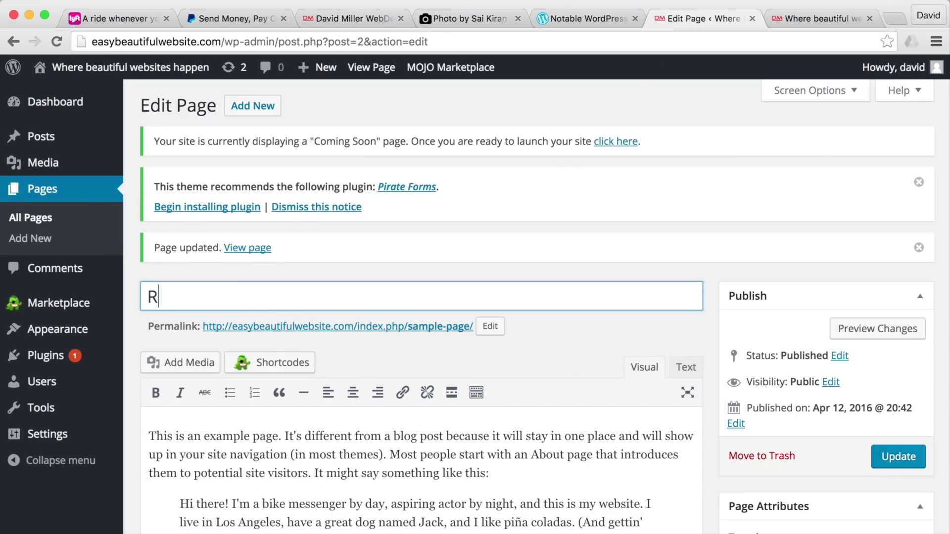
pyautogui.write('ESOURCES')
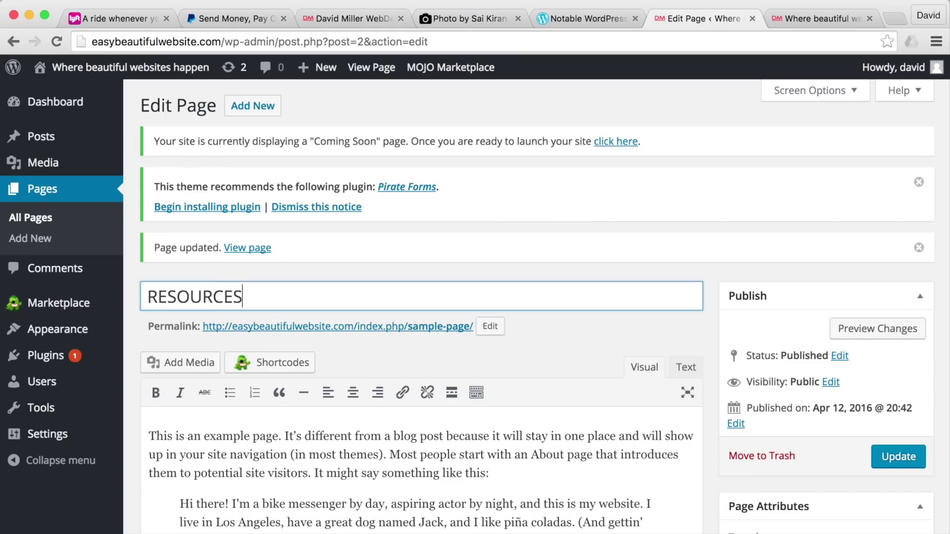
pyautogui.click(898, 456)
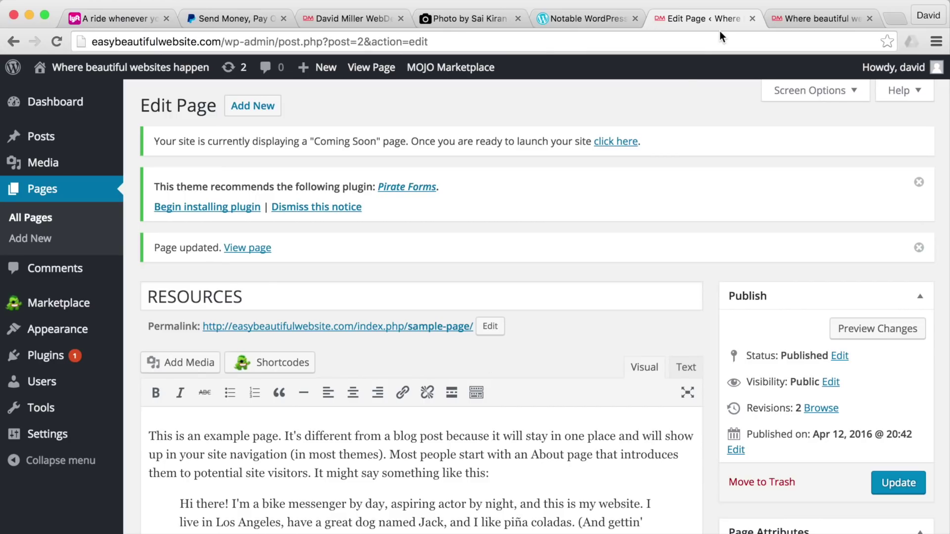
# - Check the live RESOURCES page, then select the reference site's content from Helpful Links down
pyautogui.click(800, 20)
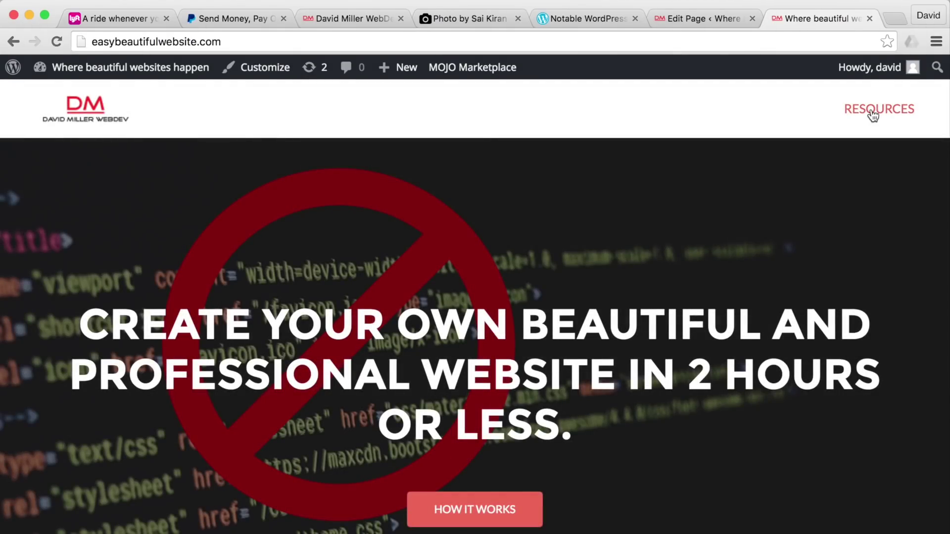
pyautogui.click(873, 115)
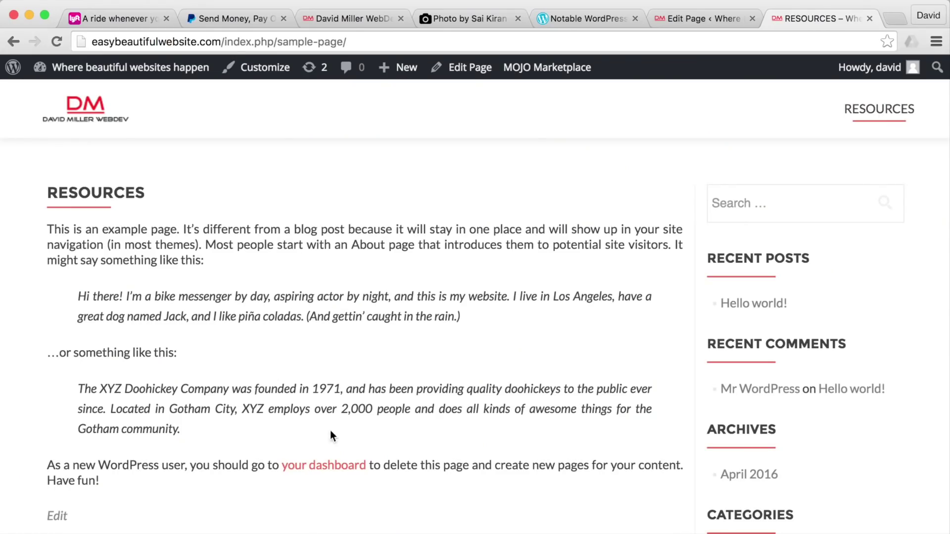
pyautogui.click(688, 19)
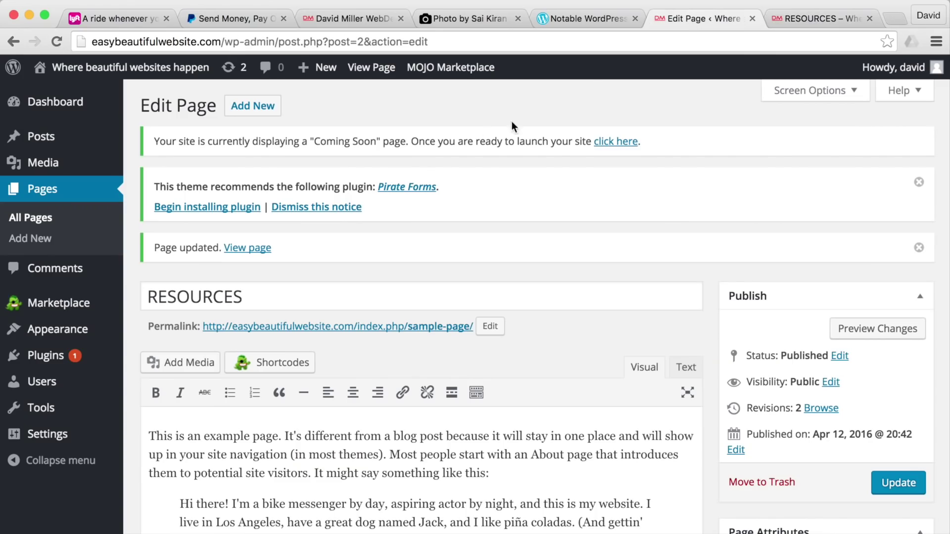
pyautogui.click(346, 20)
pyautogui.click(884, 84)
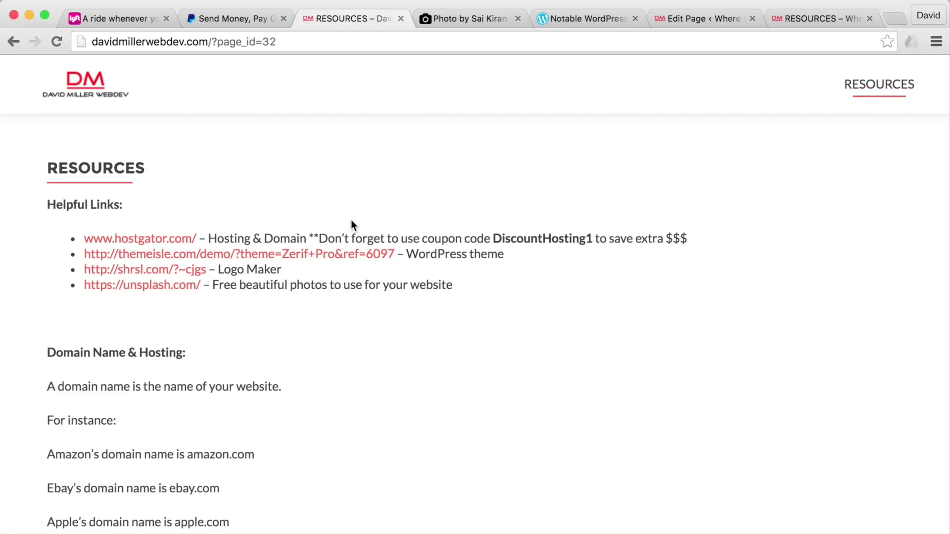
pyautogui.moveTo(48, 206); pyautogui.dragTo(486, 524)
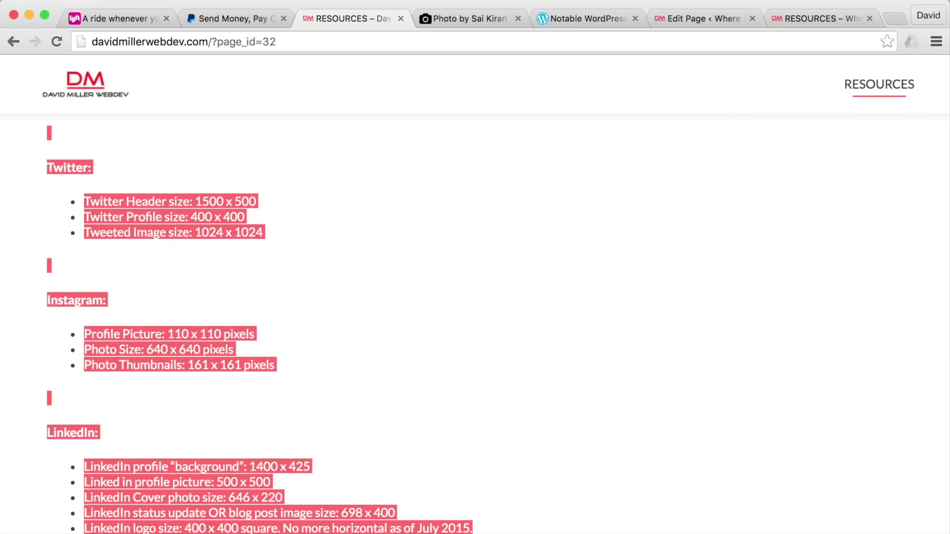
# - Replace the sample body text with the pasted resources content and update the page
pyautogui.click(695, 20)
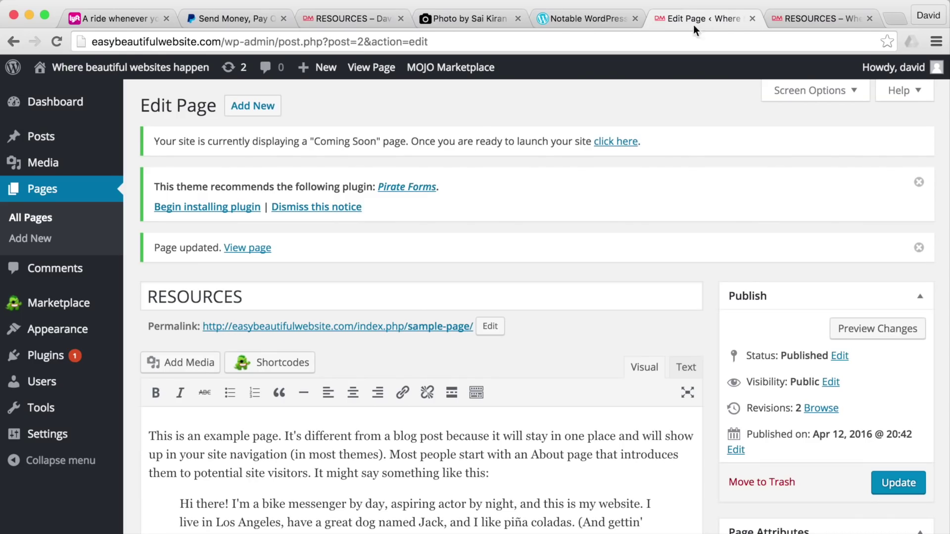
pyautogui.click(149, 435)
pyautogui.press('super+a')
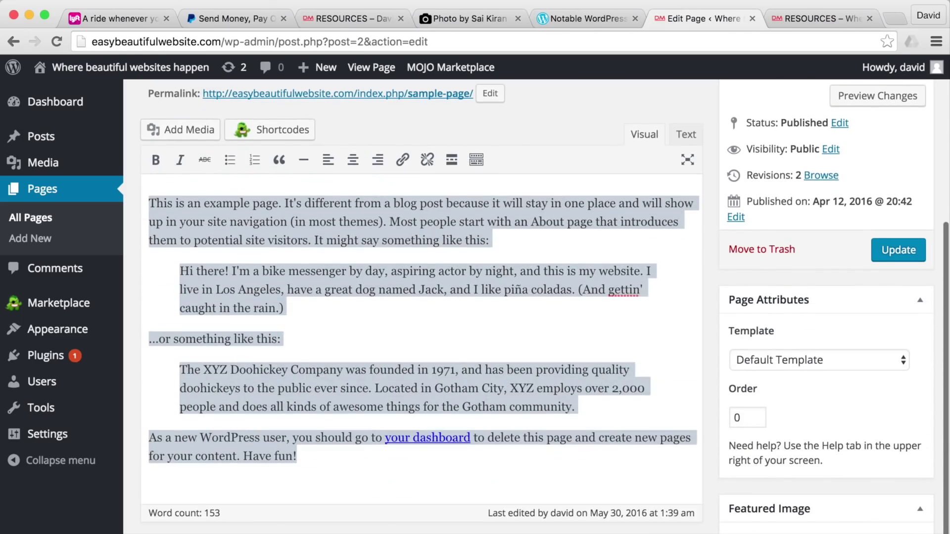
pyautogui.press('super+v')
pyautogui.click(903, 300)
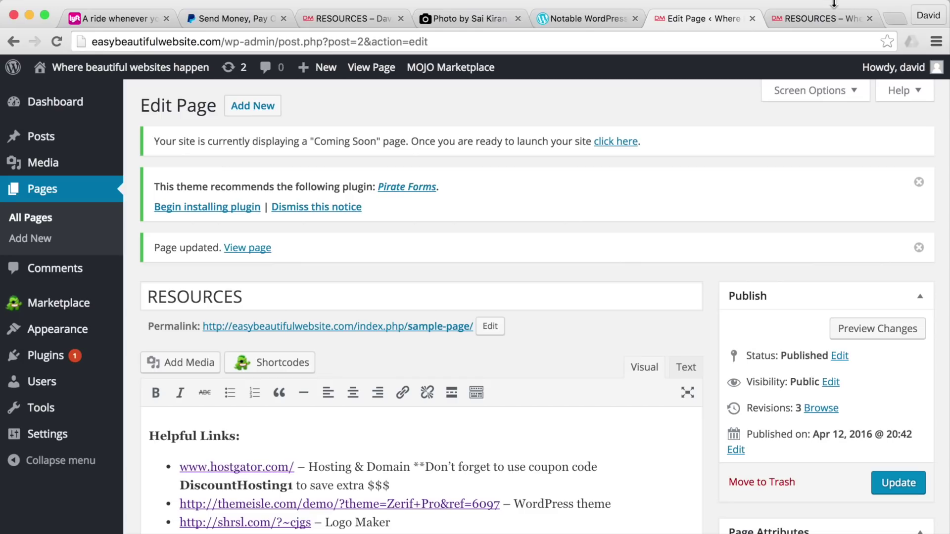
# - Reload the live RESOURCES page to check the Helpful Links and hosting content
pyautogui.click(816, 19)
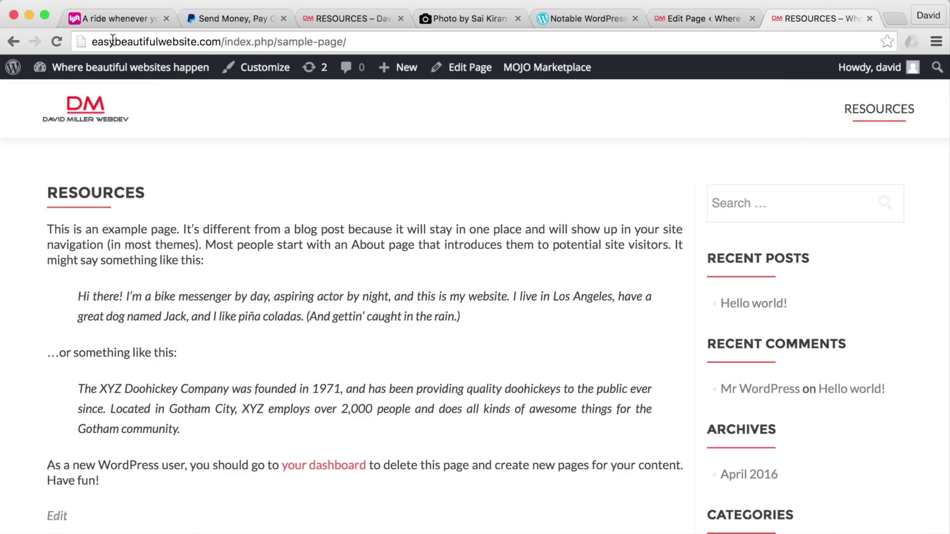
pyautogui.click(56, 41)
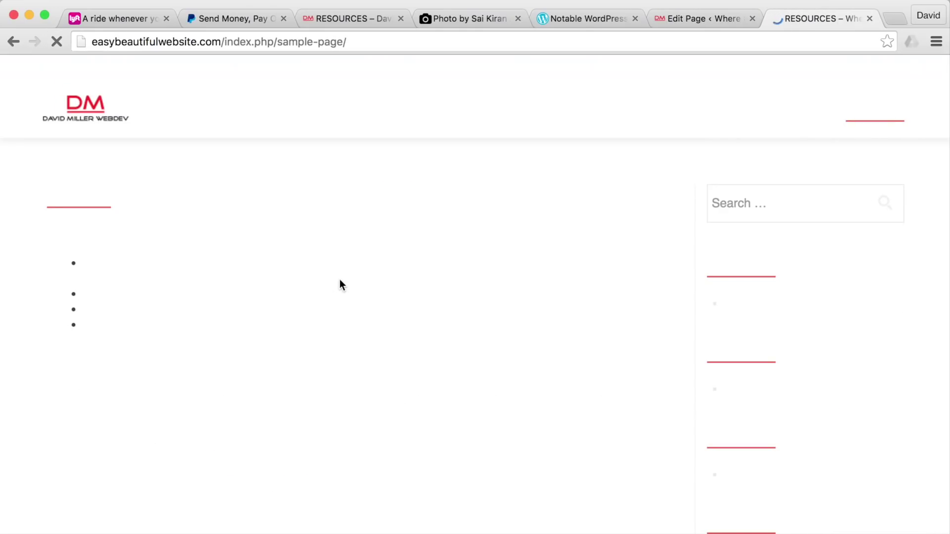
pyautogui.scroll(-5, 358, 318)
pyautogui.scroll(-9, 359, 319)
pyautogui.scroll(7, 359, 319)
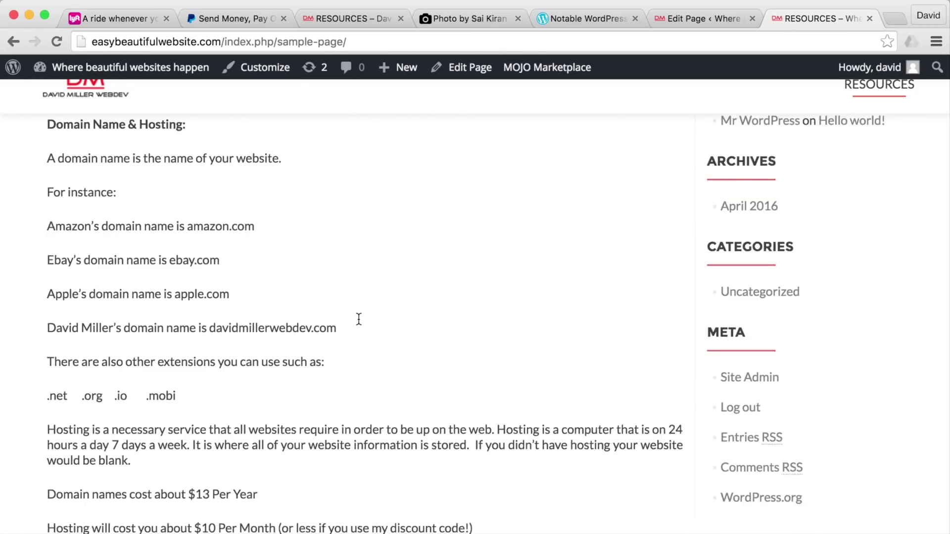
pyautogui.scroll(5, 359, 319)
pyautogui.click(89, 117)
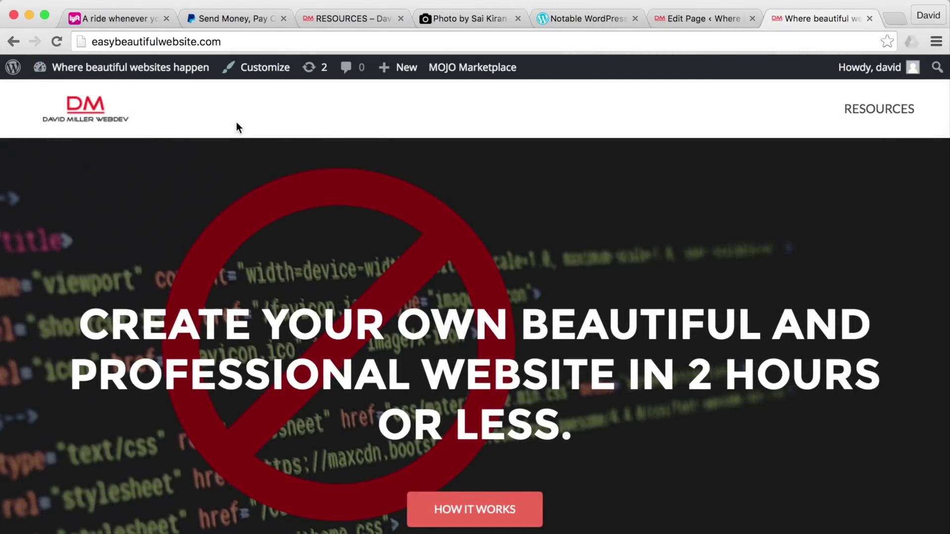
# - Visit the davidmillerwebdev.com homepage, then return to the RESOURCES page editor
pyautogui.click(324, 21)
pyautogui.scroll(15, 286, 188)
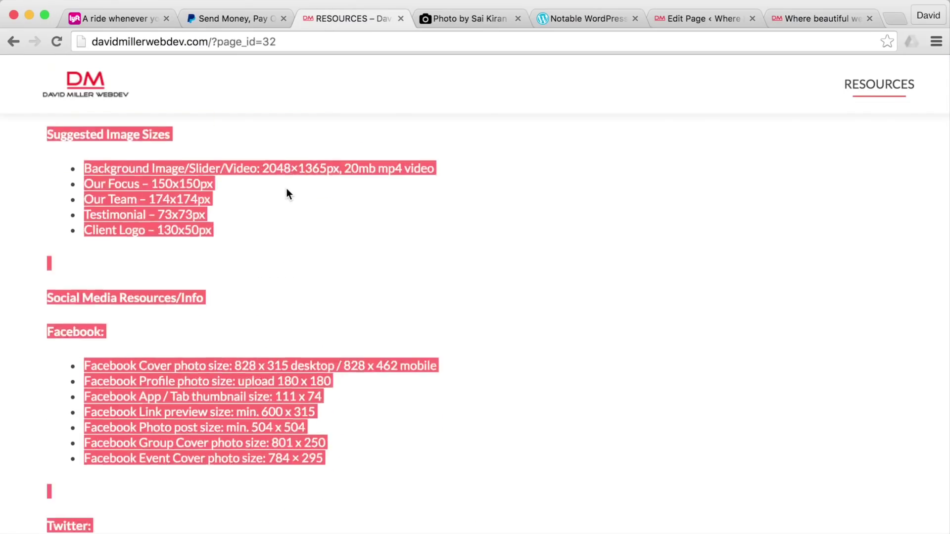
pyautogui.click(85, 84)
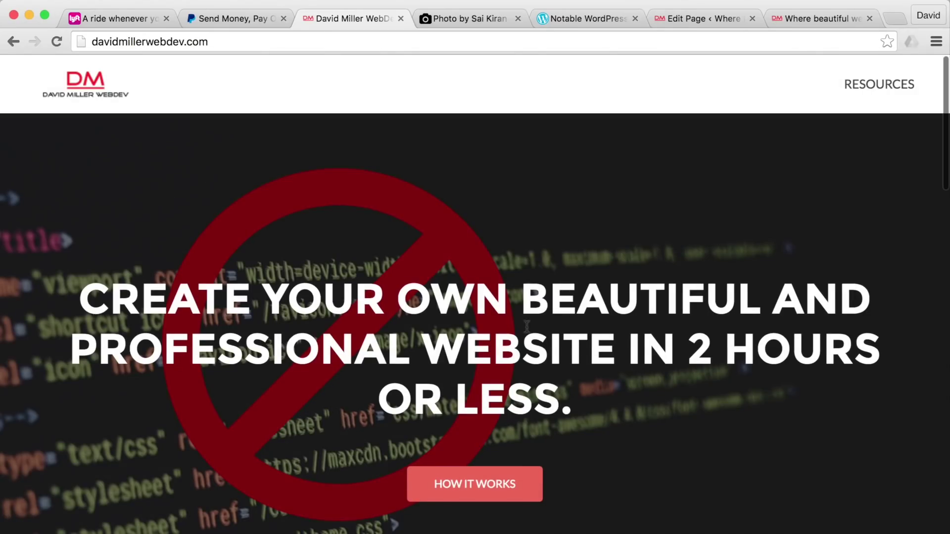
pyautogui.click(695, 20)
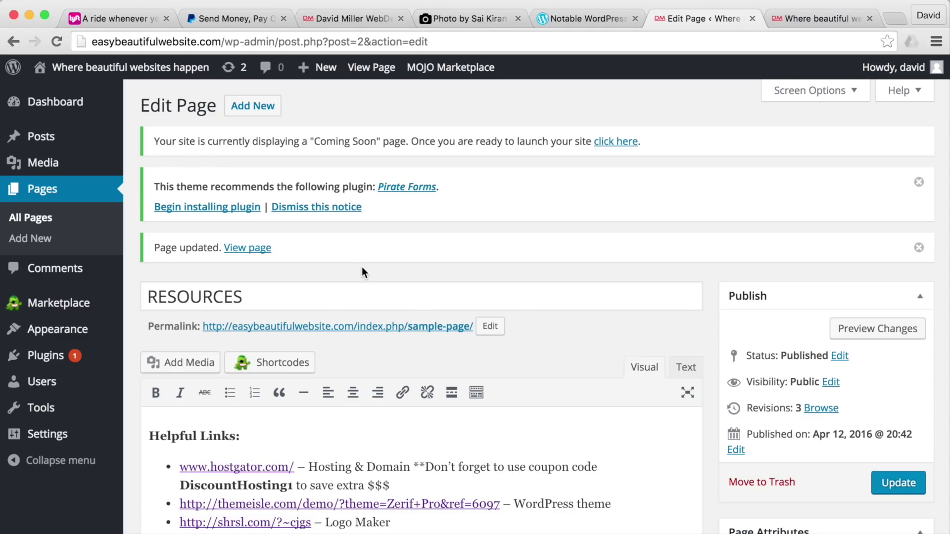
pyautogui.click(814, 23)
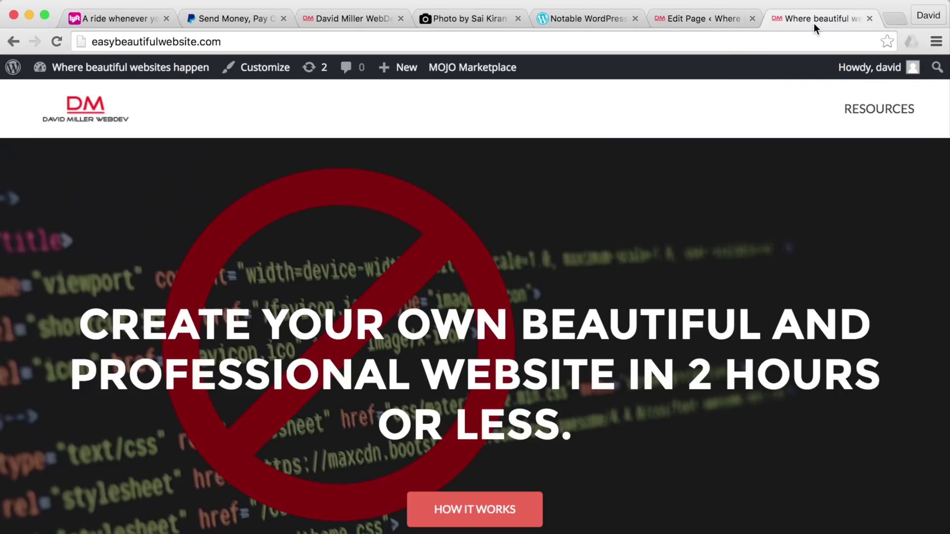
pyautogui.click(697, 17)
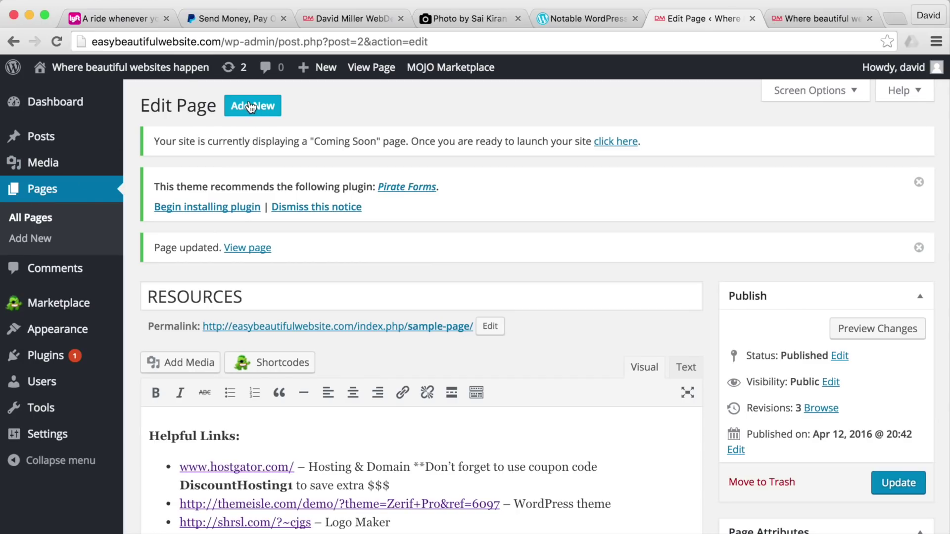
# - Add a new page titled 'VIDEOS' and publish it
pyautogui.click(37, 190)
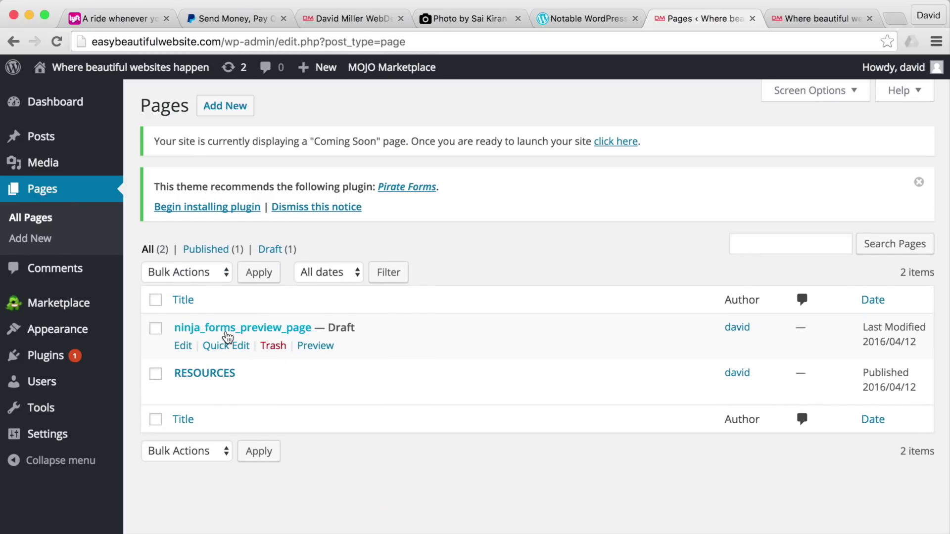
pyautogui.click(232, 110)
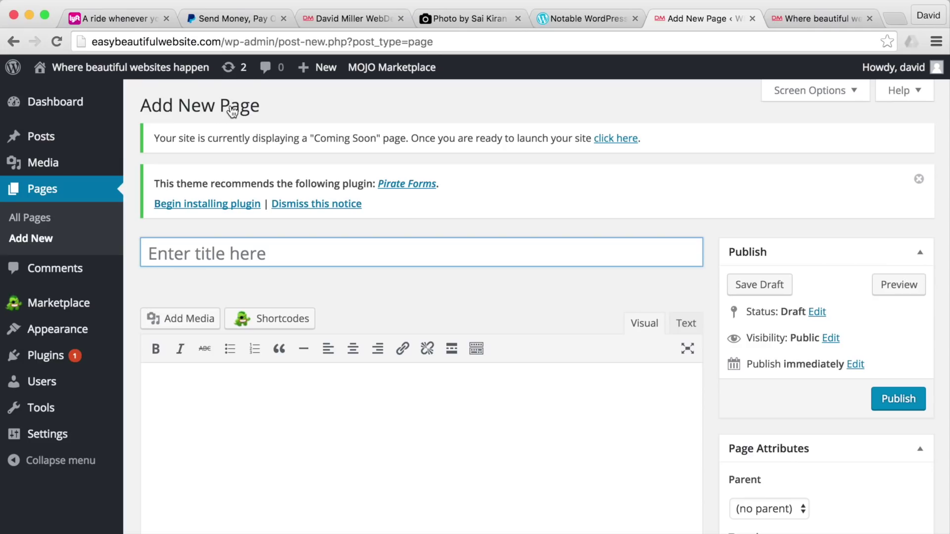
pyautogui.write('VIDE')
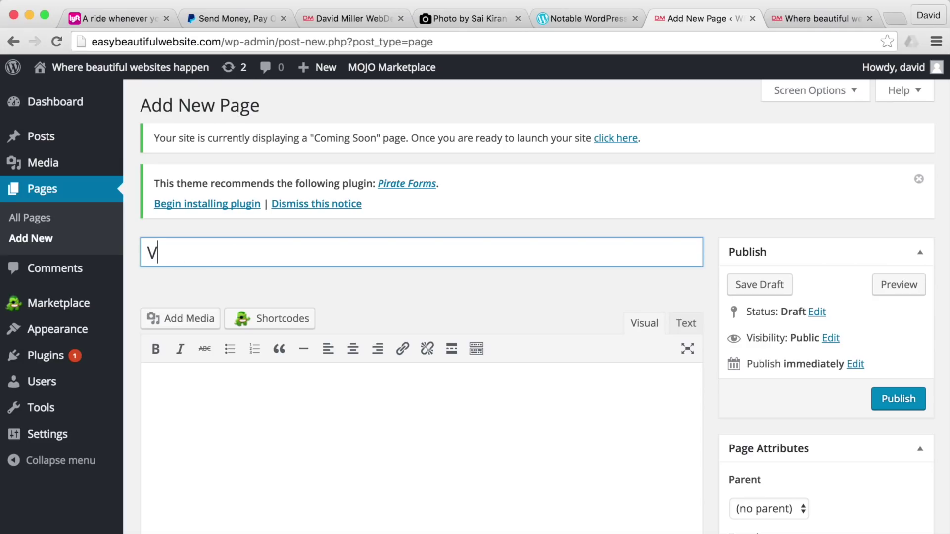
pyautogui.write('OS')
pyautogui.click(889, 400)
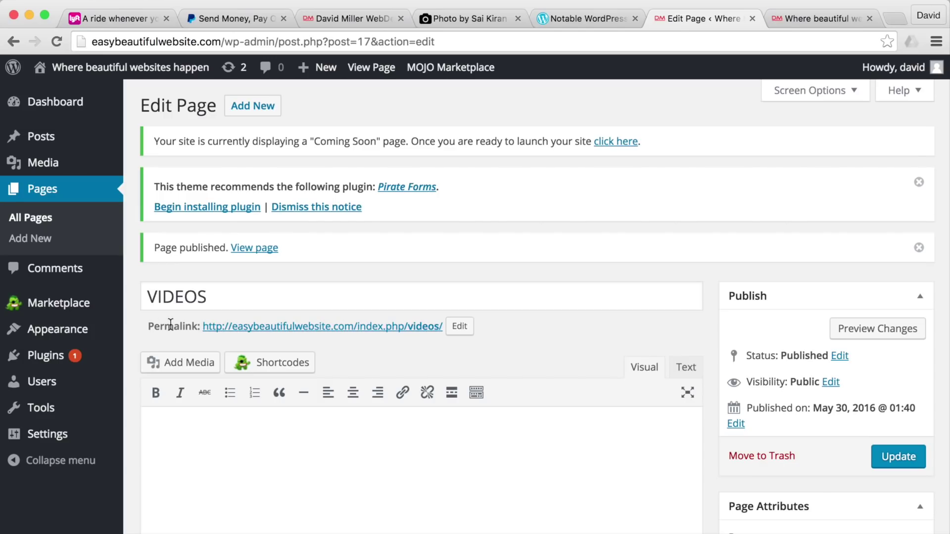
pyautogui.click(818, 19)
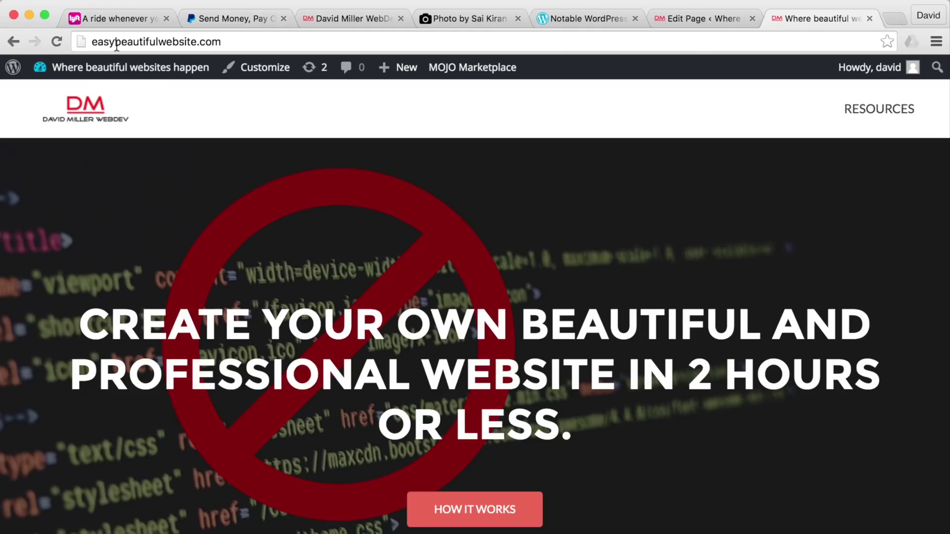
pyautogui.click(58, 41)
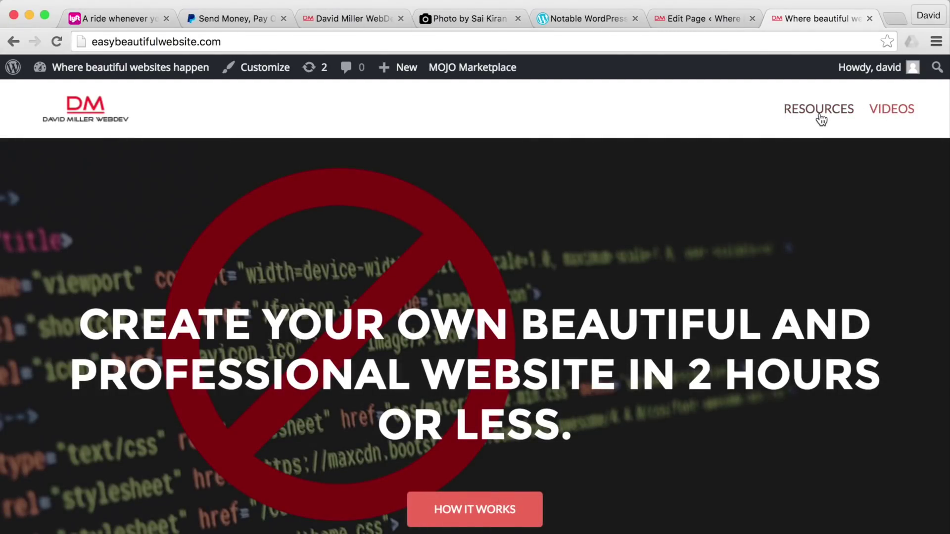
pyautogui.click(885, 114)
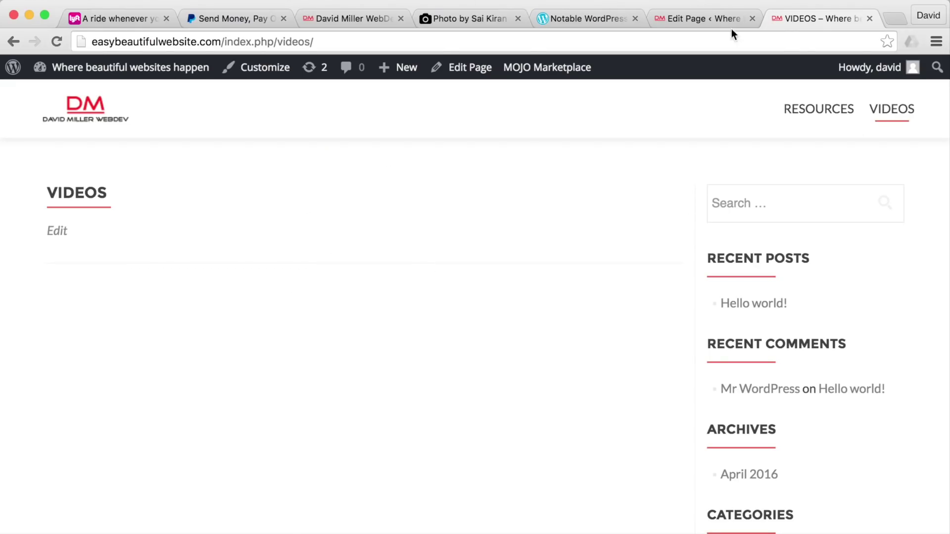
pyautogui.click(690, 17)
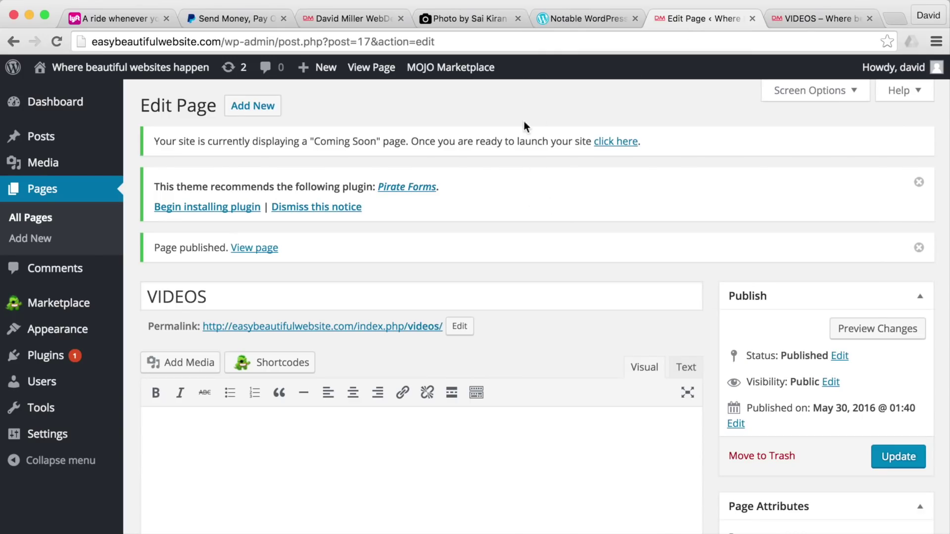
pyautogui.click(809, 15)
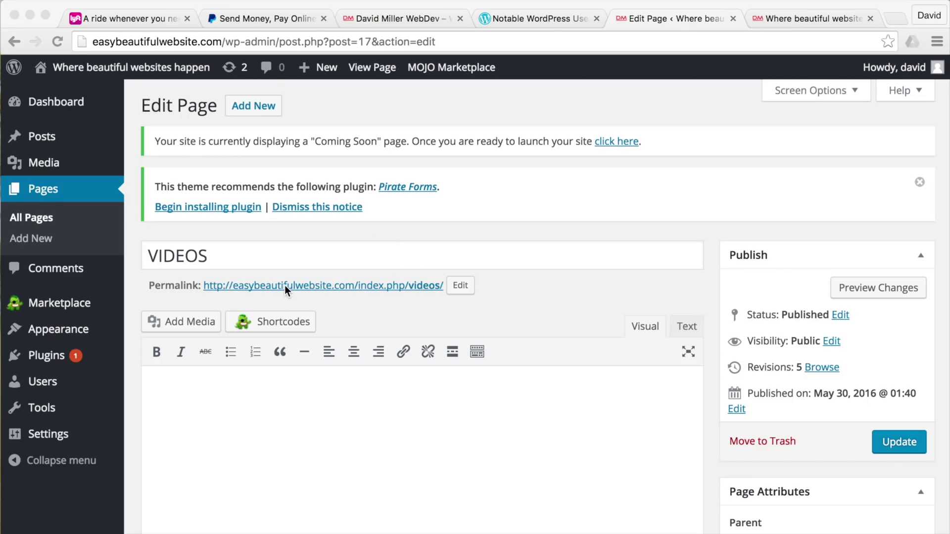
# - Check the VIDEOS page from the live site menu, then reopen it in the editor
pyautogui.click(162, 64)
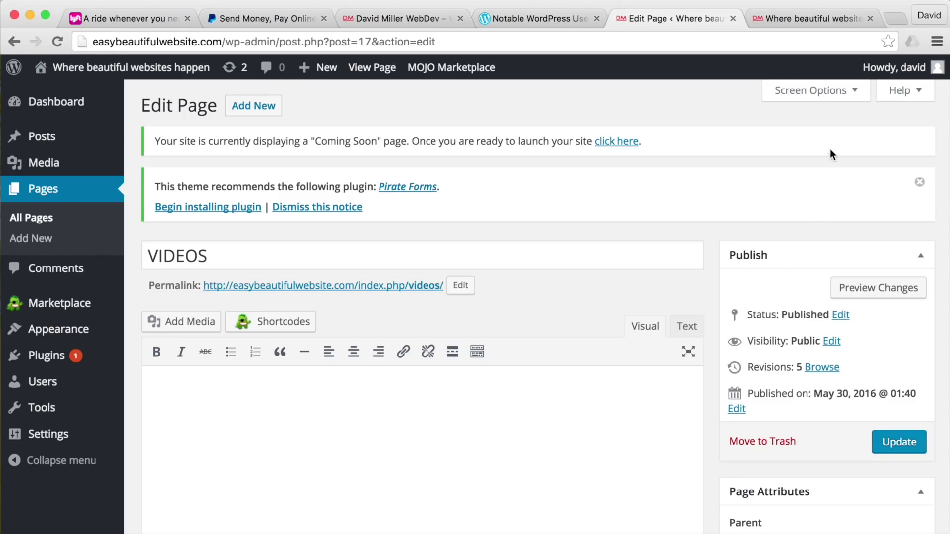
pyautogui.click(790, 27)
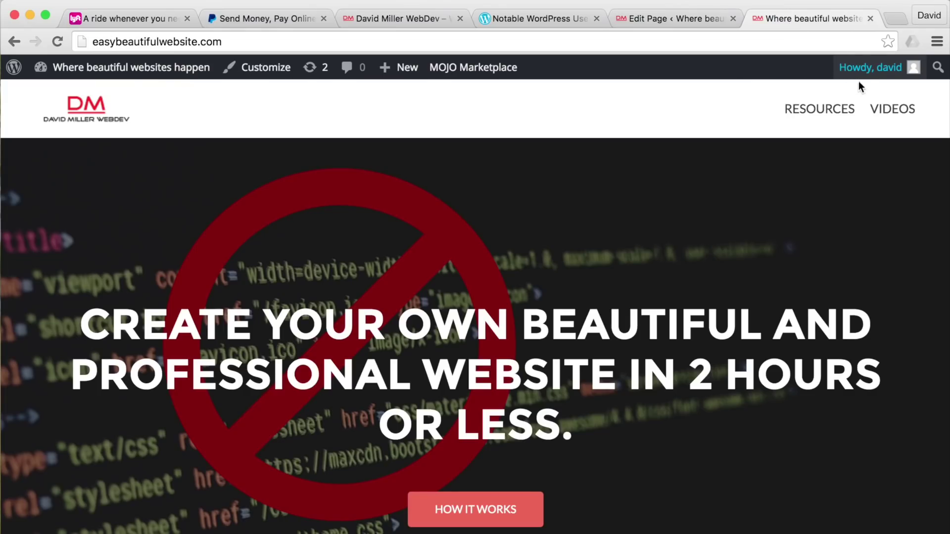
pyautogui.click(893, 111)
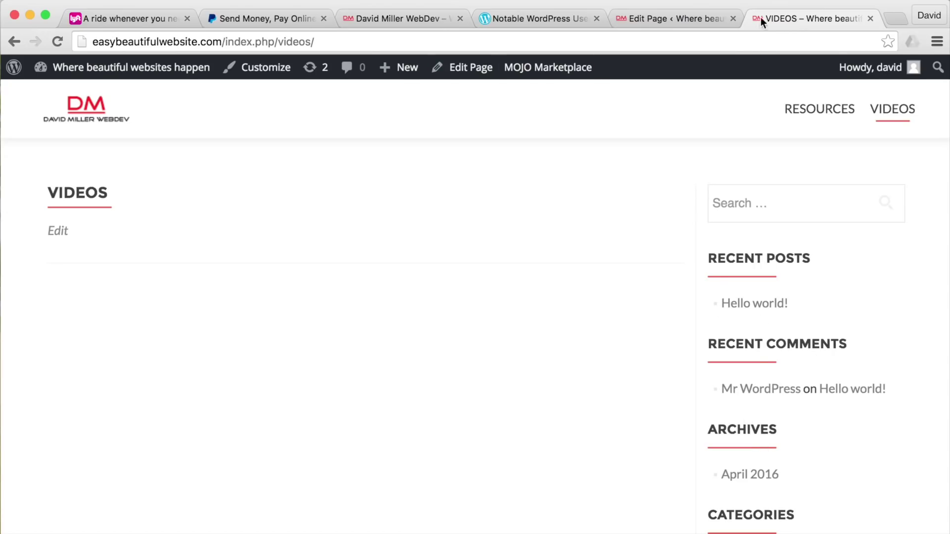
pyautogui.click(673, 15)
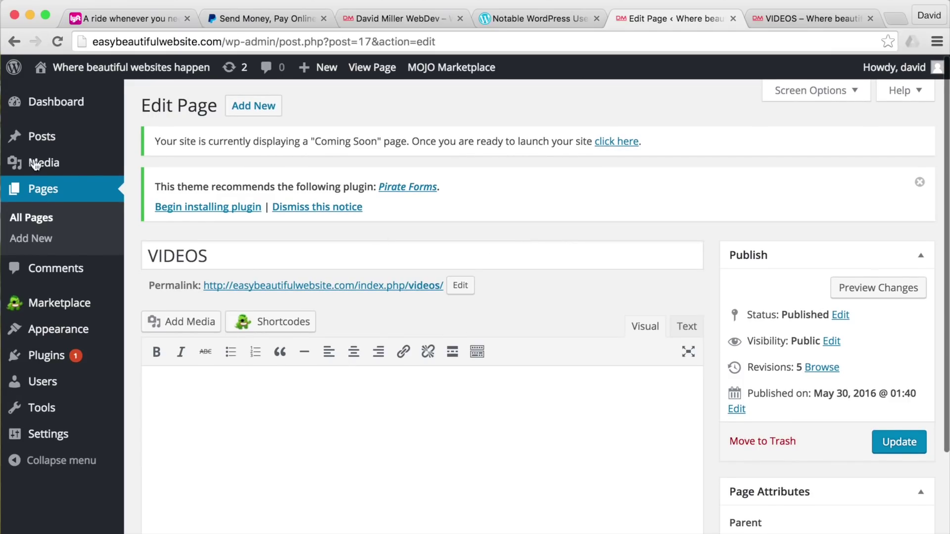
pyautogui.click(42, 195)
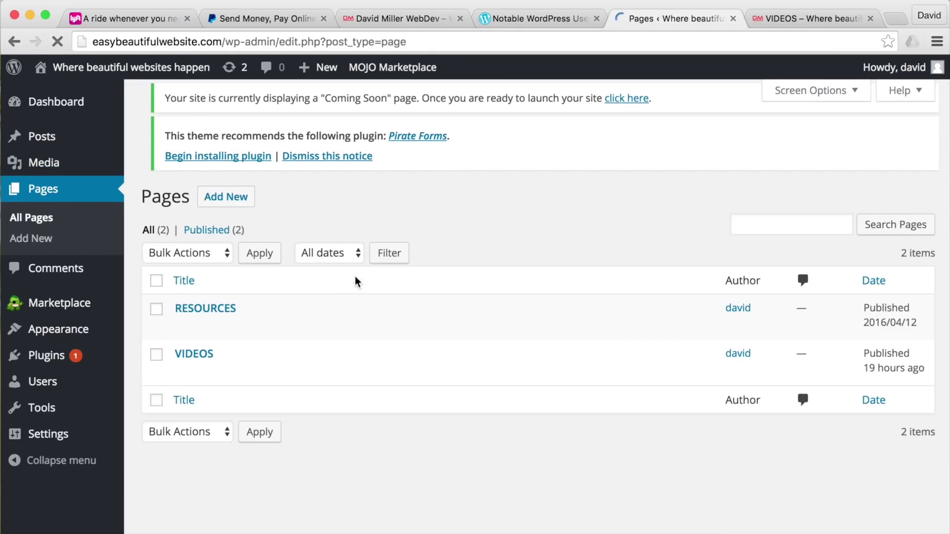
pyautogui.click(199, 377)
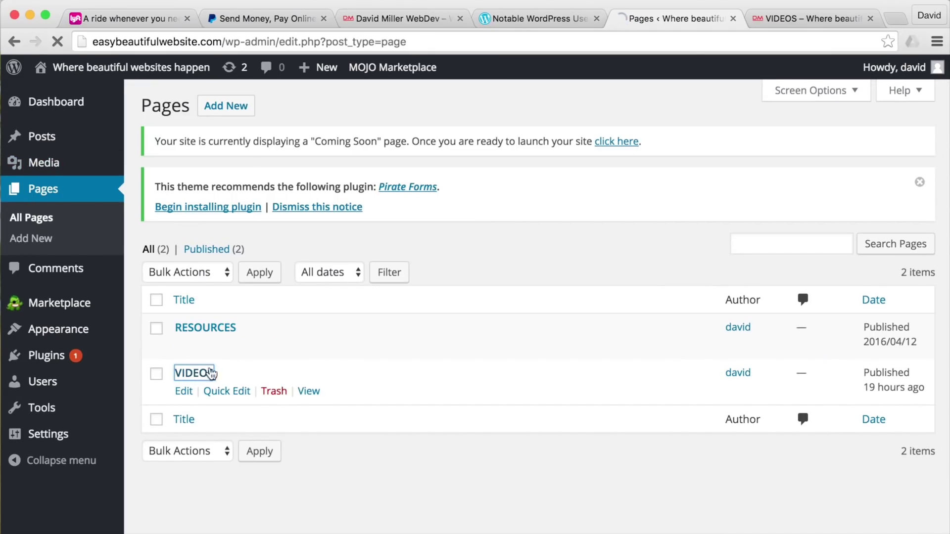
pyautogui.scroll(-3, 639, 346)
pyautogui.scroll(-1, 638, 347)
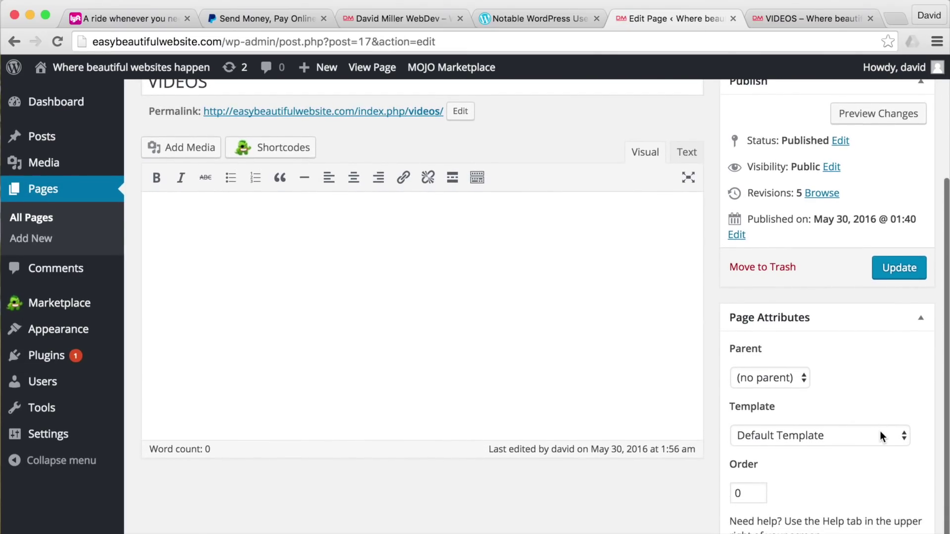
pyautogui.click(832, 18)
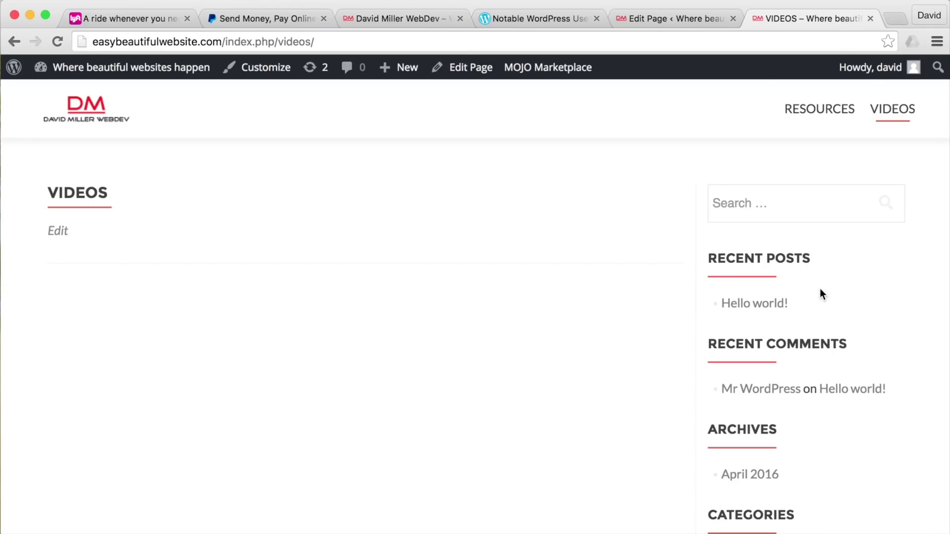
pyautogui.click(684, 20)
# - Set the VIDEOS page template to Full Width Page and update it
pyautogui.click(877, 439)
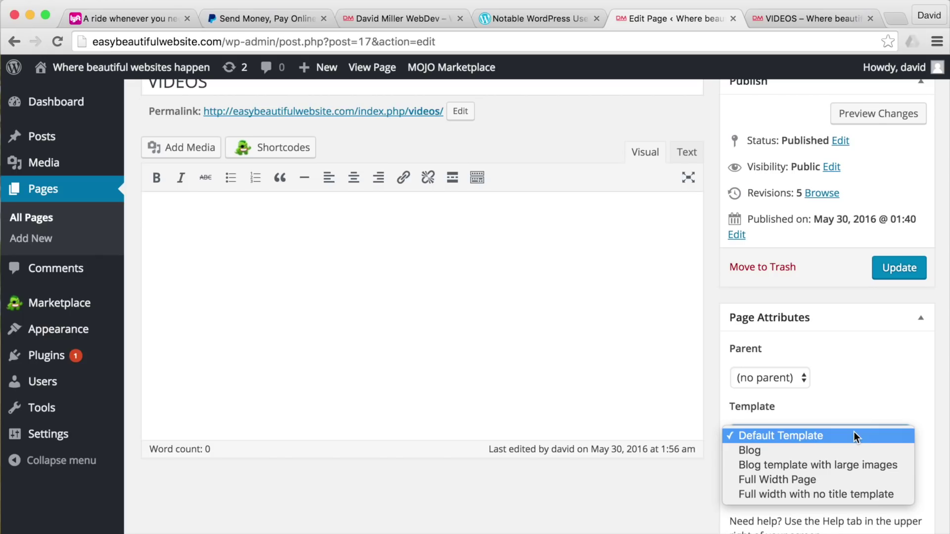
pyautogui.click(388, 17)
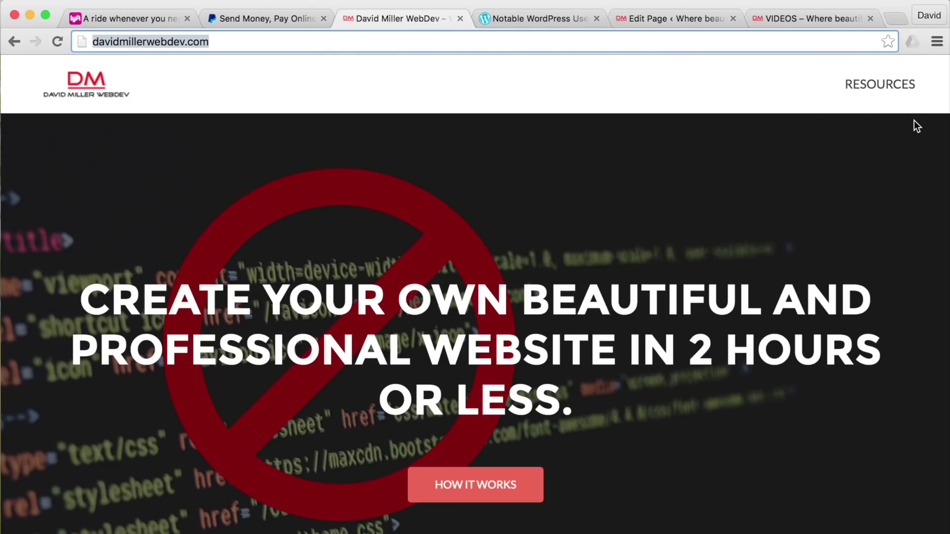
pyautogui.click(888, 86)
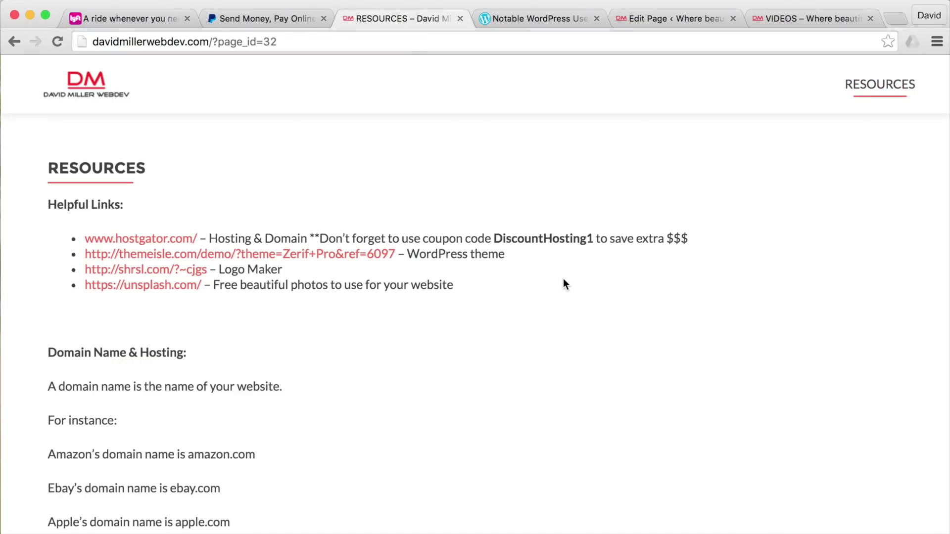
pyautogui.click(789, 14)
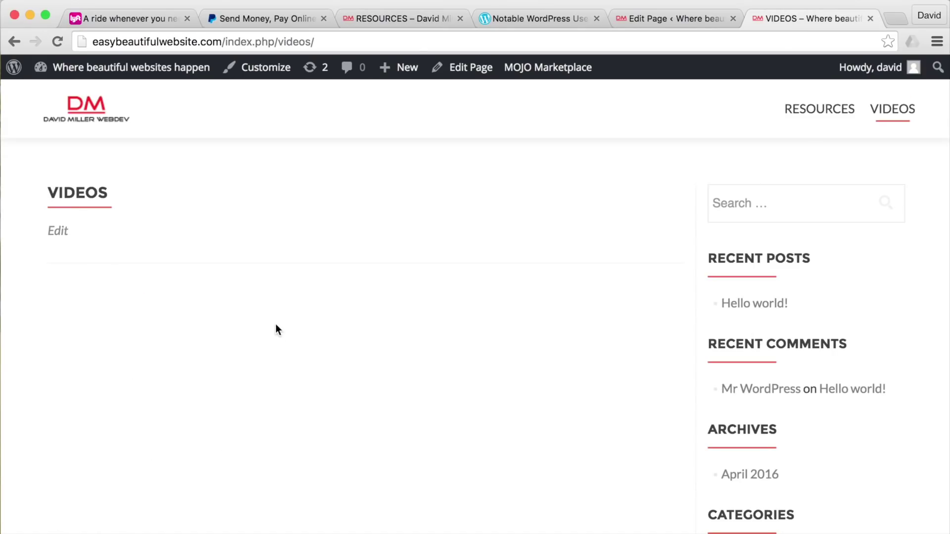
pyautogui.click(660, 20)
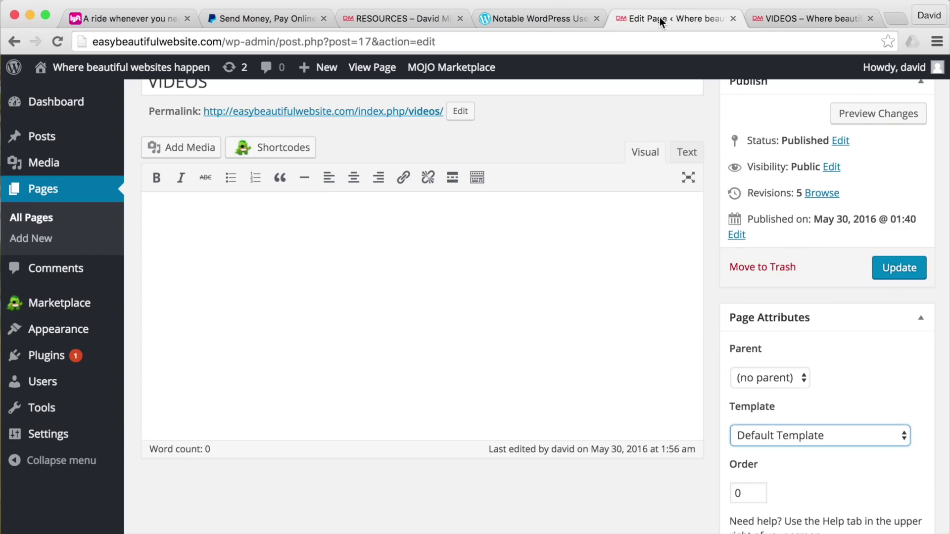
pyautogui.click(857, 436)
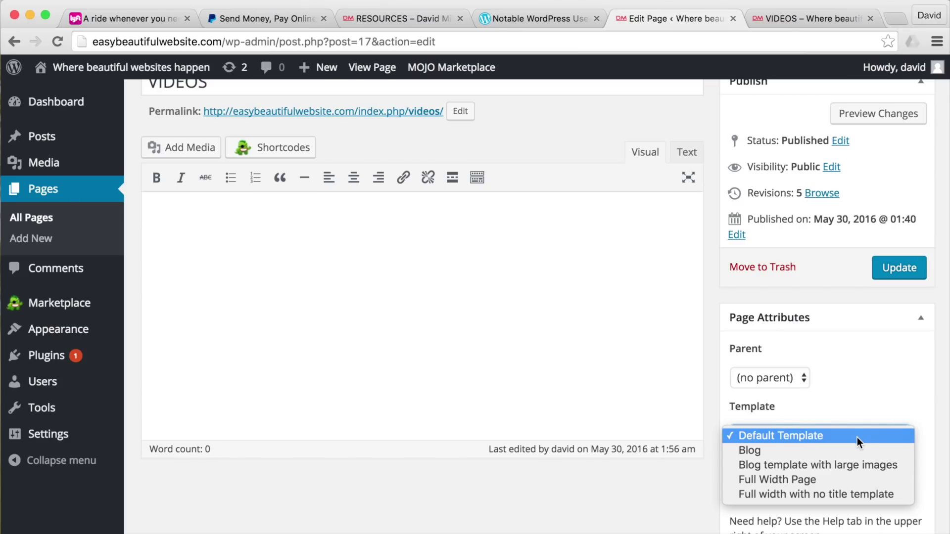
pyautogui.click(852, 478)
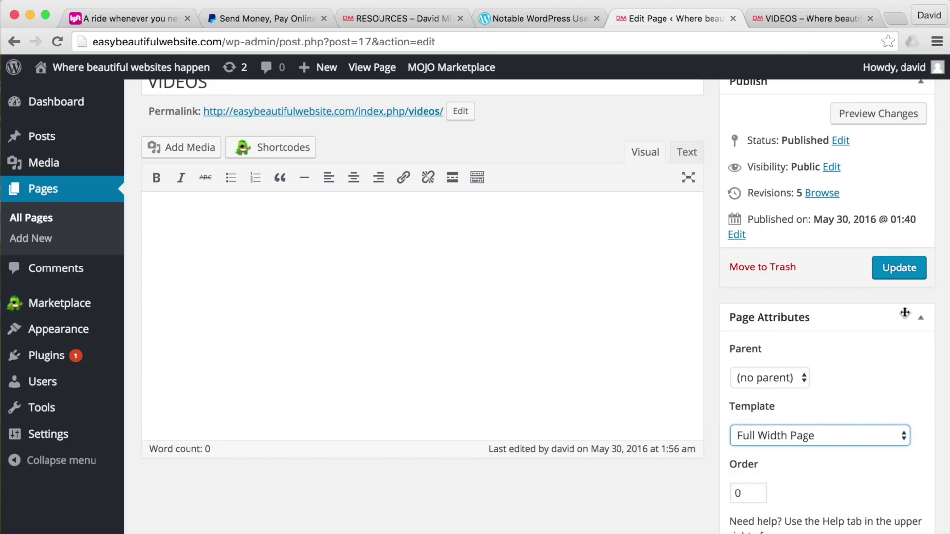
pyautogui.click(903, 268)
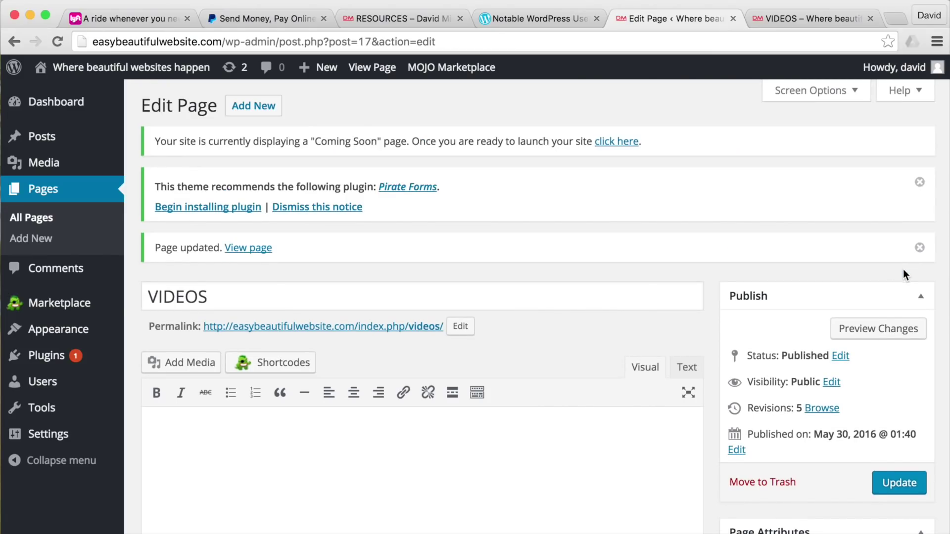
# - View the updated VIDEOS page on the site, then go back to its editor
pyautogui.click(248, 247)
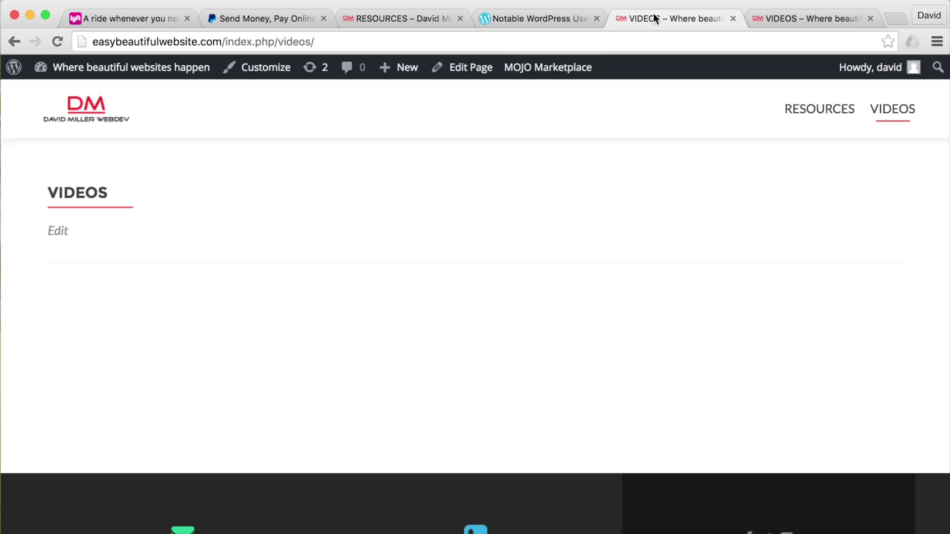
pyautogui.moveTo(121, 72)
pyautogui.click(13, 42)
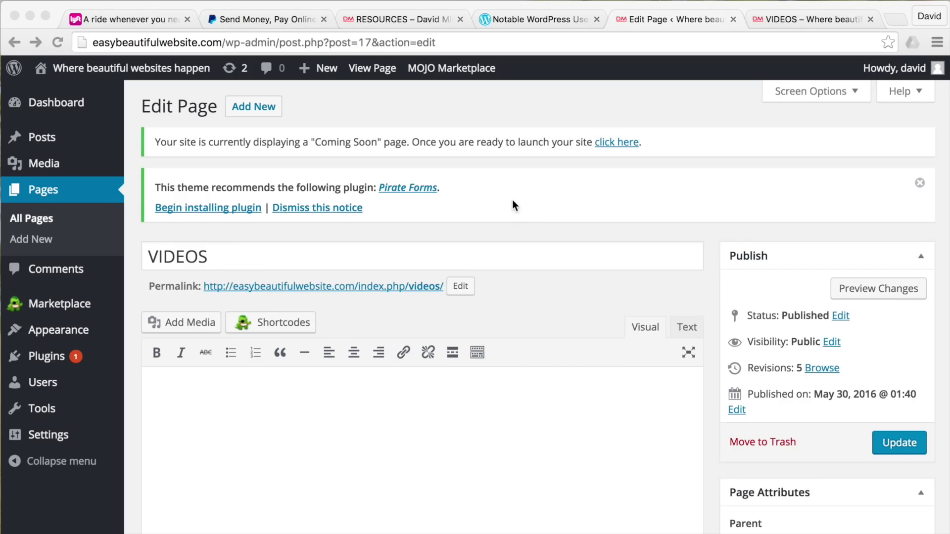
# - Visit the site homepage to check its RESOURCES and VIDEOS menu, then return to the dashboard
pyautogui.click(160, 67)
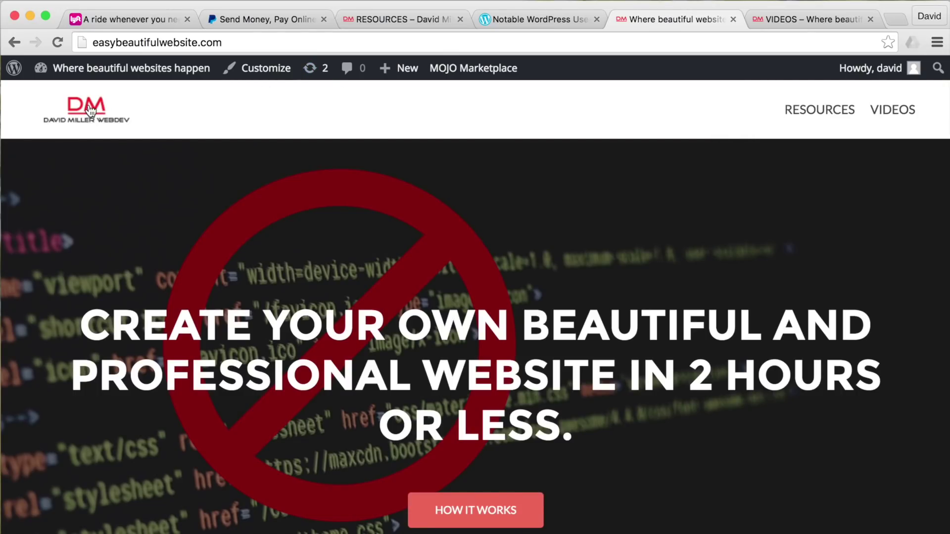
pyautogui.click(826, 118)
pyautogui.click(93, 109)
pyautogui.scroll(-7, 312, 233)
pyautogui.scroll(7, 299, 303)
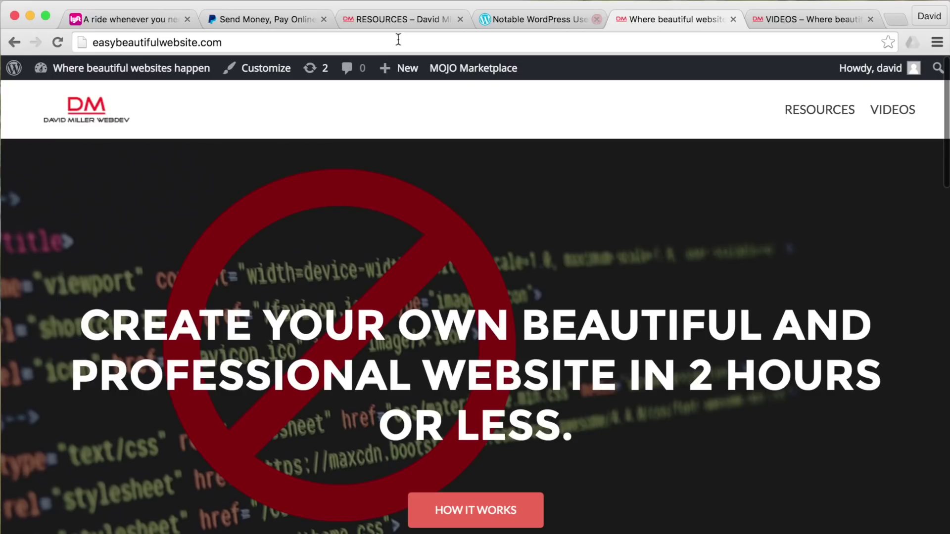
pyautogui.click(157, 75)
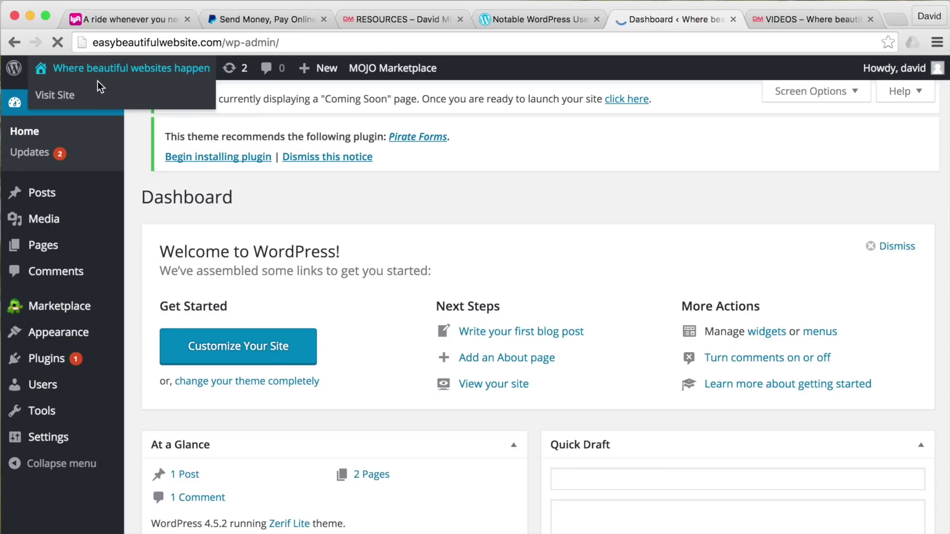
# - Reveal the Appearance submenu in the WordPress Dashboard sidebar
pyautogui.moveTo(53, 340)
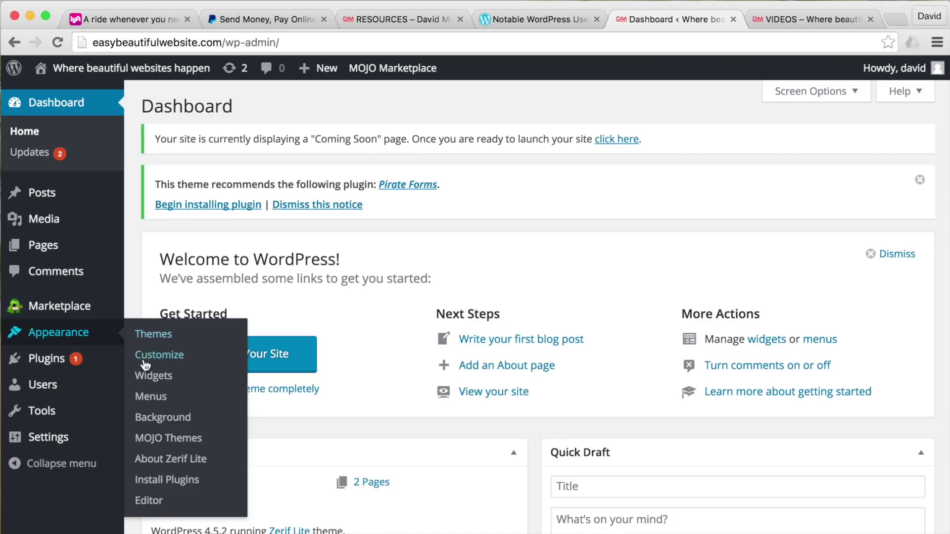
# - Check the current menu in the menu editor, then open the RESOURCES page for editing
pyautogui.click(151, 397)
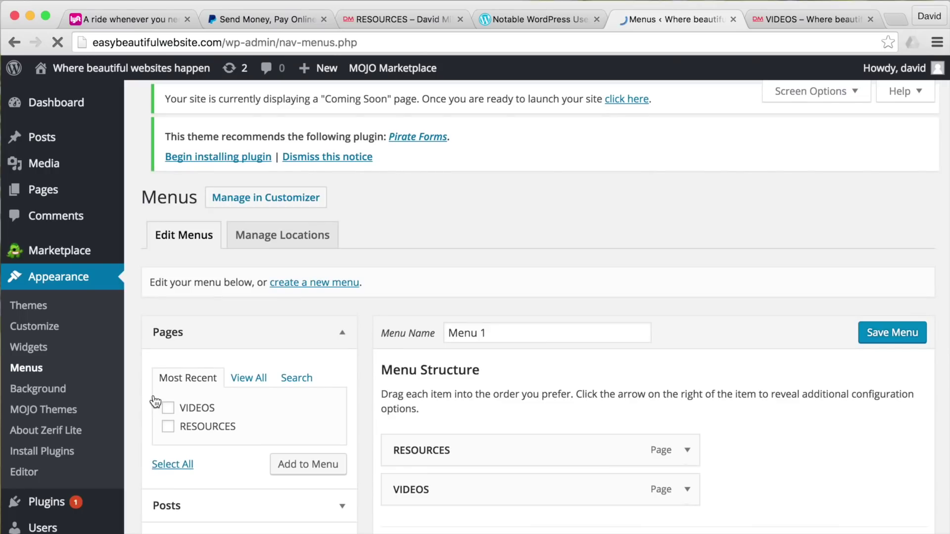
pyautogui.scroll(-5, 231, 363)
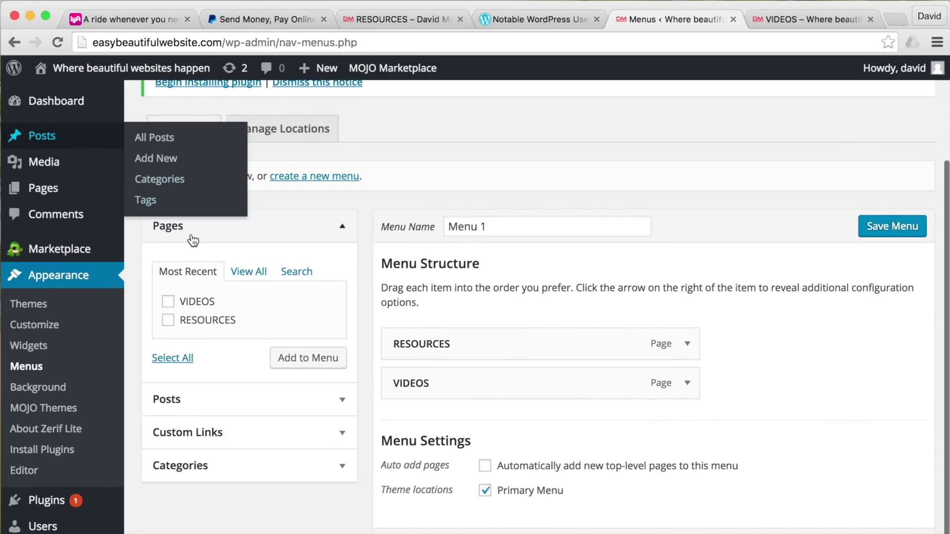
pyautogui.click(44, 190)
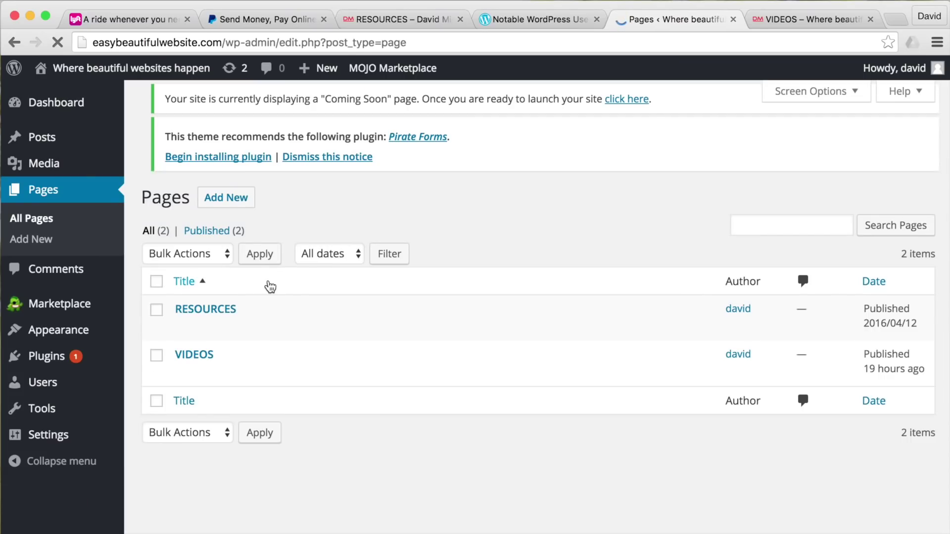
pyautogui.click(218, 330)
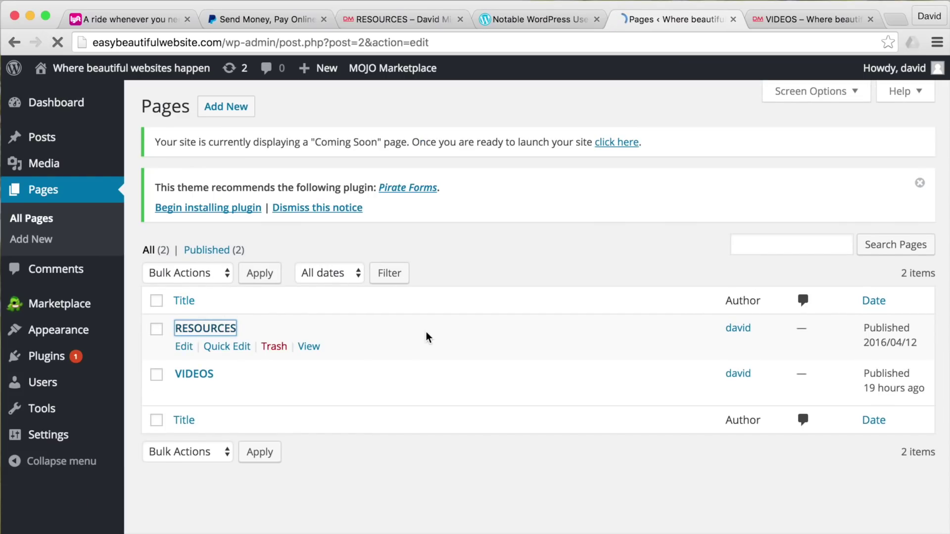
# - Review the RESOURCES page, then open the VIDEOS page editor from the pages list
pyautogui.scroll(-1, 212, 276)
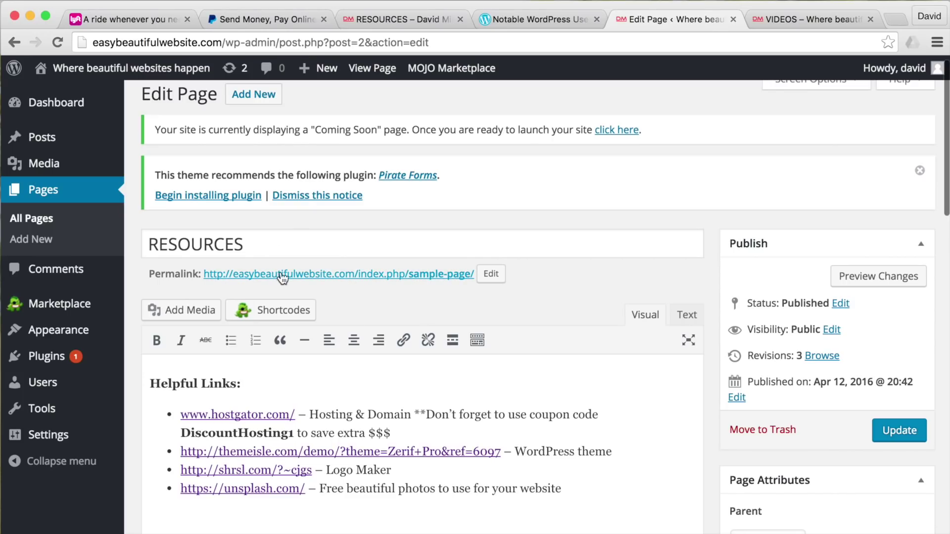
pyautogui.scroll(-1, 349, 317)
pyautogui.scroll(-3, 343, 353)
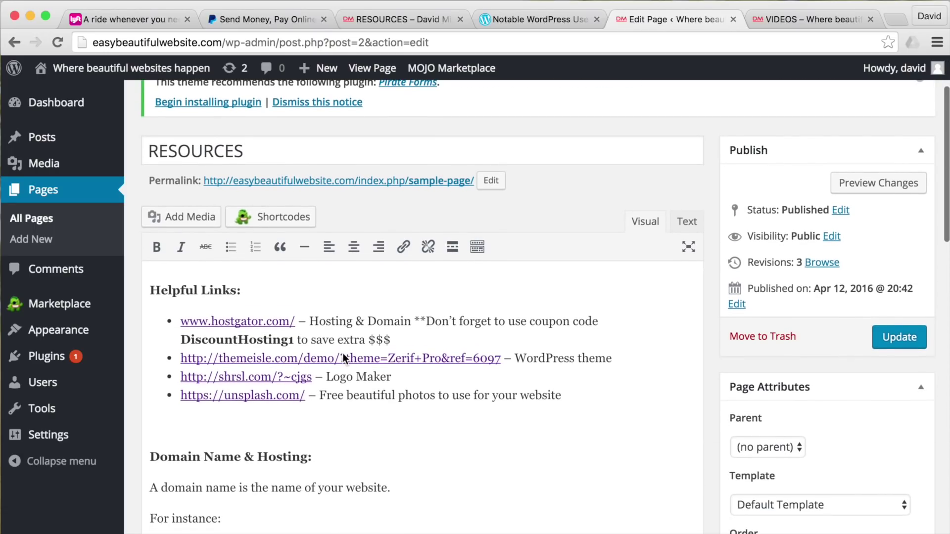
pyautogui.scroll(3, 343, 353)
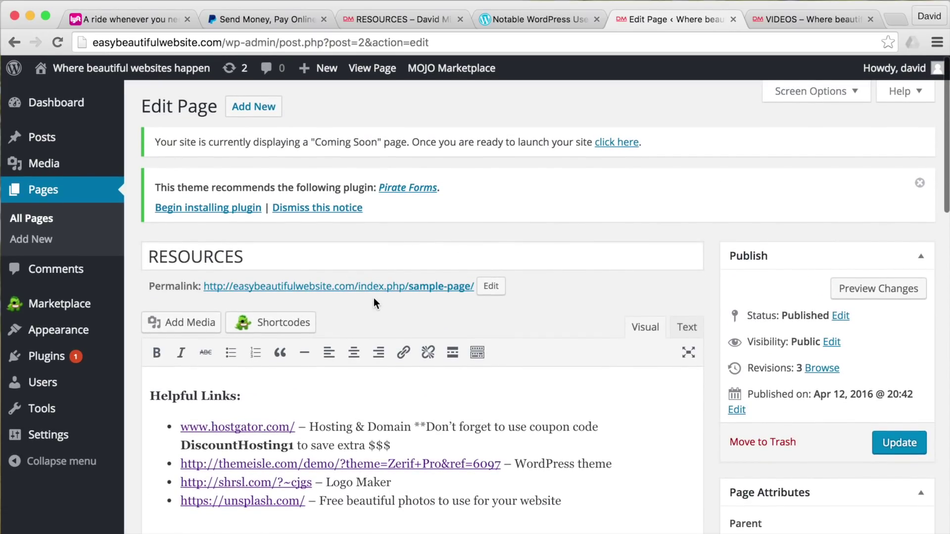
pyautogui.click(53, 192)
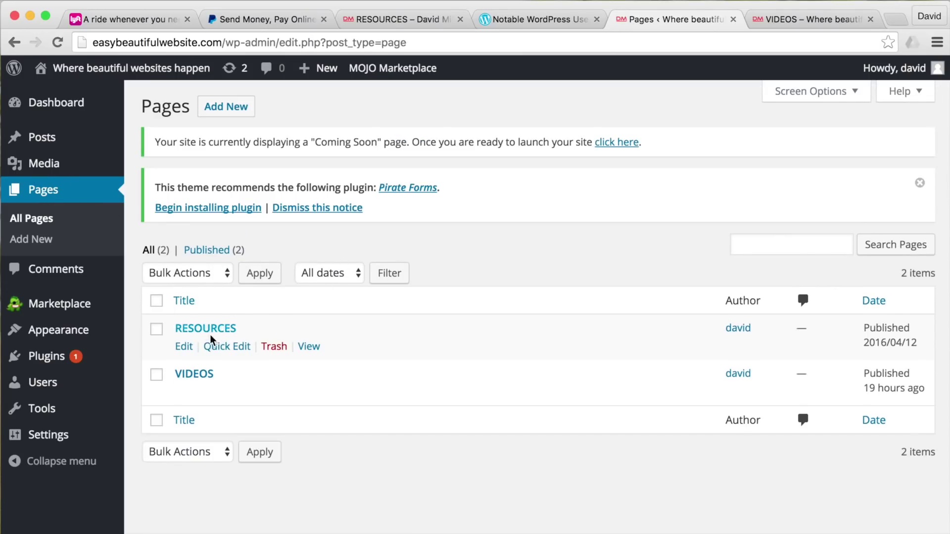
pyautogui.click(194, 374)
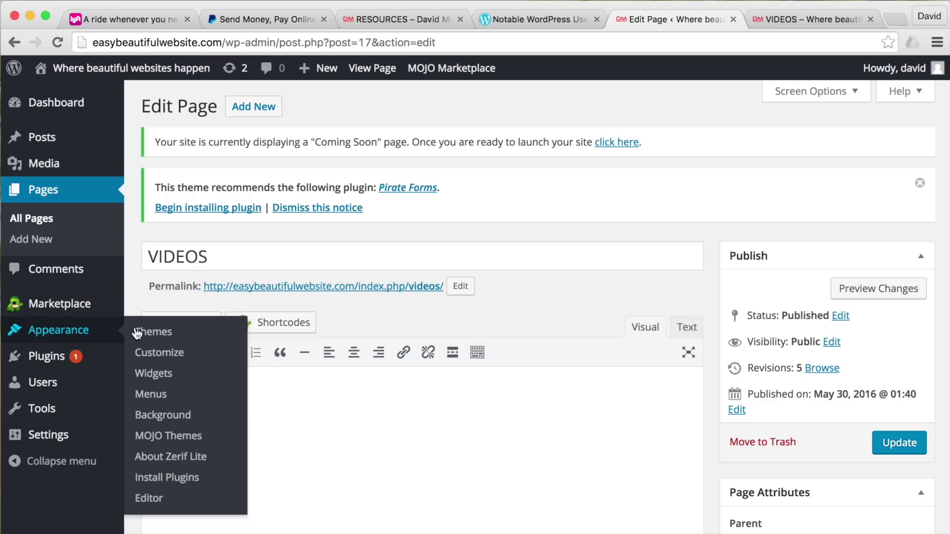
pyautogui.click(150, 394)
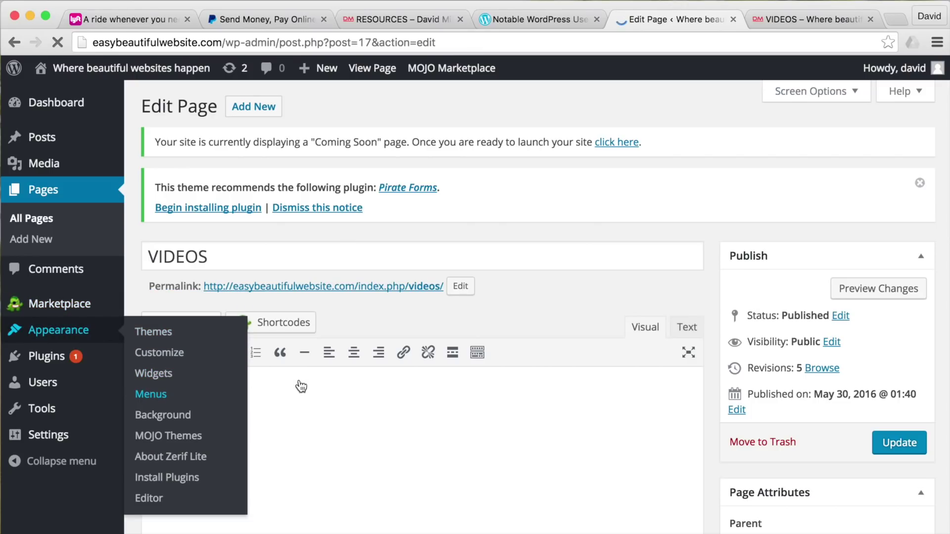
# - Inspect and collapse the RESOURCES menu item's settings, then expand the Custom Links panel
pyautogui.scroll(-5, 232, 376)
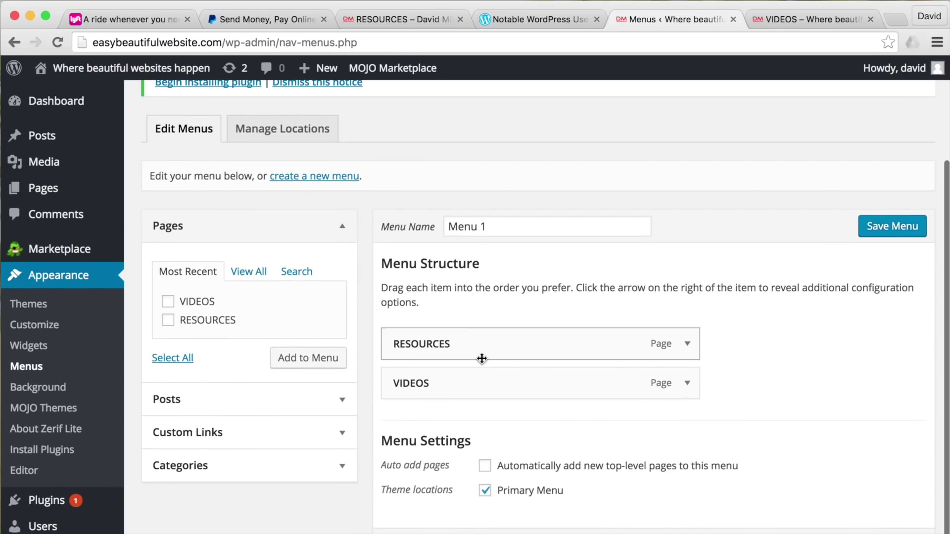
pyautogui.click(686, 345)
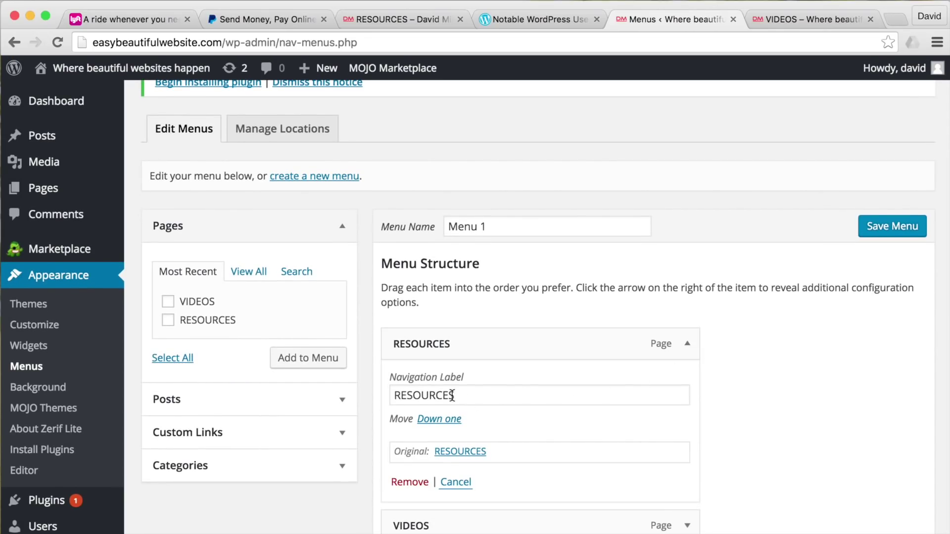
pyautogui.scroll(-3, 559, 402)
pyautogui.scroll(5, 559, 401)
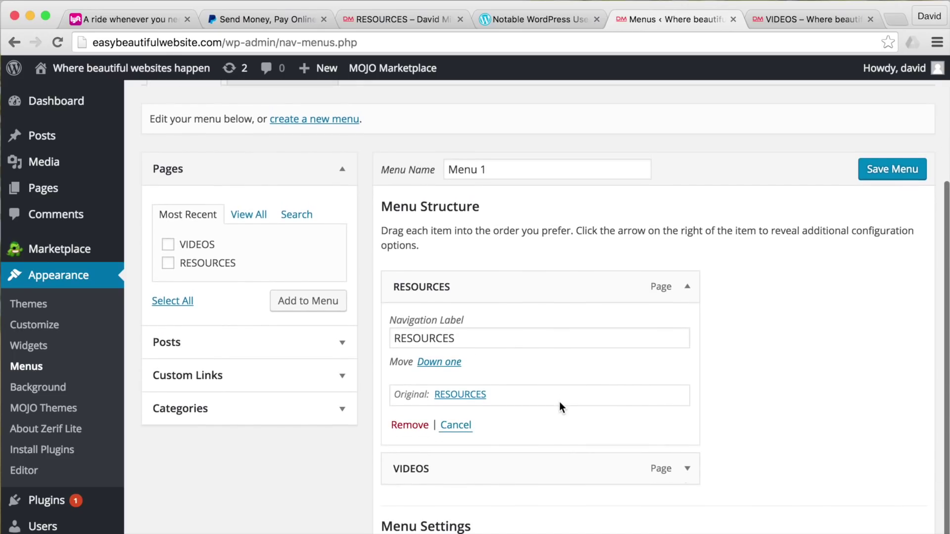
pyautogui.click(688, 387)
pyautogui.scroll(-2, 686, 390)
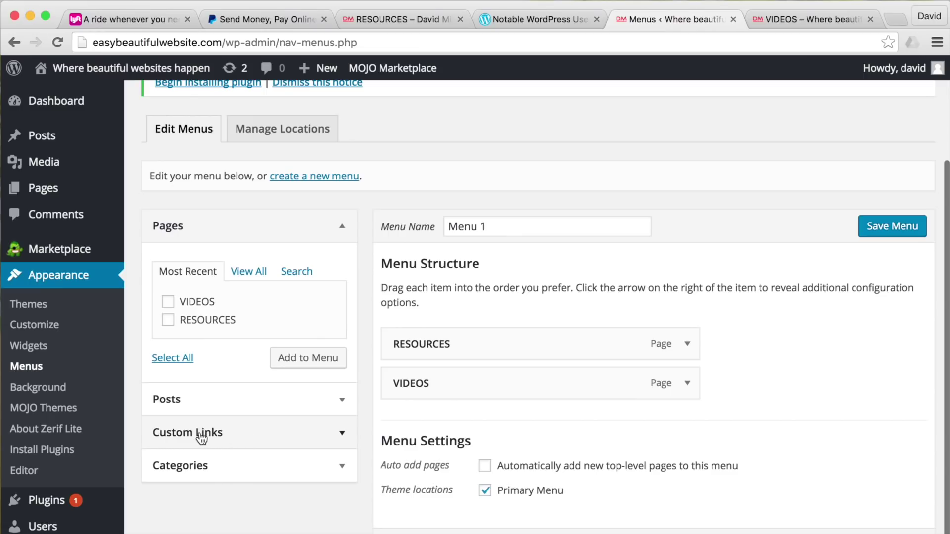
pyautogui.click(341, 432)
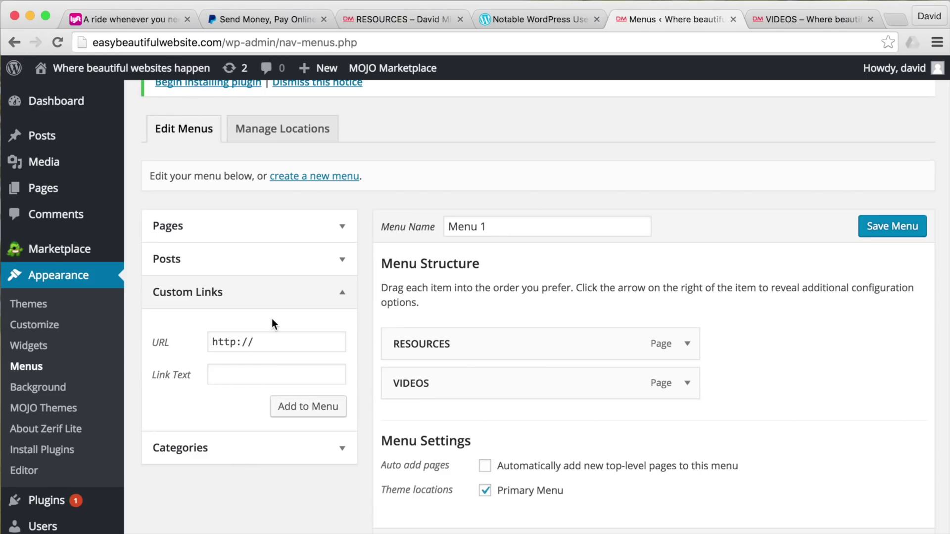
# - Add a HOME custom link to Menu 1 using the site's URL
pyautogui.moveTo(92, 44); pyautogui.dragTo(219, 40)
pyautogui.press('super+c')
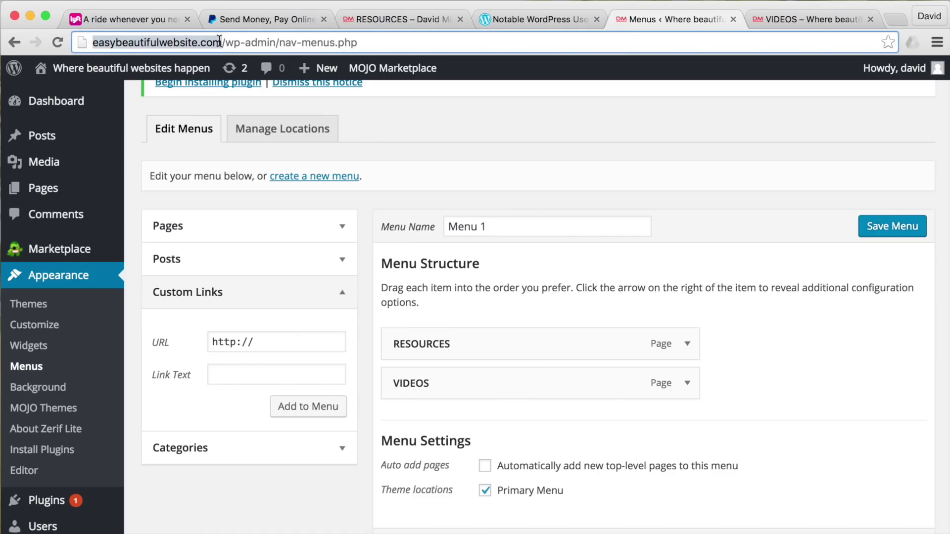
pyautogui.click(268, 346)
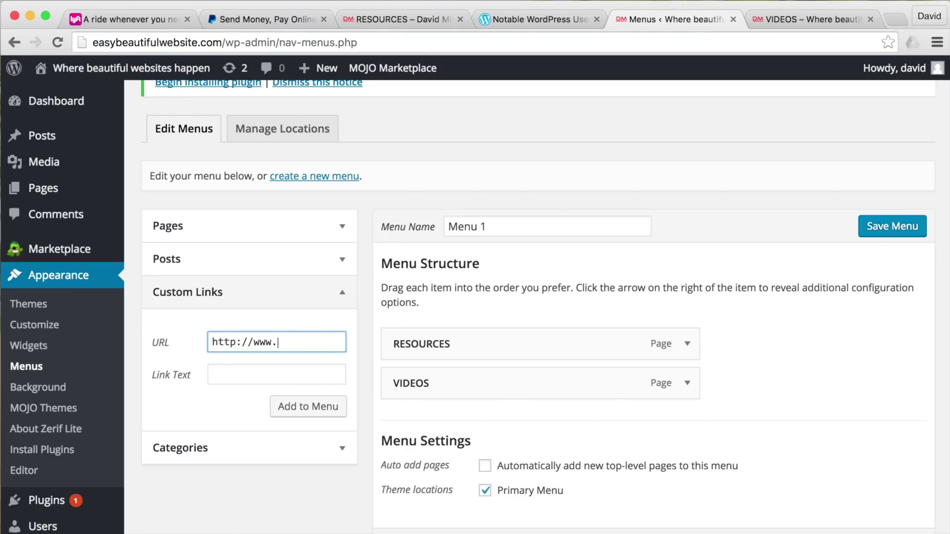
pyautogui.press('super+v')
pyautogui.write('/')
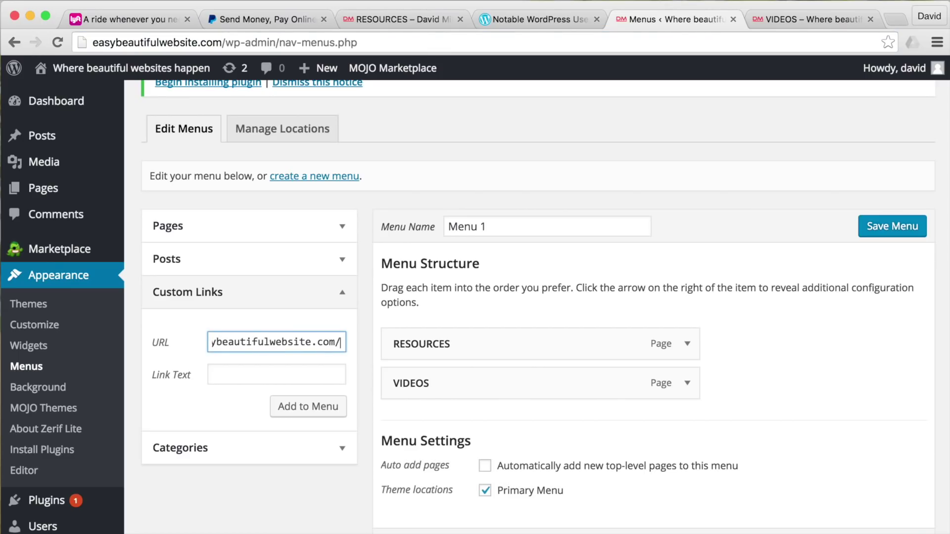
pyautogui.click(248, 375)
pyautogui.write('HOME')
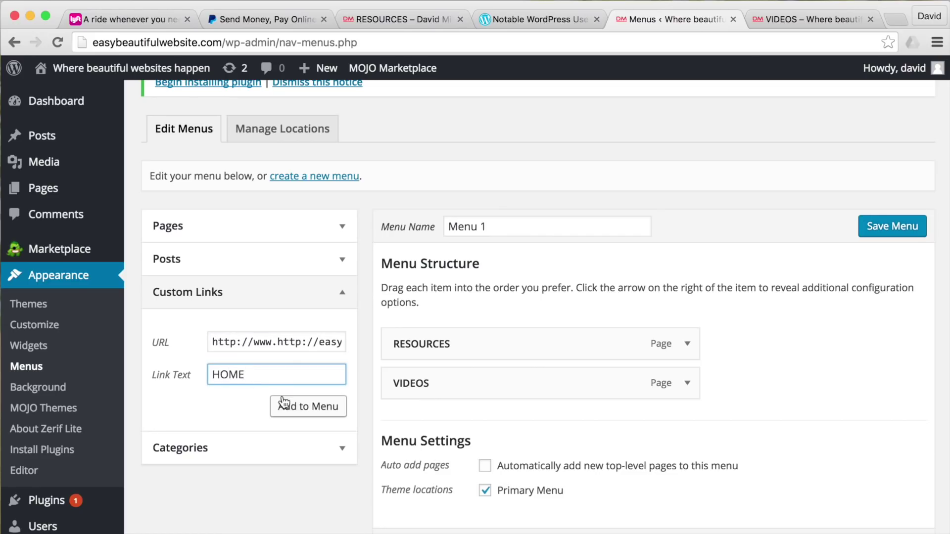
pyautogui.click(297, 409)
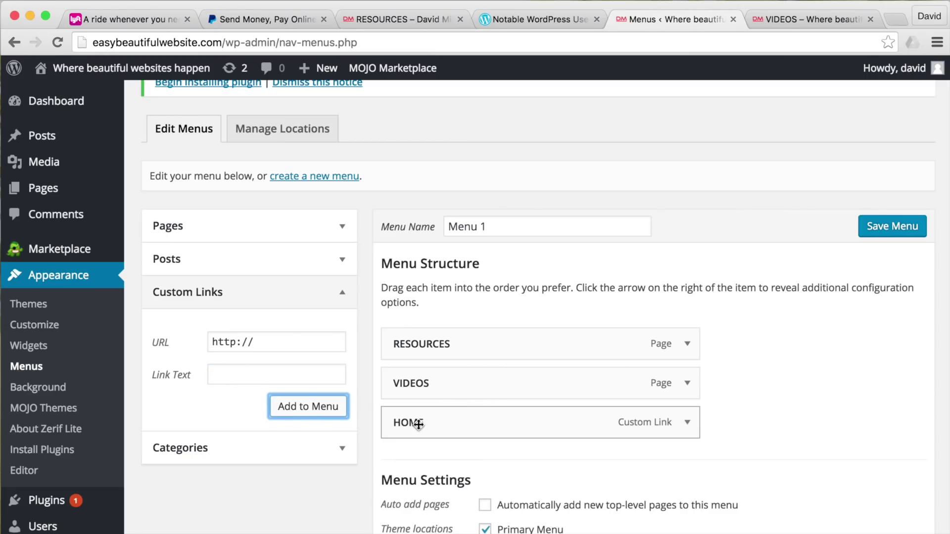
pyautogui.click(686, 422)
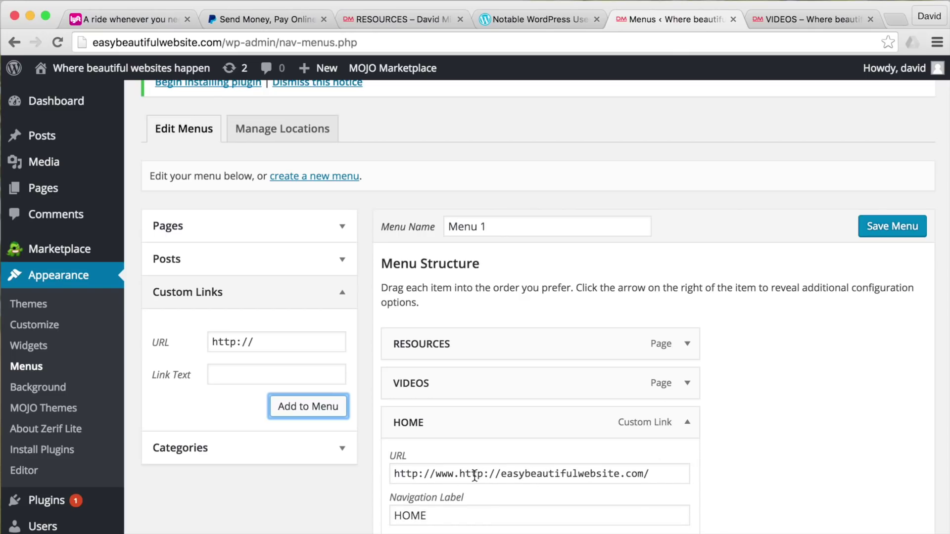
pyautogui.moveTo(502, 474); pyautogui.dragTo(454, 474)
pyautogui.press('BackSpace')
pyautogui.press('BackSpace')
pyautogui.write('.')
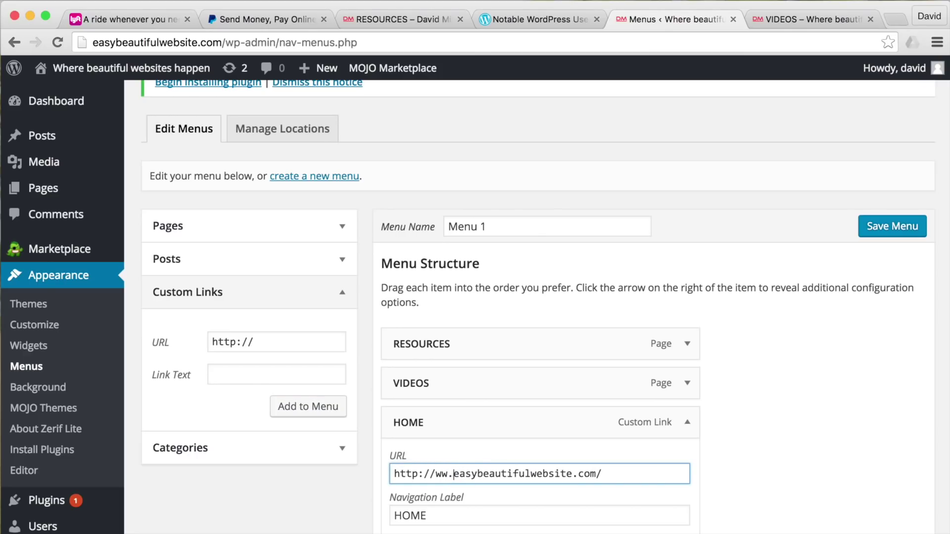
pyautogui.scroll(-3, 654, 495)
pyautogui.click(702, 482)
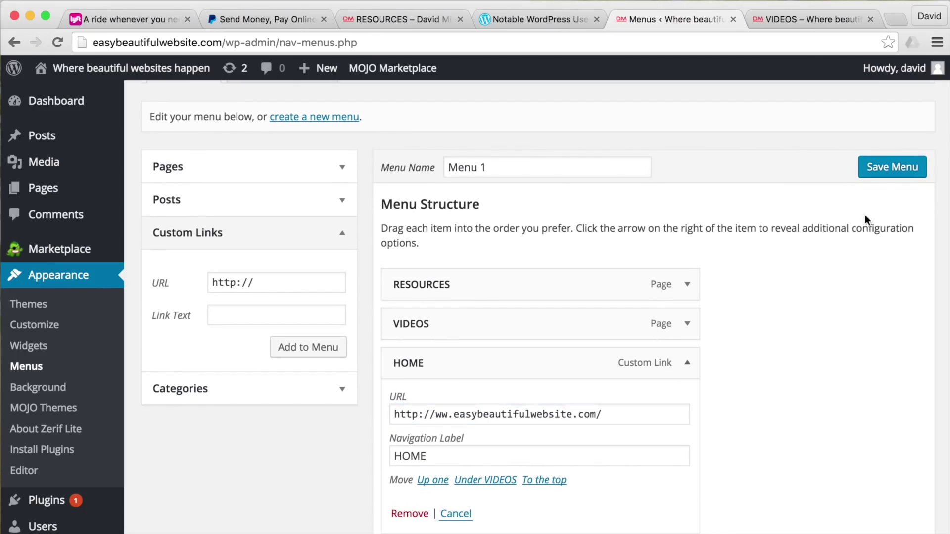
pyautogui.click(896, 168)
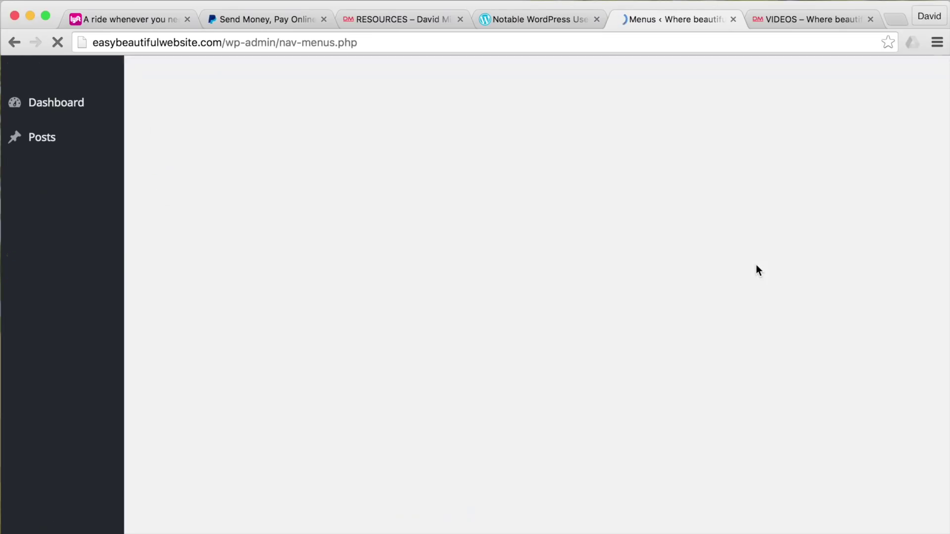
pyautogui.scroll(-5, 618, 469)
pyautogui.scroll(-1, 618, 469)
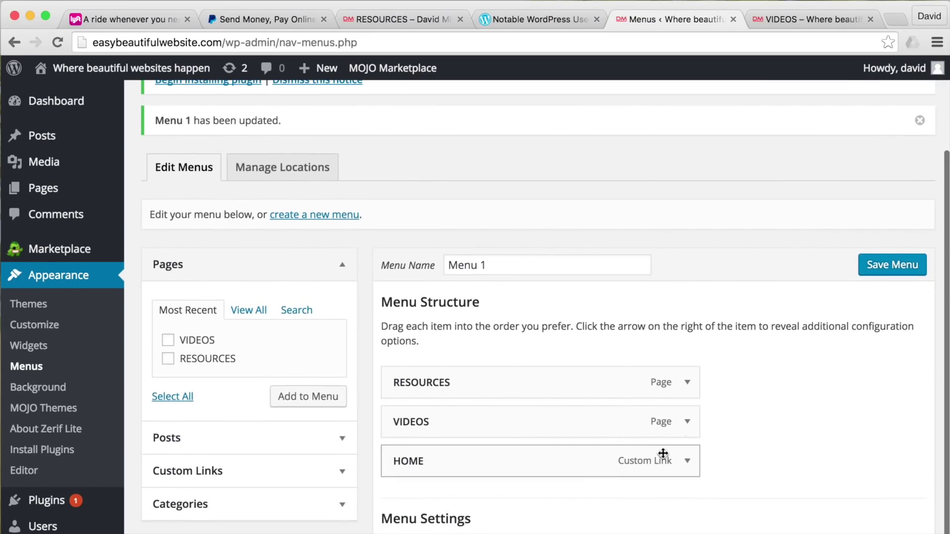
pyautogui.click(687, 461)
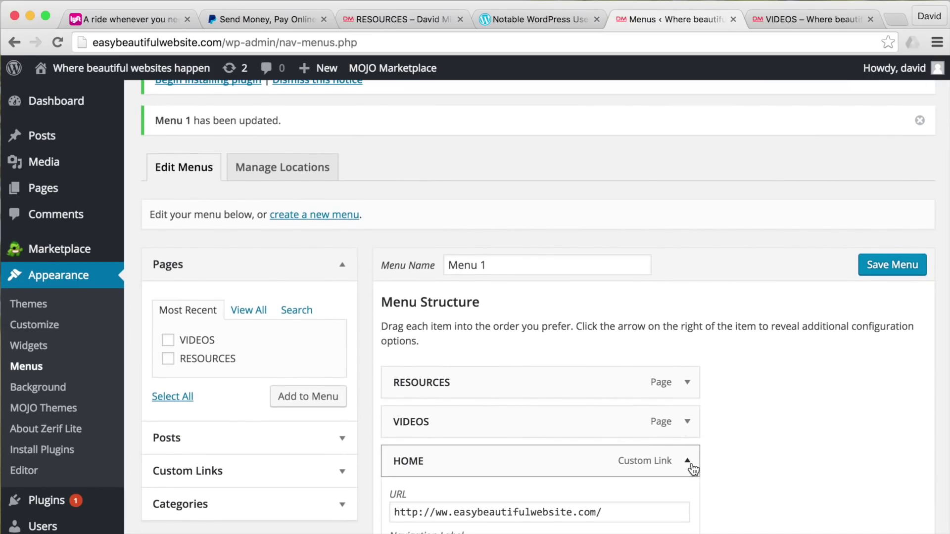
pyautogui.scroll(-3, 658, 465)
pyautogui.click(450, 449)
pyautogui.write('w')
pyautogui.click(890, 205)
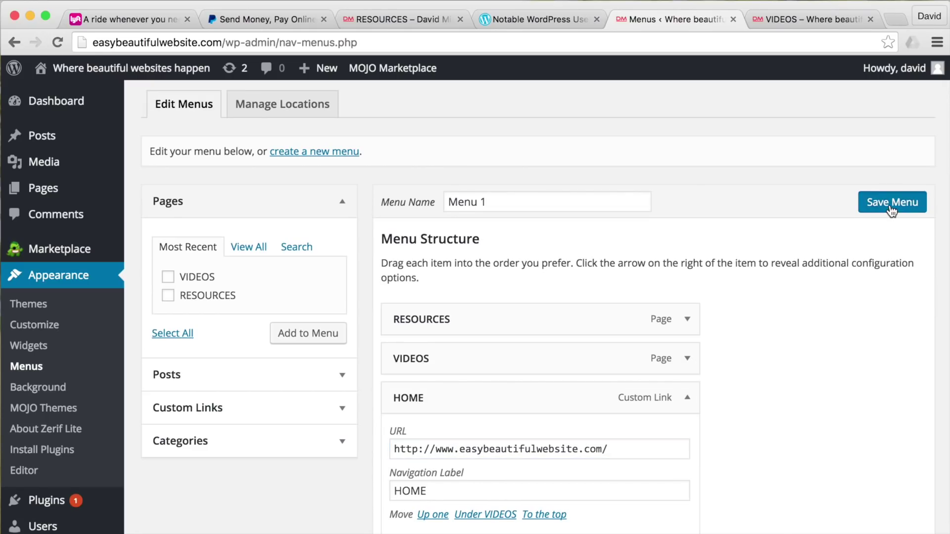
# - Verify the HOME link, move it above RESOURCES, and reload the Menus page
pyautogui.scroll(-4, 700, 462)
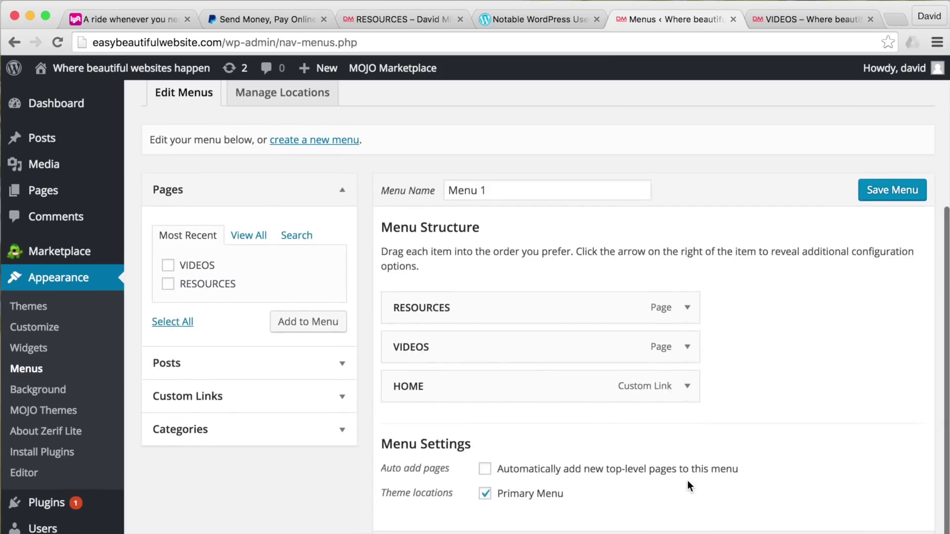
pyautogui.scroll(1, 688, 480)
pyautogui.click(687, 432)
pyautogui.scroll(-4, 715, 439)
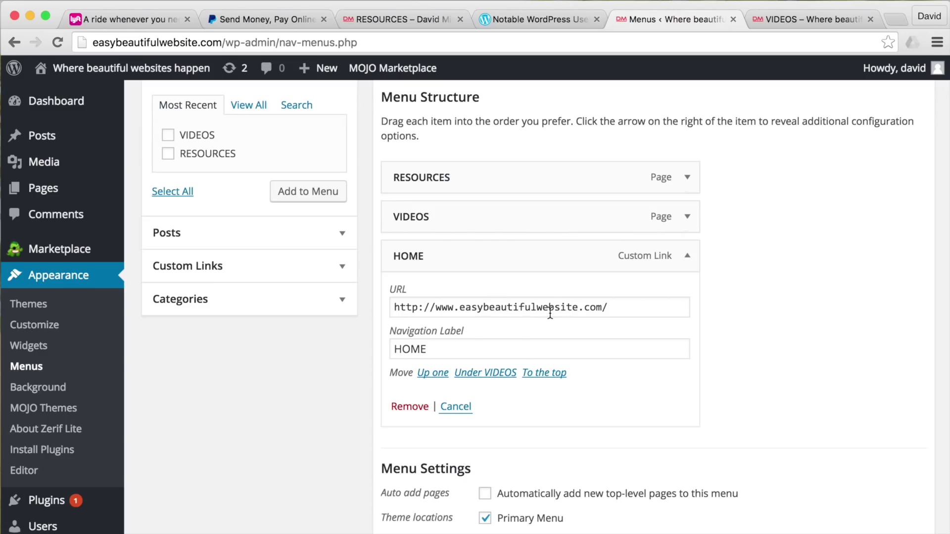
pyautogui.scroll(1, 549, 313)
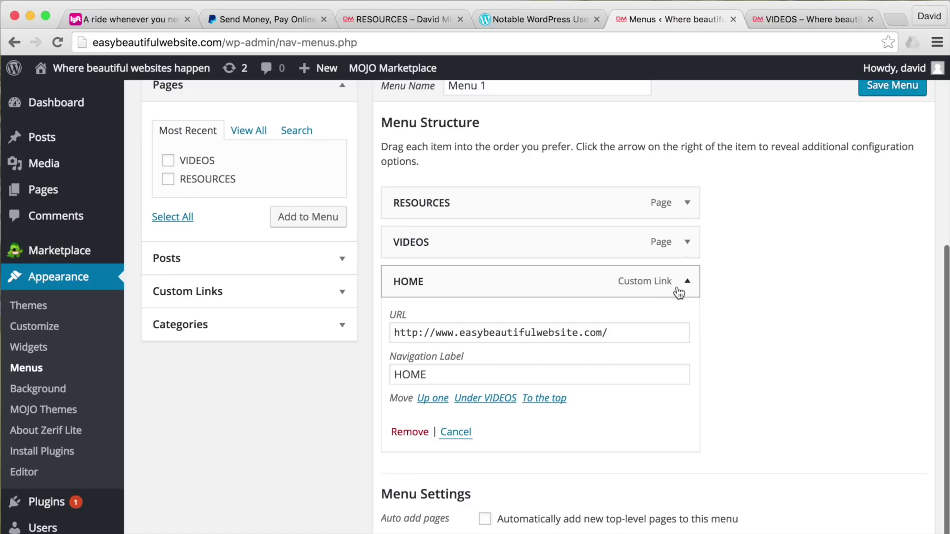
pyautogui.click(687, 282)
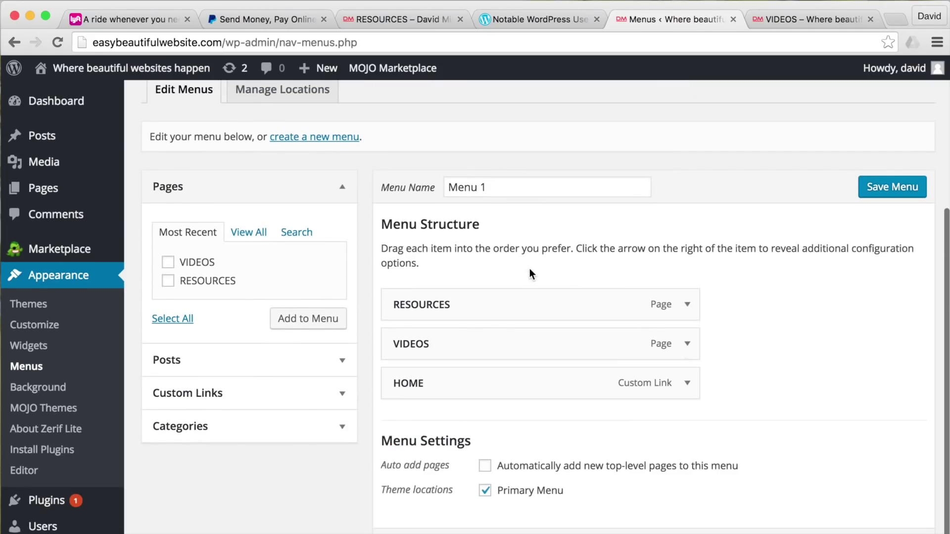
pyautogui.click(581, 381)
pyautogui.moveTo(581, 381); pyautogui.dragTo(575, 330)
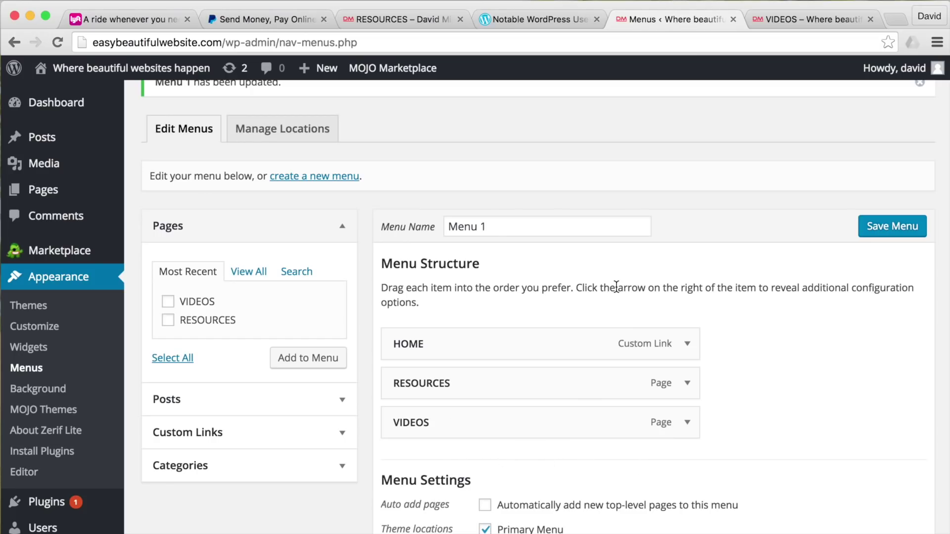
pyautogui.press('super+r')
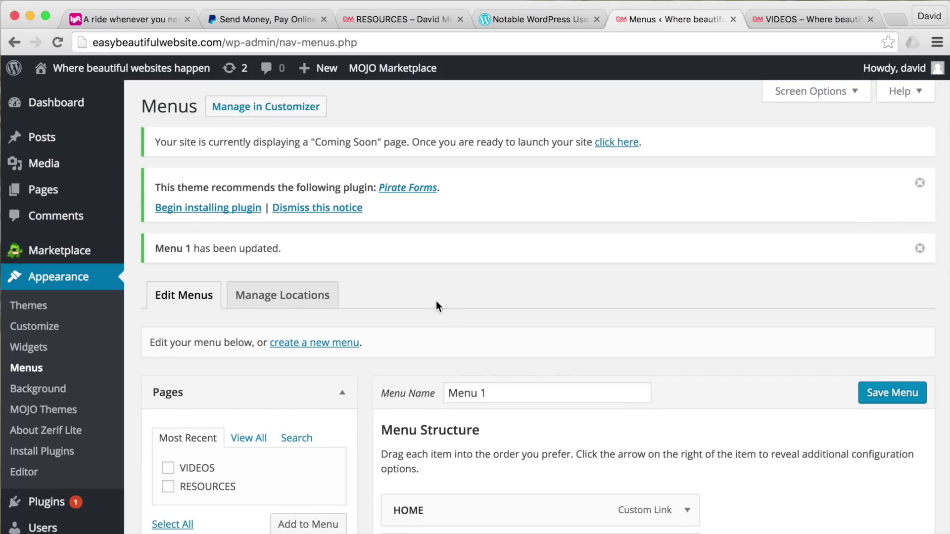
# - Visit the live site, open RESOURCES from its menu, then return home via HOME
pyautogui.click(126, 69)
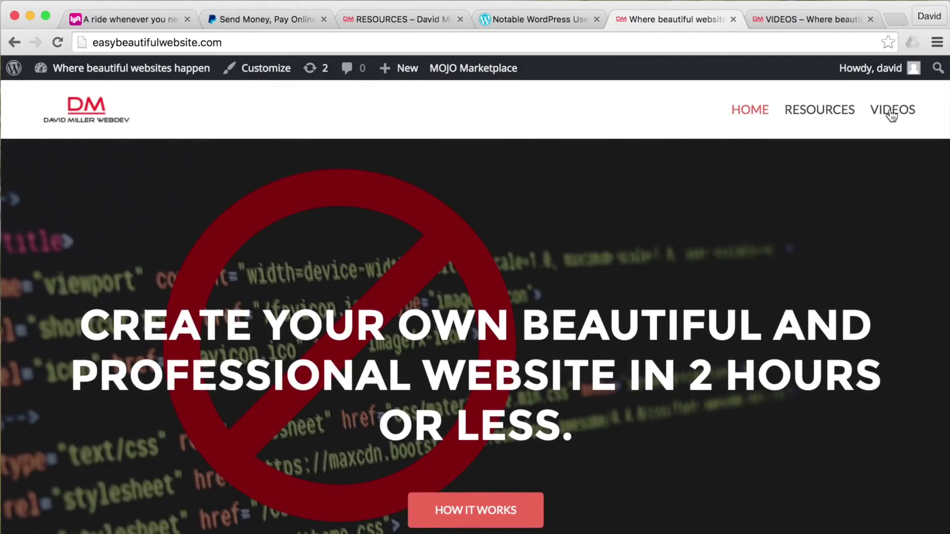
pyautogui.click(844, 110)
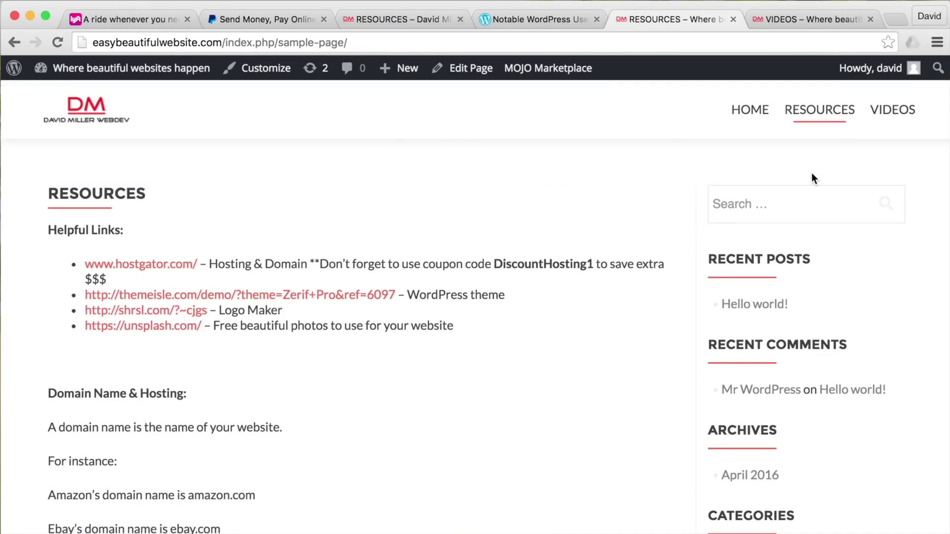
pyautogui.scroll(-7, 812, 173)
pyautogui.scroll(-6, 644, 212)
pyautogui.scroll(13, 644, 213)
pyautogui.click(756, 111)
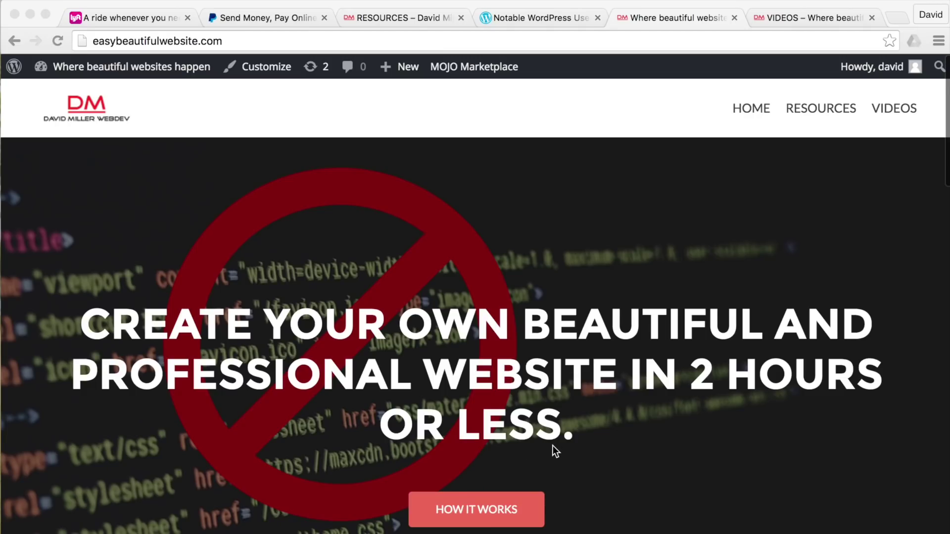
pyautogui.scroll(-15, 568, 414)
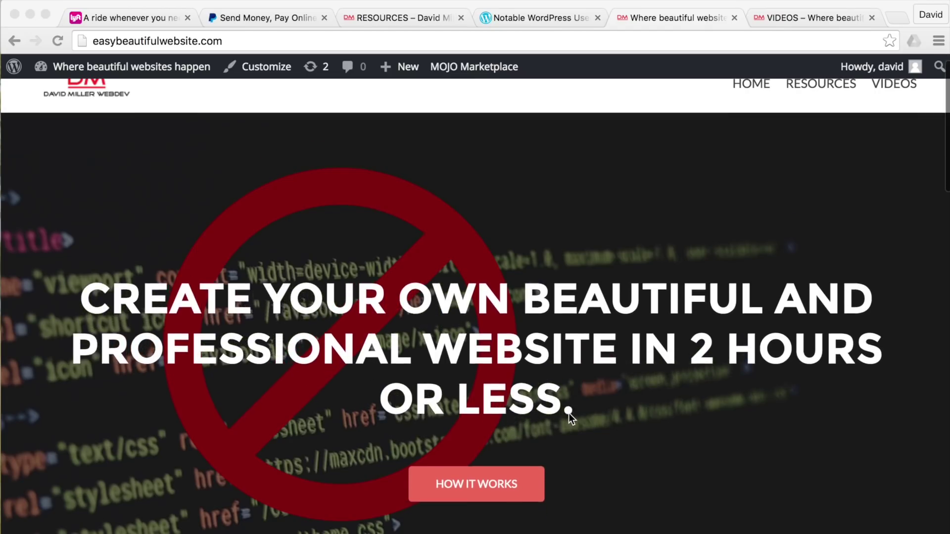
pyautogui.scroll(-15, 568, 414)
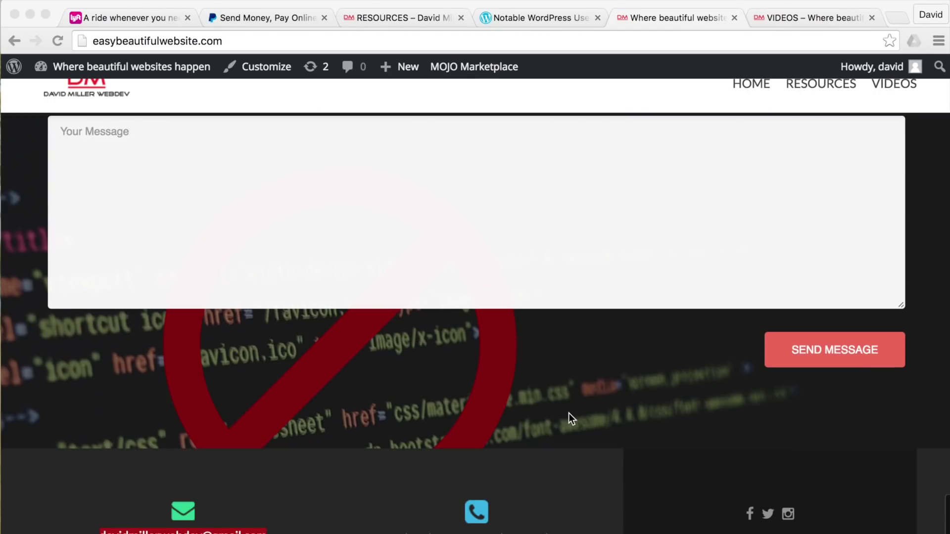
pyautogui.doubleClick(240, 531)
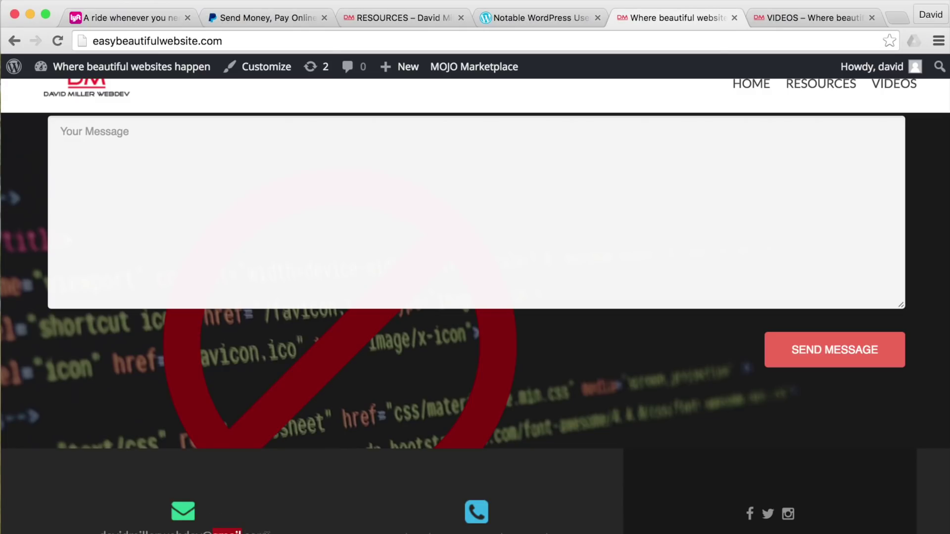
pyautogui.moveTo(106, 532); pyautogui.dragTo(265, 532)
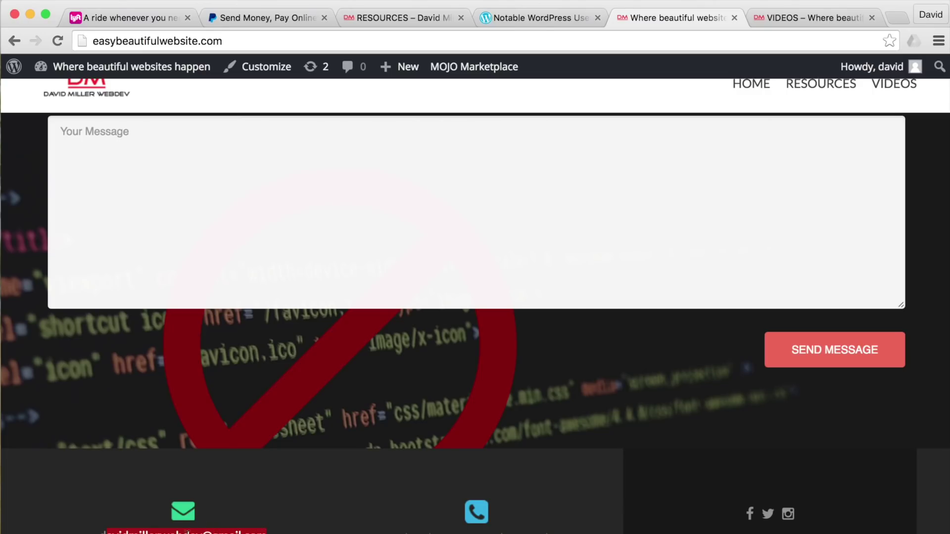
pyautogui.moveTo(99, 532); pyautogui.dragTo(268, 530)
pyautogui.click(268, 533)
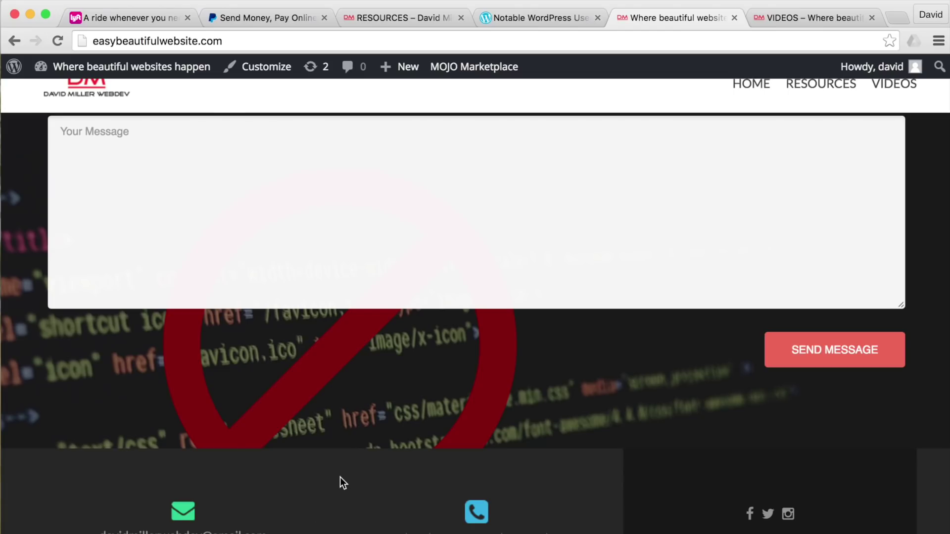
pyautogui.scroll(20, 340, 477)
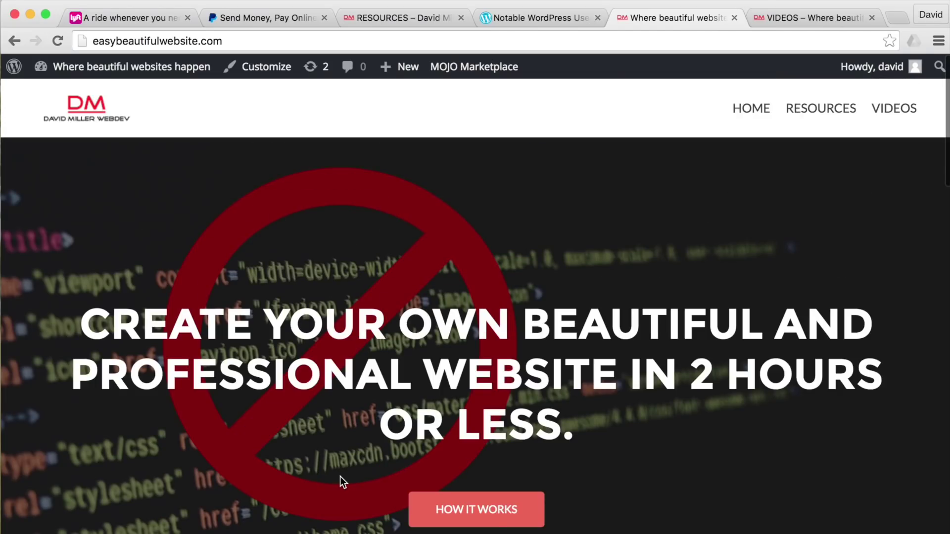